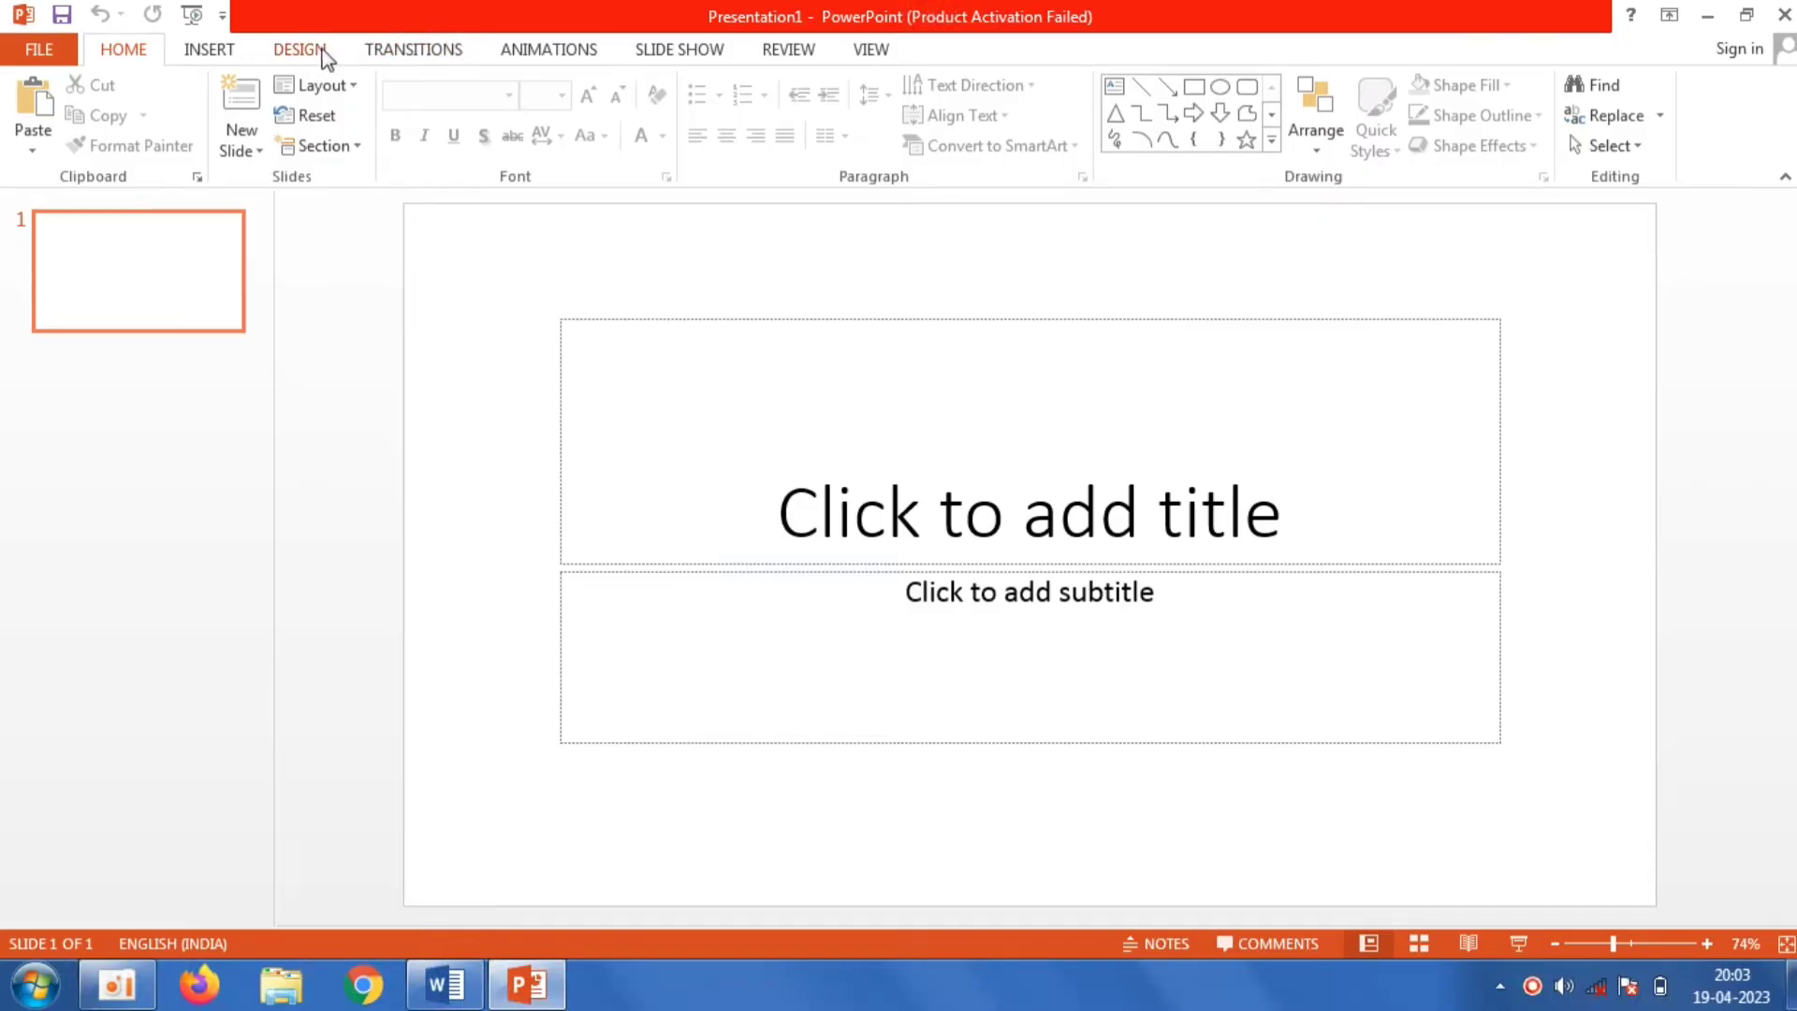
Step: Apply the Blue colour variant and the Custom 2 (Berlin Sans FB) theme fonts
{"action": "left_click", "coordinate": [323, 59]}
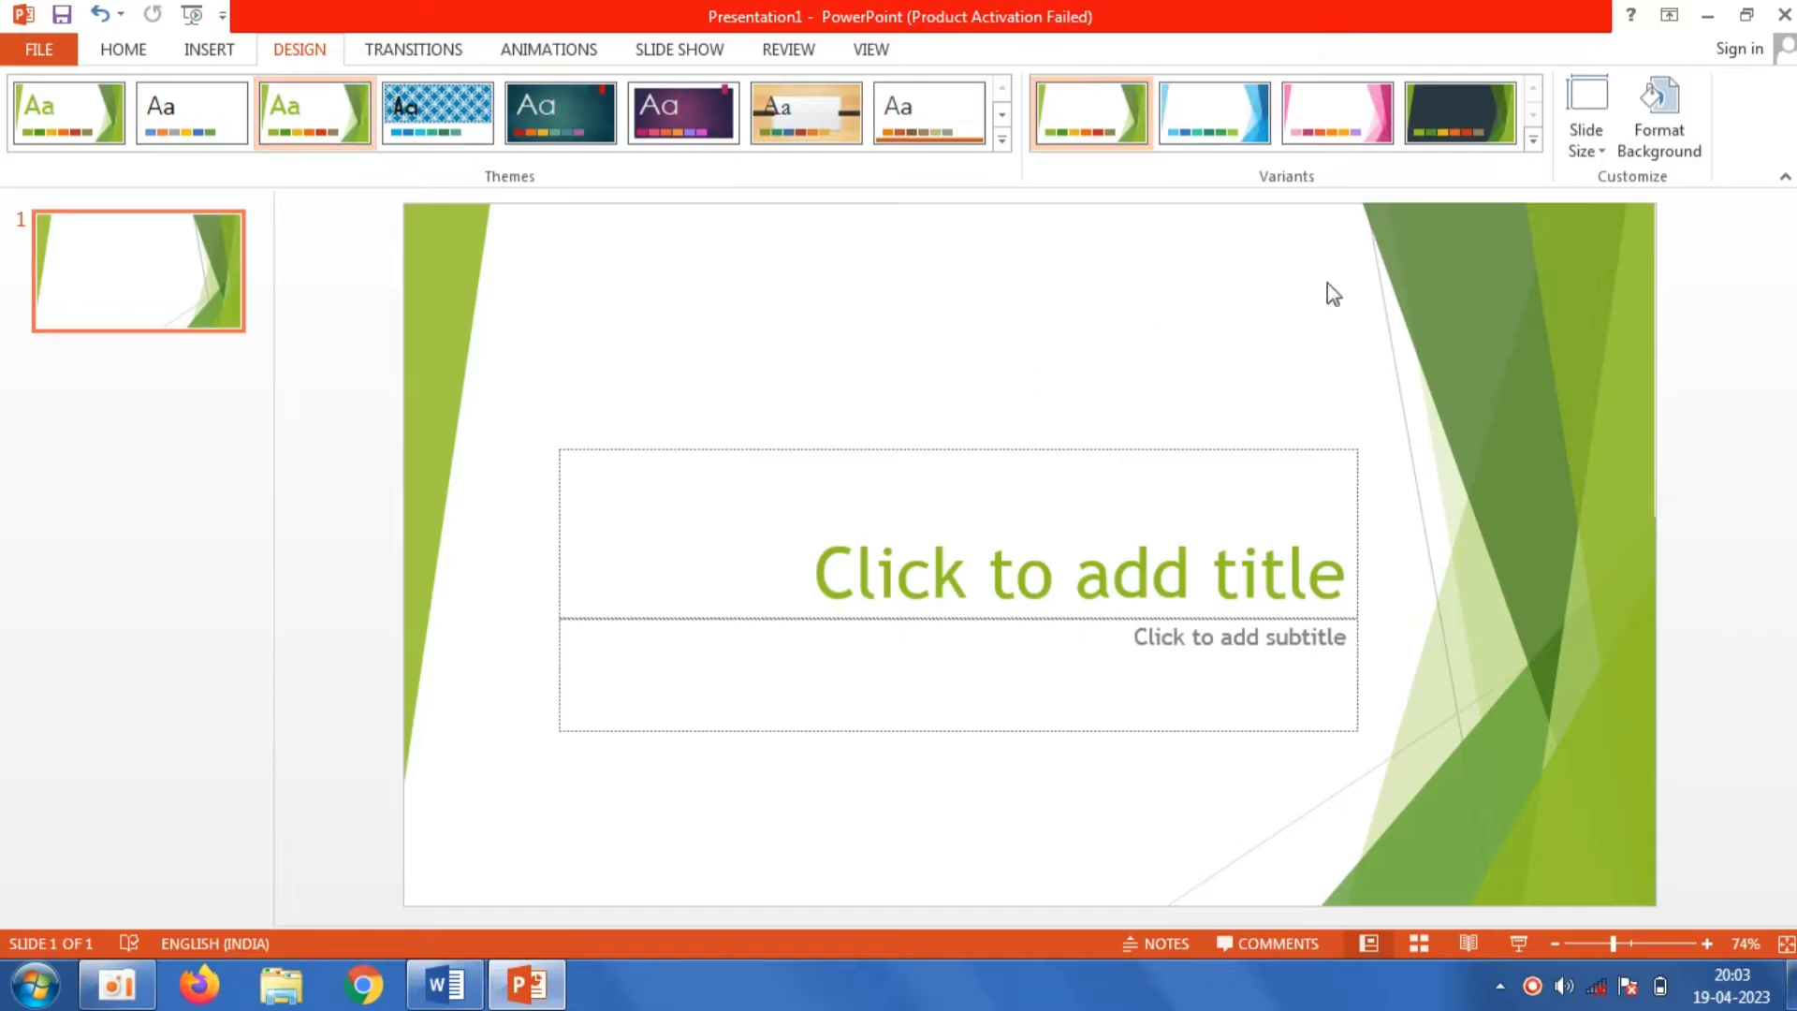
{"action": "left_click", "coordinate": [1531, 142]}
{"action": "mouse_move", "coordinate": [1093, 168]}
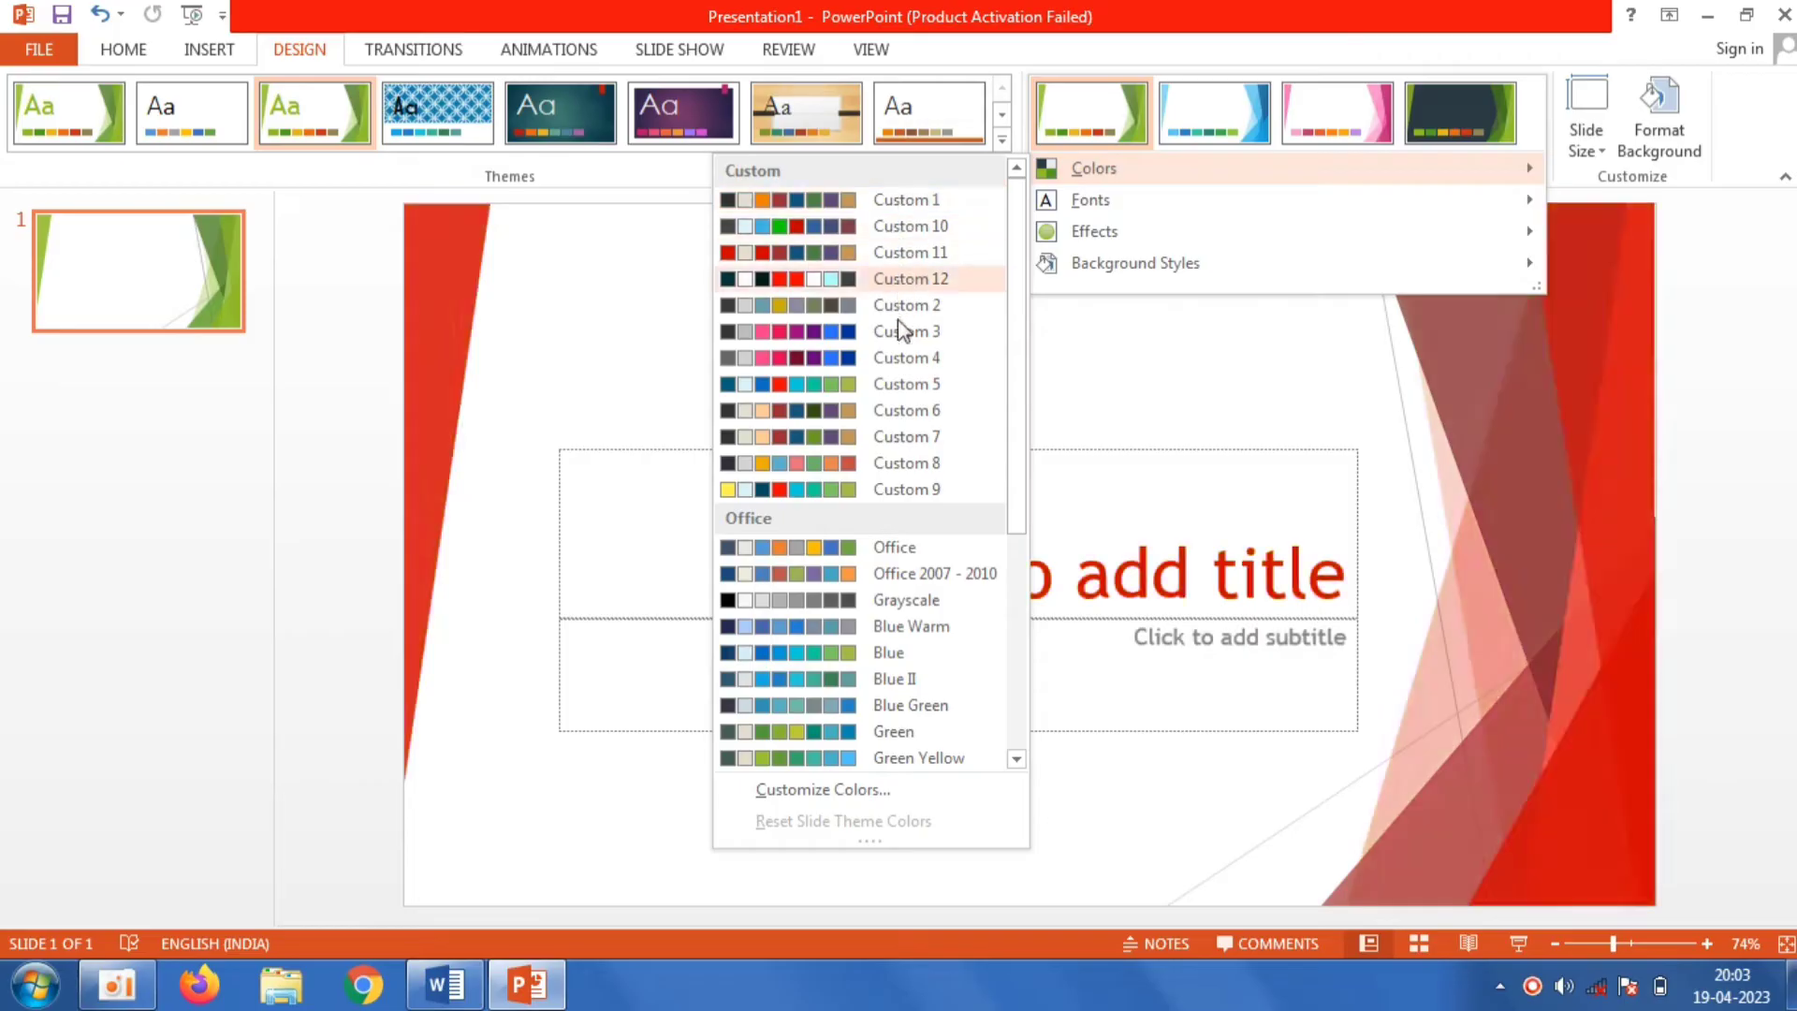
{"action": "left_click", "coordinate": [897, 652]}
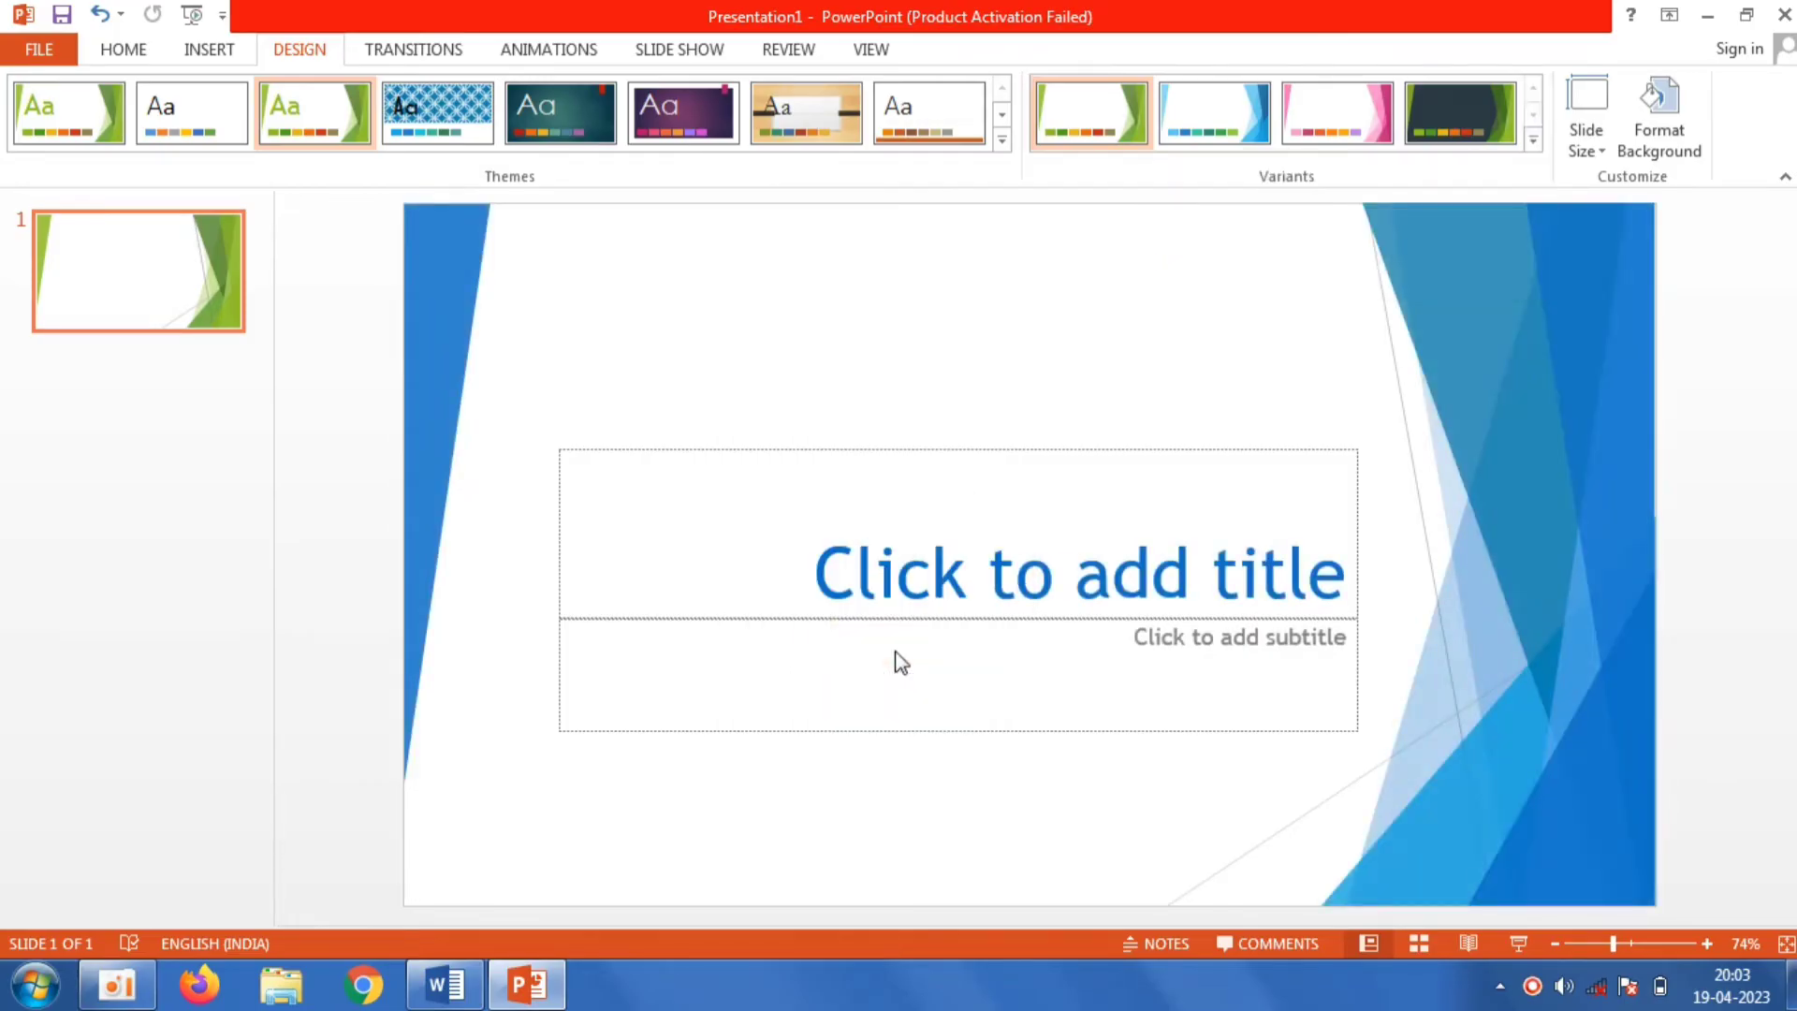
{"action": "left_click", "coordinate": [1534, 140]}
{"action": "mouse_move", "coordinate": [1089, 199]}
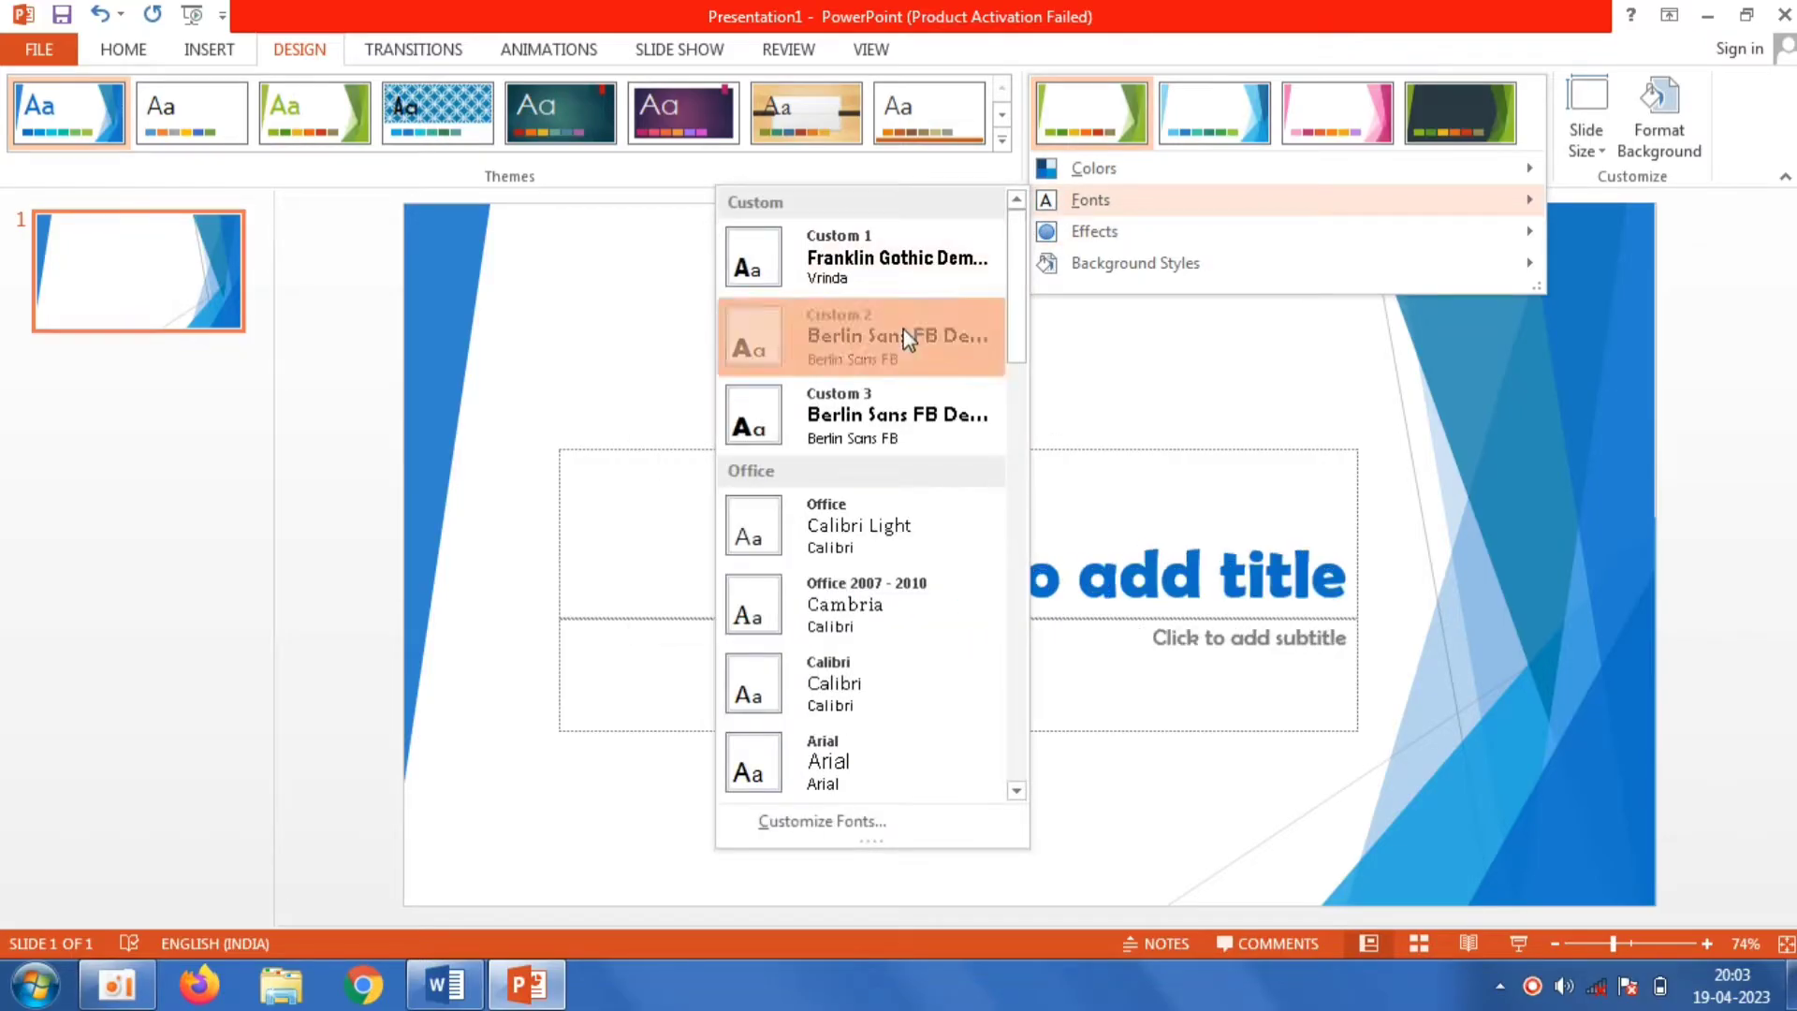
{"action": "left_click", "coordinate": [902, 335]}
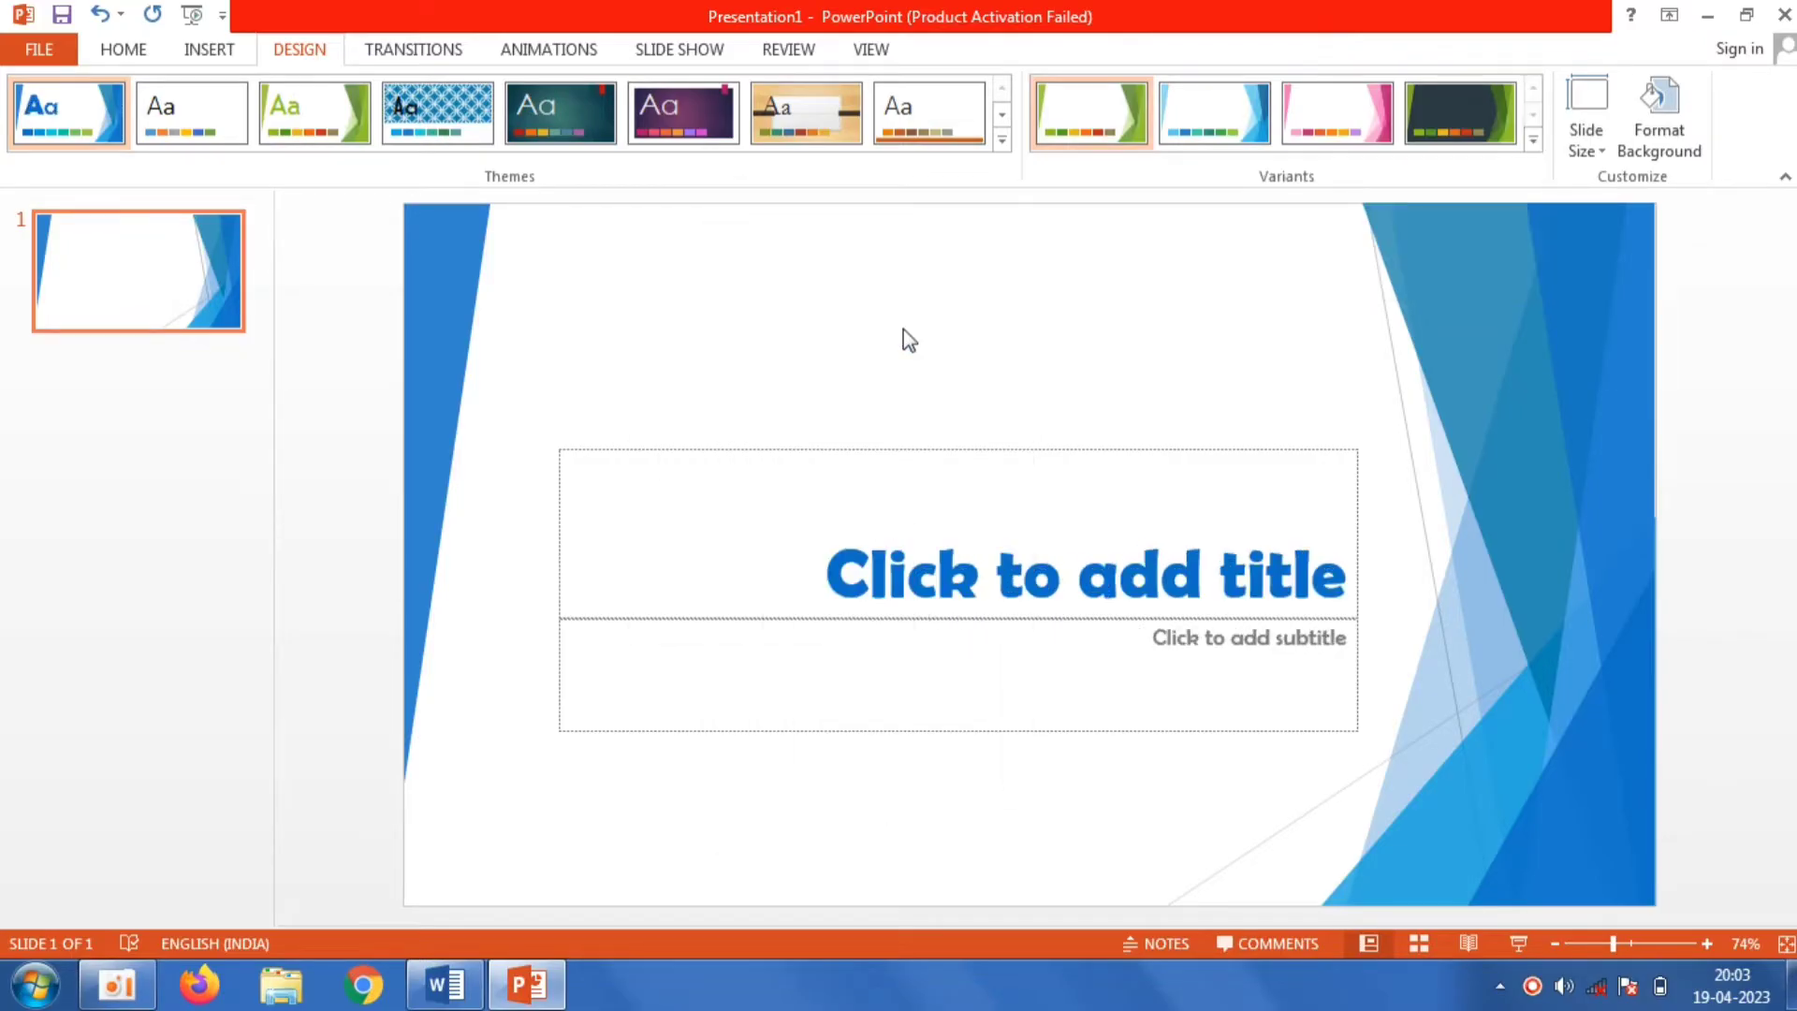
Step: Copy the heading 'Advantages & Disadvantages of Social Media' from the Word document for the title
{"action": "left_click", "coordinate": [138, 52]}
{"action": "left_click", "coordinate": [803, 537]}
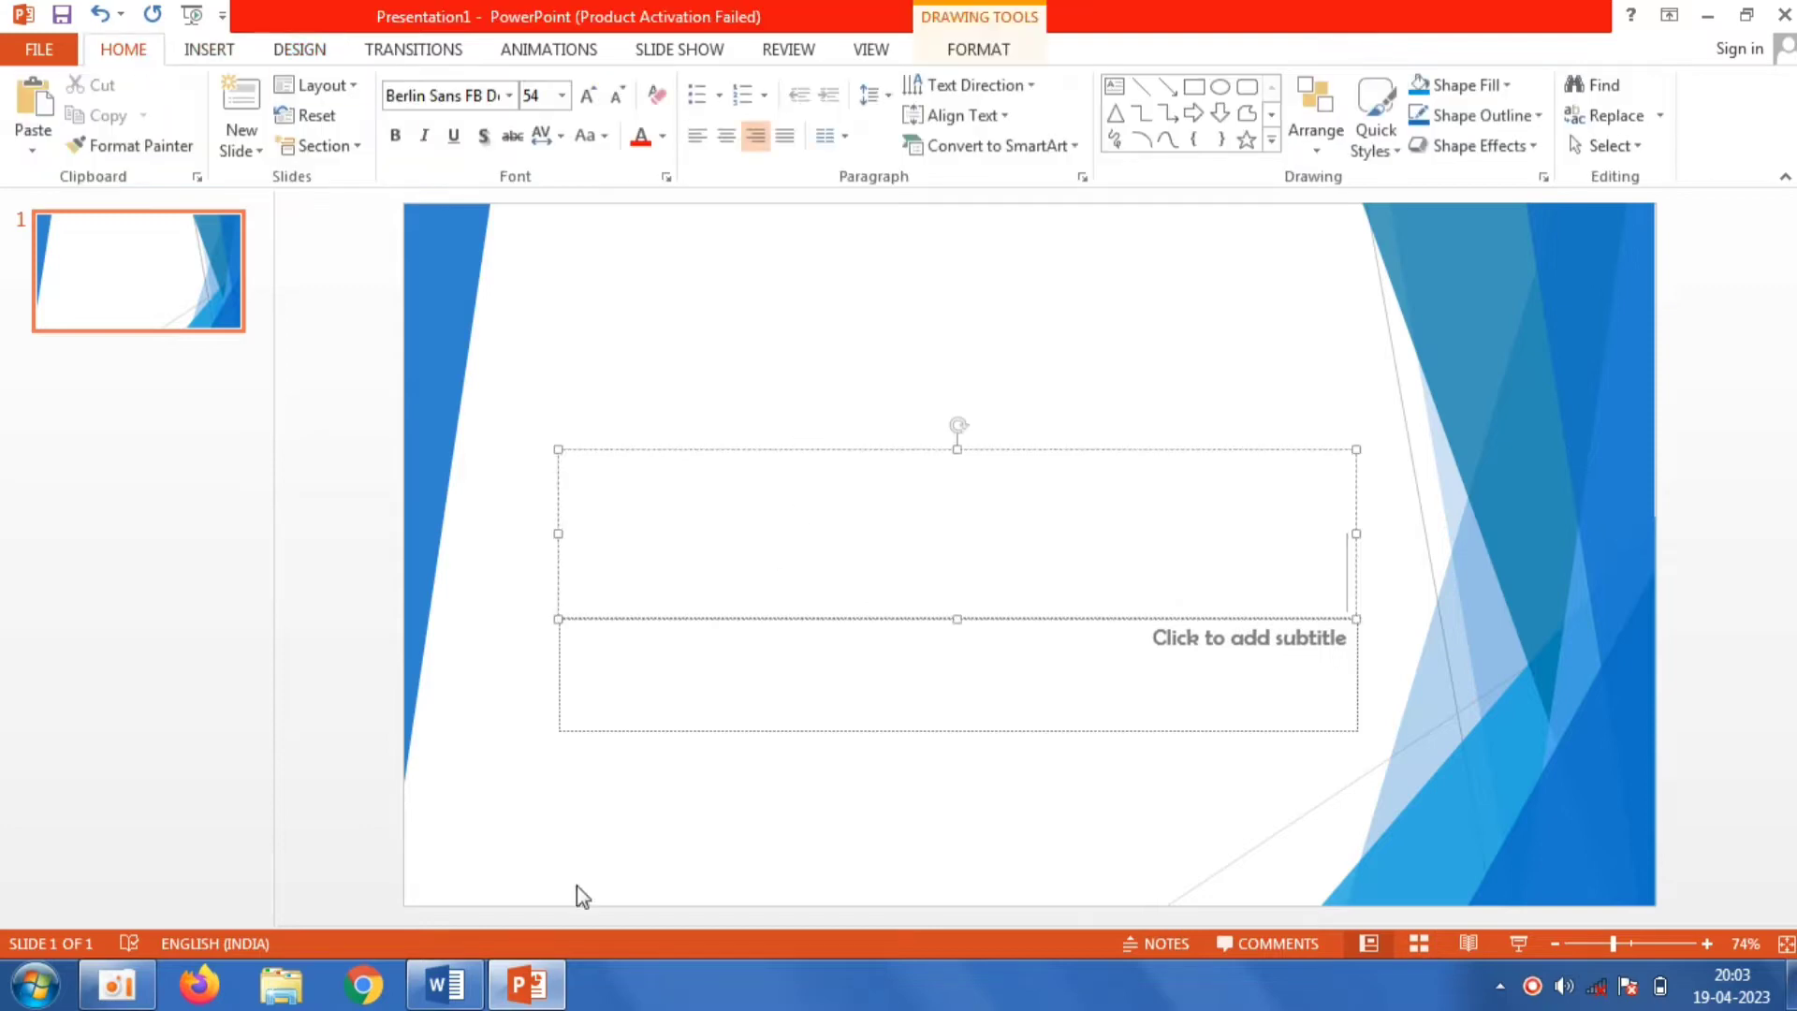
{"action": "left_click", "coordinate": [449, 990]}
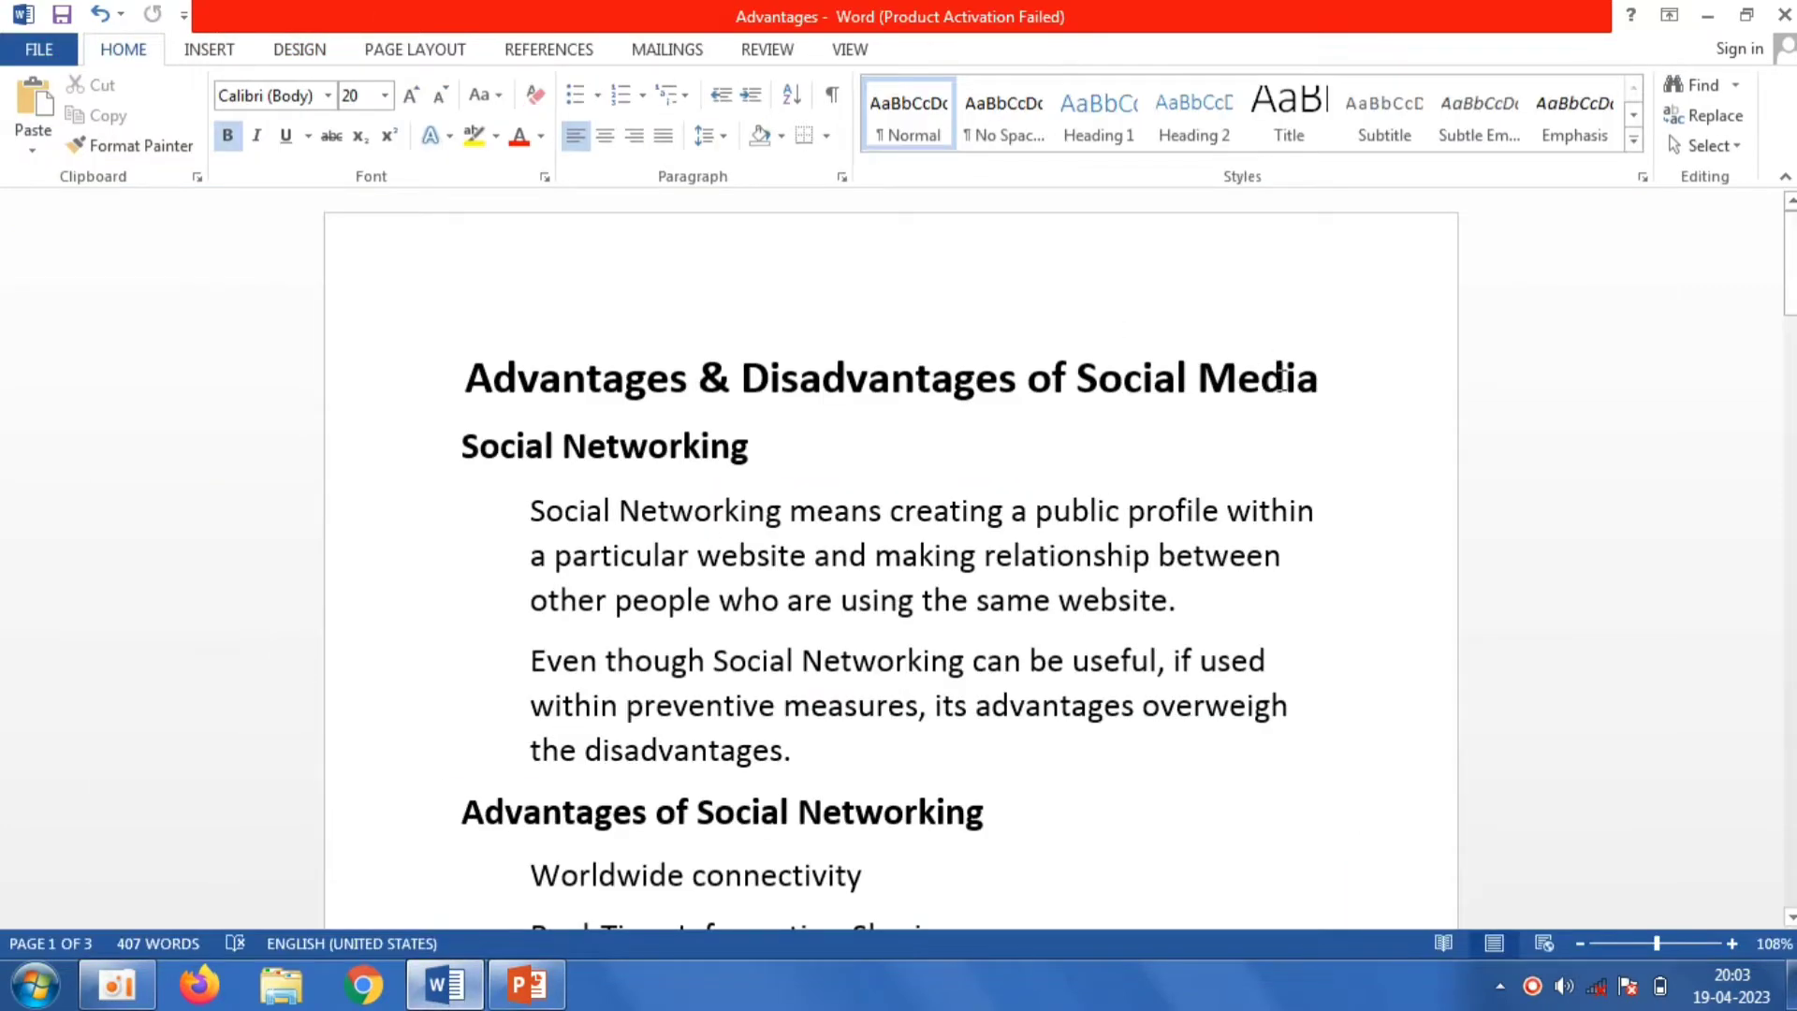
{"action": "left_click_drag", "start_coordinate": [1335, 380], "coordinate": [469, 385]}
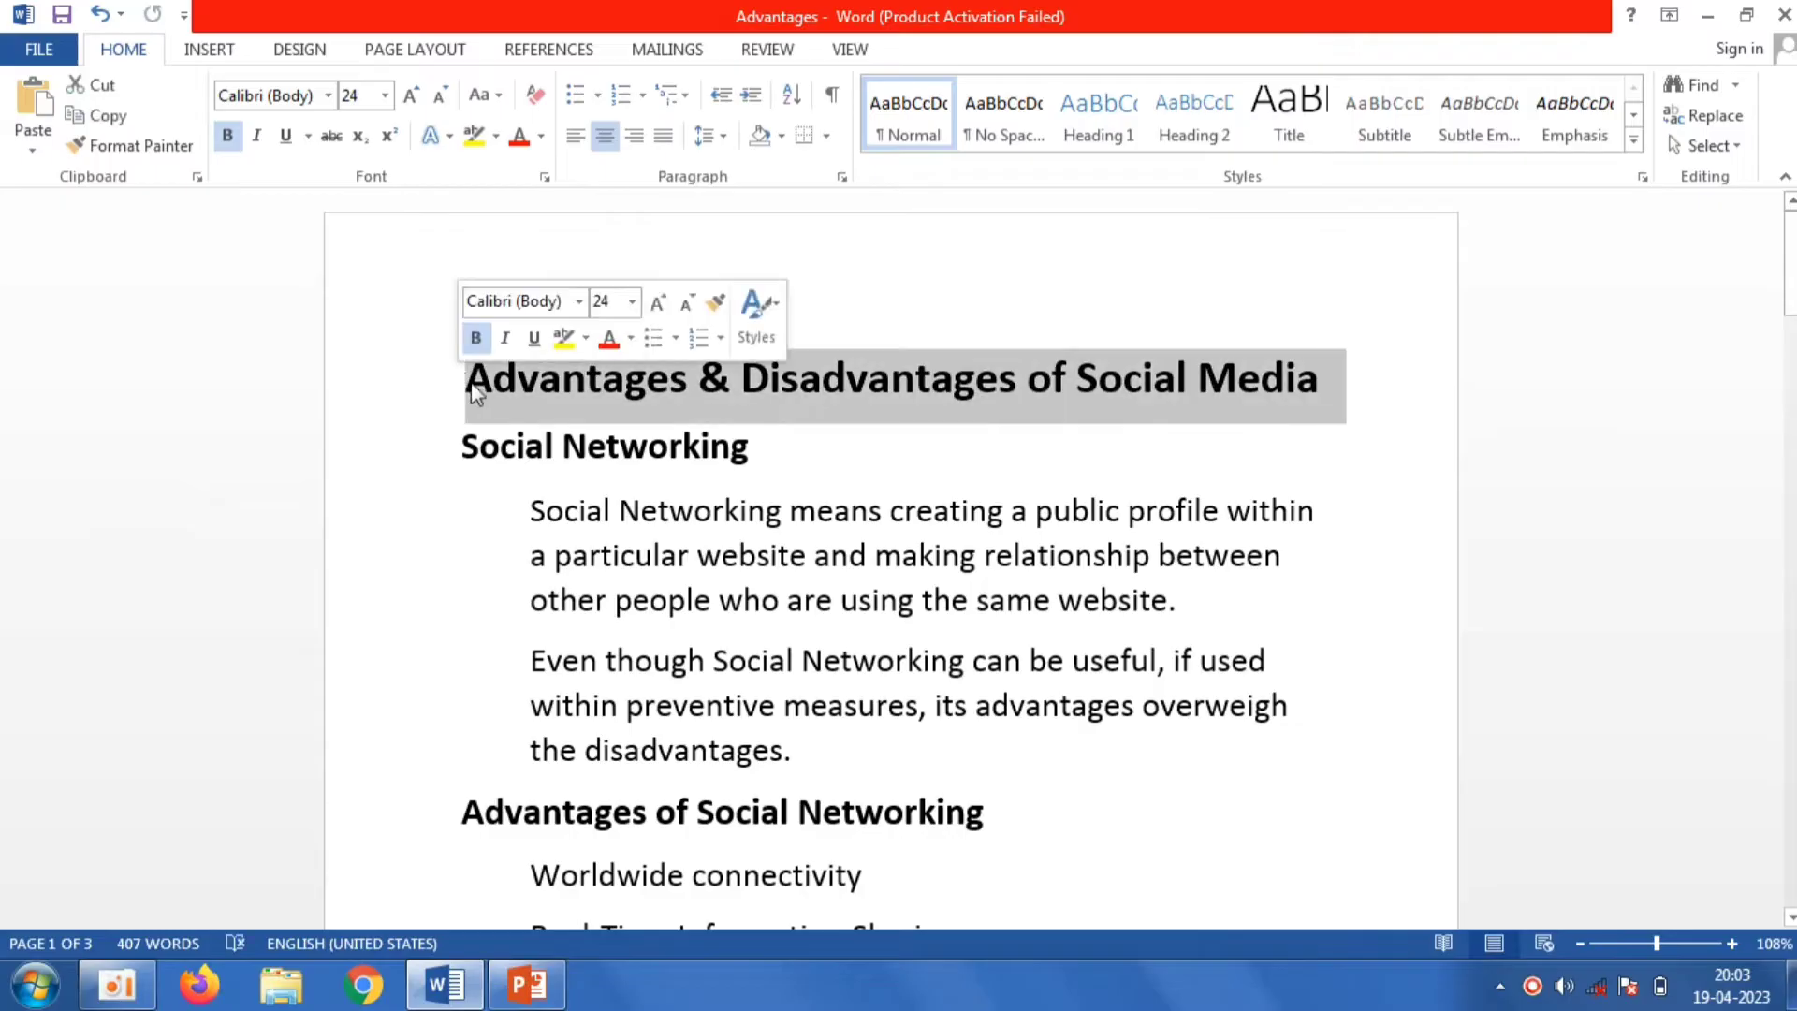
{"action": "right_click", "coordinate": [545, 393]}
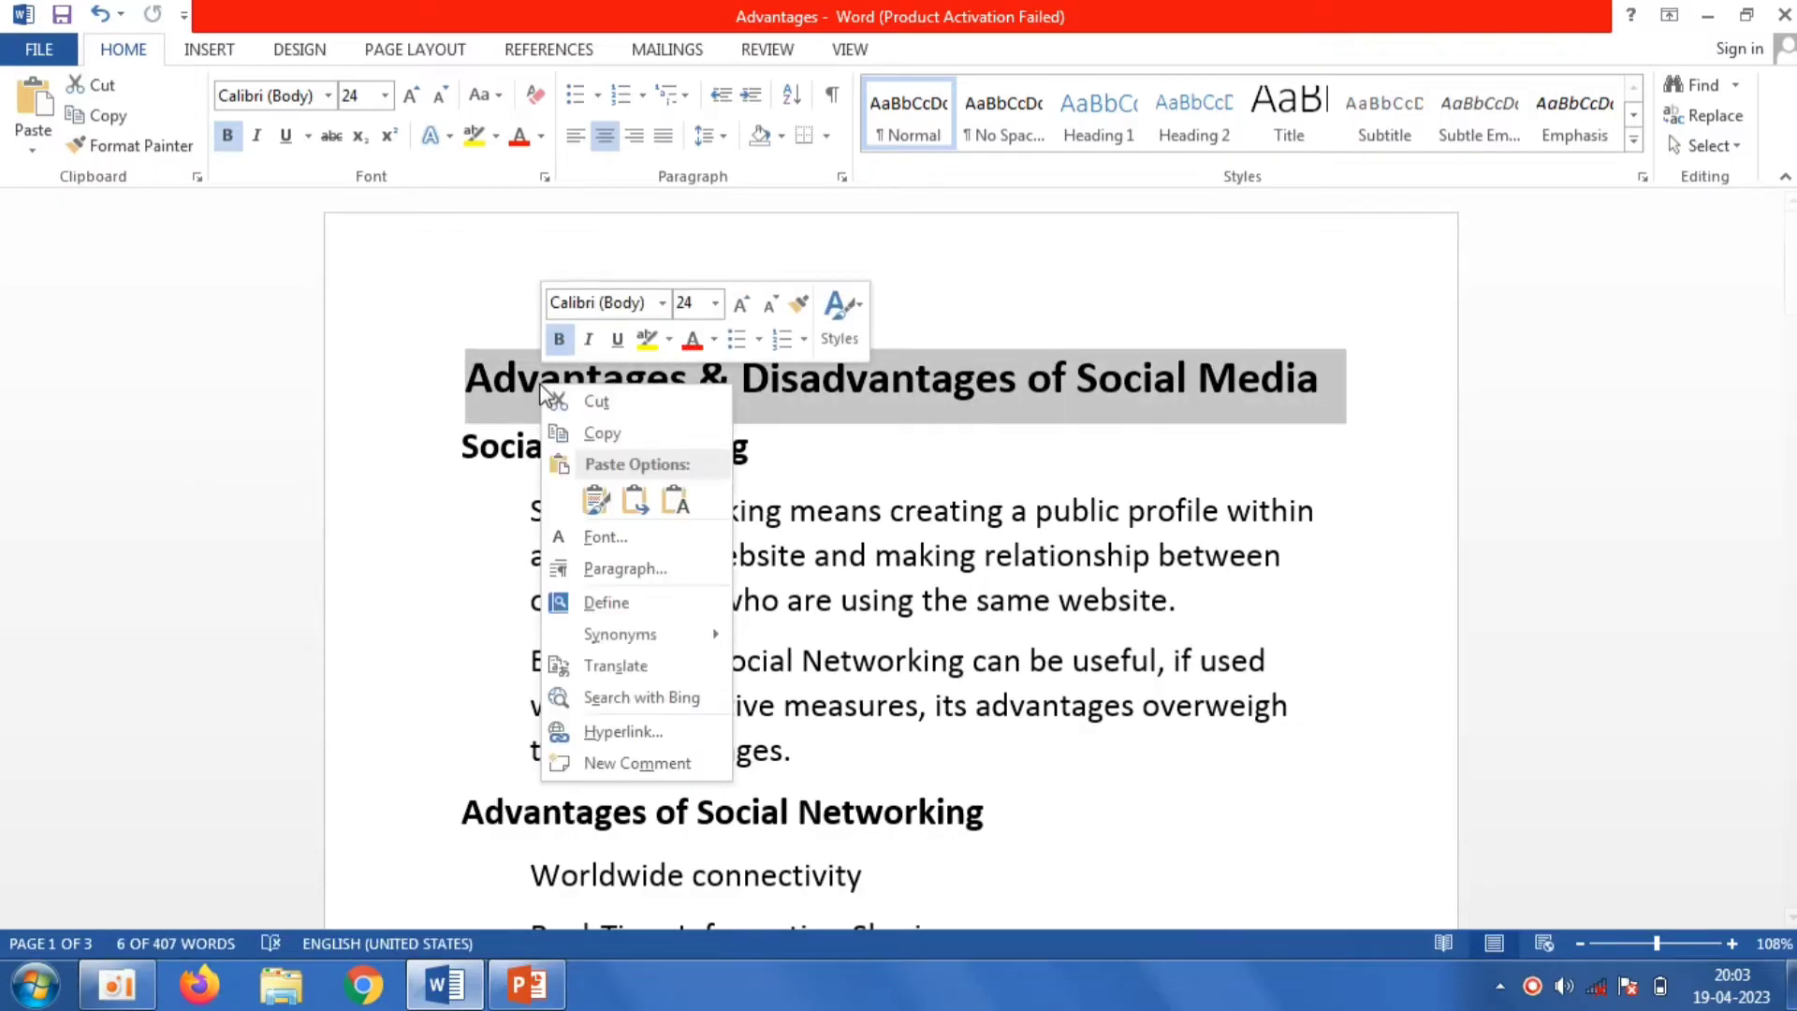
{"action": "left_click", "coordinate": [589, 430]}
{"action": "left_click", "coordinate": [527, 984]}
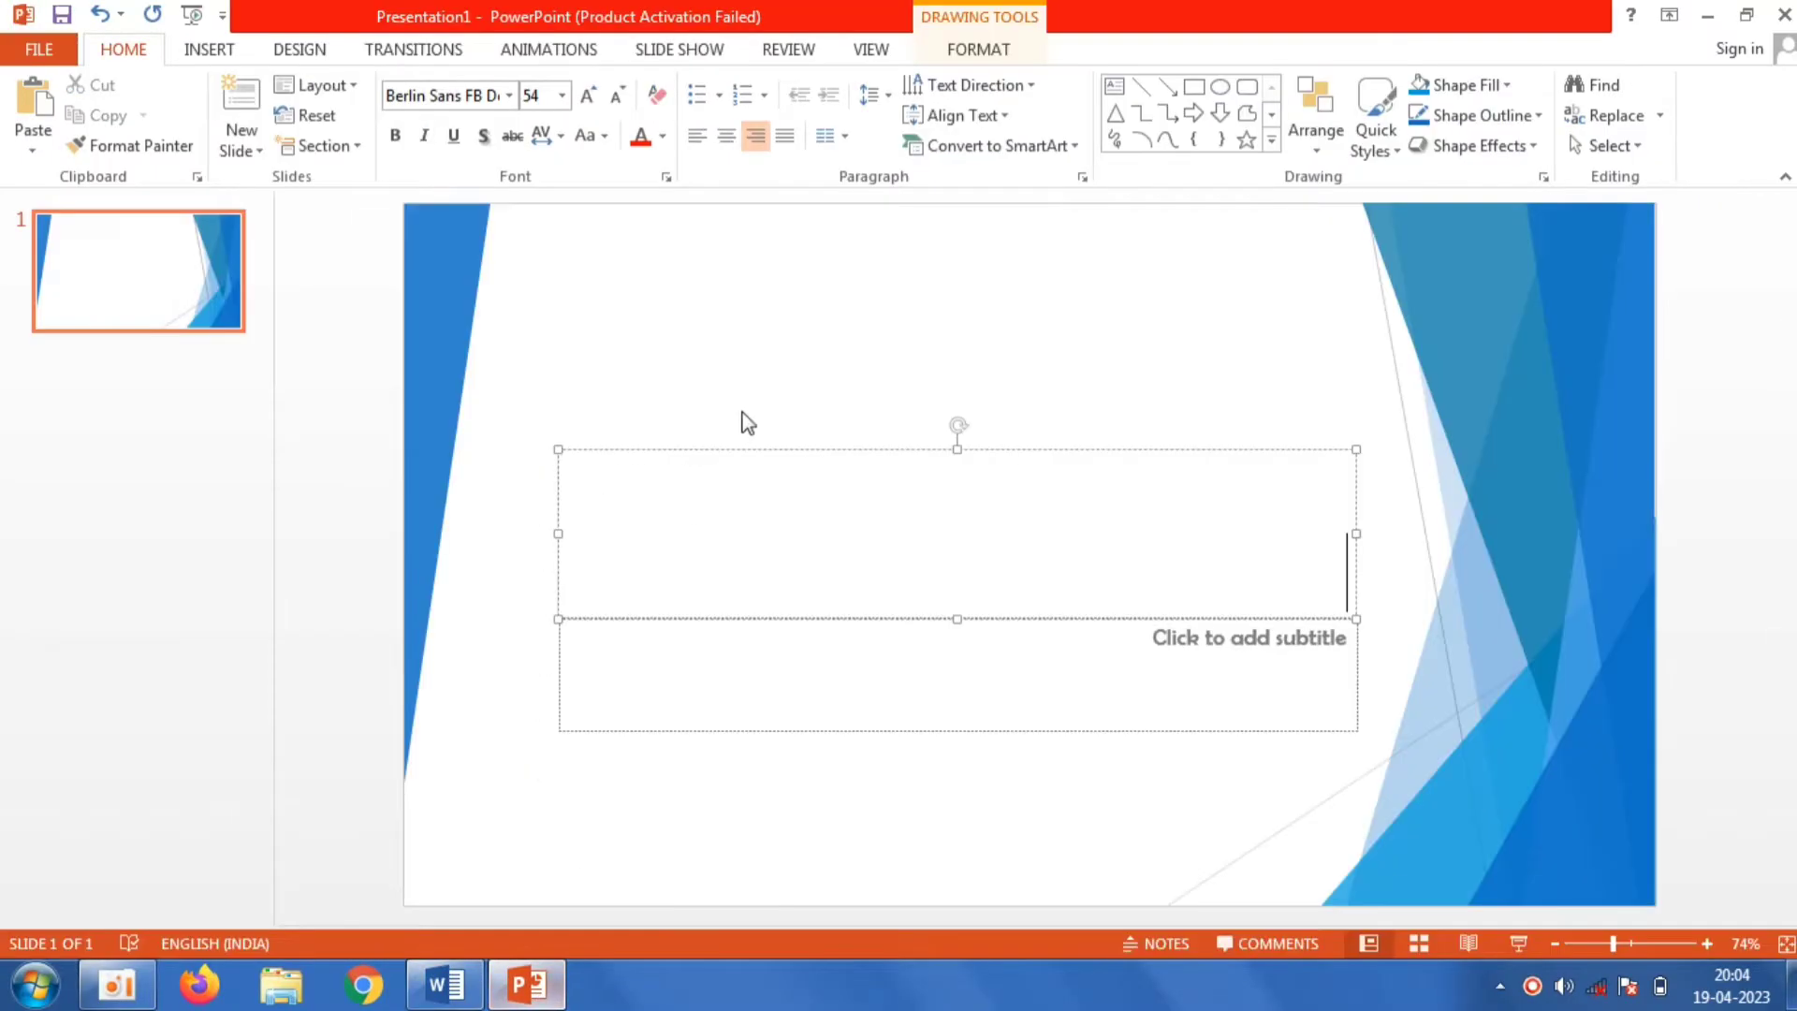
Step: Paste the heading into the title box, centre it, and enlarge the box upward
{"action": "right_click", "coordinate": [690, 552]}
{"action": "left_click", "coordinate": [862, 170]}
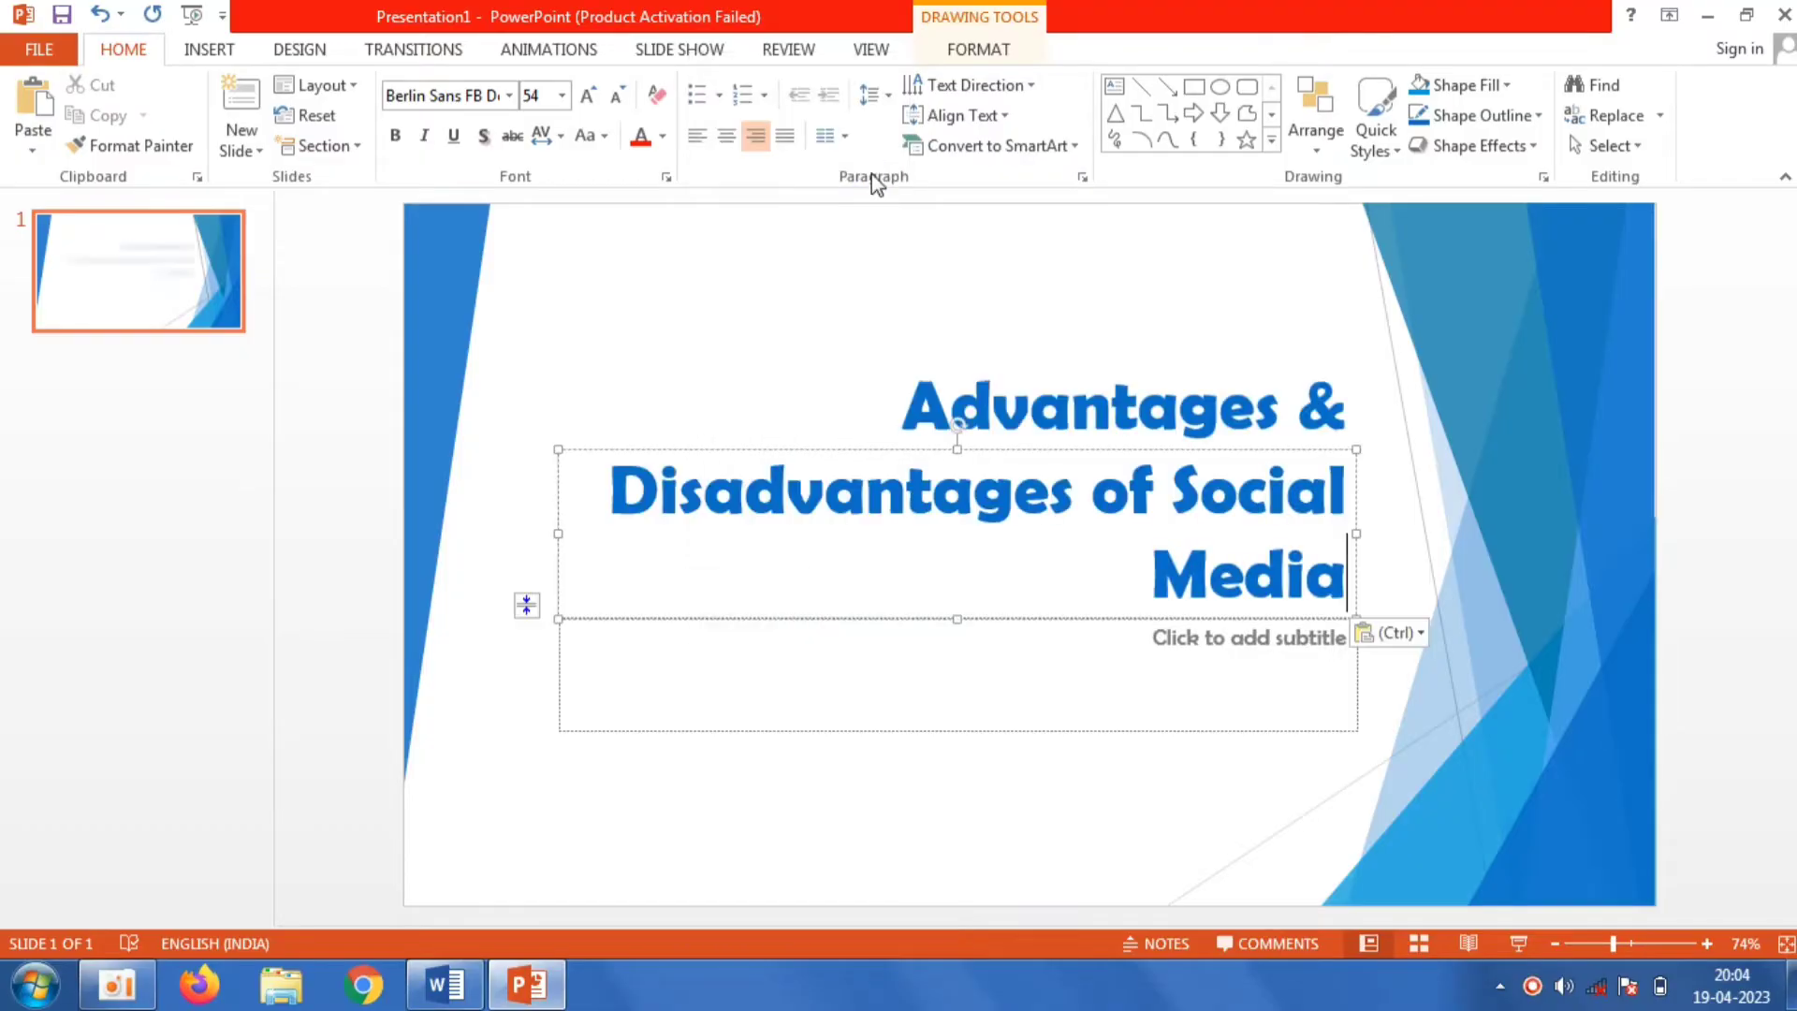
{"action": "left_click", "coordinate": [722, 139]}
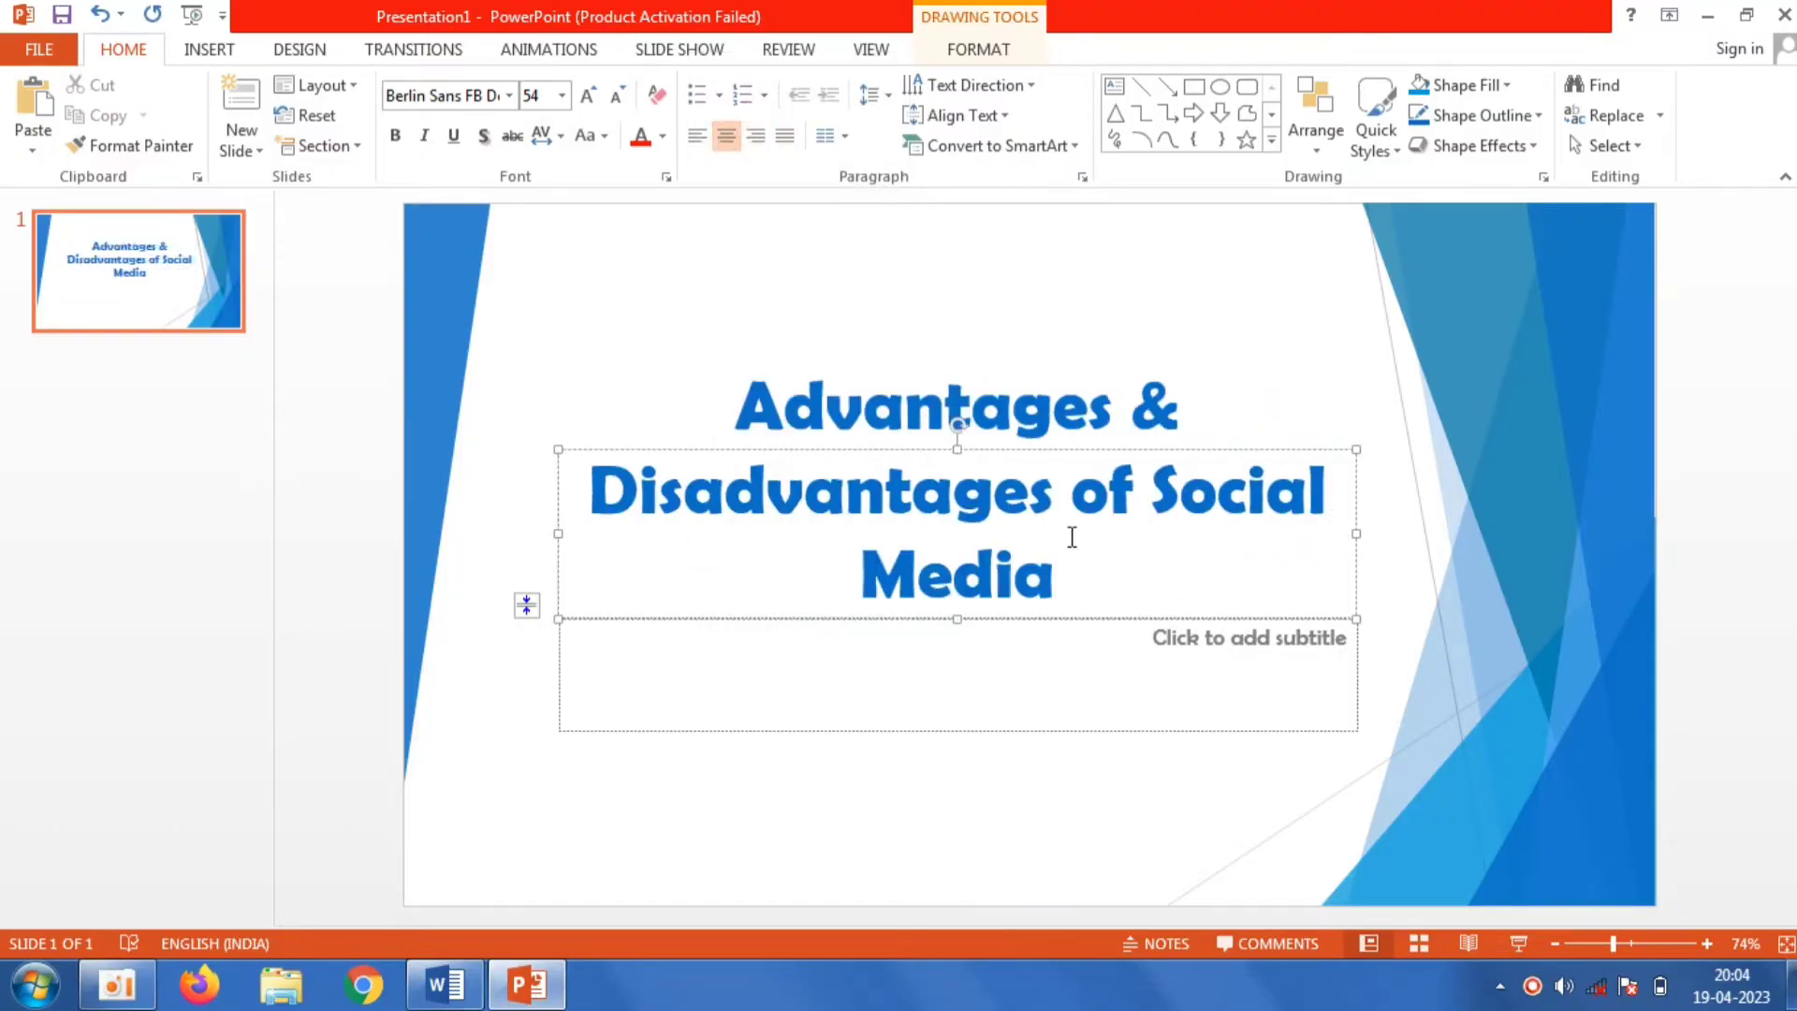
{"action": "left_click_drag", "start_coordinate": [957, 449], "coordinate": [957, 262]}
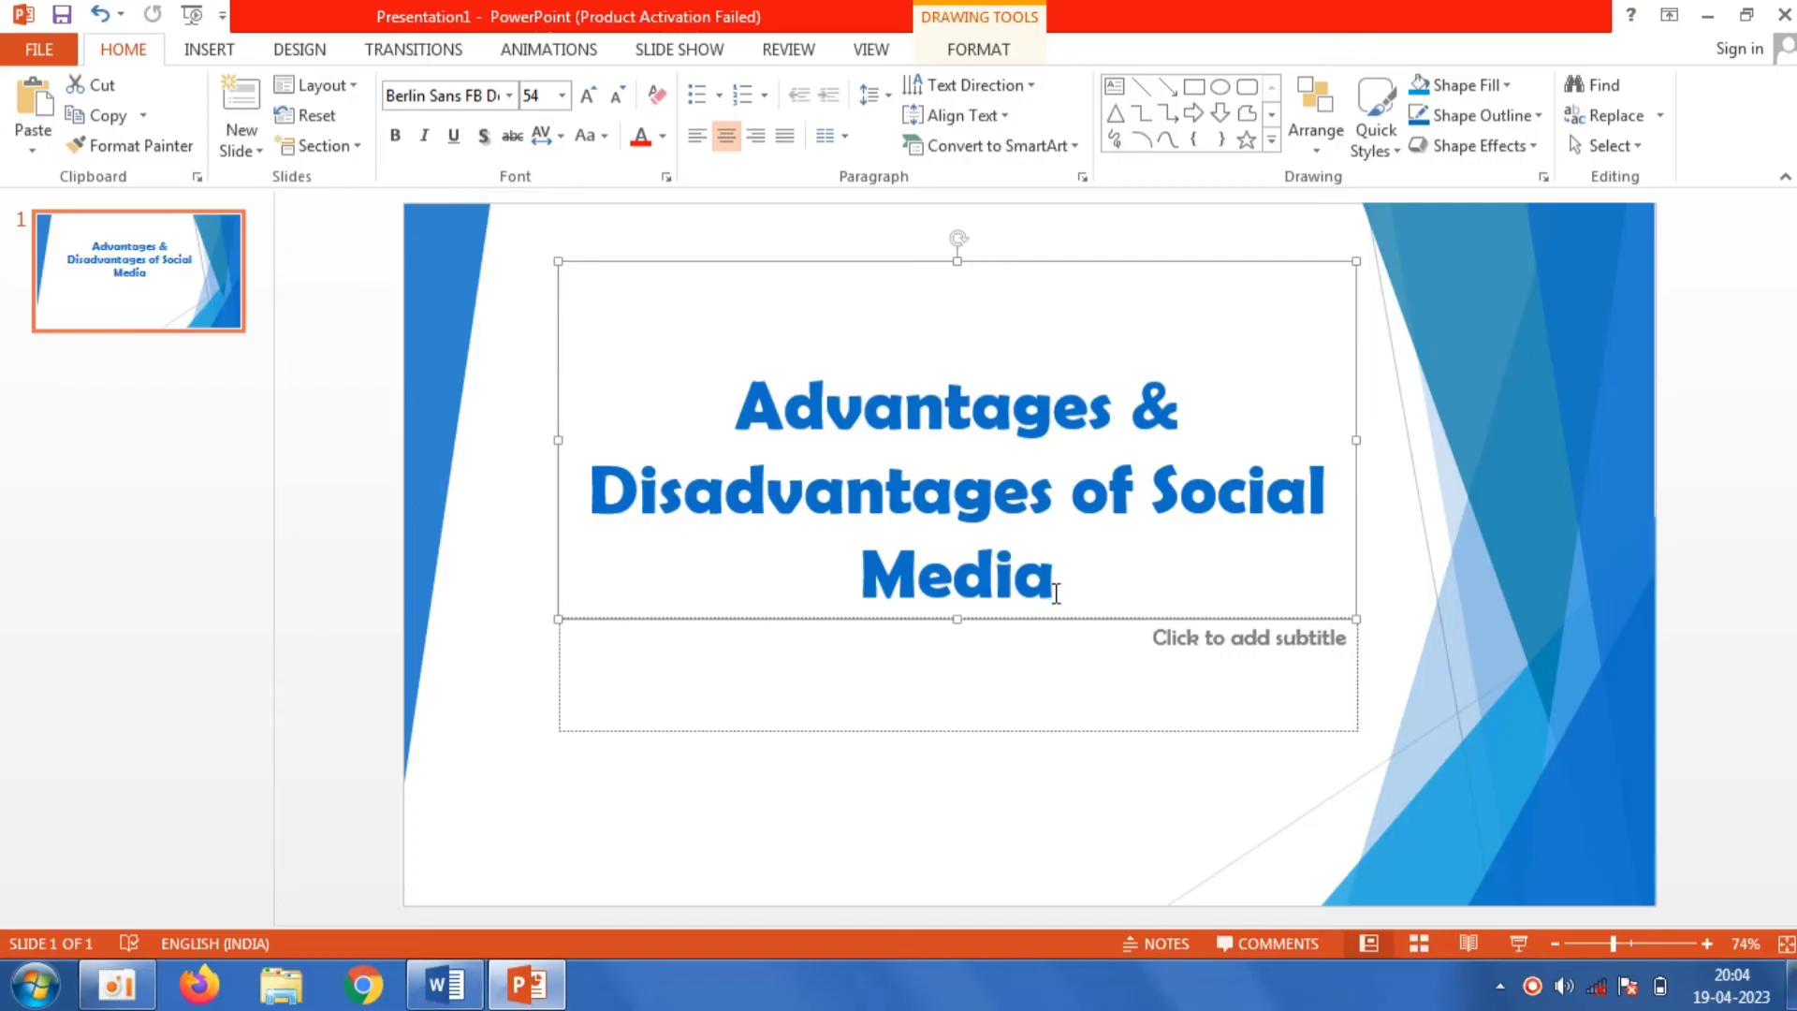
Step: Set the title text to Forte at 72 pt and move it higher on the slide
{"action": "left_click_drag", "start_coordinate": [1066, 582], "coordinate": [736, 402]}
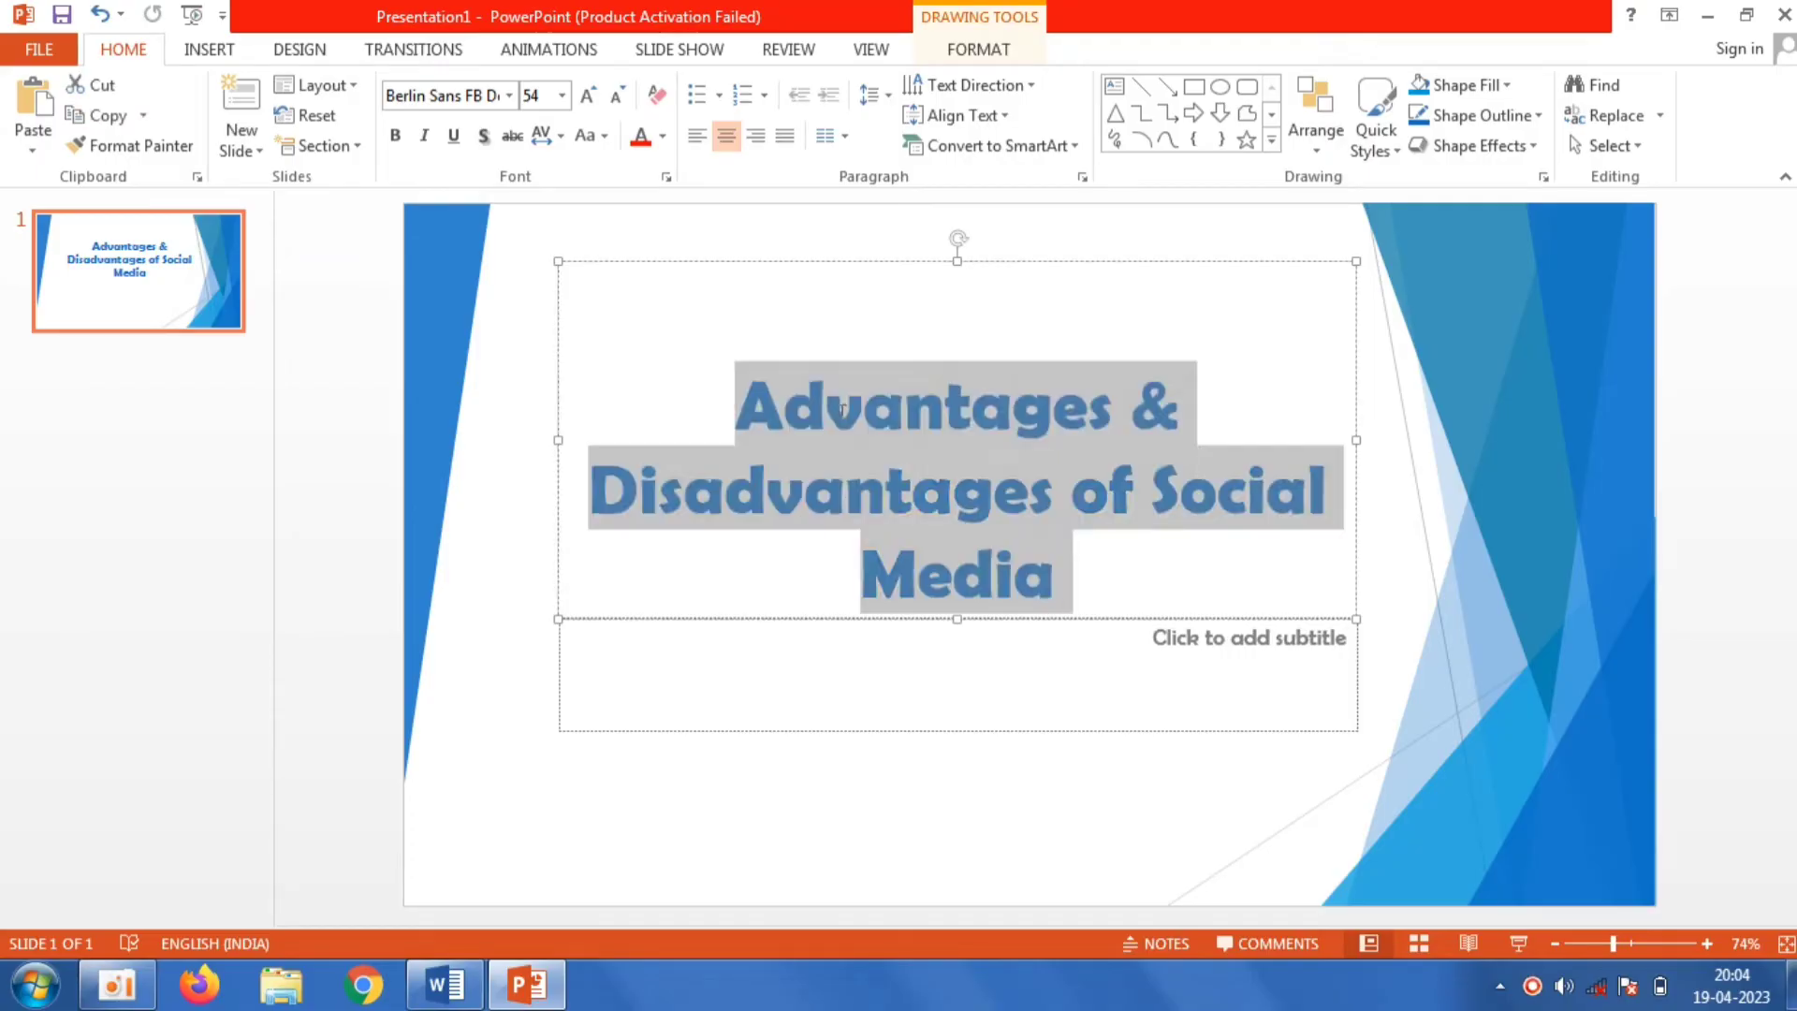
{"action": "left_click", "coordinate": [511, 94]}
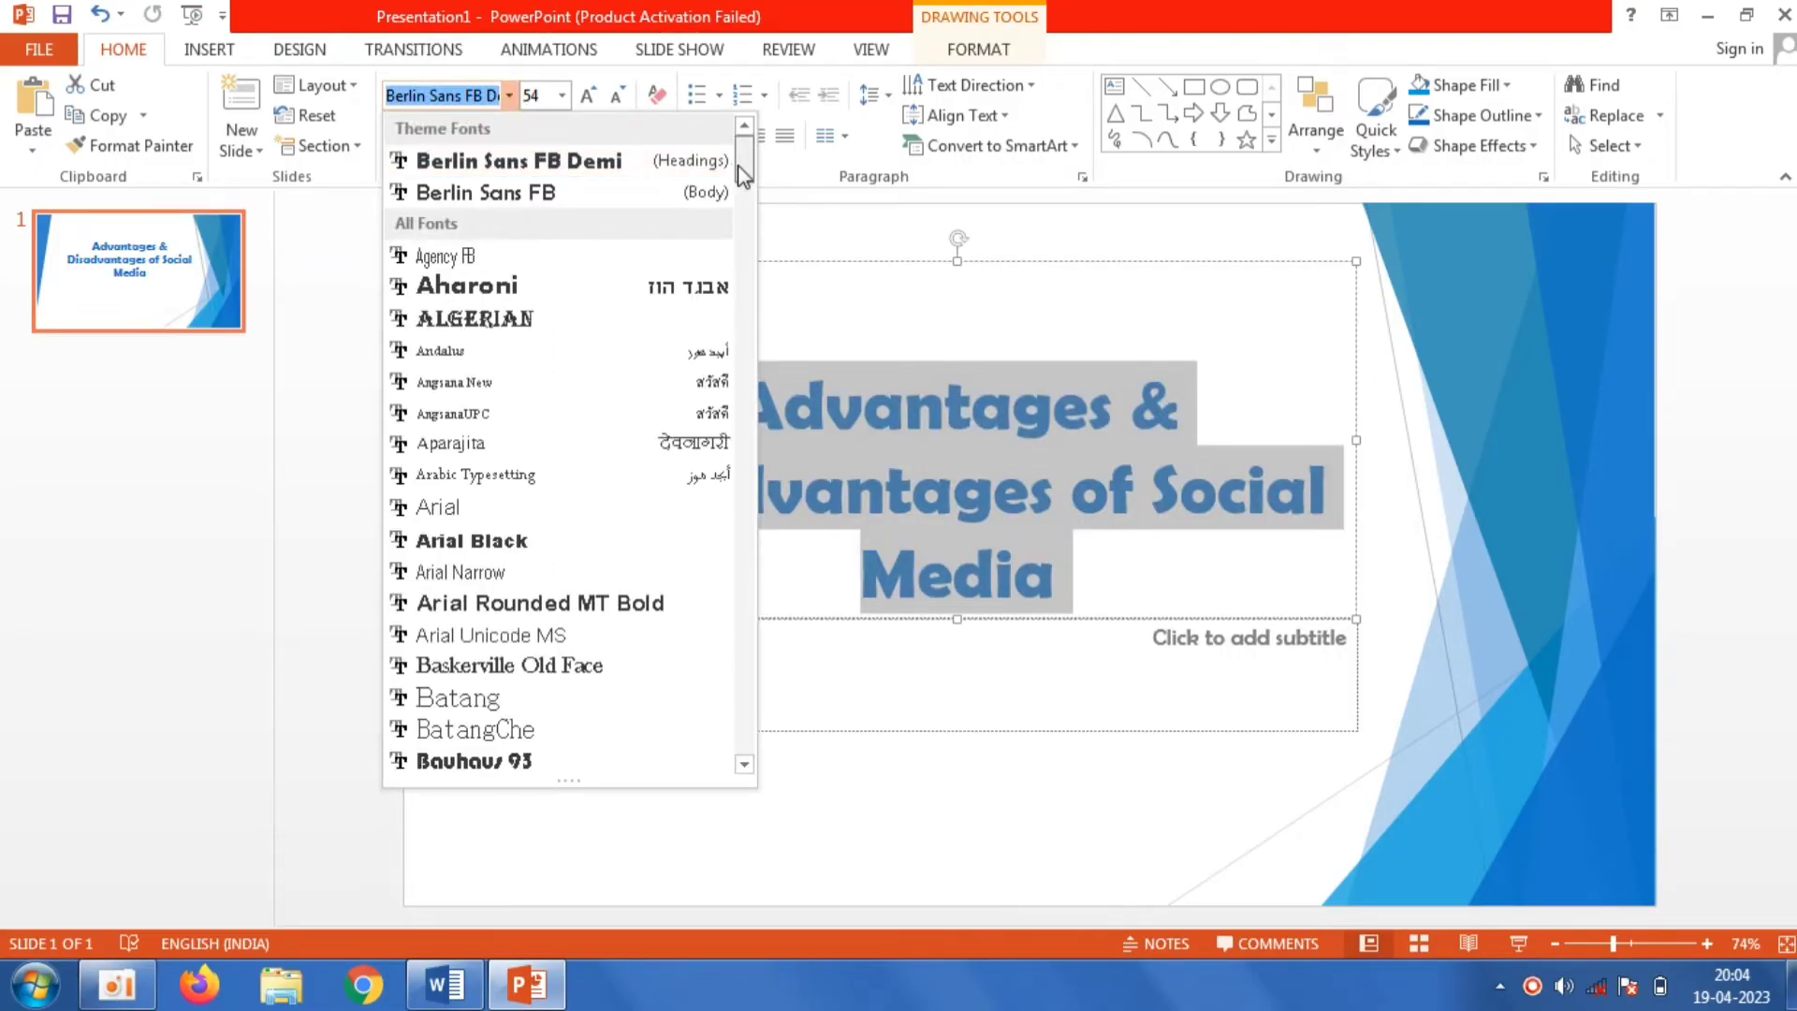
{"action": "left_click_drag", "start_coordinate": [740, 161], "coordinate": [750, 340]}
{"action": "left_click", "coordinate": [706, 444]}
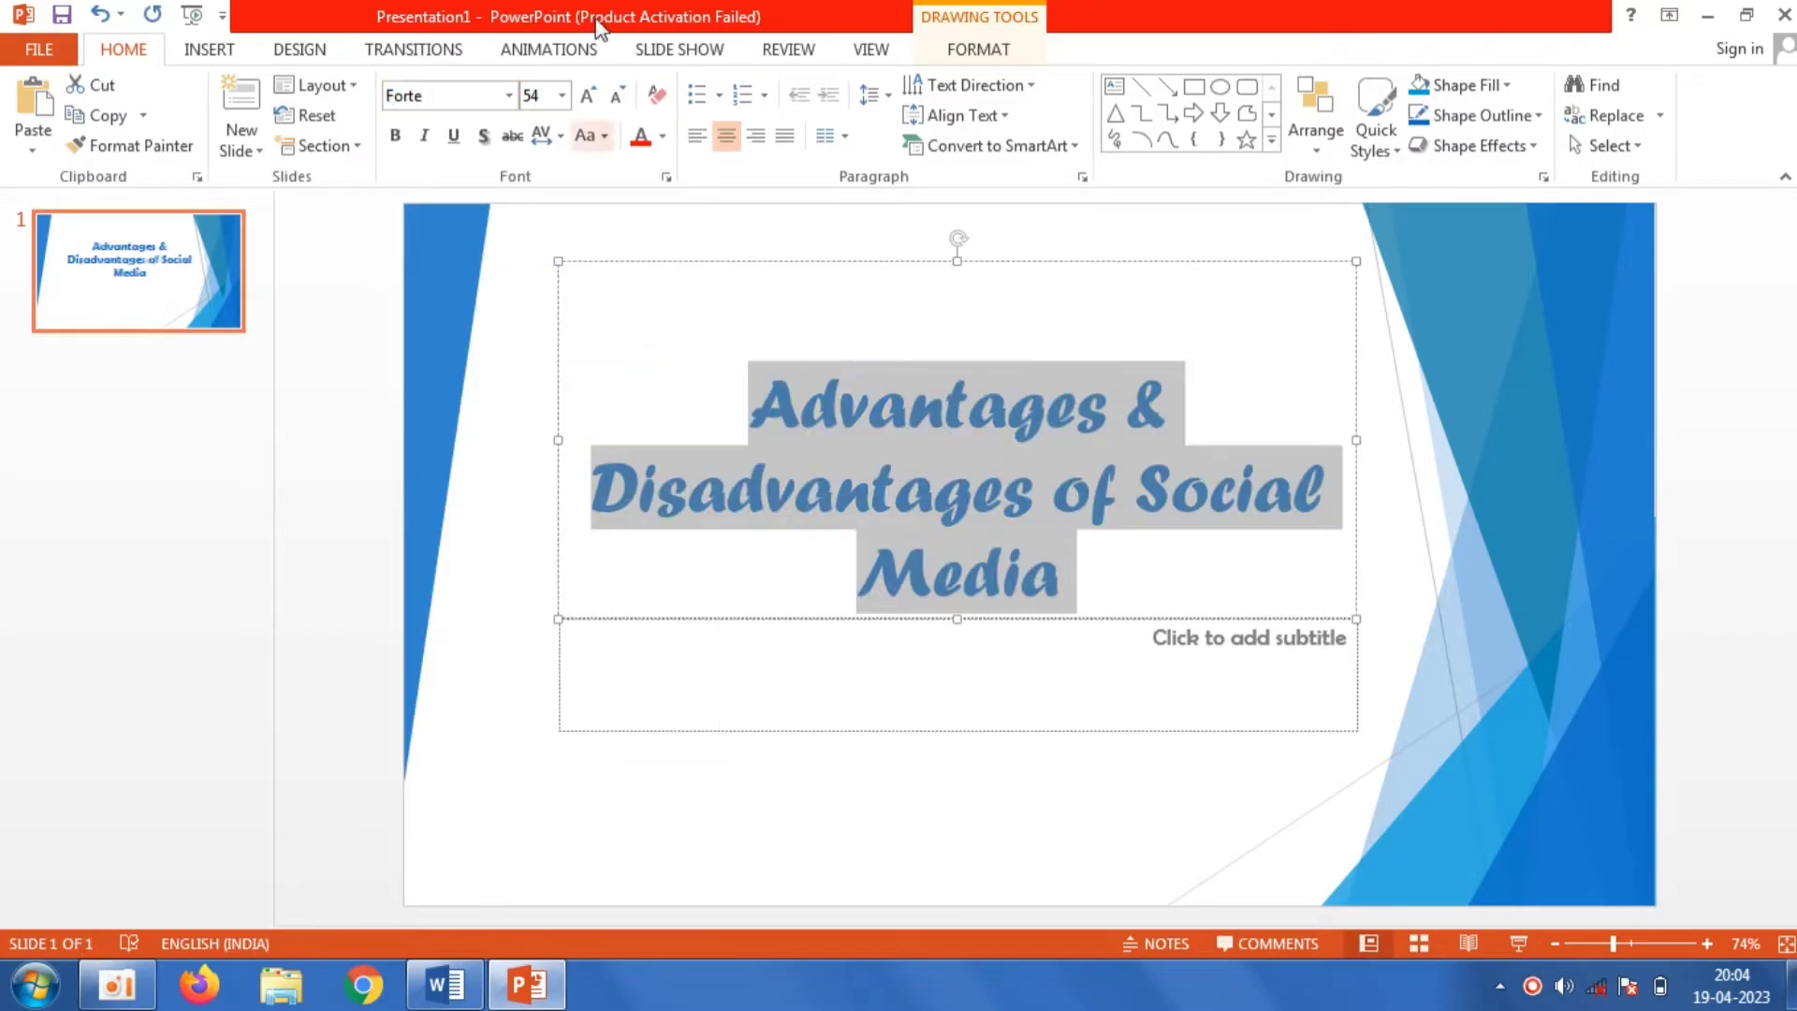
{"action": "left_click", "coordinate": [562, 96]}
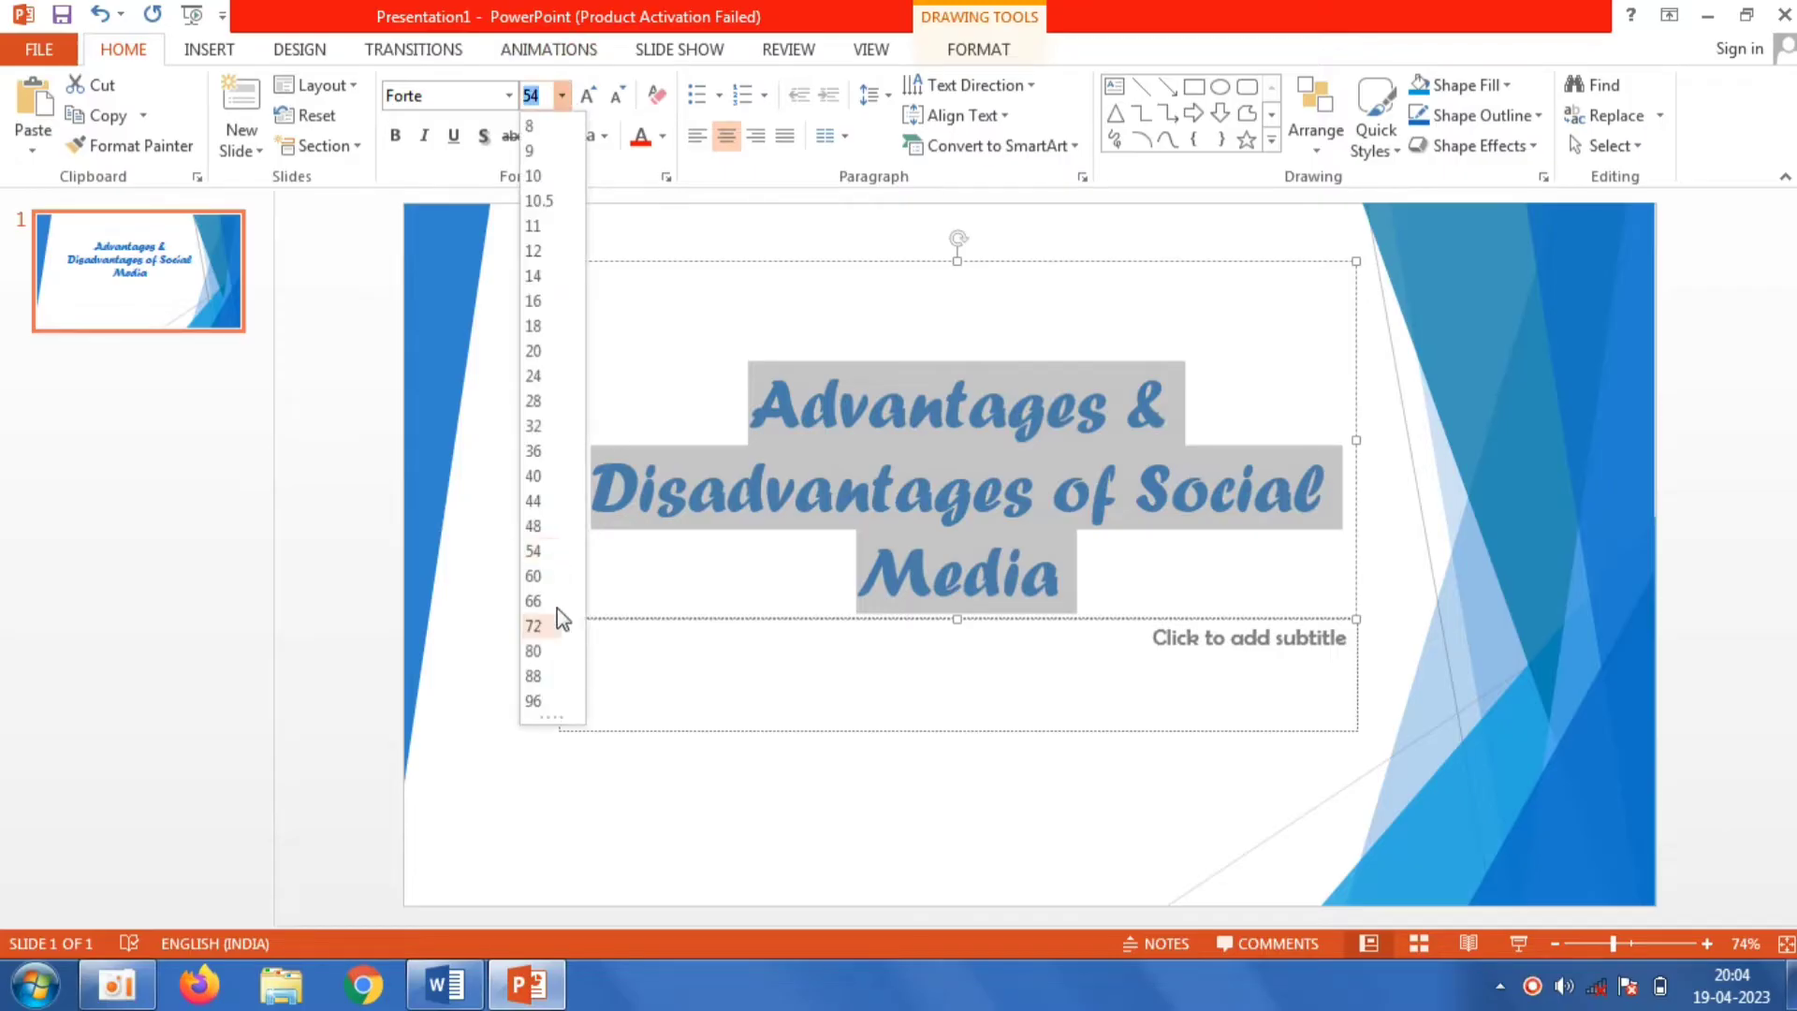
{"action": "left_click", "coordinate": [535, 625]}
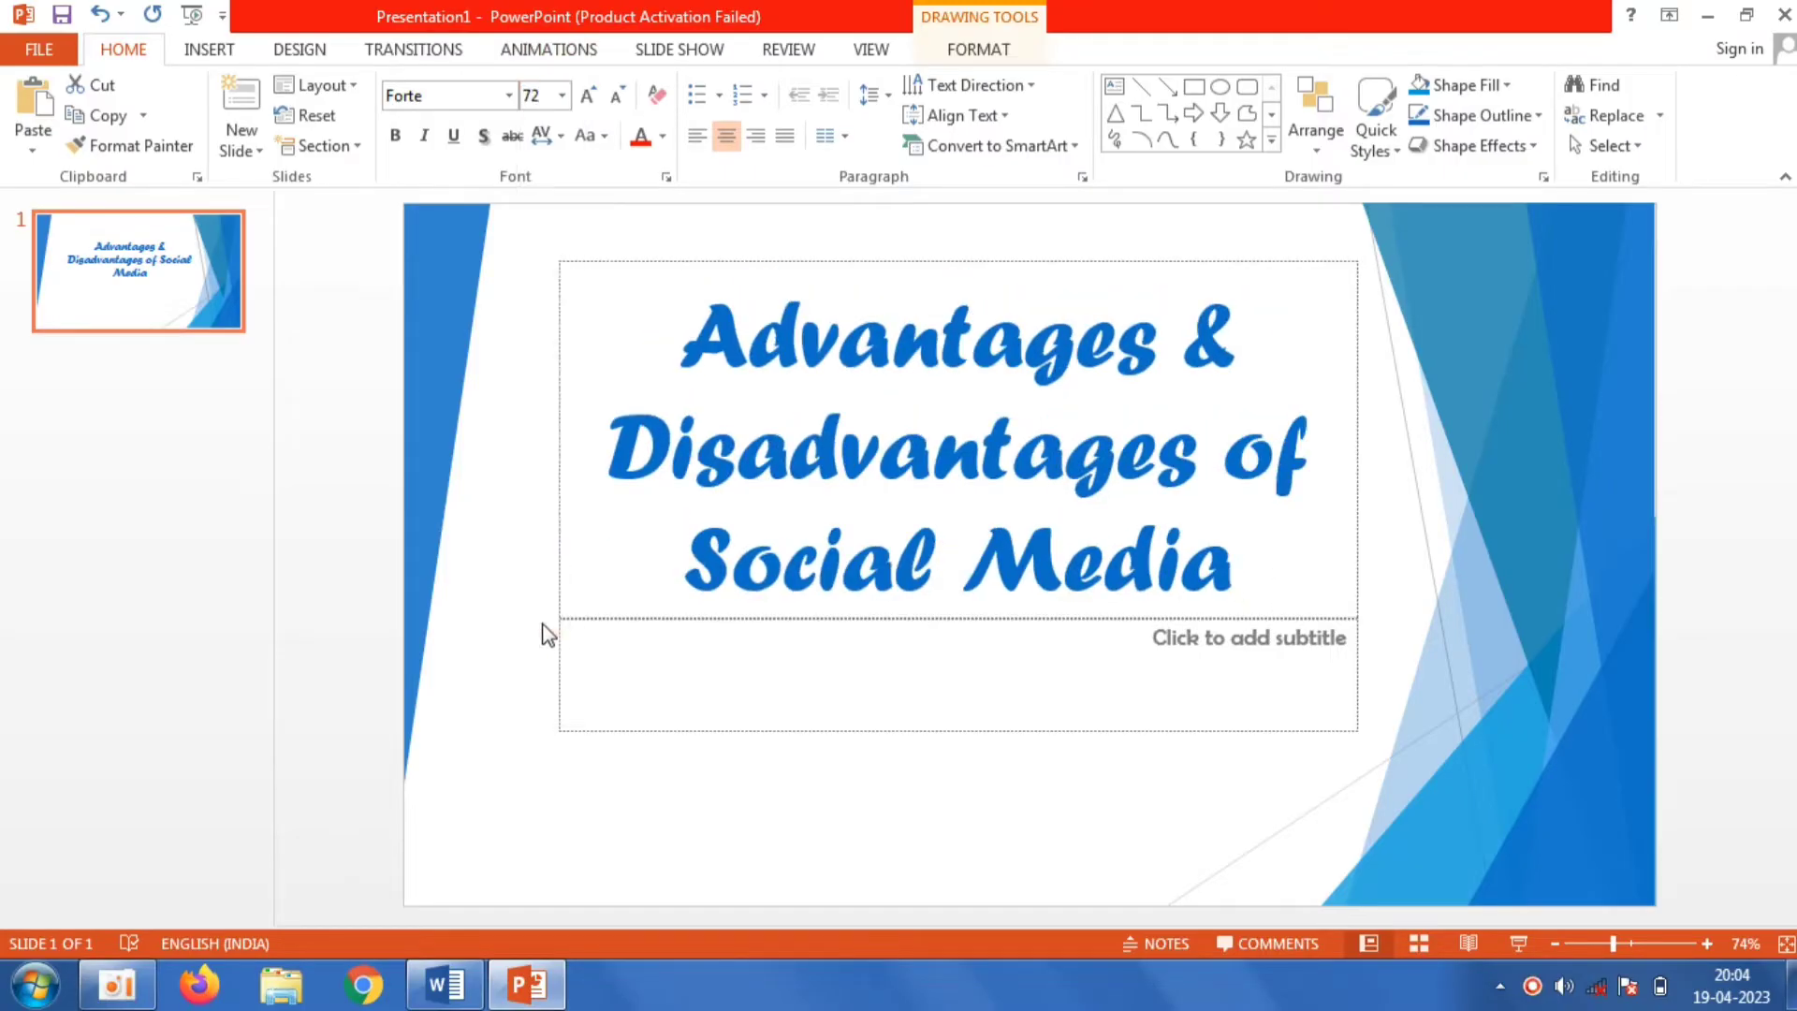
{"action": "left_click_drag", "start_coordinate": [775, 262], "coordinate": [773, 210]}
Step: Delete the empty subtitle box from the title slide
{"action": "left_click", "coordinate": [752, 620]}
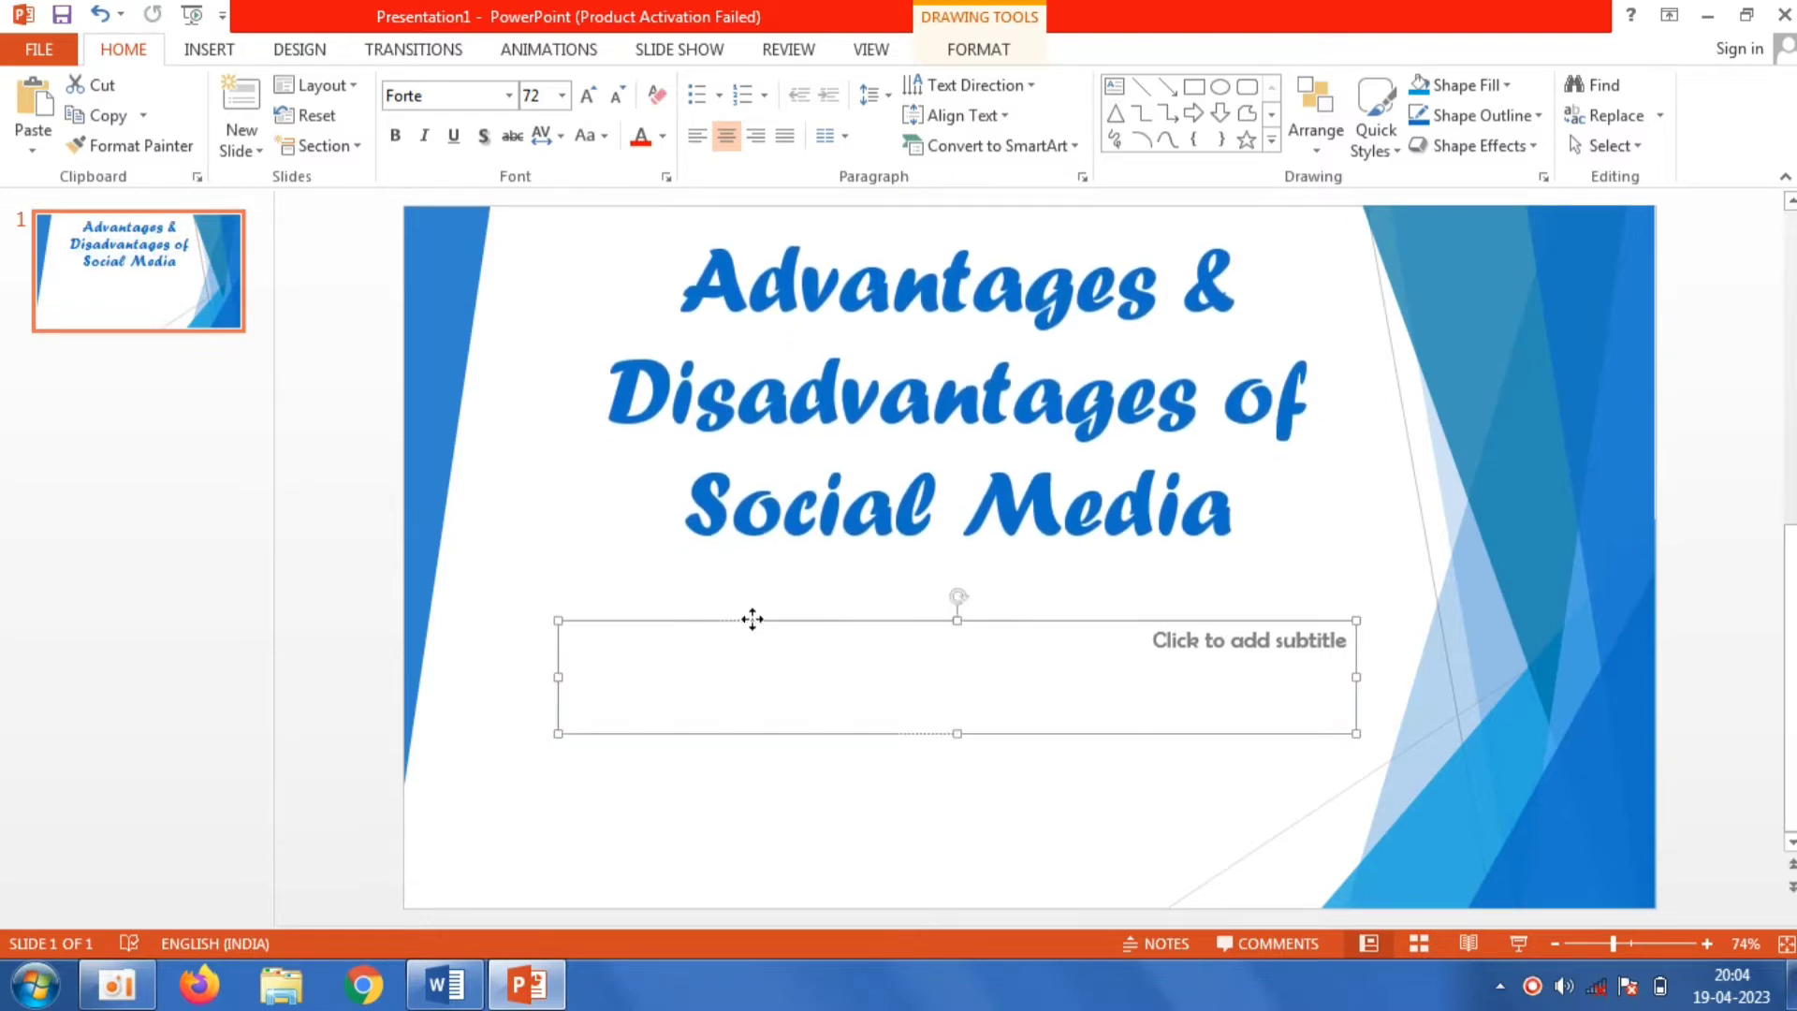
{"action": "right_click", "coordinate": [752, 622]}
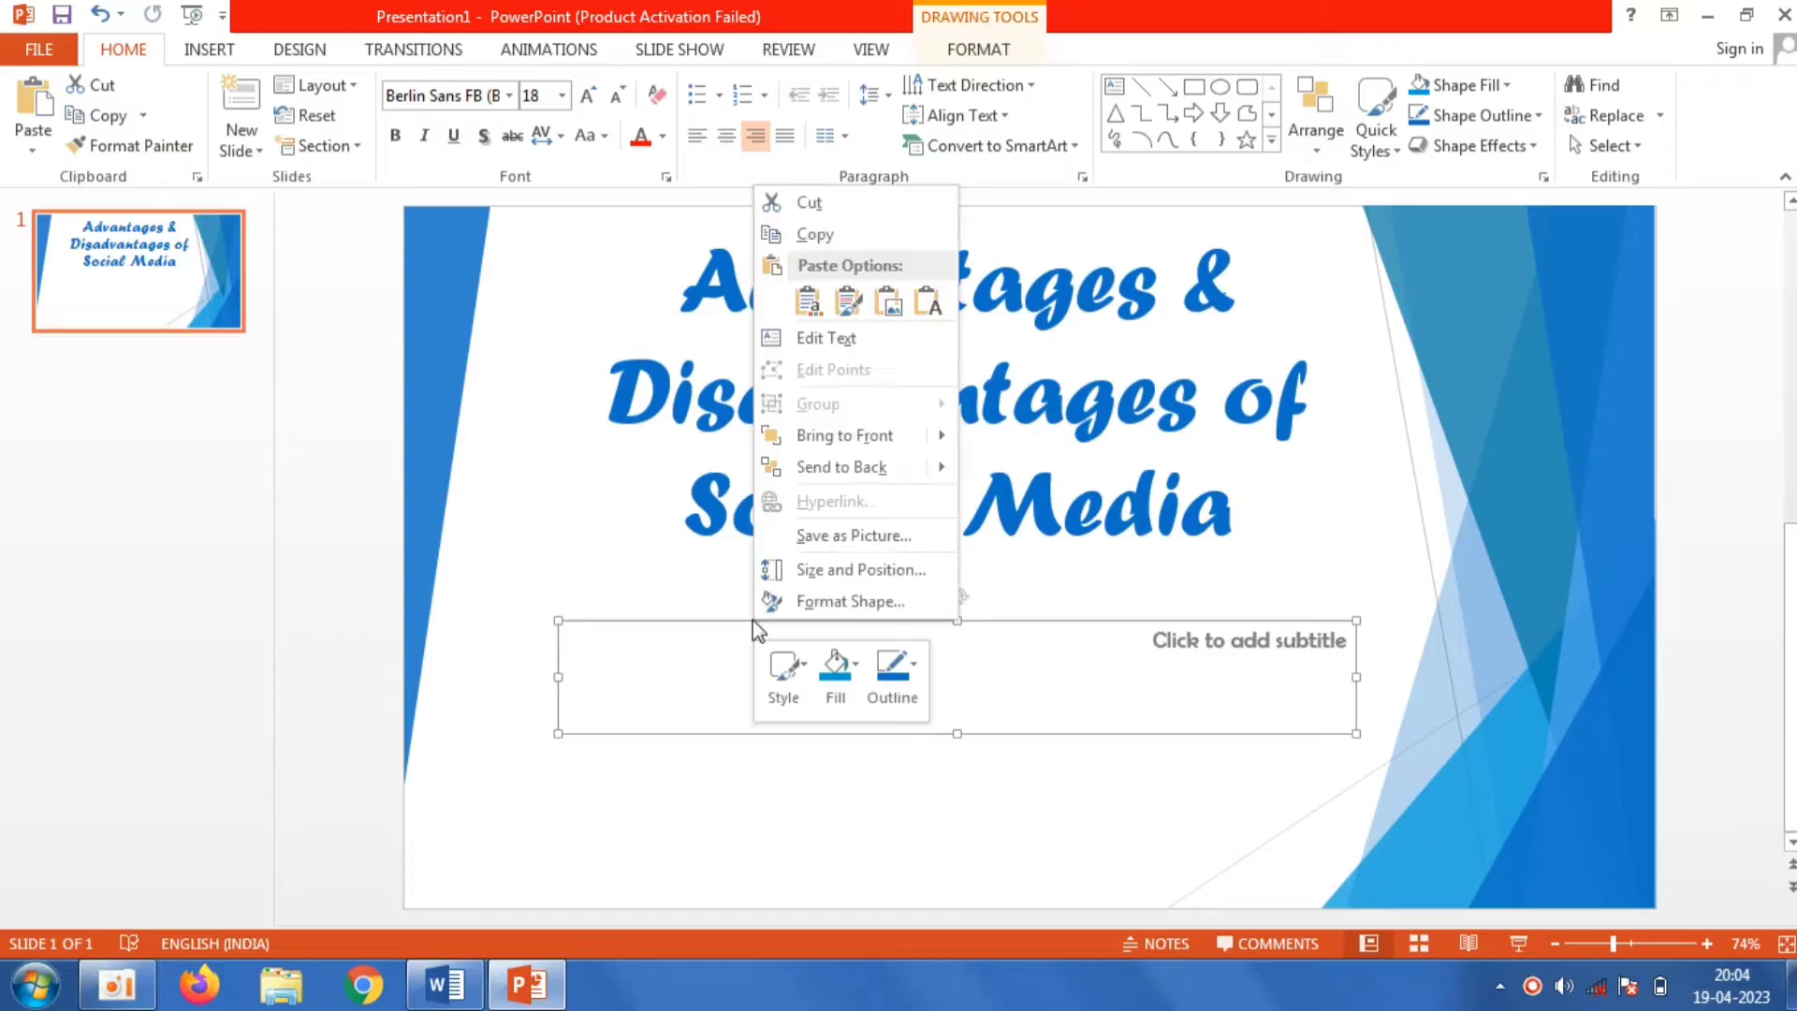
{"action": "left_click", "coordinate": [857, 200]}
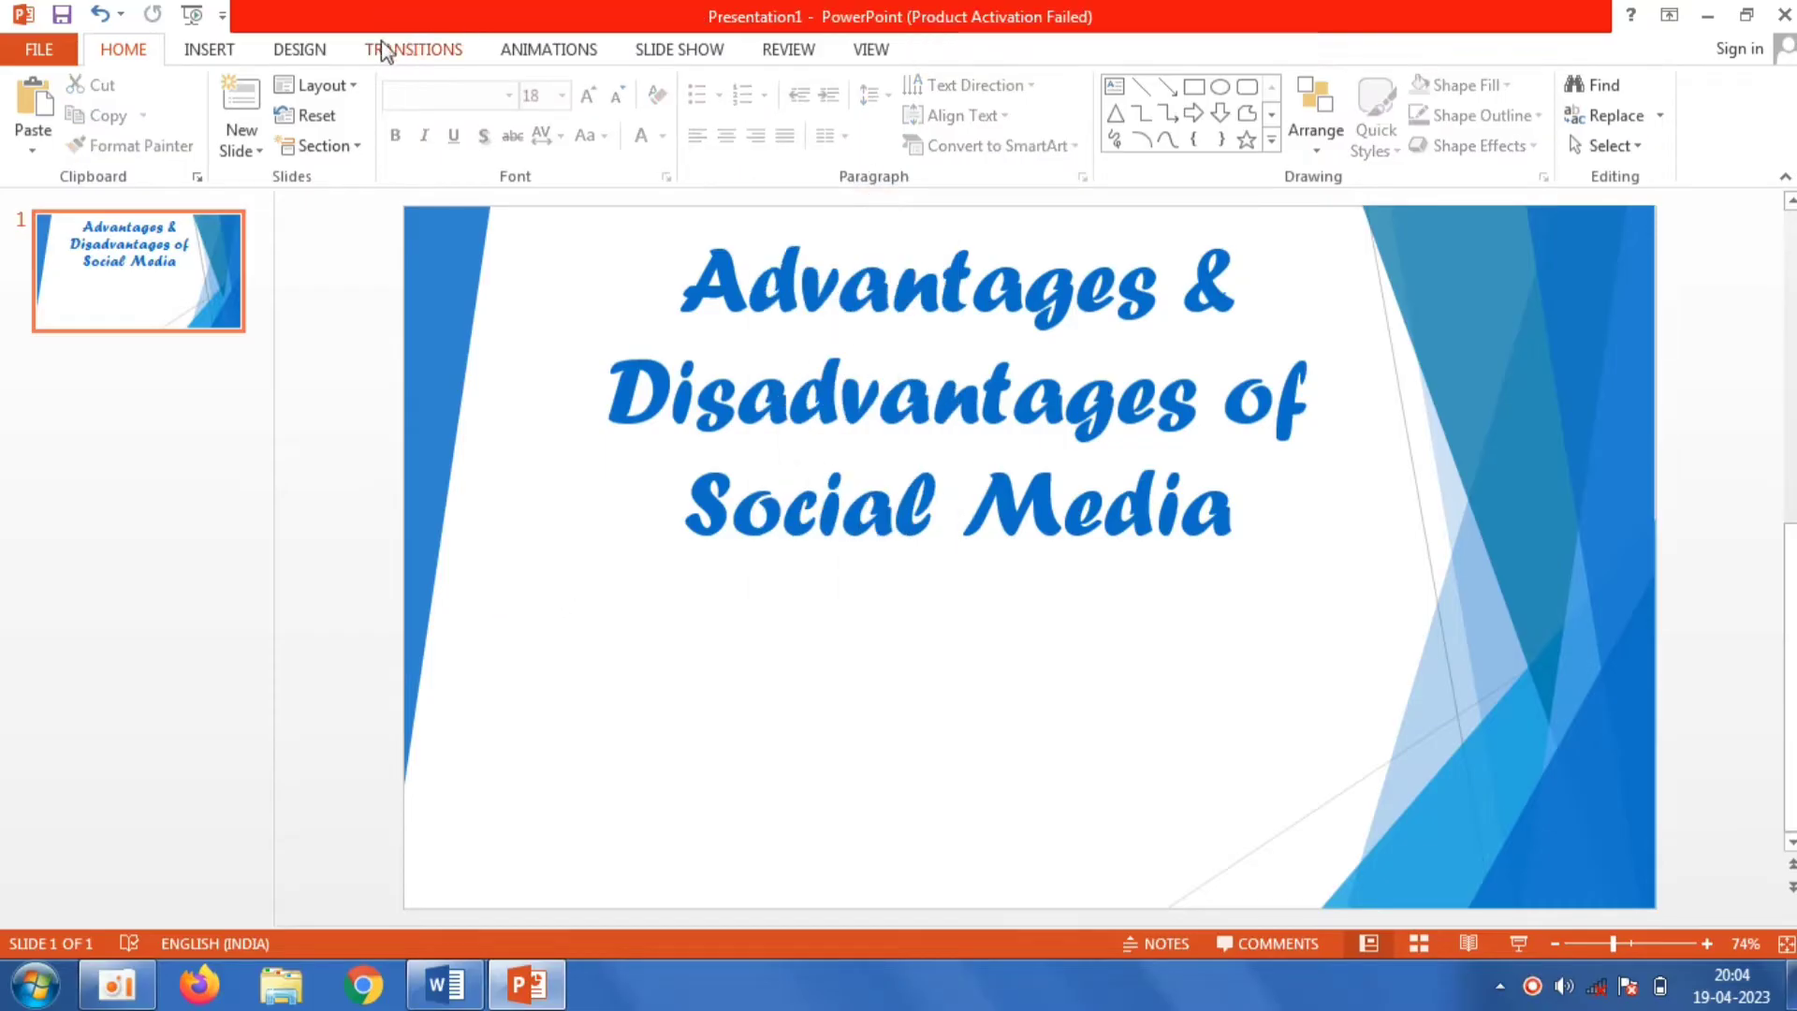
Step: Insert the images_1-removebg-preview picture at bottom-left, sized to 8.34 × 14.32 cm
{"action": "left_click", "coordinate": [211, 56]}
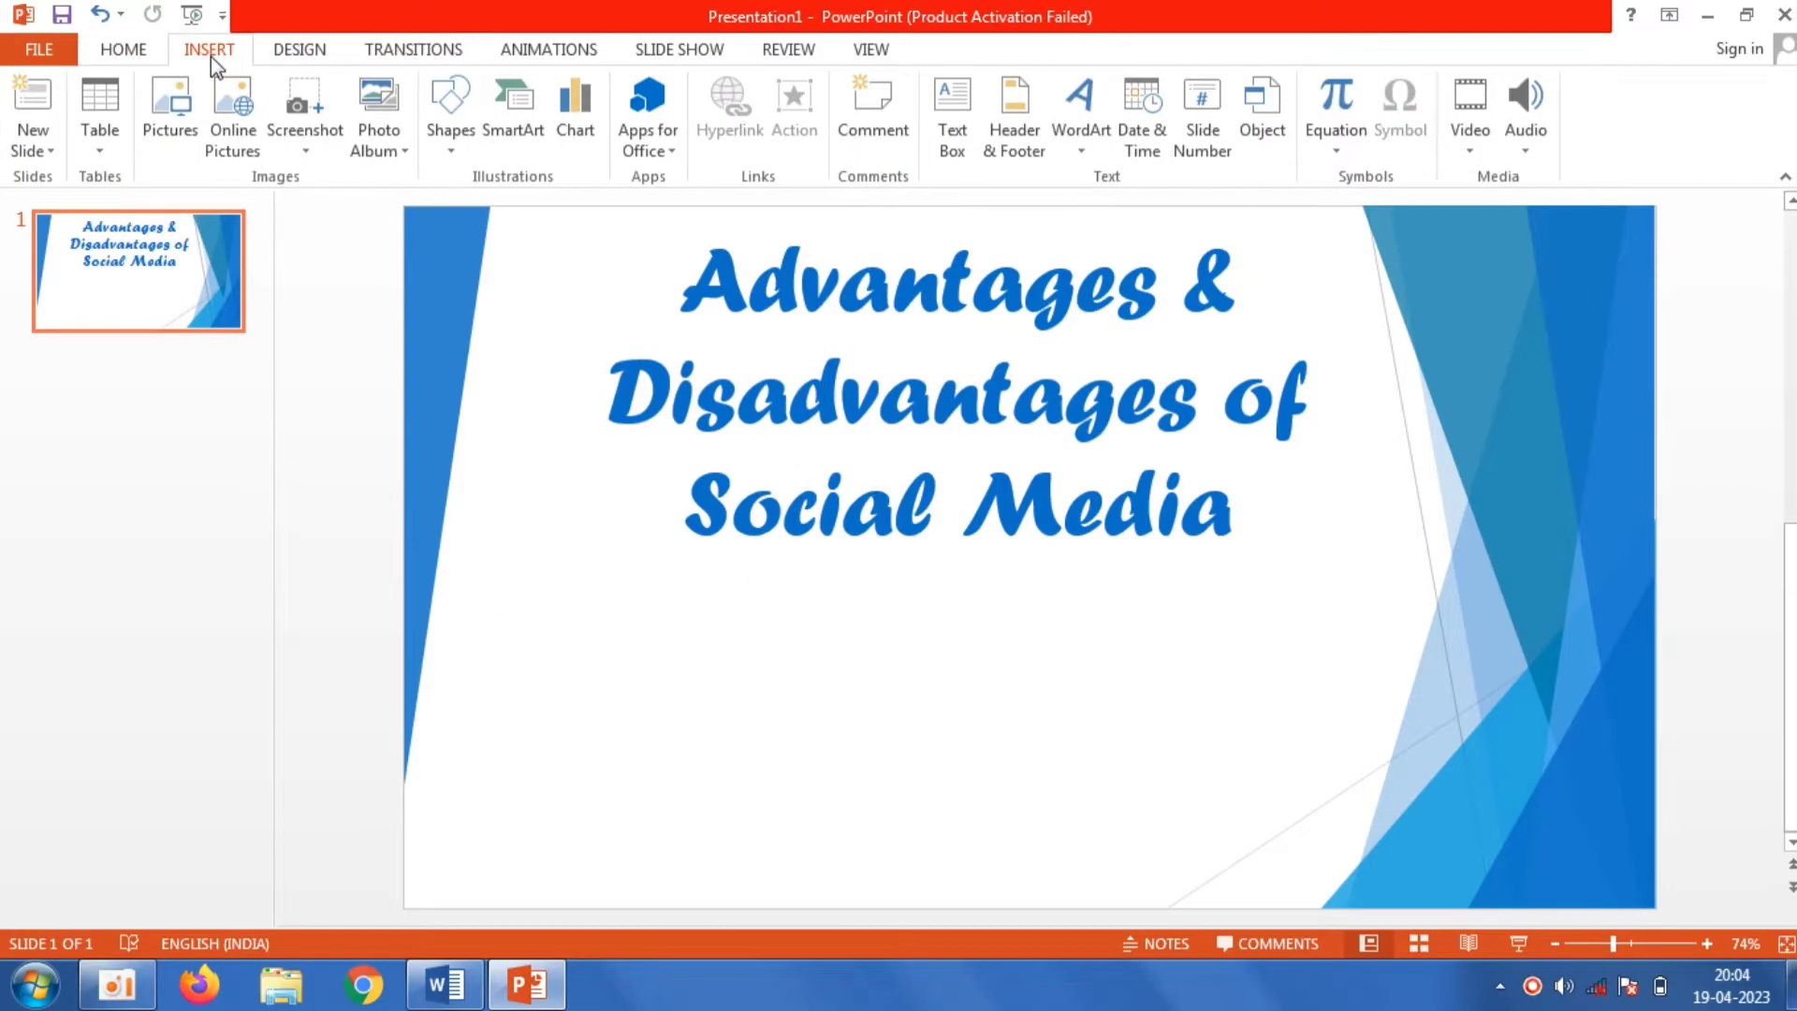
{"action": "left_click", "coordinate": [161, 136]}
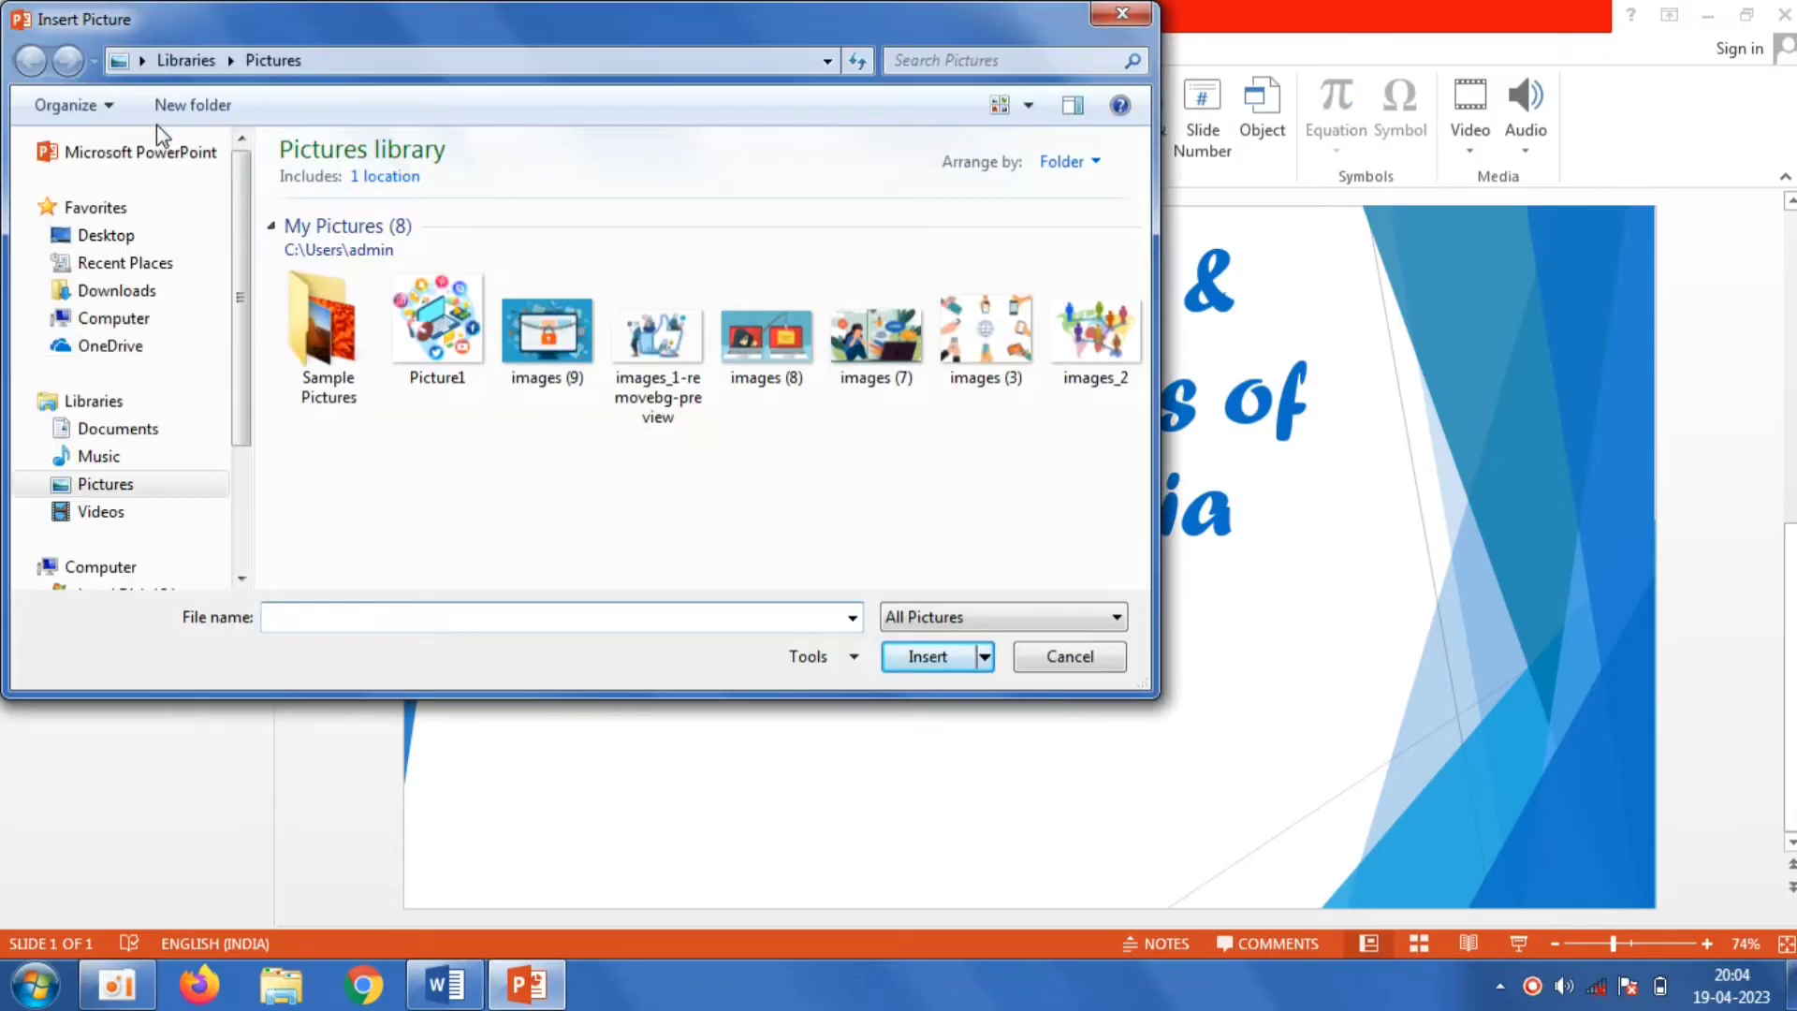
{"action": "double_click", "coordinate": [627, 339]}
{"action": "left_click_drag", "start_coordinate": [1065, 571], "coordinate": [694, 773]}
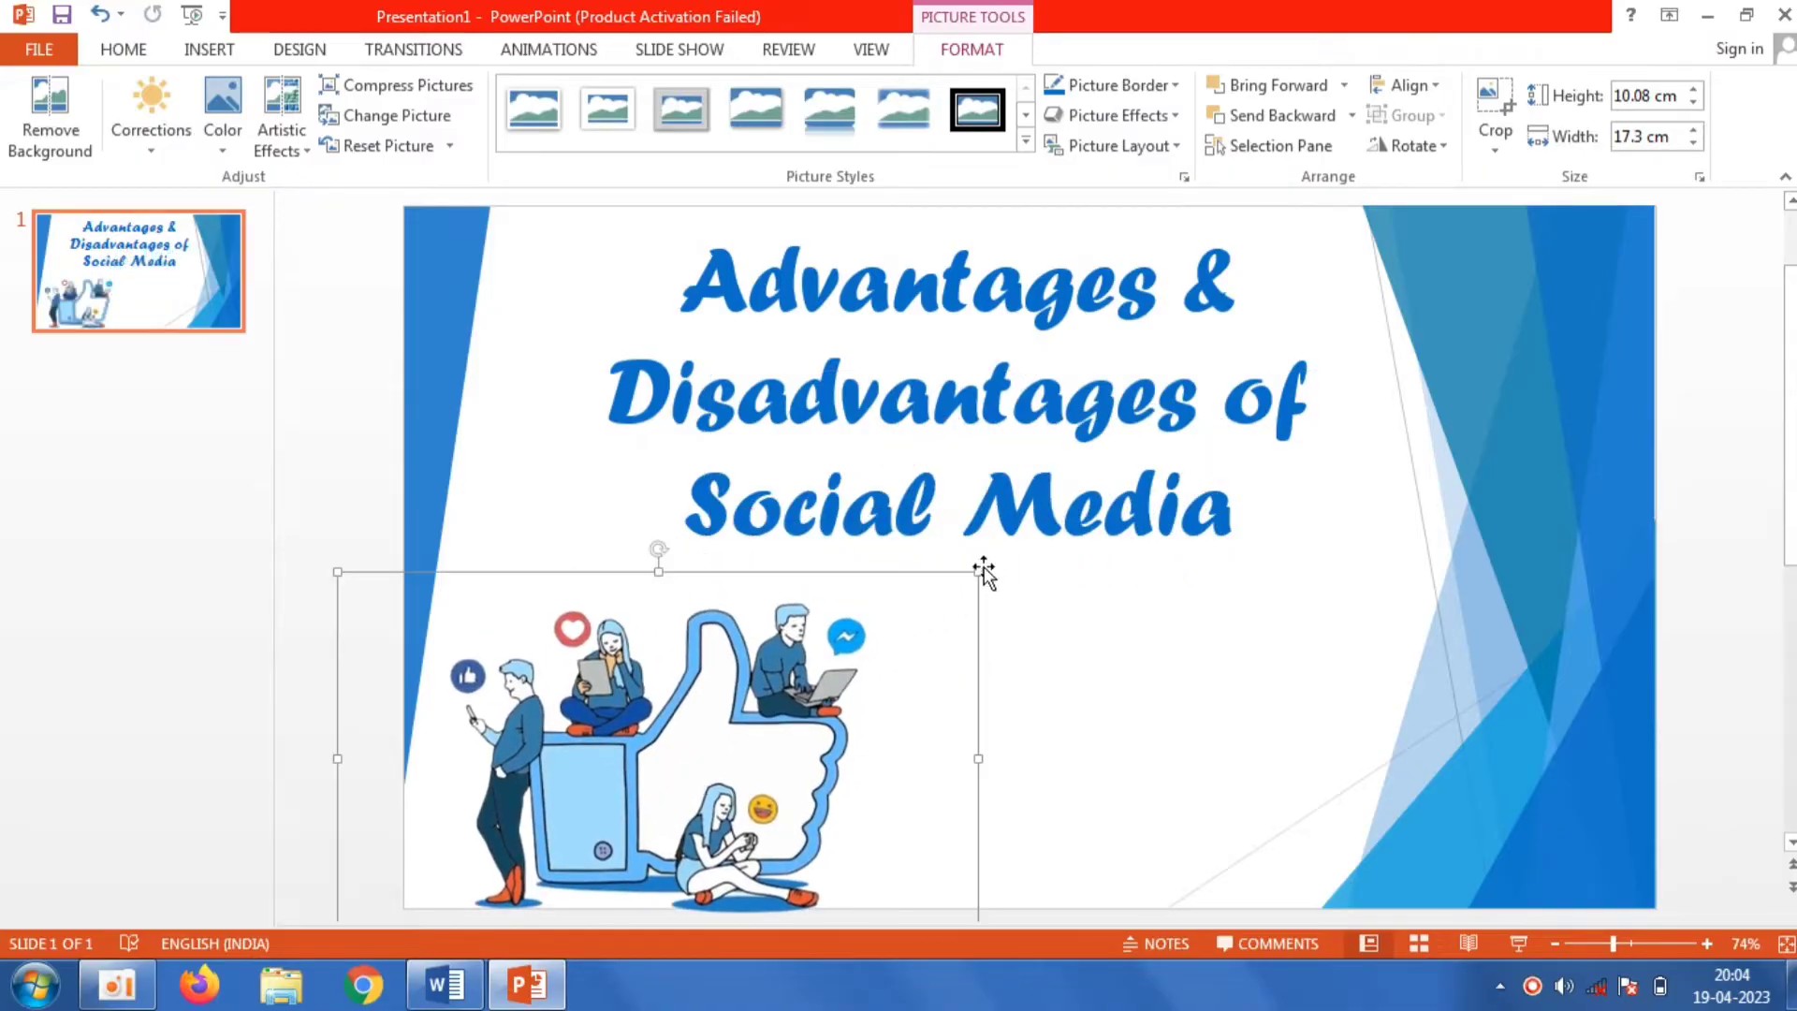
{"action": "left_click_drag", "start_coordinate": [980, 569], "coordinate": [865, 635]}
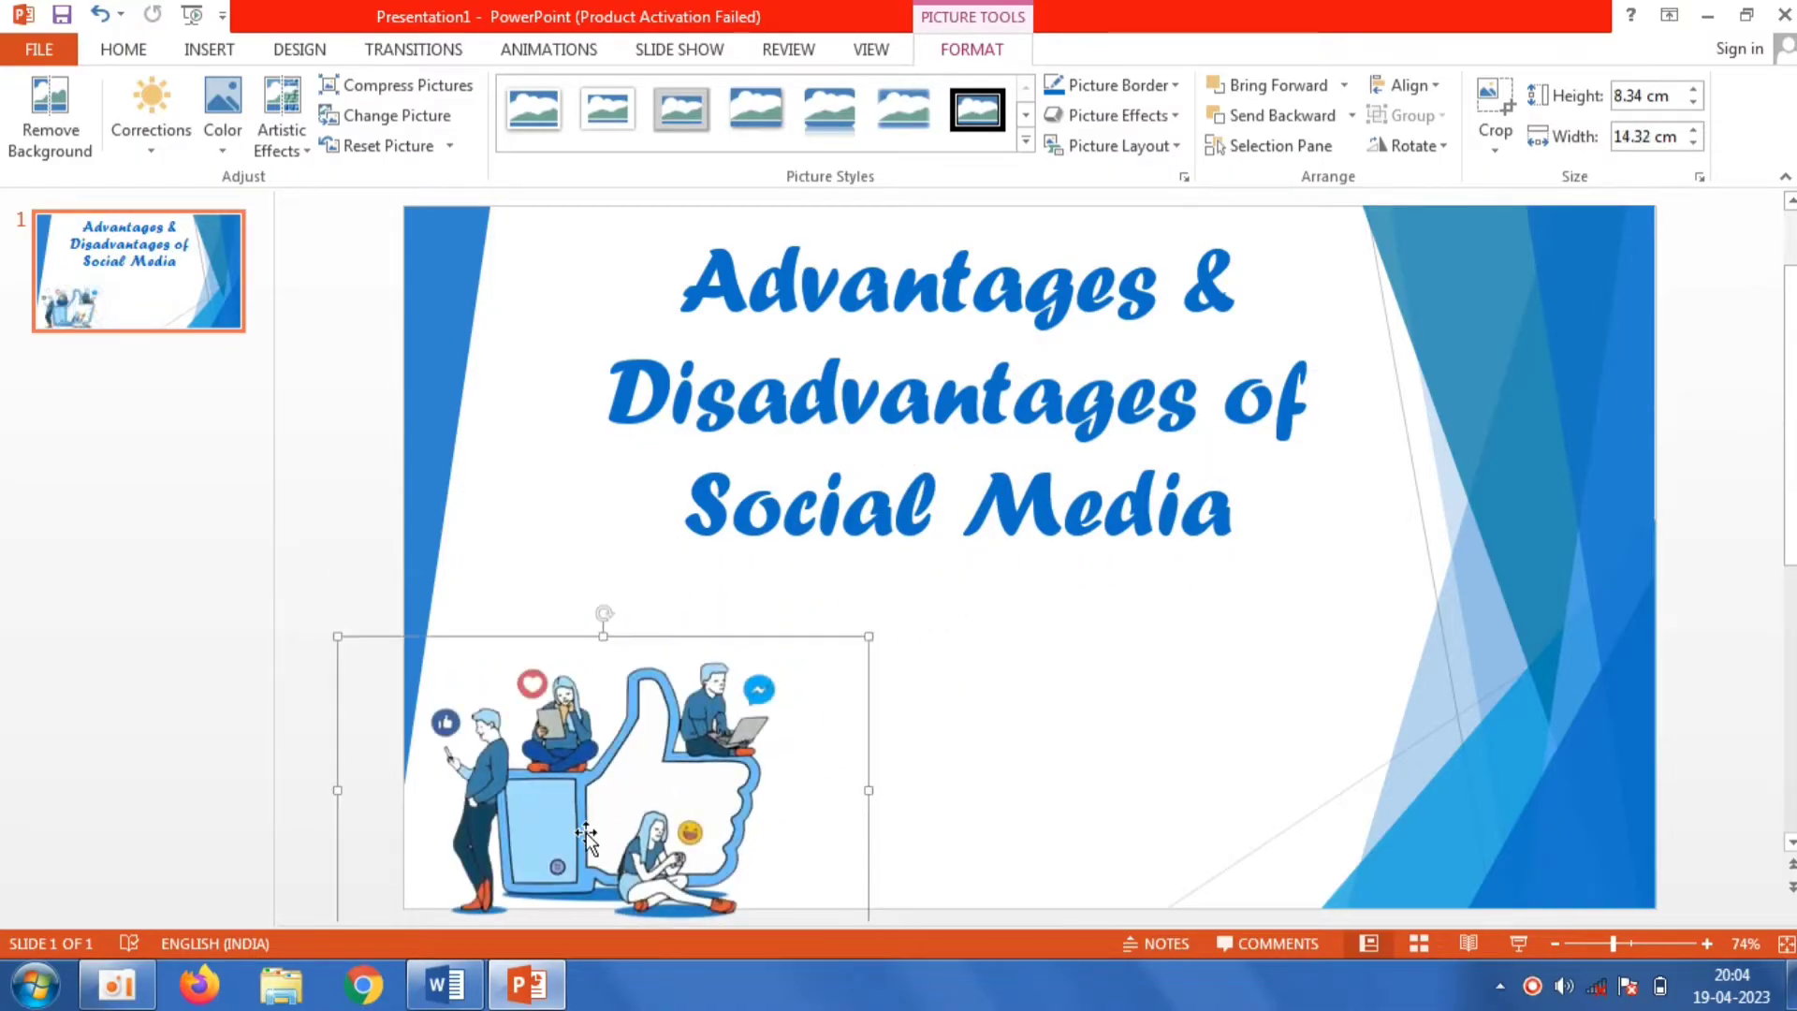
{"action": "mouse_move", "coordinate": [586, 833]}
{"action": "left_mouse_down"}
{"action": "mouse_move", "coordinate": [596, 791]}
{"action": "mouse_move", "coordinate": [611, 805]}
{"action": "left_mouse_up"}
{"action": "left_click", "coordinate": [358, 552]}
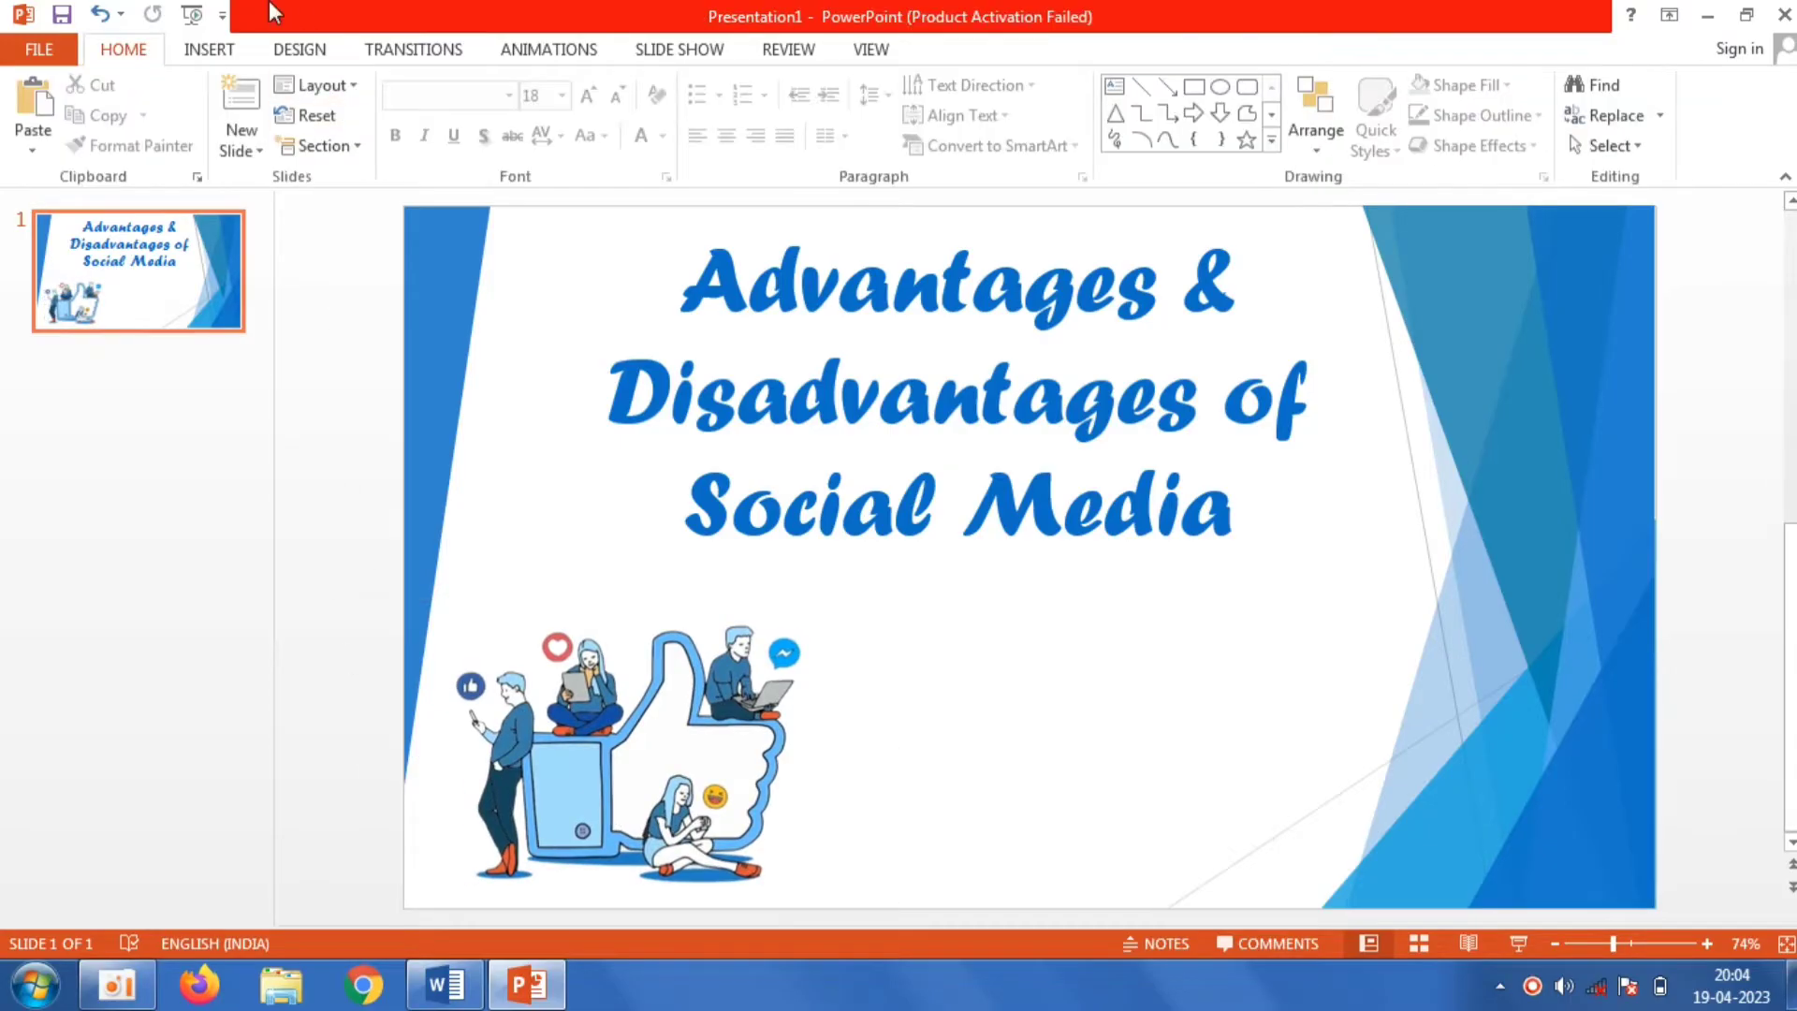
Step: Insert the images (8) phishing picture, shrink it, and place it at lower right
{"action": "left_click", "coordinate": [207, 49]}
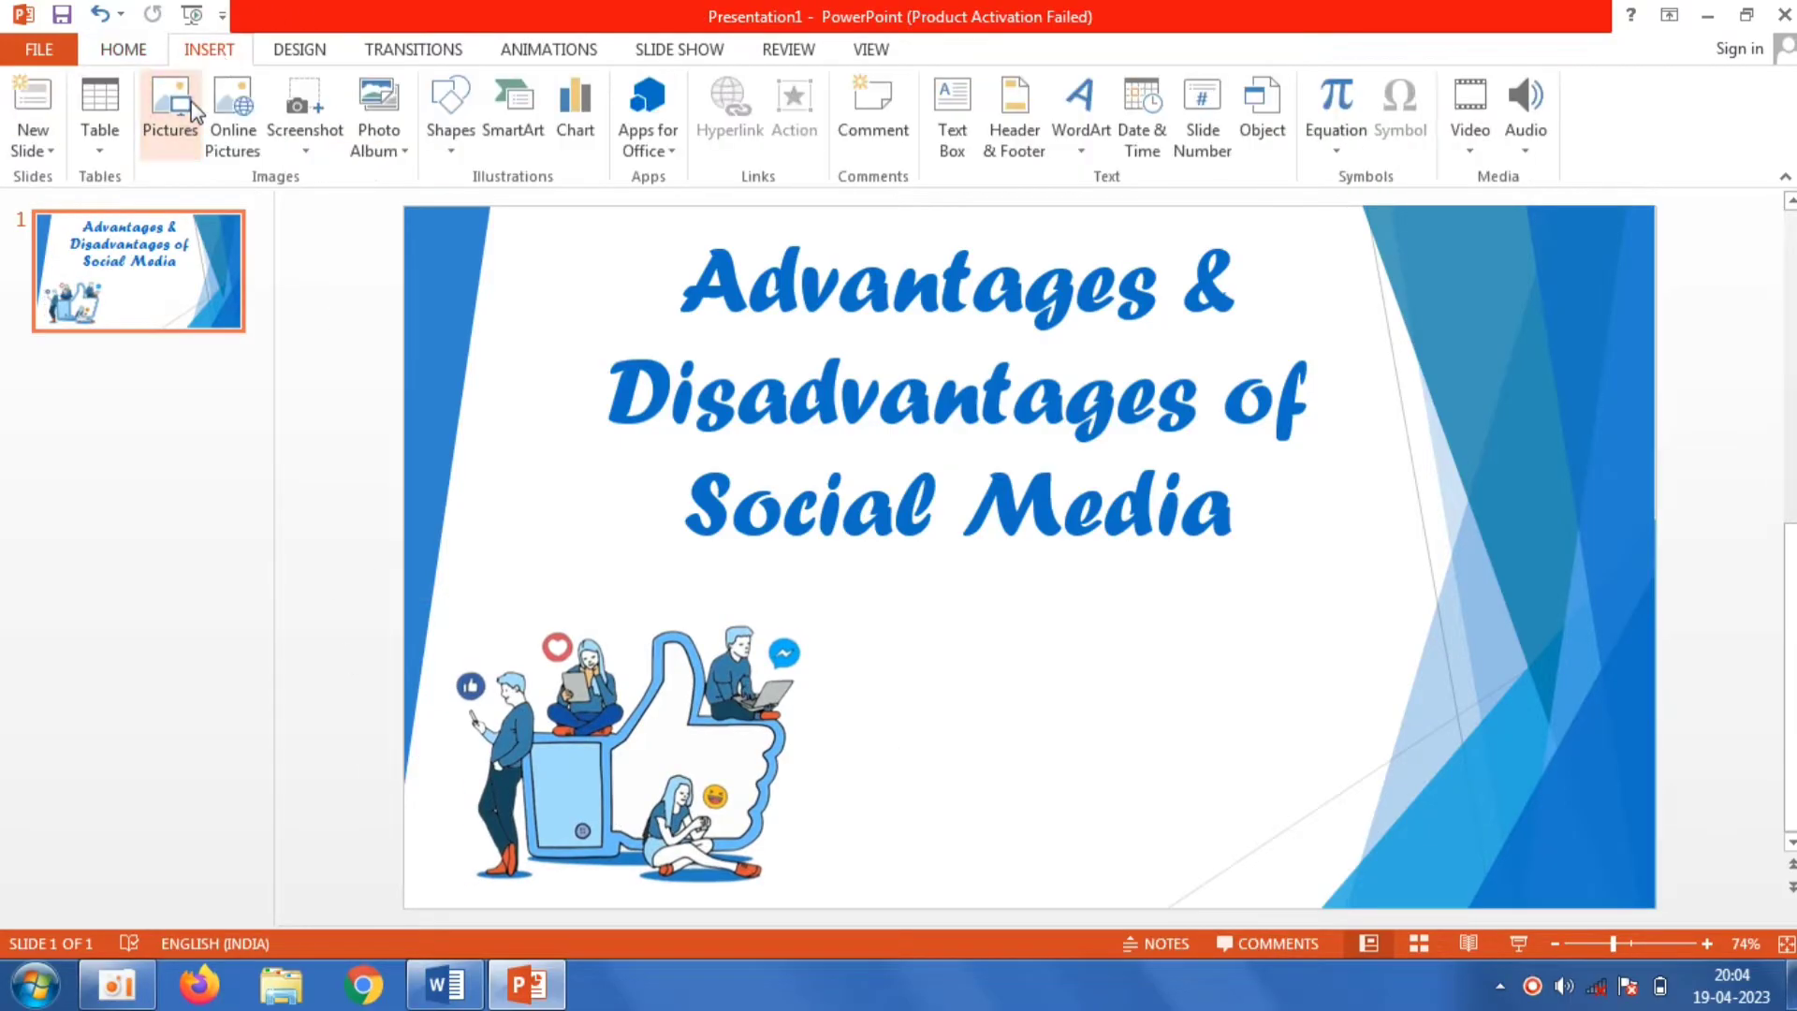
{"action": "left_click", "coordinate": [192, 110]}
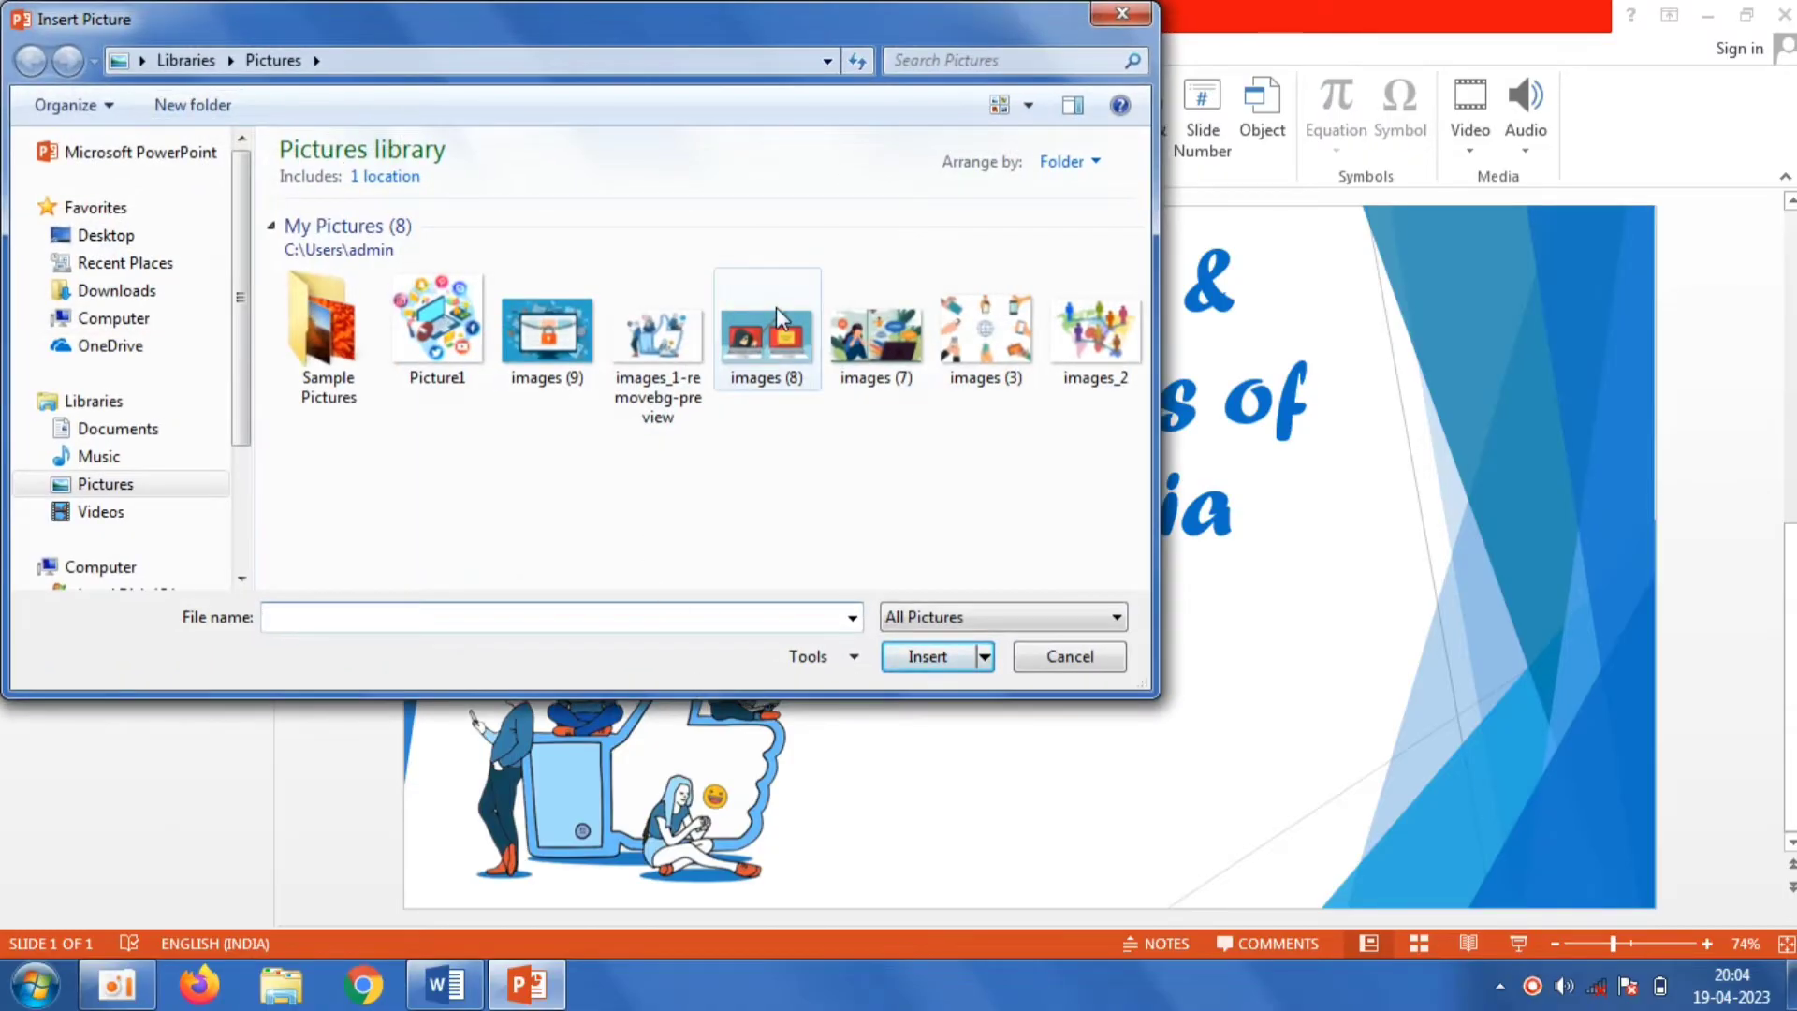
{"action": "left_click", "coordinate": [777, 307]}
{"action": "double_click", "coordinate": [777, 307]}
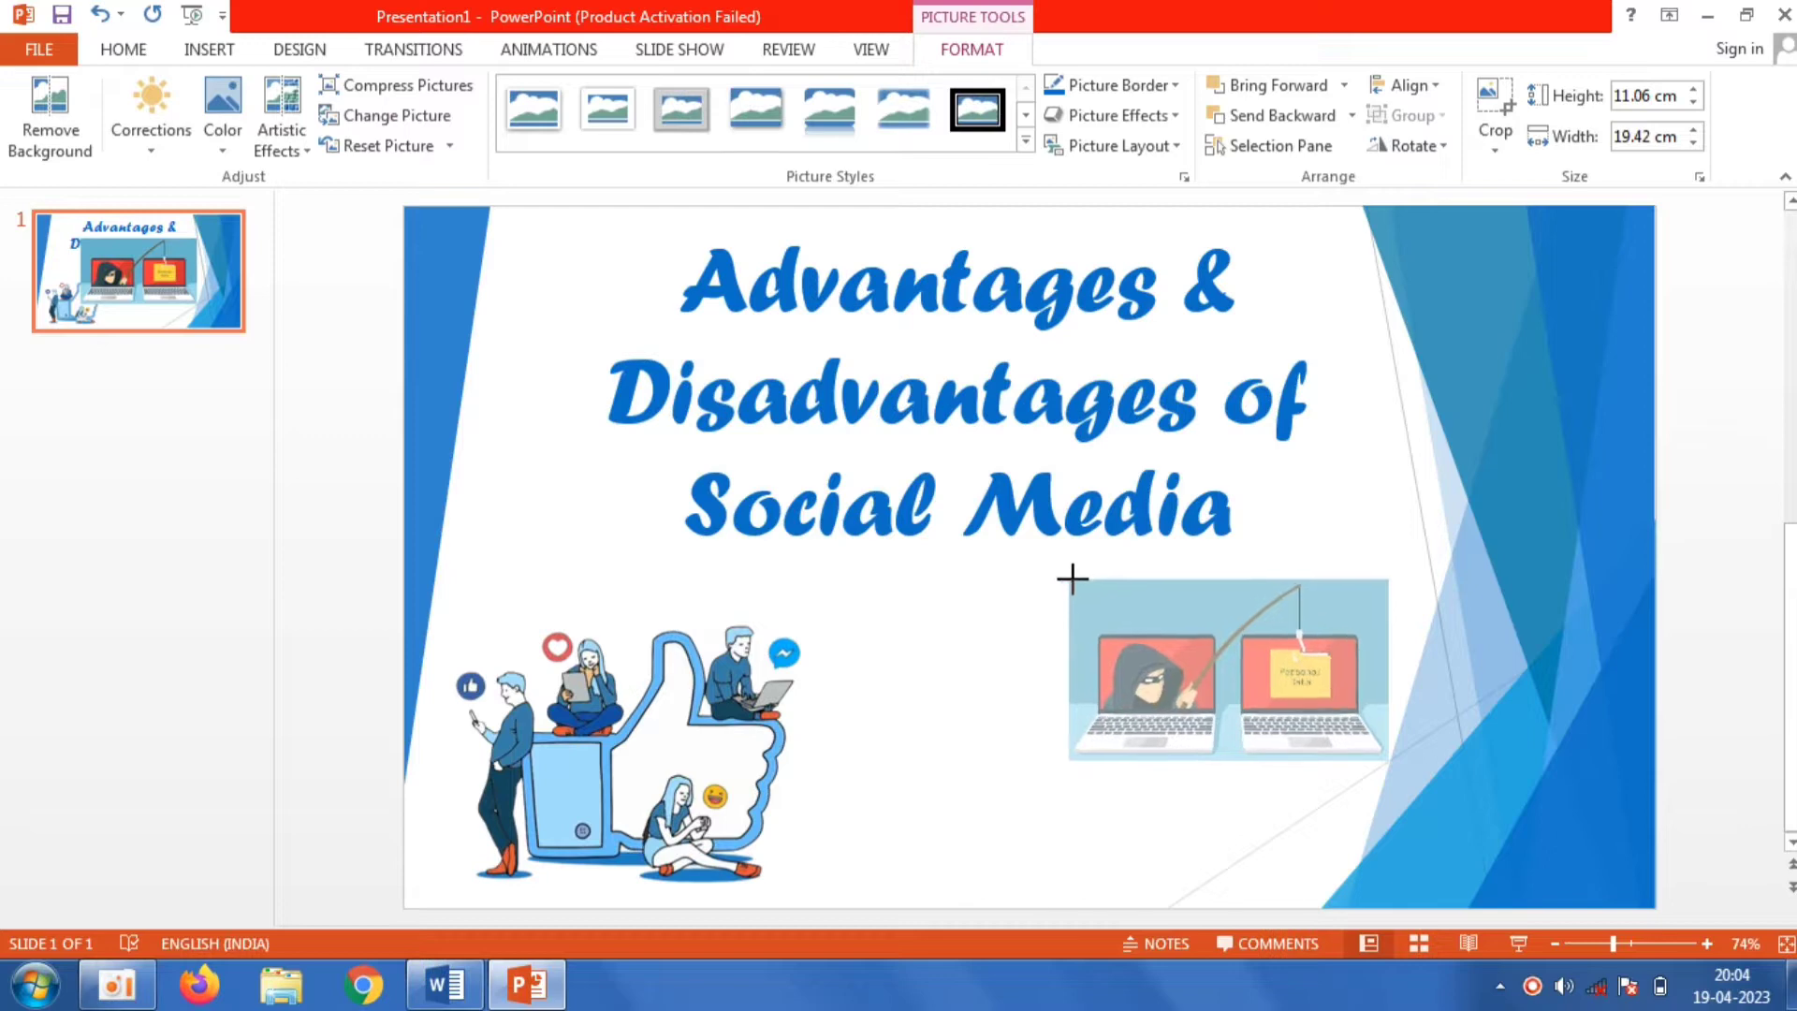
{"action": "left_click_drag", "start_coordinate": [671, 353], "coordinate": [1070, 579]}
{"action": "left_click_drag", "start_coordinate": [1183, 625], "coordinate": [1176, 630]}
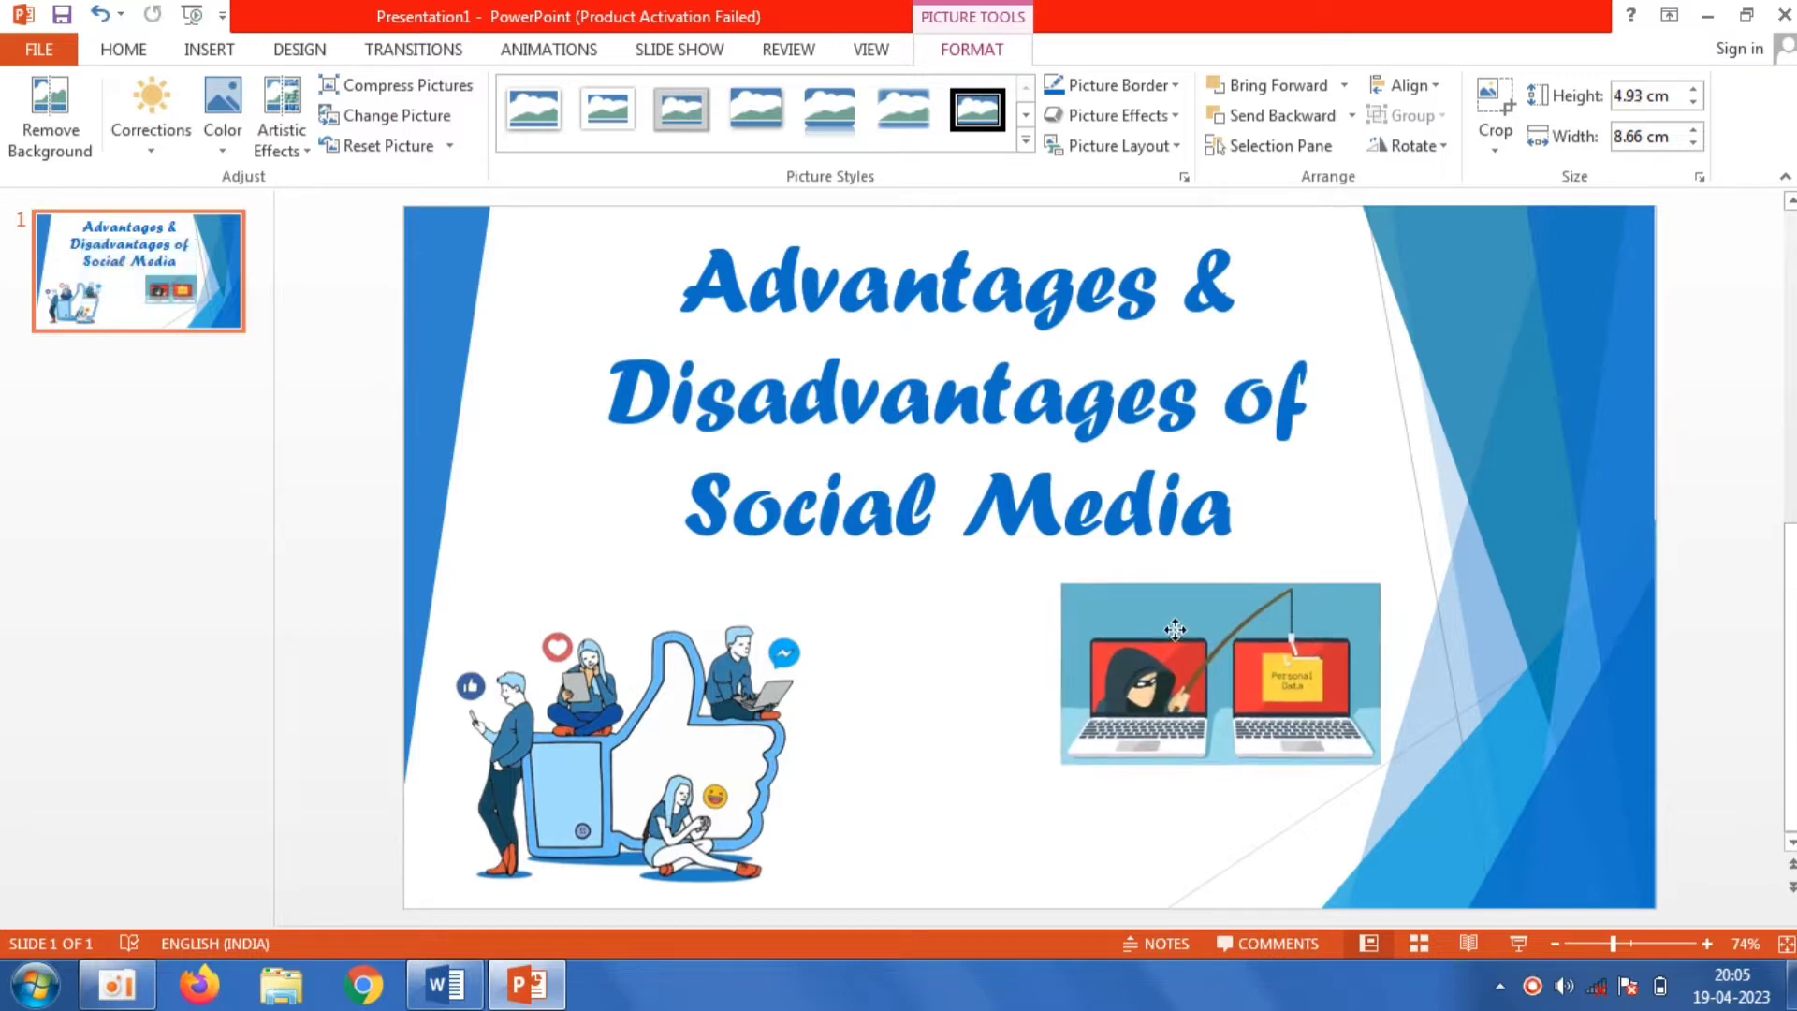
{"action": "left_click", "coordinate": [933, 655]}
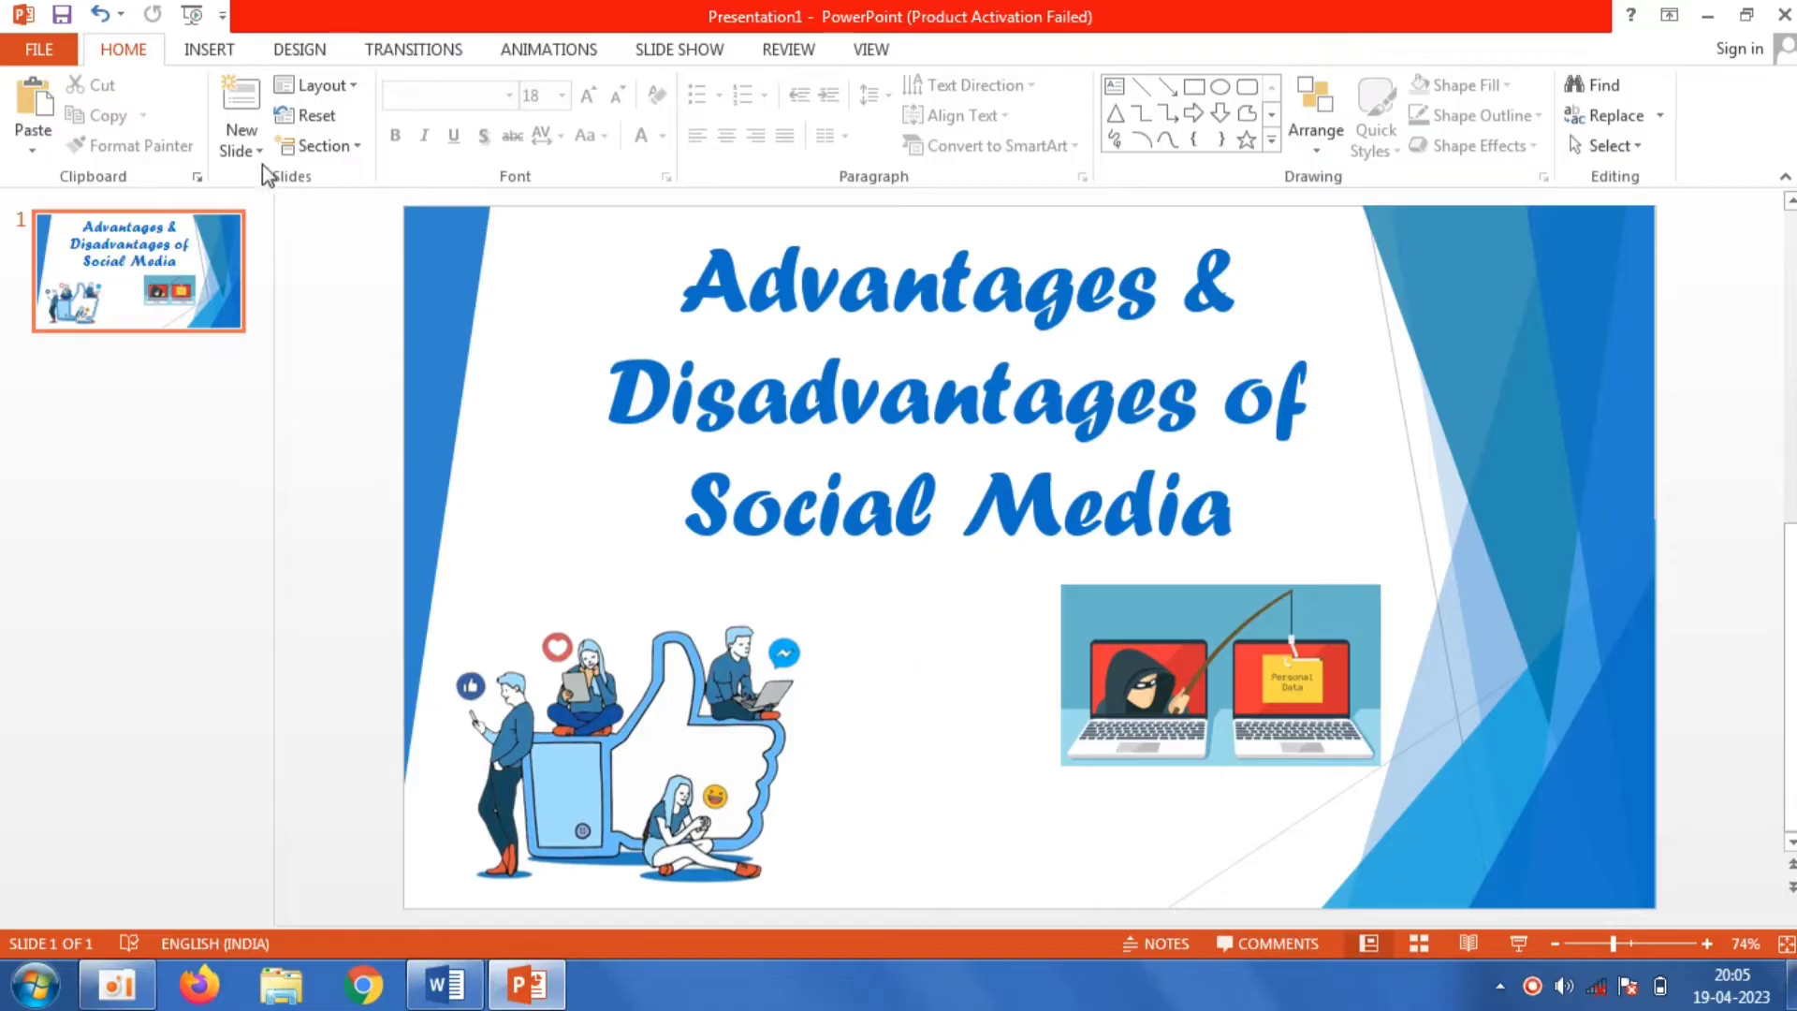
Step: Apply the Honeycomb transition (04.40 duration) to the title slide
{"action": "left_click", "coordinate": [401, 56]}
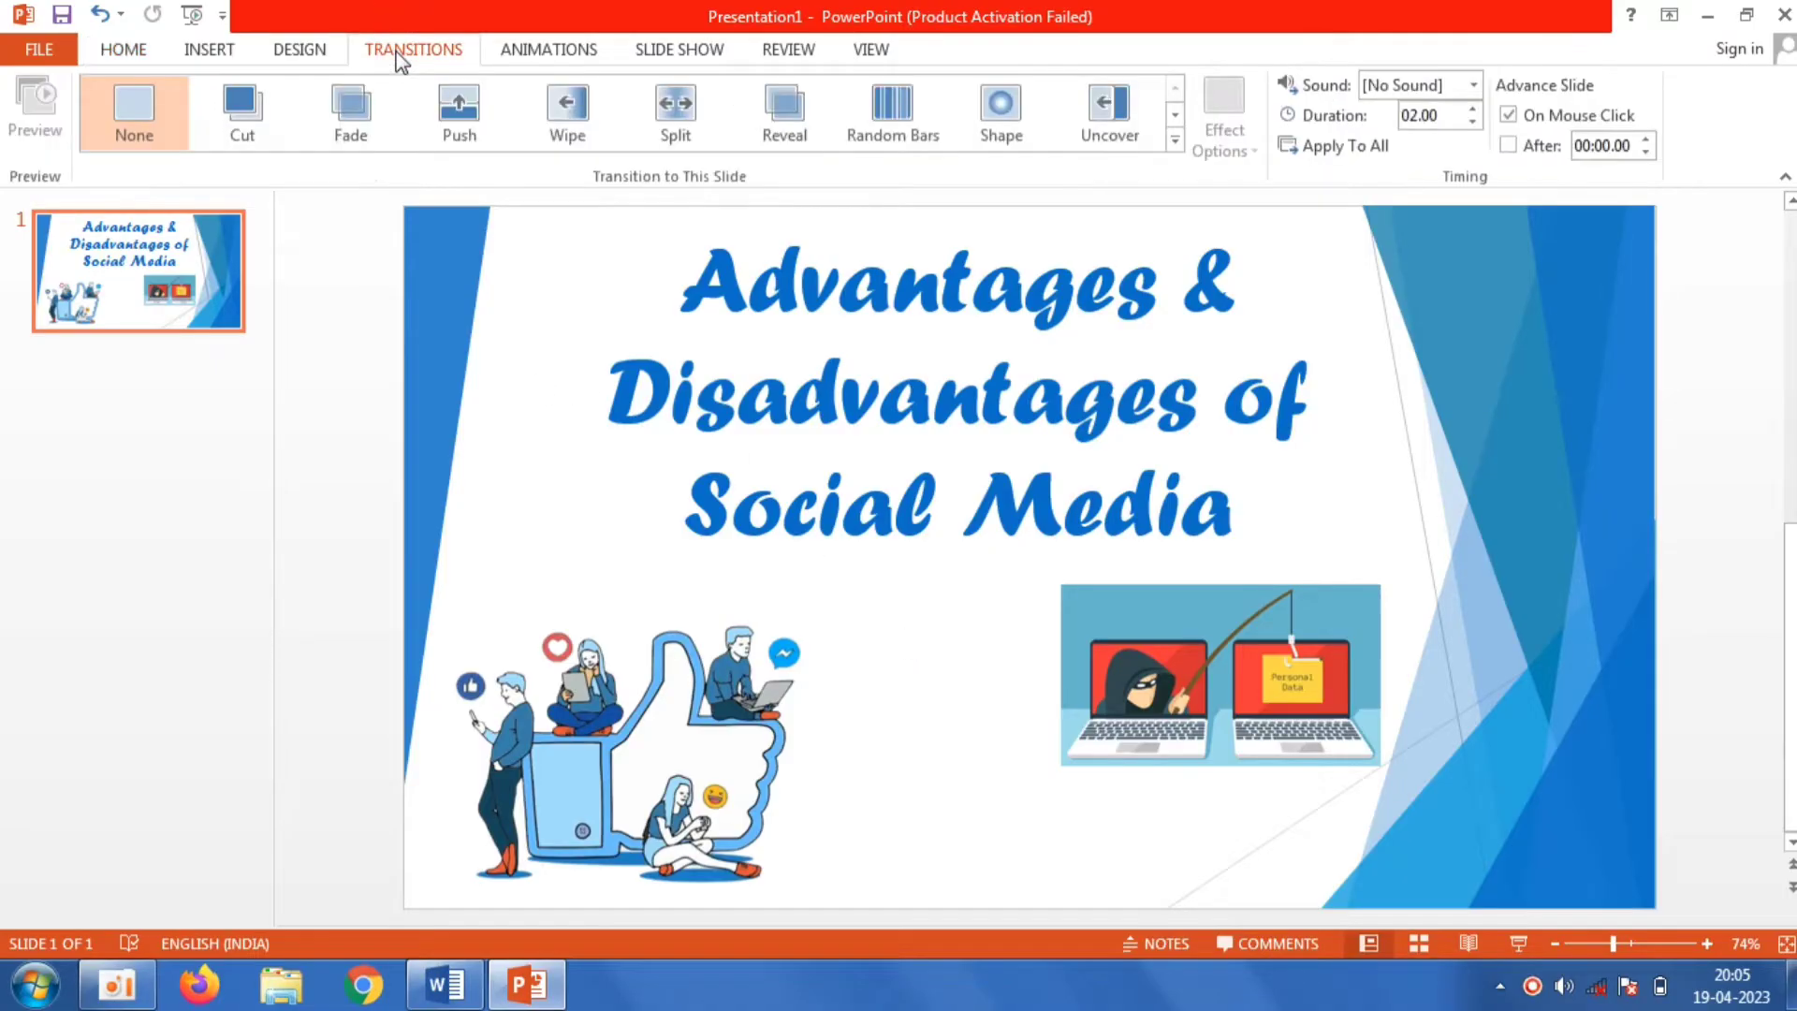
{"action": "left_click", "coordinate": [1175, 141]}
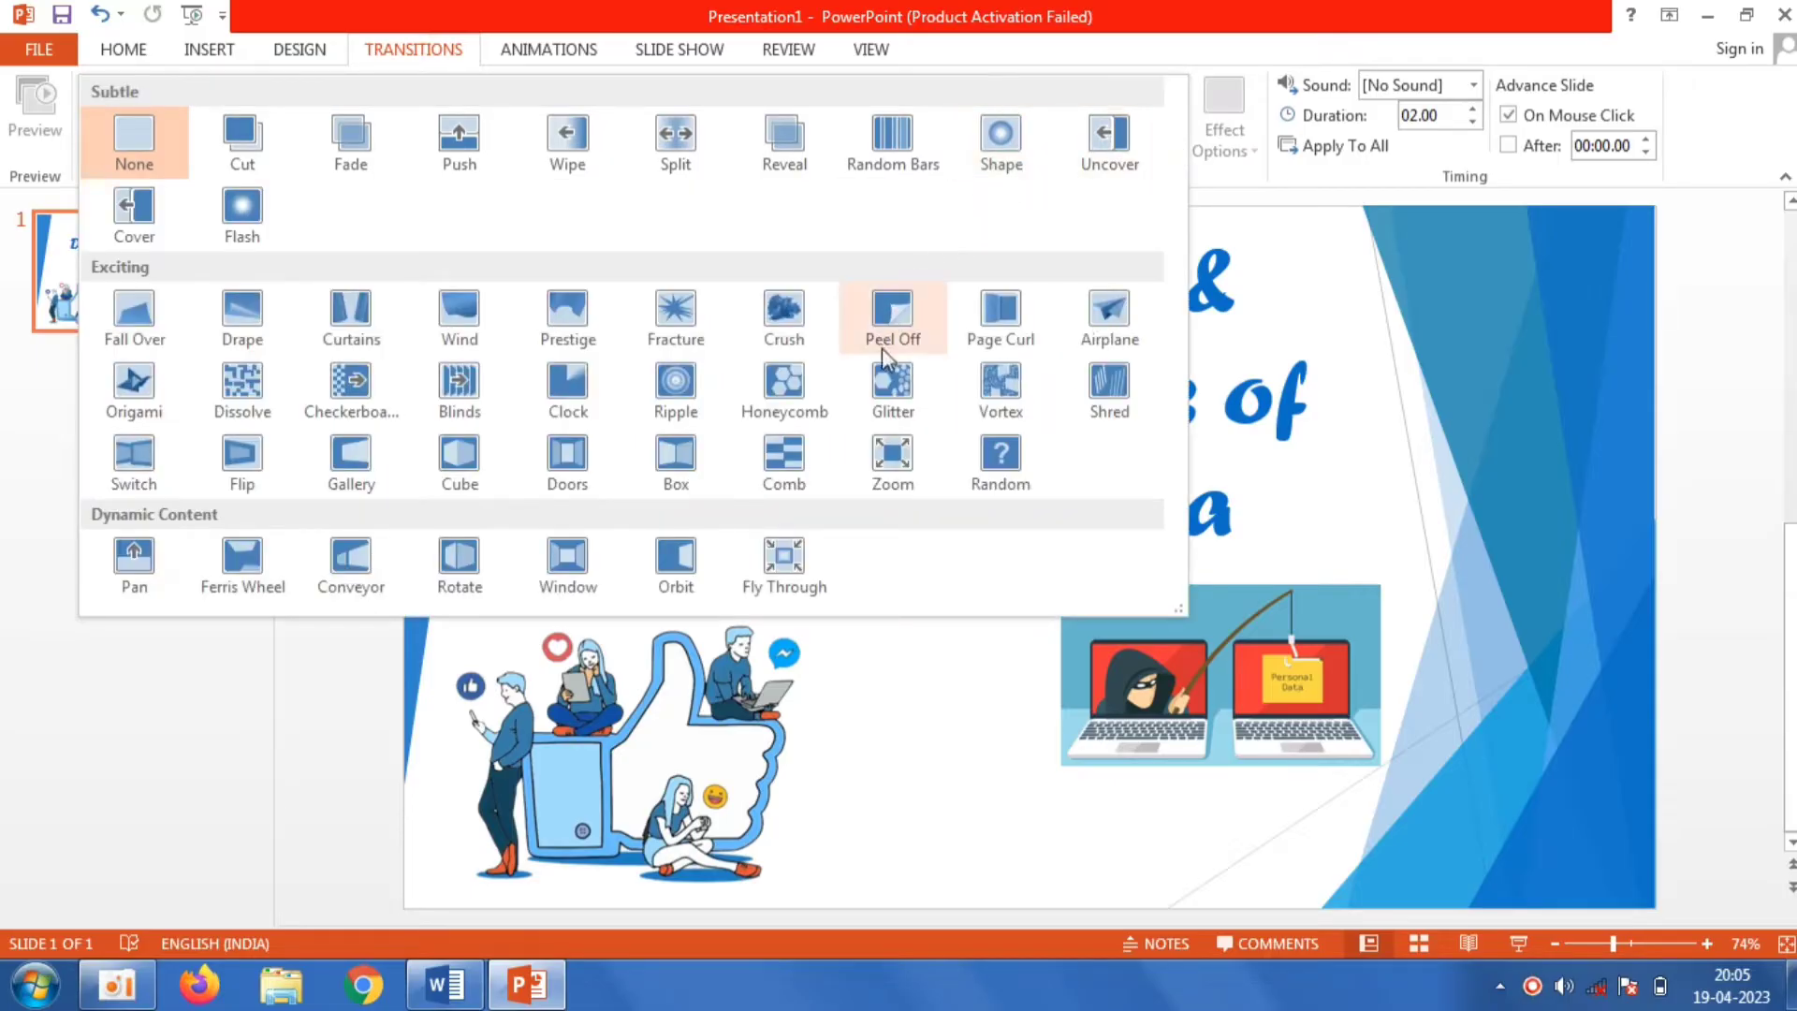
{"action": "left_click", "coordinate": [791, 384]}
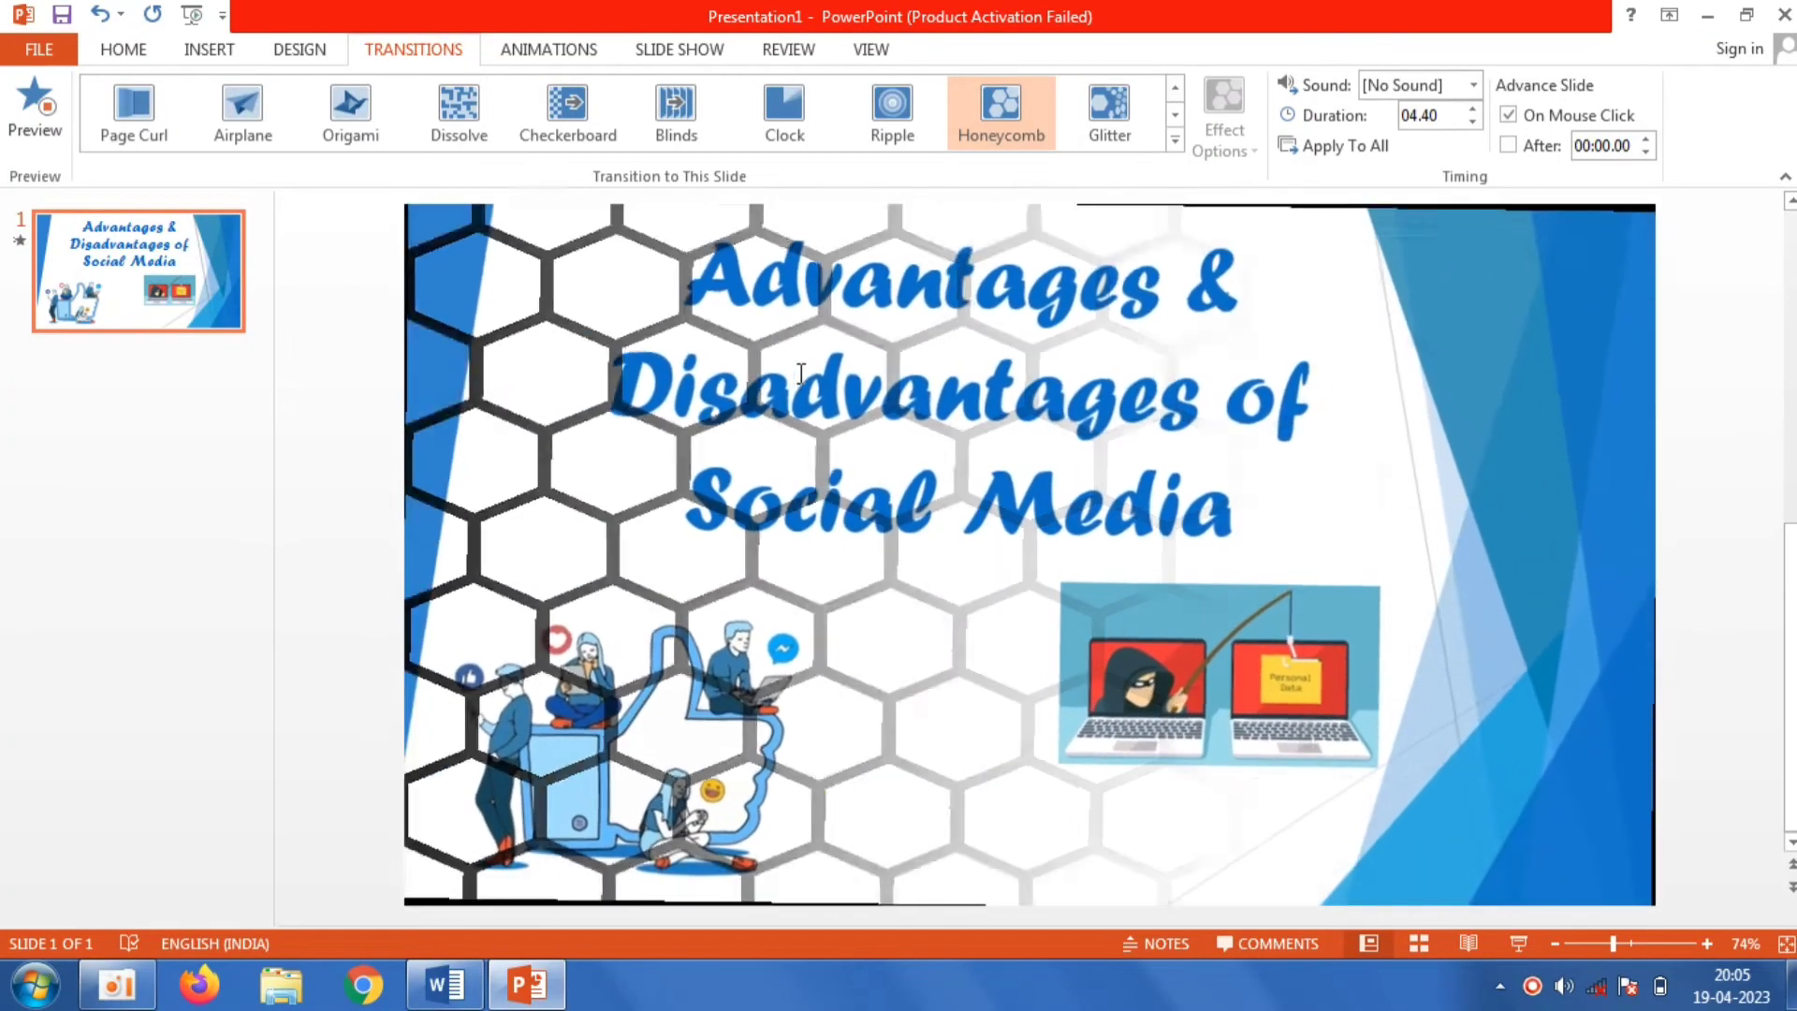
Step: Give the title a Flip entrance animation from More Entrance Effects
{"action": "left_click", "coordinate": [800, 373]}
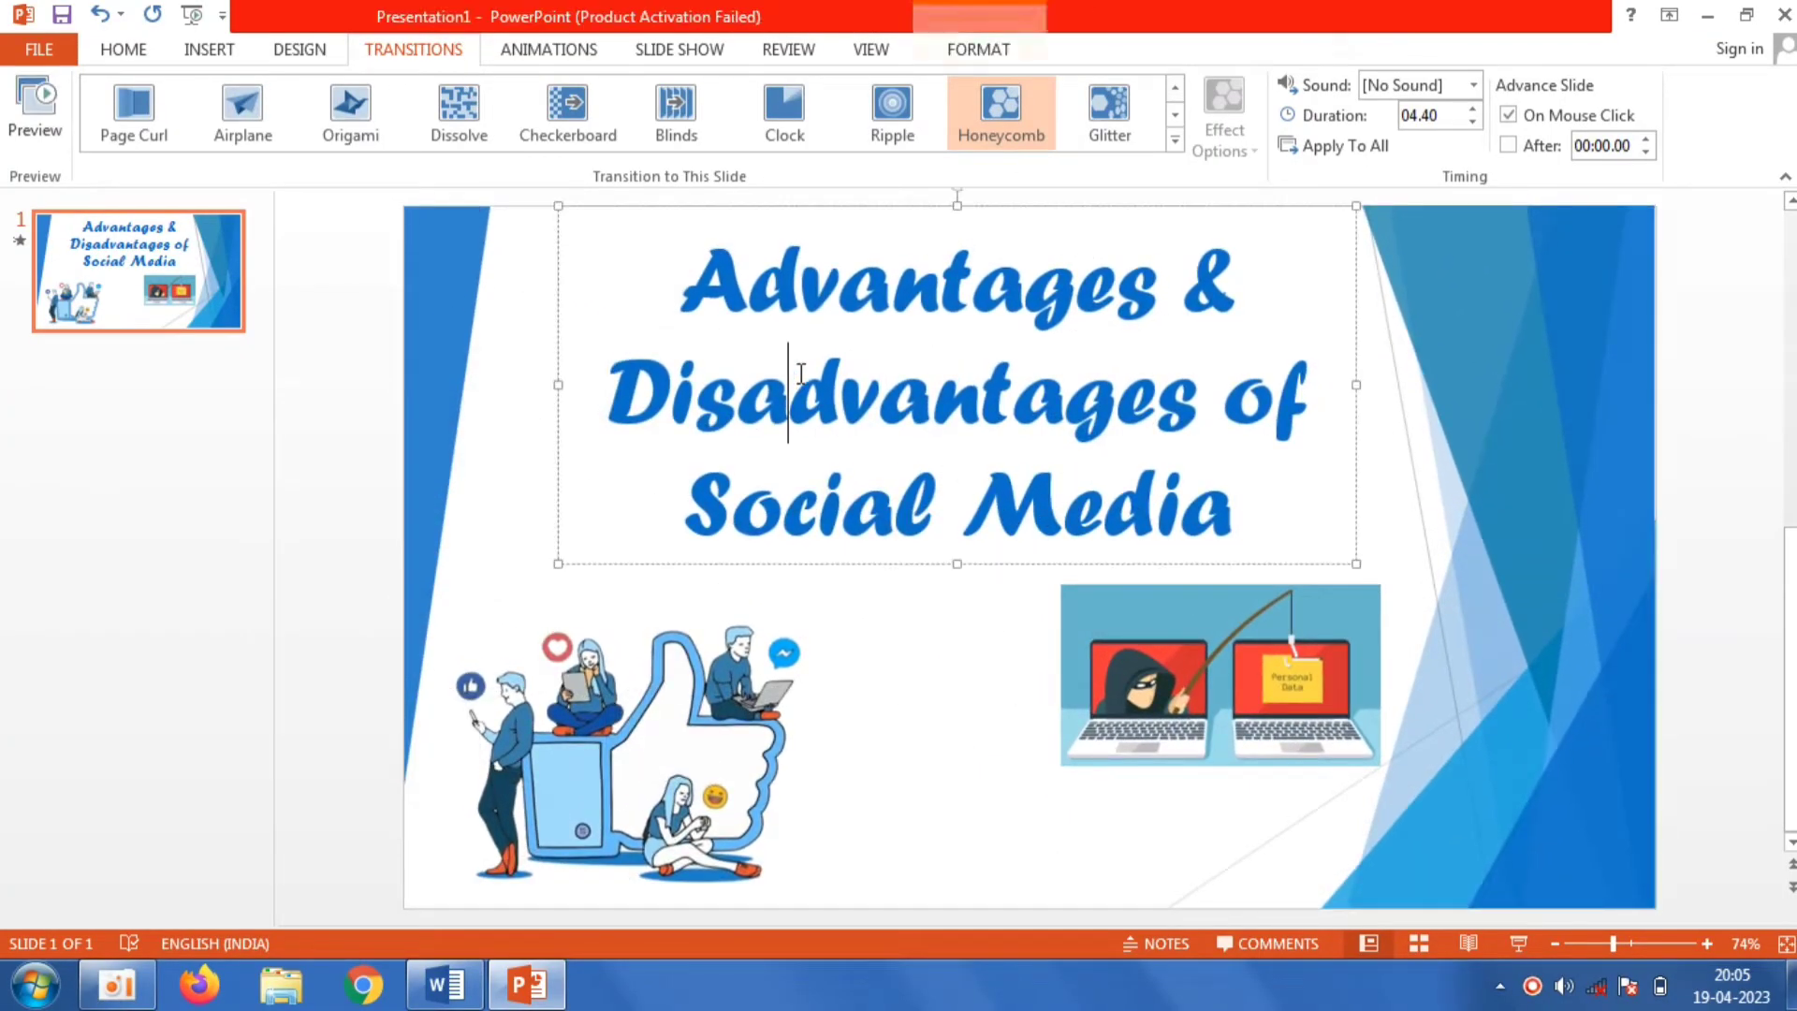
{"action": "left_click", "coordinate": [557, 48]}
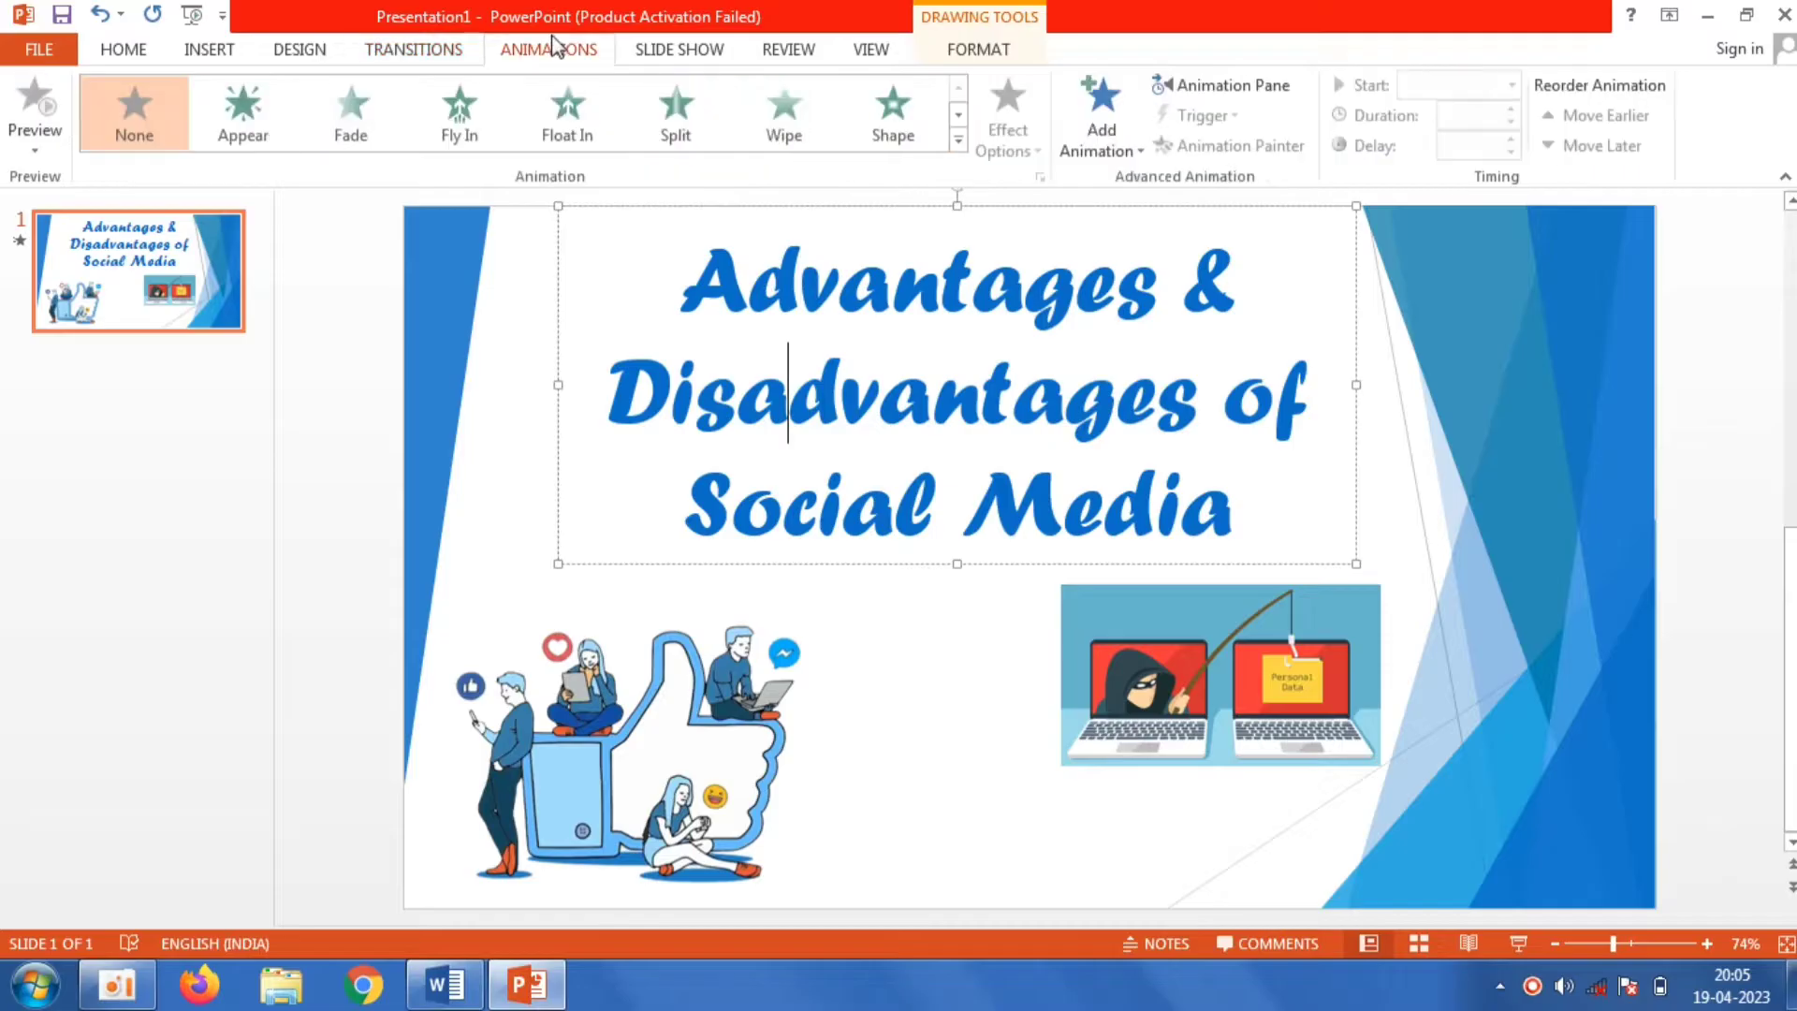
{"action": "left_click", "coordinate": [1102, 117]}
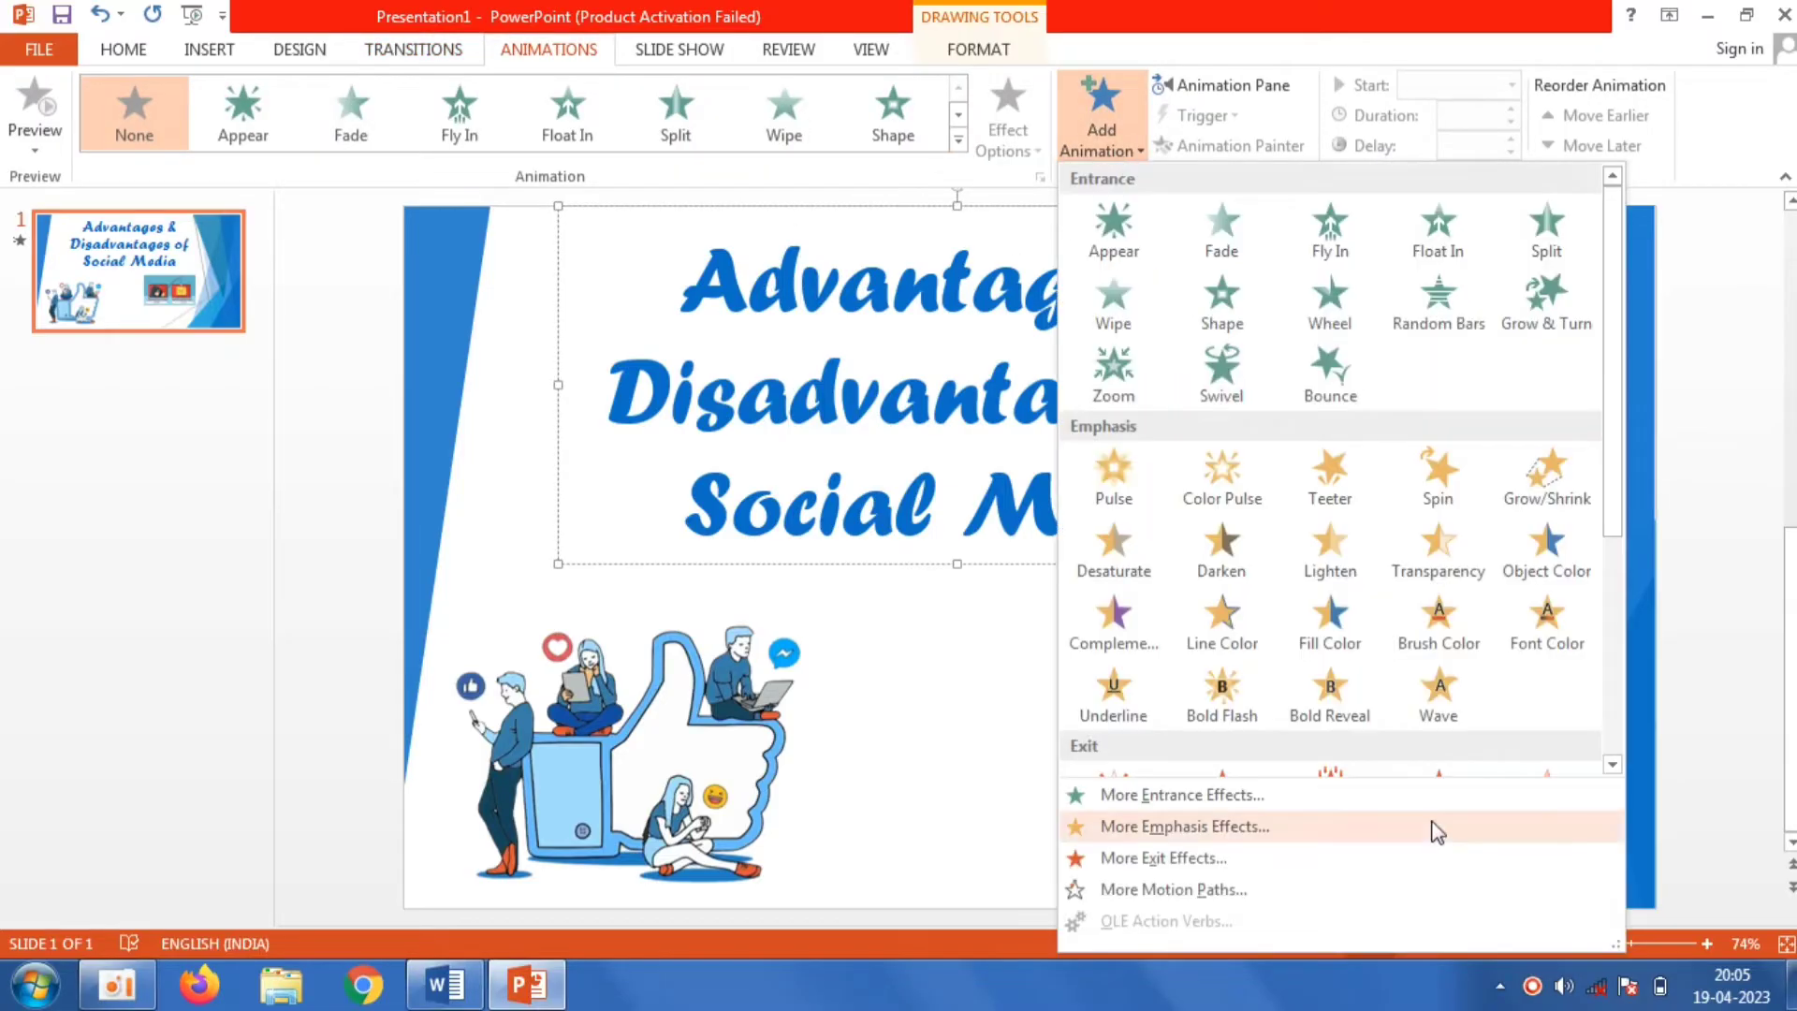
{"action": "left_click", "coordinate": [1372, 794]}
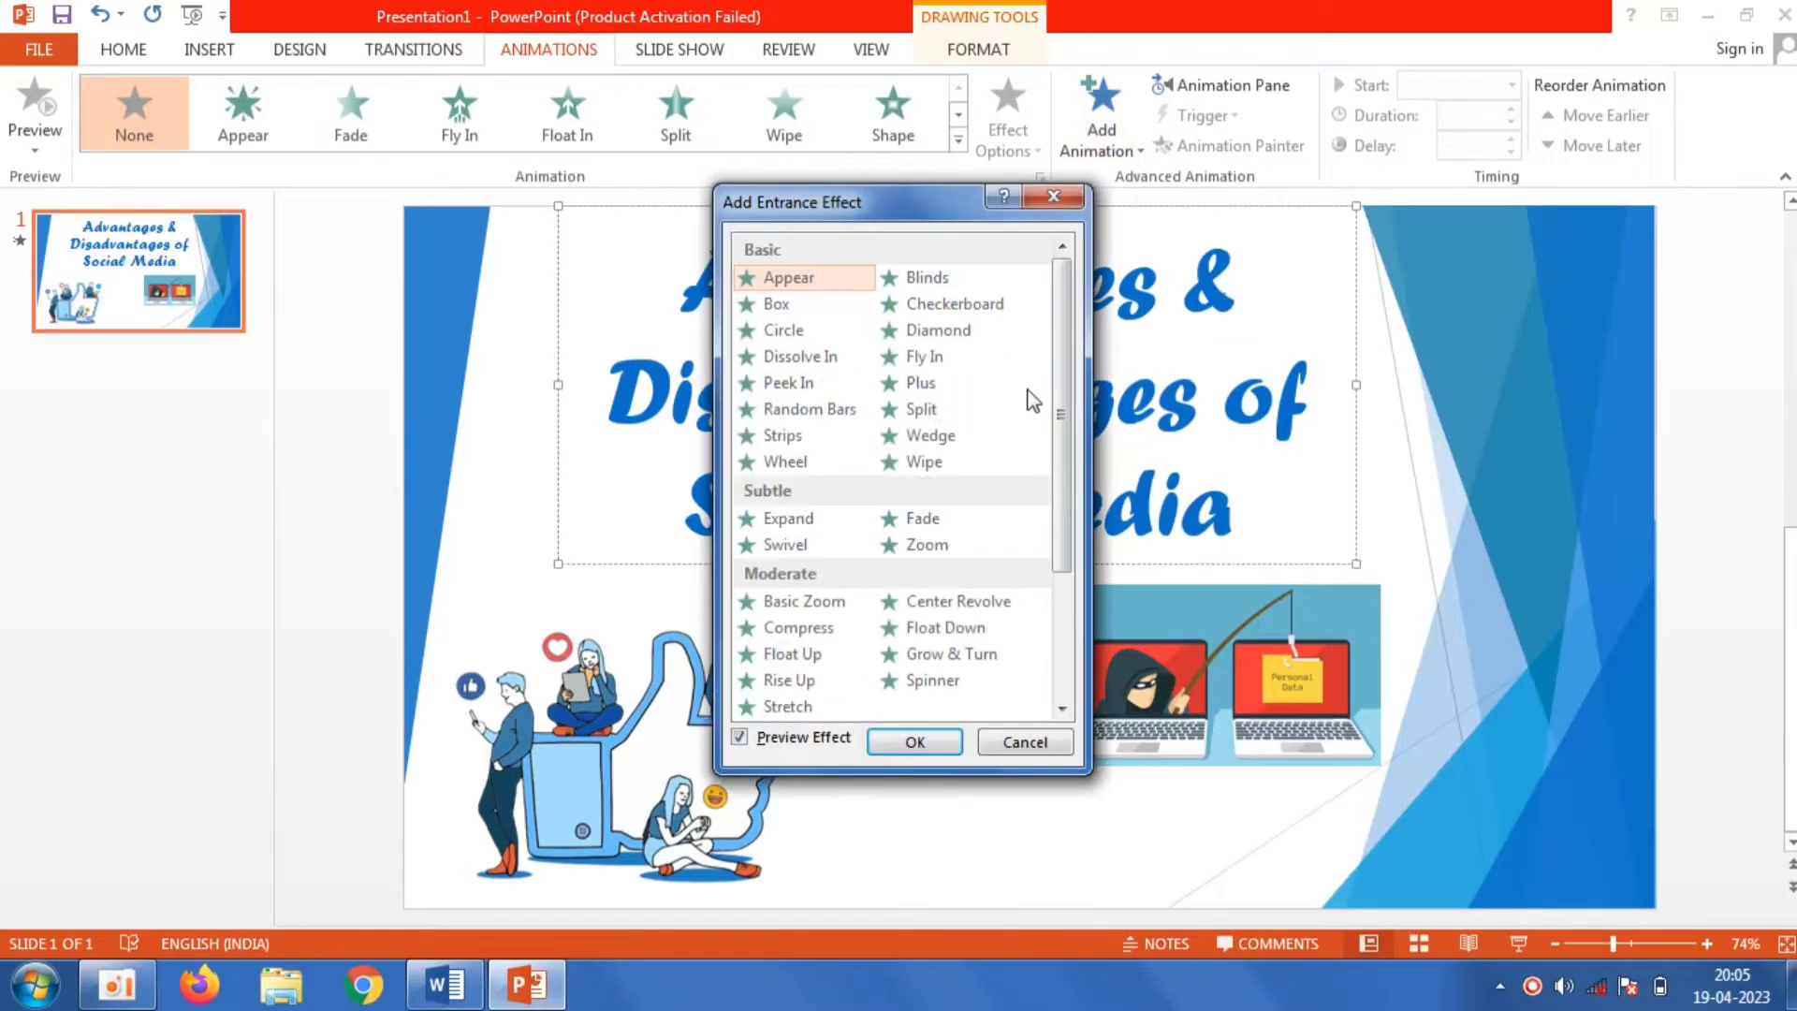
{"action": "left_click_drag", "start_coordinate": [1065, 466], "coordinate": [1058, 617]}
{"action": "left_click", "coordinate": [824, 655]}
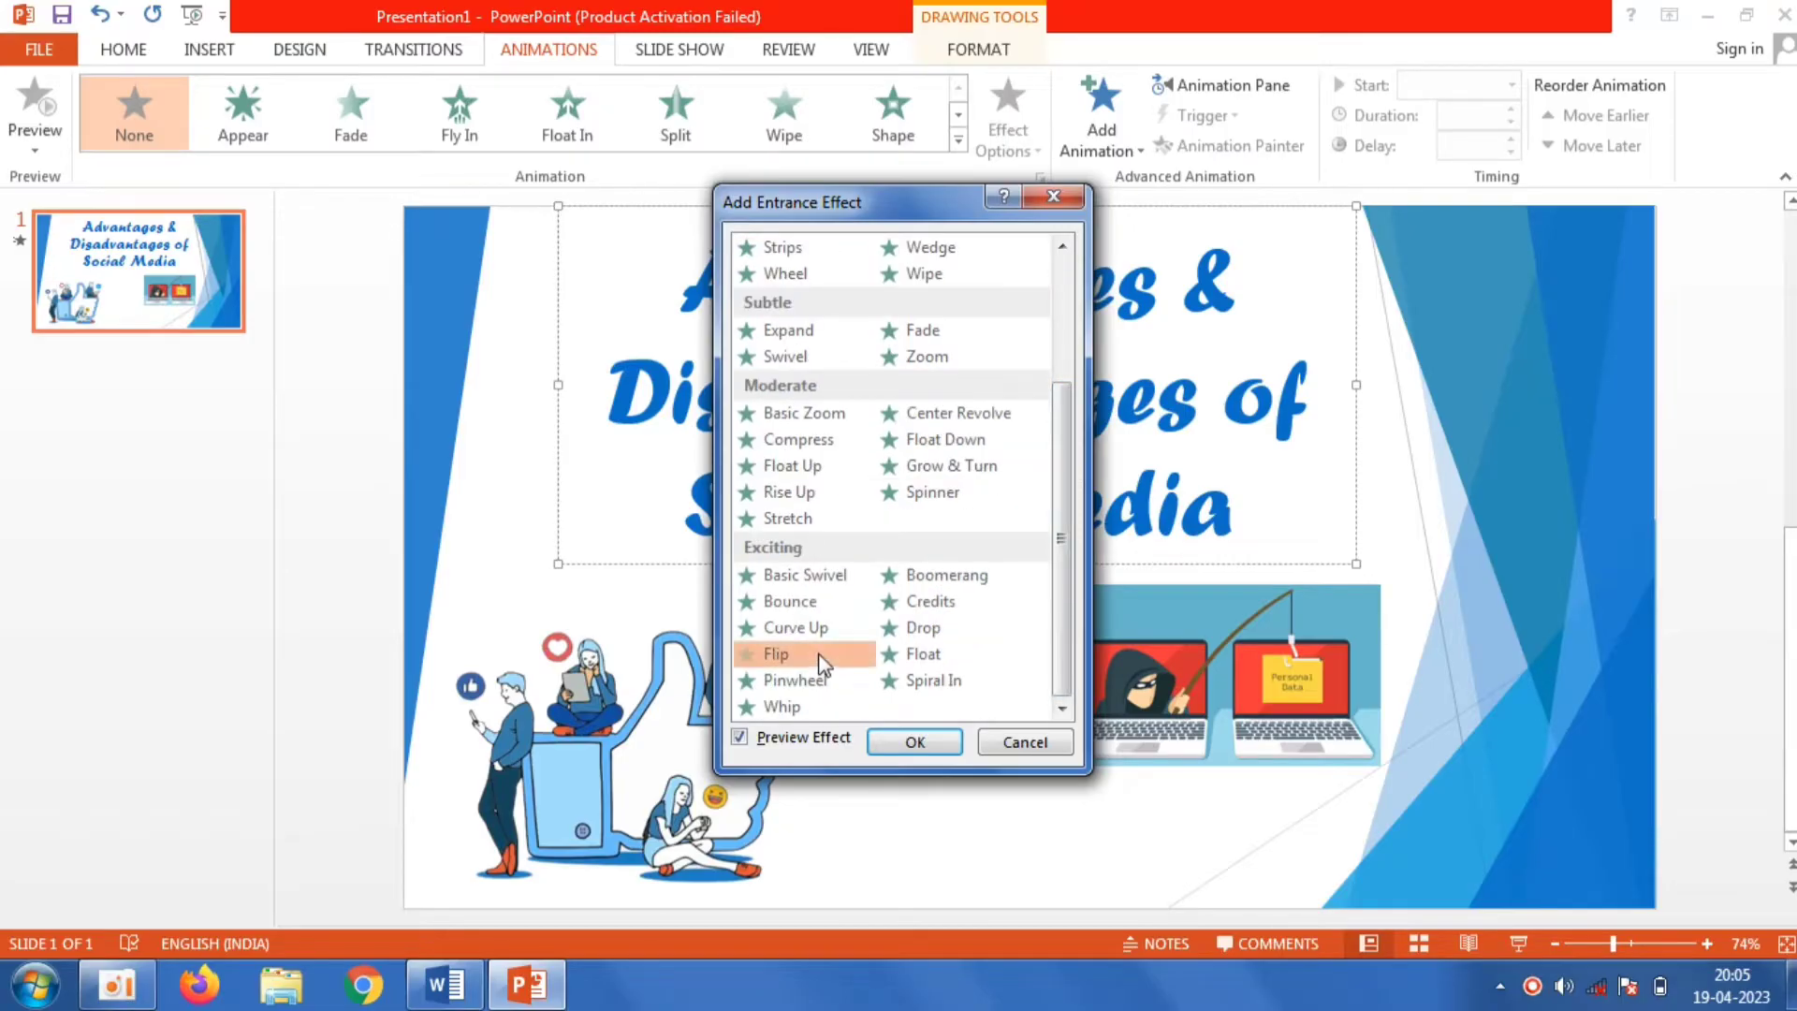
{"action": "left_click_drag", "start_coordinate": [912, 199], "coordinate": [361, 20]}
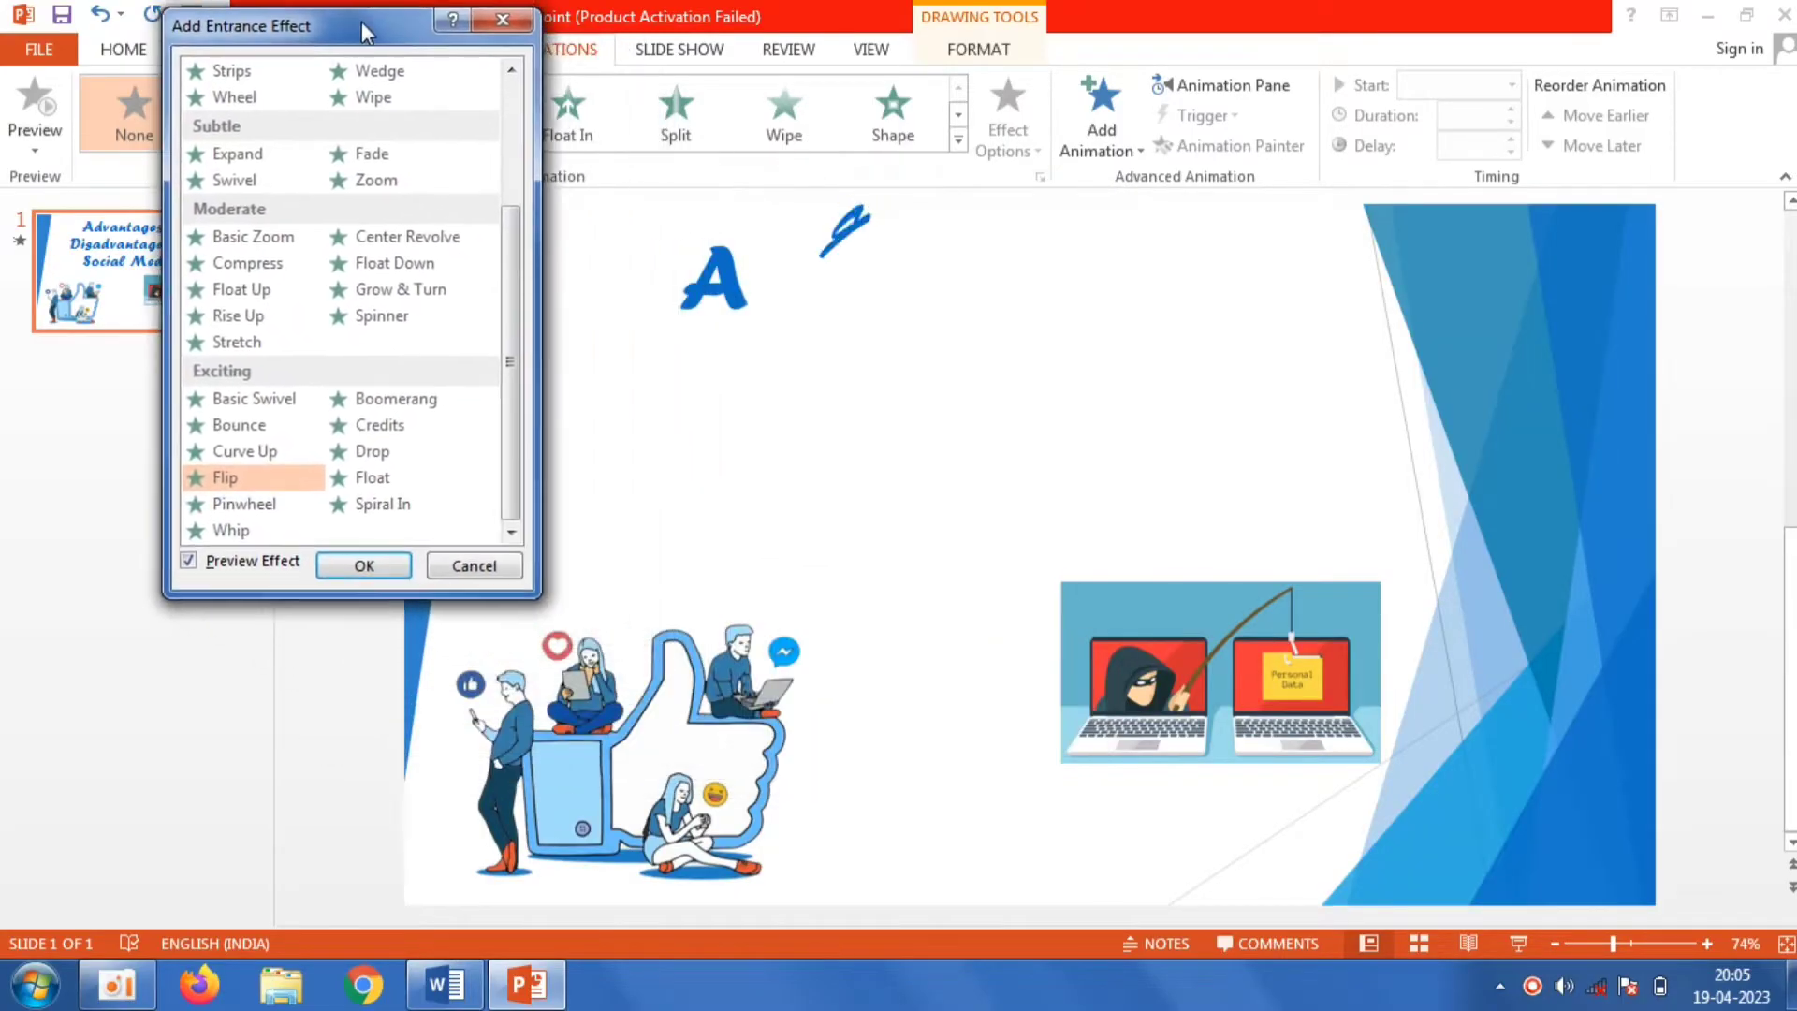
{"action": "left_click", "coordinate": [374, 563]}
Step: Give the phishing picture a Fade entrance and the thumbs-up illustration Float In, then show the Animation Pane
{"action": "left_click", "coordinate": [1116, 696]}
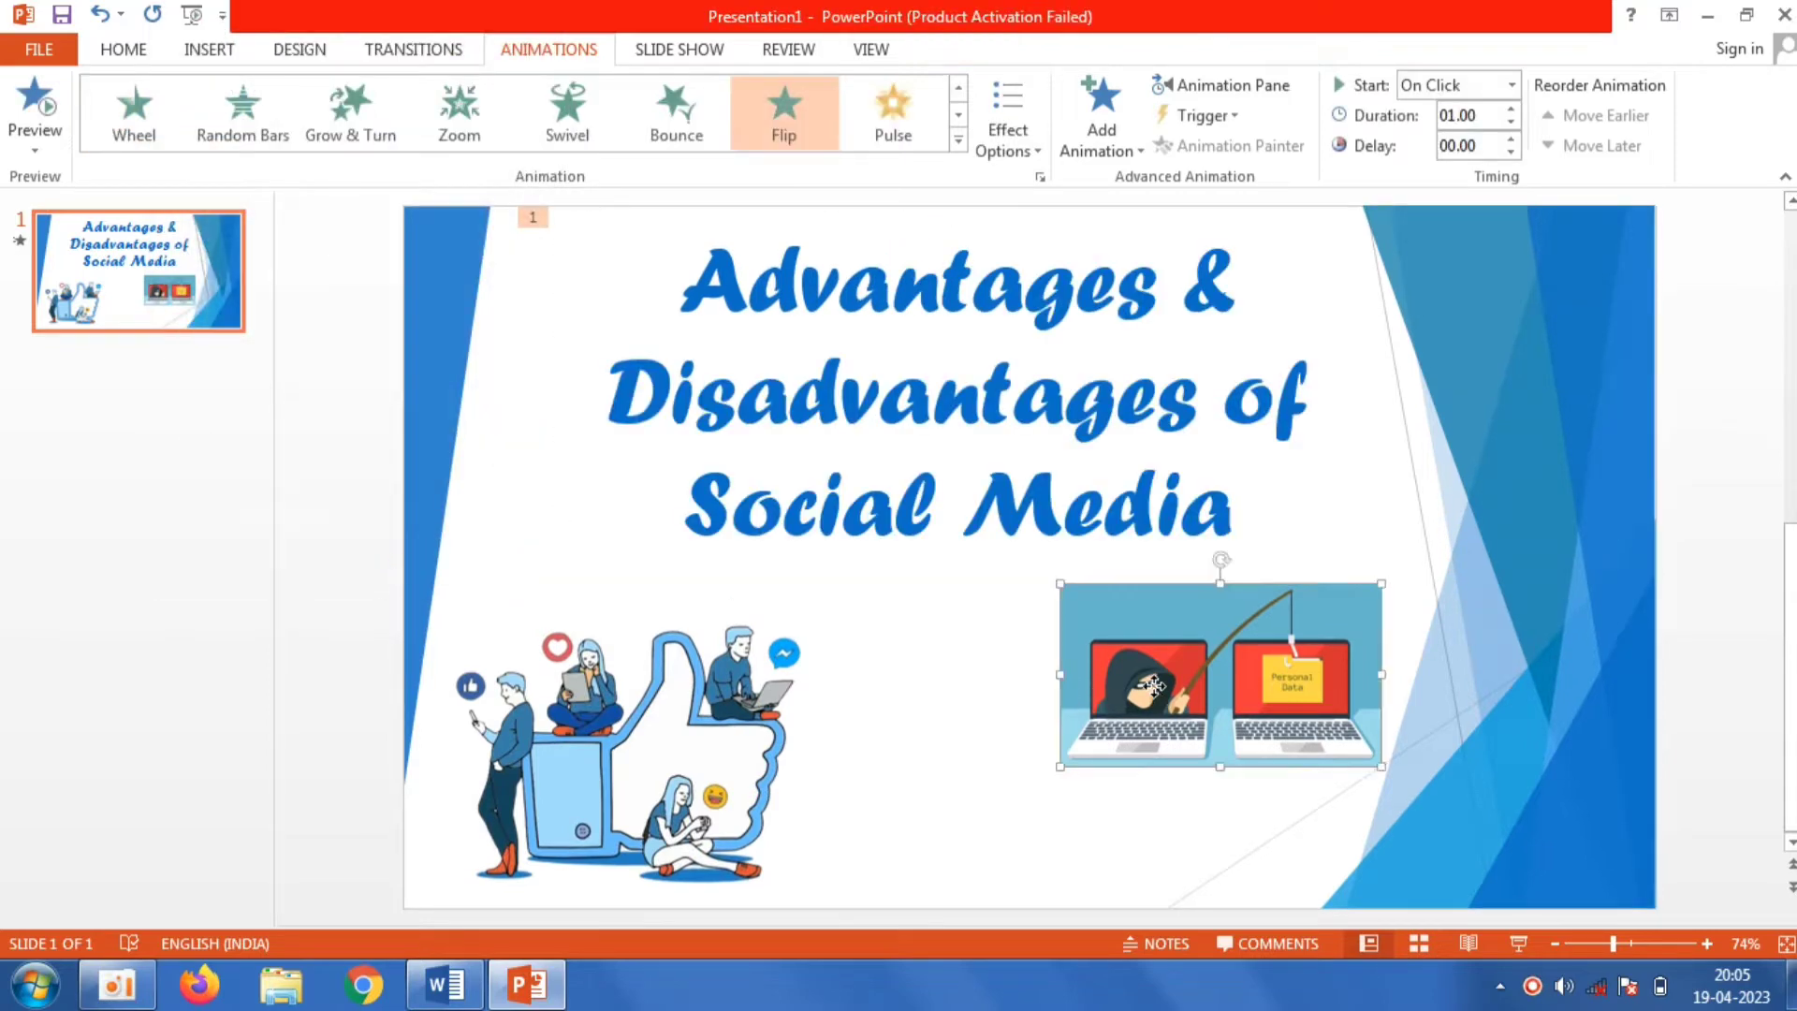
{"action": "left_click", "coordinate": [1103, 130]}
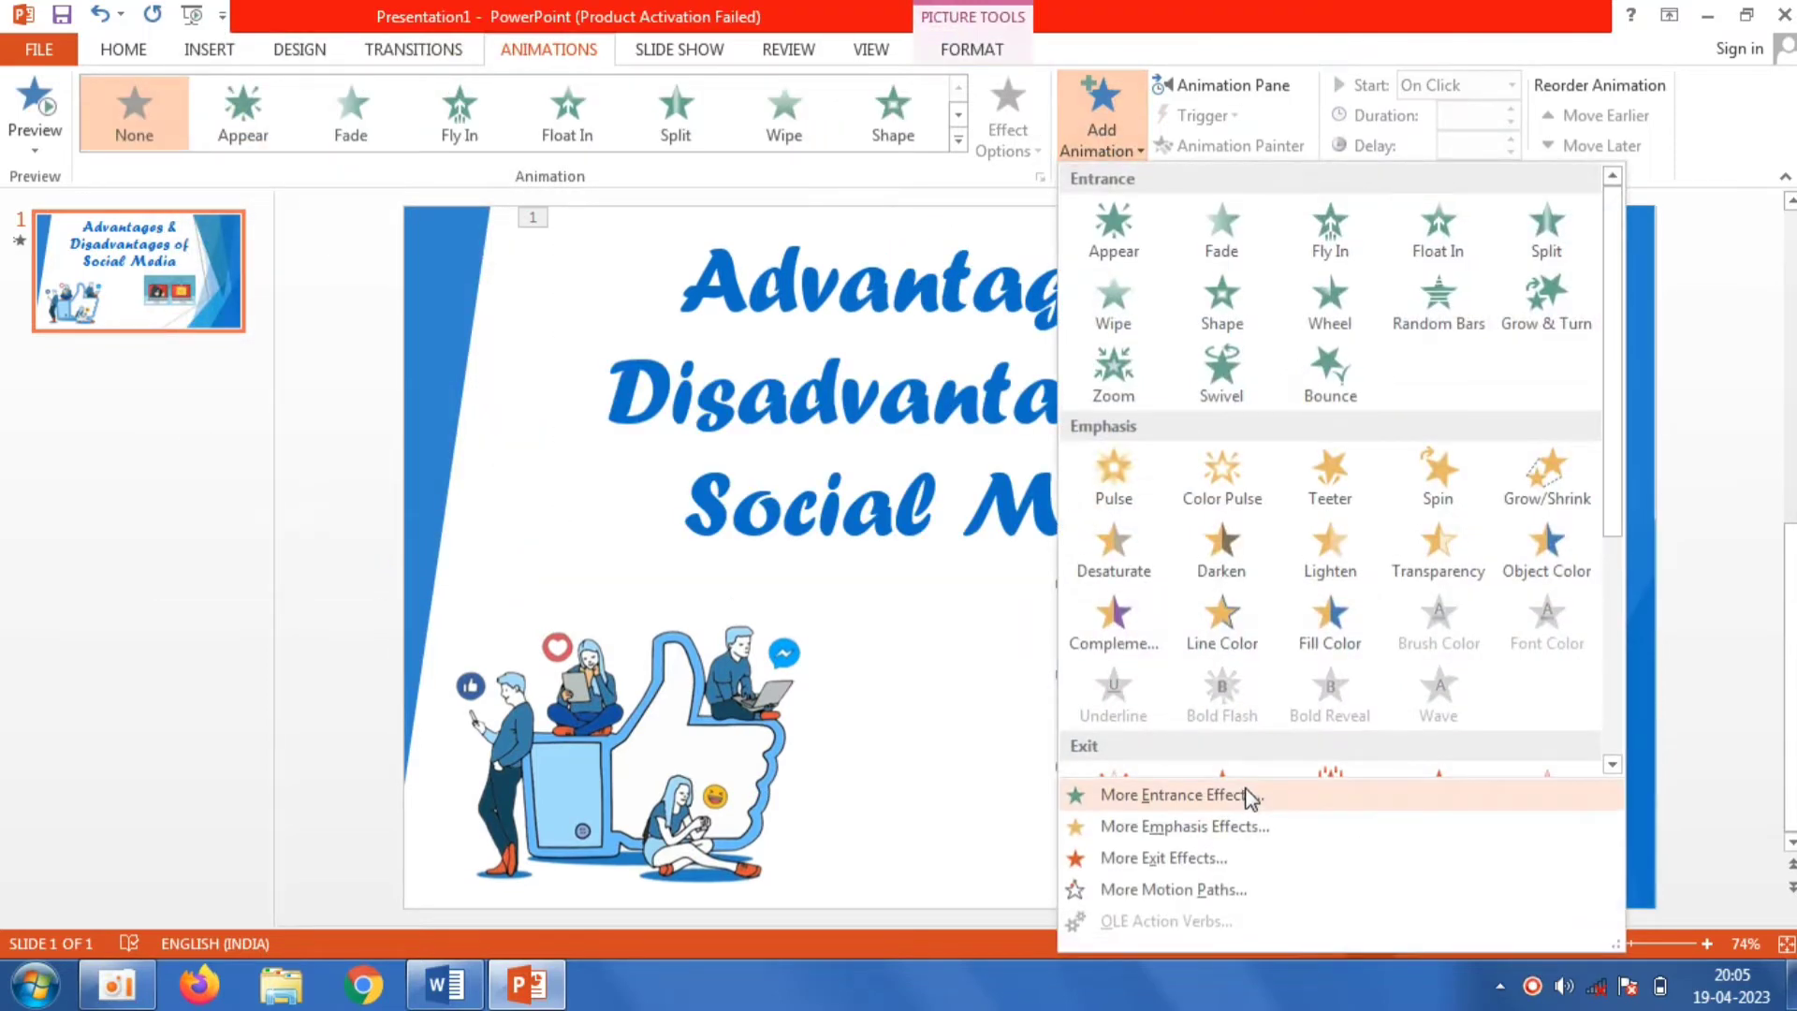
{"action": "left_click", "coordinate": [1253, 795]}
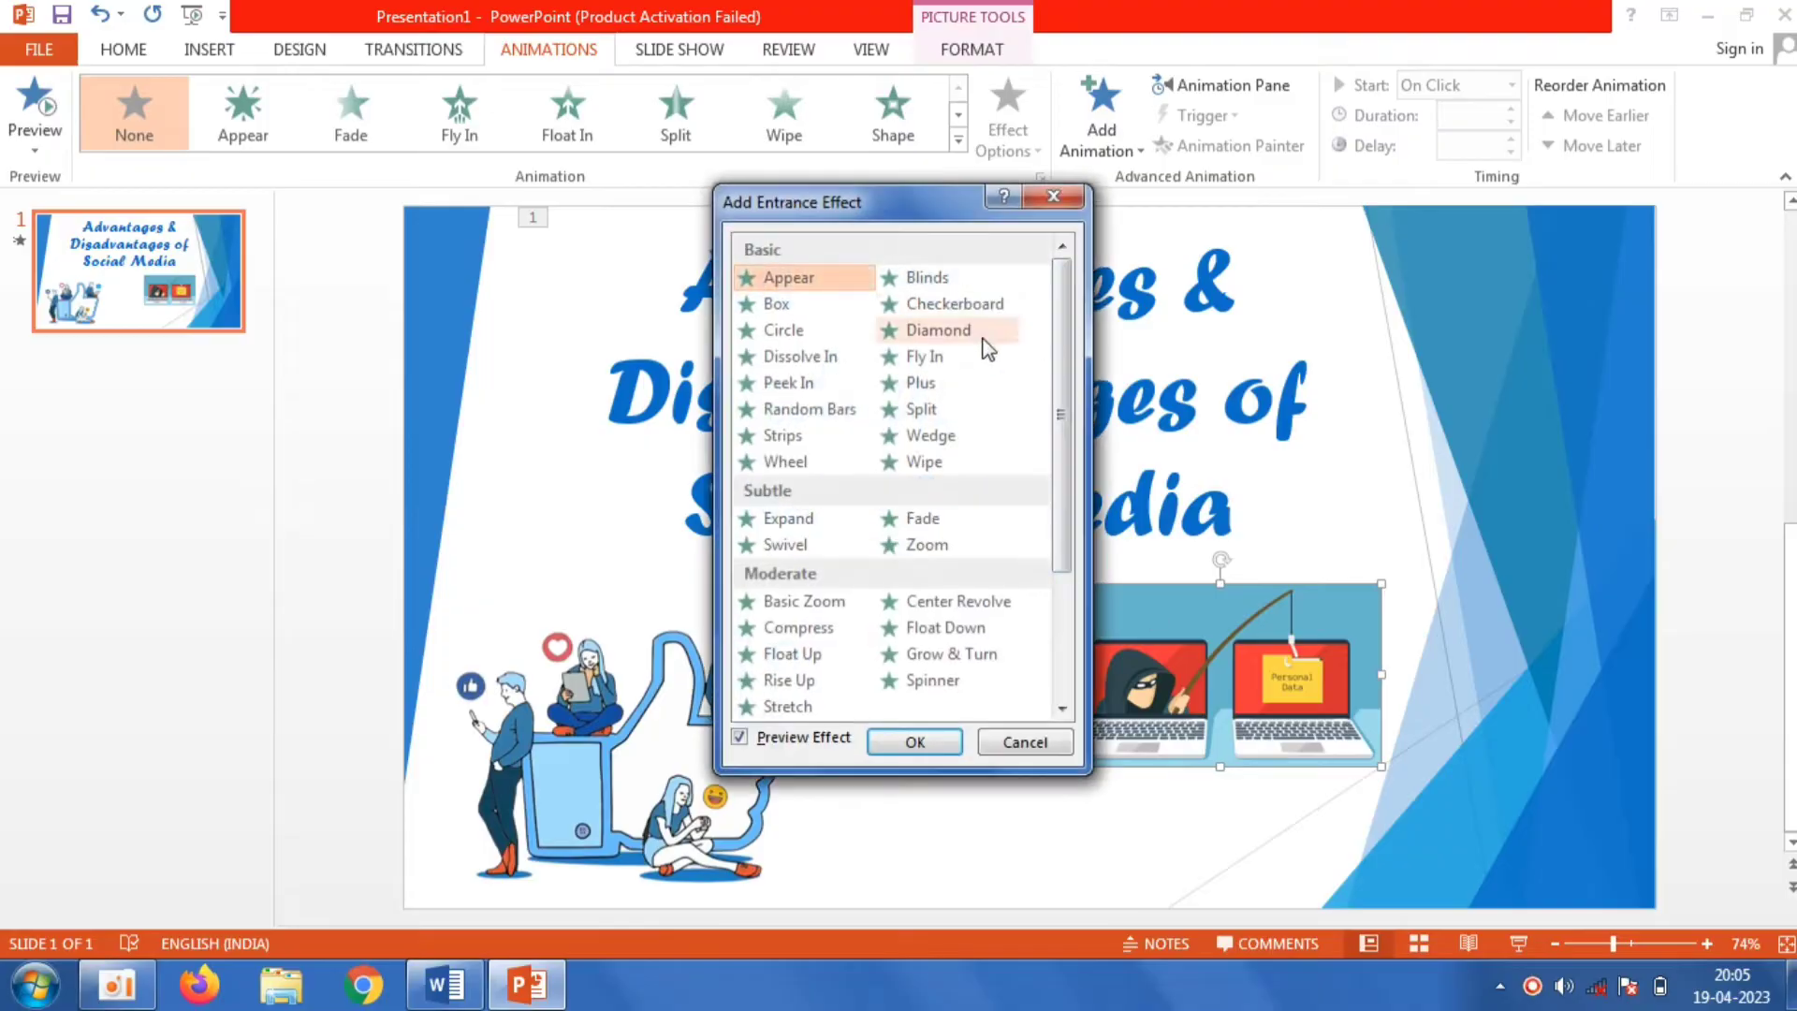
{"action": "left_click", "coordinate": [937, 329]}
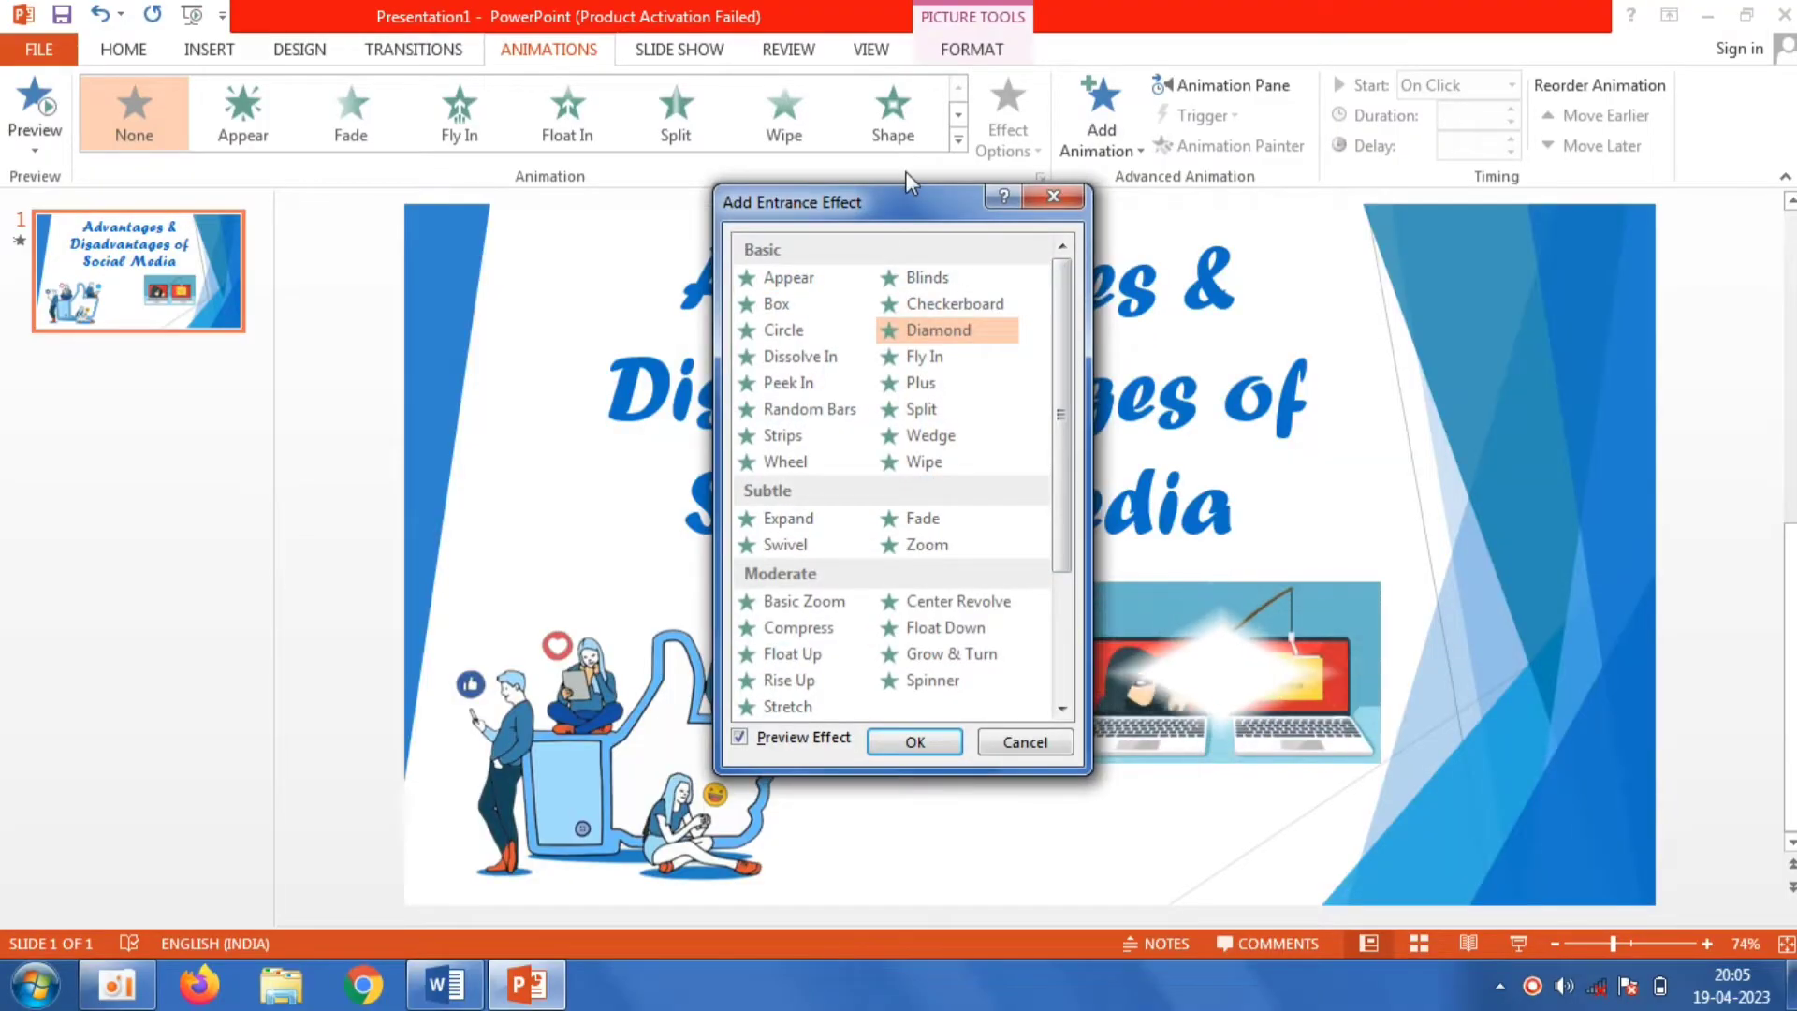
{"action": "left_click", "coordinate": [976, 546]}
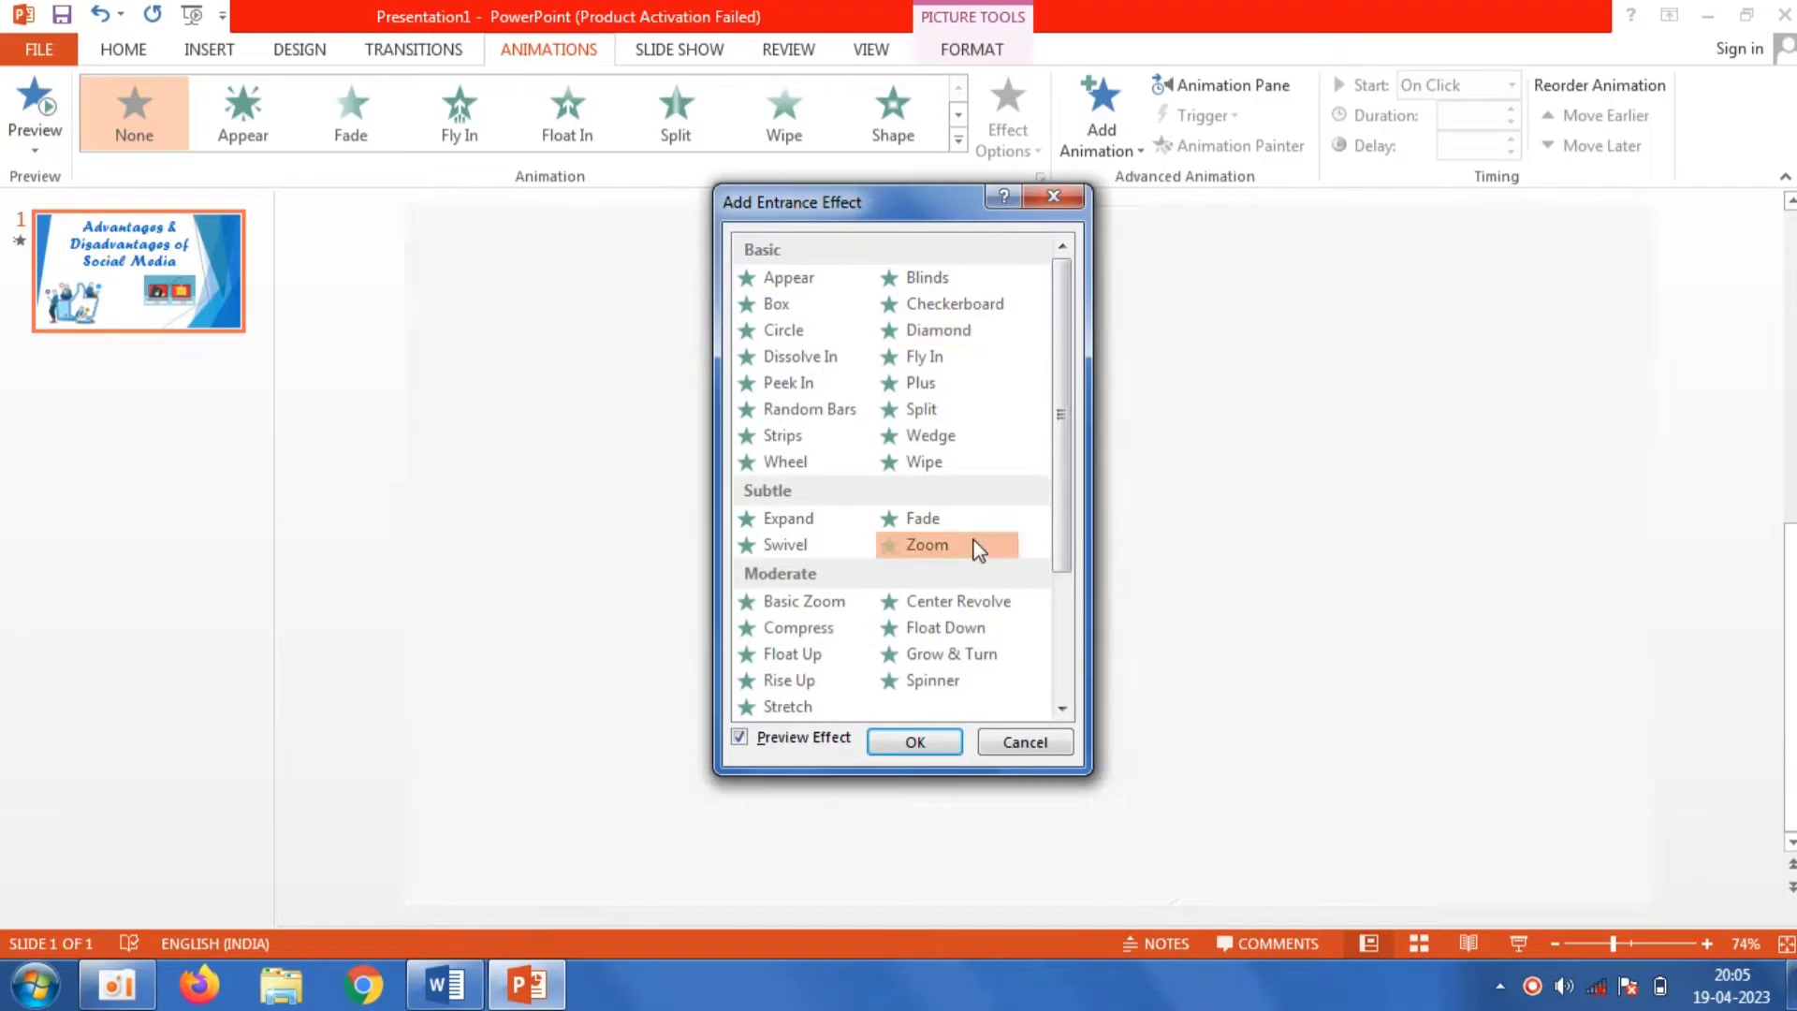
{"action": "left_click", "coordinate": [948, 523]}
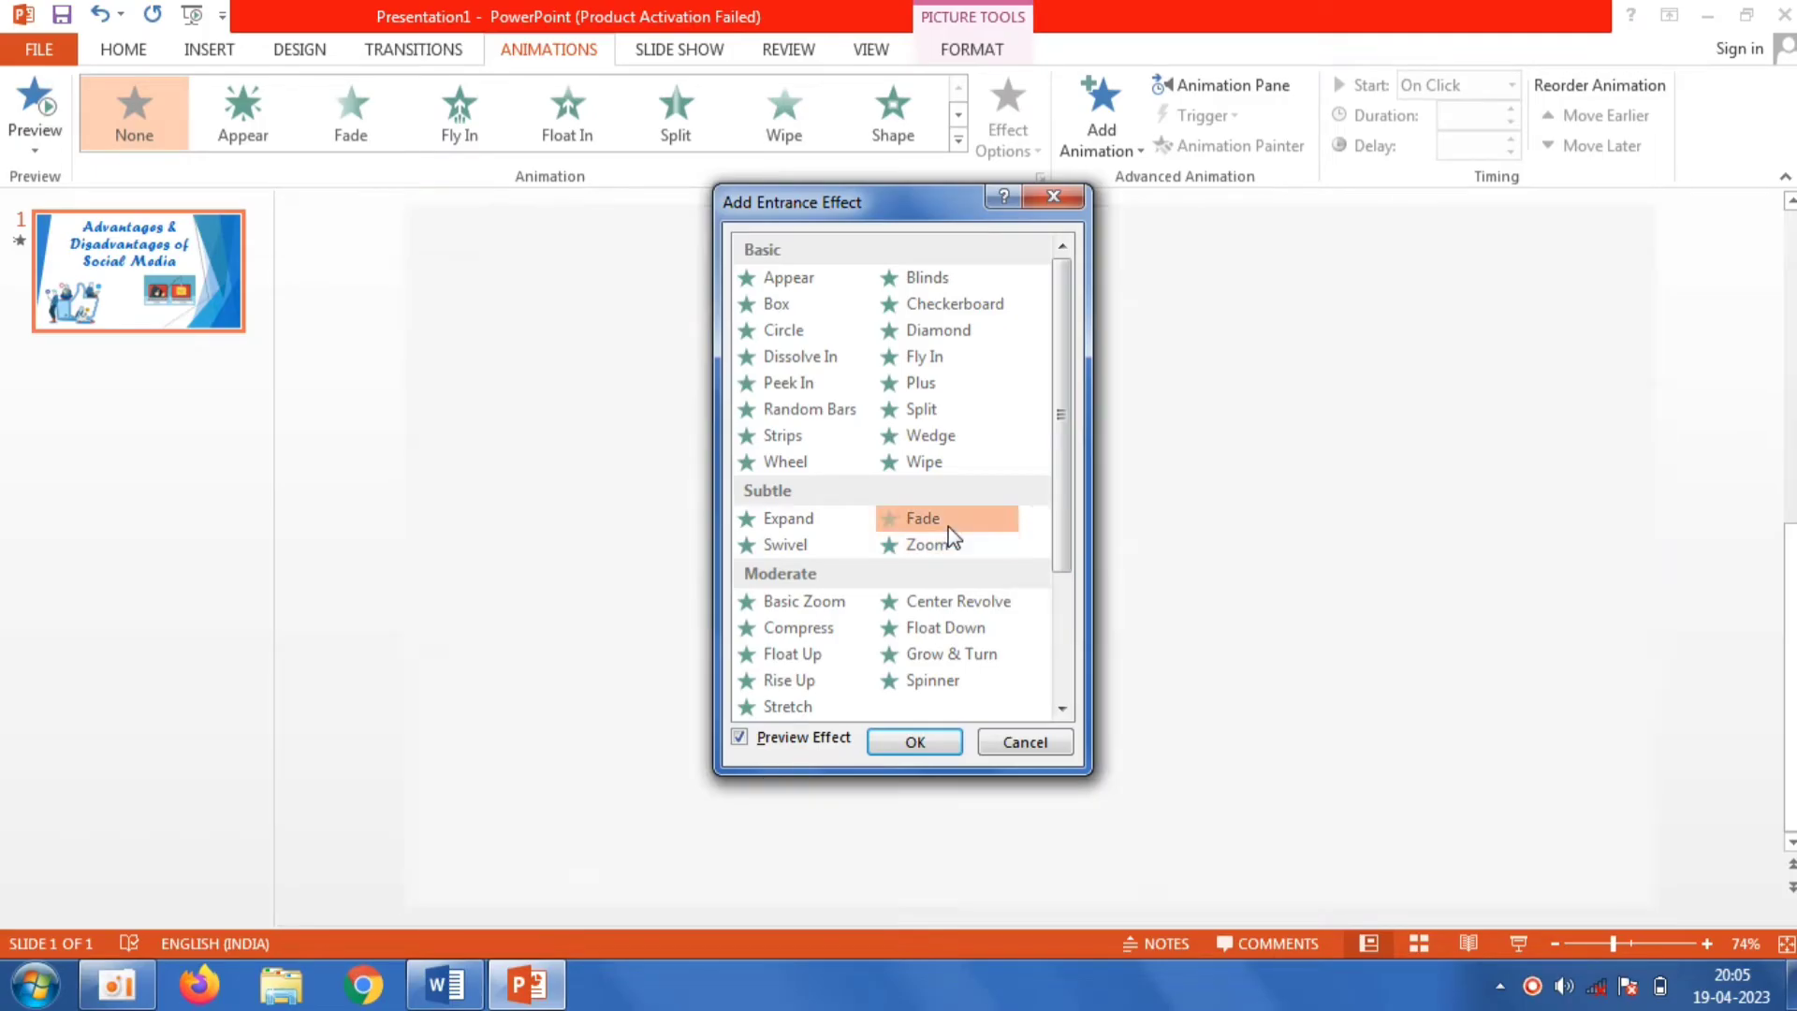
{"action": "left_click", "coordinate": [947, 739]}
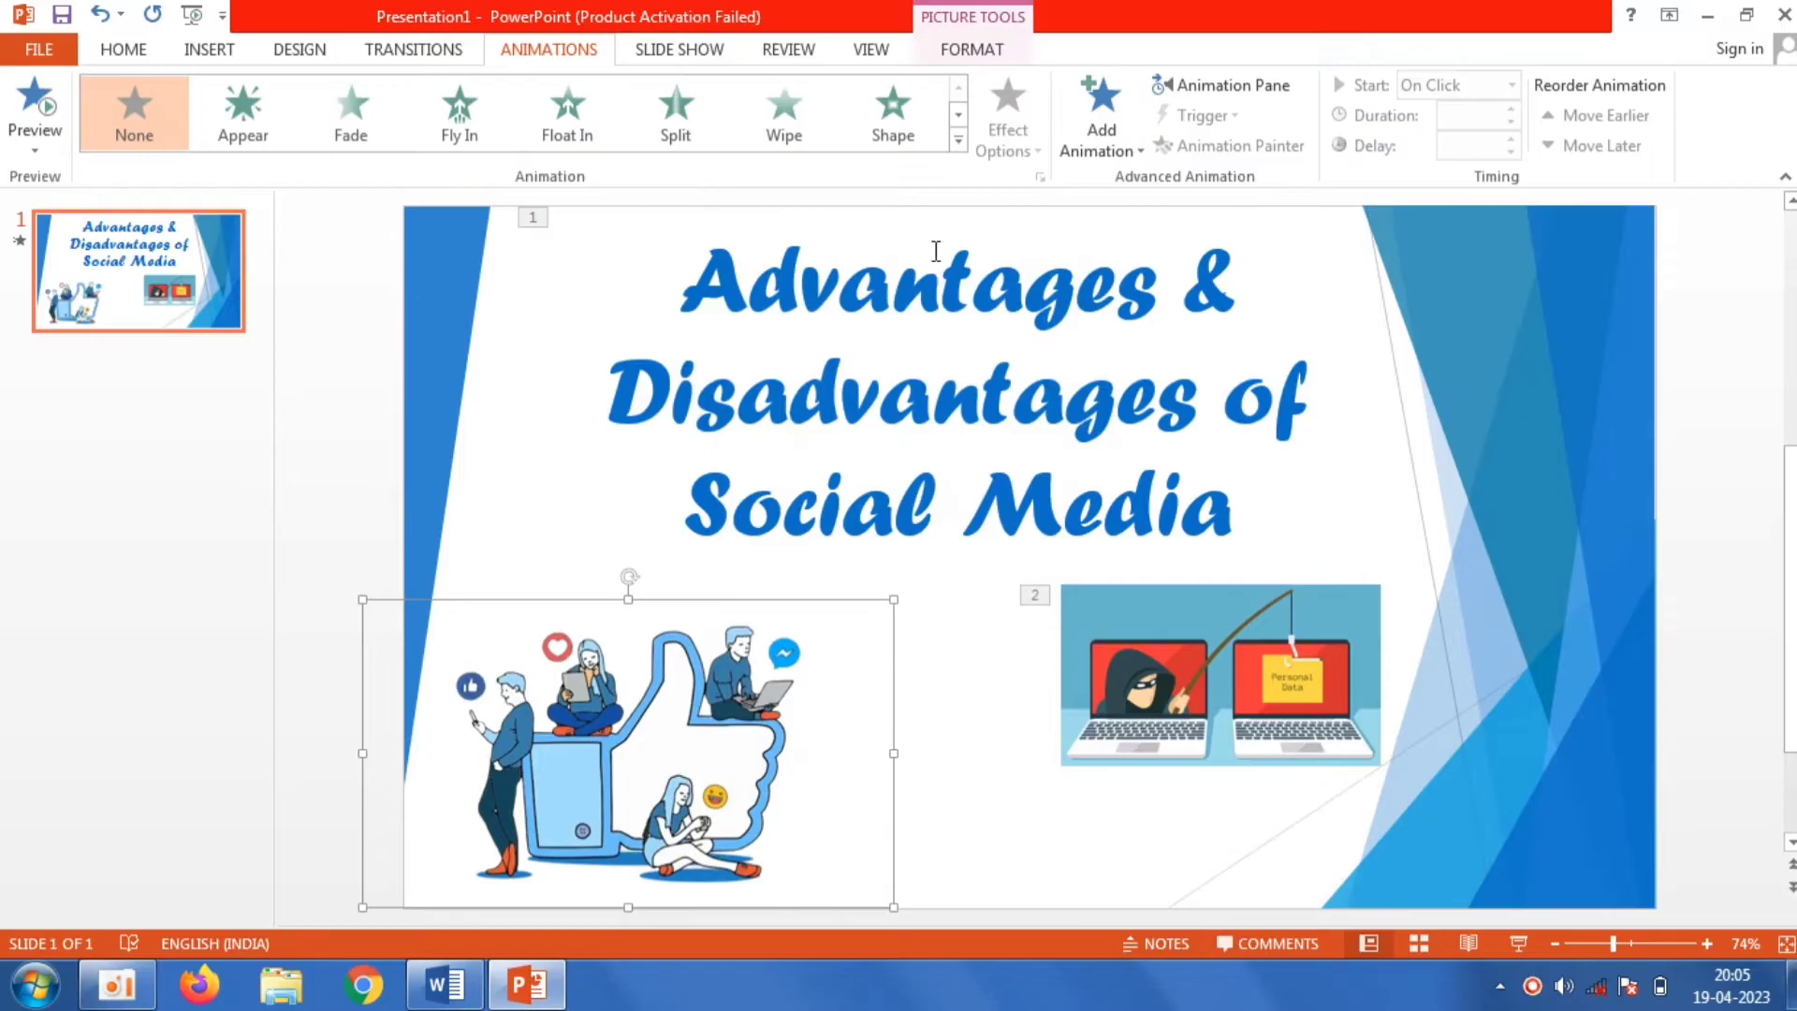
{"action": "left_click", "coordinate": [587, 120]}
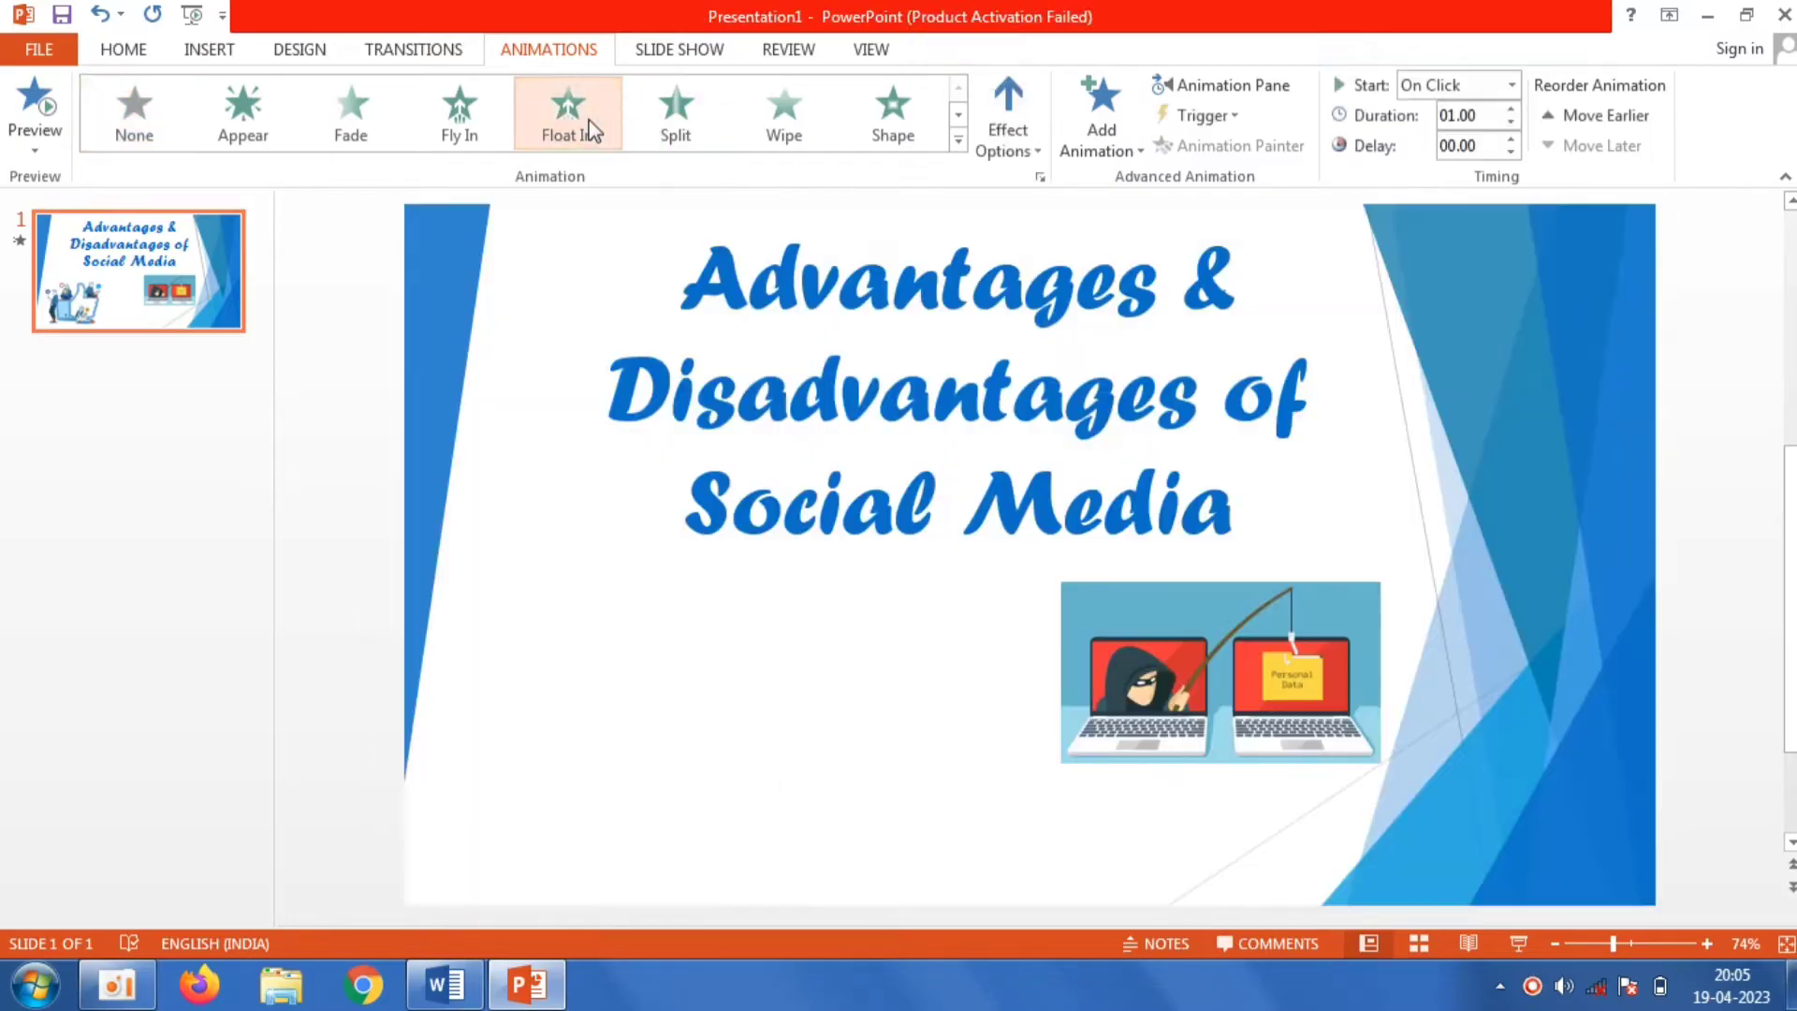
{"action": "left_click", "coordinate": [1247, 92]}
Step: Set all three animations to start After Previous and preview them
{"action": "left_click", "coordinate": [1659, 305]}
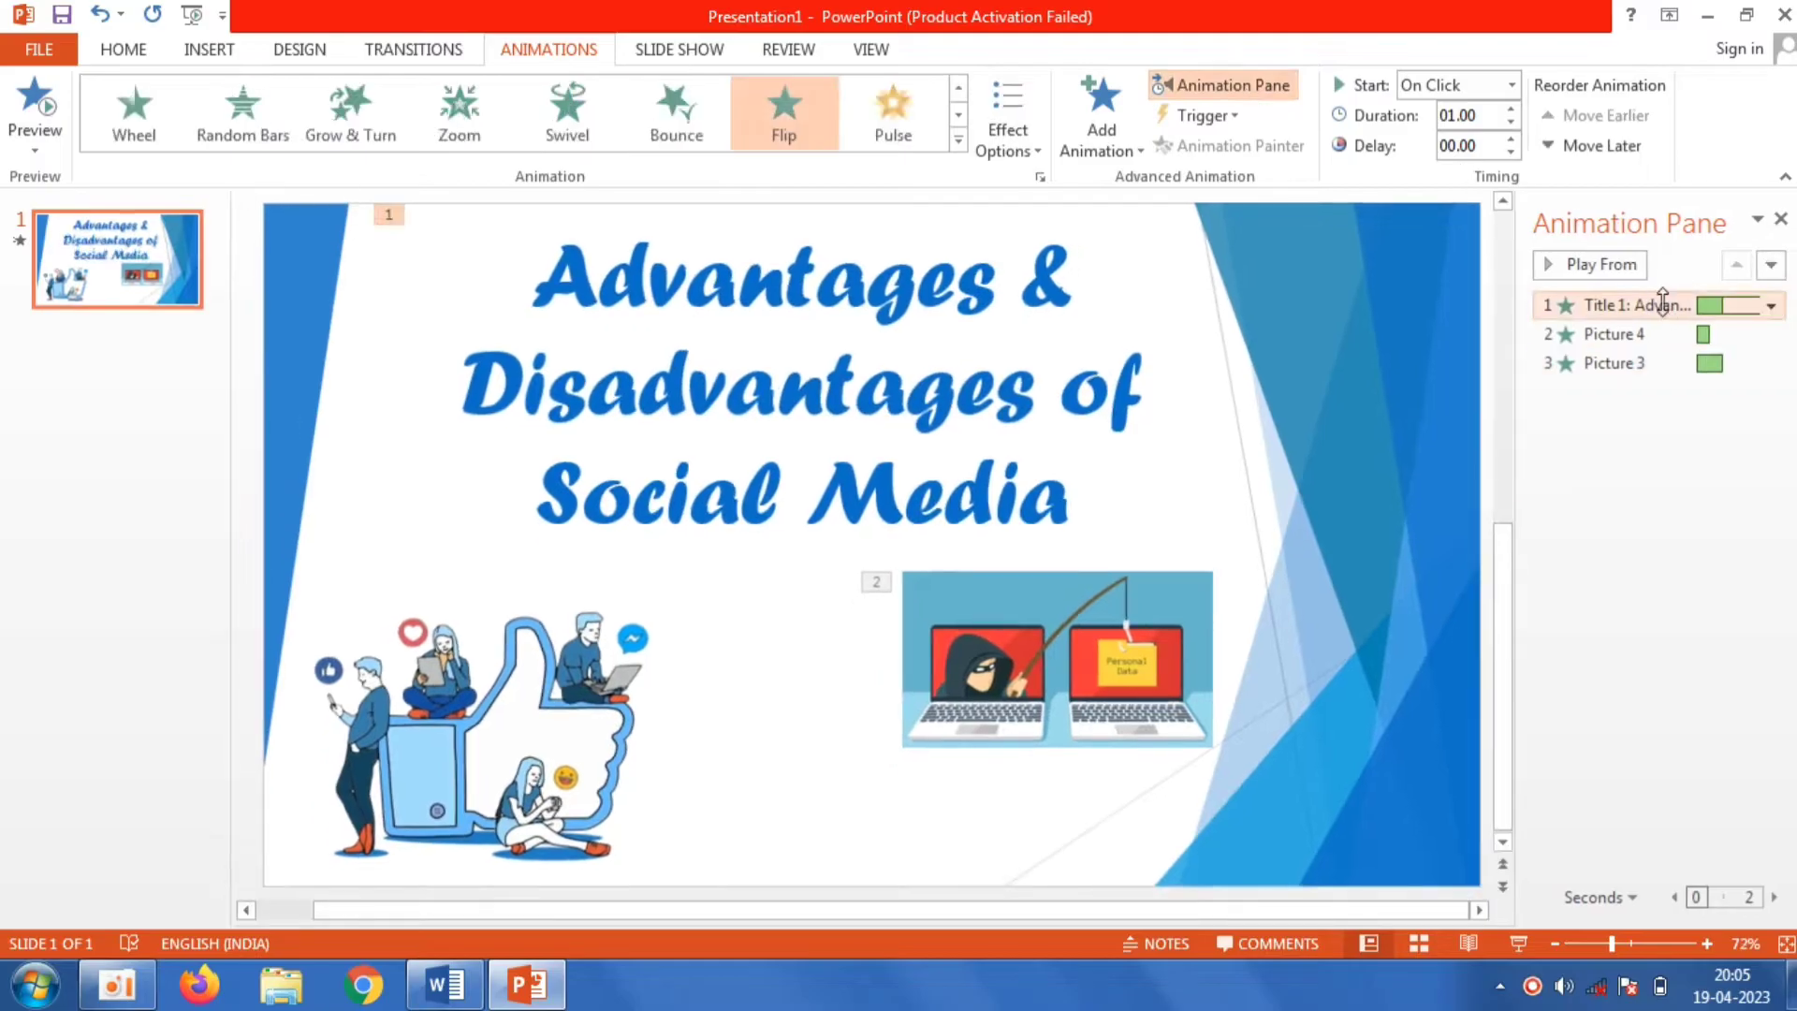
{"action": "key", "text": "shift+Down"}
{"action": "key", "text": "shift+Down"}
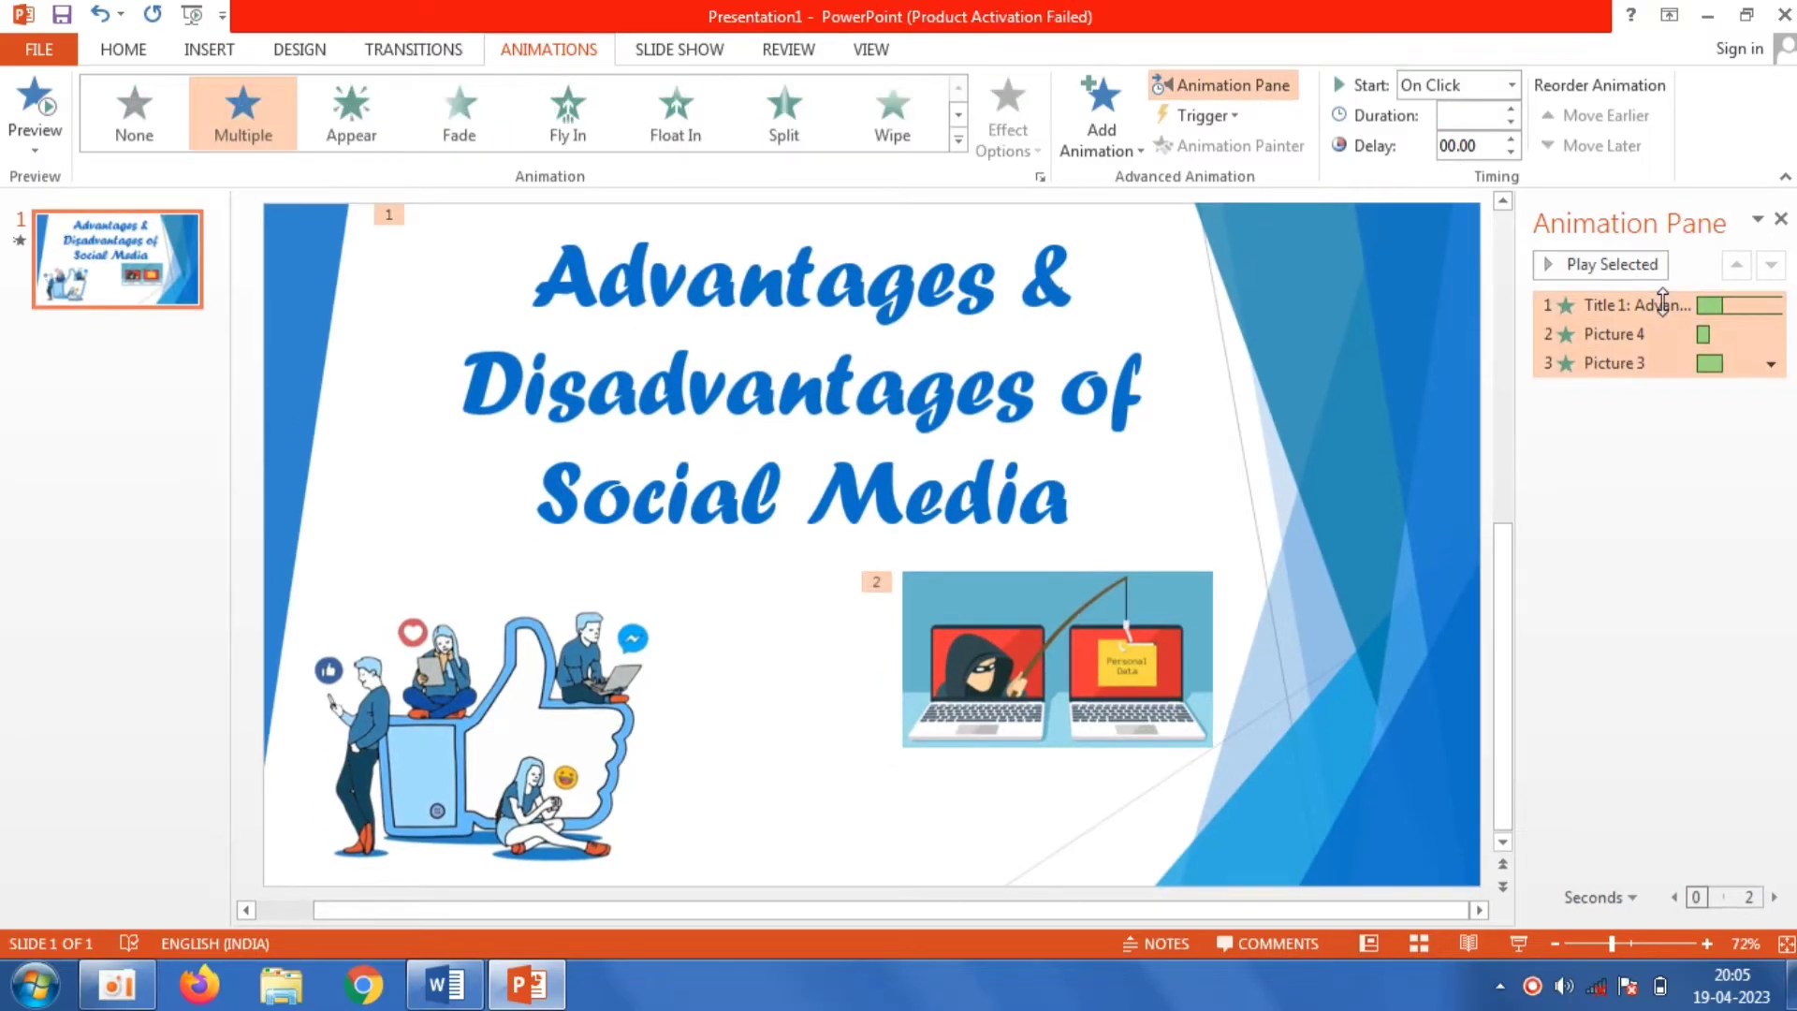
{"action": "right_click", "coordinate": [1663, 302]}
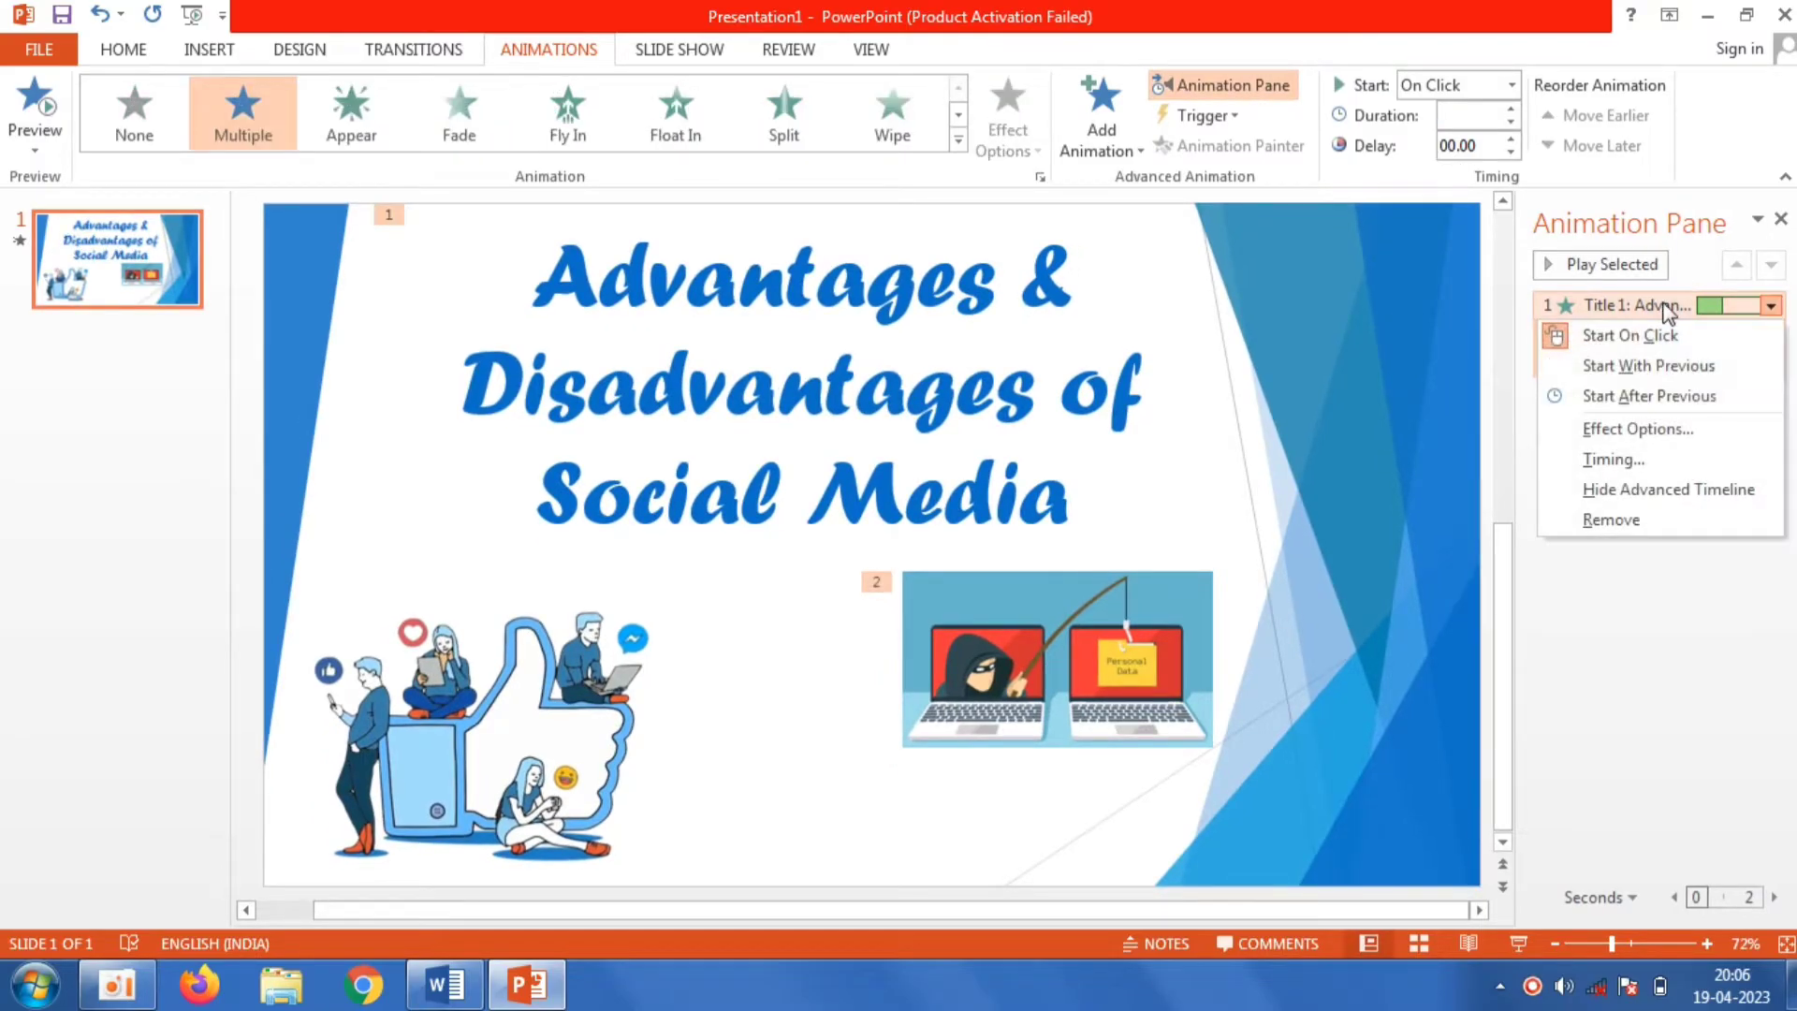
{"action": "left_click", "coordinate": [1636, 396]}
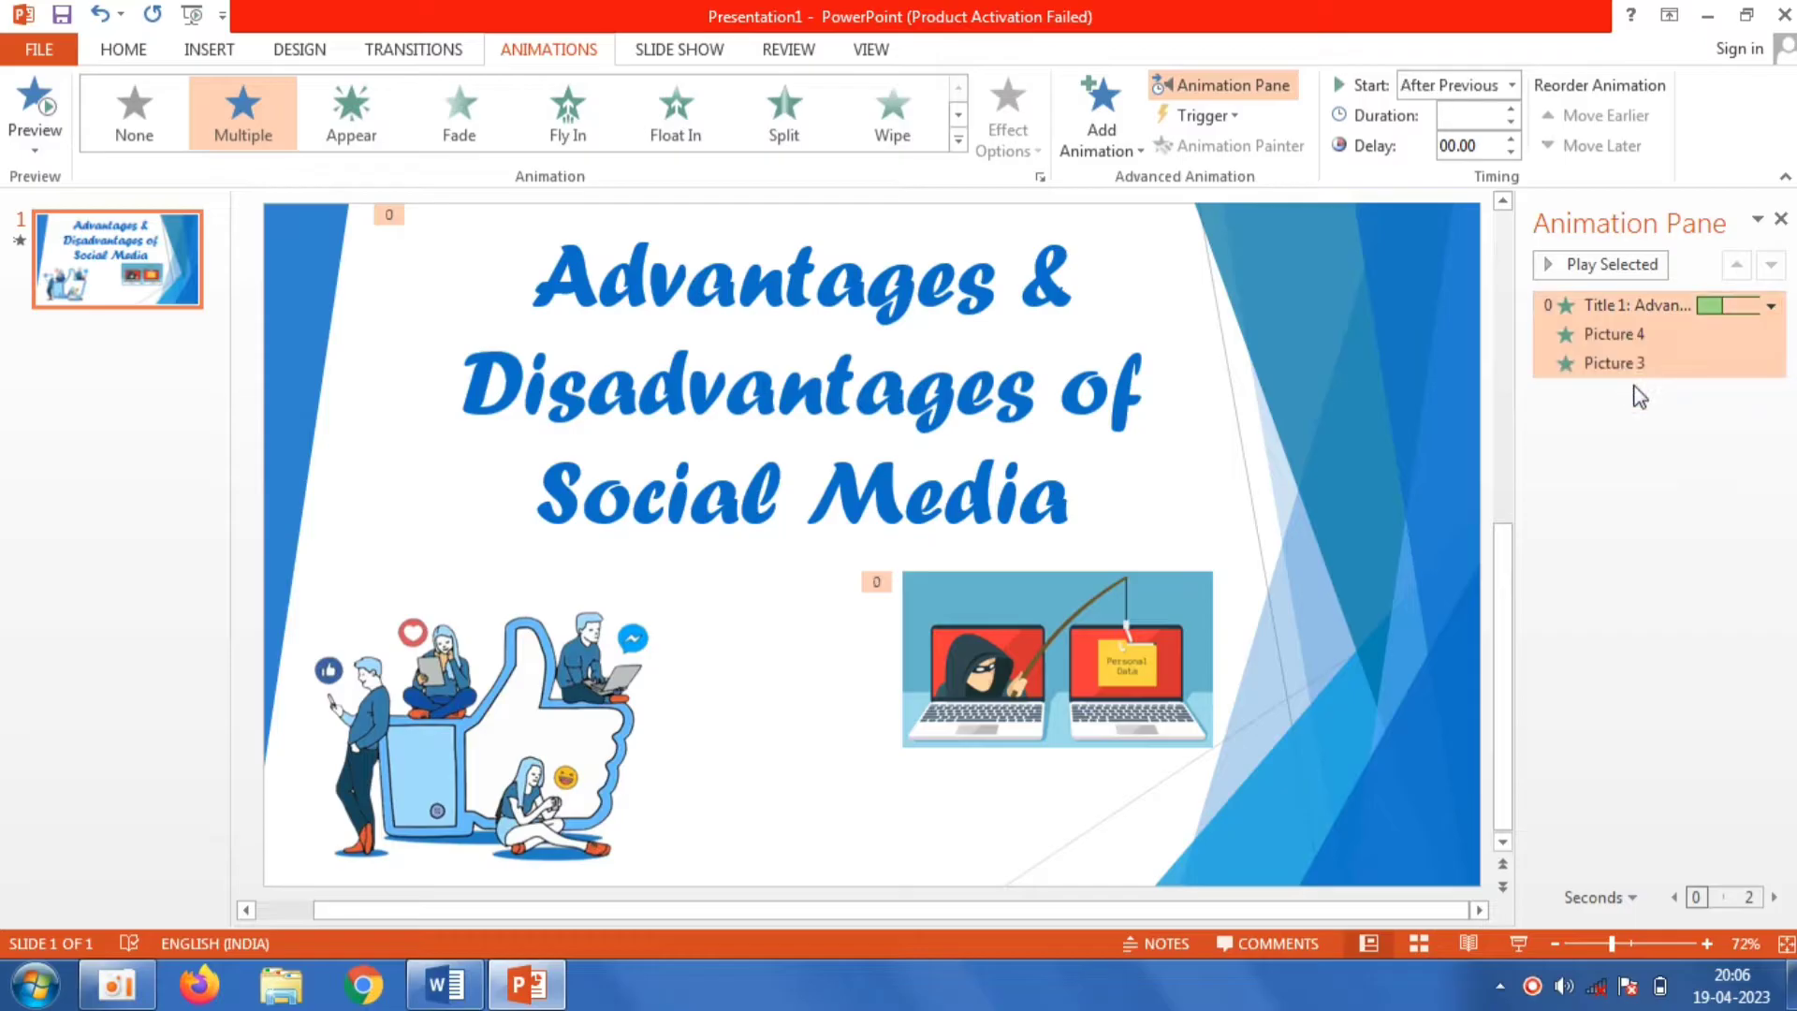
{"action": "left_click", "coordinate": [1609, 266]}
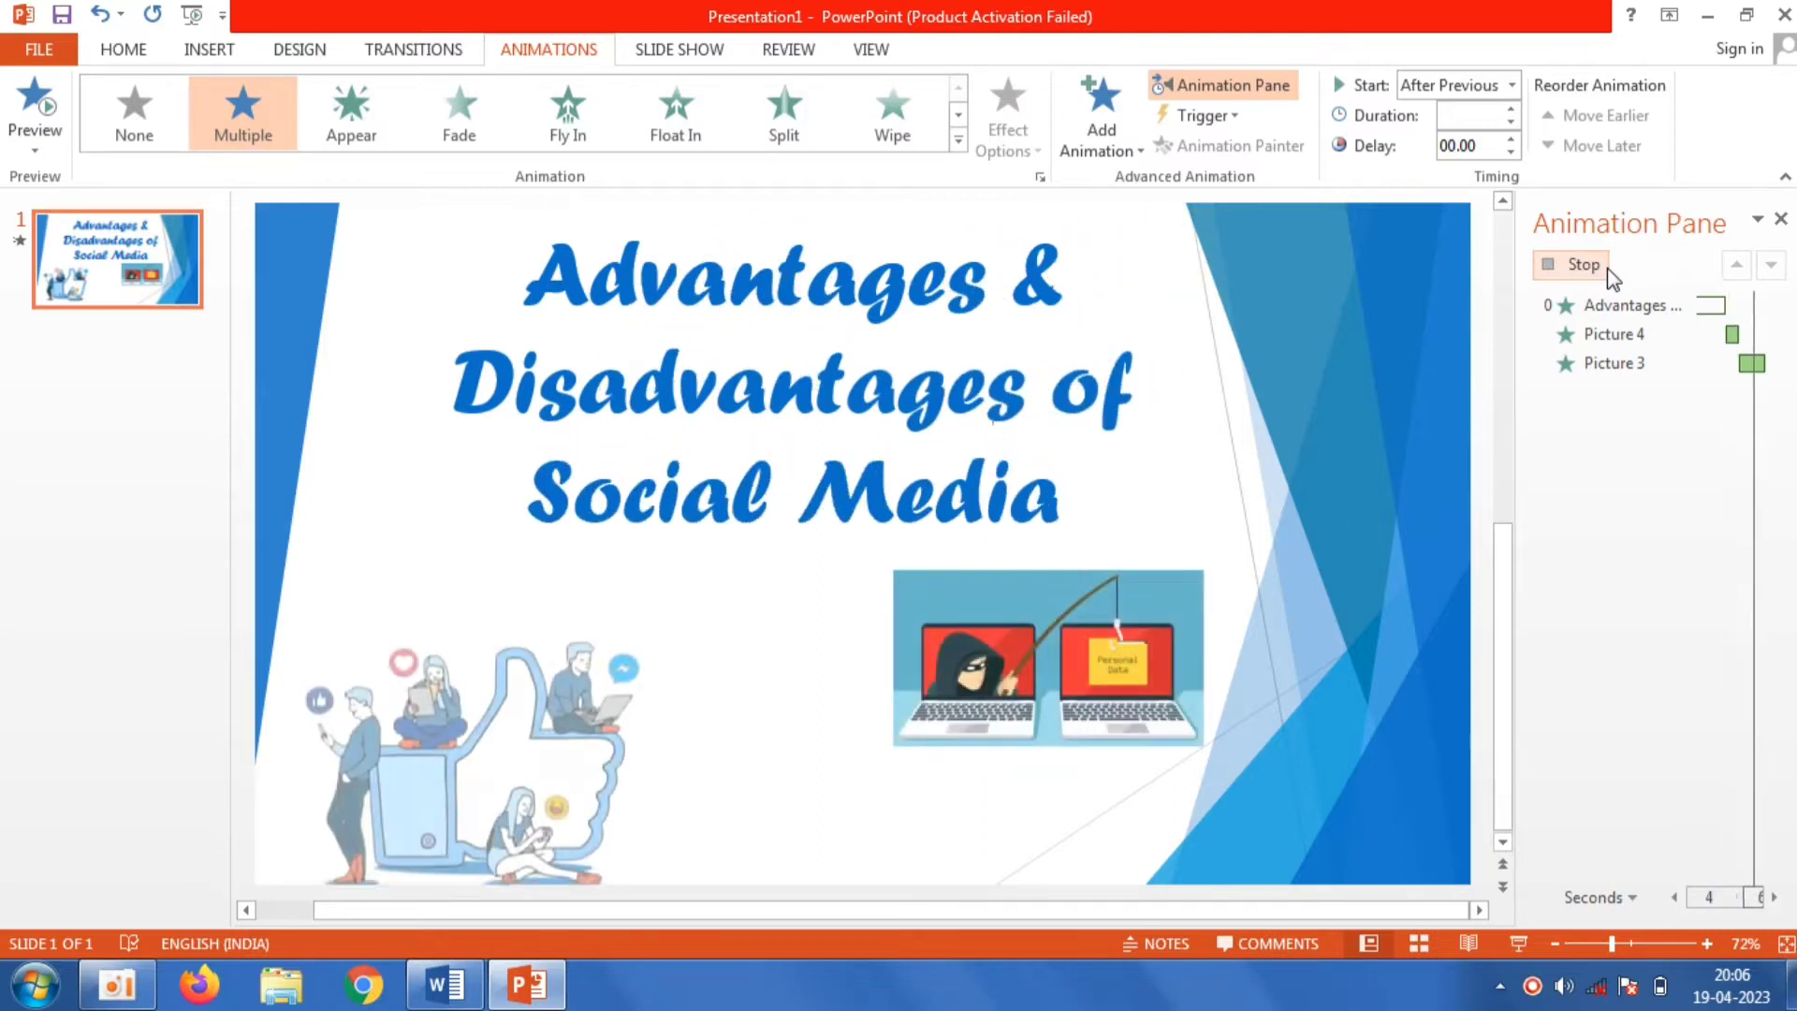
{"action": "left_click", "coordinate": [1636, 496]}
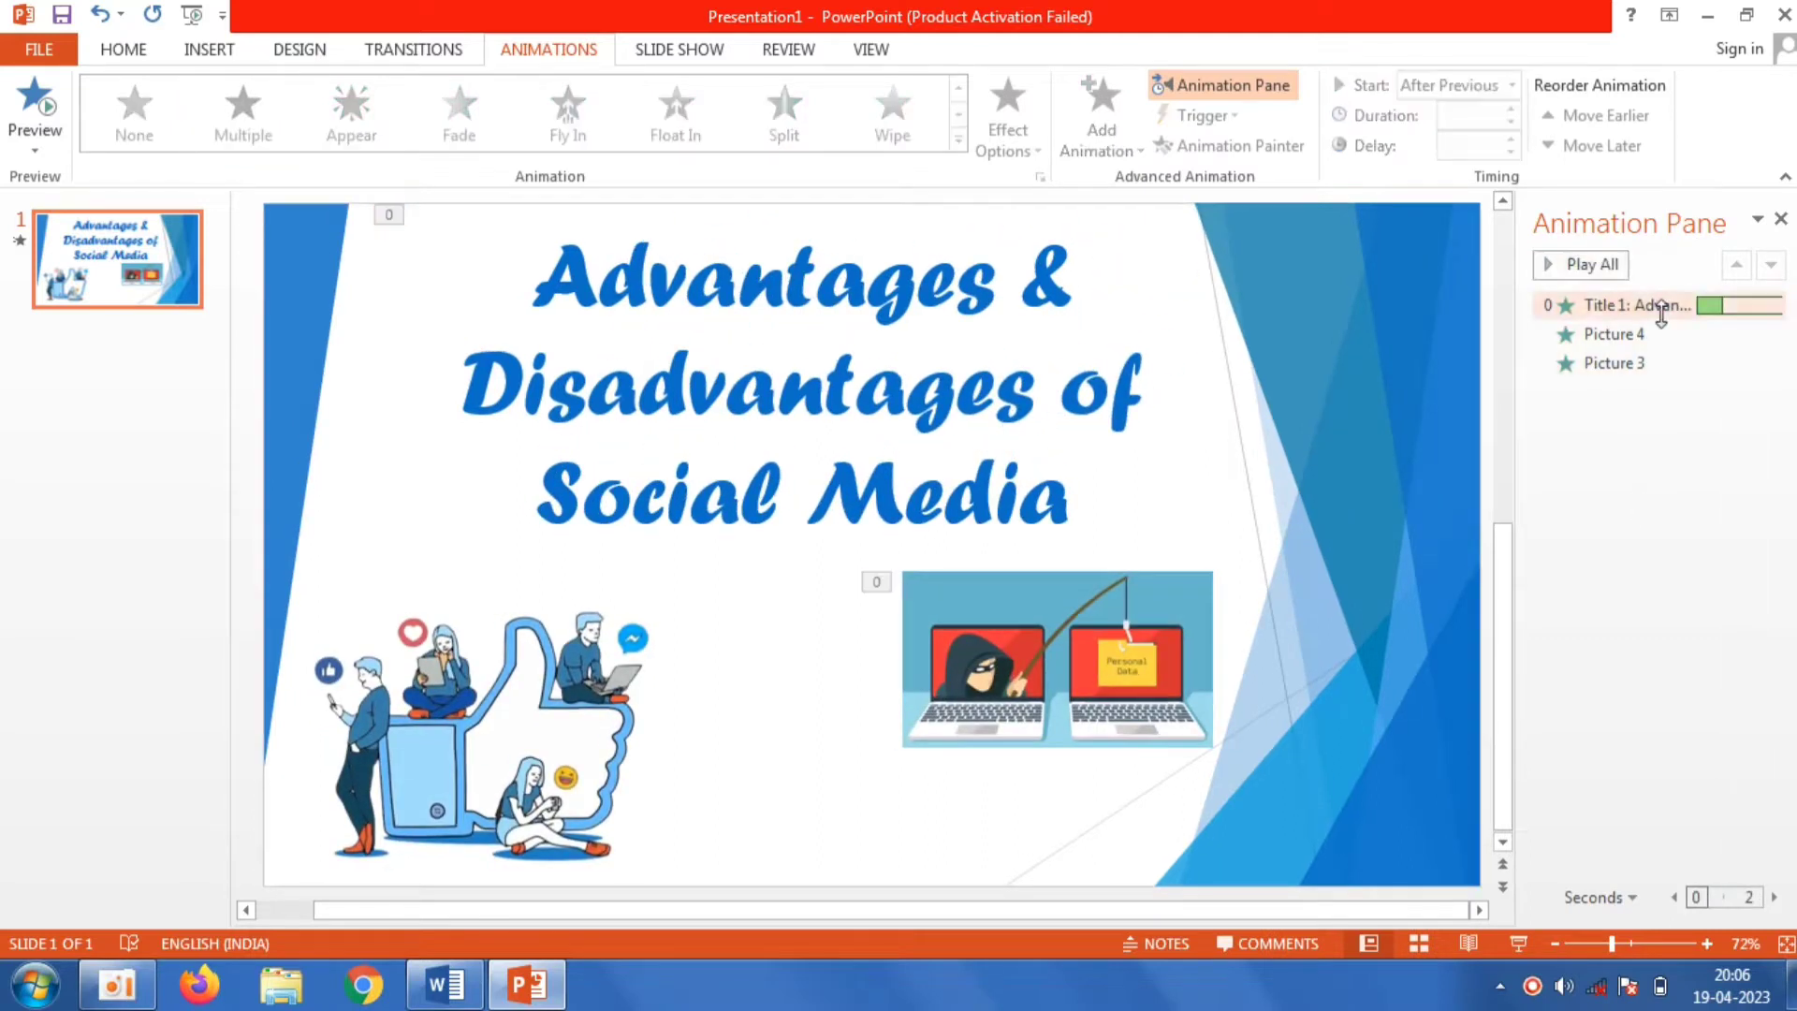
Step: Set the picture's Fade animation duration to 2 seconds and close the Animation Pane
{"action": "left_click", "coordinate": [1656, 335]}
{"action": "right_click", "coordinate": [1655, 337]}
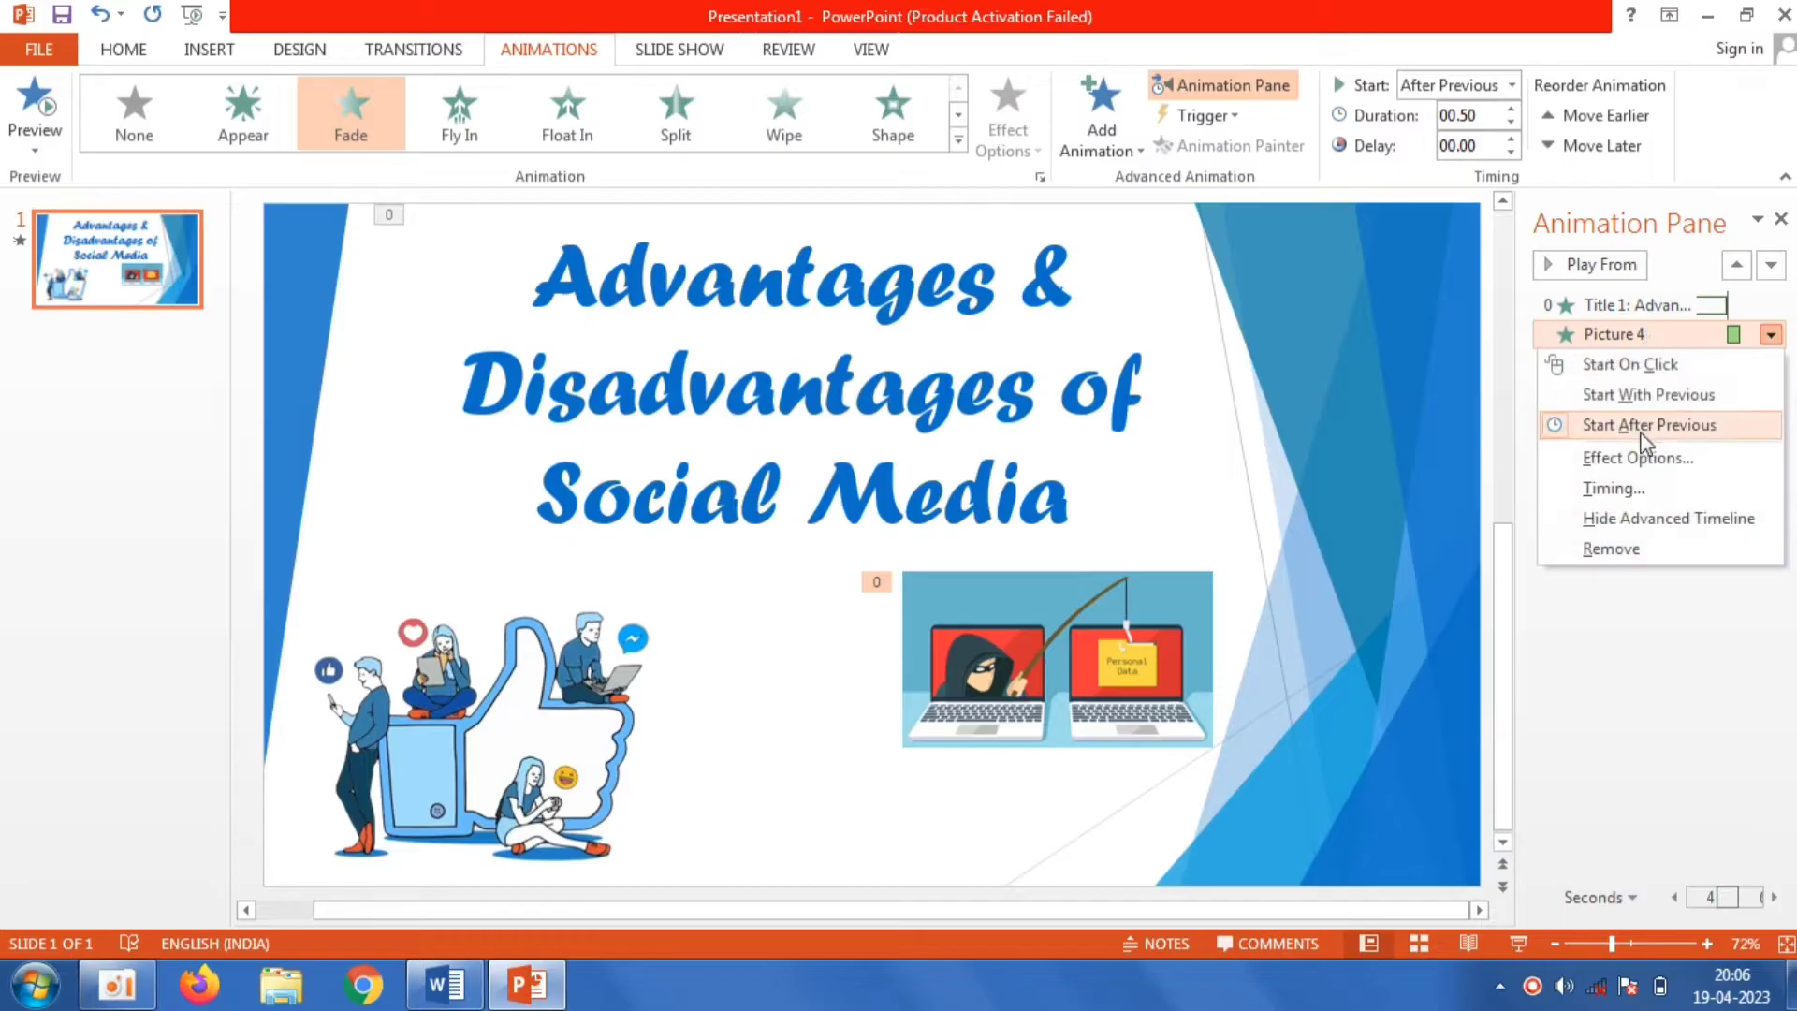
{"action": "left_click", "coordinate": [1646, 457]}
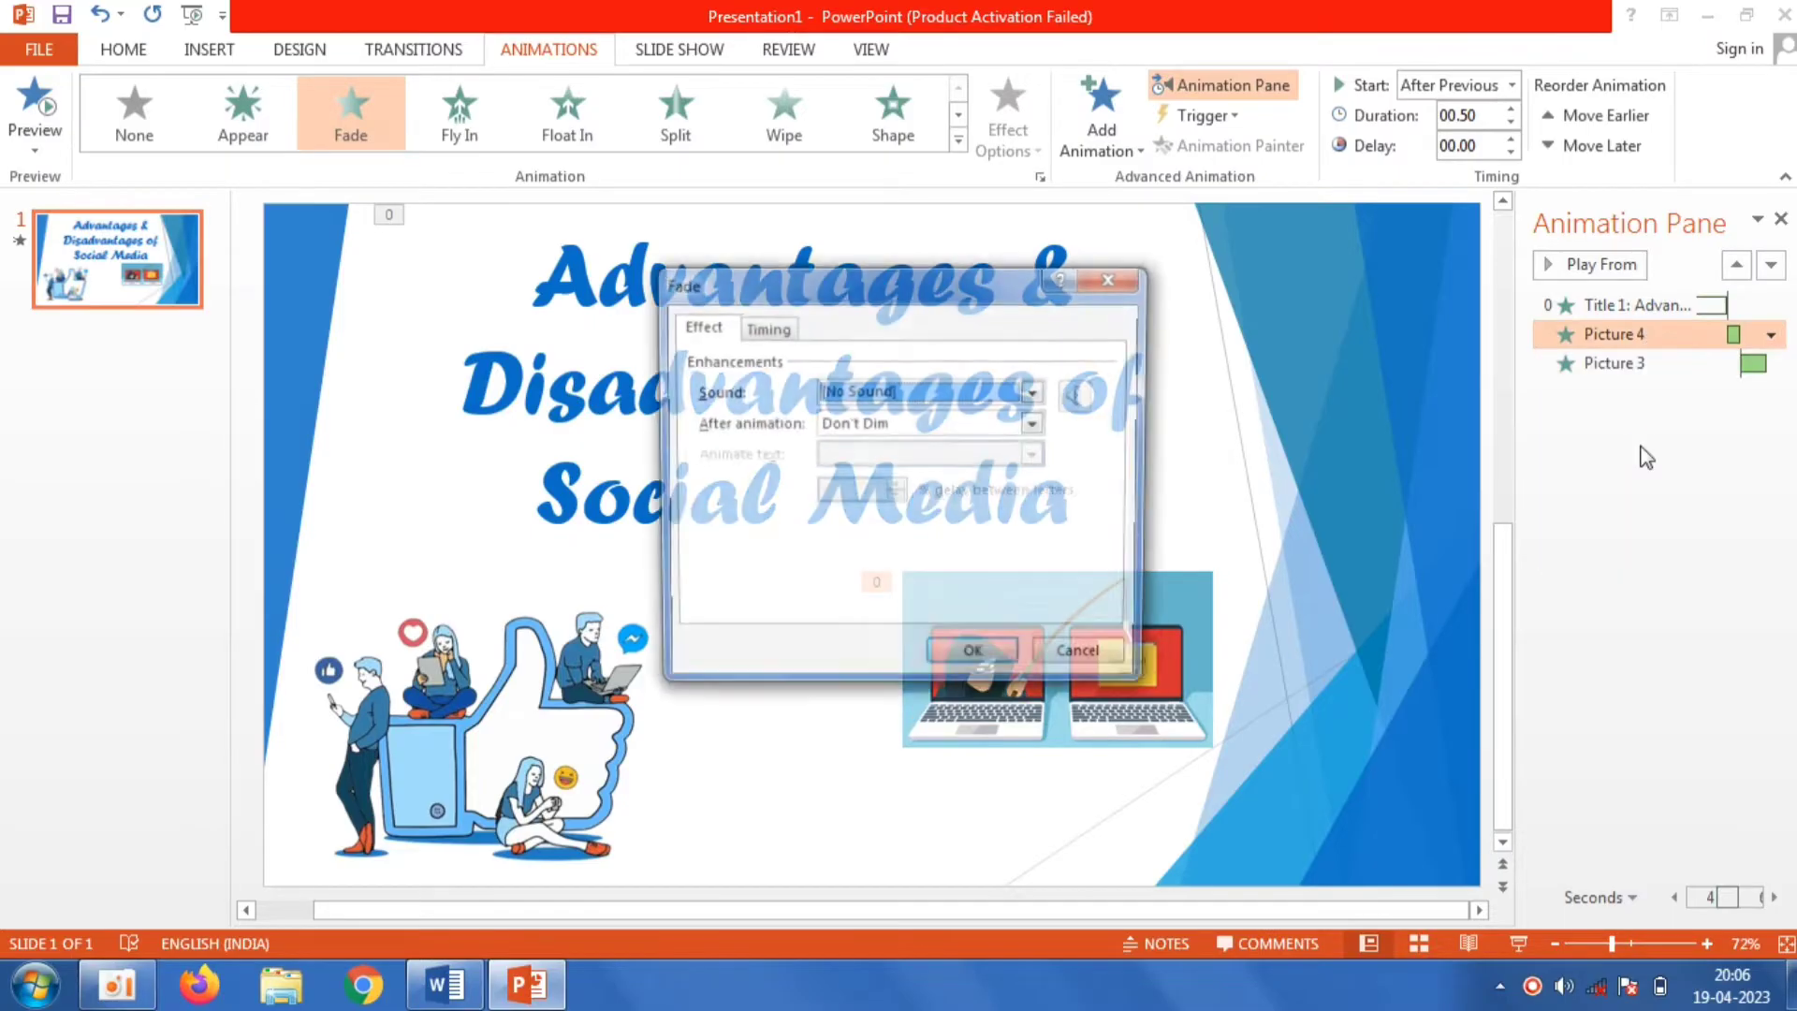
{"action": "left_click", "coordinate": [763, 327]}
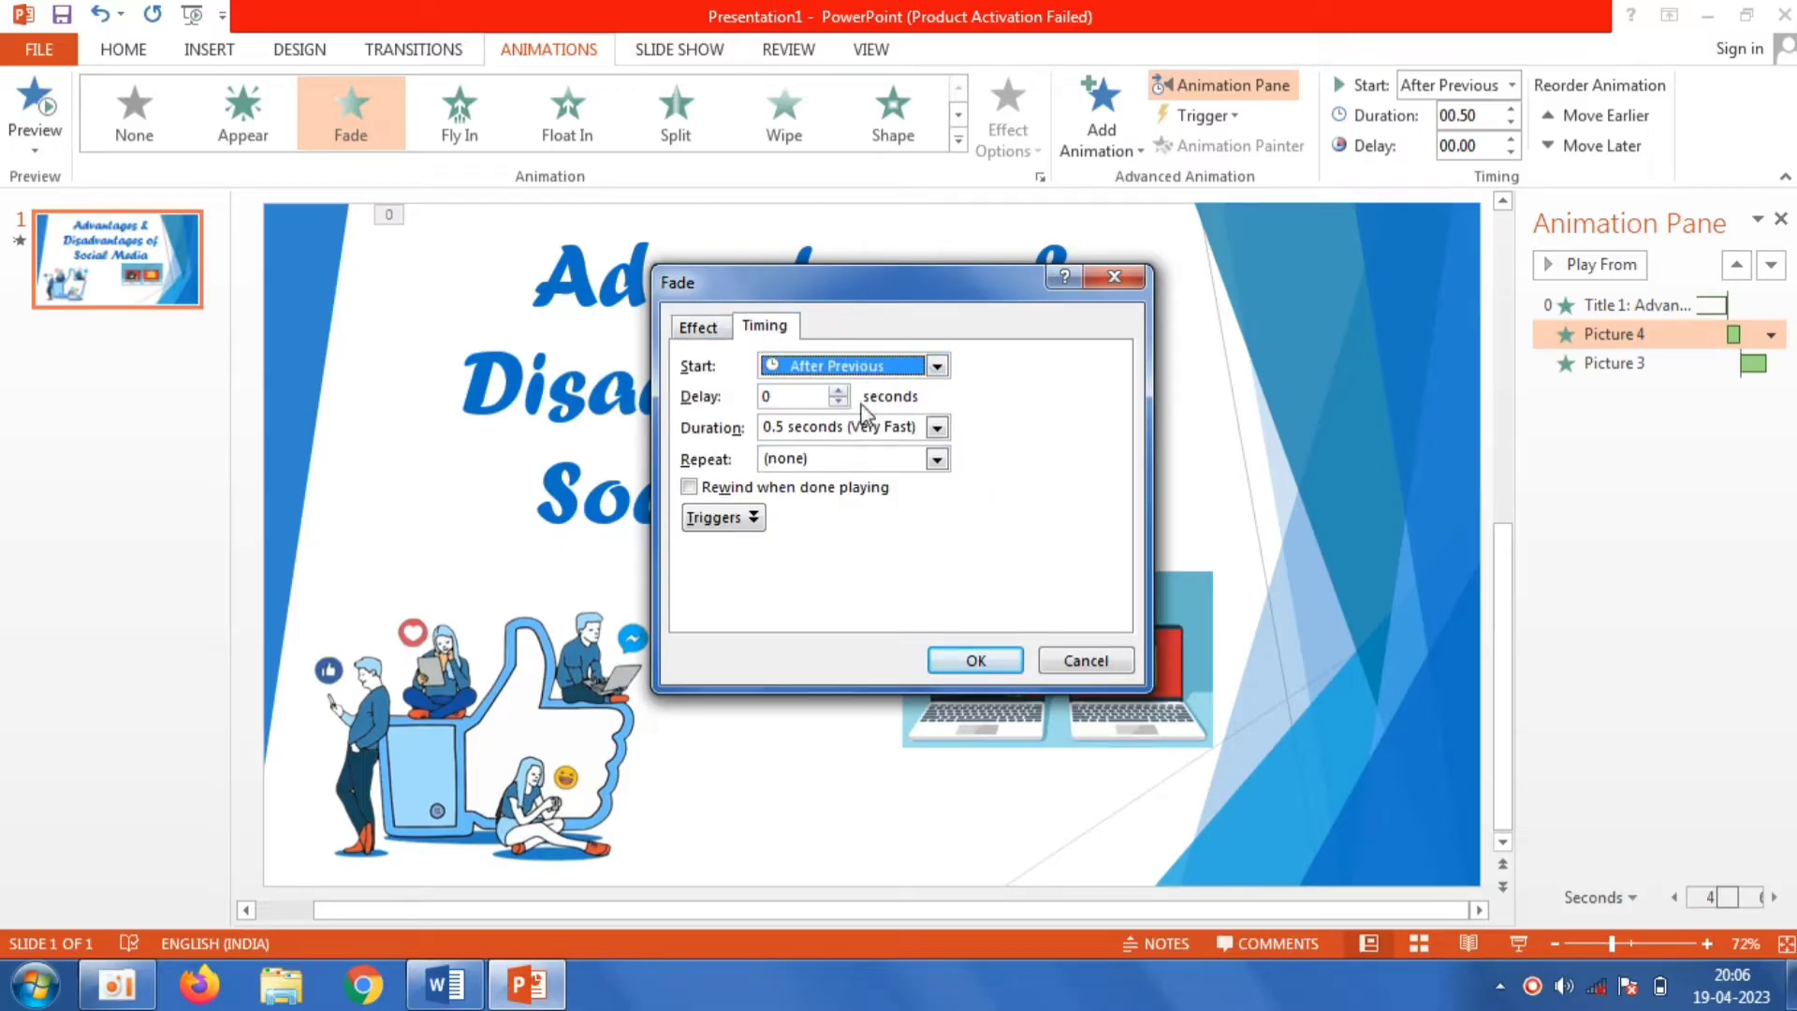
{"action": "left_click", "coordinate": [936, 431]}
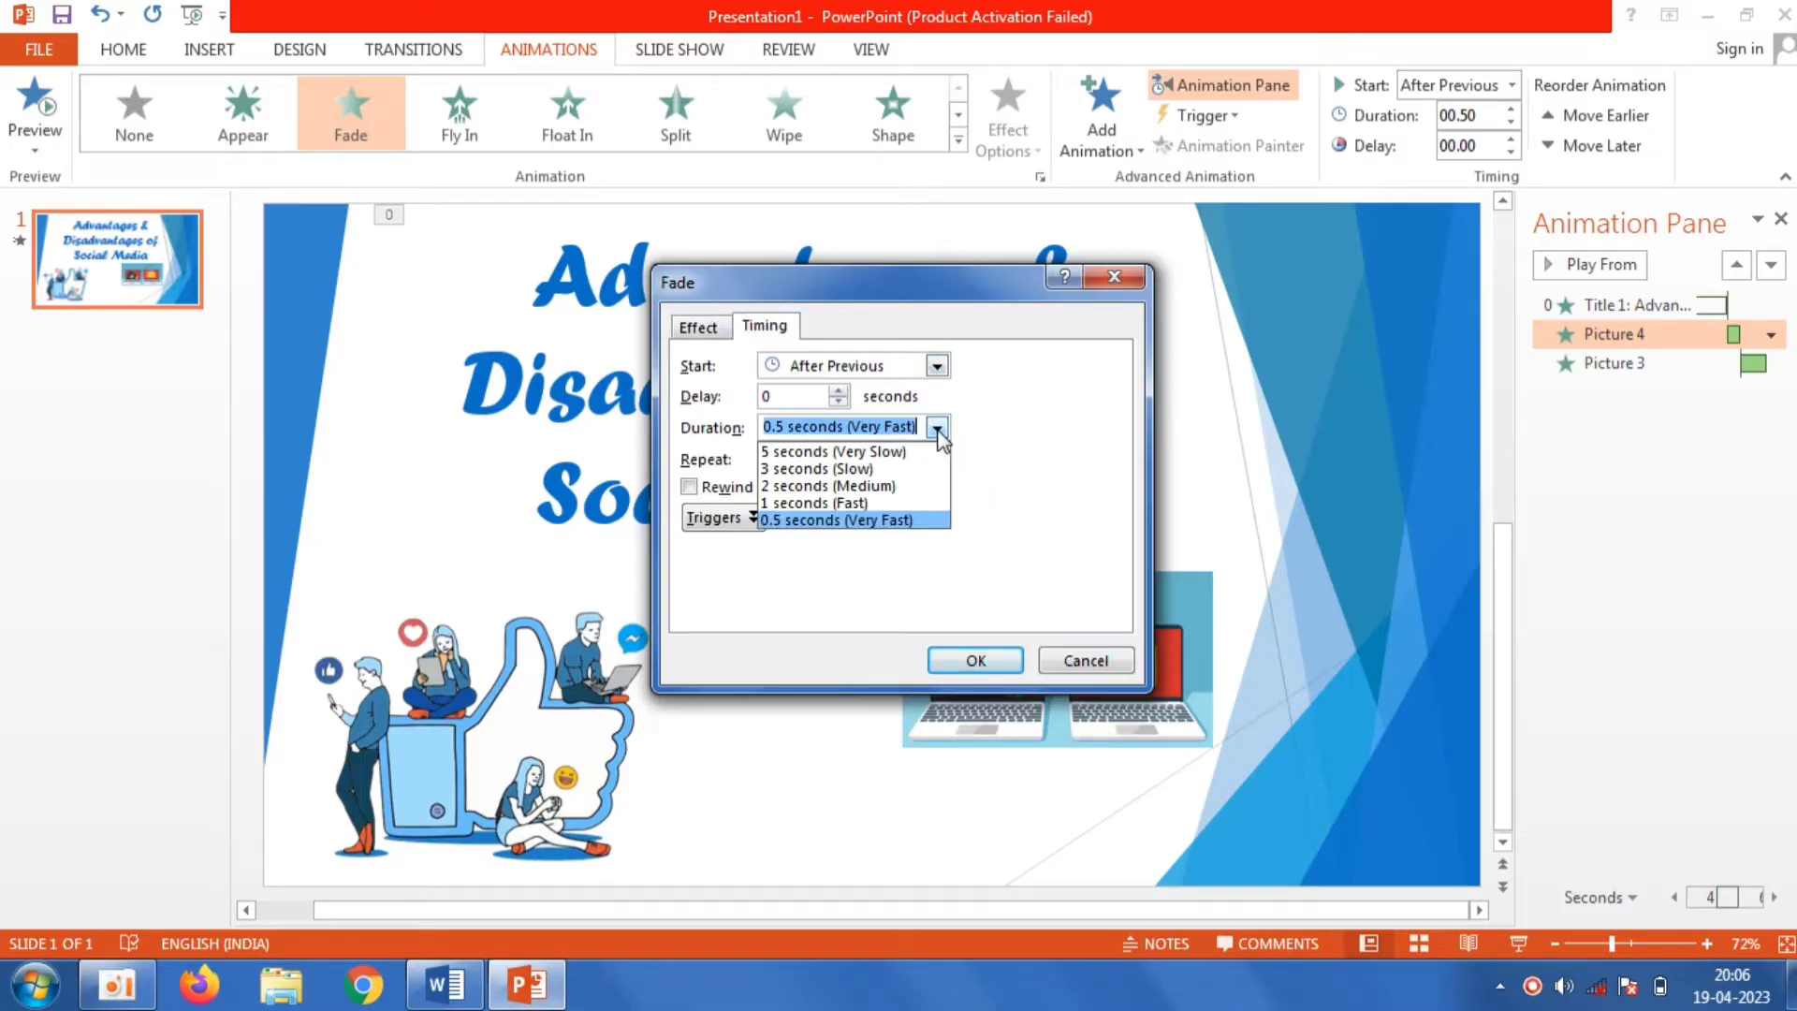
{"action": "left_click", "coordinate": [902, 481]}
{"action": "left_click", "coordinate": [997, 660]}
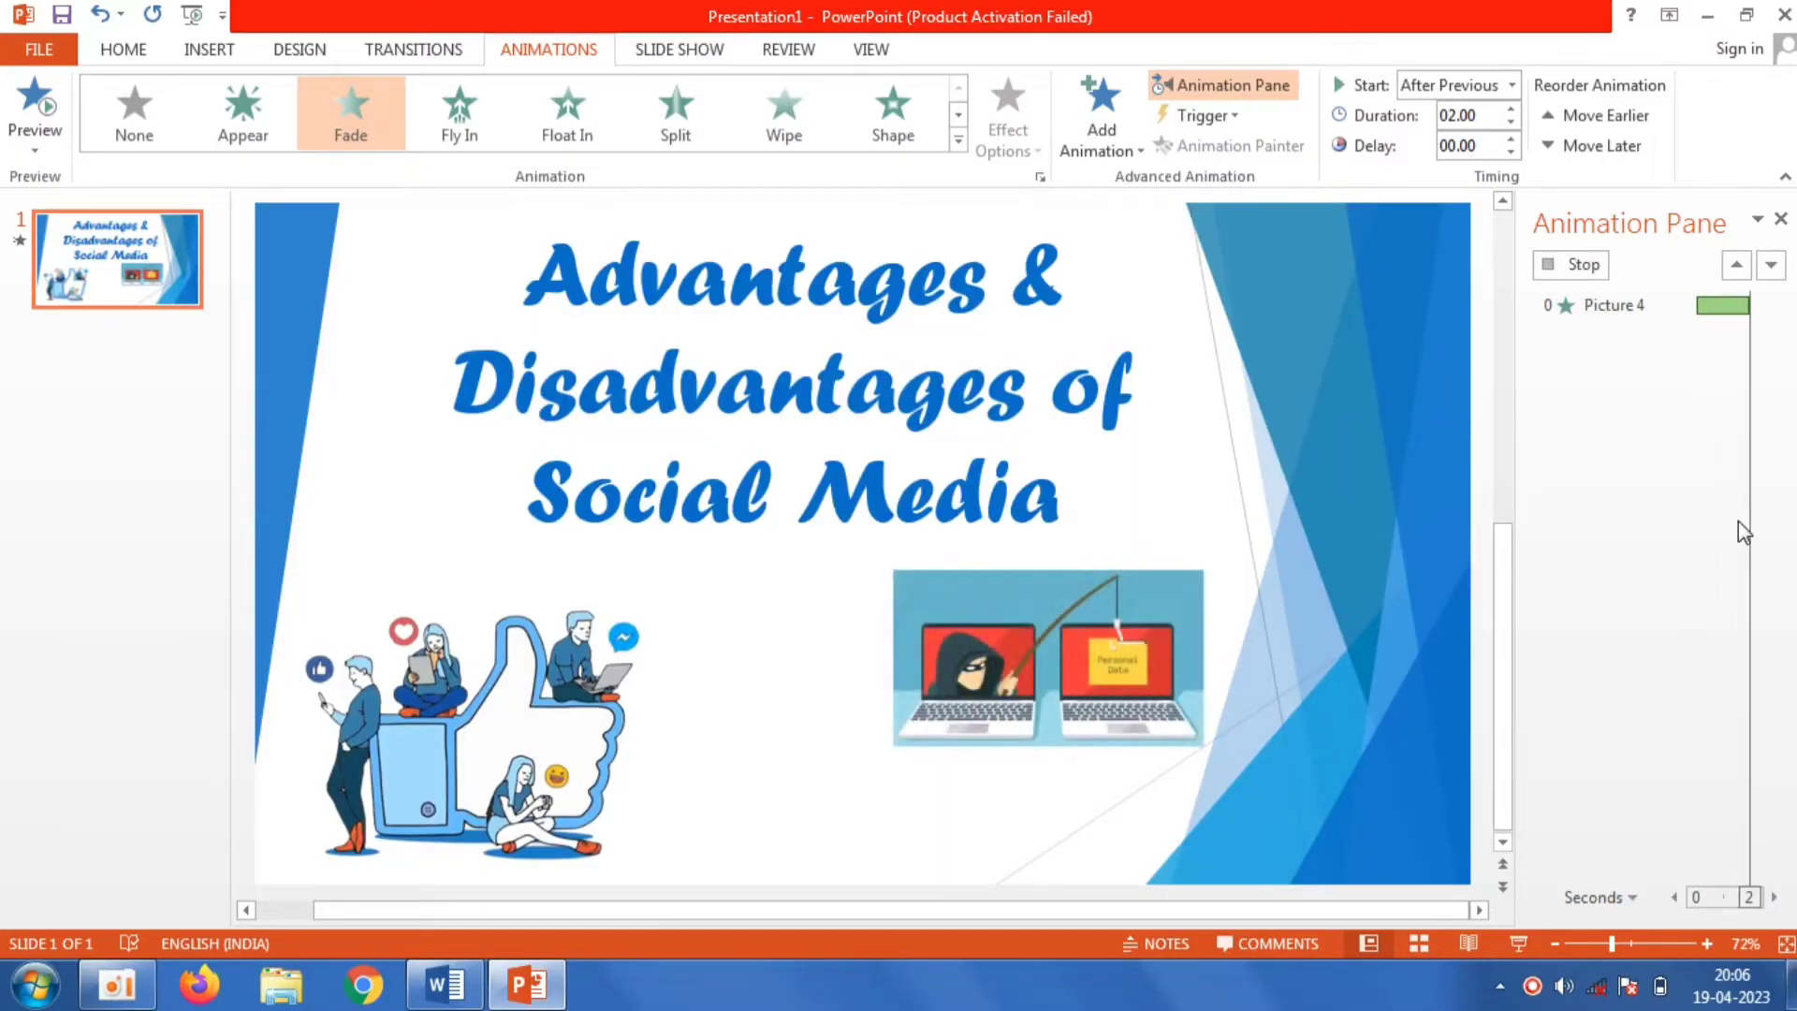
{"action": "left_click", "coordinate": [1782, 223]}
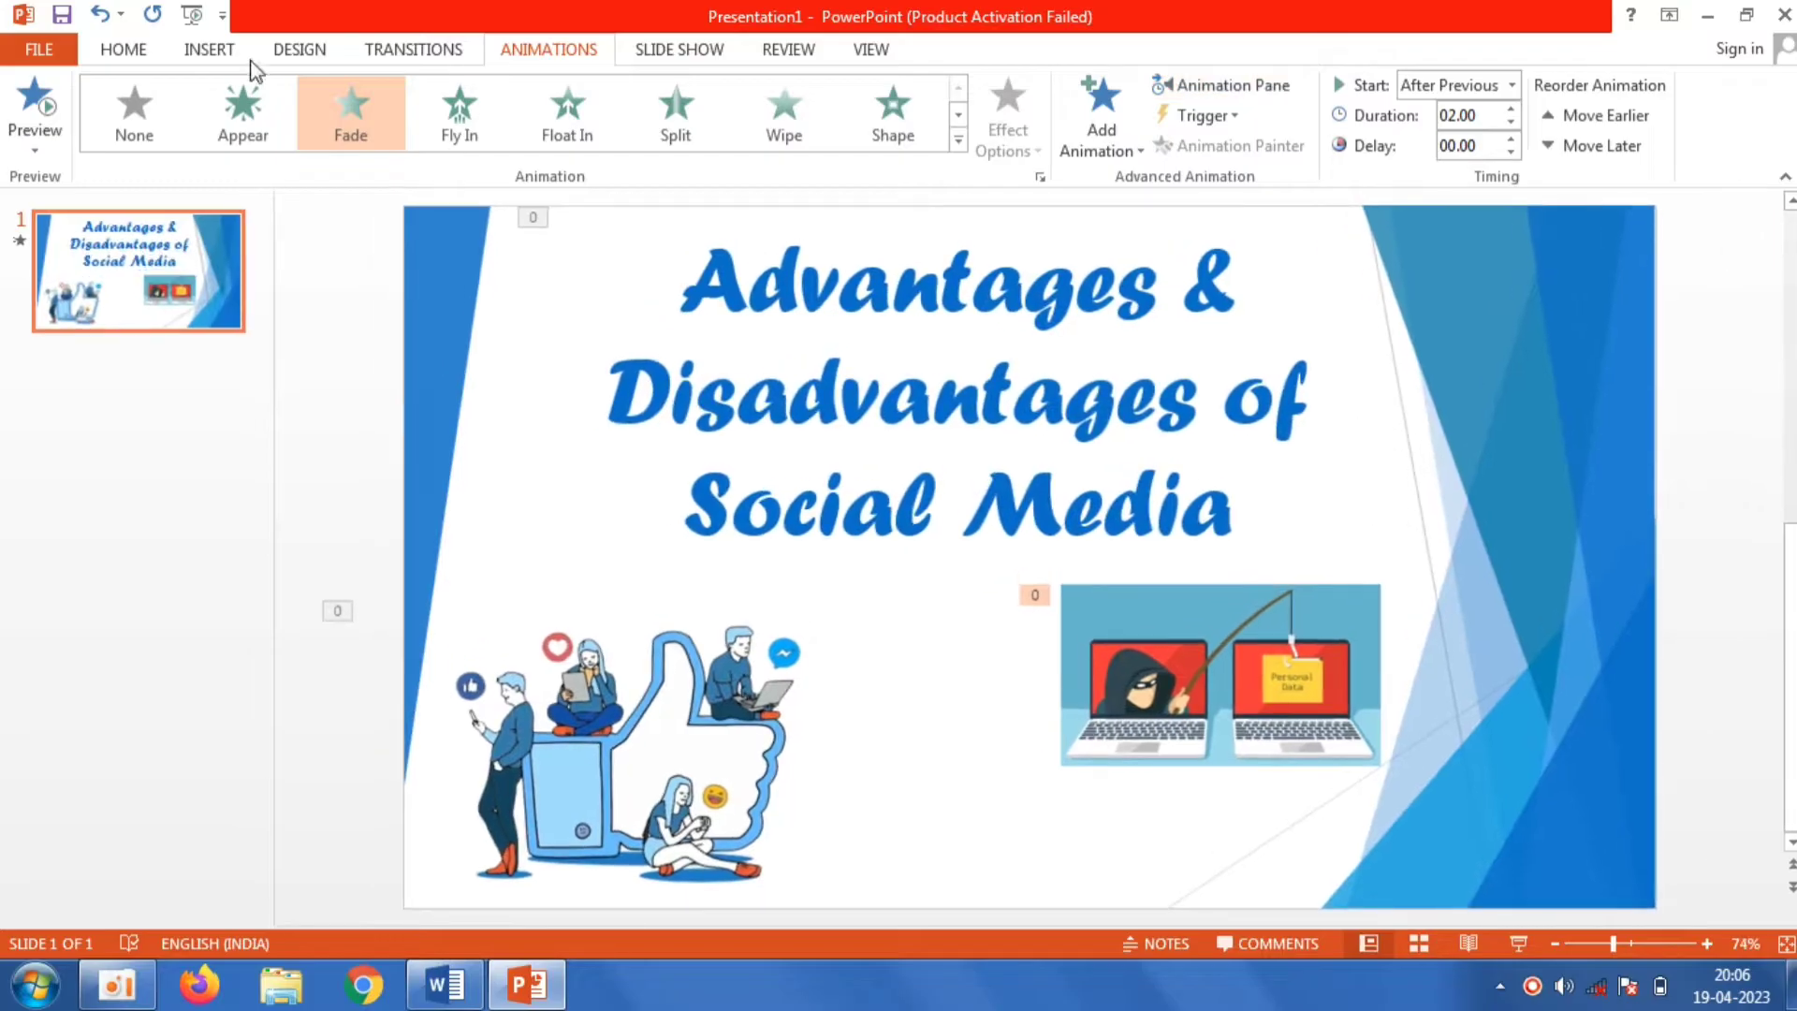
Step: Add a new Title and Content slide after the title slide
{"action": "left_click", "coordinate": [132, 52]}
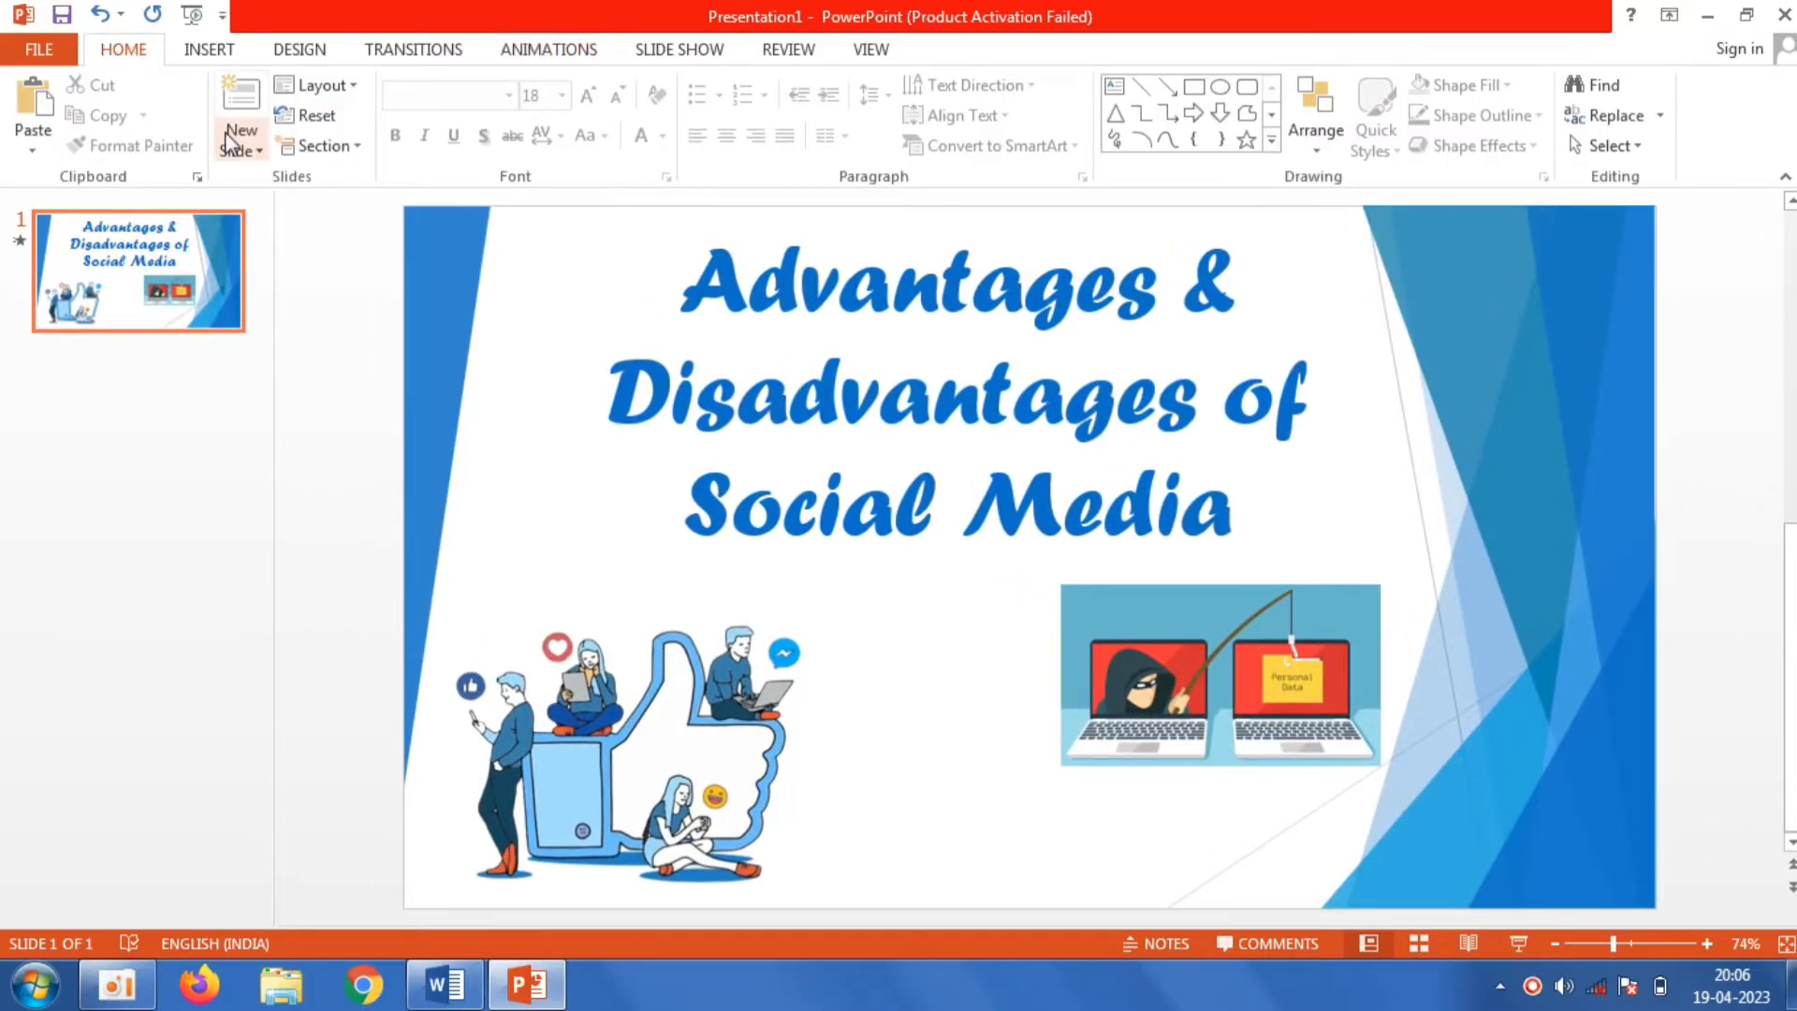
{"action": "left_click", "coordinate": [229, 142]}
{"action": "left_click", "coordinate": [438, 221]}
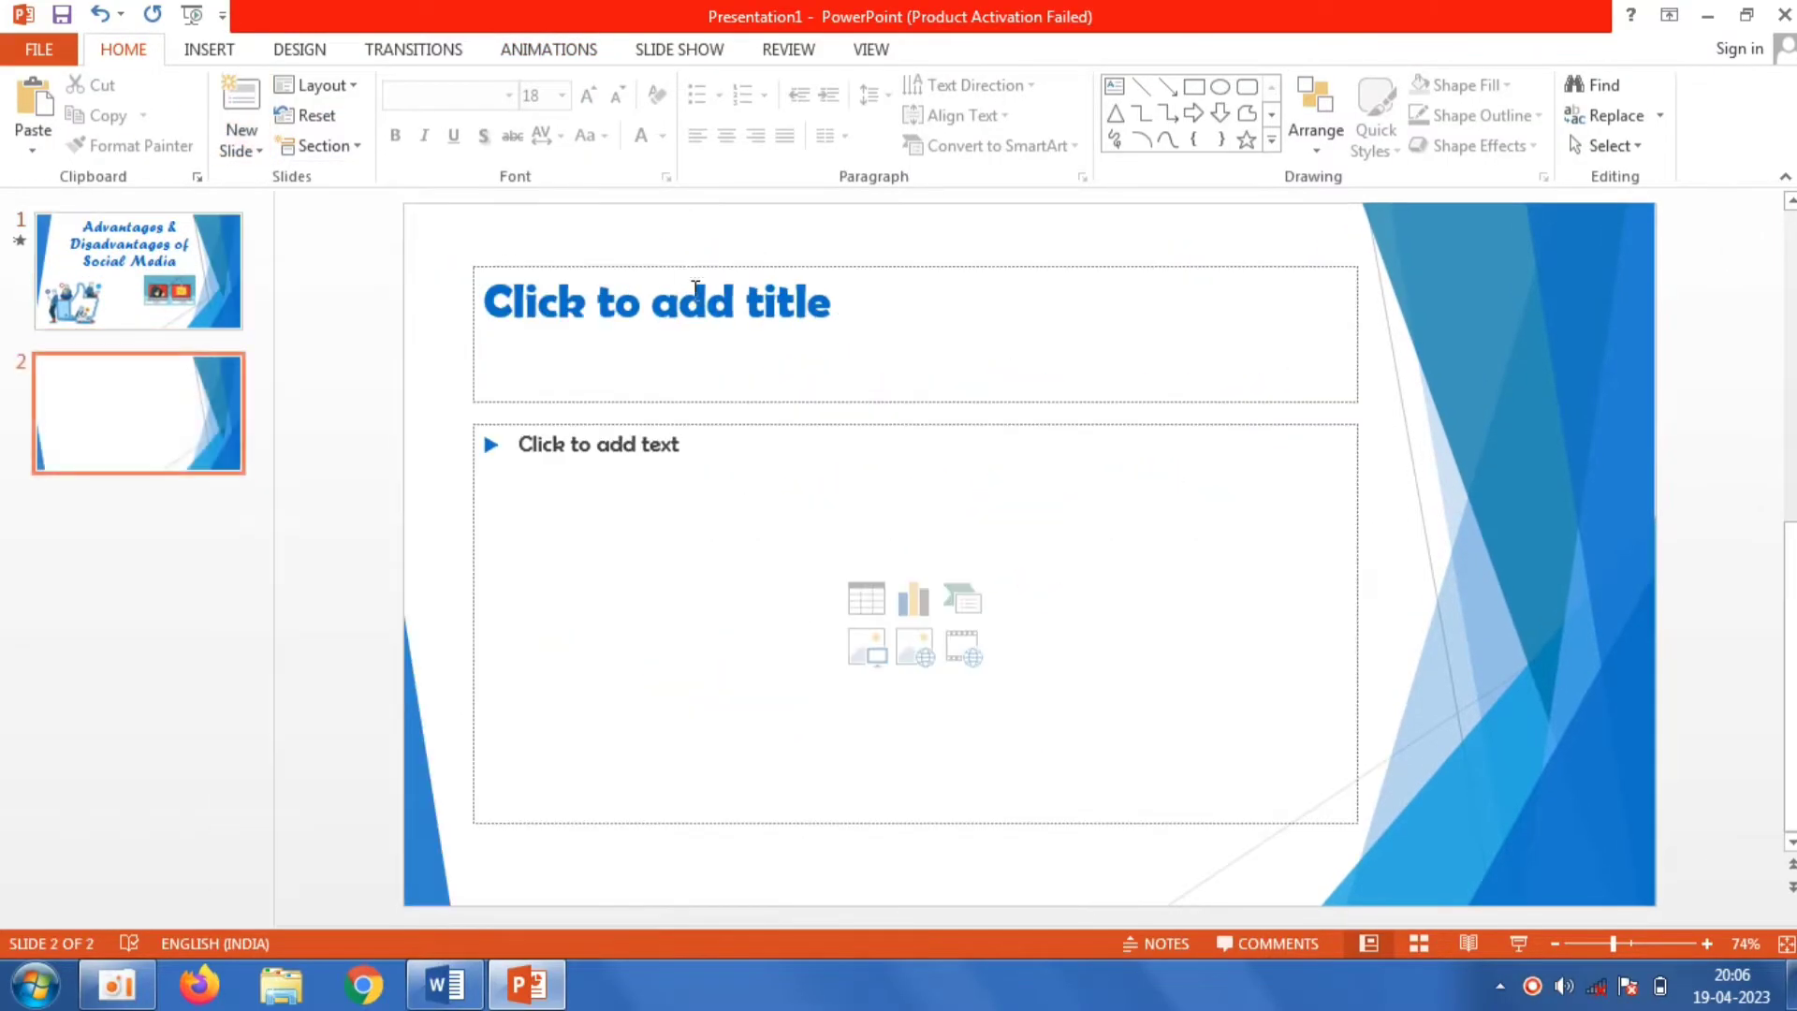
Step: Copy the 'Social Networking' heading from the Word document for slide 2's title
{"action": "left_click", "coordinate": [695, 287]}
{"action": "left_click", "coordinate": [444, 984]}
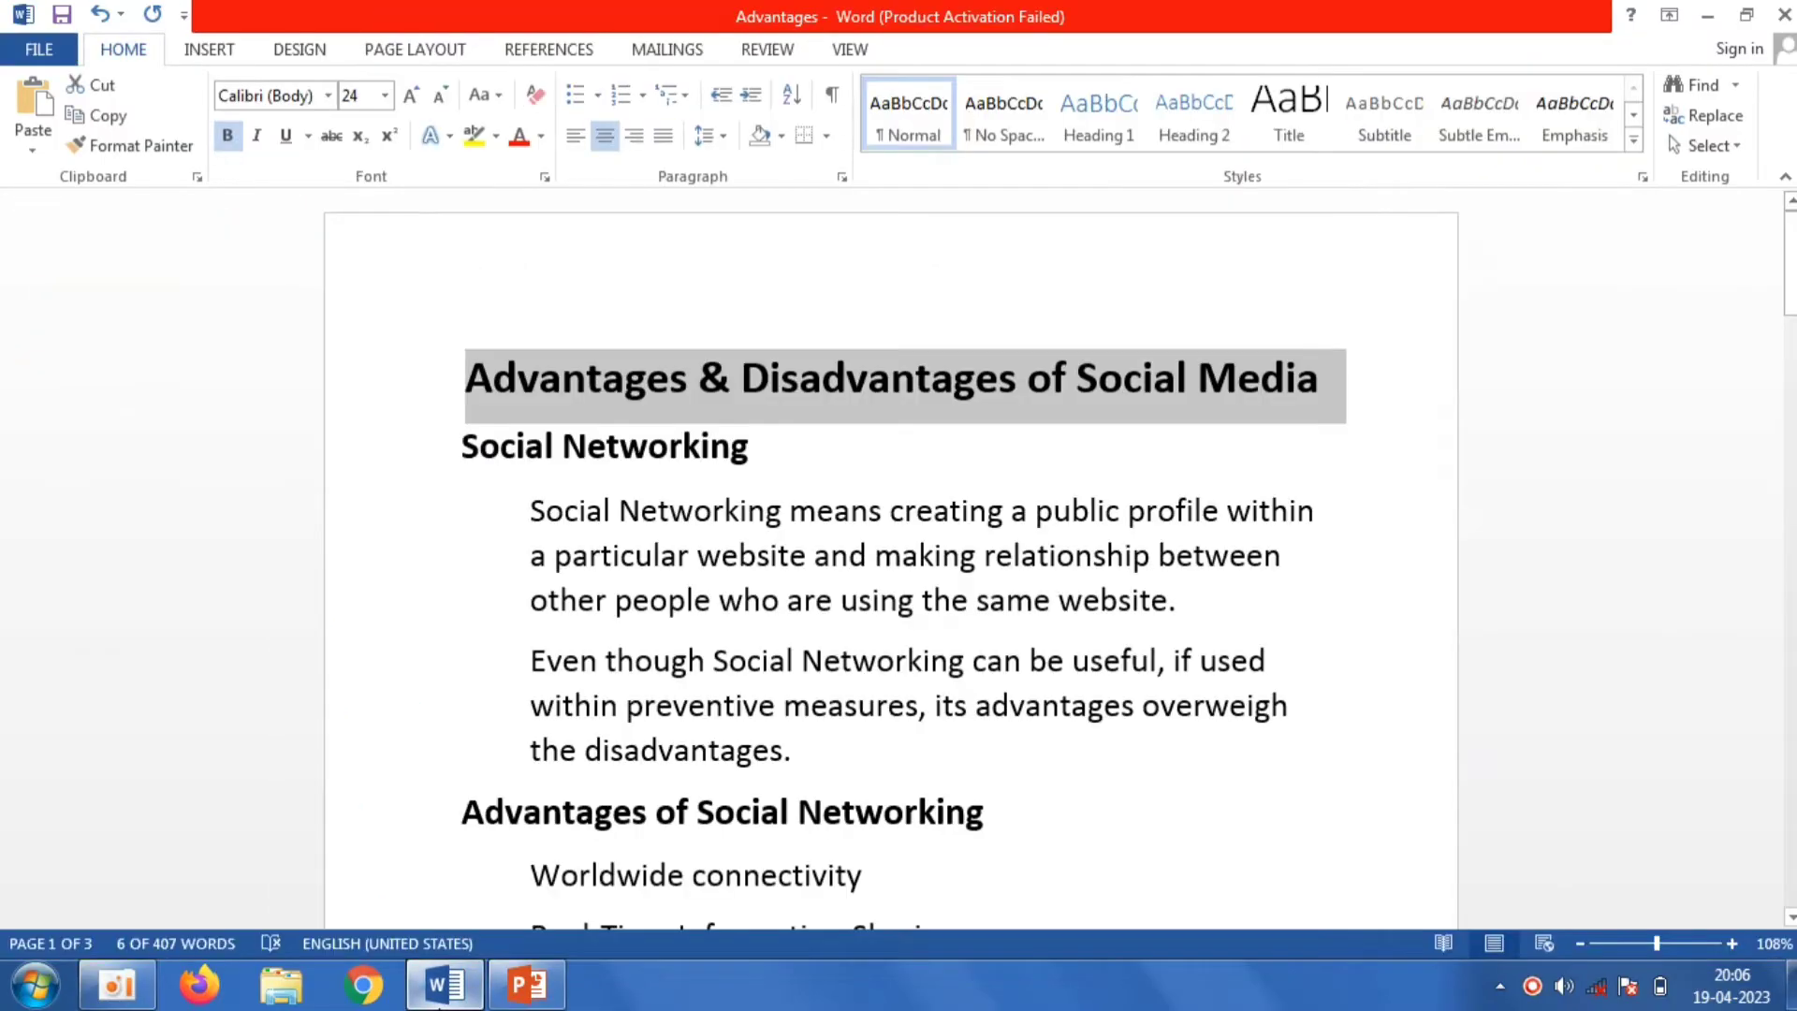
{"action": "left_click", "coordinate": [751, 447]}
{"action": "left_click_drag", "start_coordinate": [750, 447], "coordinate": [496, 473]}
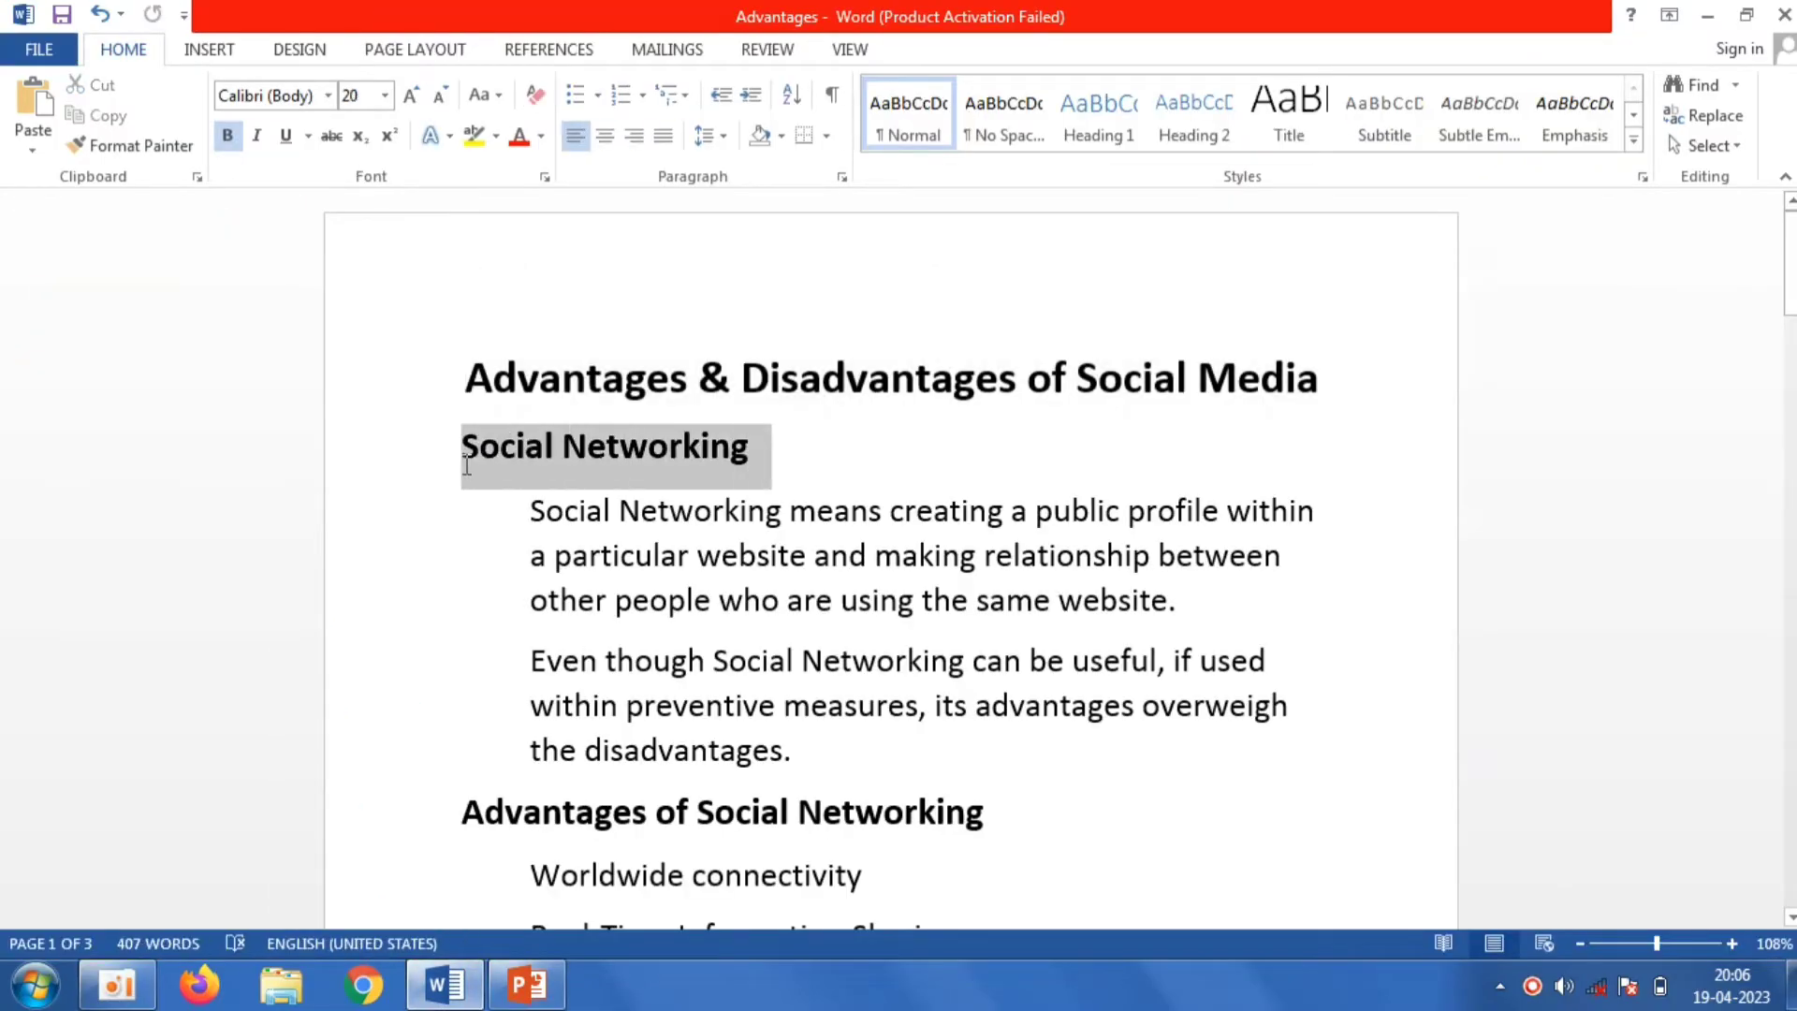
{"action": "right_click", "coordinate": [494, 471]}
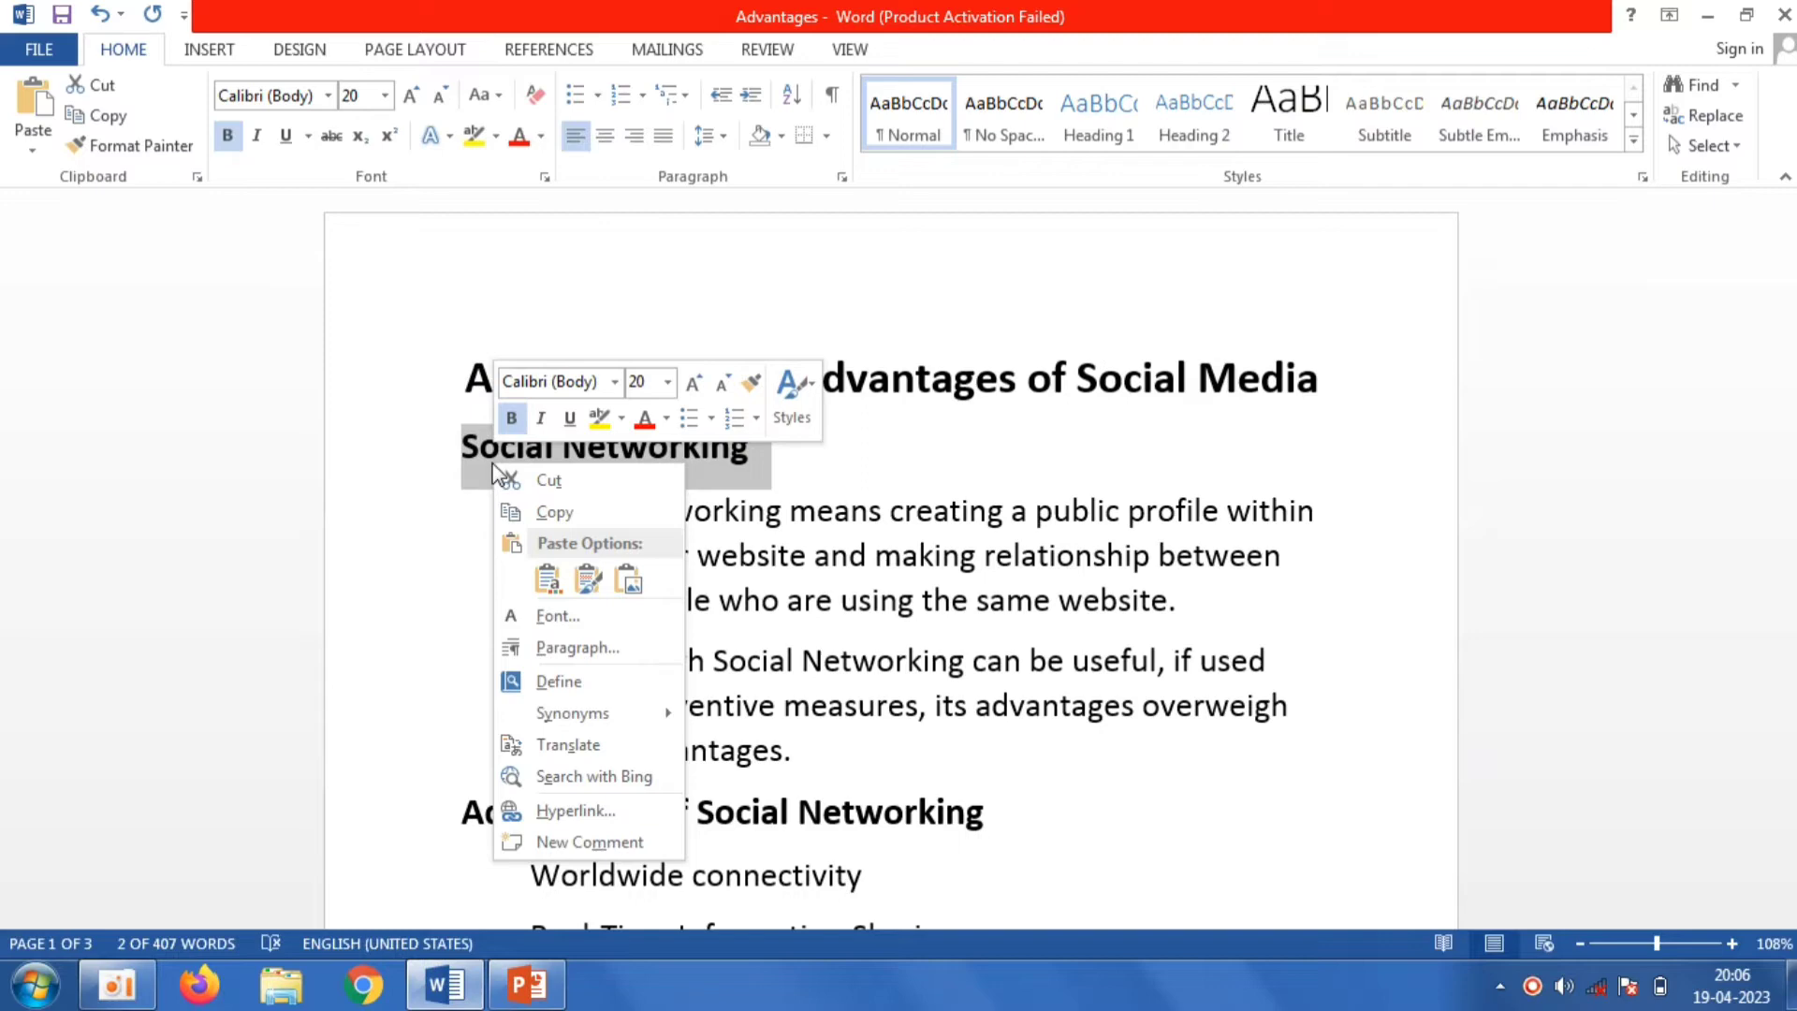
{"action": "left_click", "coordinate": [543, 510]}
{"action": "left_click", "coordinate": [513, 1000]}
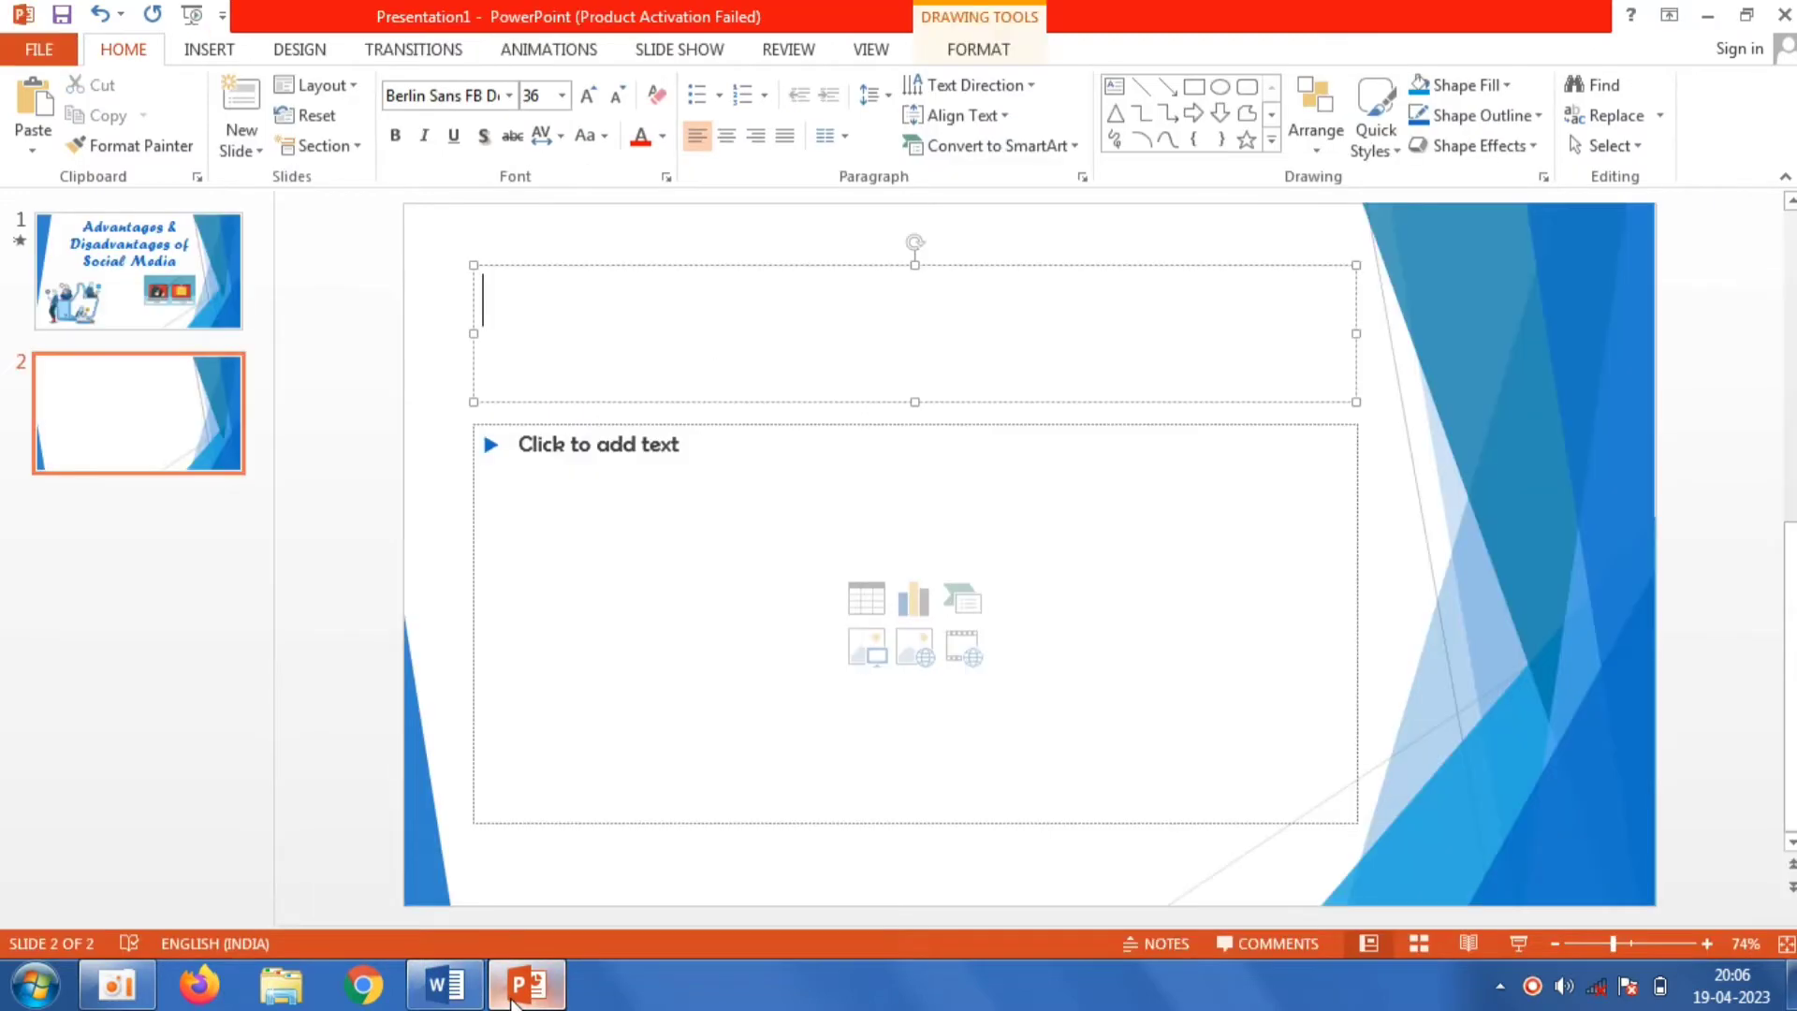
Step: Paste 'Social Networking' as plain text into slide 2's title and set it to 48 pt
{"action": "right_click", "coordinate": [602, 319]}
{"action": "left_click", "coordinate": [774, 429]}
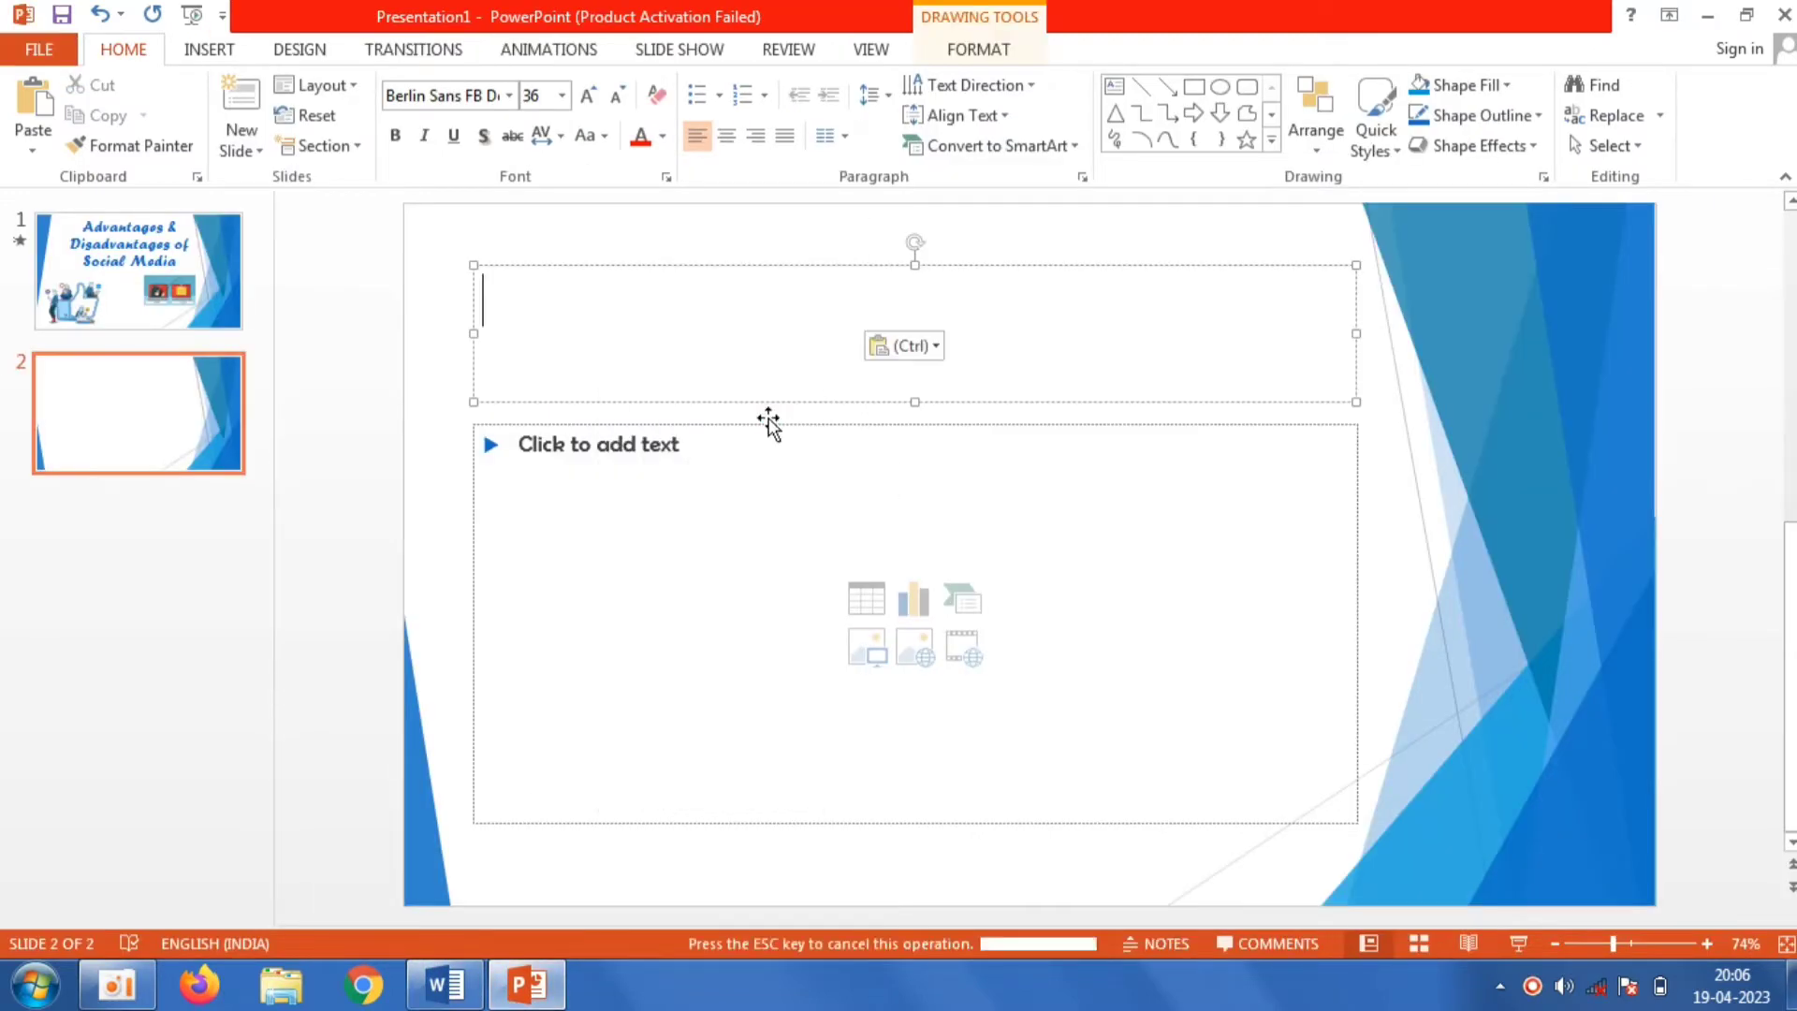
{"action": "left_click_drag", "start_coordinate": [928, 292], "coordinate": [477, 304]}
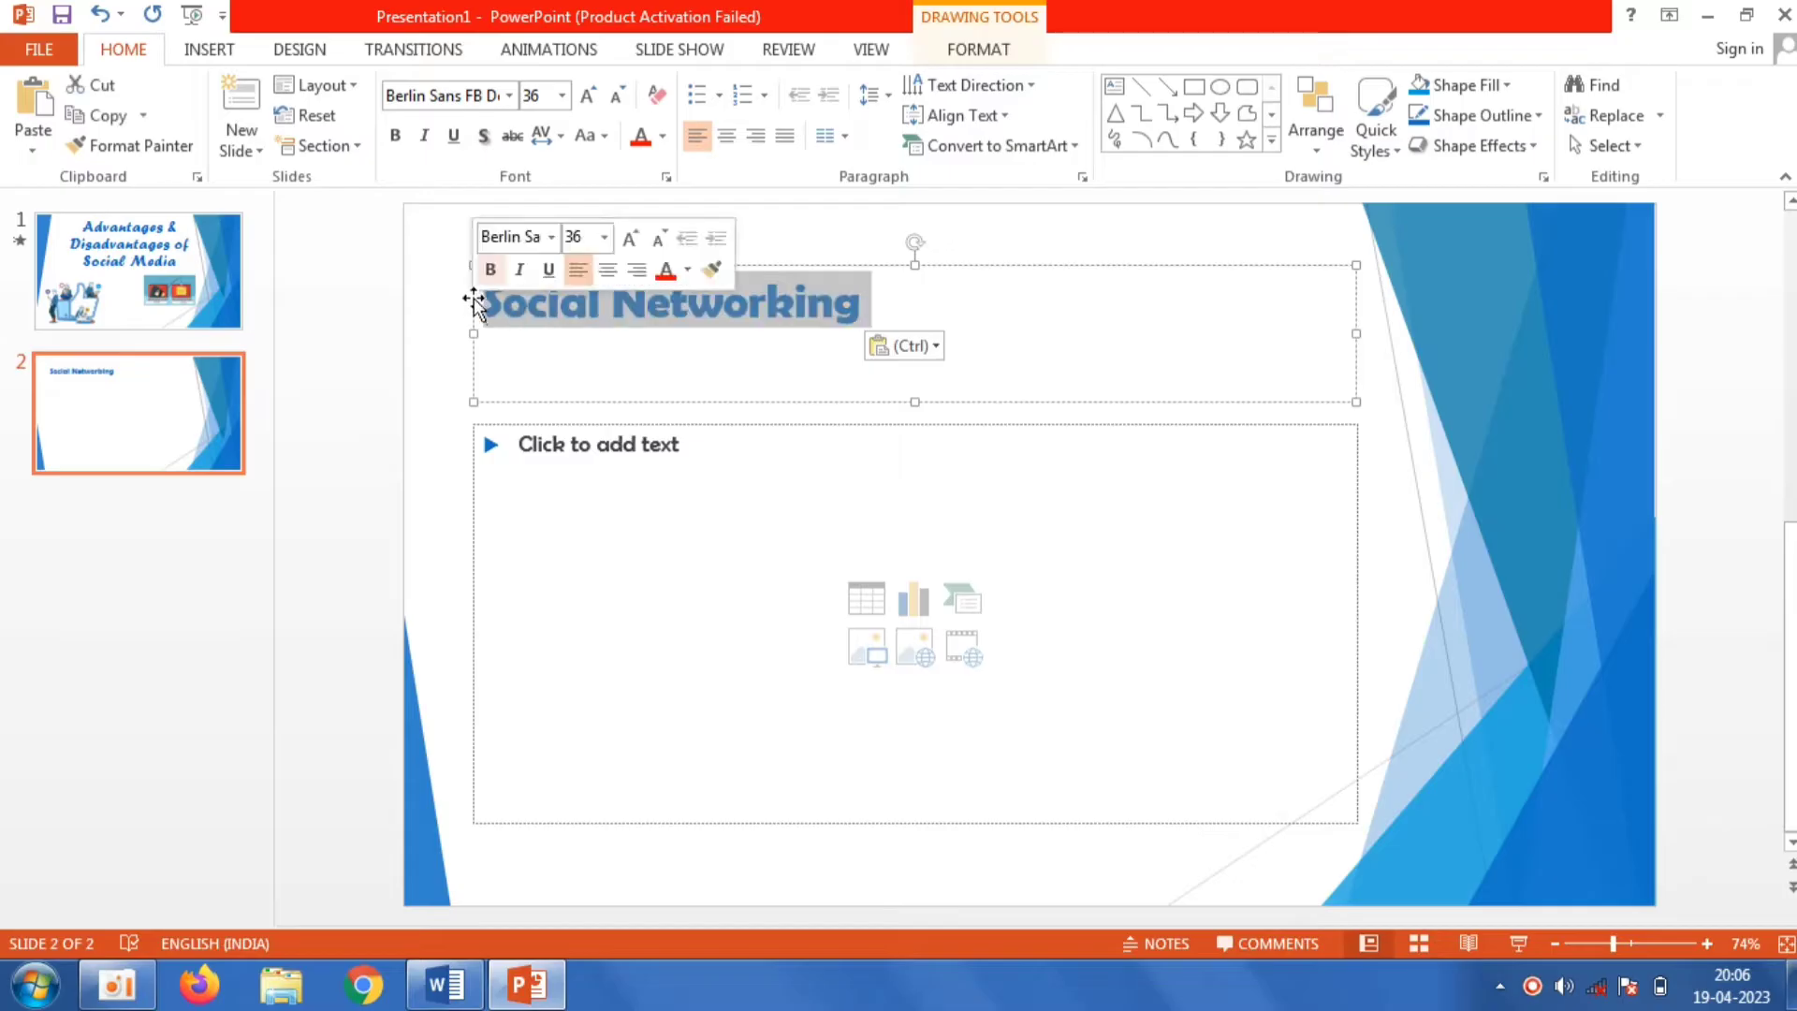
{"action": "left_click", "coordinate": [565, 95]}
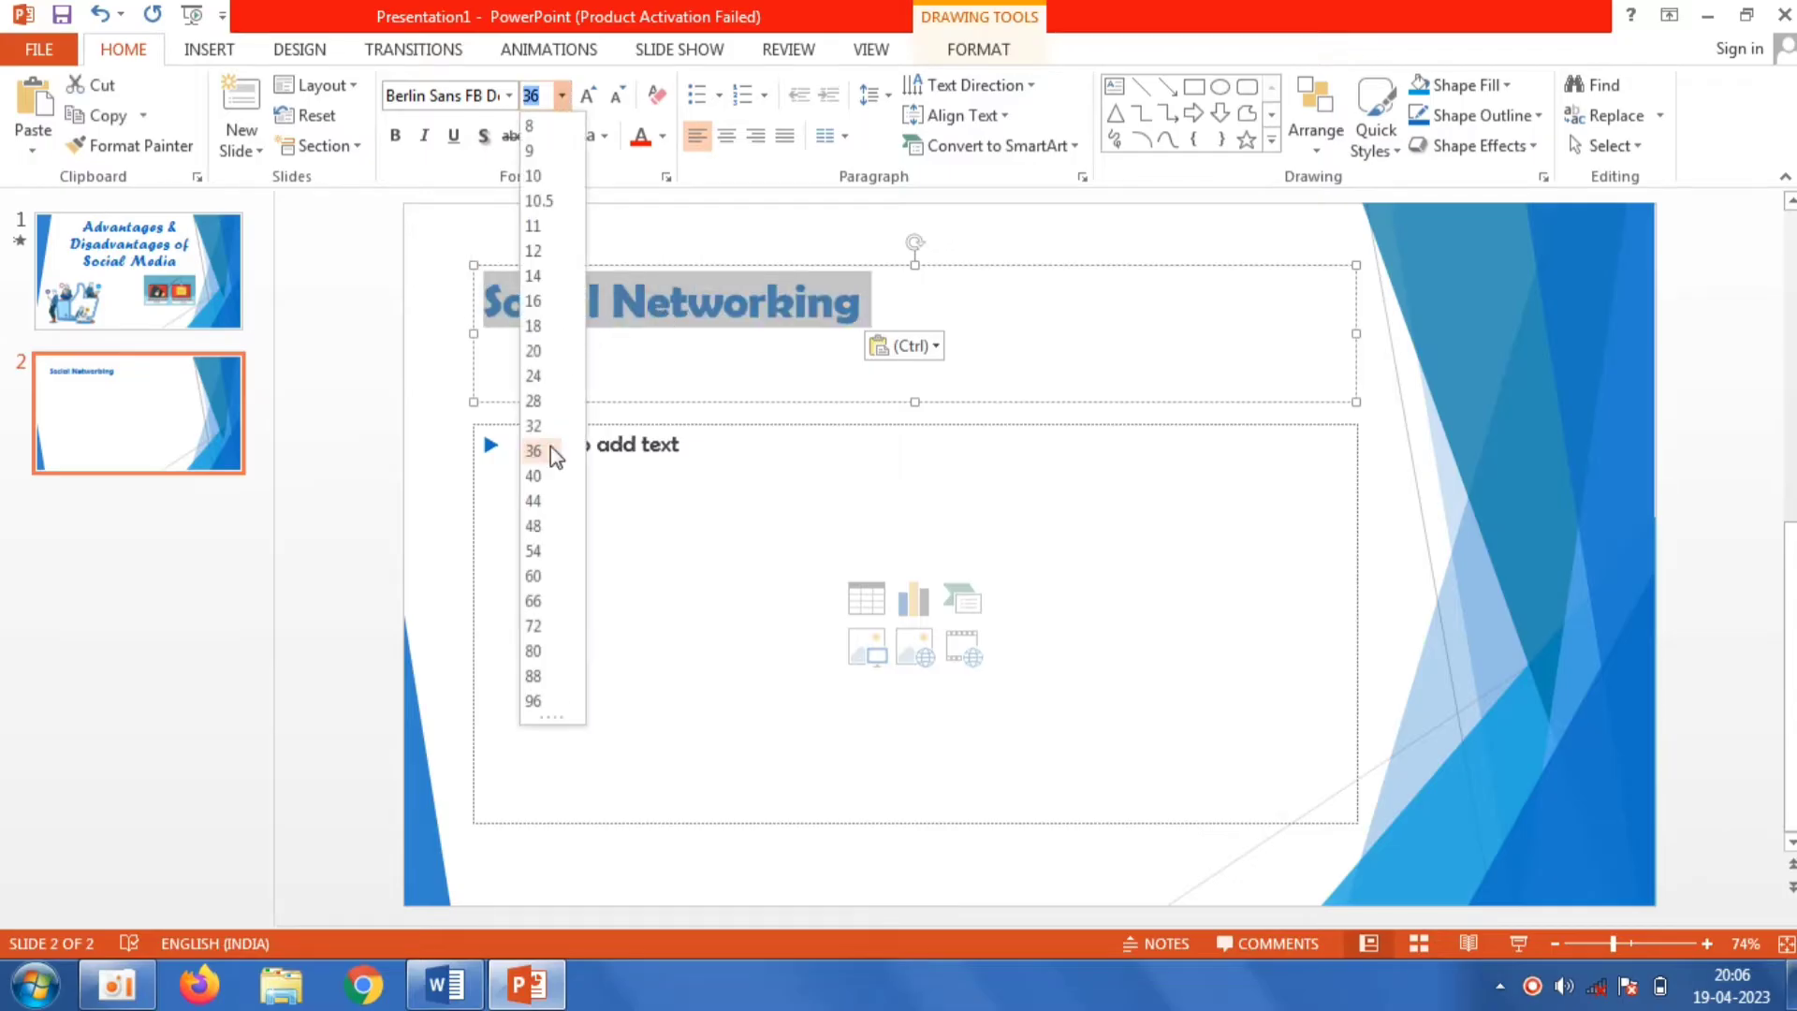
{"action": "left_click", "coordinate": [534, 526]}
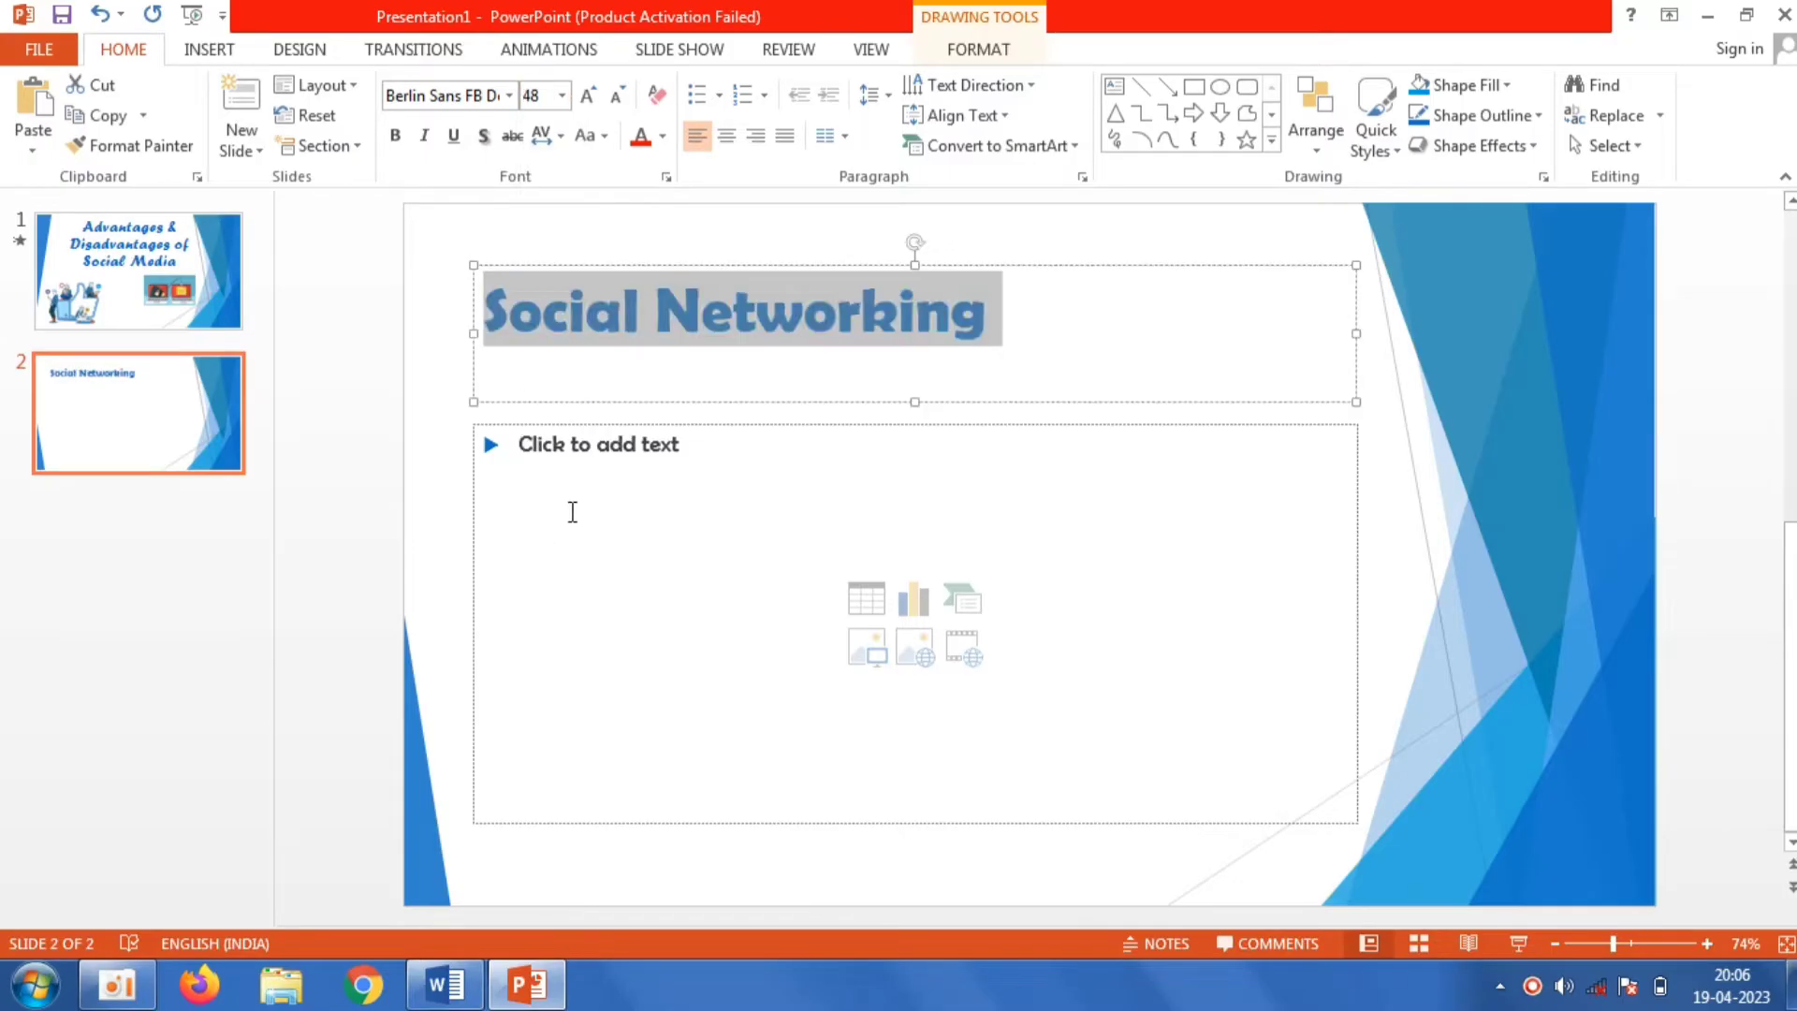
Step: Copy the two Social Networking body paragraphs from the Word document
{"action": "left_click", "coordinate": [572, 511]}
{"action": "left_click", "coordinate": [442, 1001]}
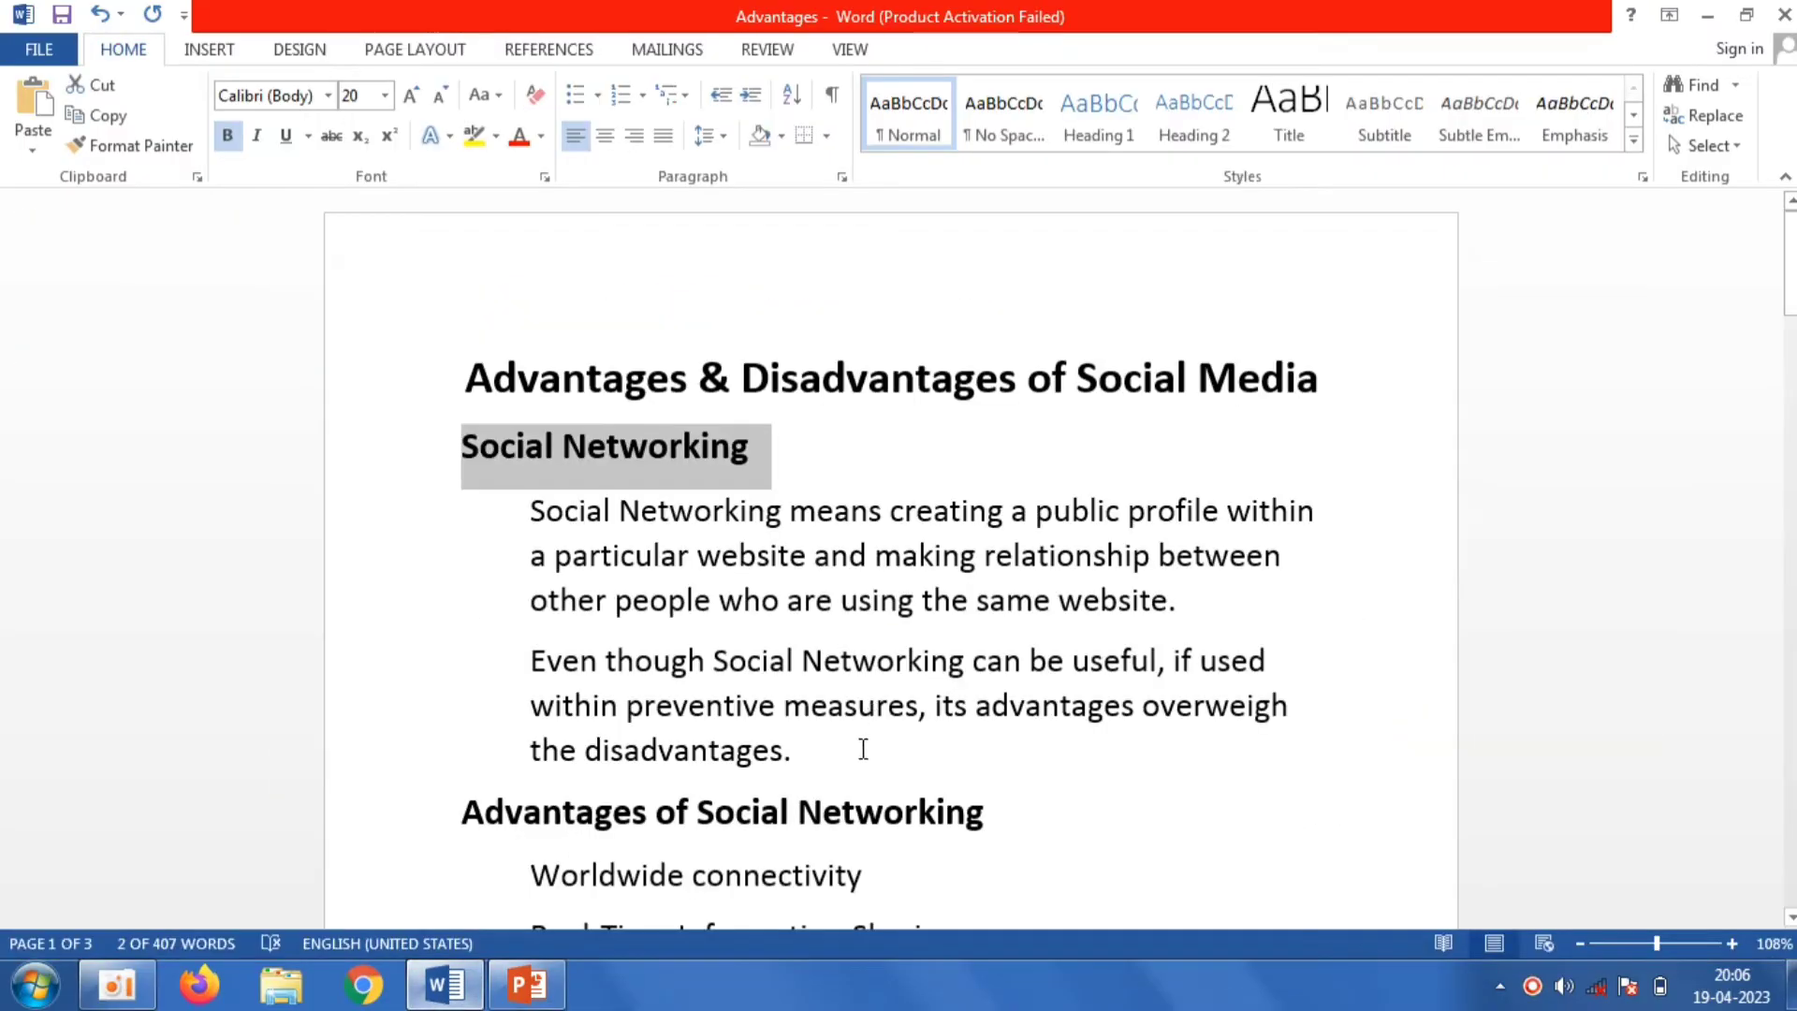
{"action": "left_click_drag", "start_coordinate": [834, 756], "coordinate": [540, 515]}
{"action": "key", "text": "ctrl+c"}
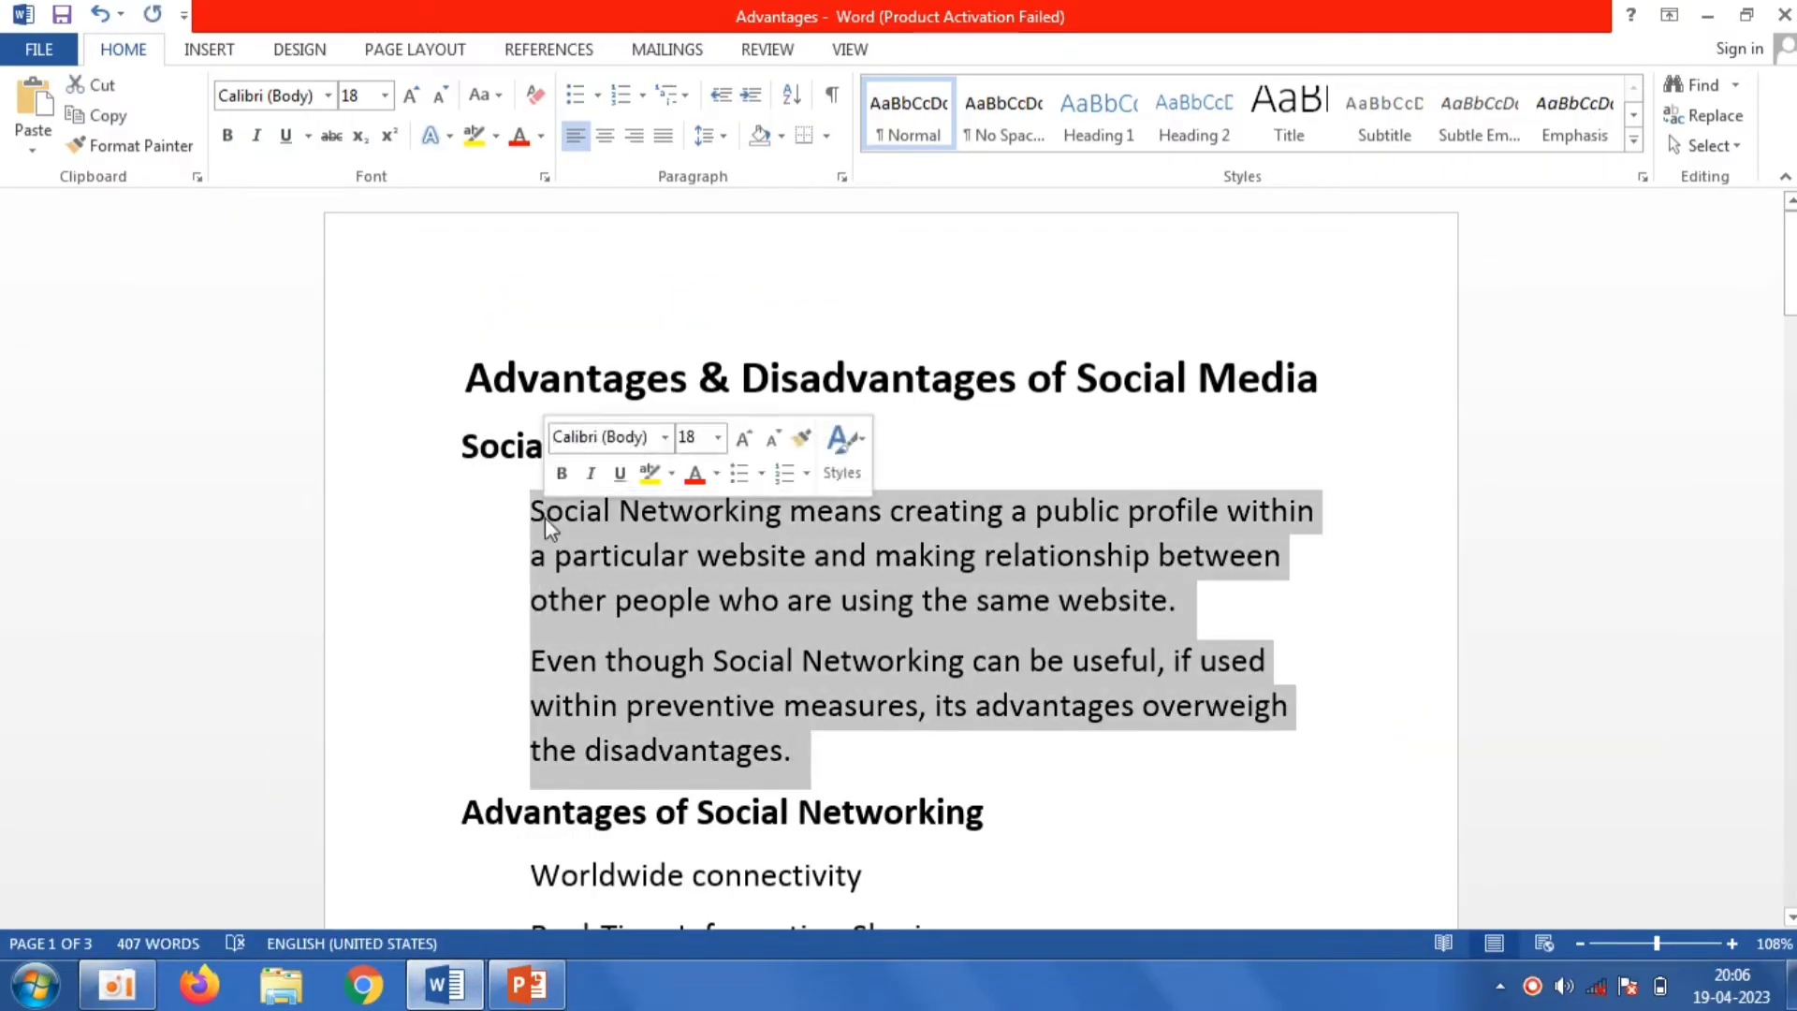
{"action": "right_click", "coordinate": [588, 585]}
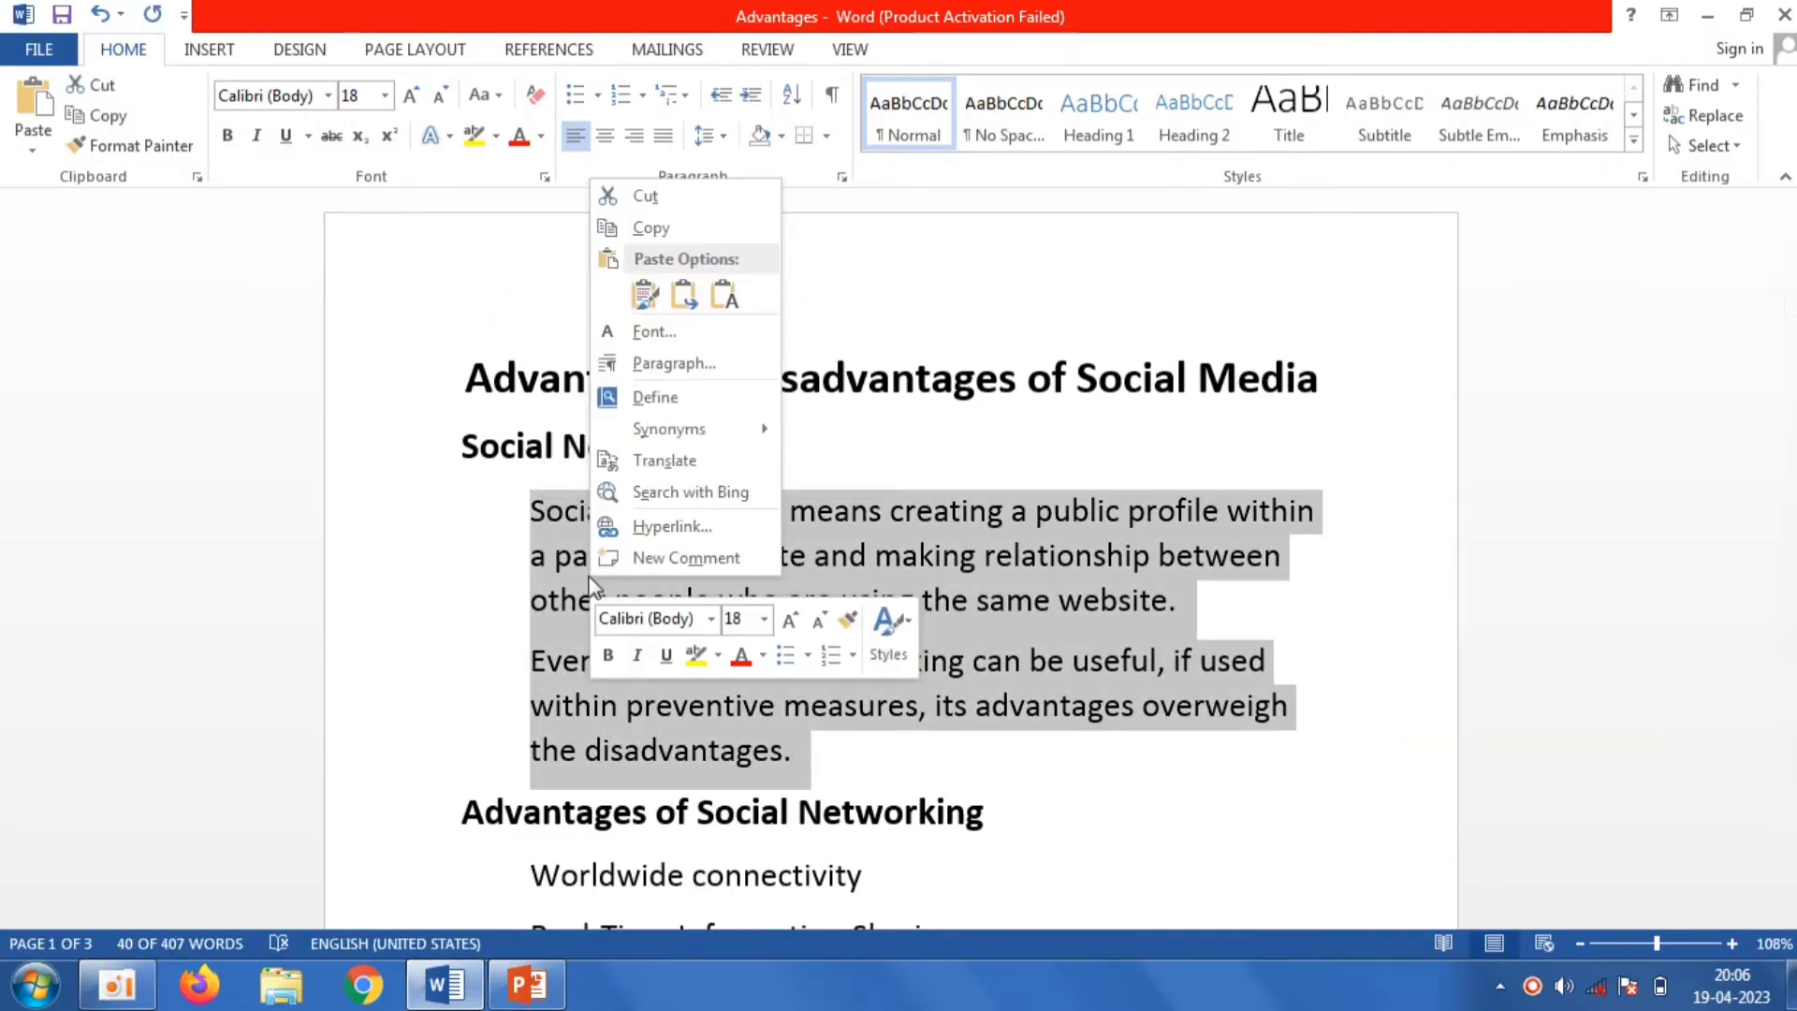
{"action": "left_click", "coordinate": [655, 228]}
Step: Choose small bullets and paste the two paragraphs as text only into the content box
{"action": "mouse_move", "coordinate": [526, 986]}
{"action": "left_click", "coordinate": [547, 997]}
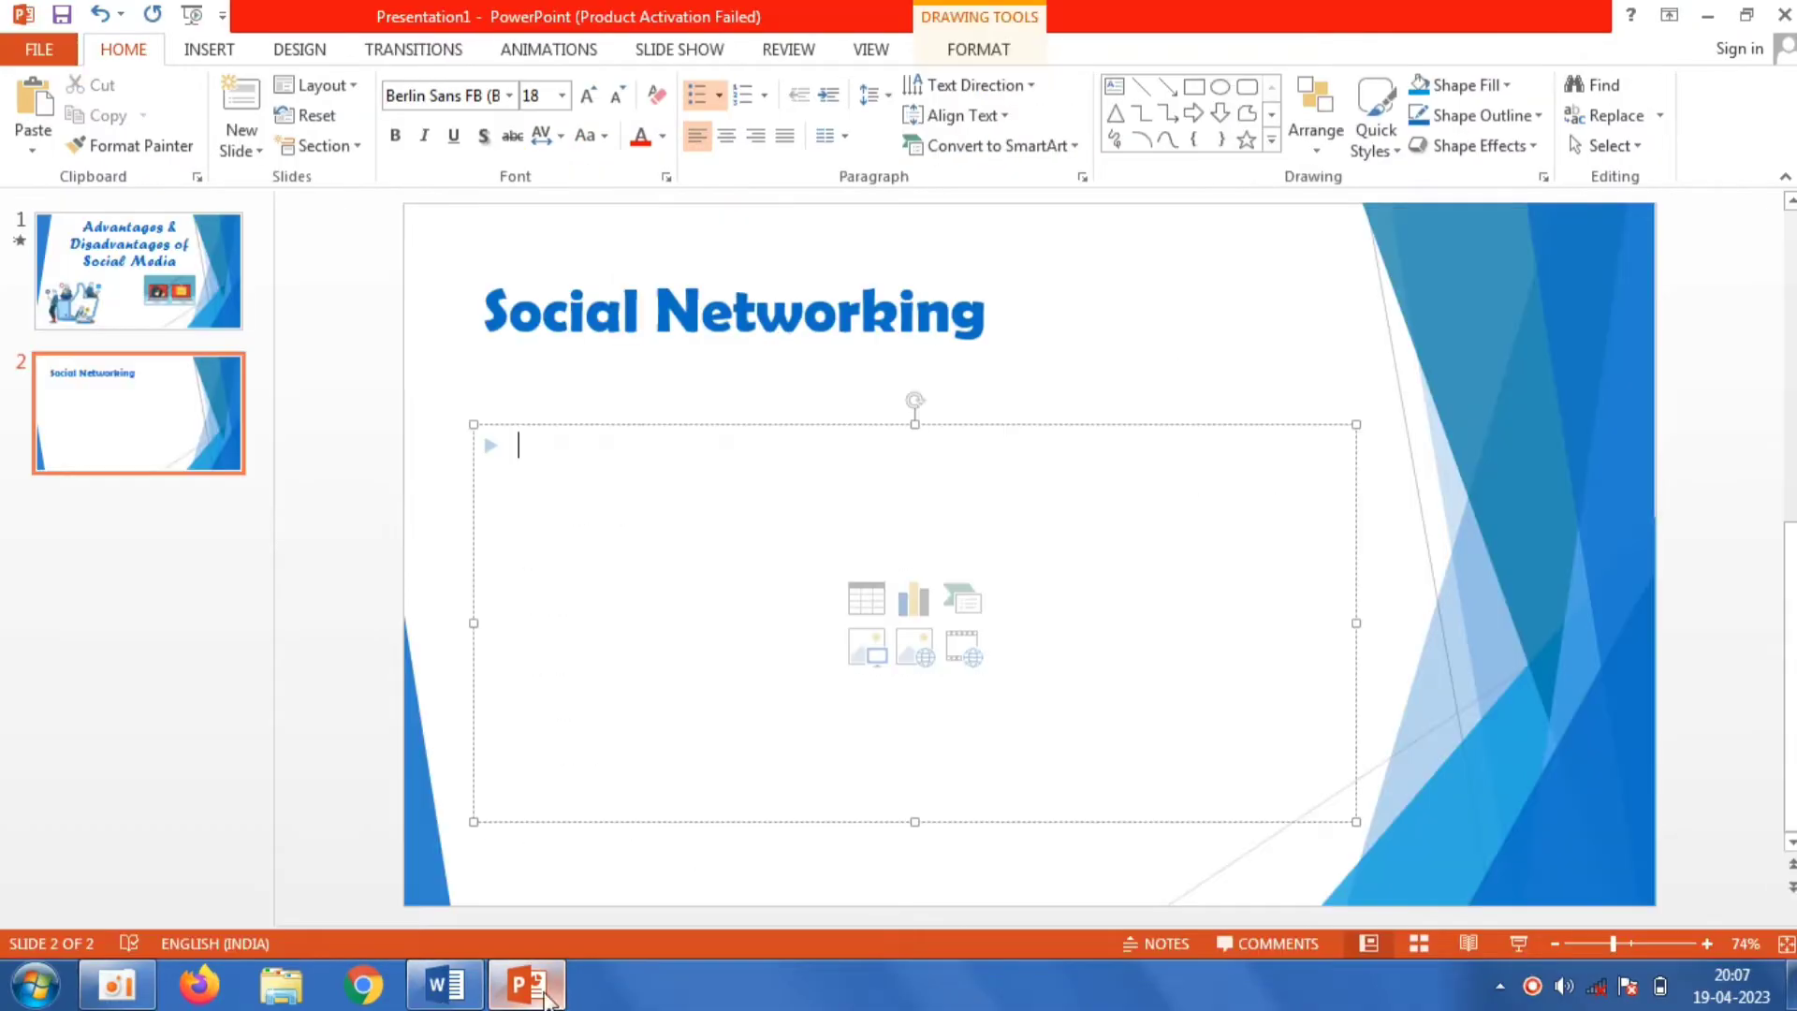
{"action": "left_click", "coordinate": [721, 103]}
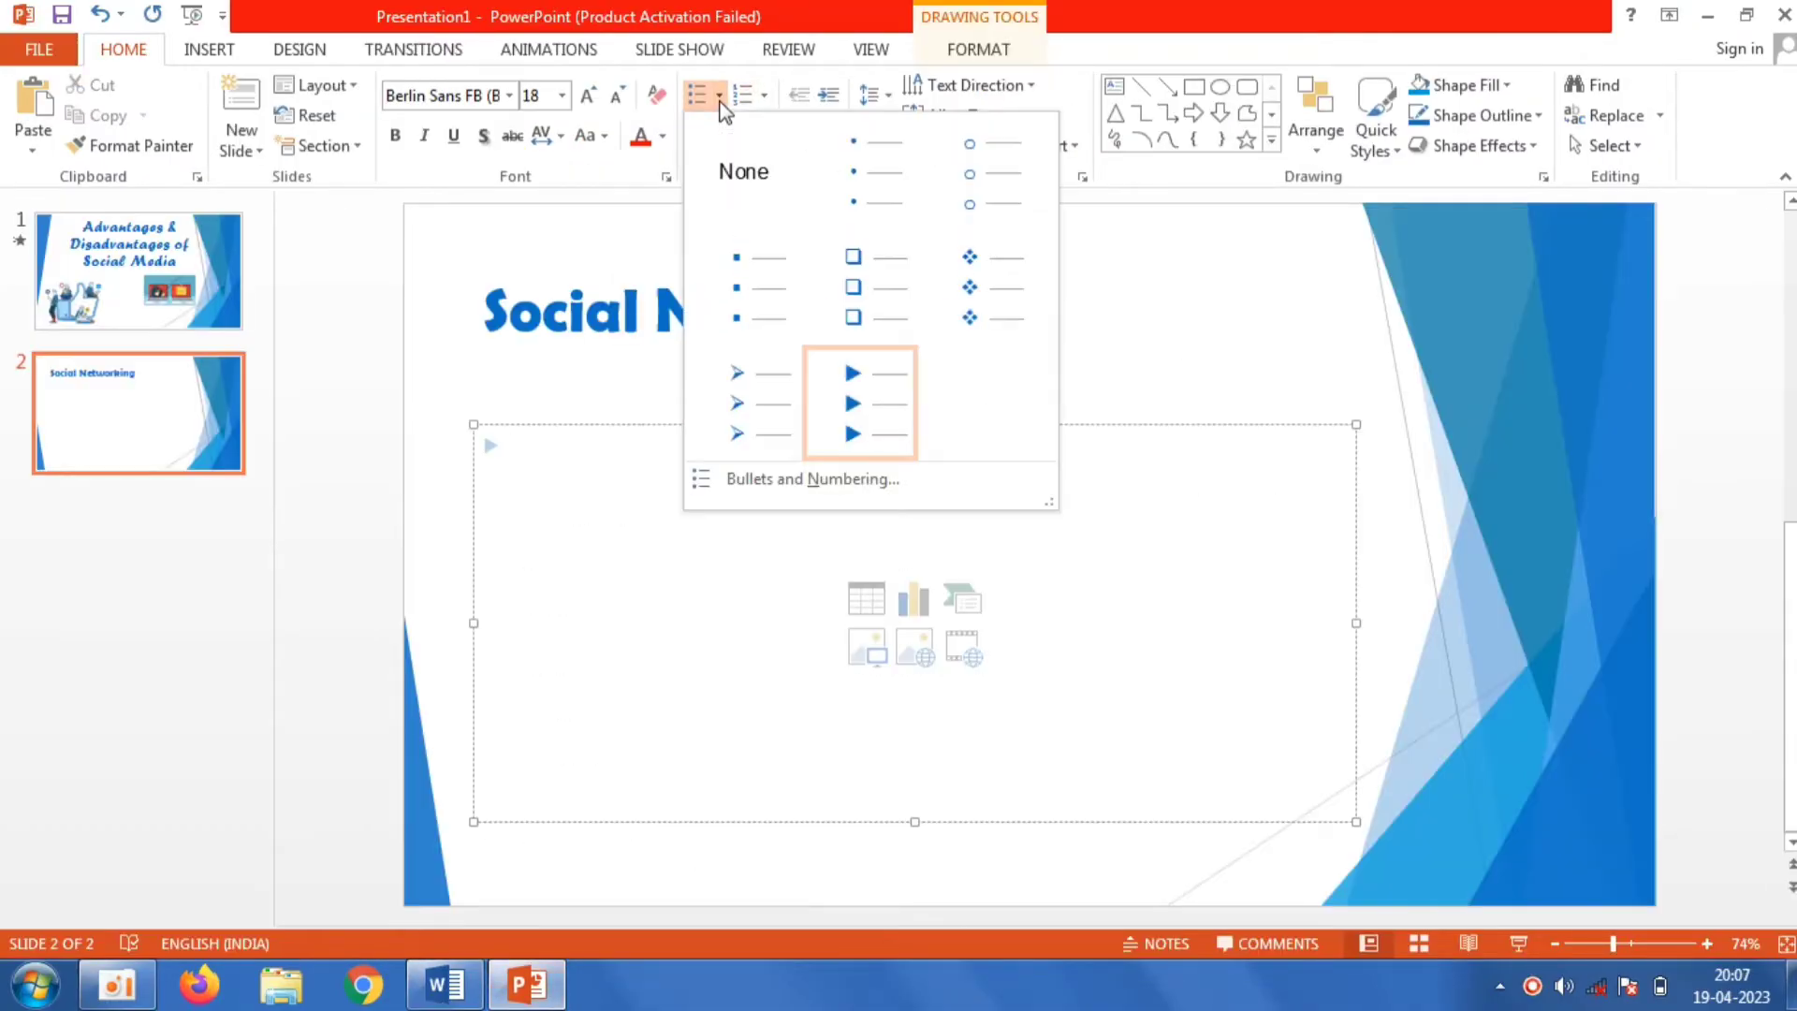
{"action": "left_click", "coordinate": [756, 310]}
{"action": "right_click", "coordinate": [600, 450]}
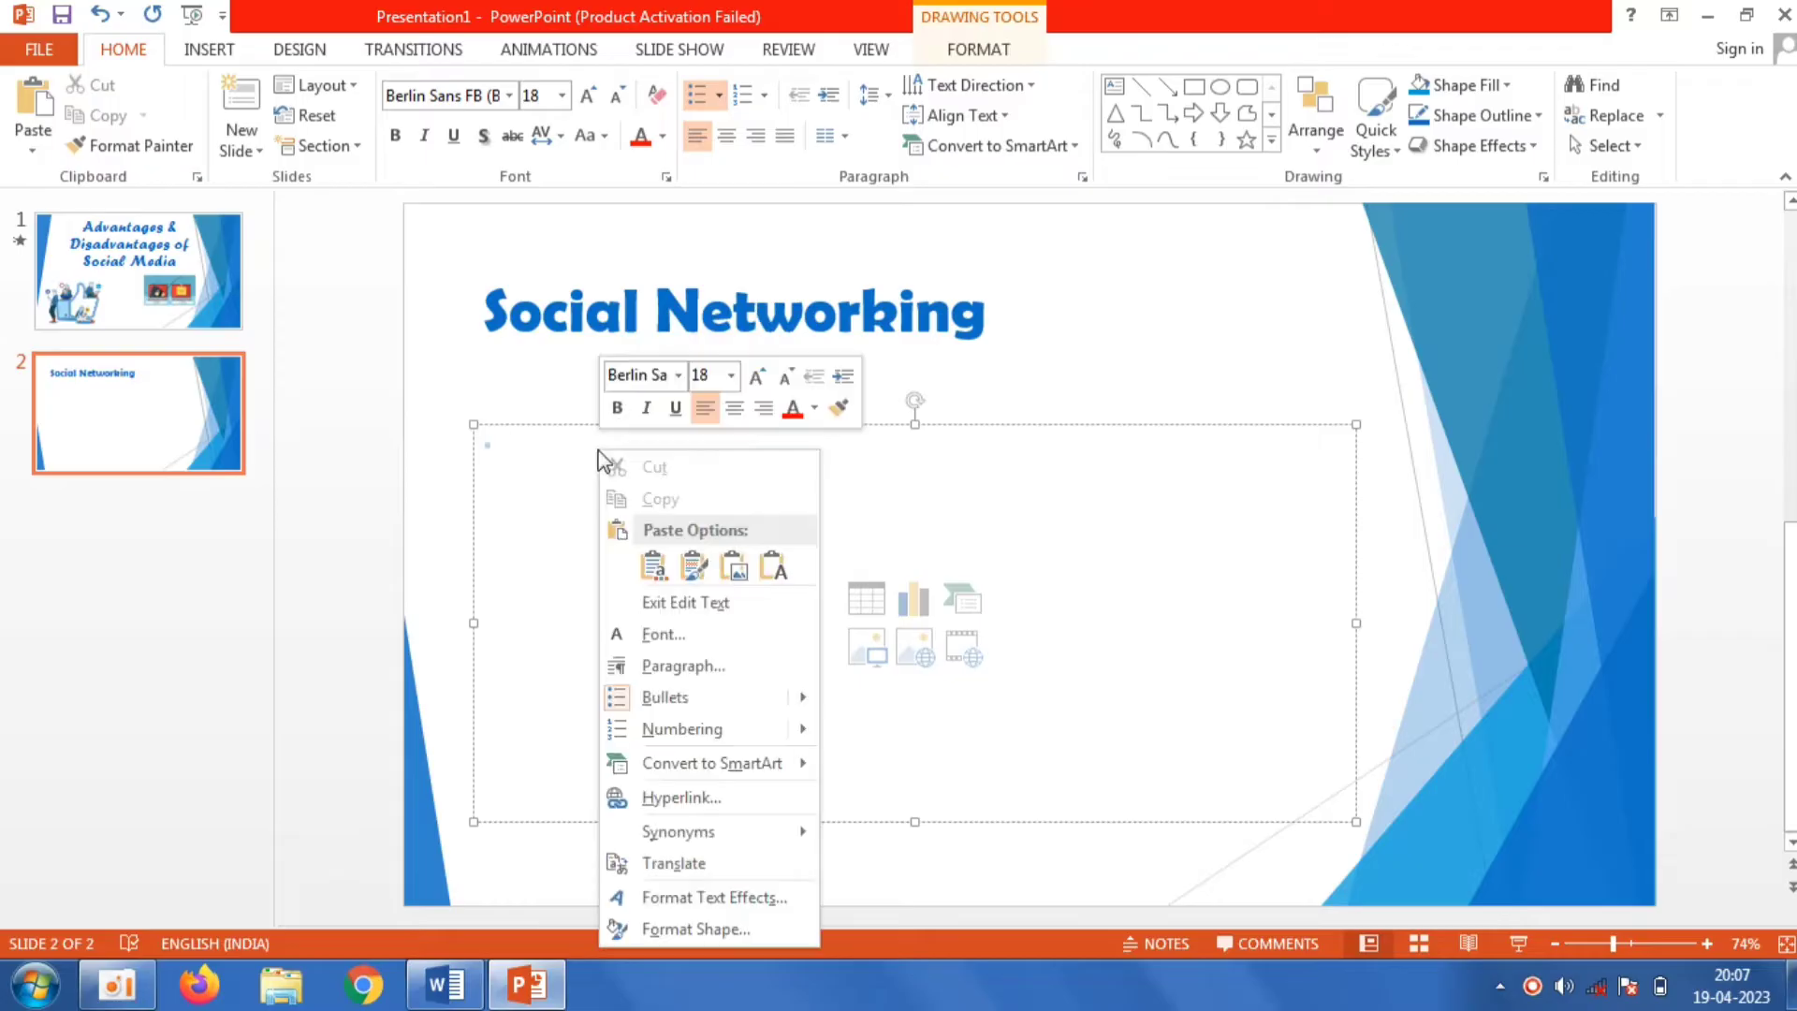
{"action": "left_click", "coordinate": [777, 565]}
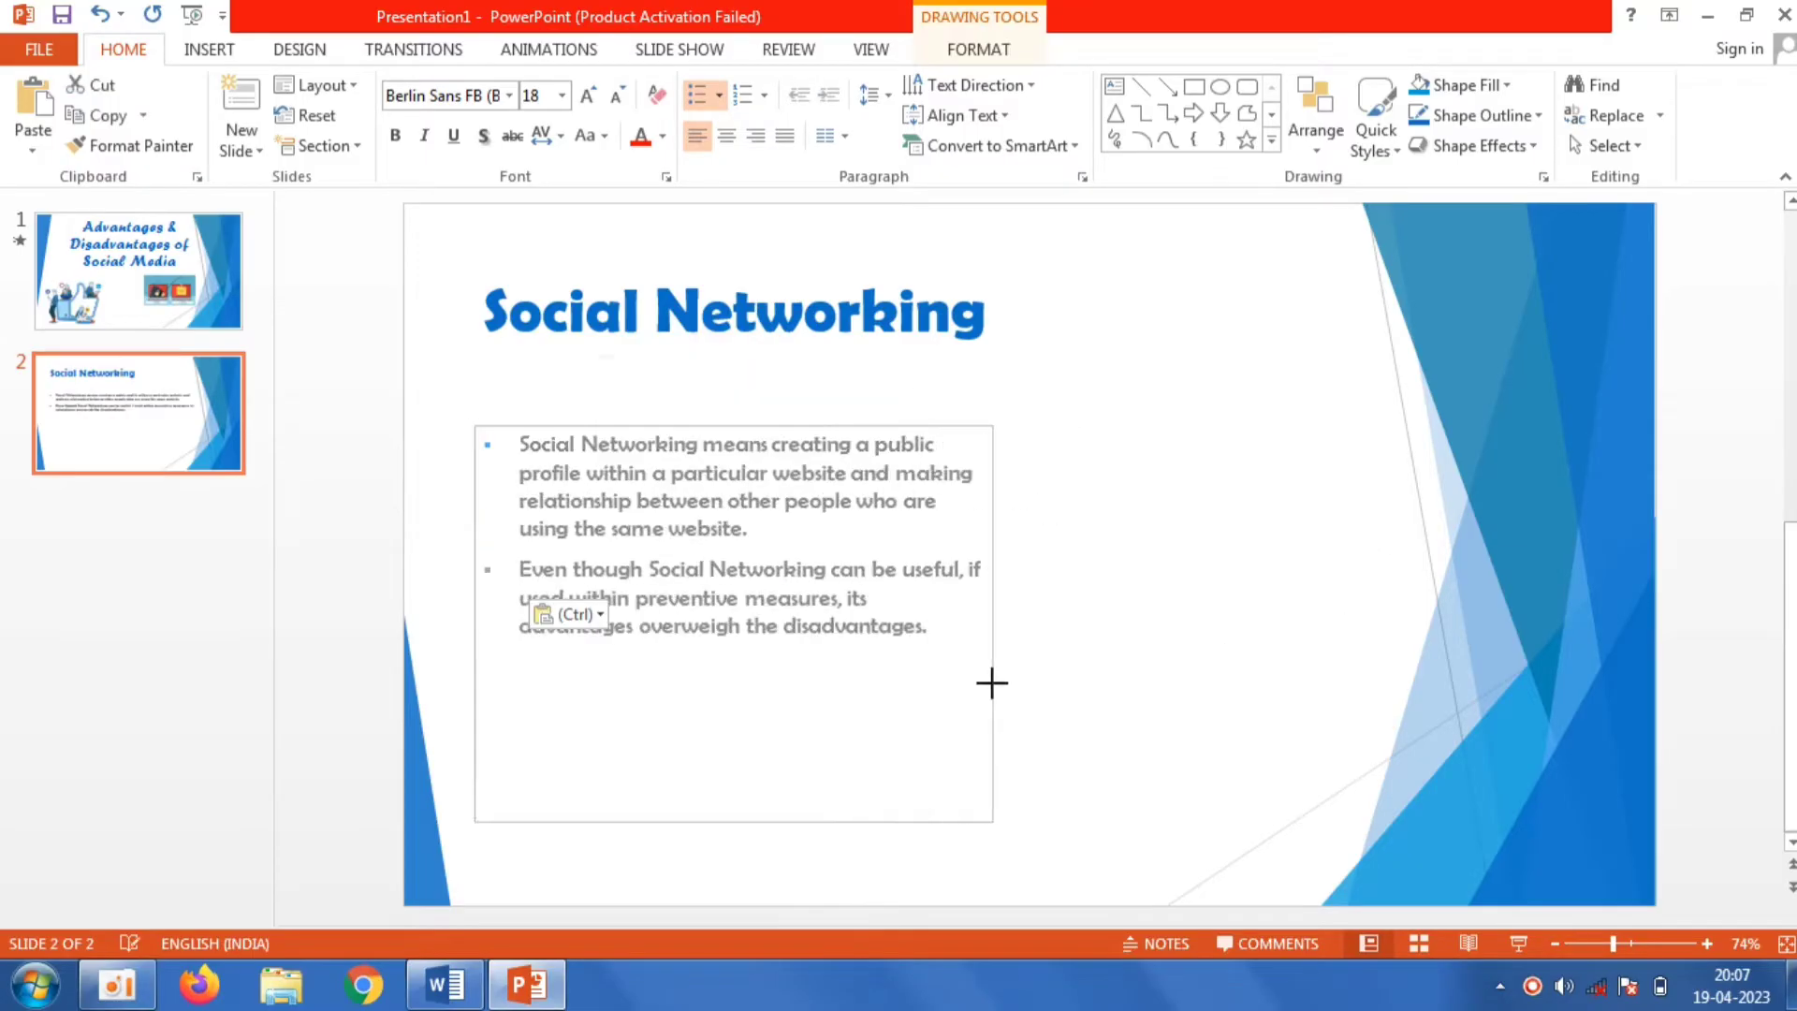
Step: Set the bullet text to 24 pt and narrow the content box so it rewraps
{"action": "left_click_drag", "start_coordinate": [1356, 620], "coordinate": [1042, 665]}
{"action": "left_click", "coordinate": [913, 647]}
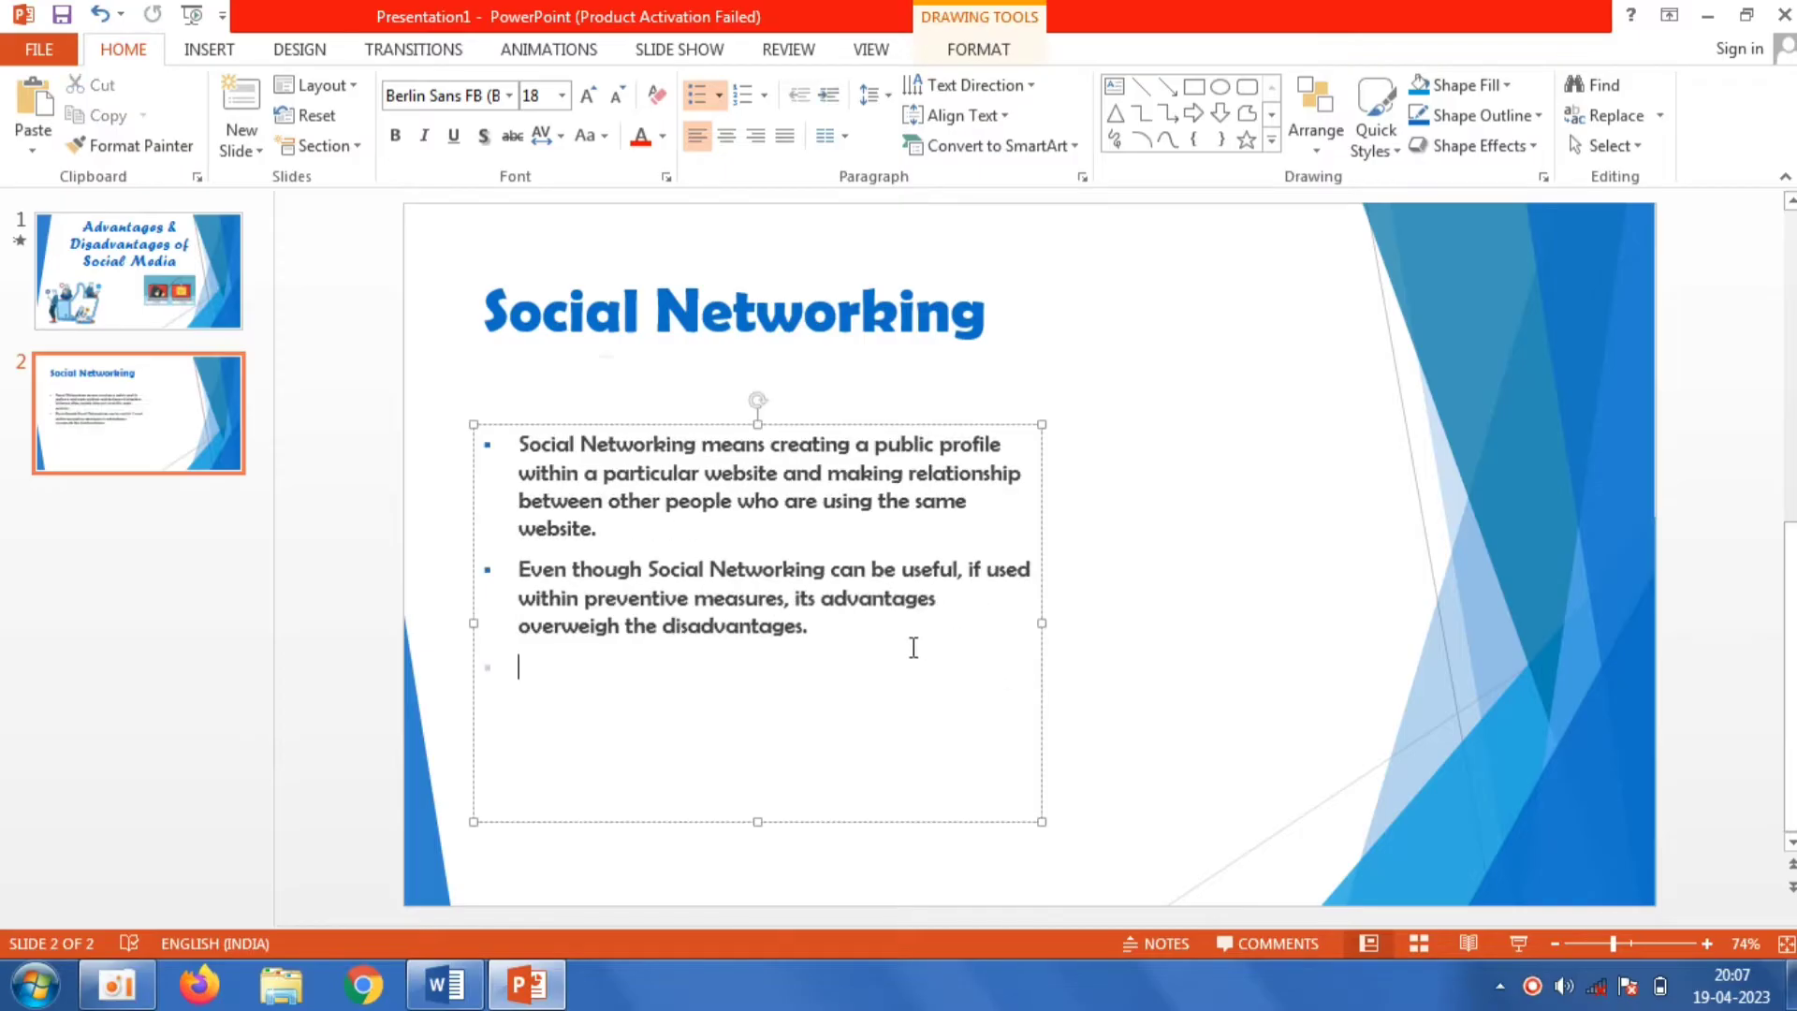
{"action": "left_click_drag", "start_coordinate": [837, 641], "coordinate": [521, 402]}
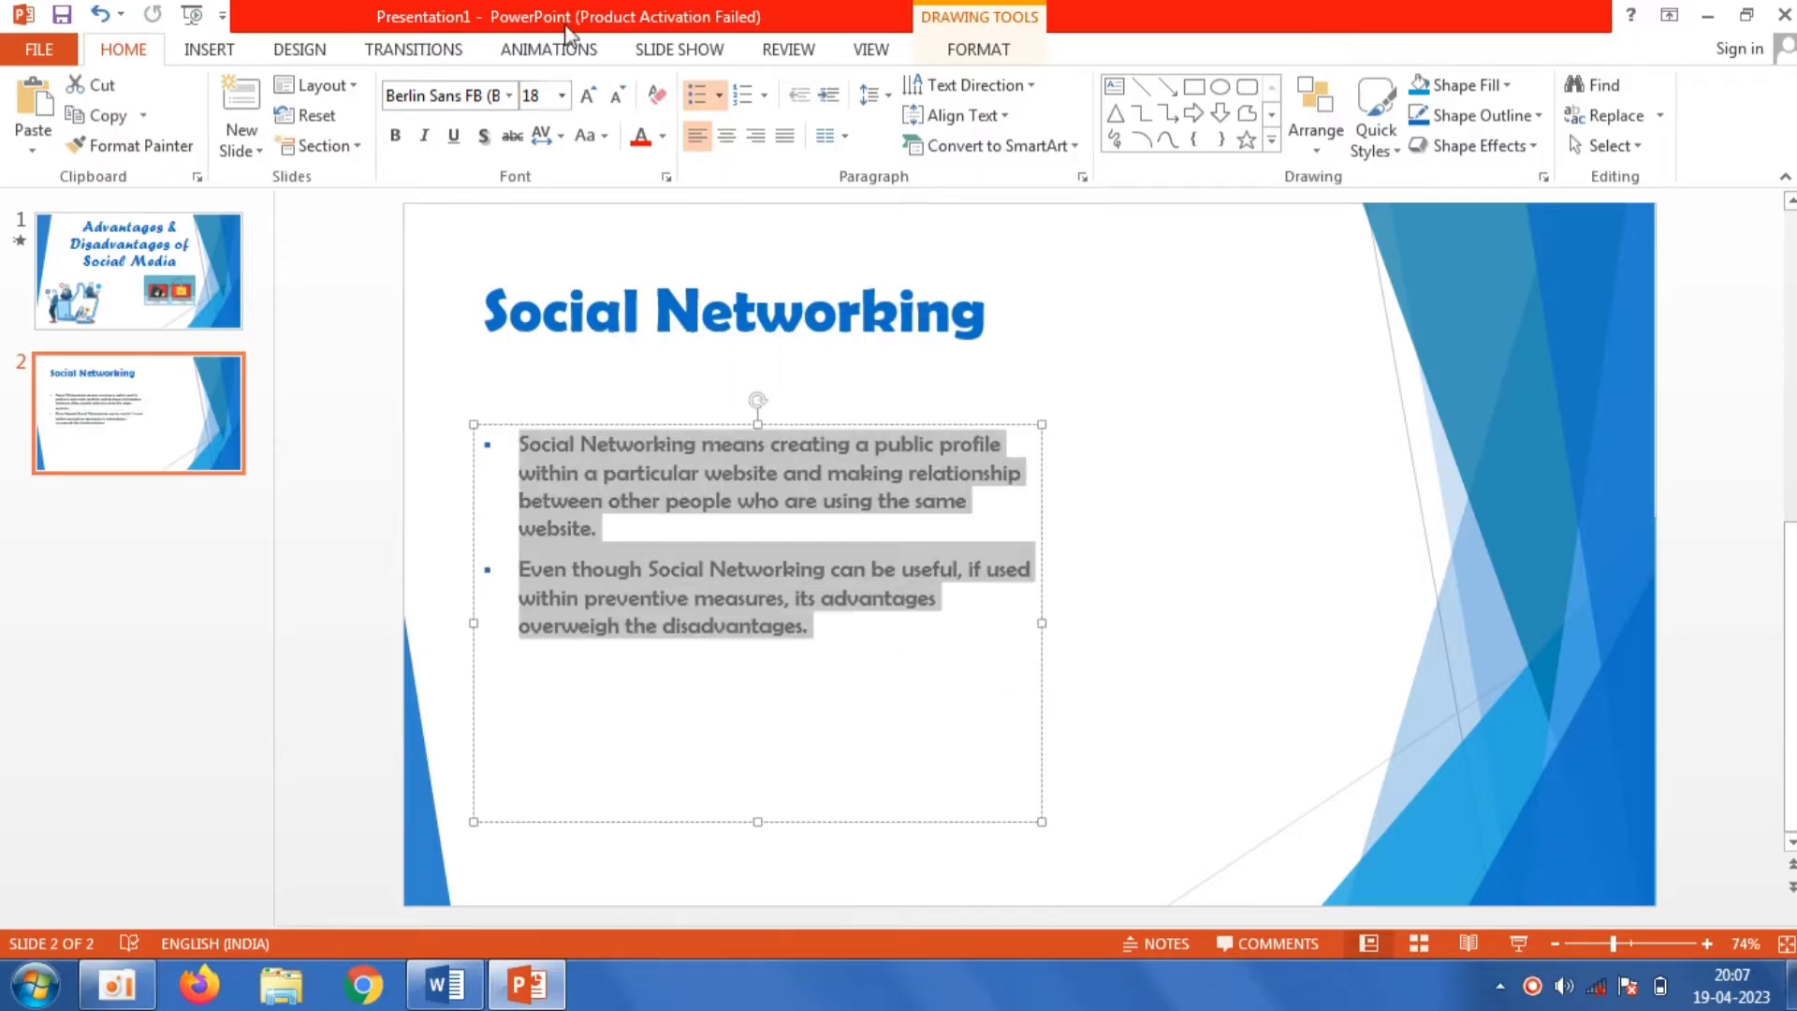
{"action": "left_click", "coordinate": [564, 94]}
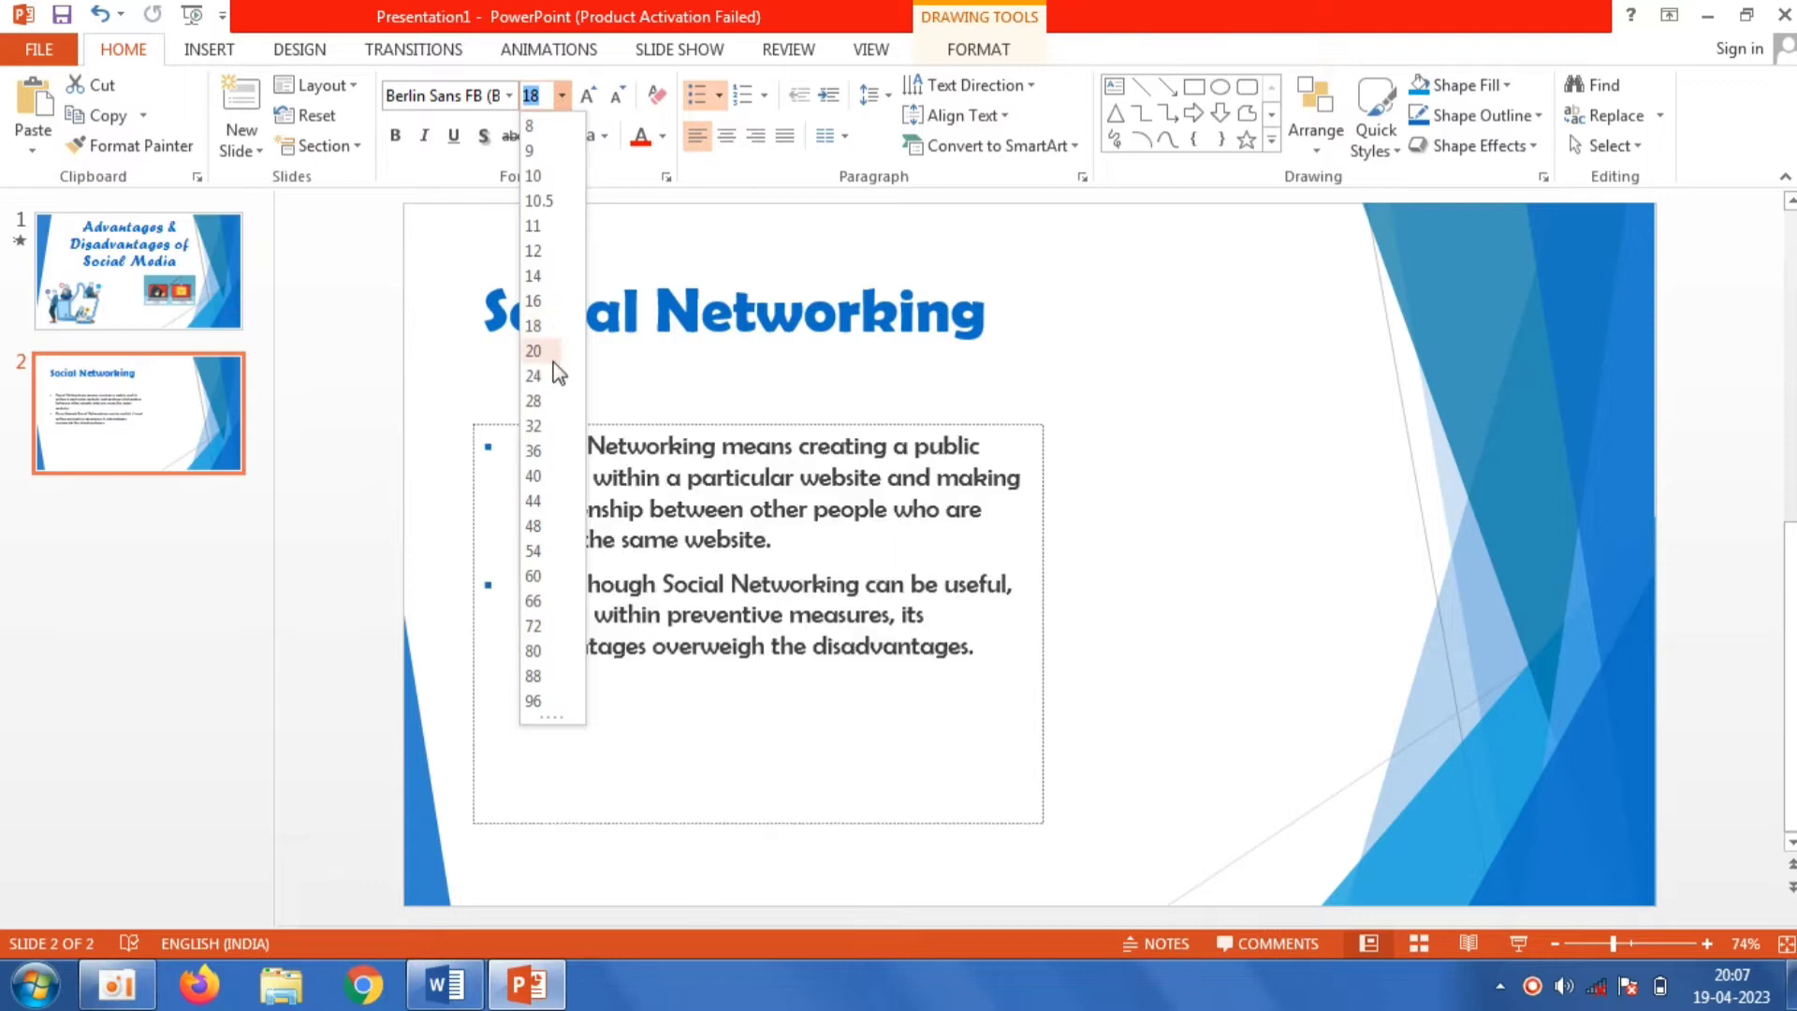
{"action": "left_click", "coordinate": [533, 375]}
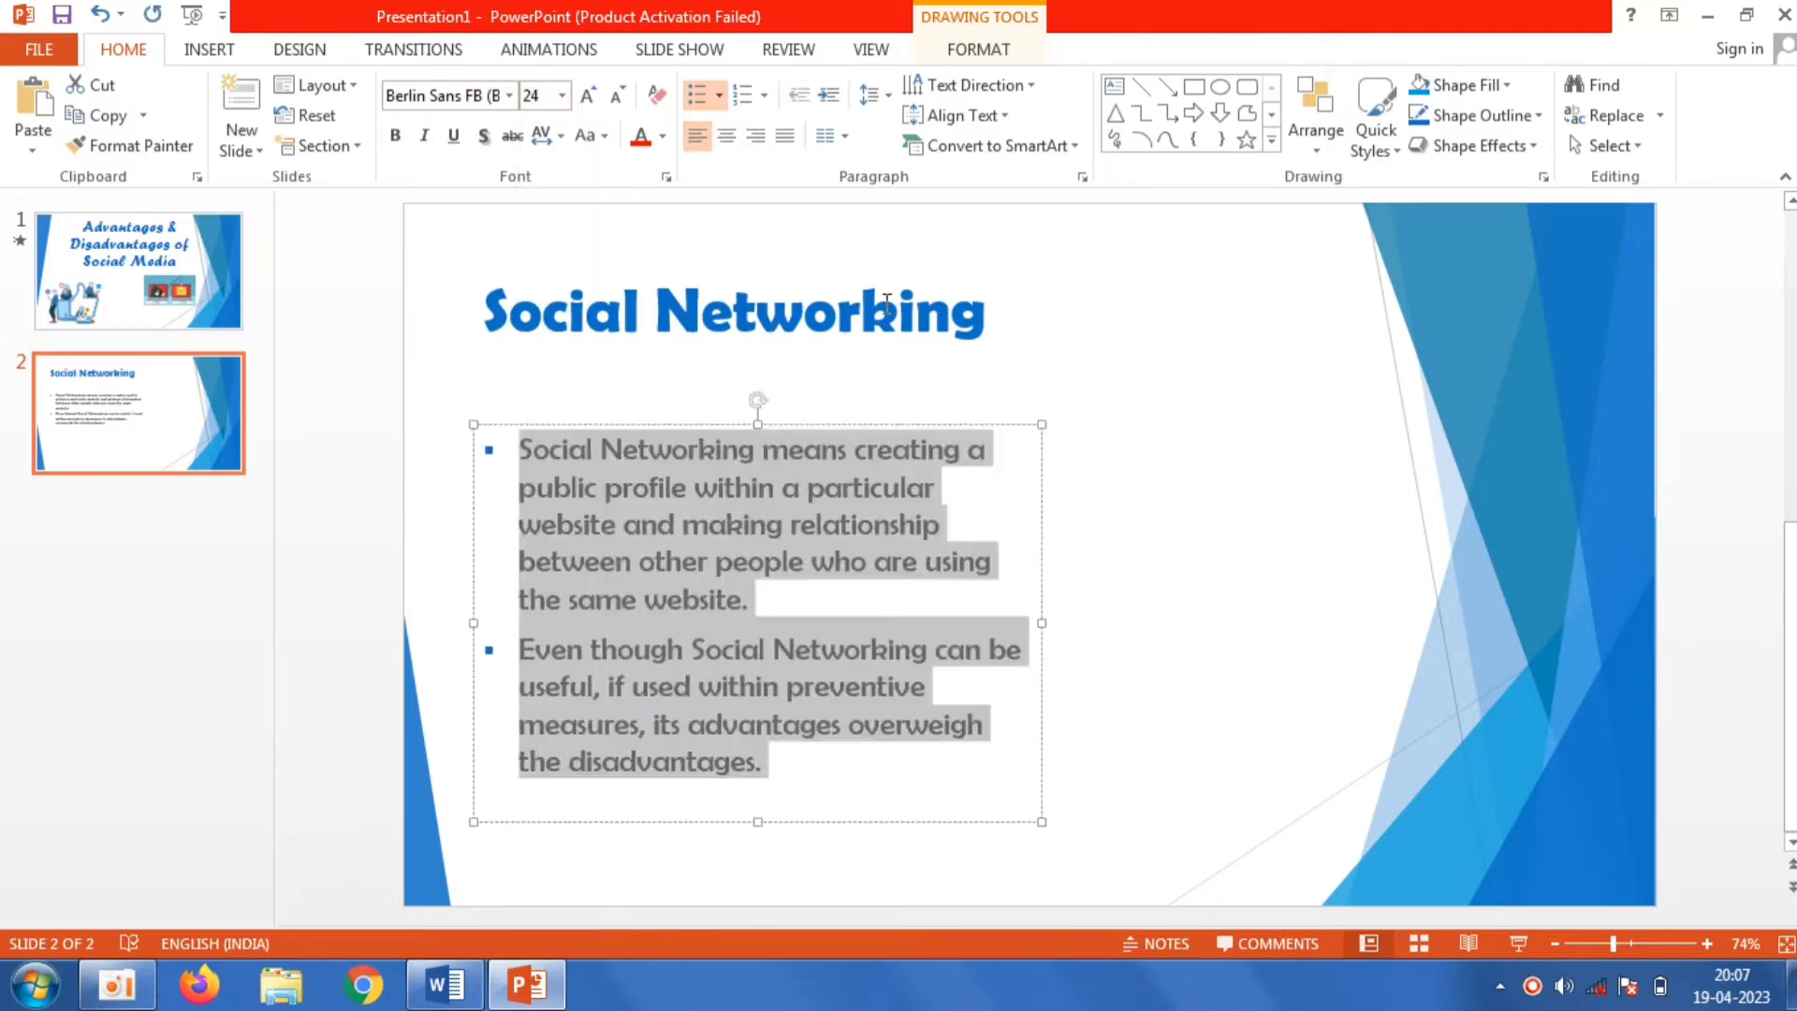
{"action": "left_click_drag", "start_coordinate": [1045, 426], "coordinate": [1067, 400]}
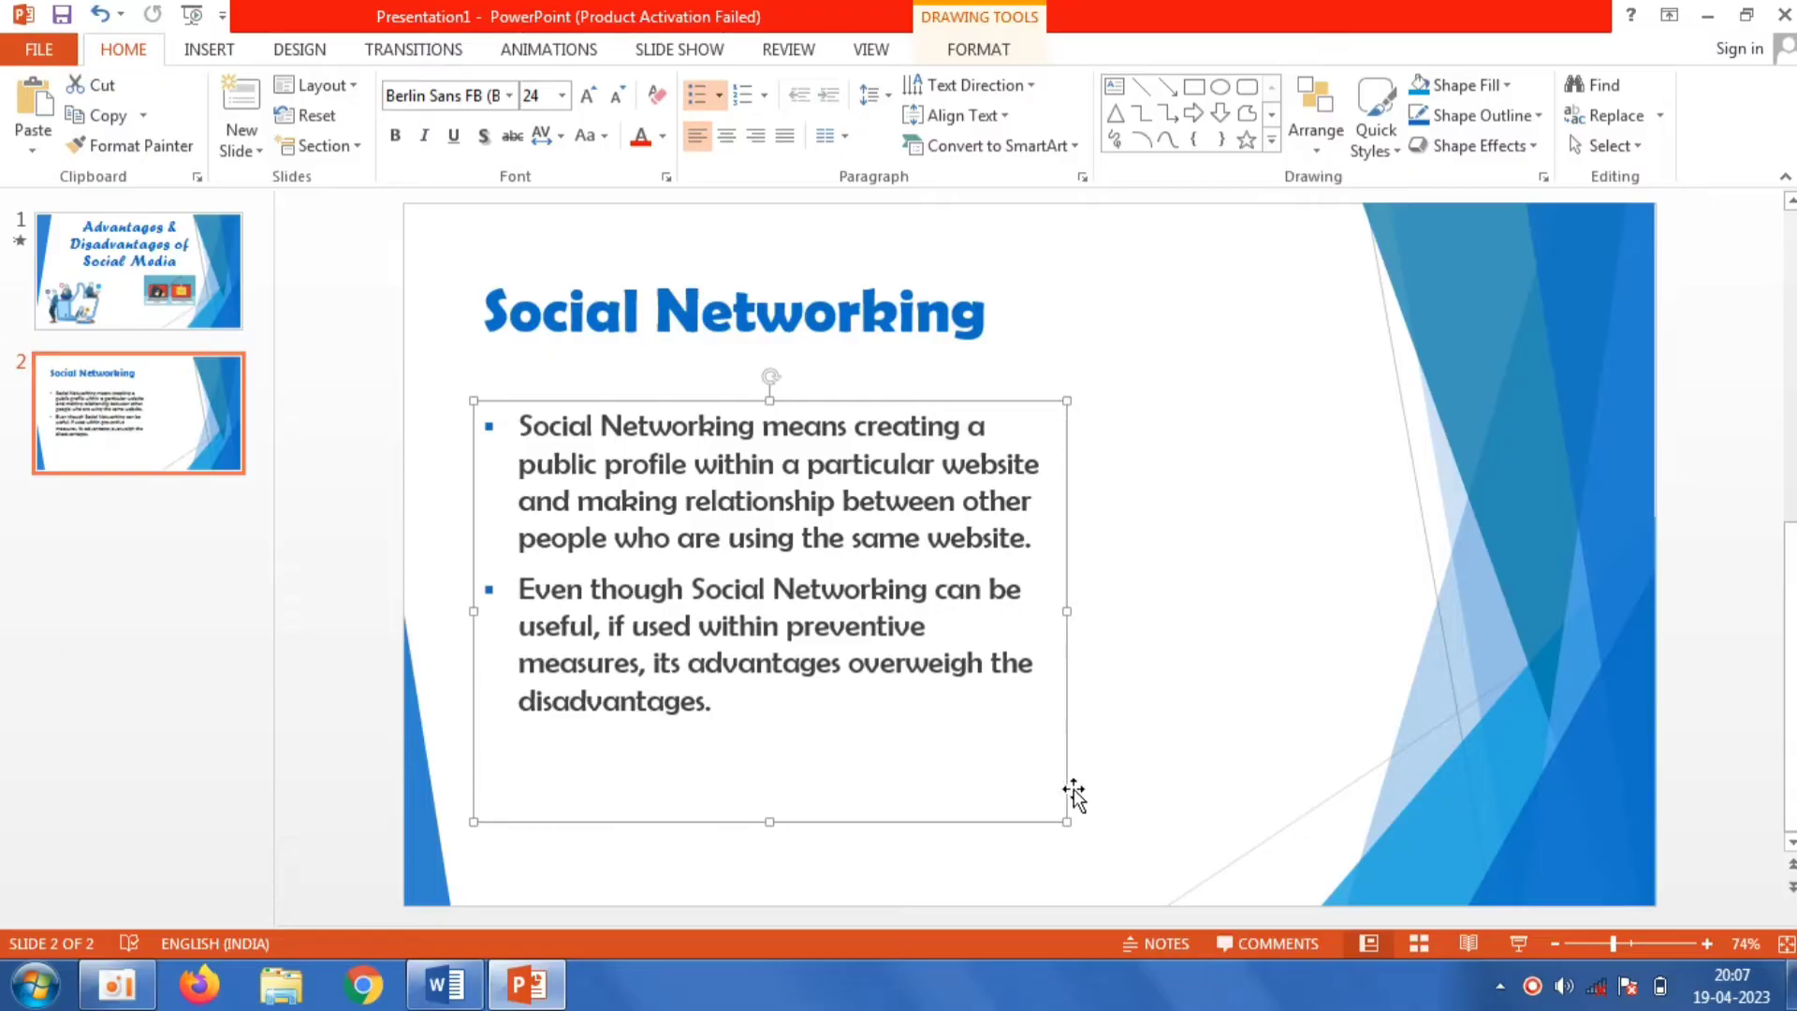
{"action": "left_click_drag", "start_coordinate": [1068, 611], "coordinate": [1047, 611]}
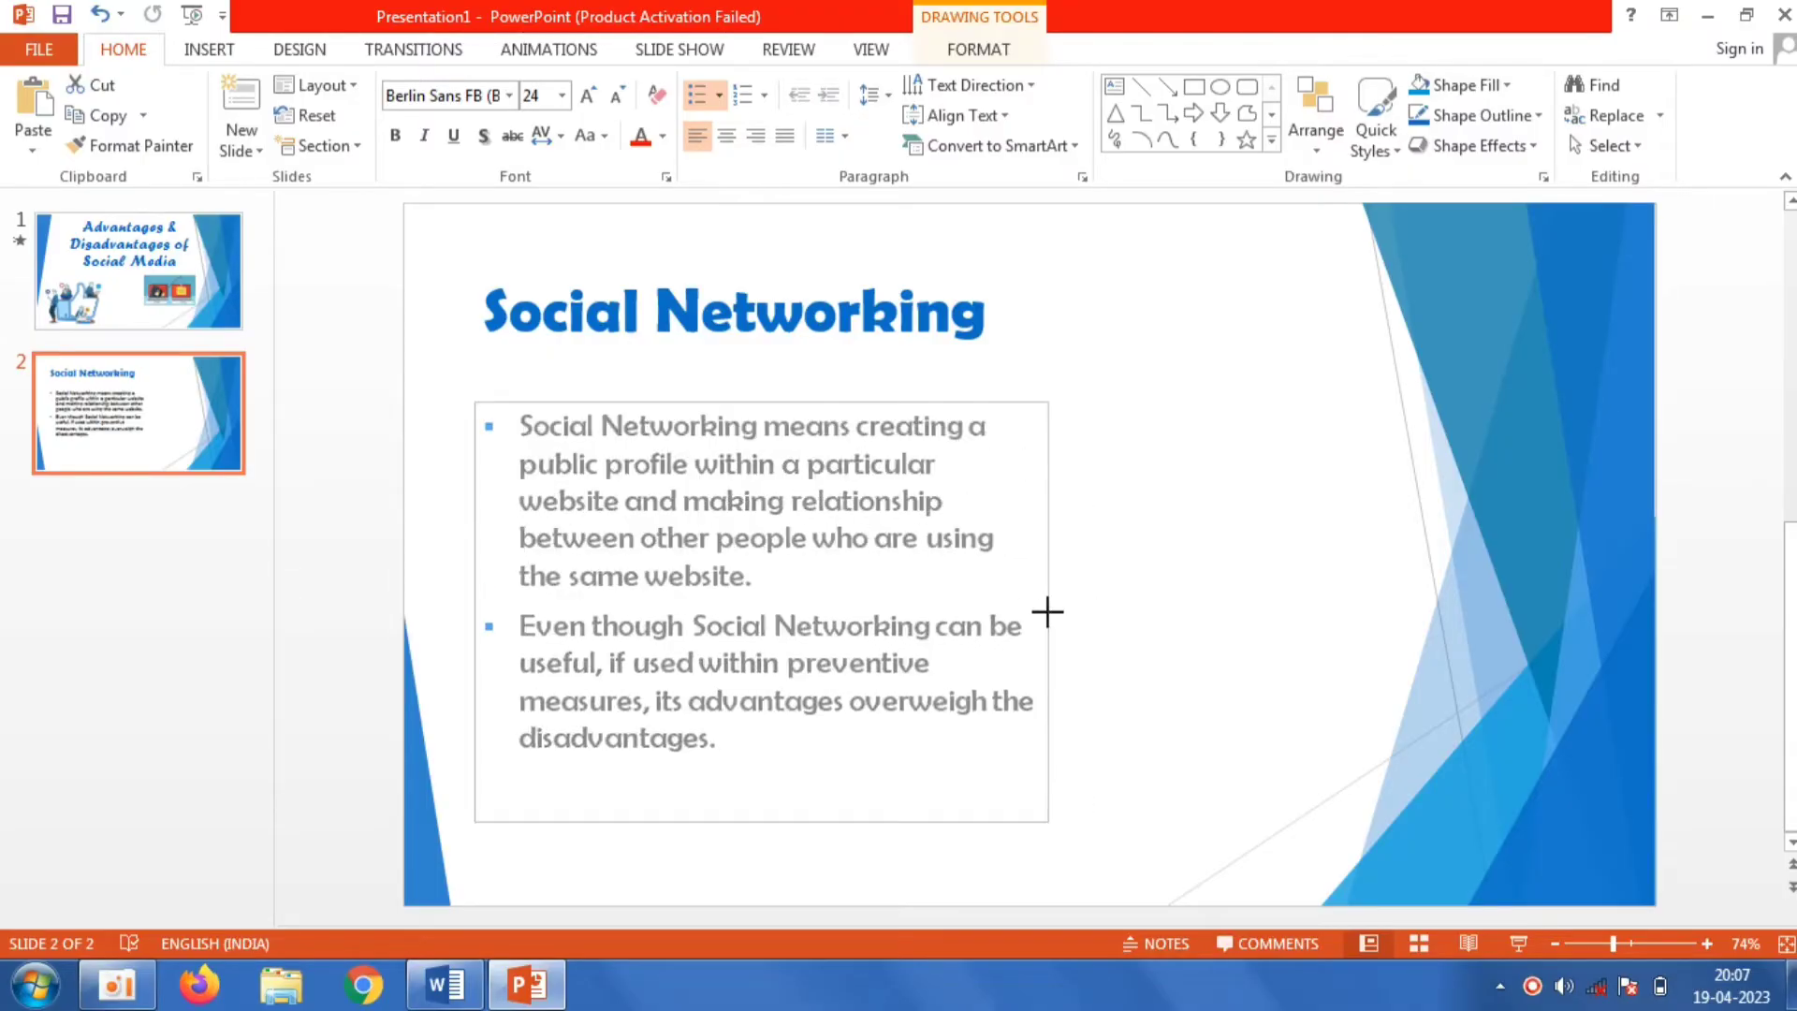
{"action": "left_click", "coordinate": [451, 348]}
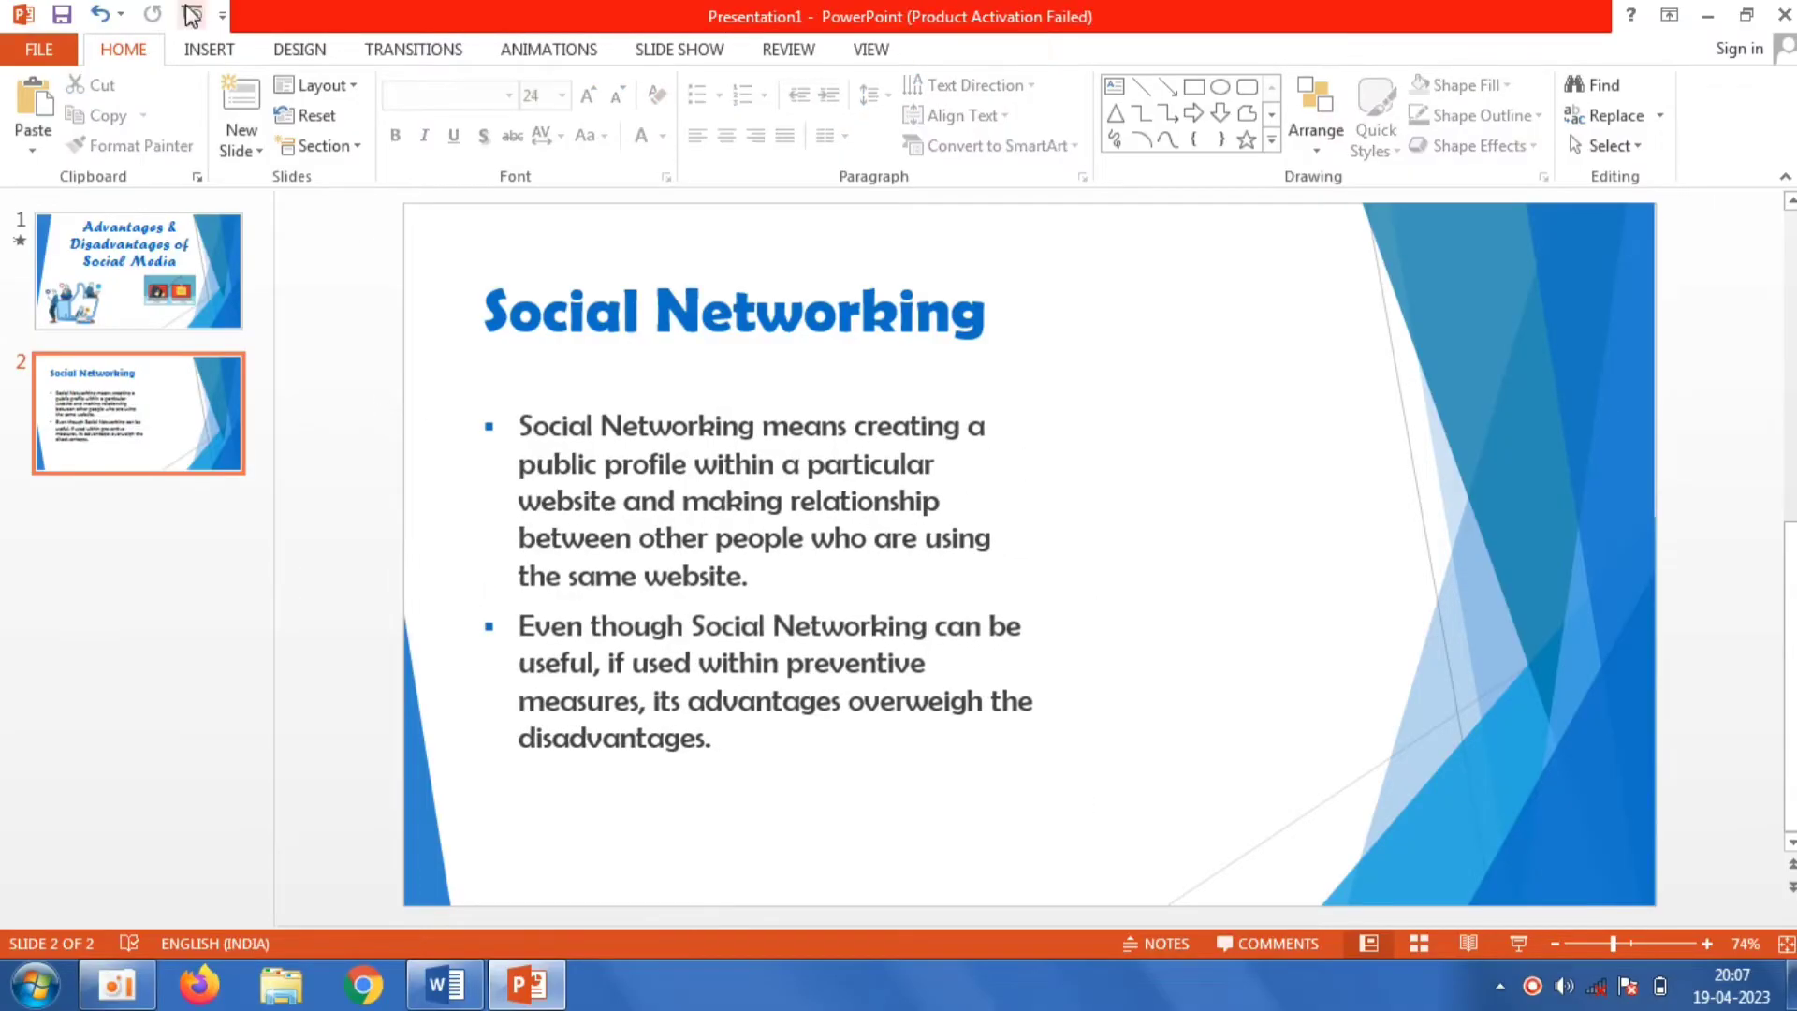
{"action": "left_click", "coordinate": [192, 54]}
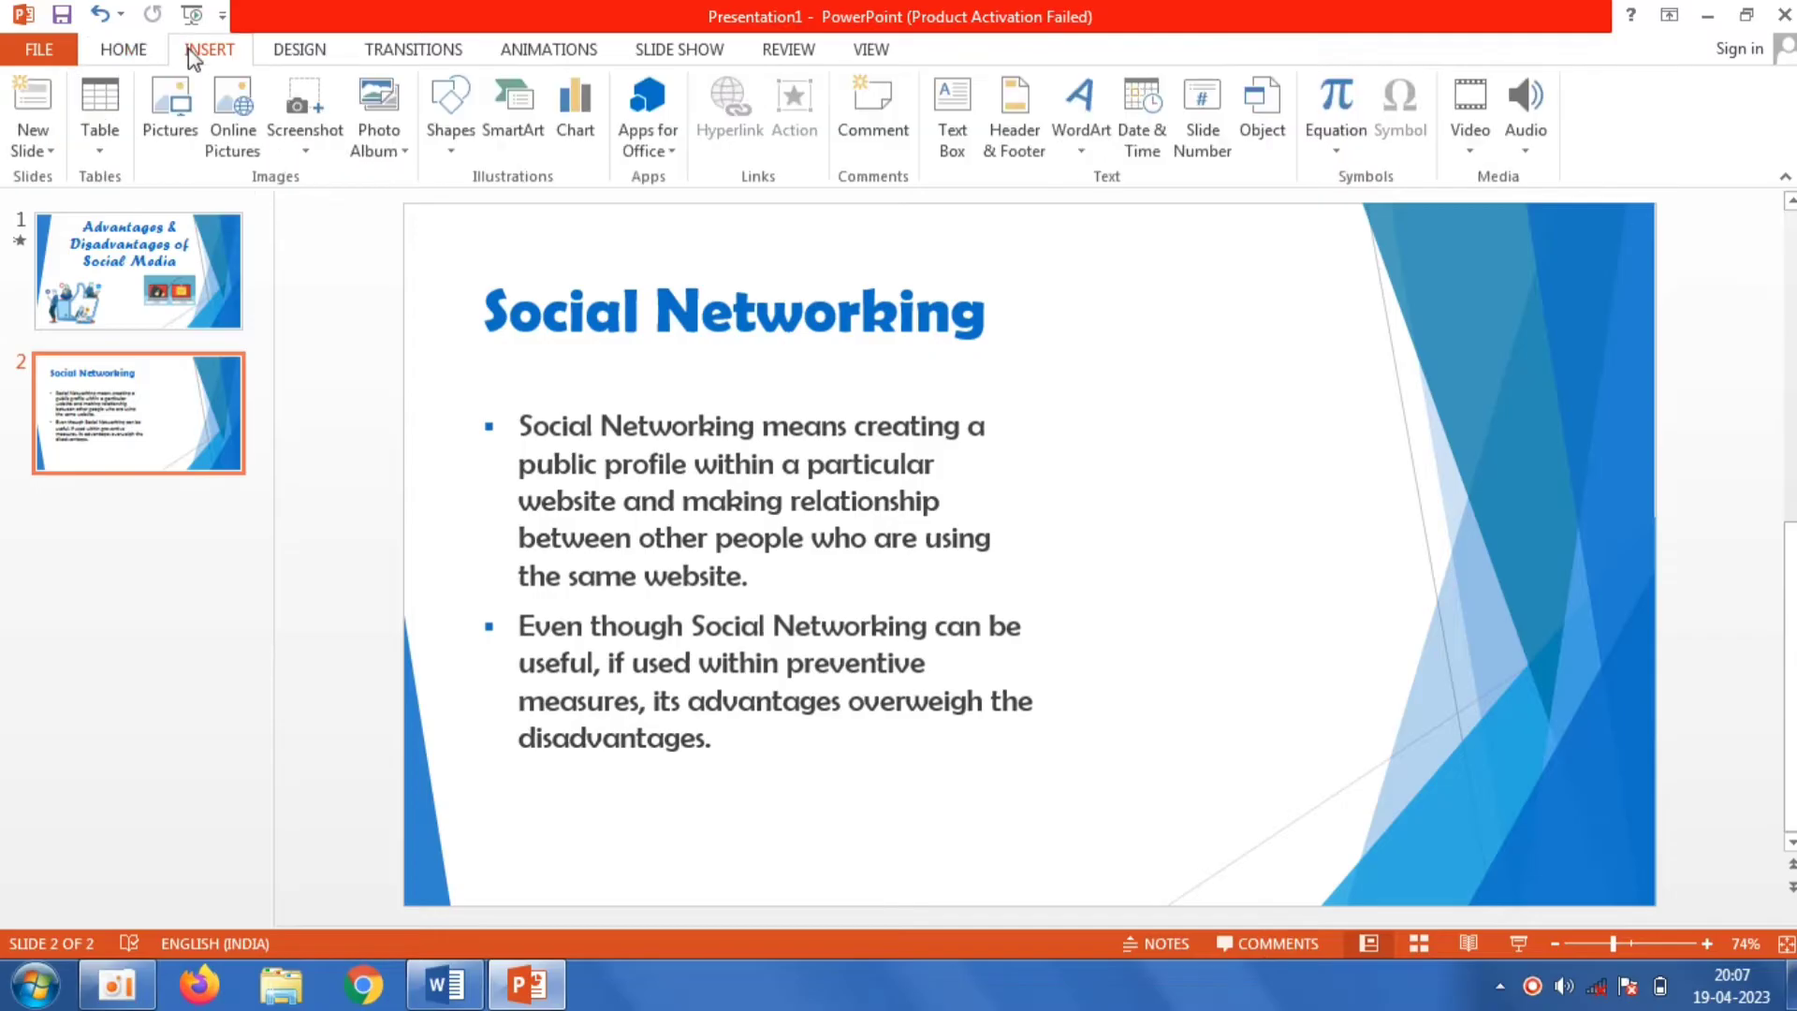
Step: Insert Picture1 (social media icons) and place it right of the bullet text
{"action": "left_click", "coordinate": [162, 136]}
{"action": "left_click", "coordinate": [423, 307]}
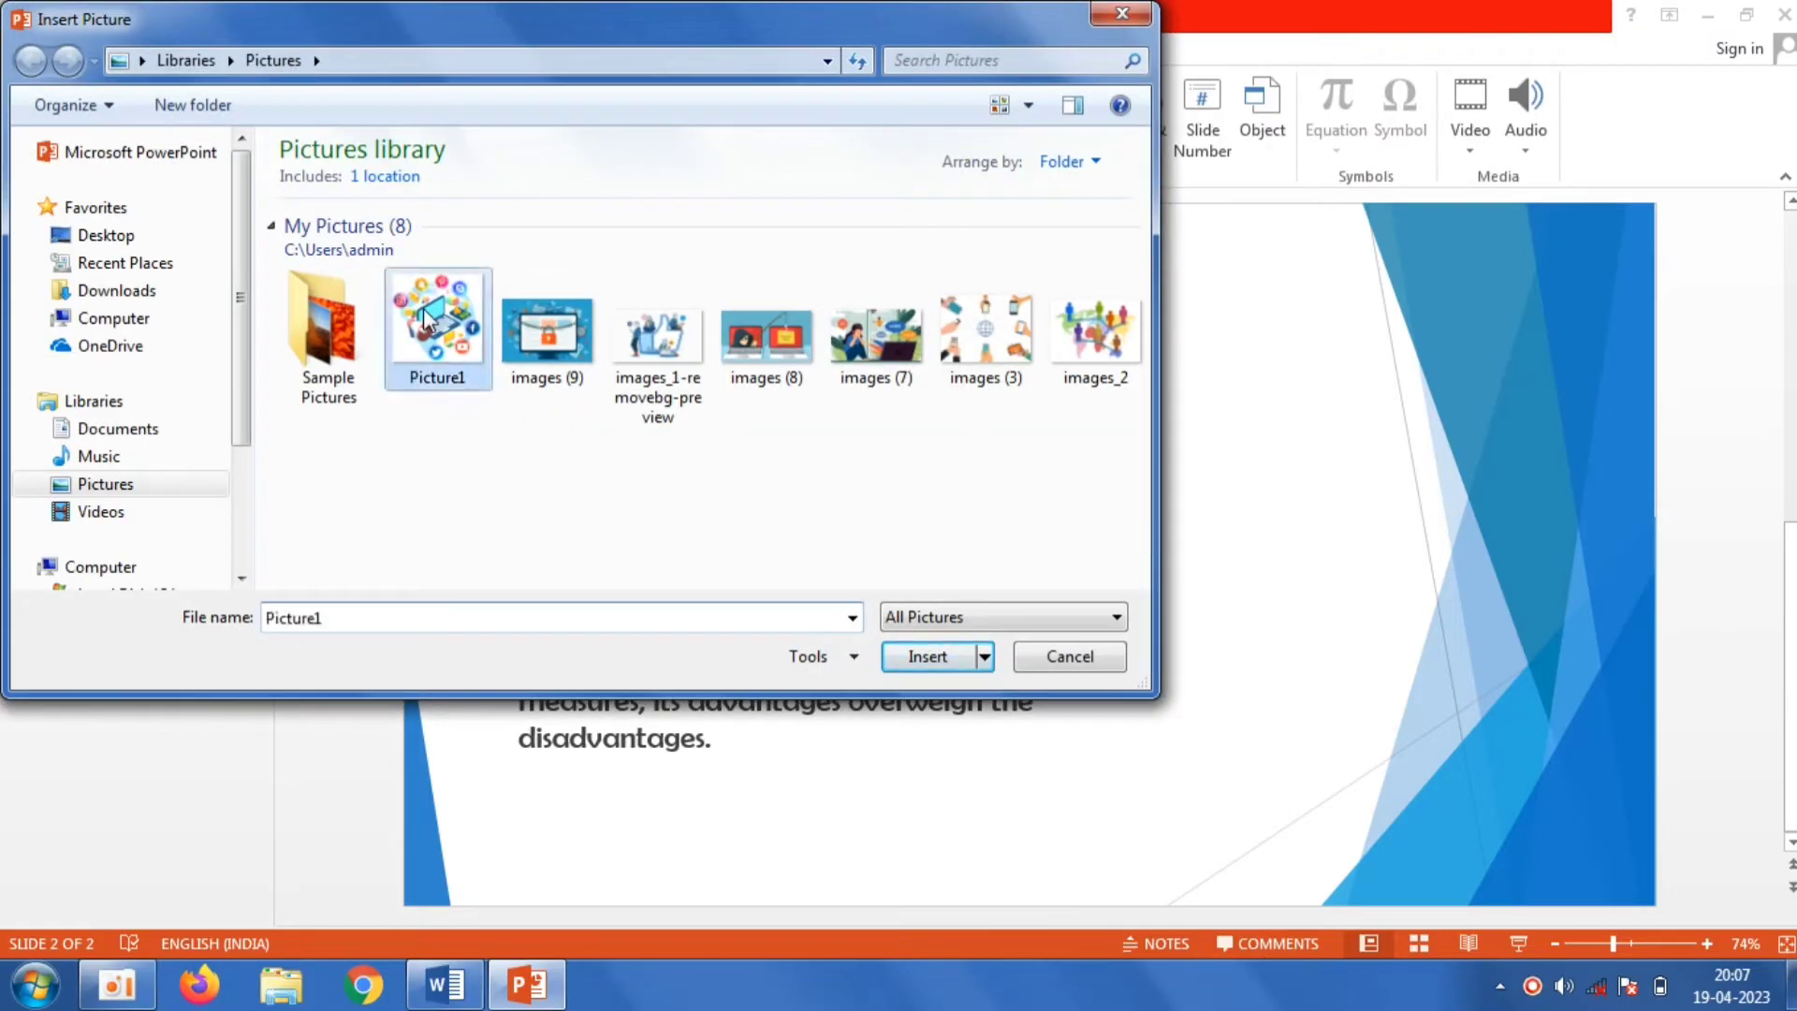
{"action": "double_click", "coordinate": [423, 307]}
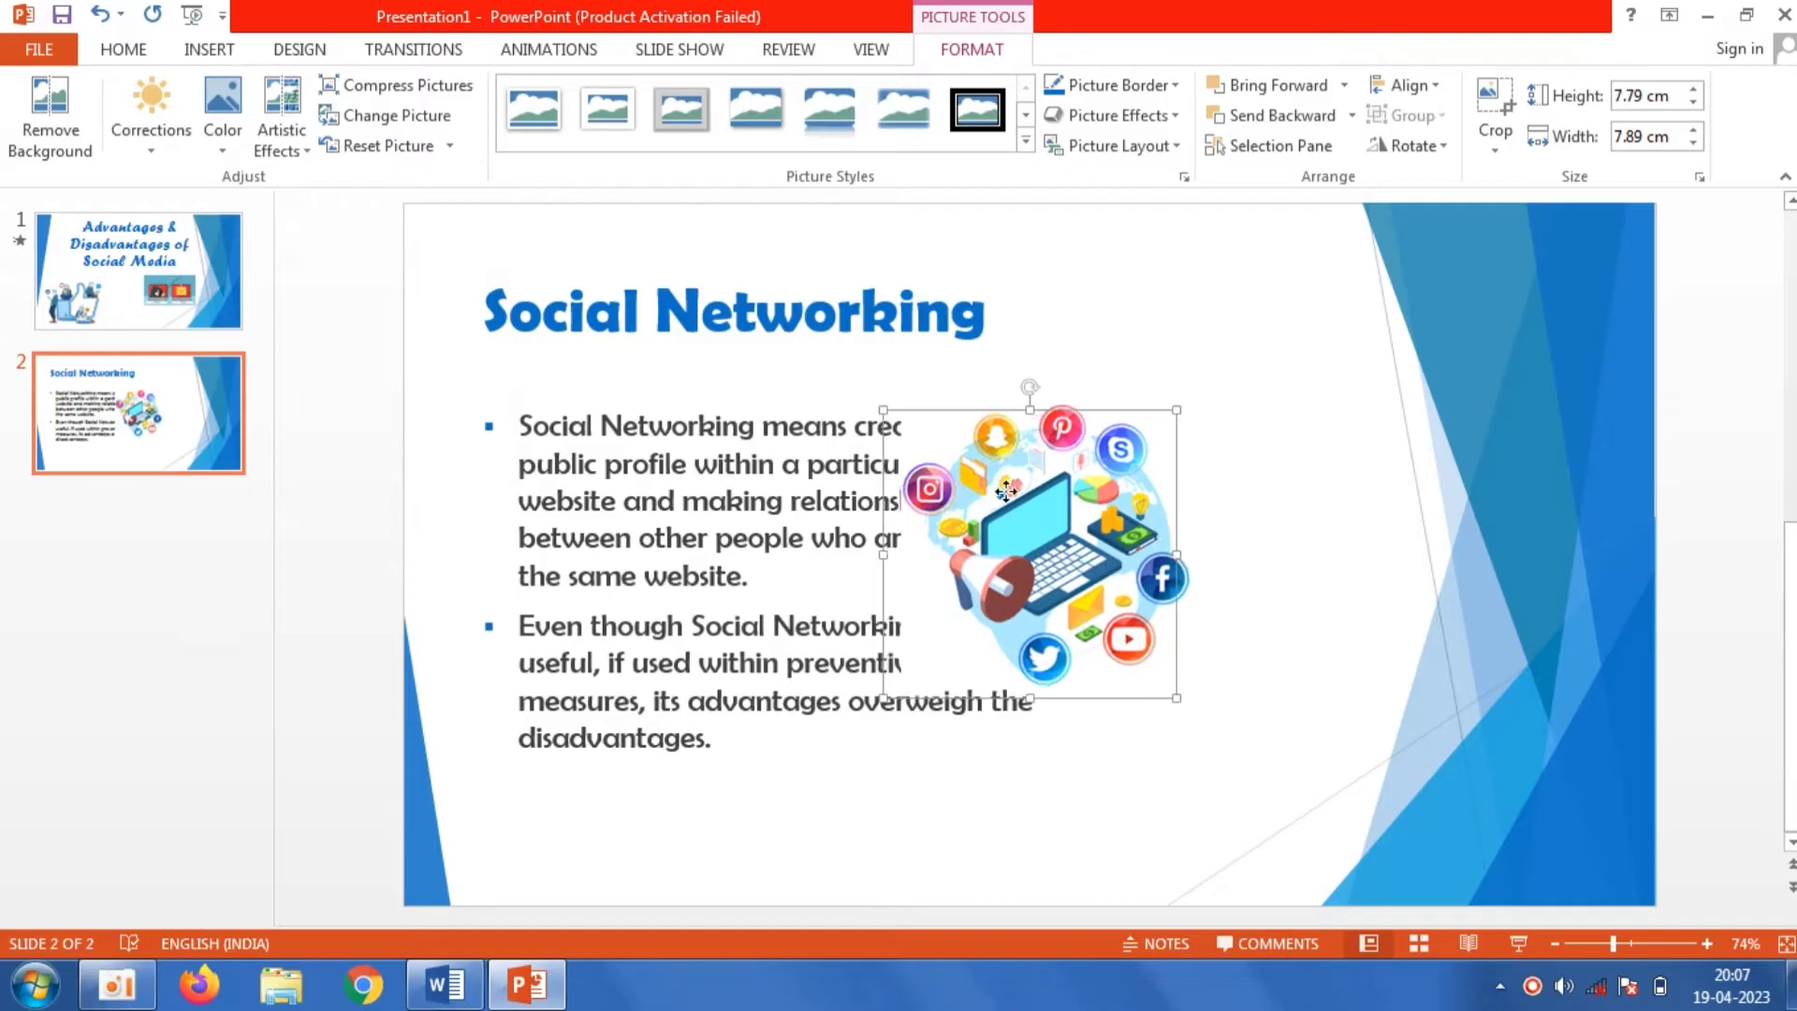
{"action": "left_click_drag", "start_coordinate": [1006, 489], "coordinate": [1126, 485]}
{"action": "left_click", "coordinate": [1072, 321]}
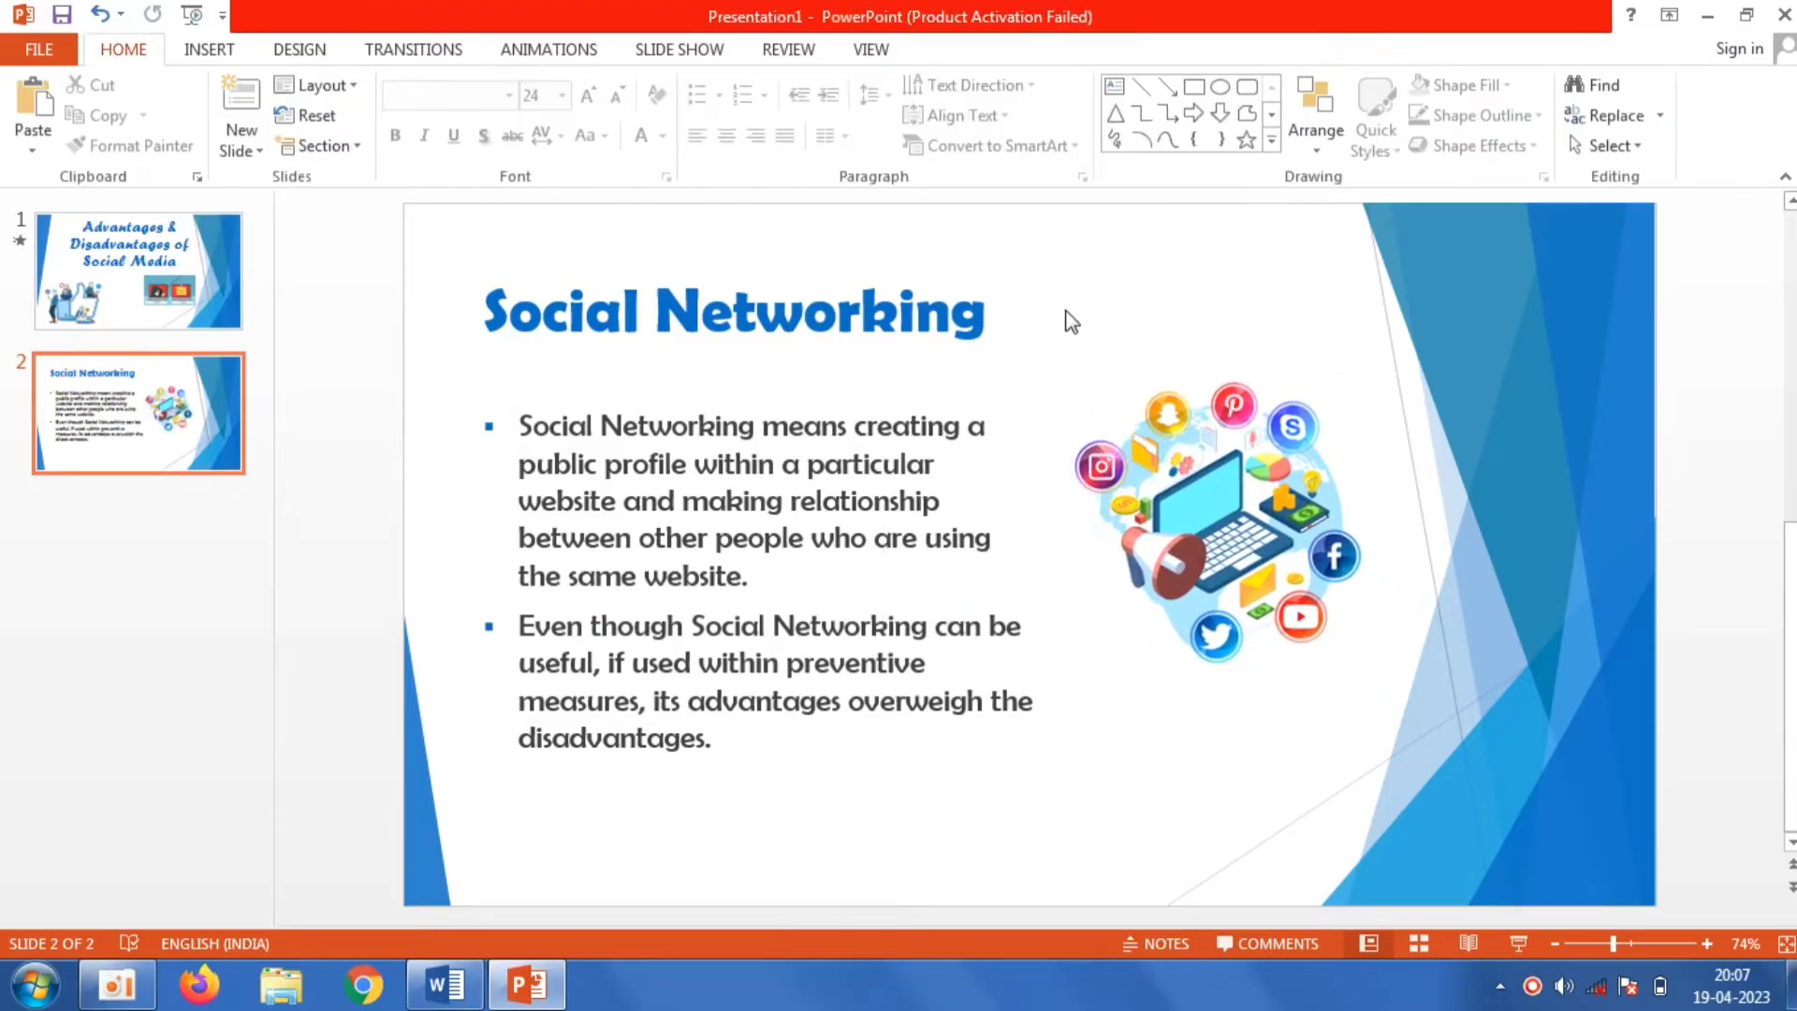
{"action": "left_click", "coordinate": [438, 50]}
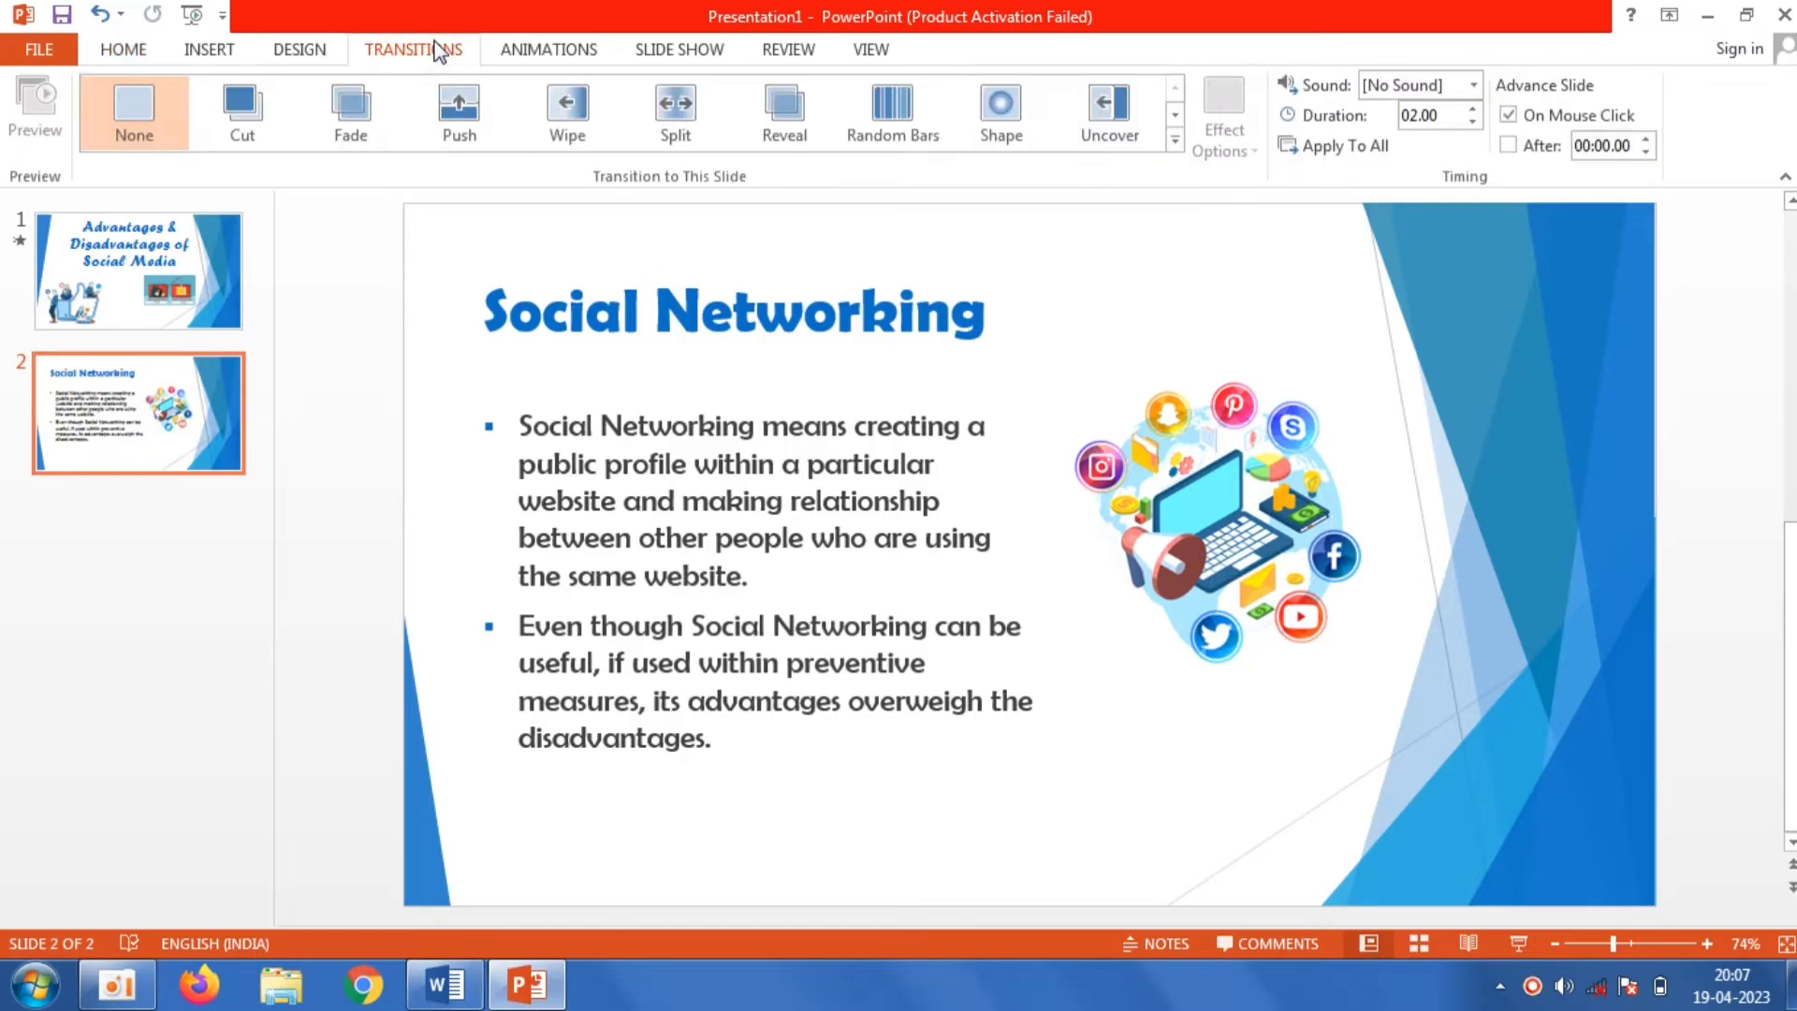
Step: Apply a Ripple transition to slide 2 and add a new Title and Content slide 3
{"action": "left_click", "coordinate": [1173, 145]}
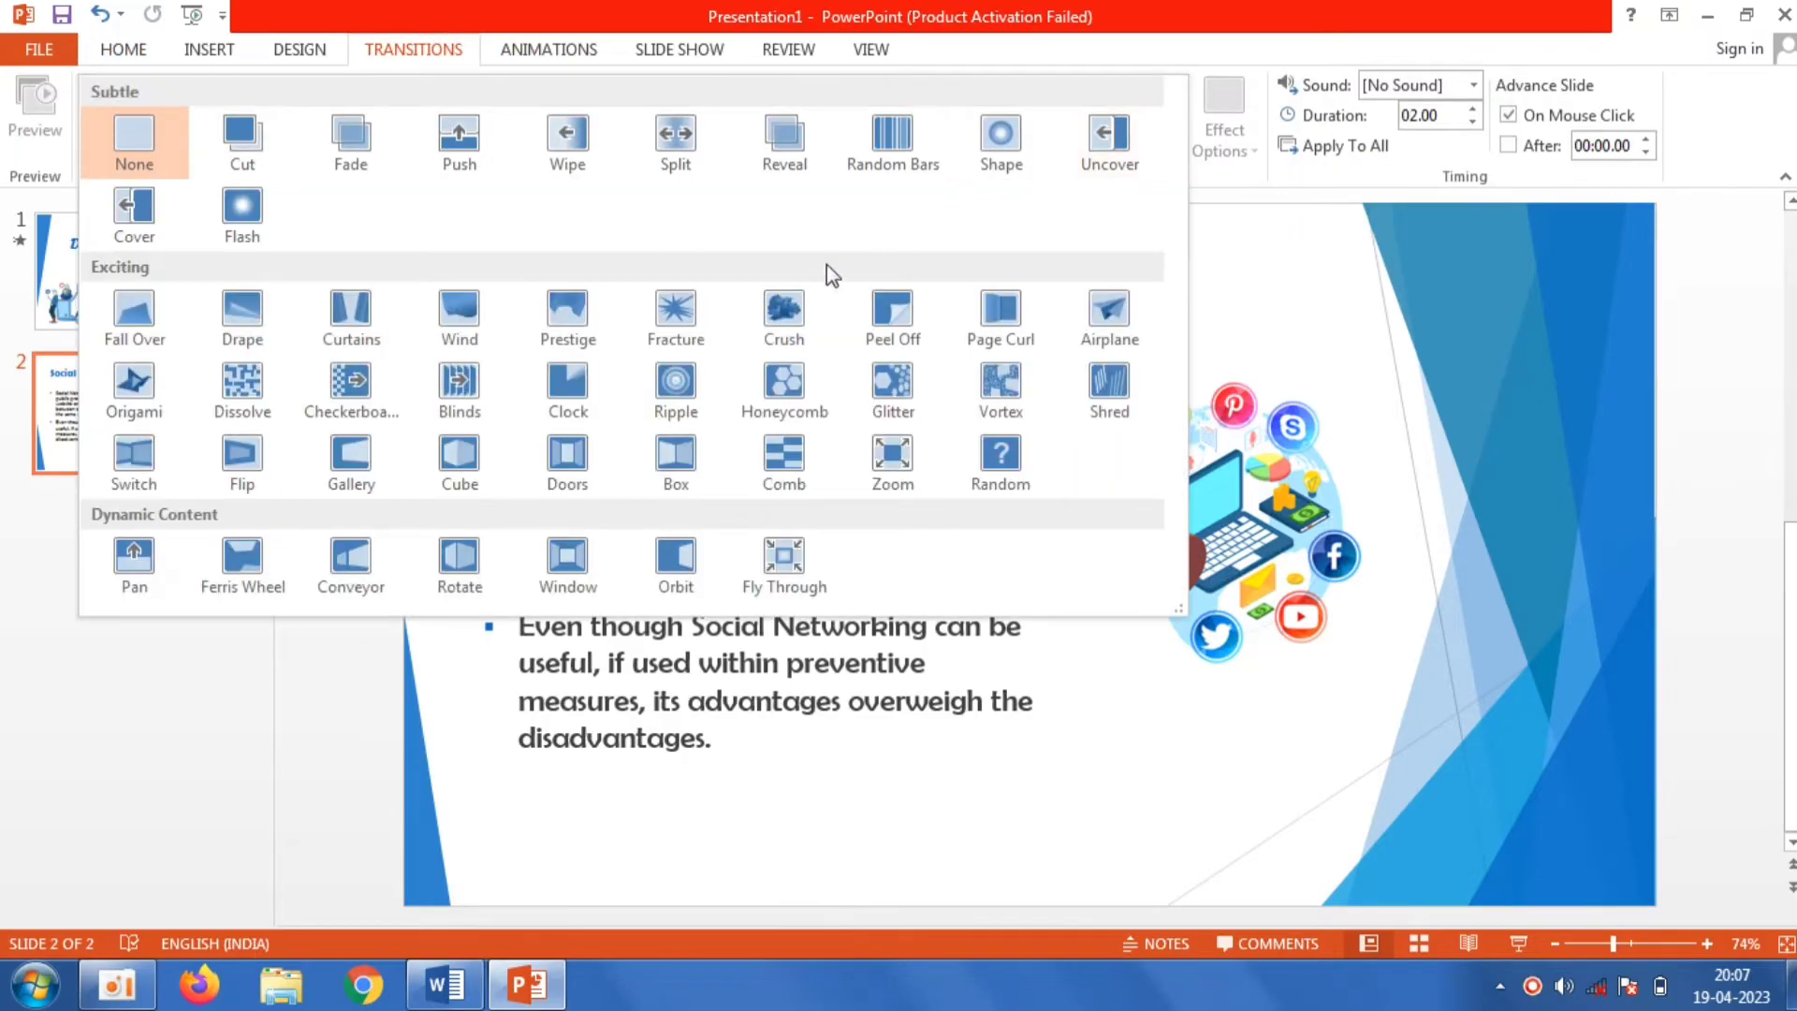
{"action": "left_click", "coordinate": [683, 378]}
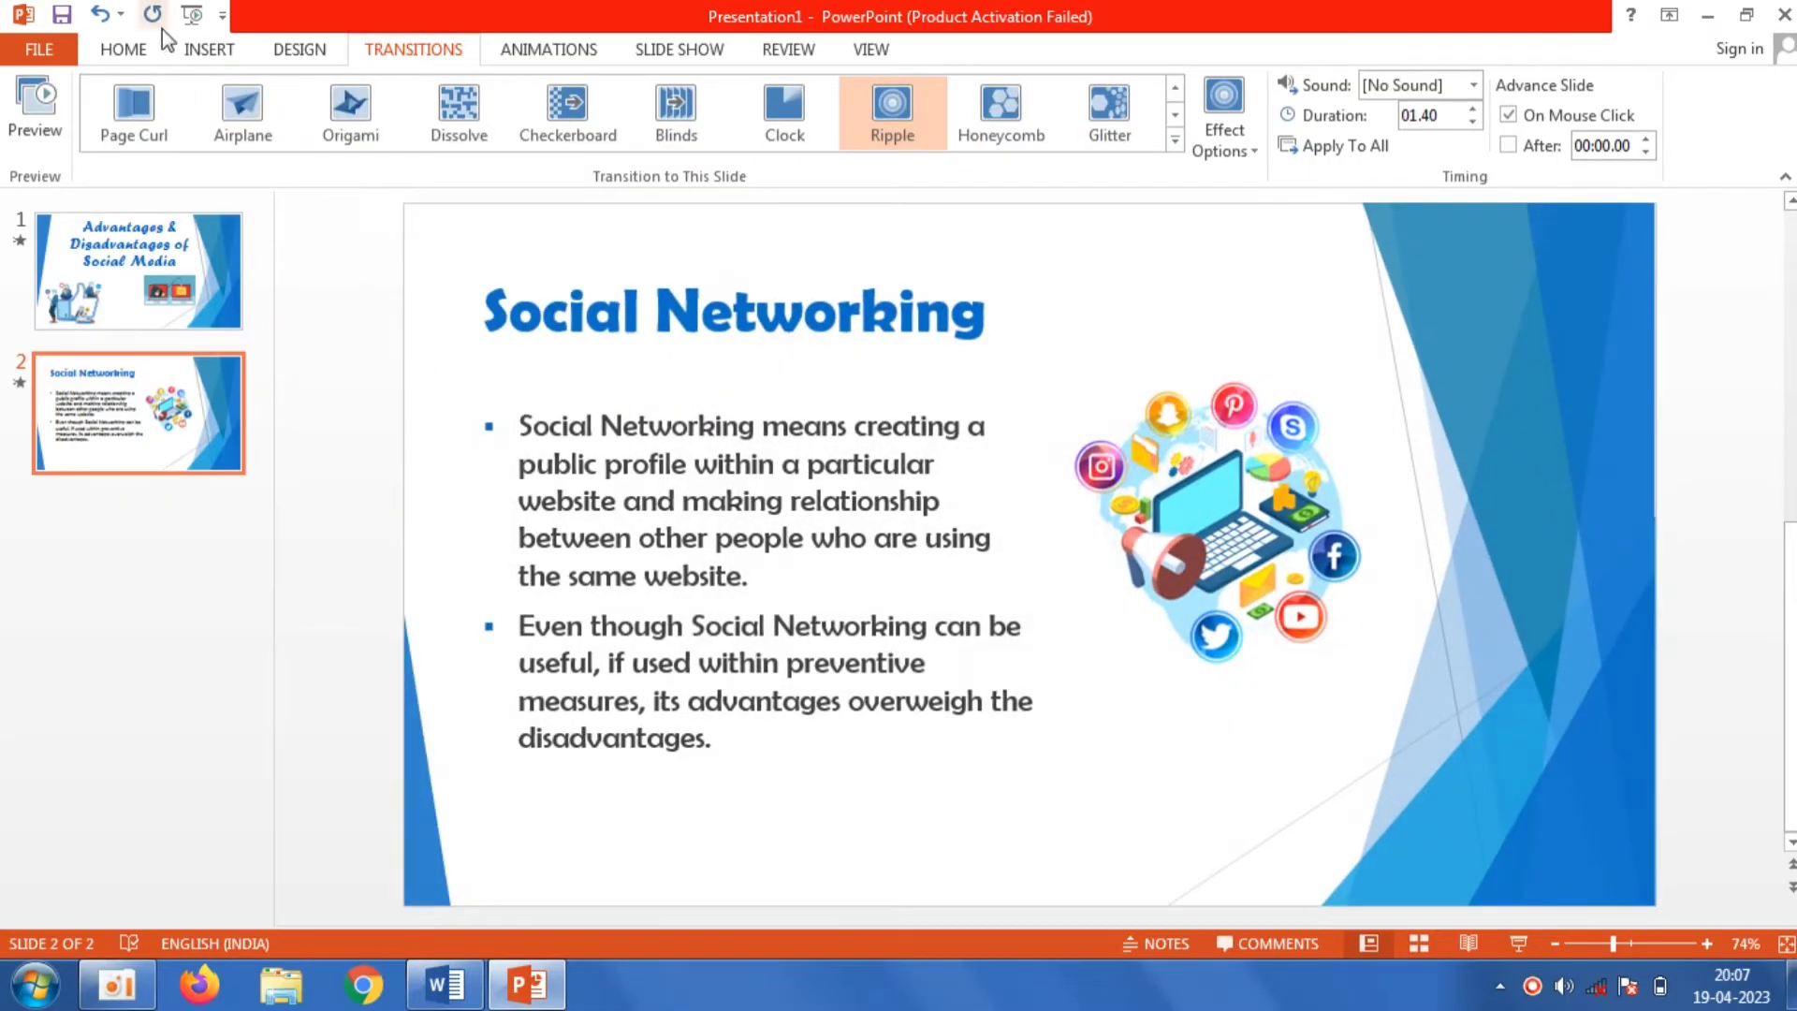
{"action": "left_click", "coordinate": [124, 48]}
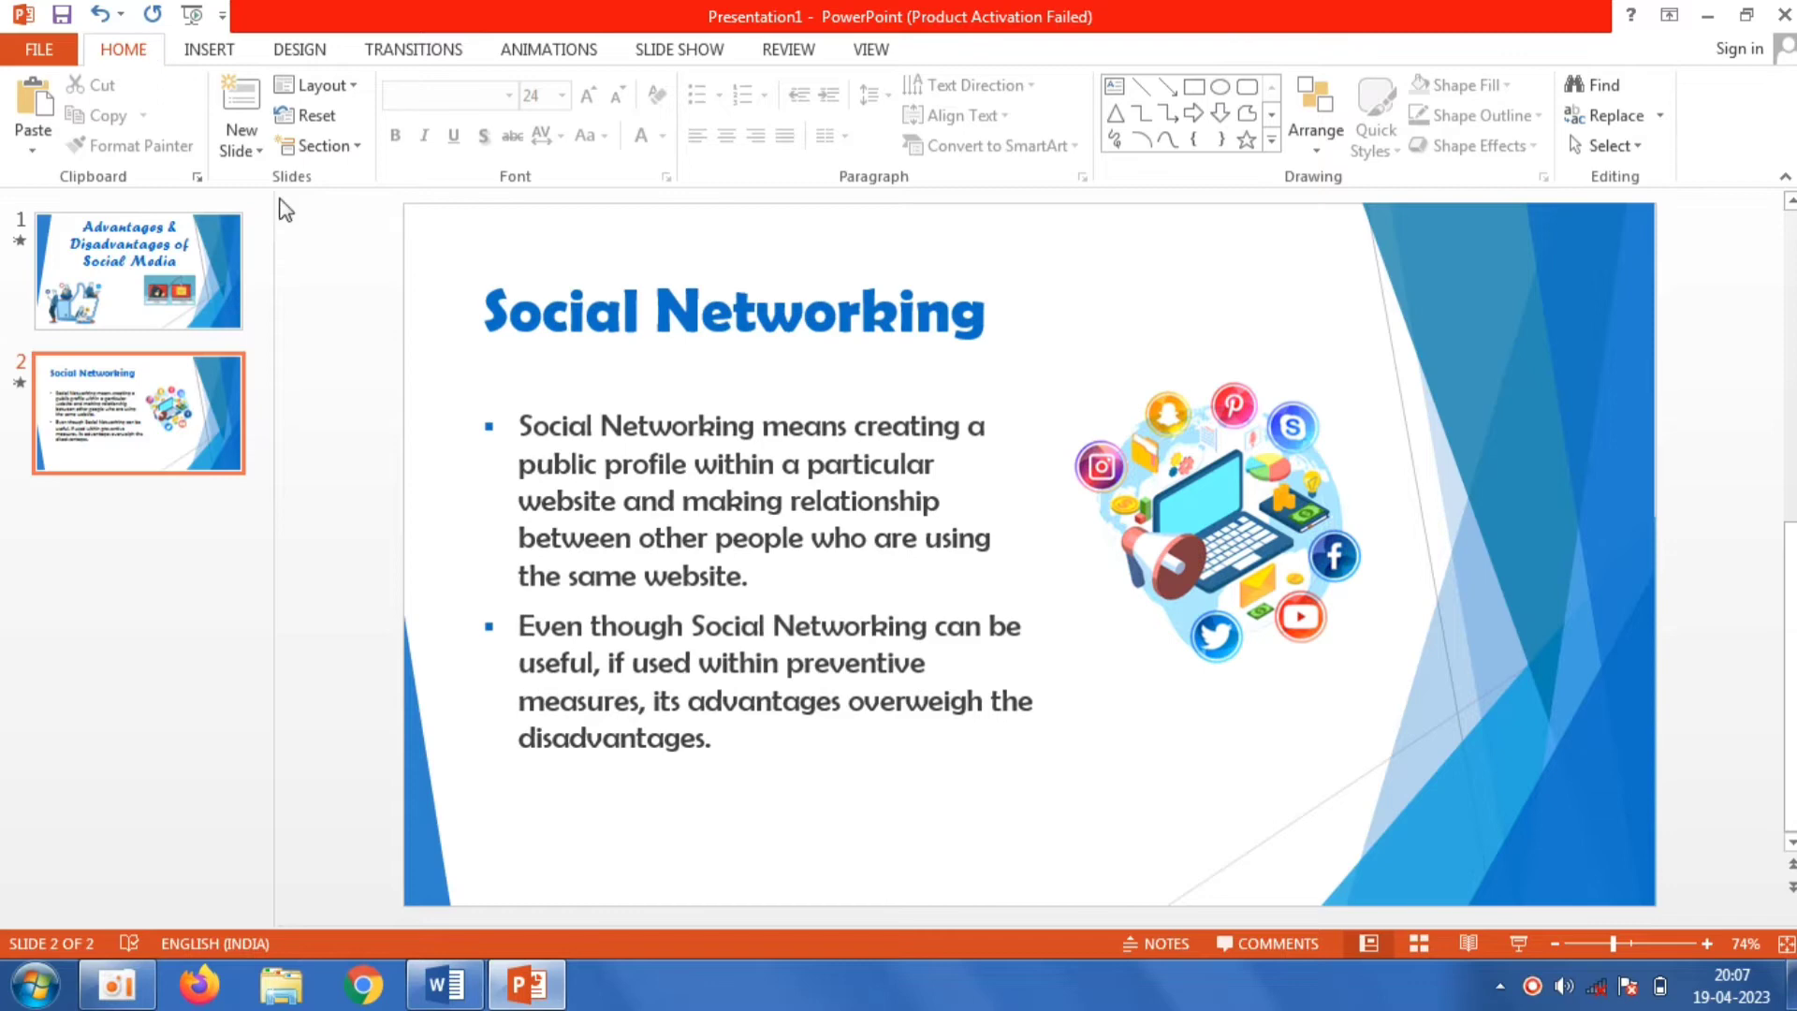
{"action": "left_click", "coordinate": [242, 140]}
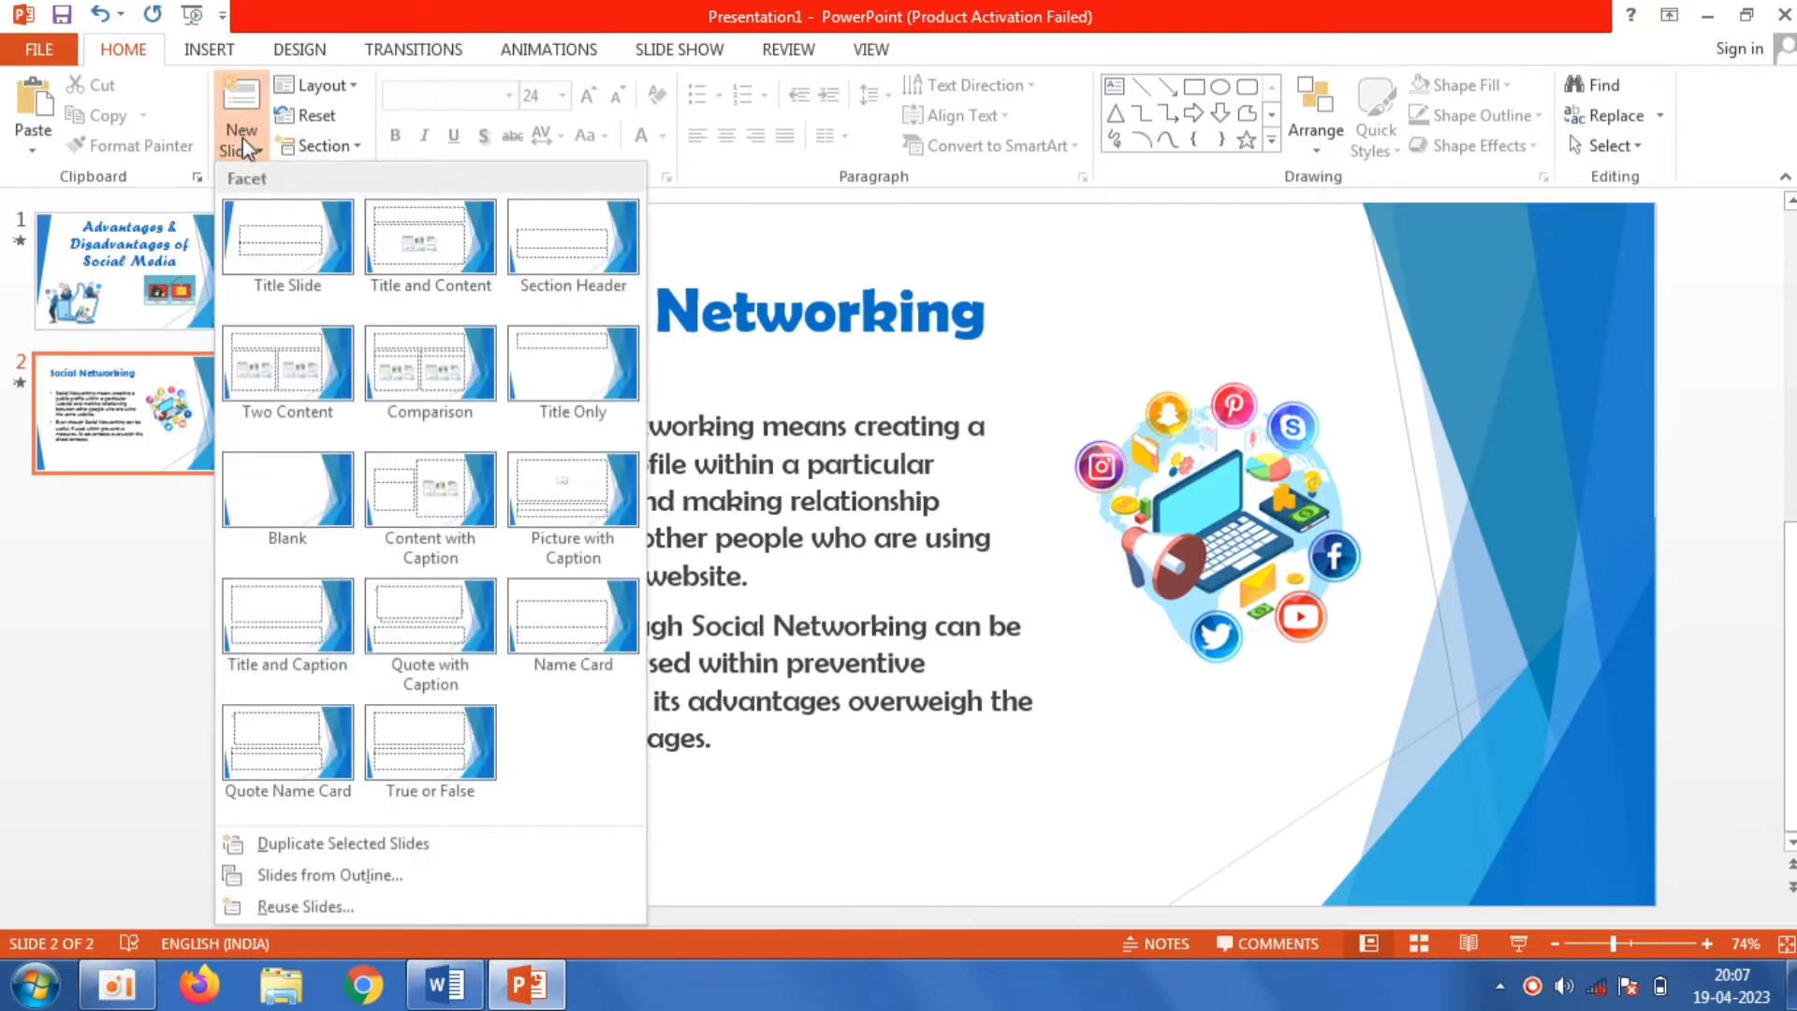
{"action": "left_click", "coordinate": [468, 239]}
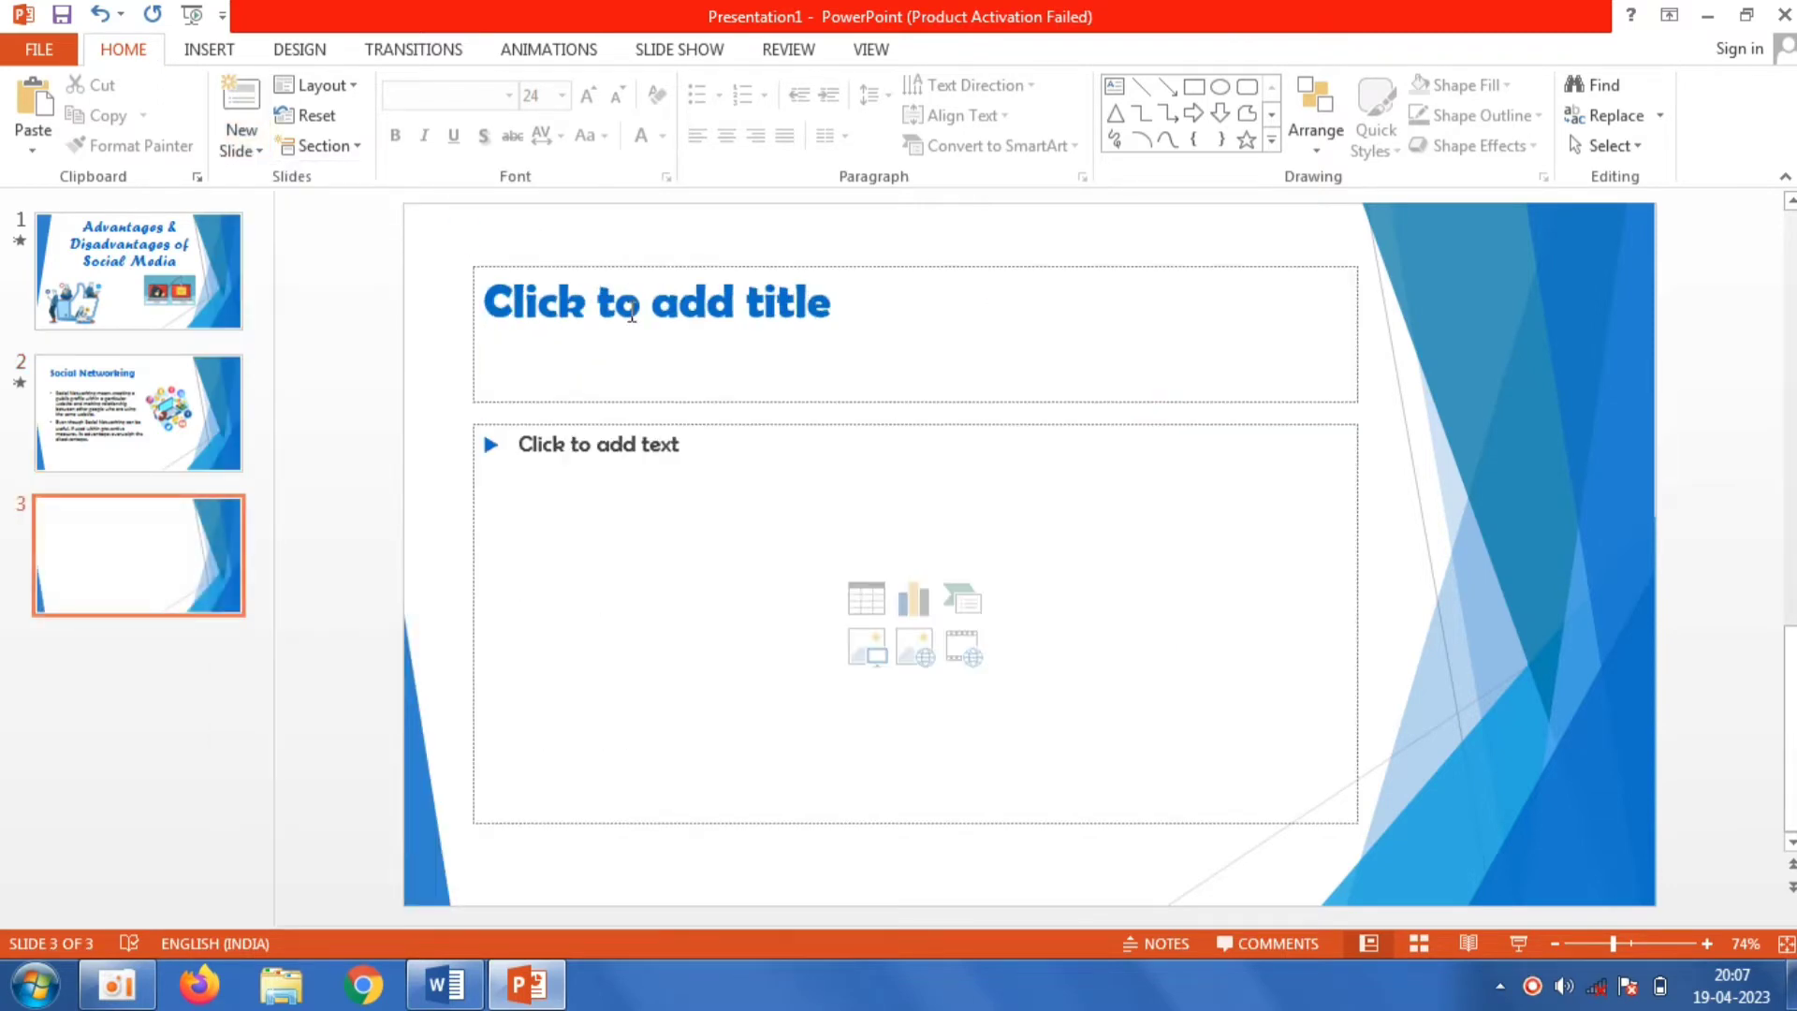
Step: Copy the 'Advantages of Social Networking' heading from the Word document for slide 3's title
{"action": "left_click", "coordinate": [632, 316]}
{"action": "left_click", "coordinate": [471, 1000]}
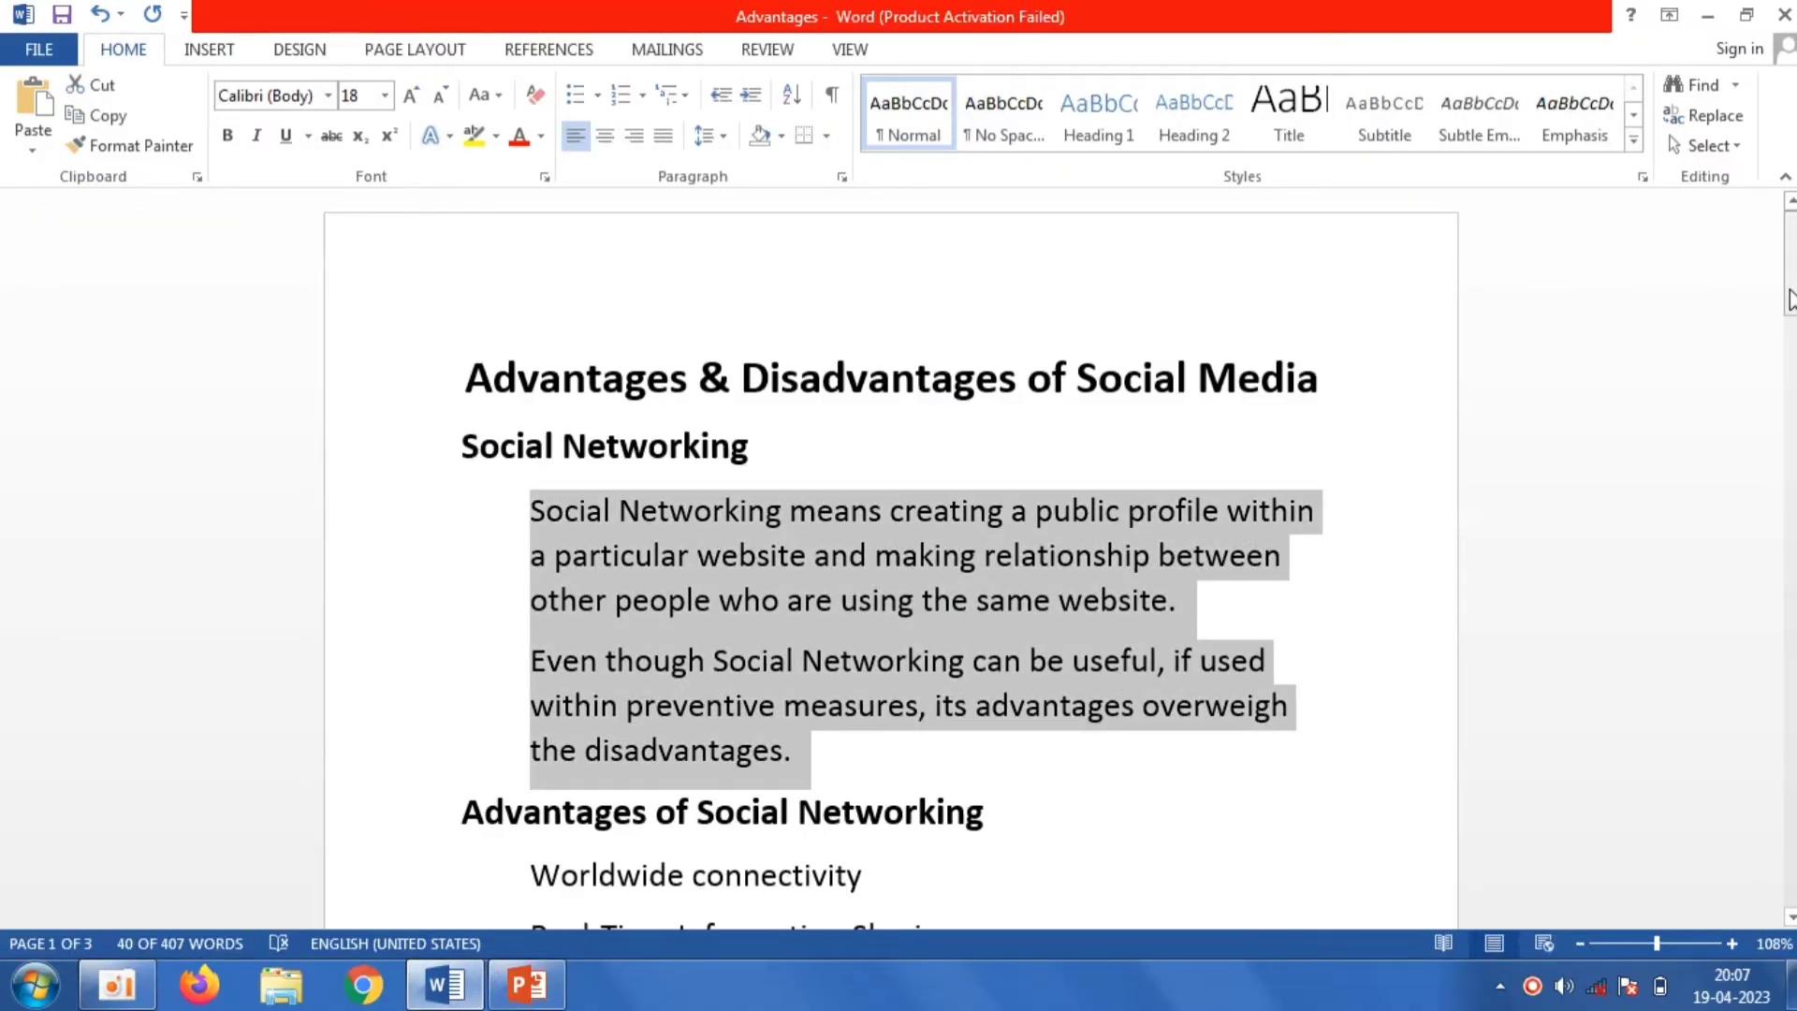
{"action": "left_click_drag", "start_coordinate": [1781, 286], "coordinate": [1781, 345]}
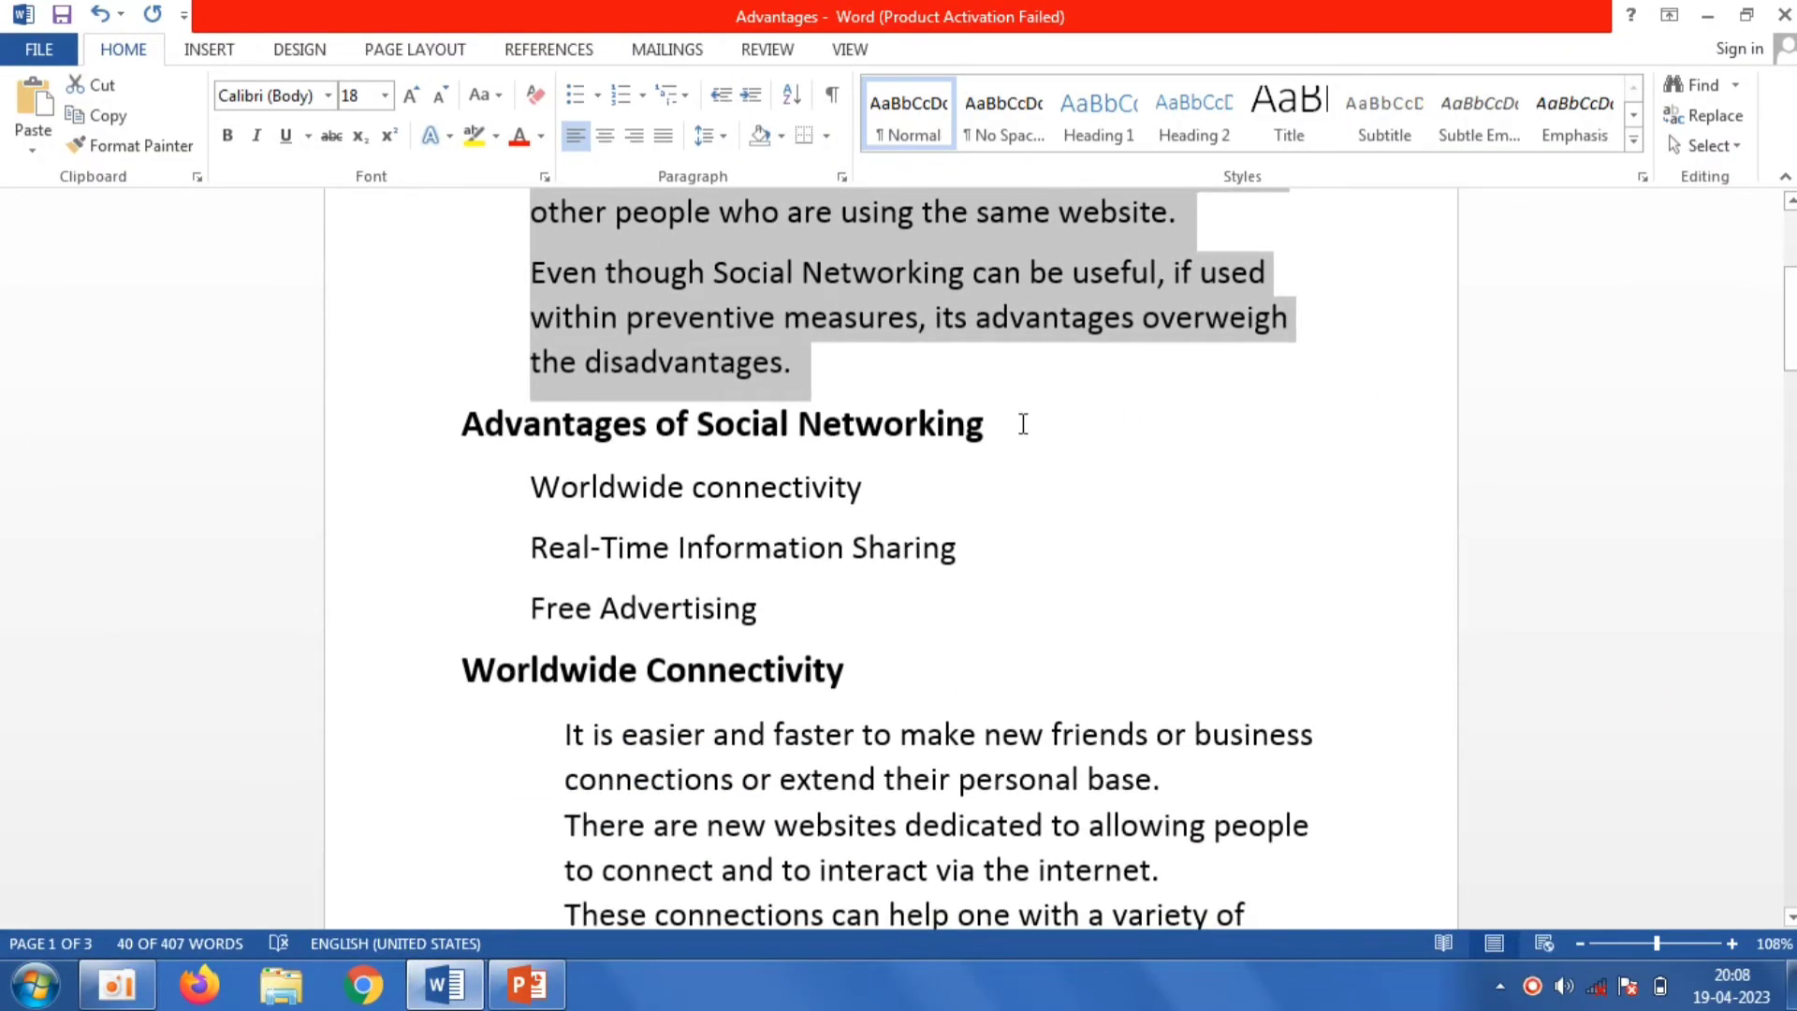
{"action": "left_click_drag", "start_coordinate": [1023, 424], "coordinate": [448, 436]}
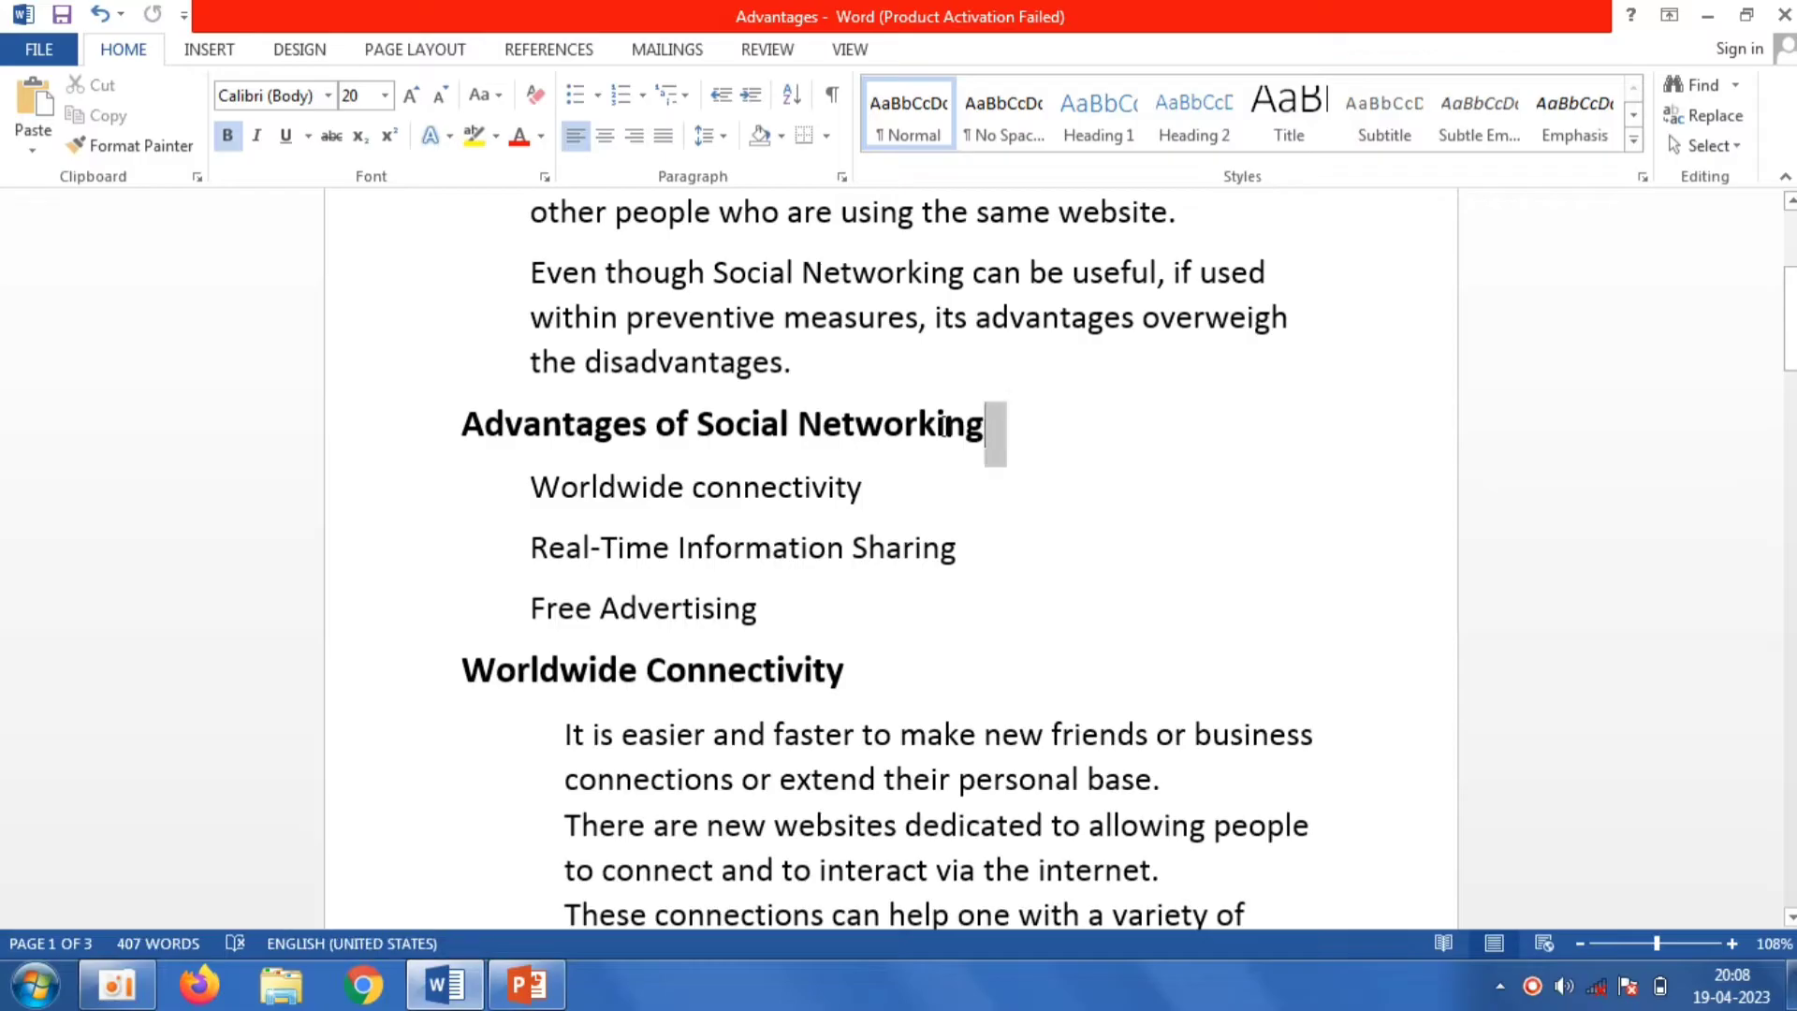
{"action": "right_click", "coordinate": [506, 440]}
{"action": "left_click", "coordinate": [565, 483]}
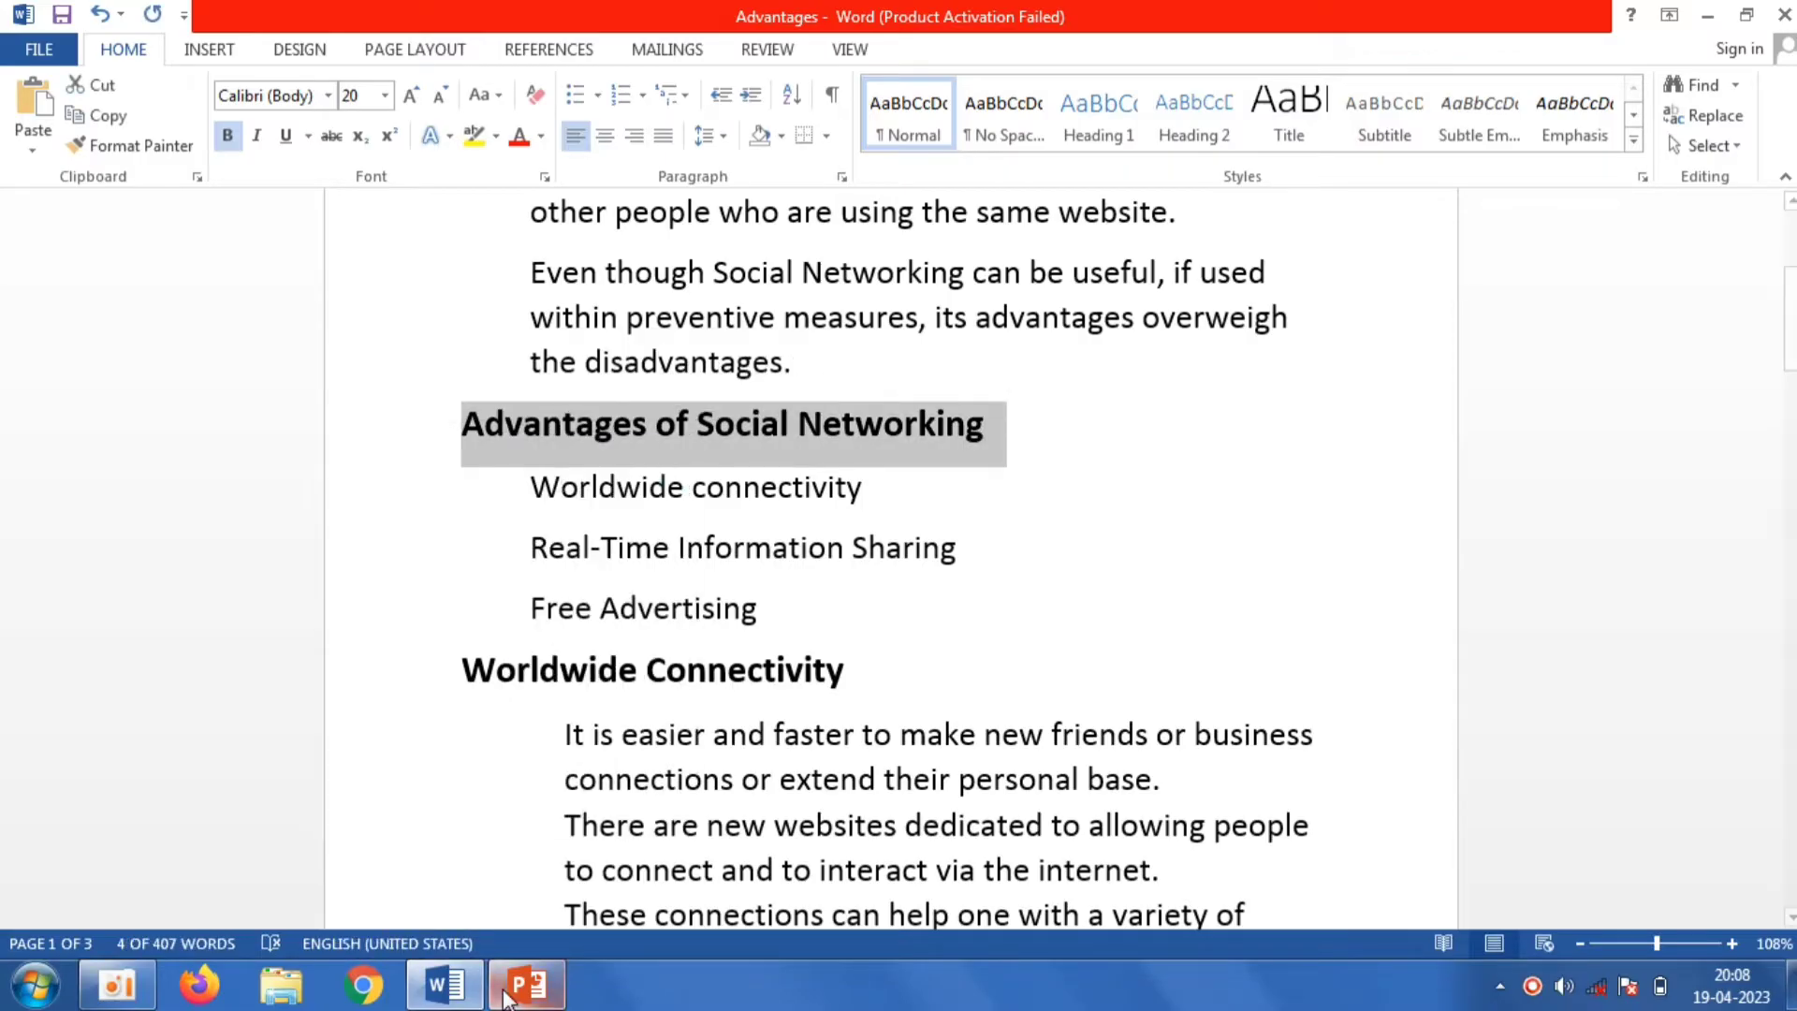
{"action": "left_click", "coordinate": [527, 983]}
Step: Paste 'Advantages of Social Networking' as slide 3's title and set it to 44 pt
{"action": "right_click", "coordinate": [602, 322]}
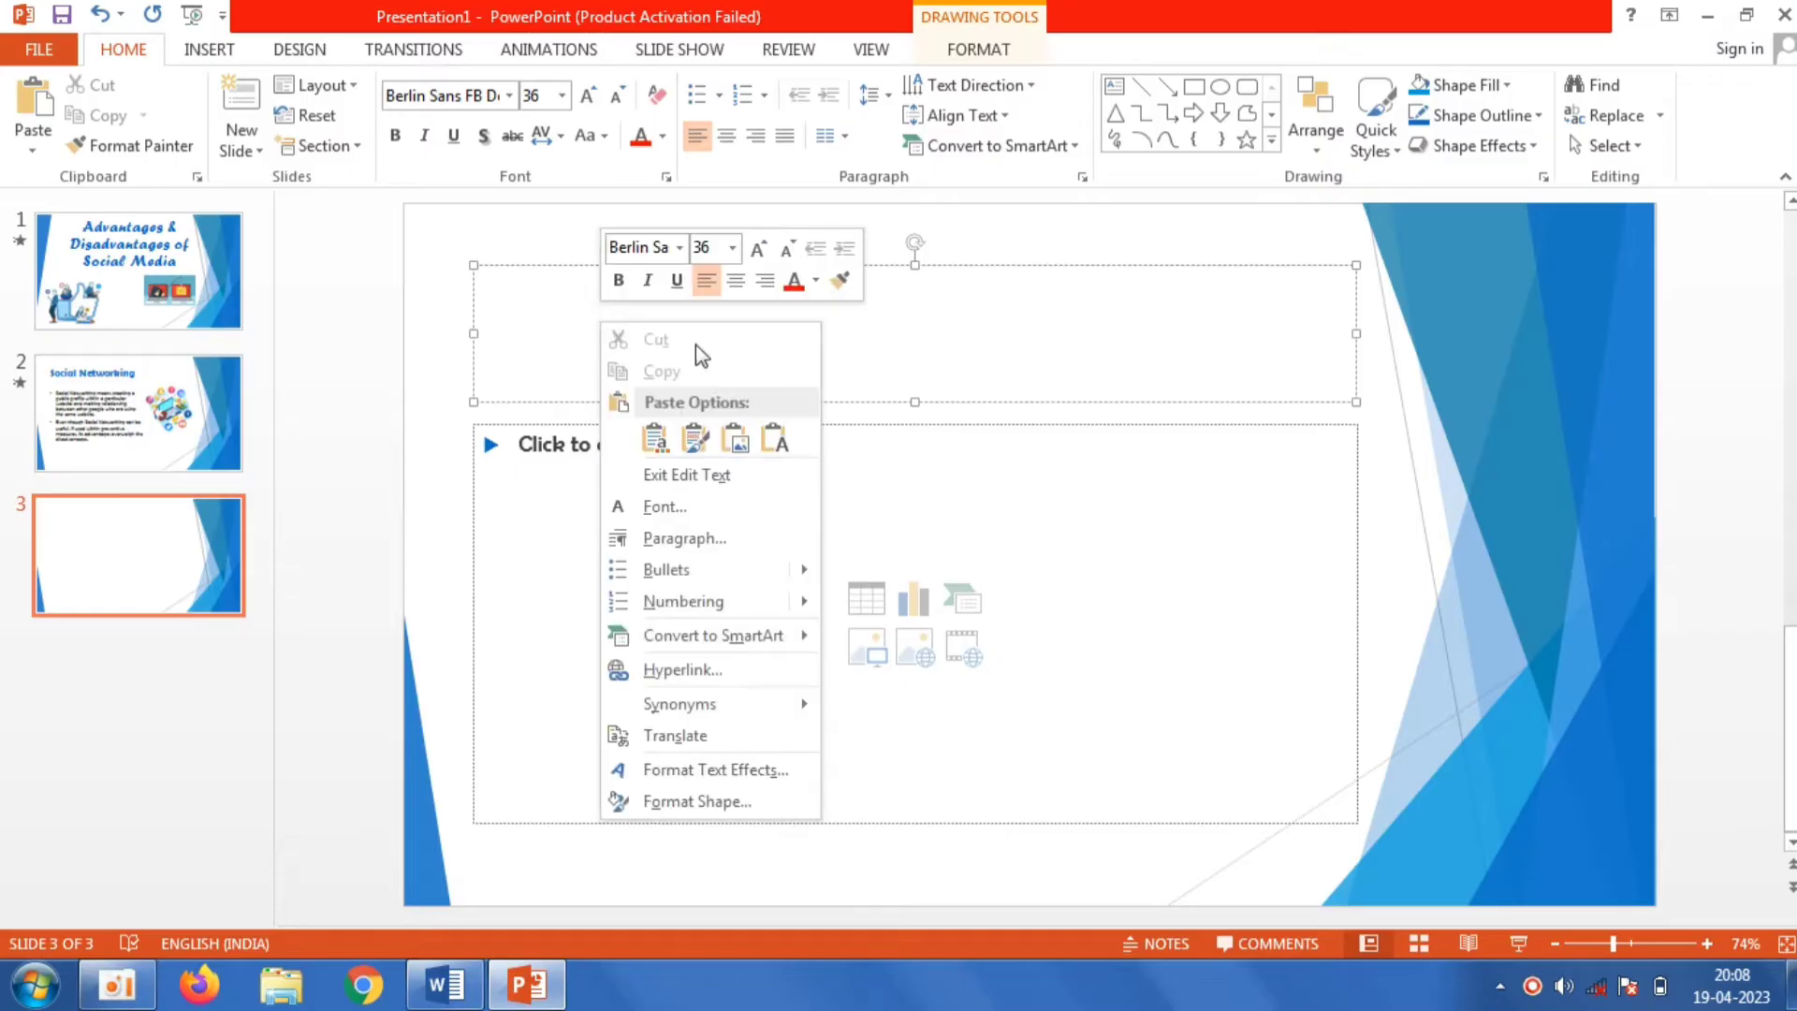
{"action": "left_click", "coordinate": [790, 431]}
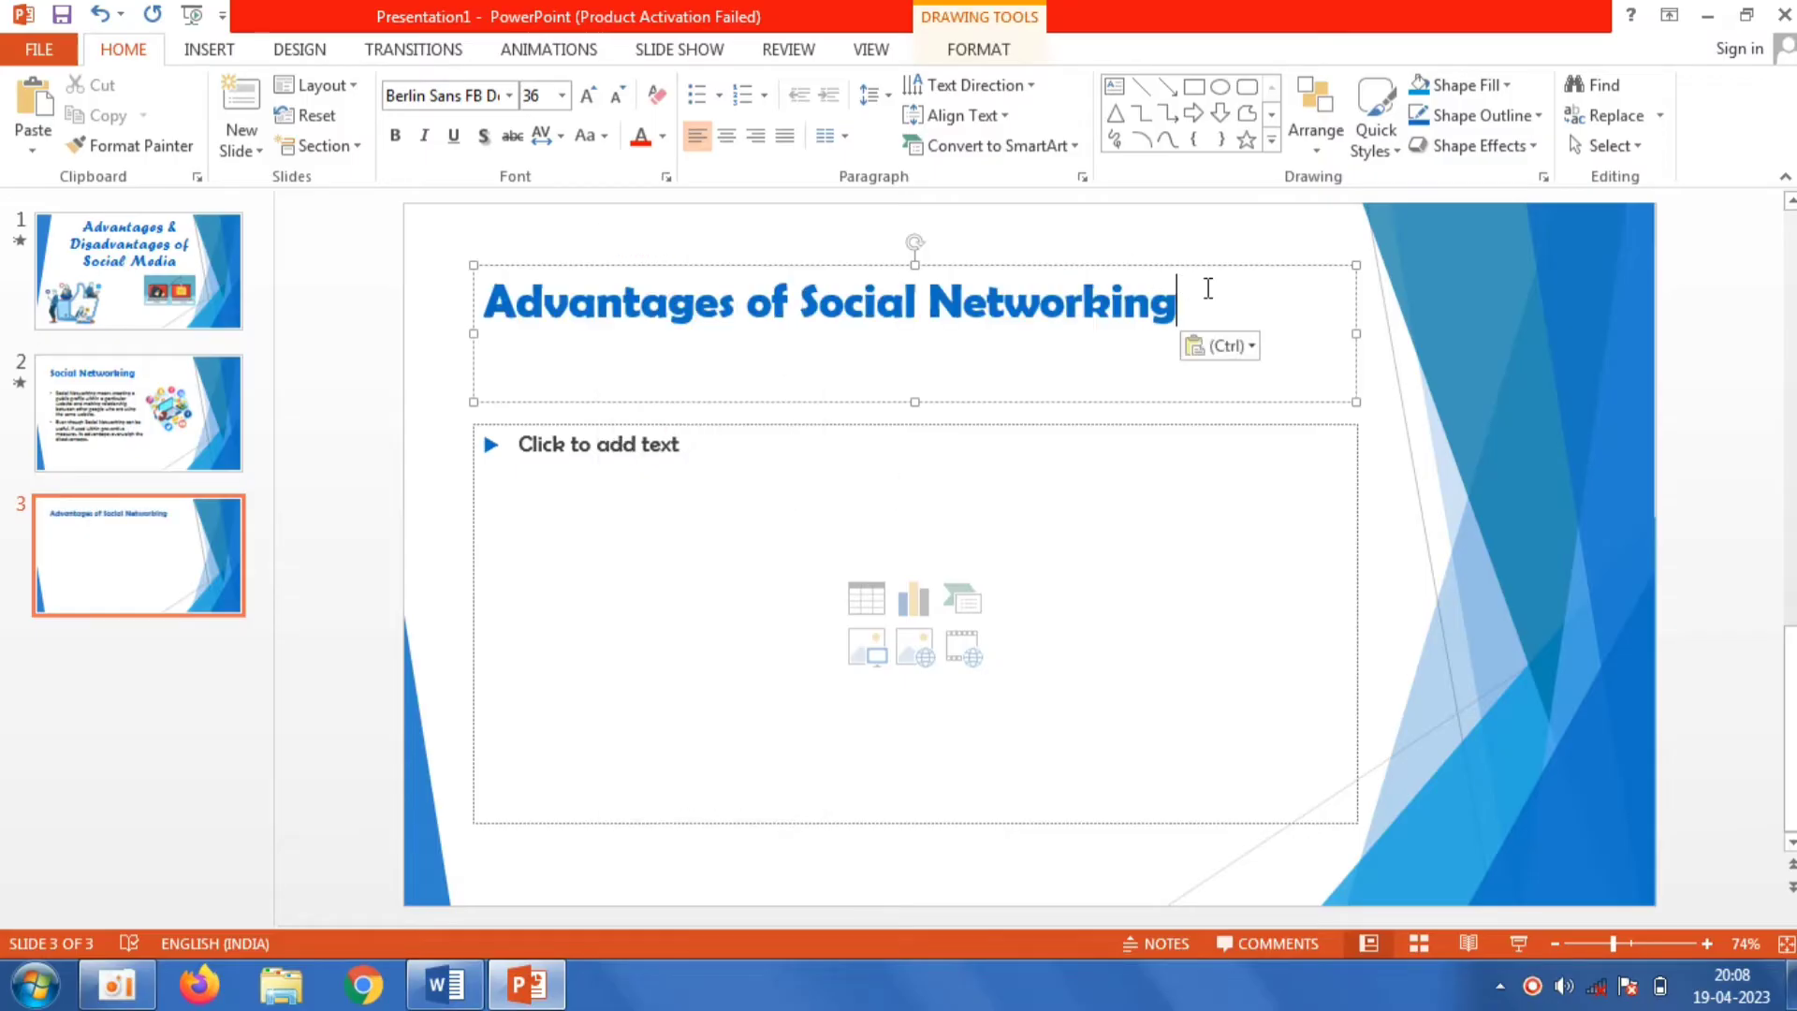
{"action": "left_click_drag", "start_coordinate": [1207, 290], "coordinate": [485, 299]}
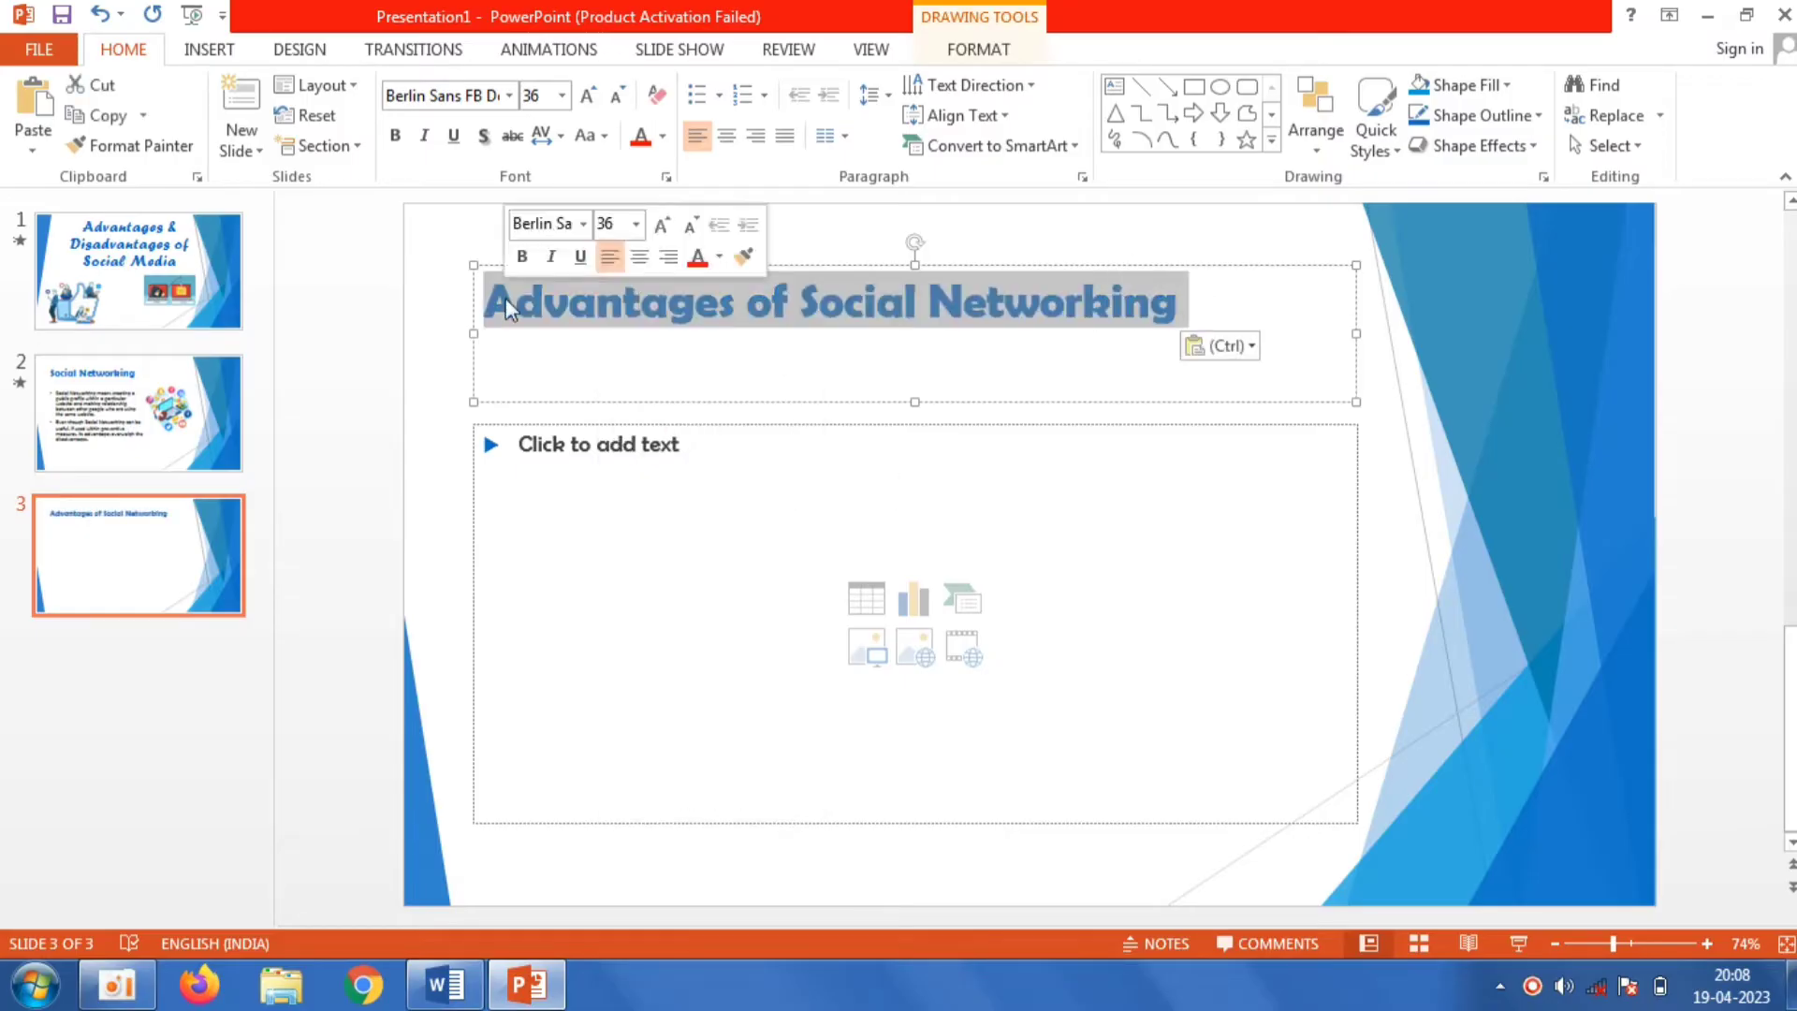
{"action": "left_click", "coordinate": [561, 96]}
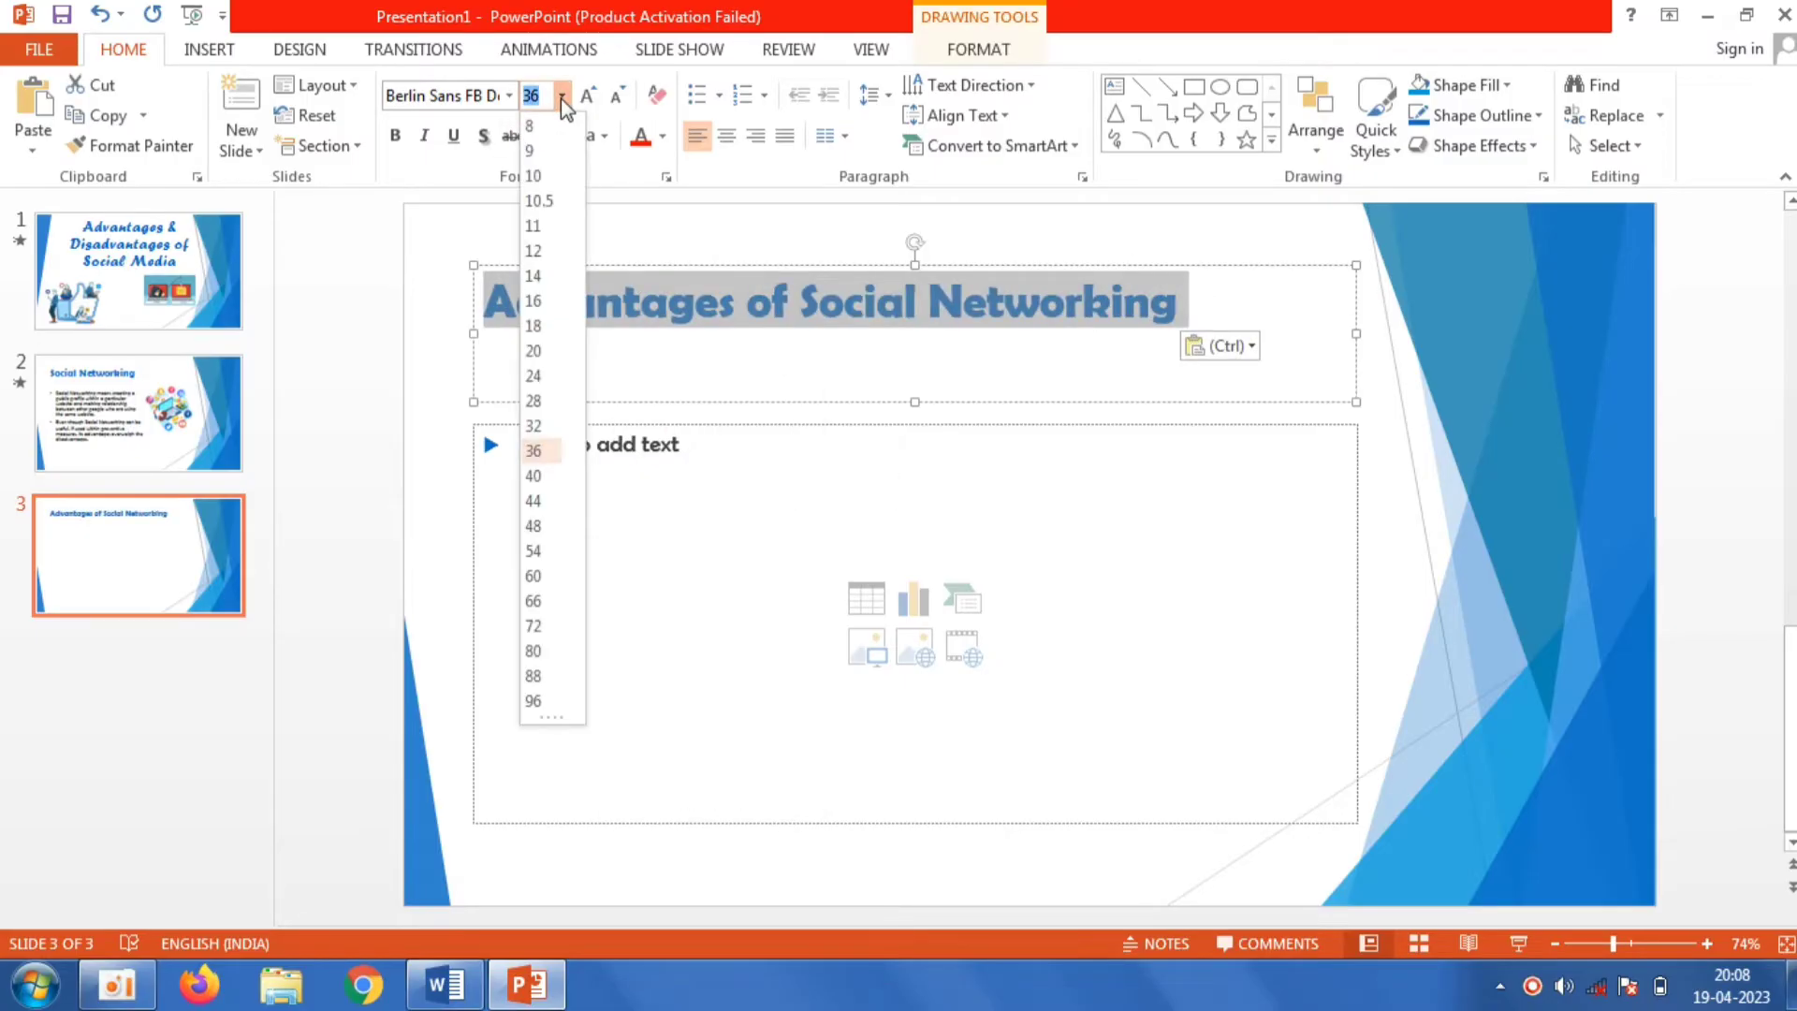
{"action": "left_click", "coordinate": [545, 498]}
Step: Give slide 3's body placeholder hollow-circle bullets
{"action": "left_click", "coordinate": [548, 497]}
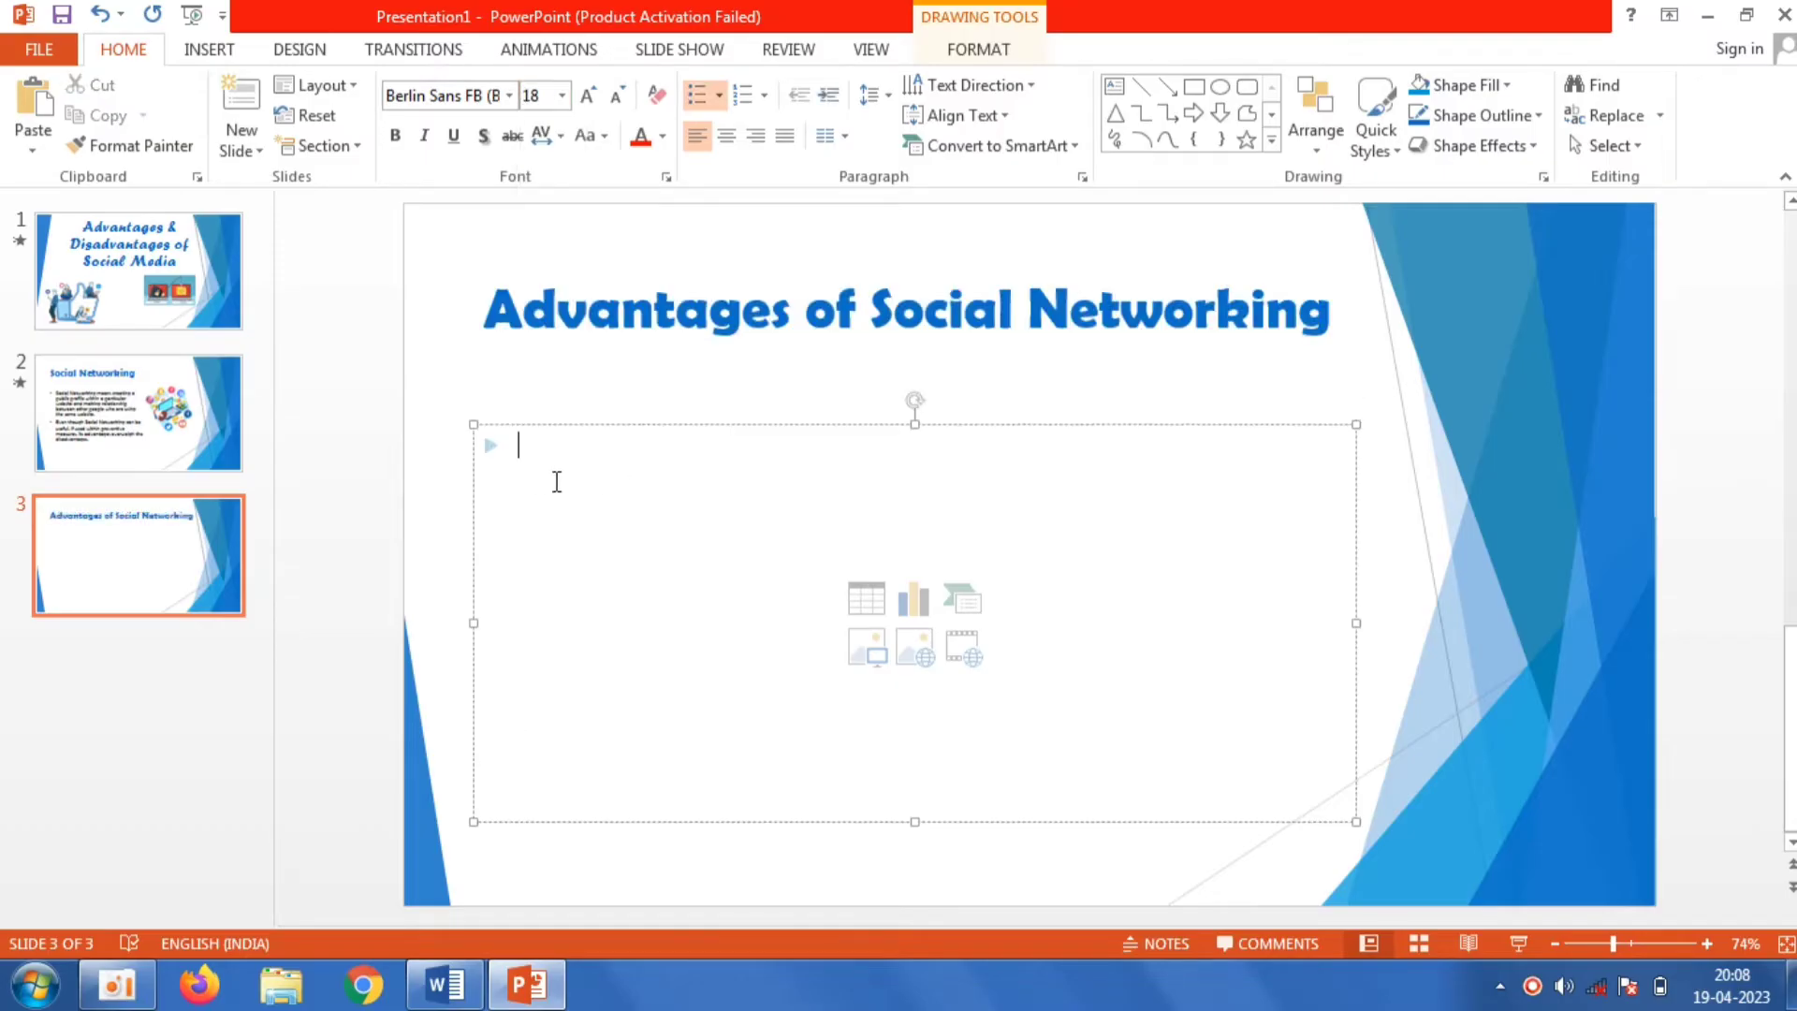
{"action": "left_click", "coordinate": [724, 96]}
{"action": "left_click", "coordinate": [947, 155]}
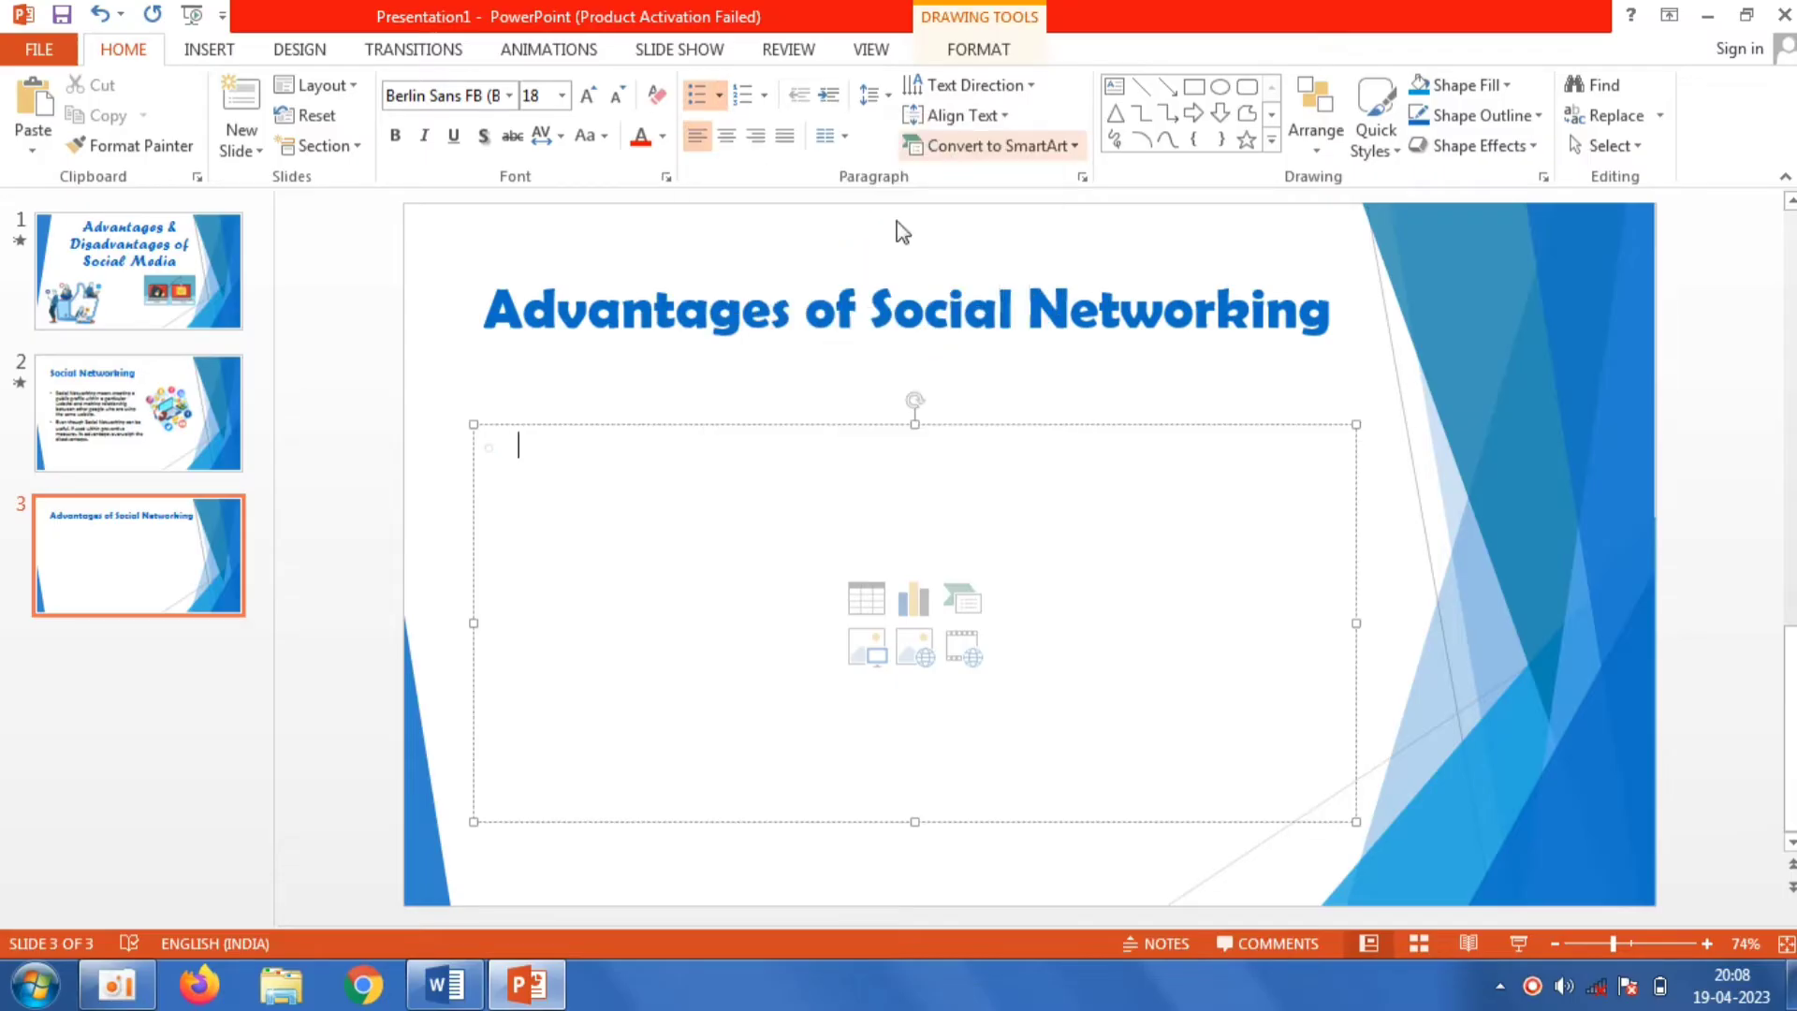
{"action": "left_click", "coordinate": [446, 985]}
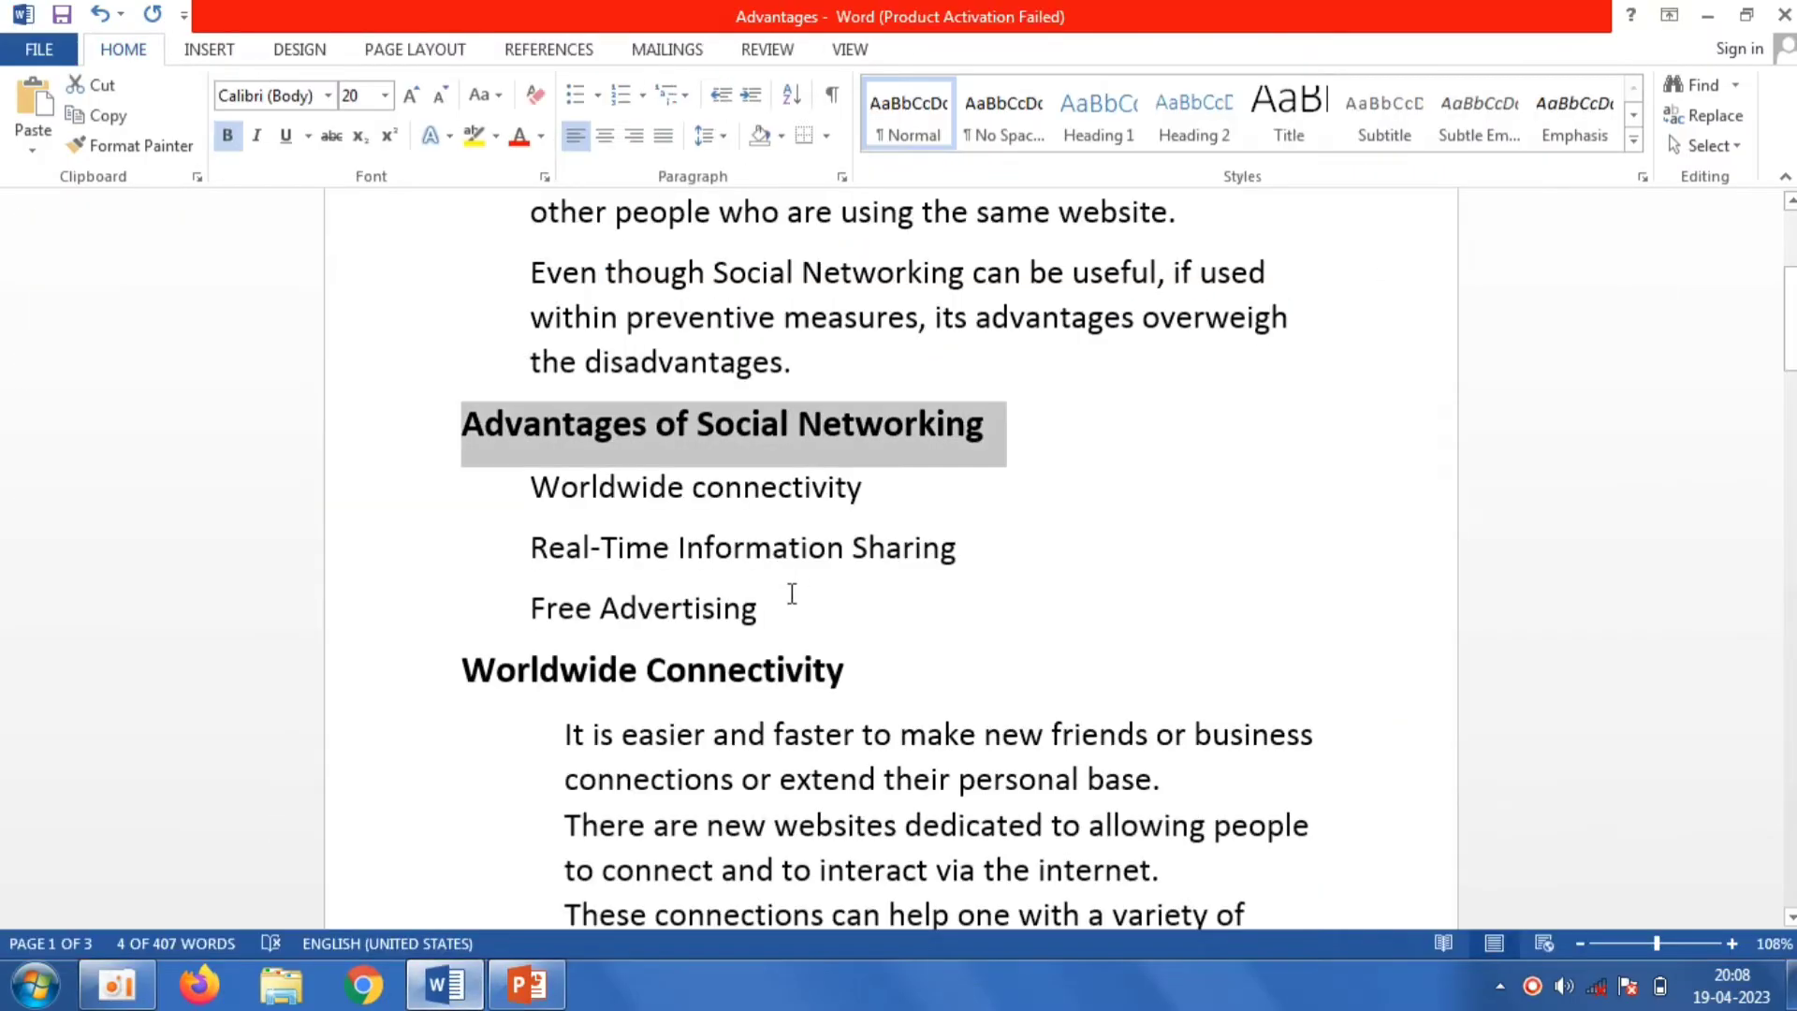
Step: Copy the three advantage items from Word and paste them as slide 3's bullets
{"action": "left_click_drag", "start_coordinate": [791, 594], "coordinate": [539, 480]}
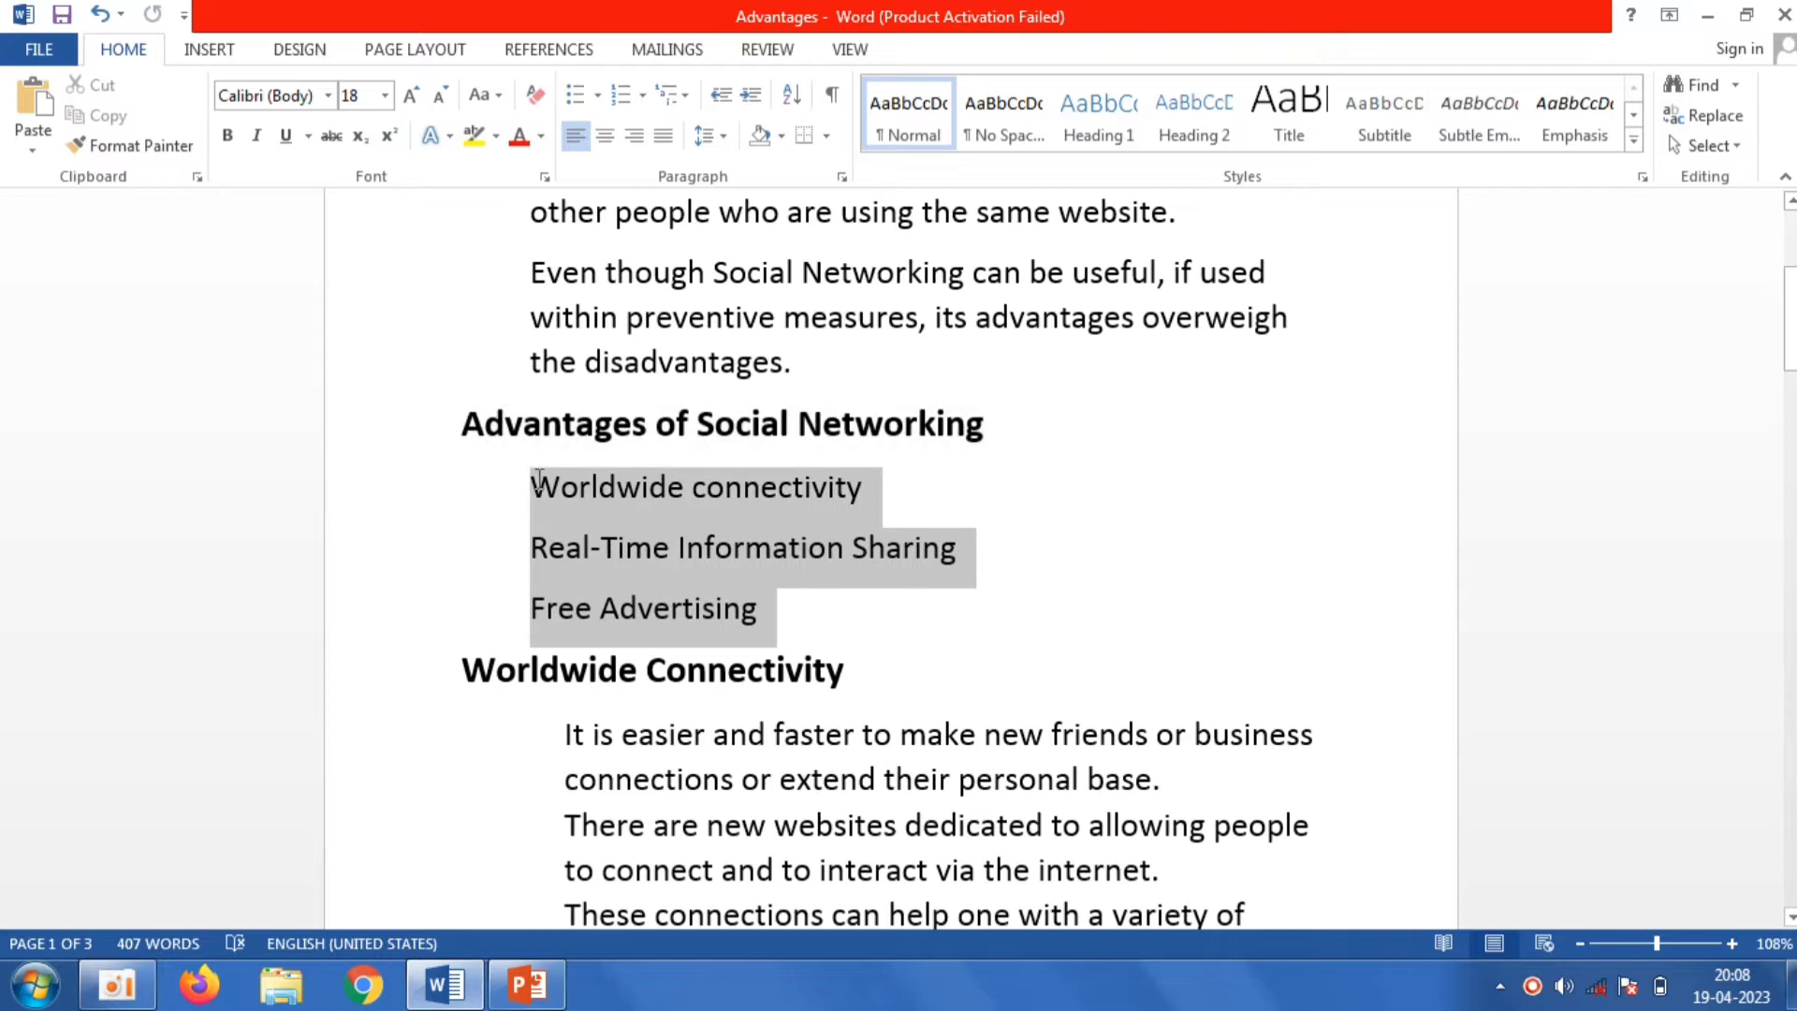
{"action": "right_click", "coordinate": [547, 494]}
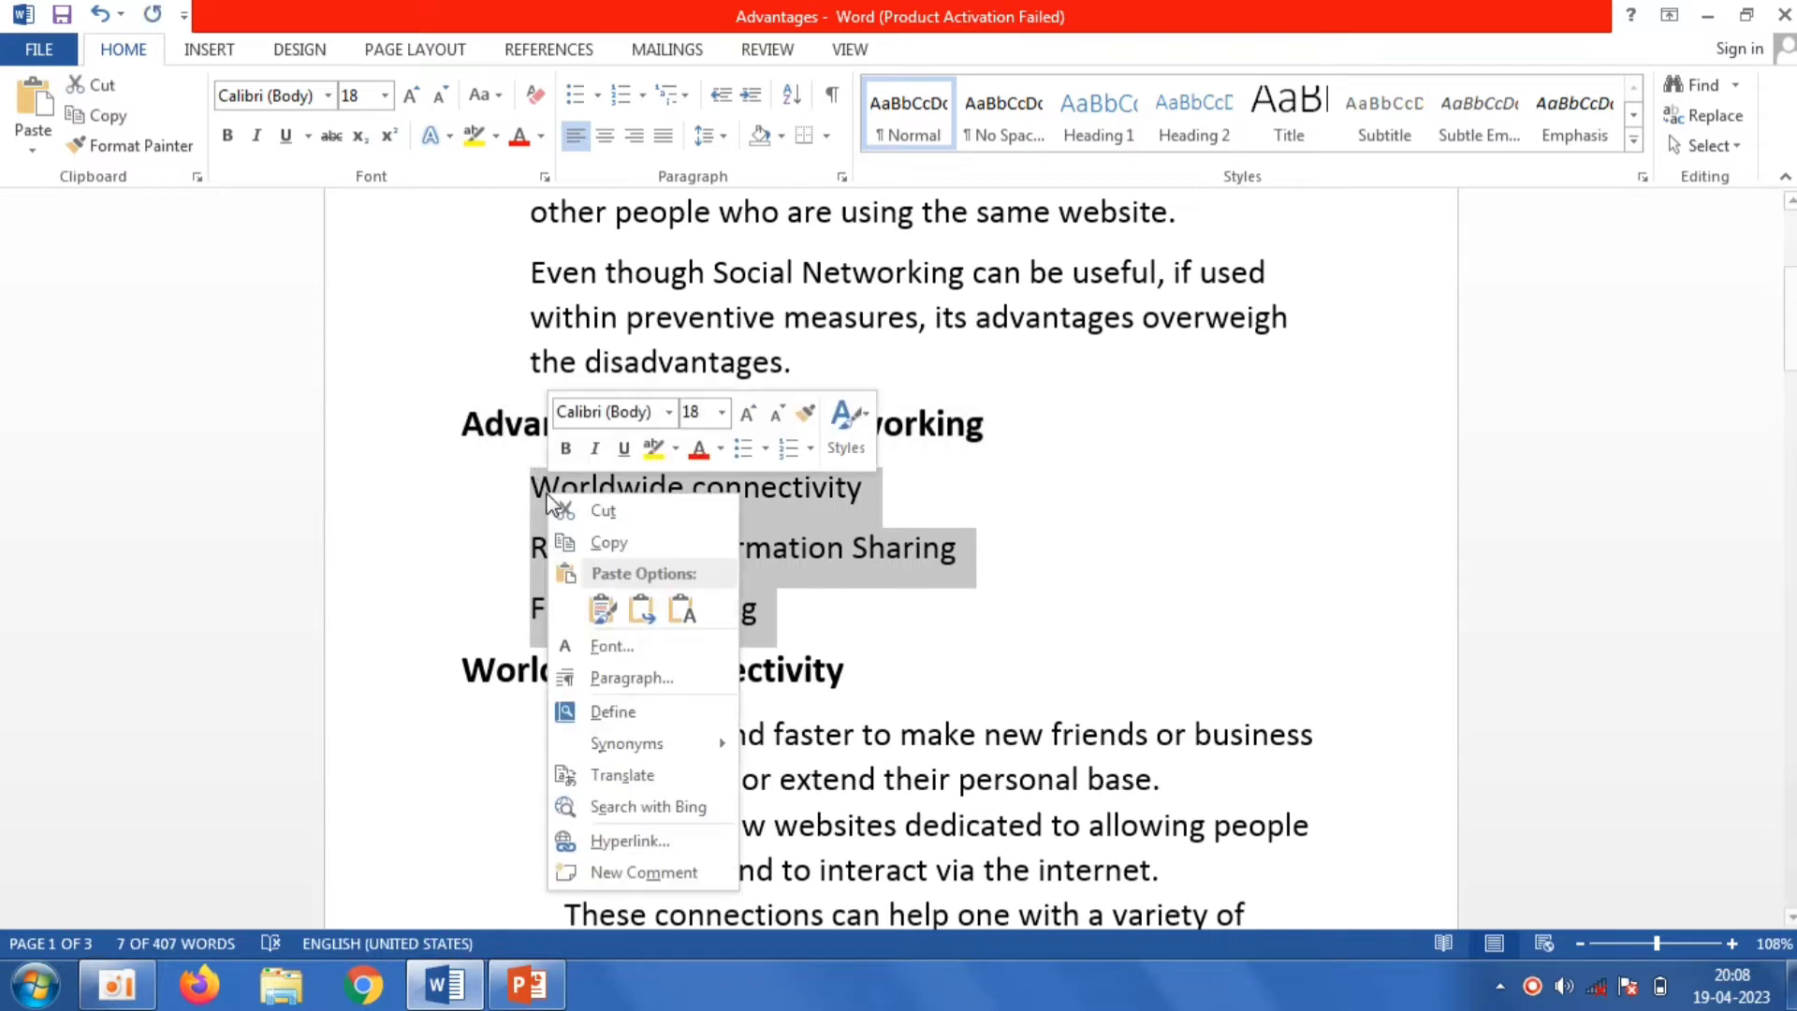
{"action": "left_click", "coordinate": [599, 542]}
{"action": "left_click", "coordinate": [527, 985]}
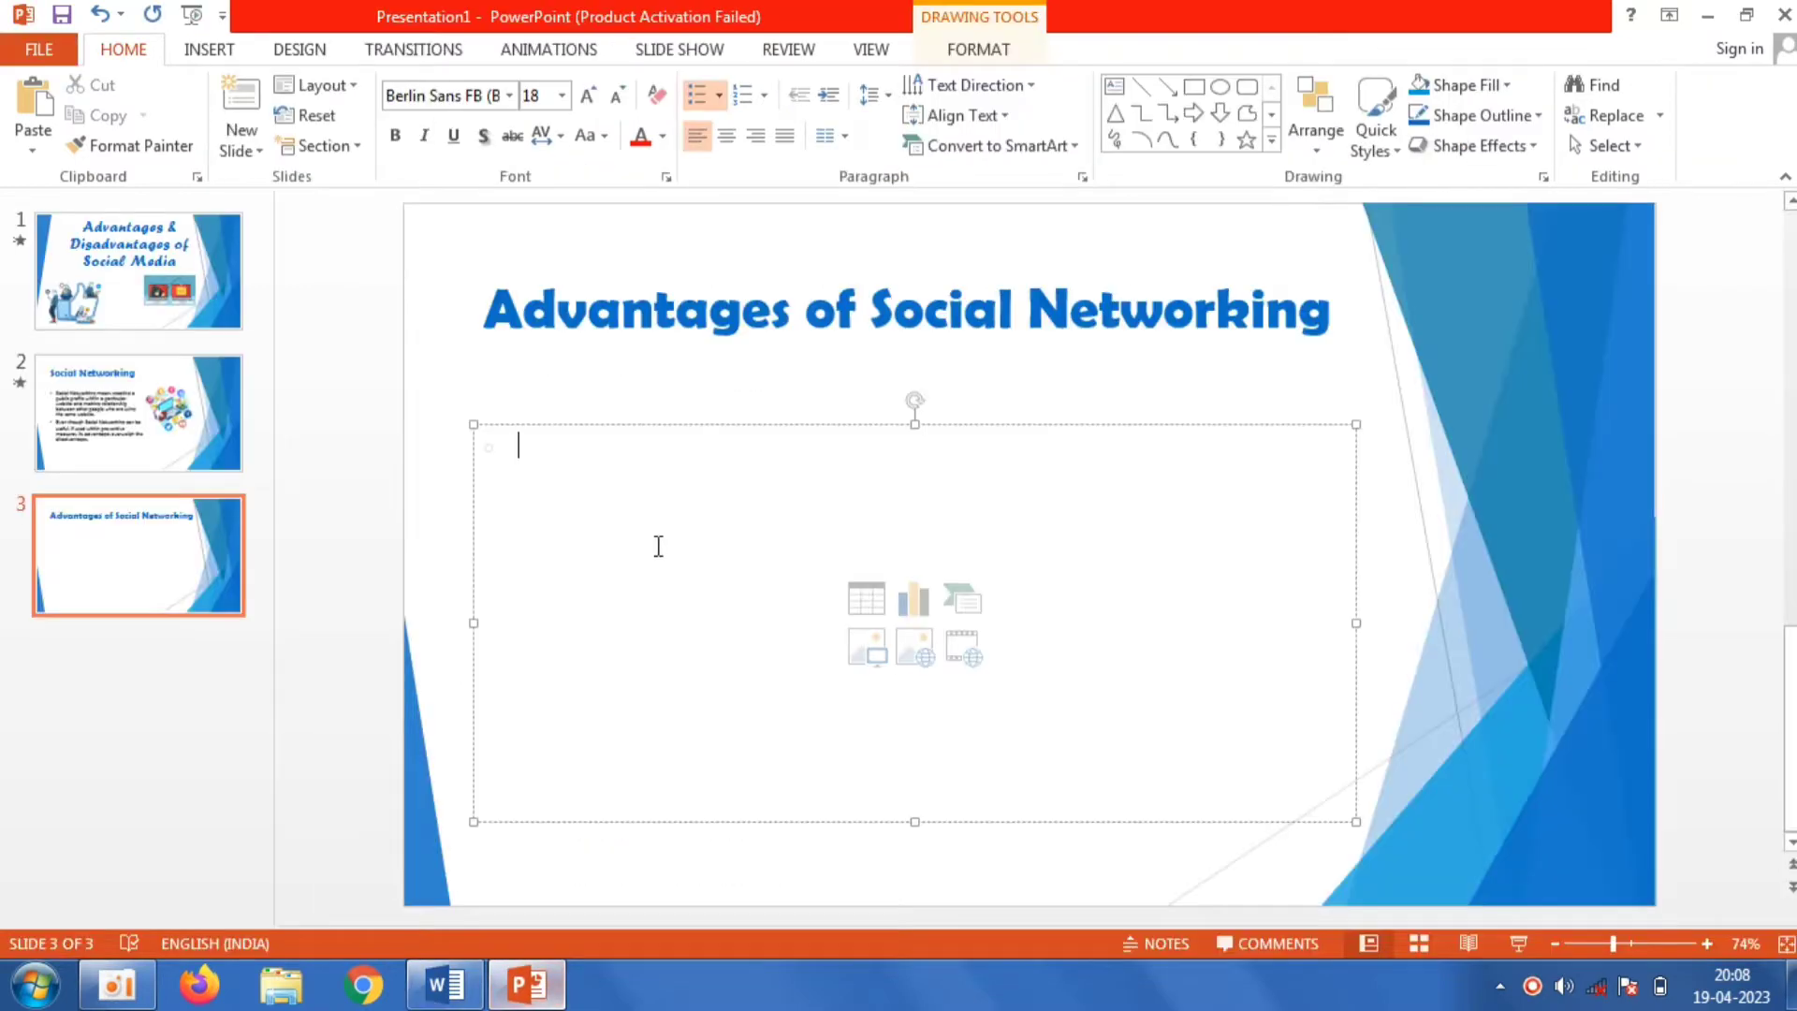
{"action": "right_click", "coordinate": [602, 436]}
{"action": "left_click", "coordinate": [773, 552]}
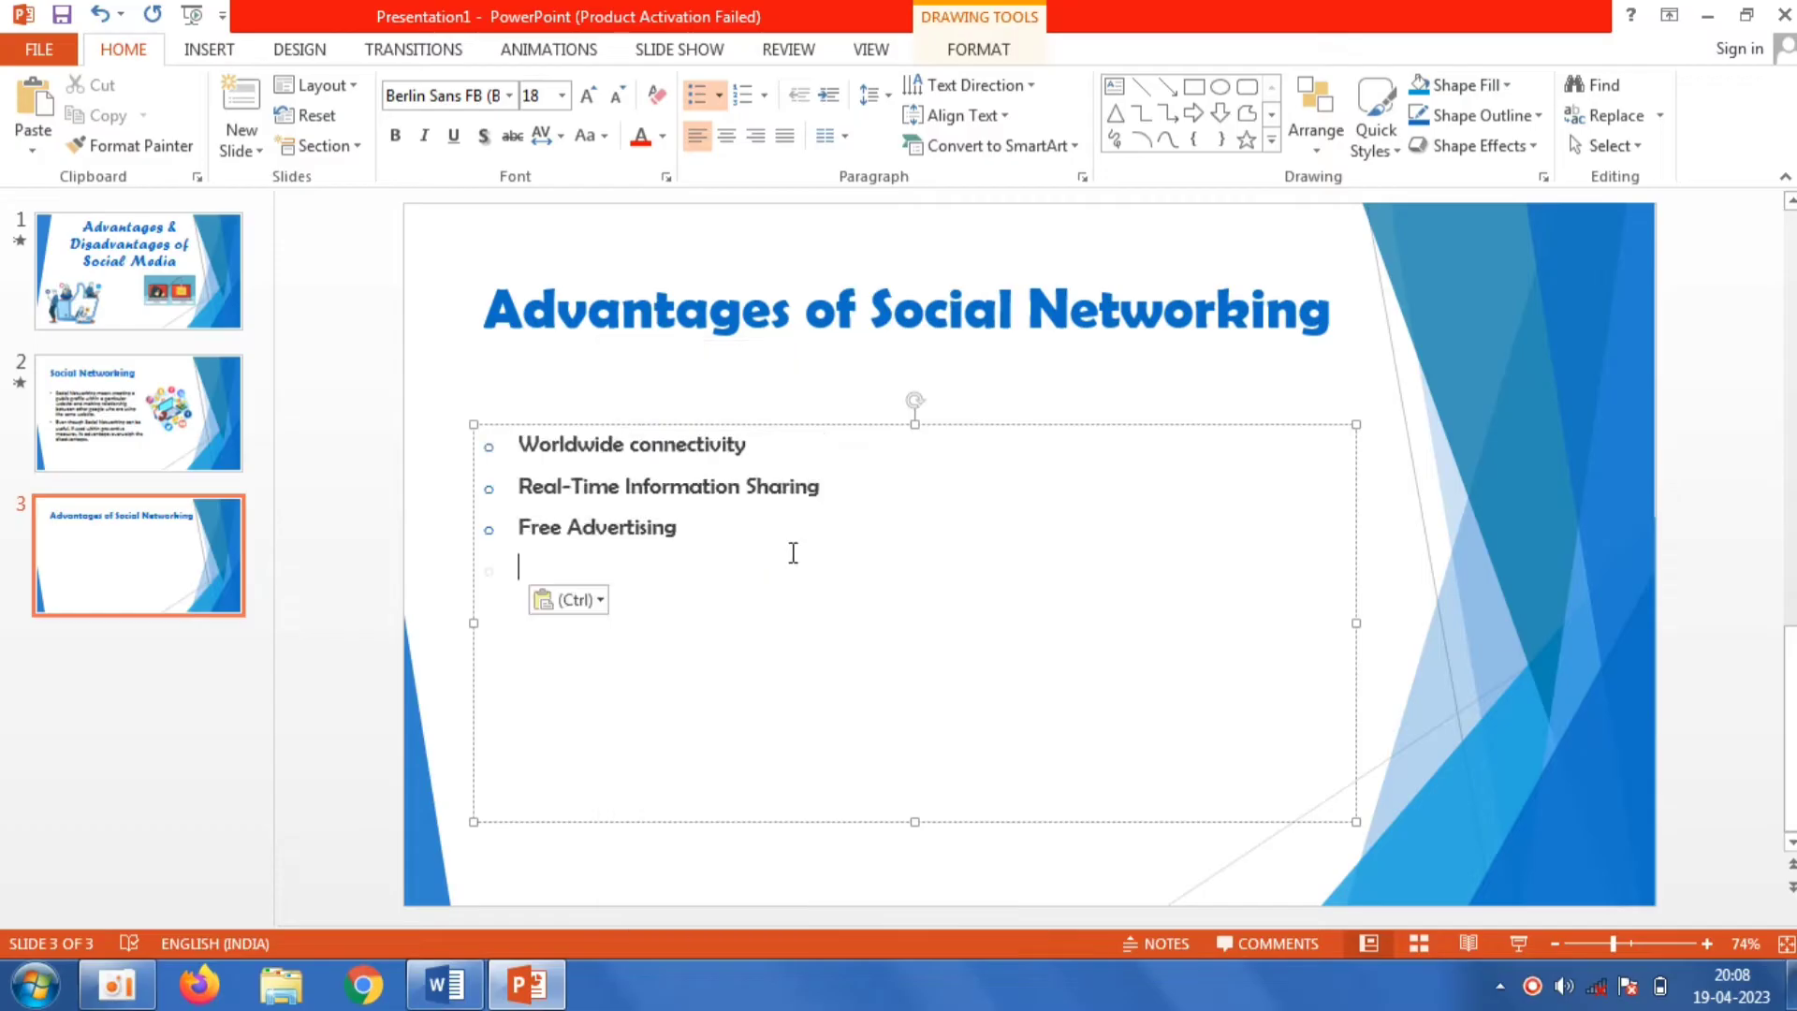
Step: Set the bullets to 28 pt, then narrow the text box and shift it right
{"action": "left_click_drag", "start_coordinate": [718, 553], "coordinate": [490, 419]}
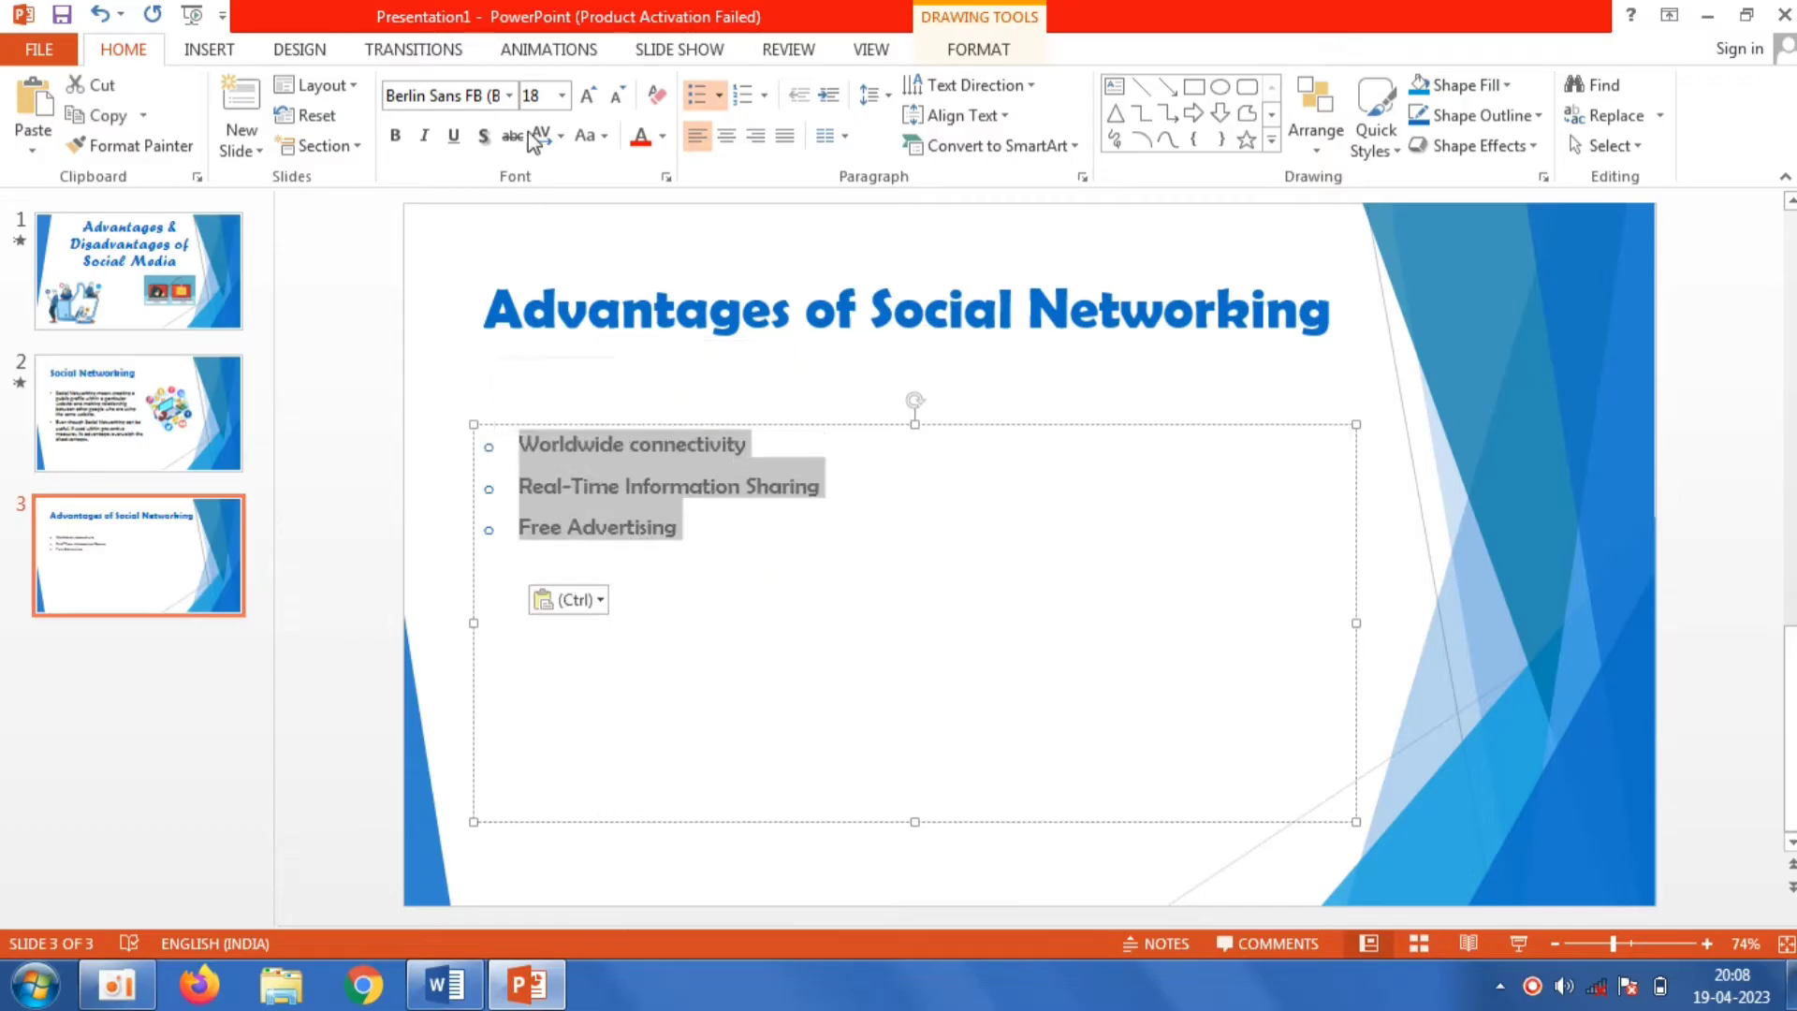
{"action": "left_click", "coordinate": [562, 96]}
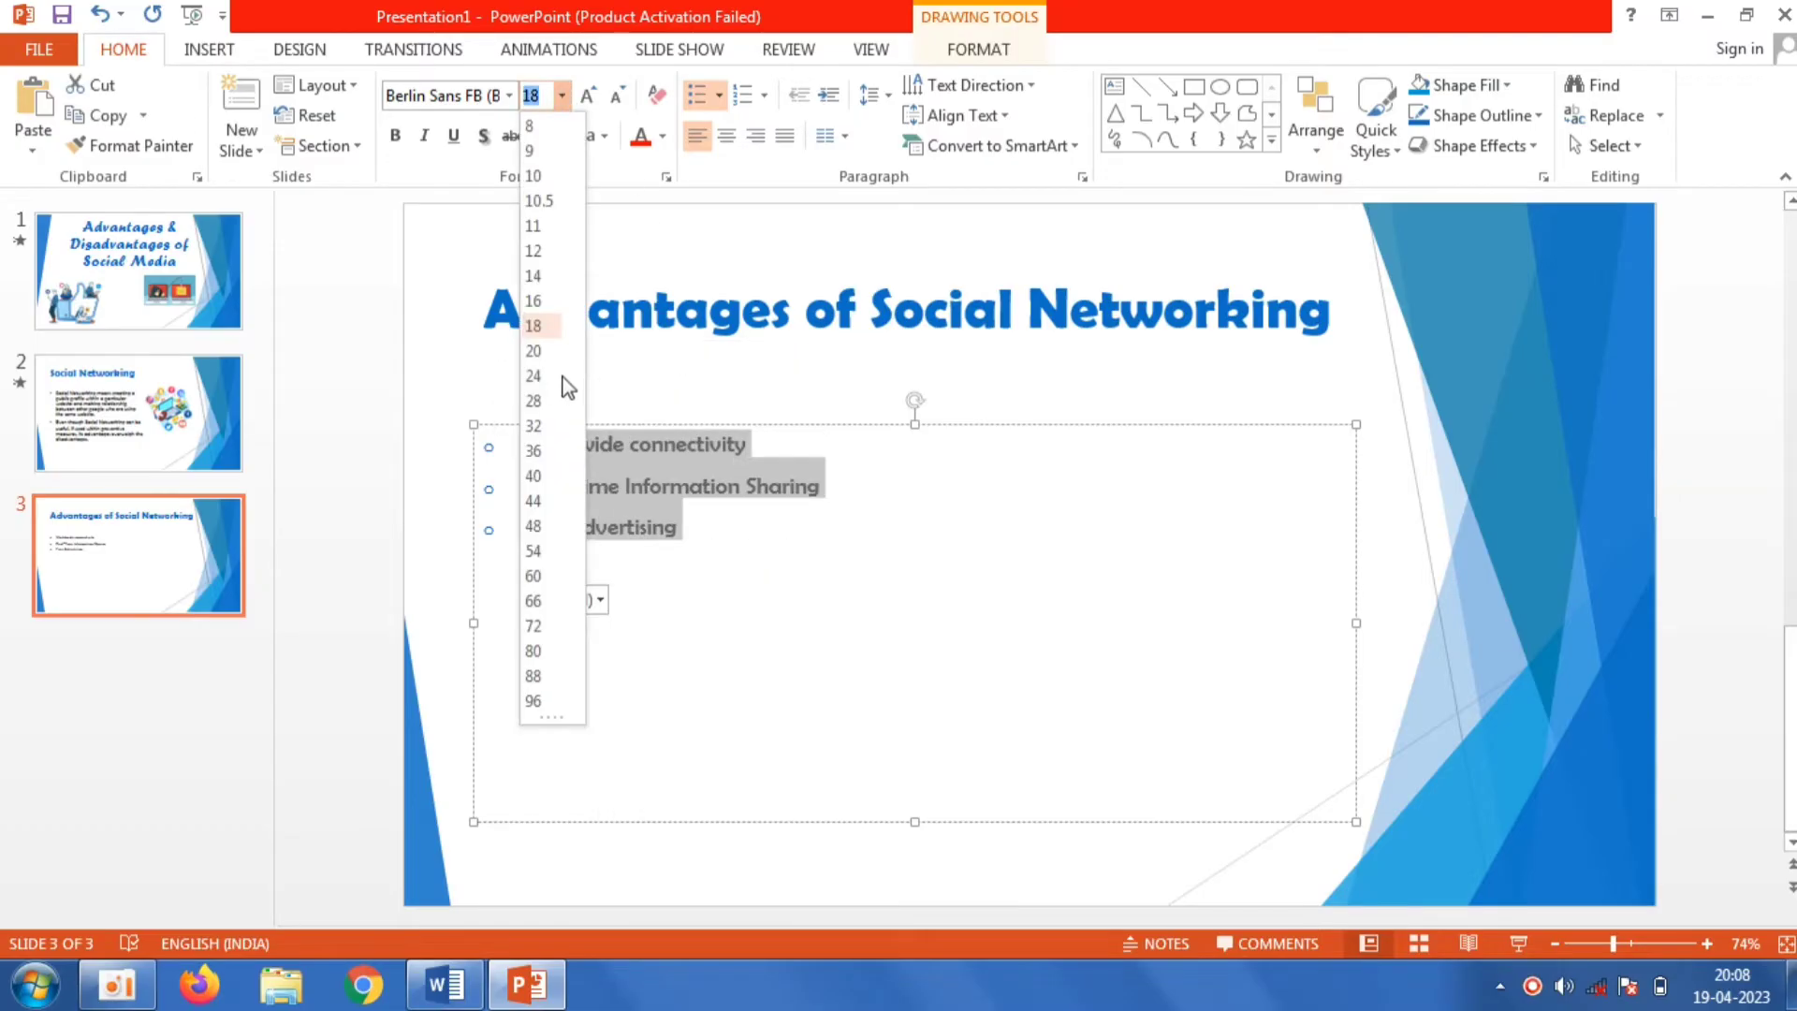
{"action": "left_click", "coordinate": [546, 401]}
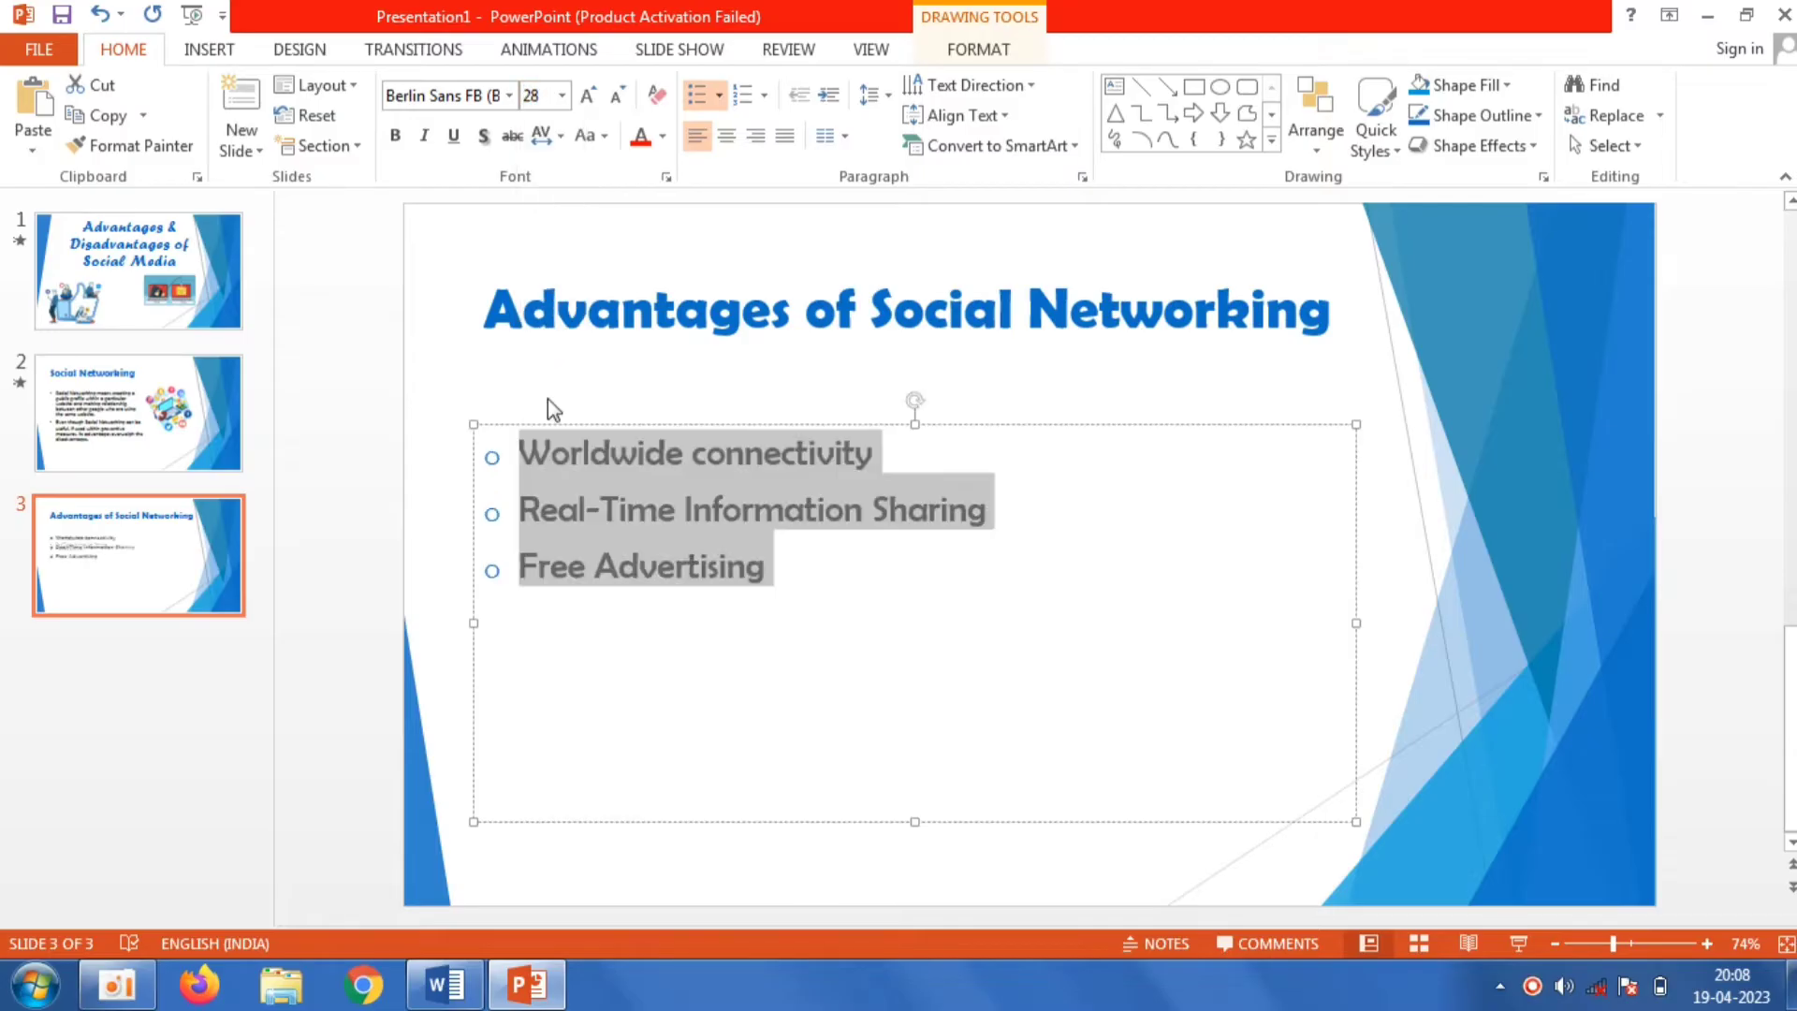
{"action": "left_click", "coordinate": [425, 363]}
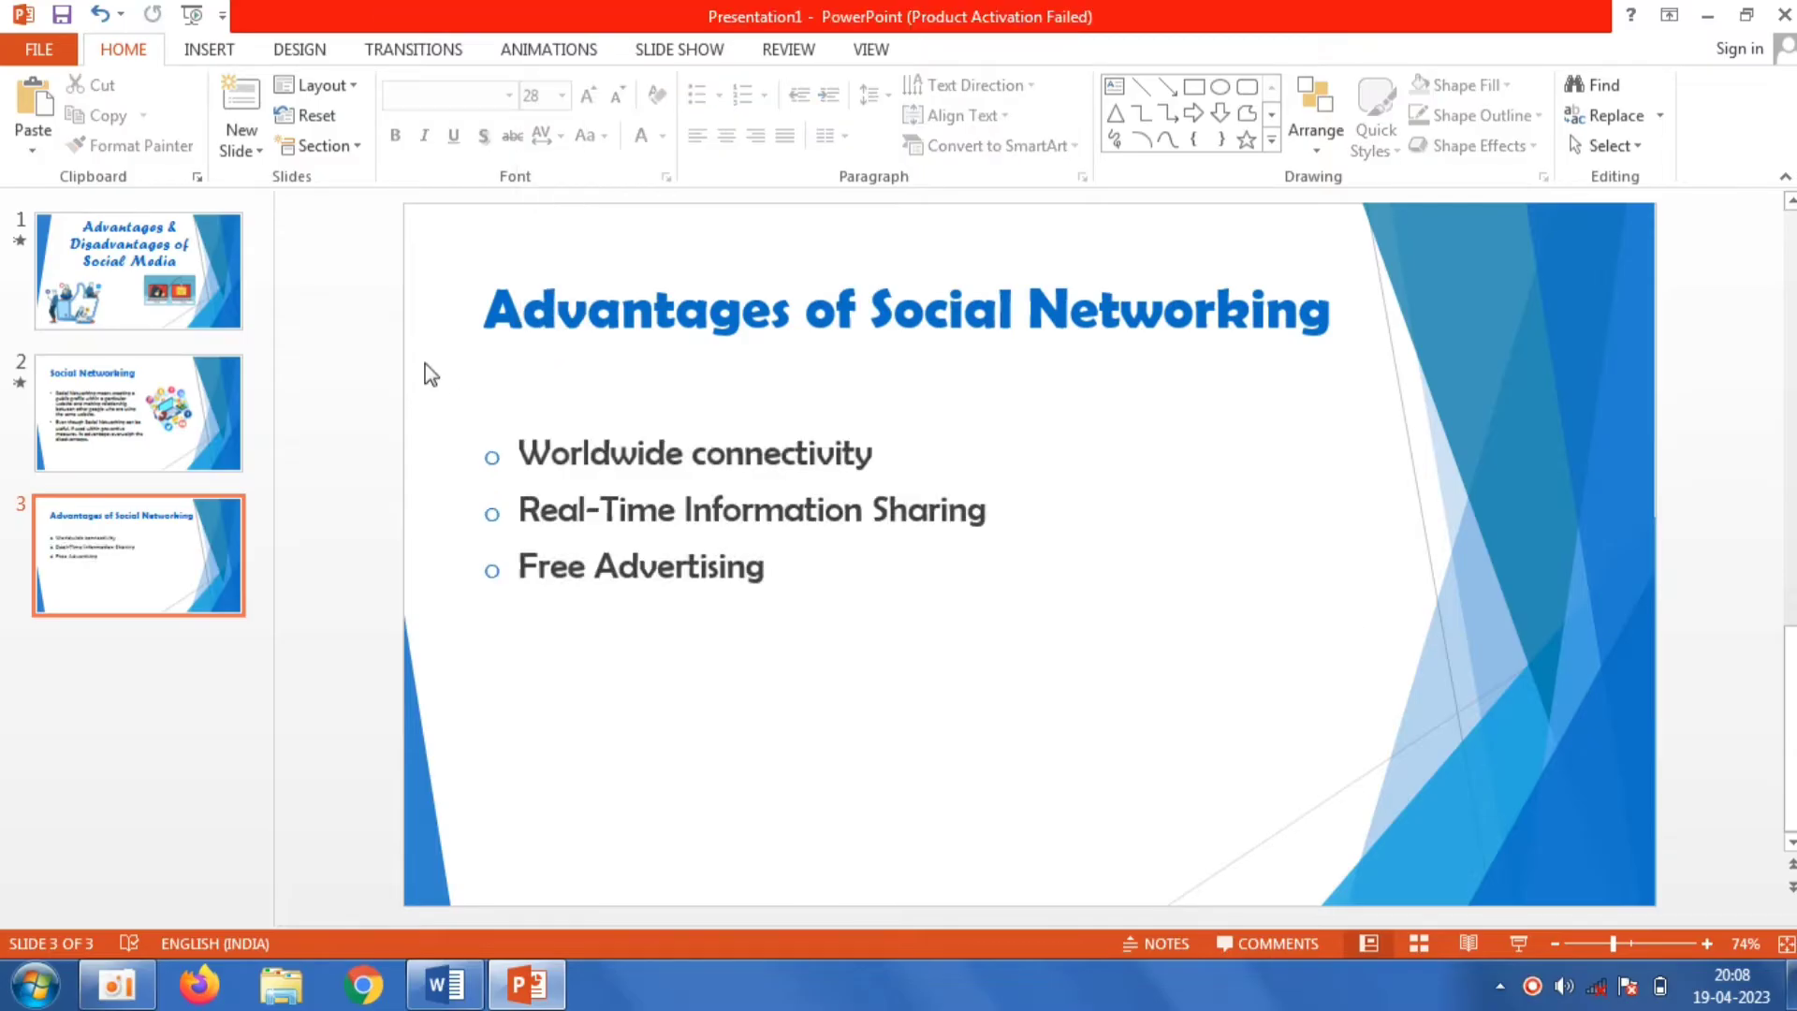
{"action": "left_click", "coordinate": [549, 456]}
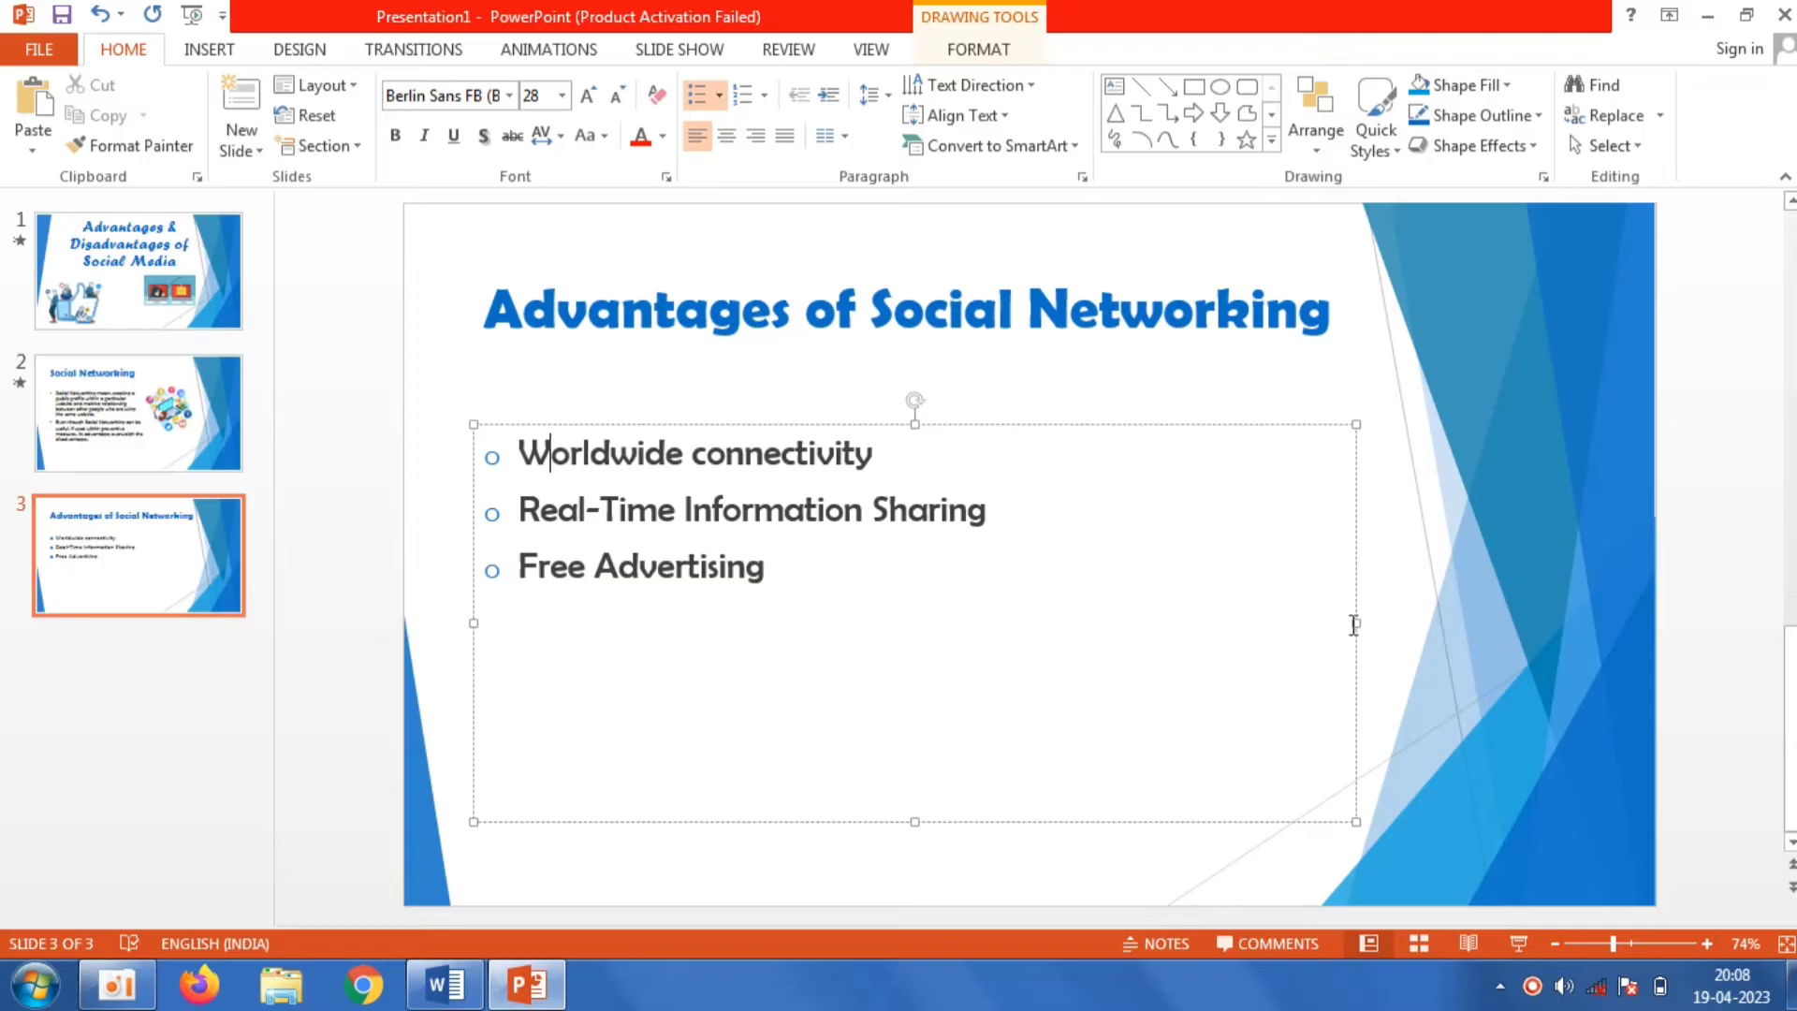
{"action": "left_click_drag", "start_coordinate": [1357, 624], "coordinate": [1074, 638]}
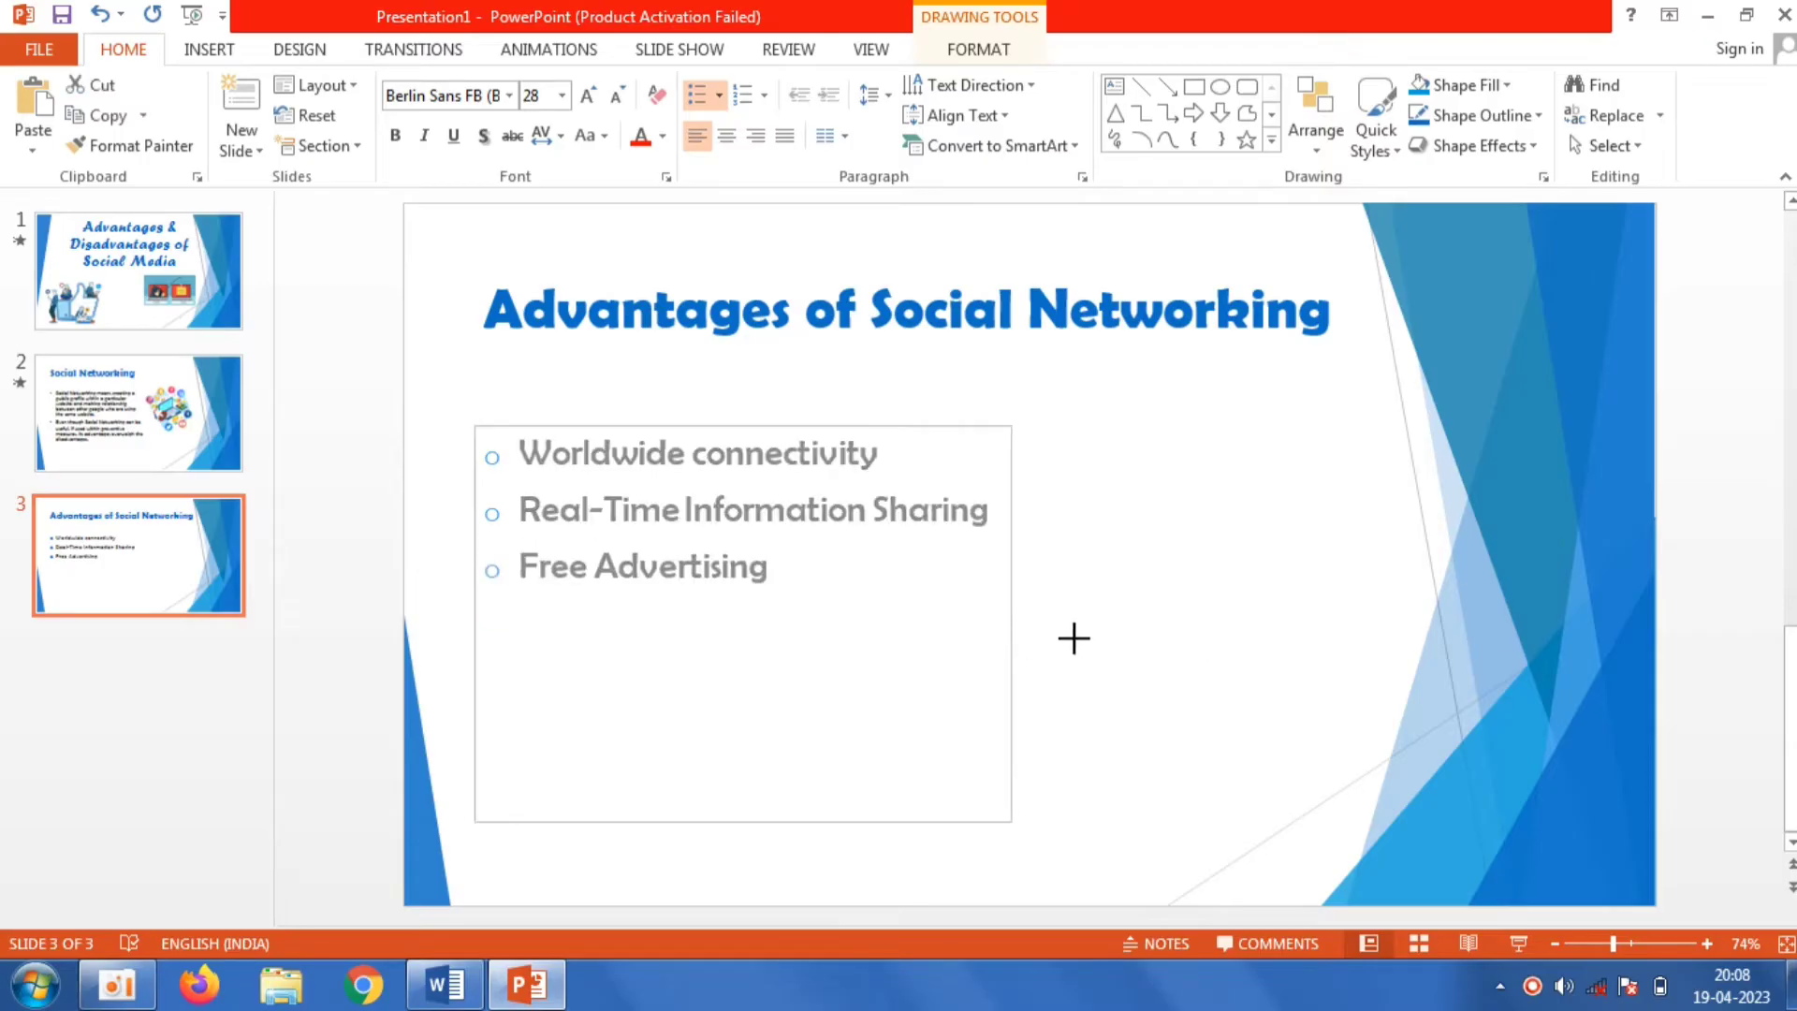
{"action": "left_click_drag", "start_coordinate": [951, 432], "coordinate": [1101, 402]}
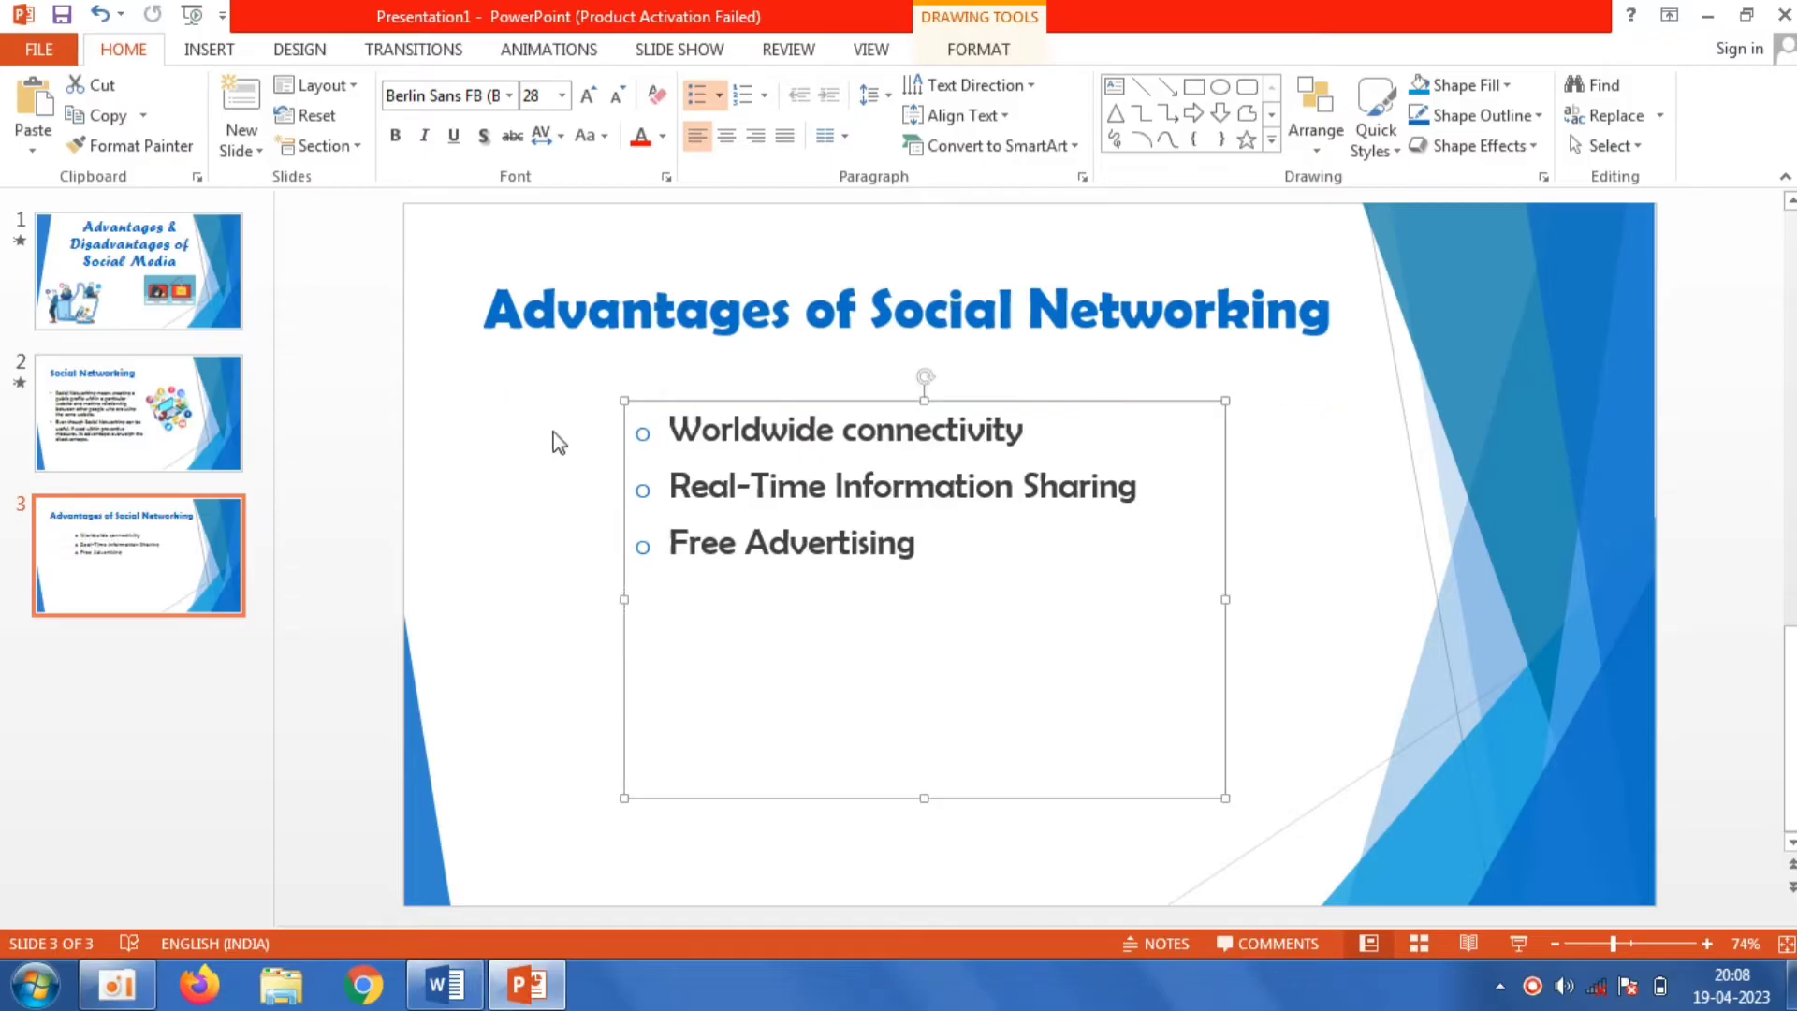
{"action": "left_click", "coordinate": [492, 440]}
Step: Apply the Wind transition to the 'Advantages of Social Networking' slide
{"action": "left_click", "coordinate": [296, 47]}
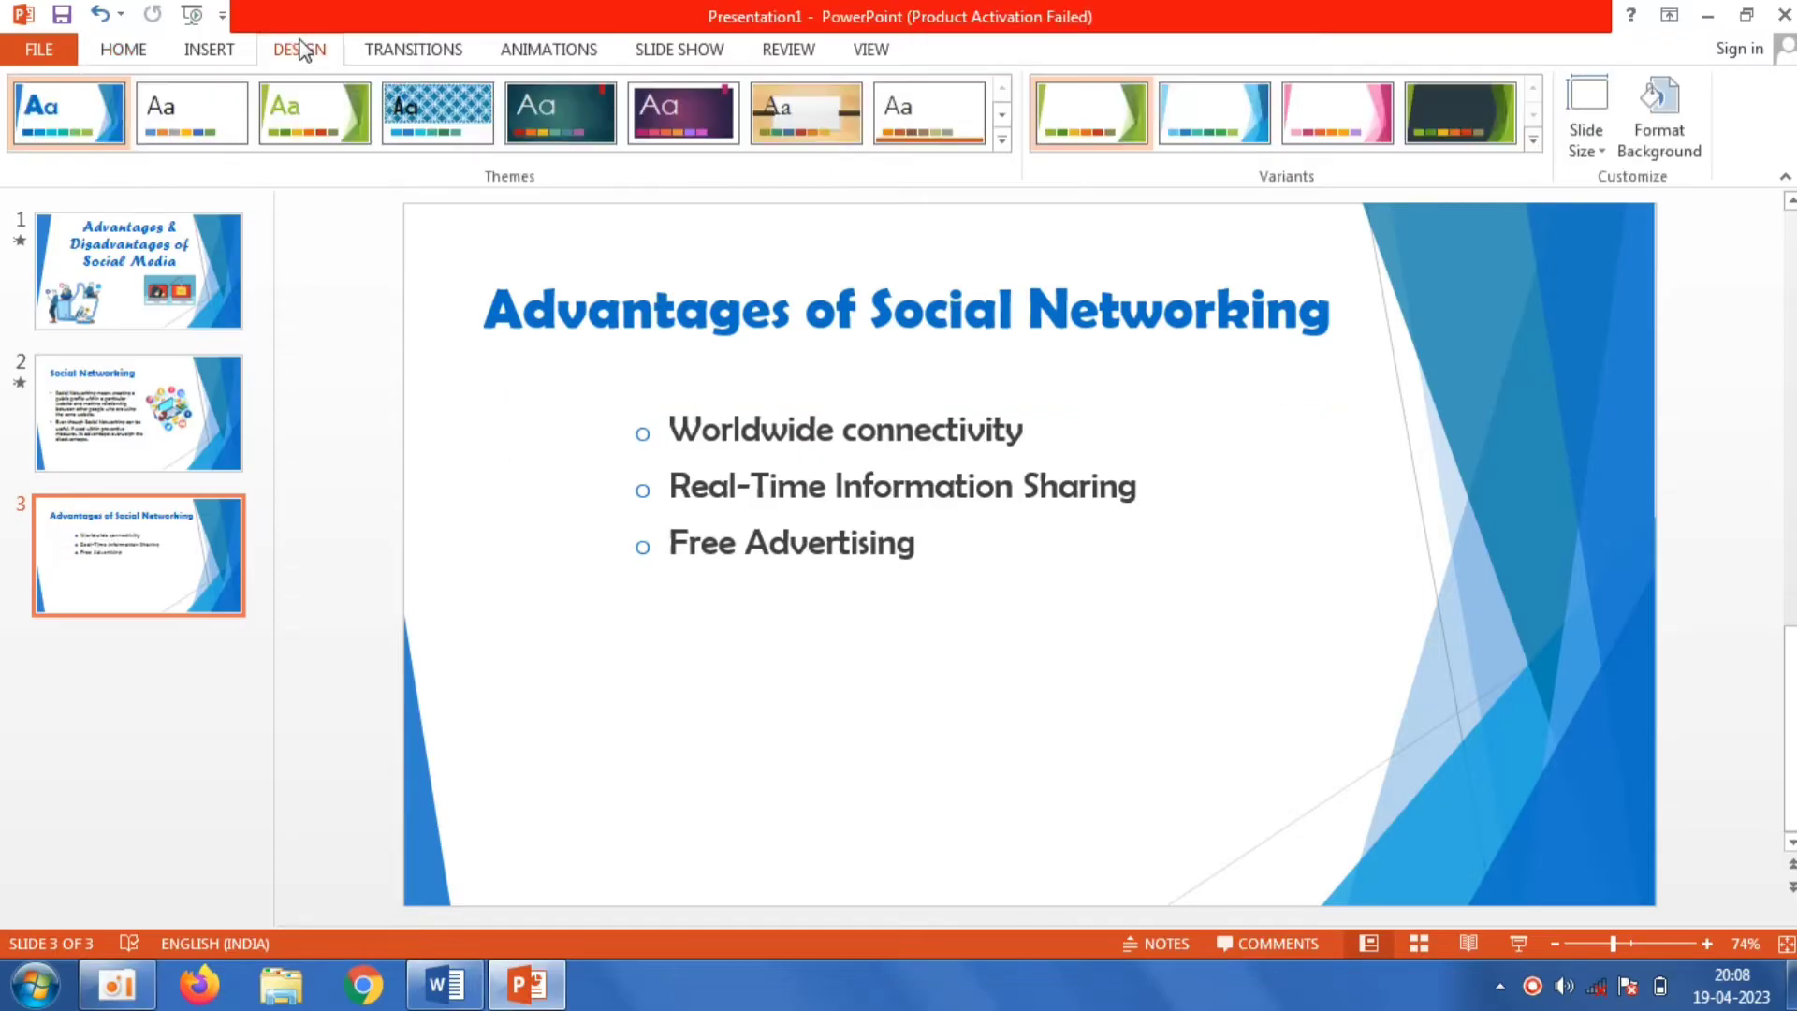
{"action": "left_click", "coordinate": [413, 51]}
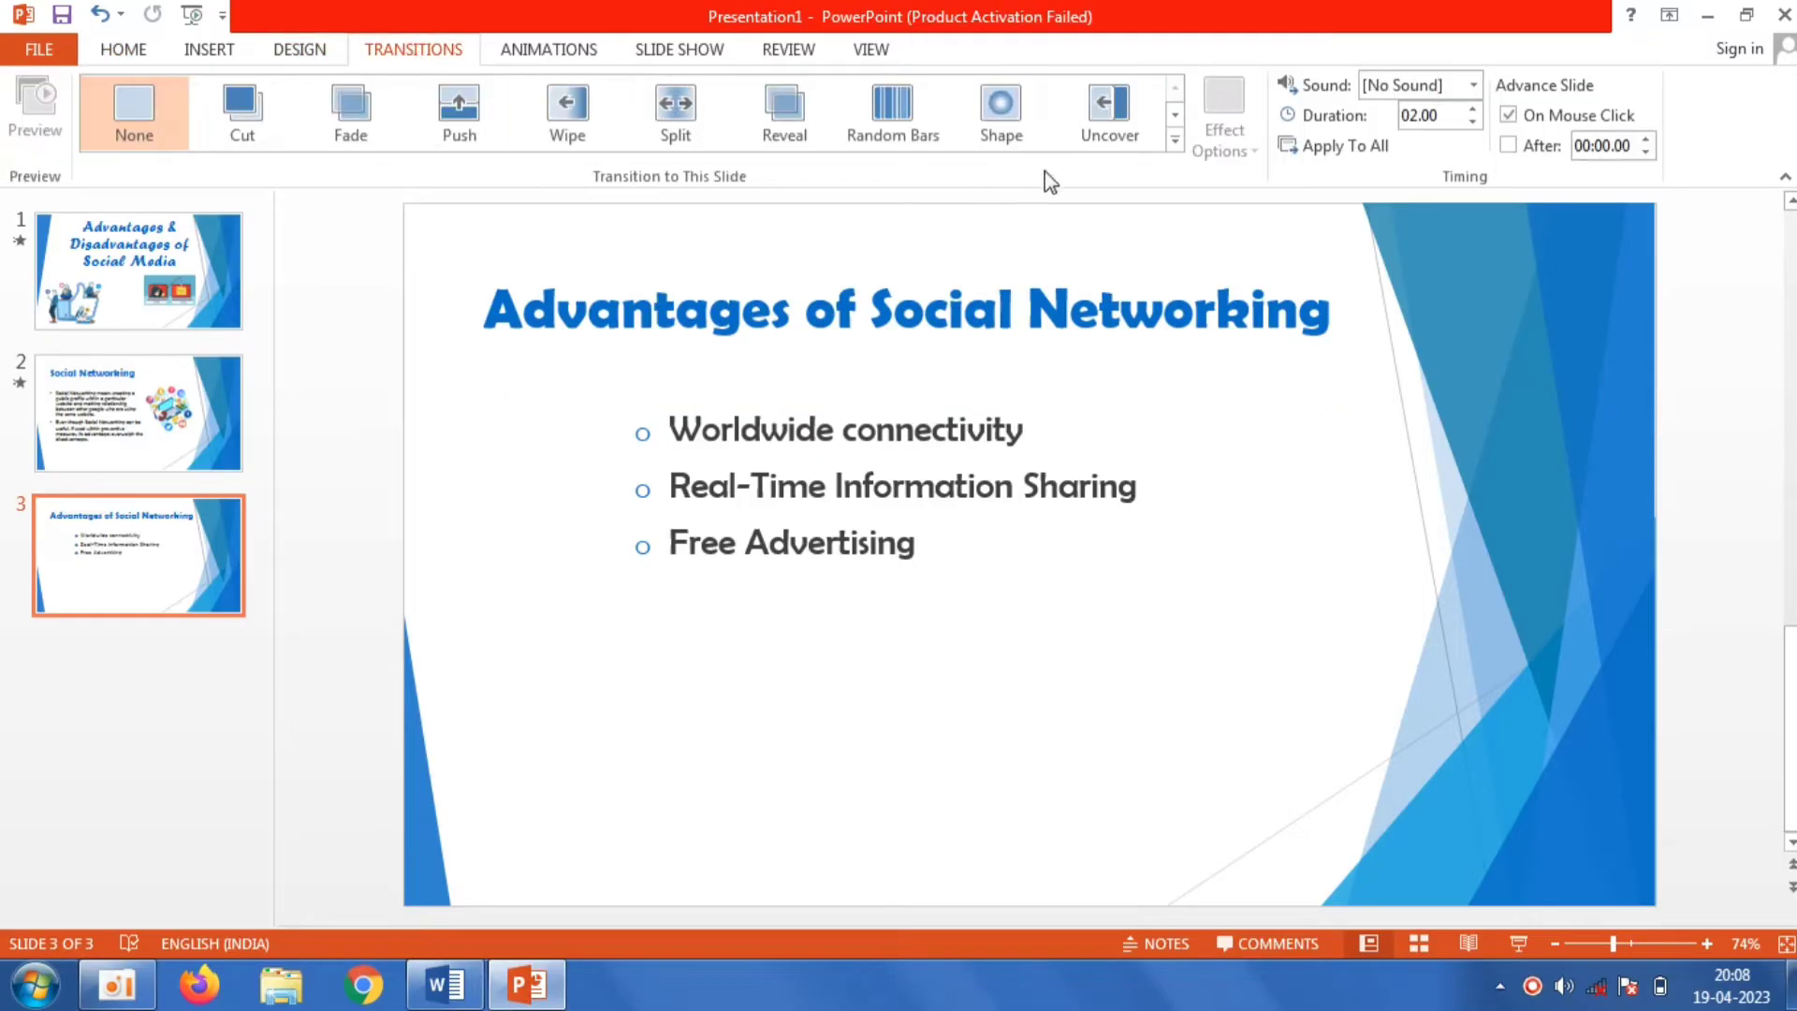
{"action": "left_click", "coordinate": [1175, 143]}
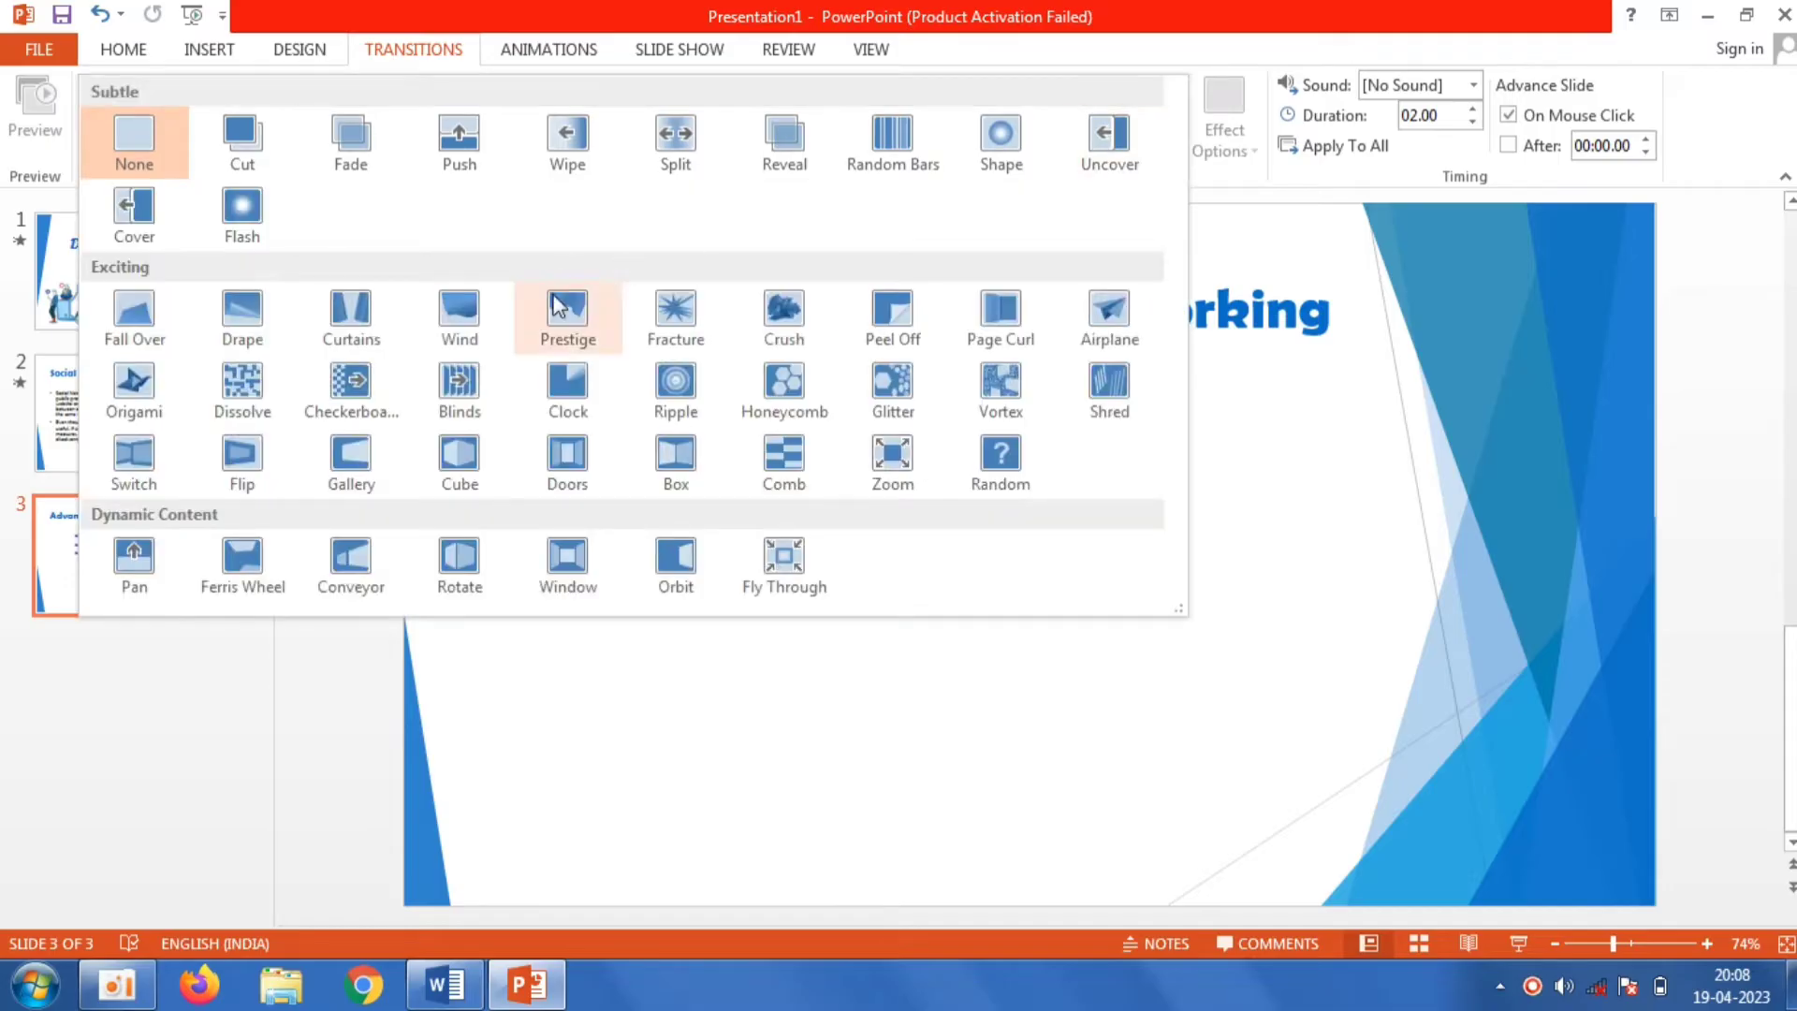
{"action": "left_click", "coordinate": [481, 341]}
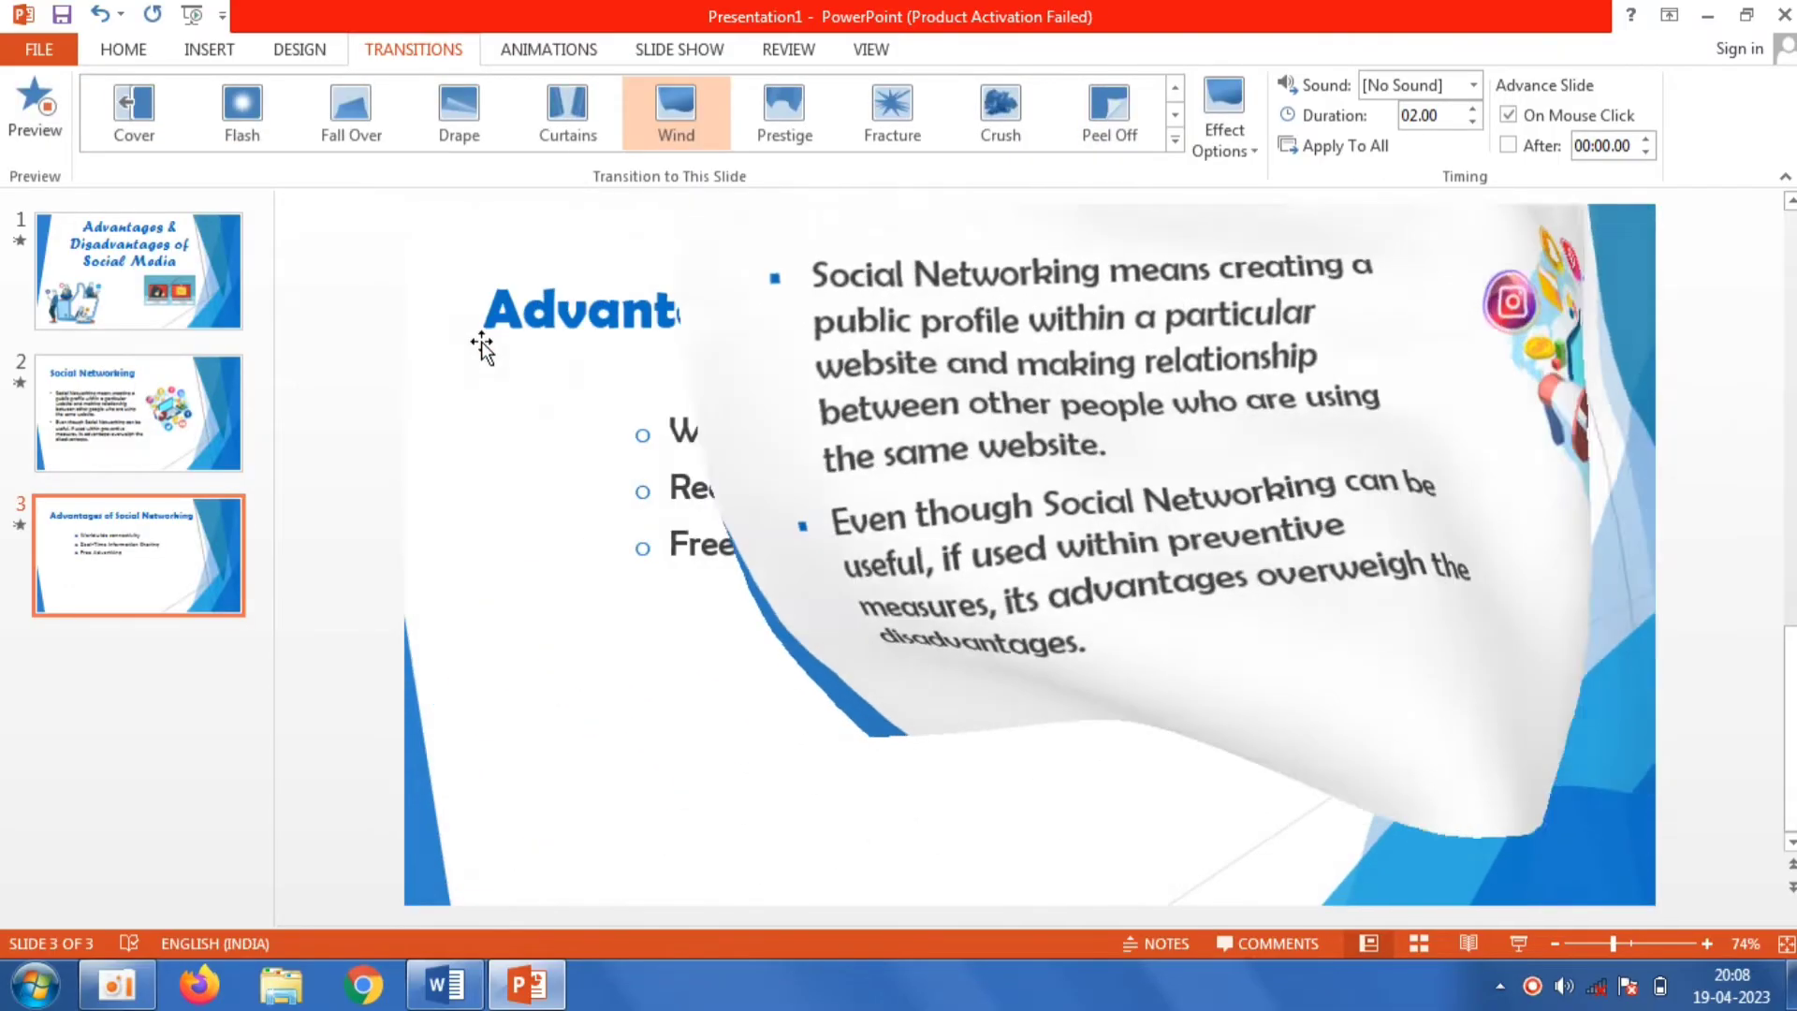
{"action": "left_click", "coordinate": [123, 49]}
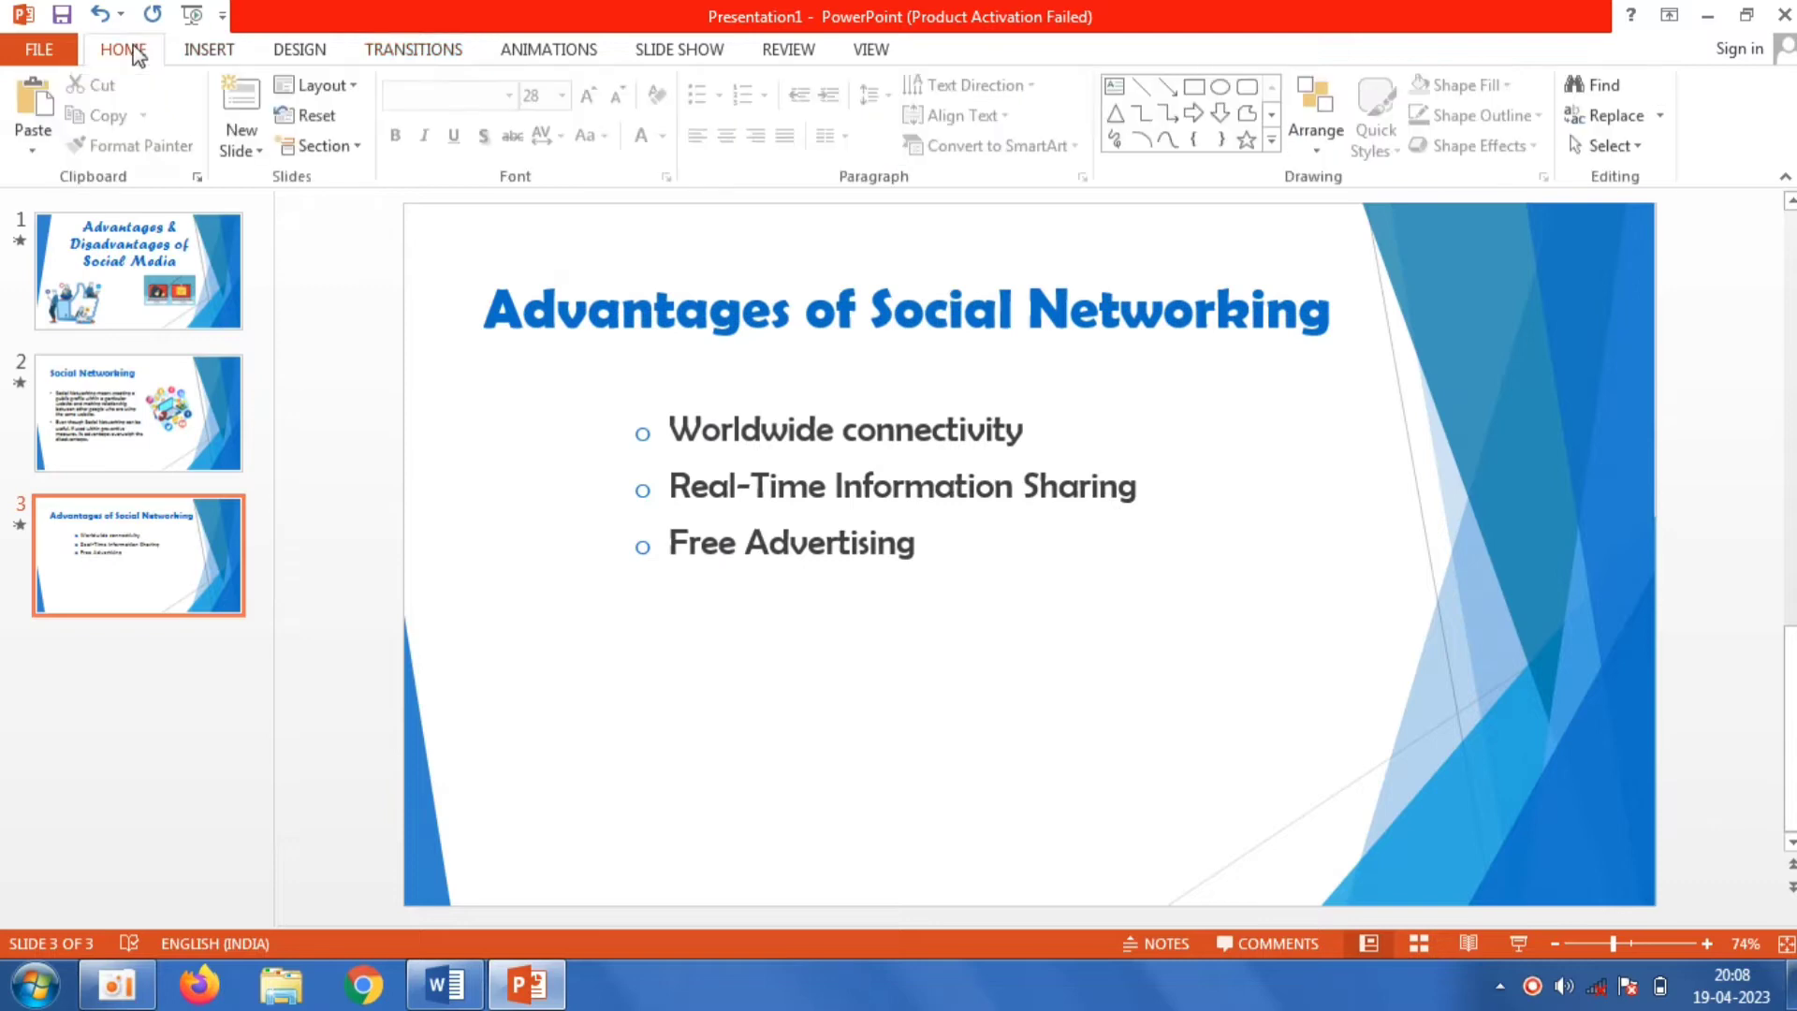
Step: Add a Title and Content slide 4 and copy the 'Worldwide Connectivity' heading in Word
{"action": "left_click", "coordinate": [250, 129]}
{"action": "left_click", "coordinate": [468, 216]}
{"action": "left_click", "coordinate": [718, 298]}
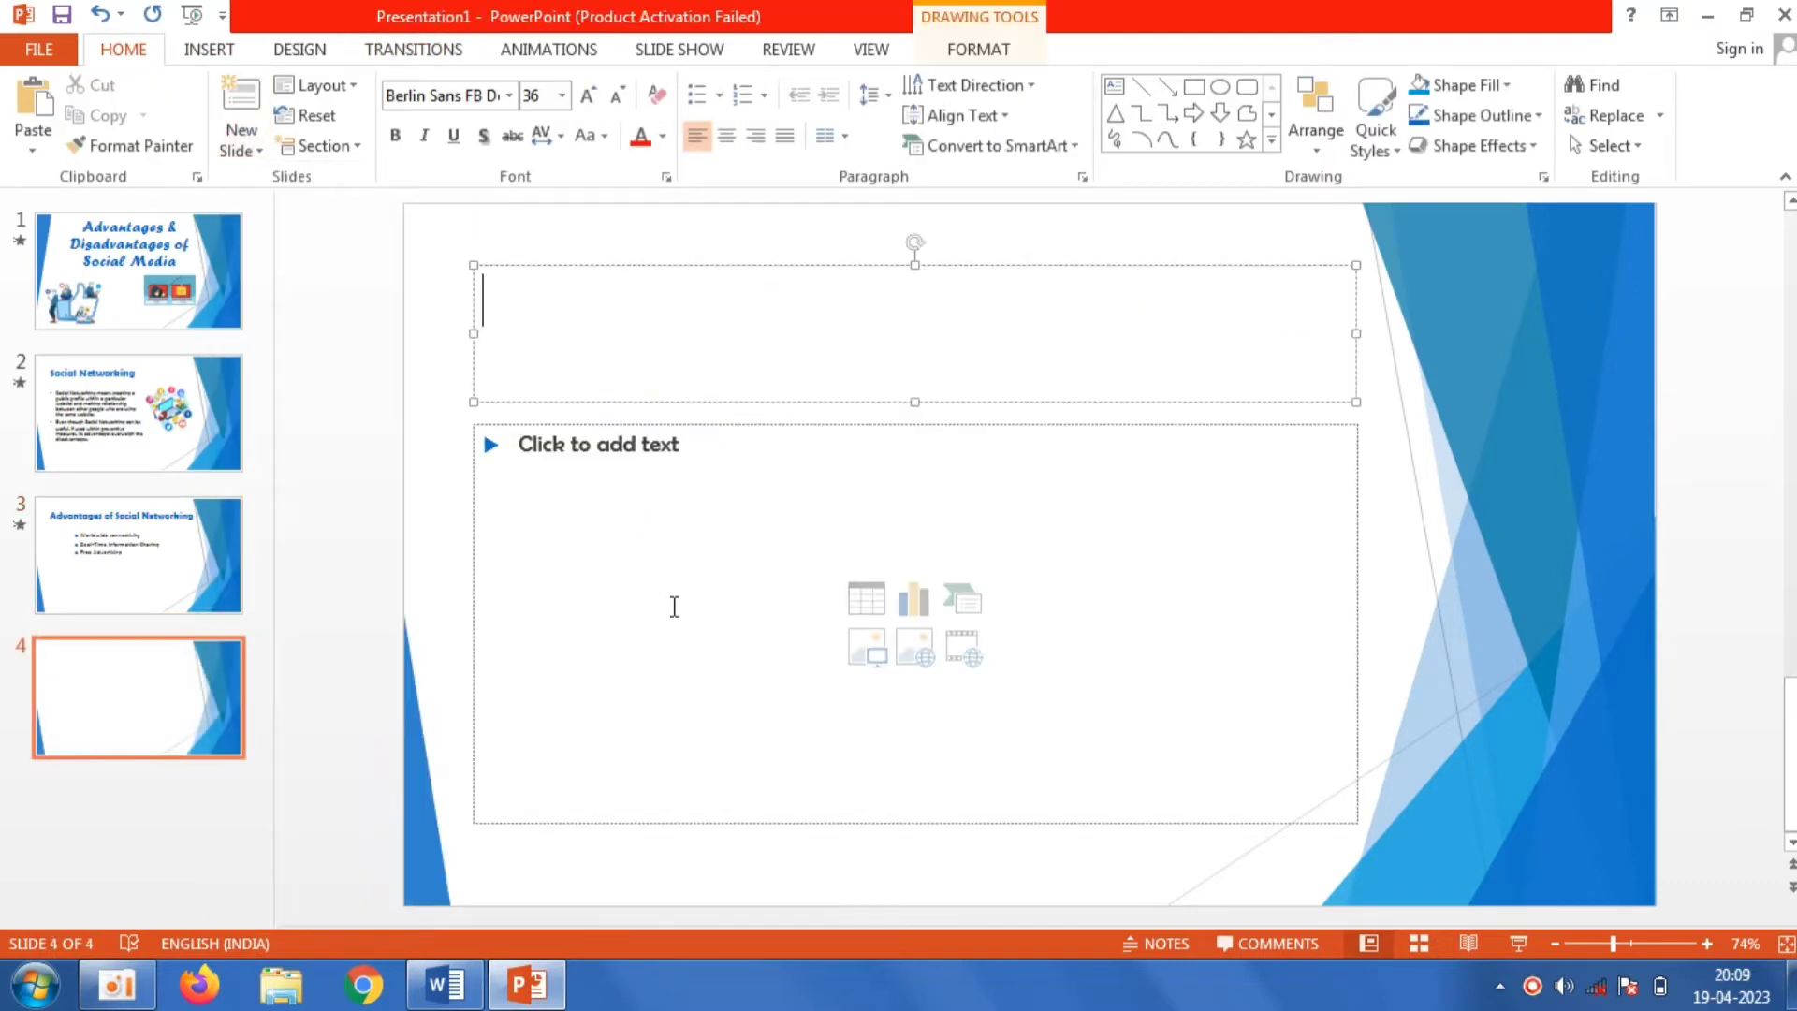
{"action": "left_click", "coordinate": [444, 985]}
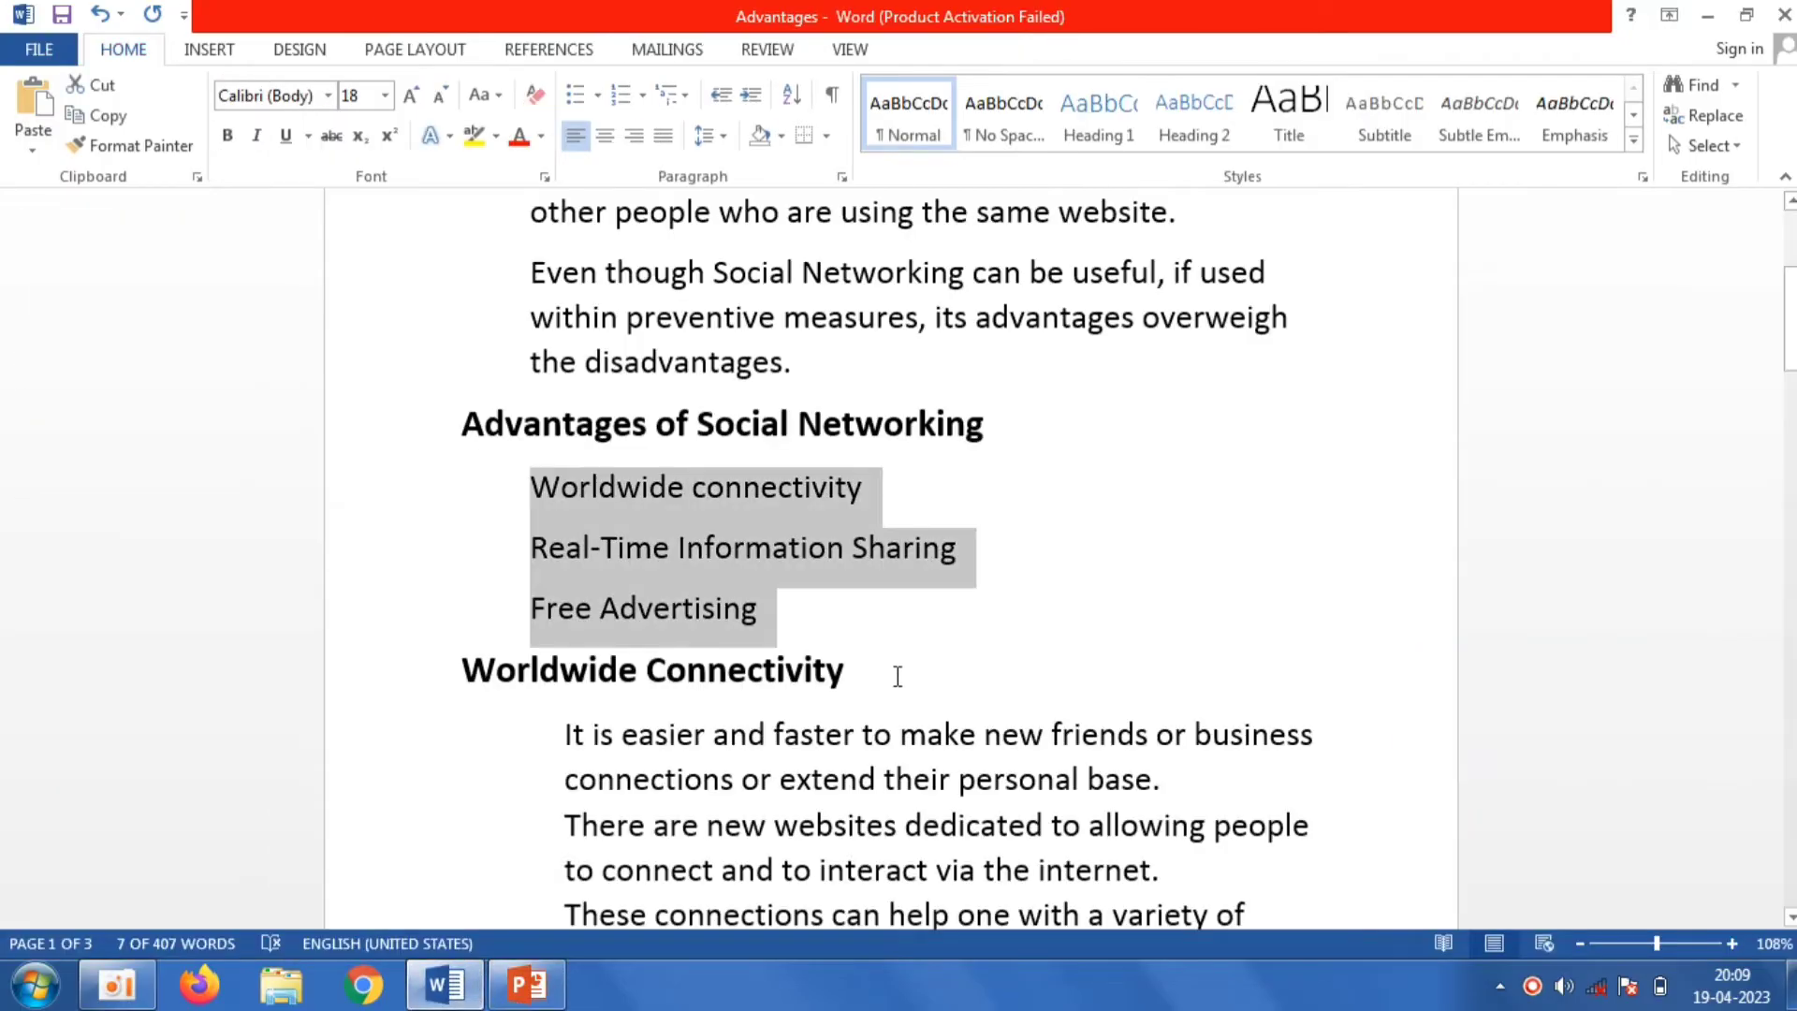
{"action": "left_click_drag", "start_coordinate": [857, 685], "coordinate": [522, 676]}
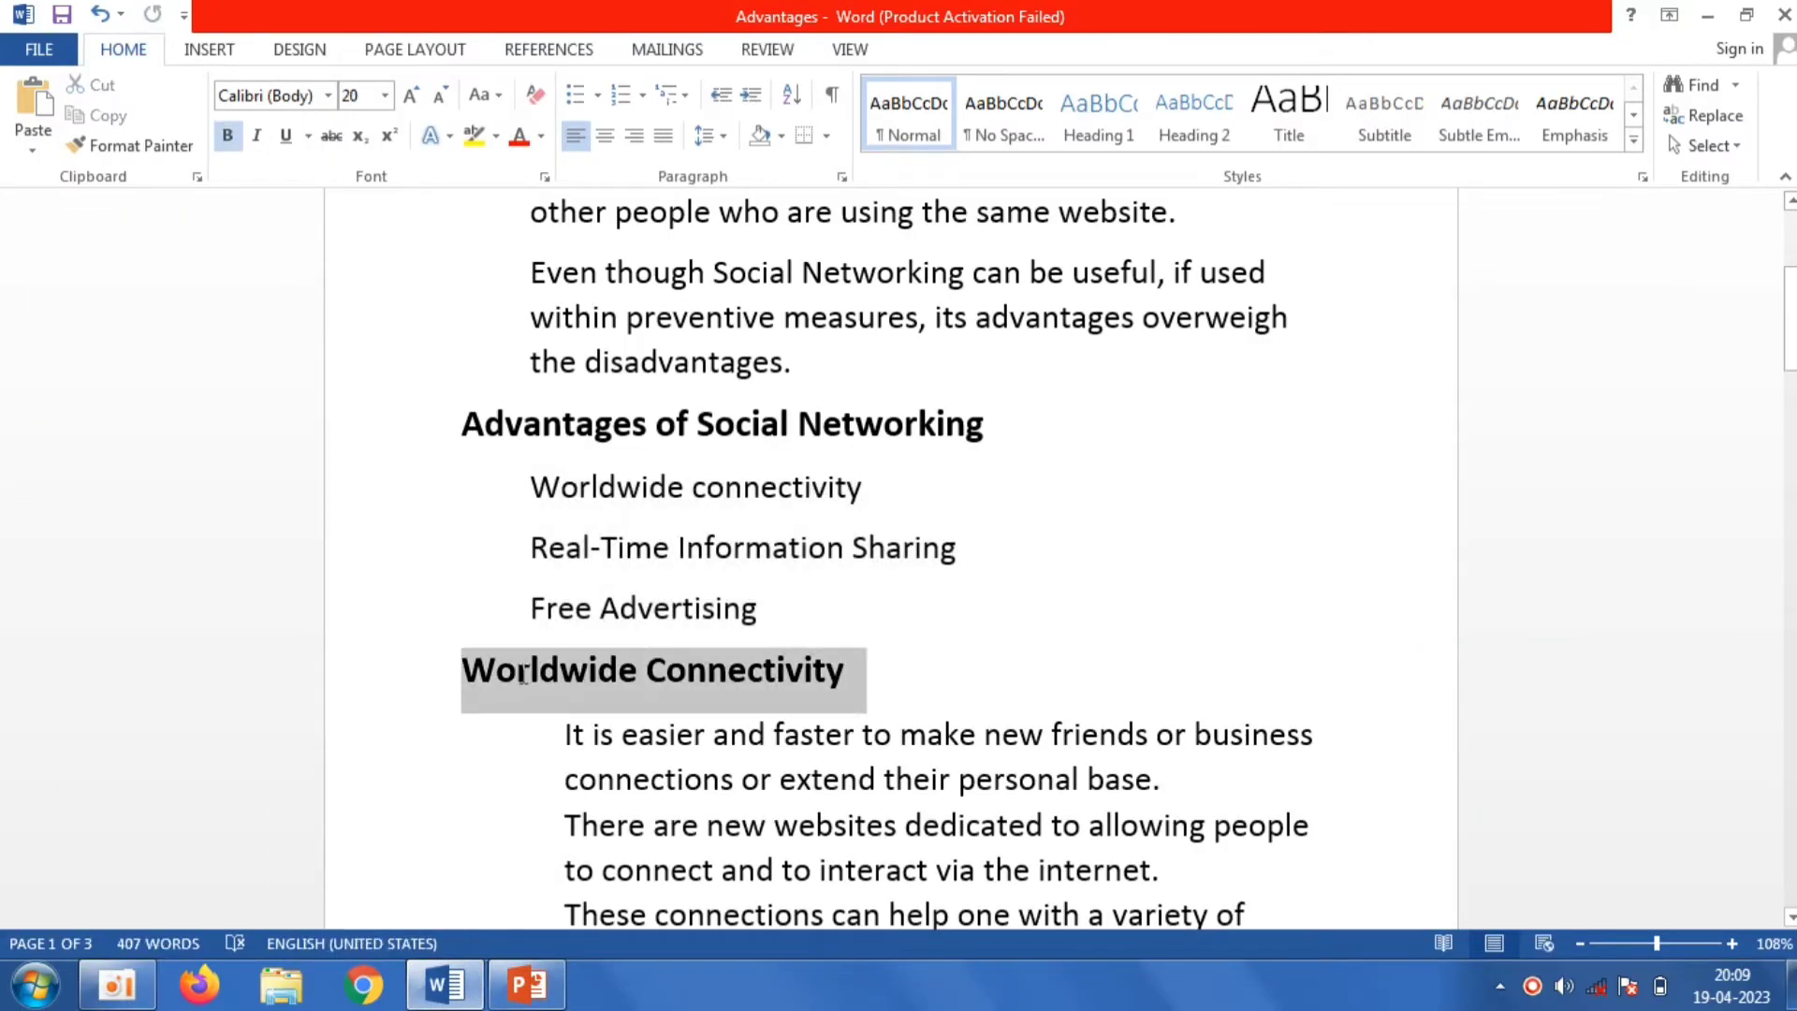
{"action": "right_click", "coordinate": [522, 676]}
{"action": "left_click", "coordinate": [613, 334]}
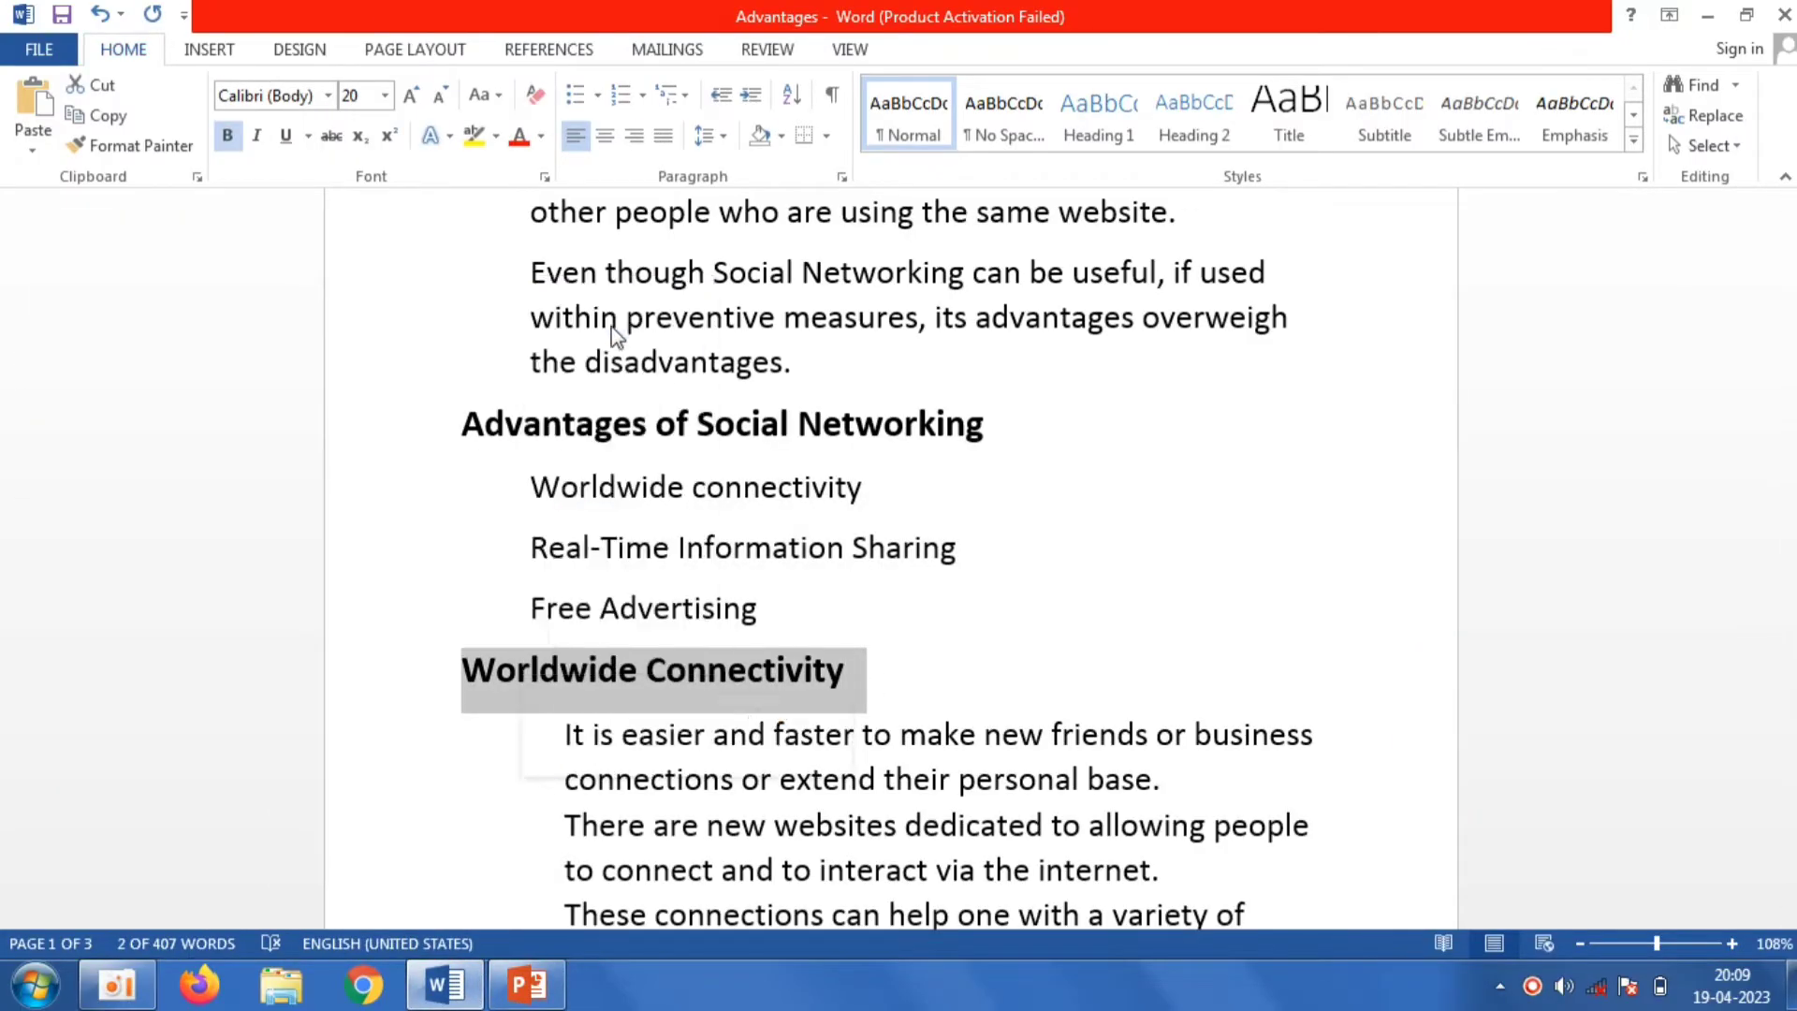
Step: Paste 'Worldwide Connectivity' as slide 4's title and set it to 48 pt
{"action": "left_click", "coordinate": [510, 1003]}
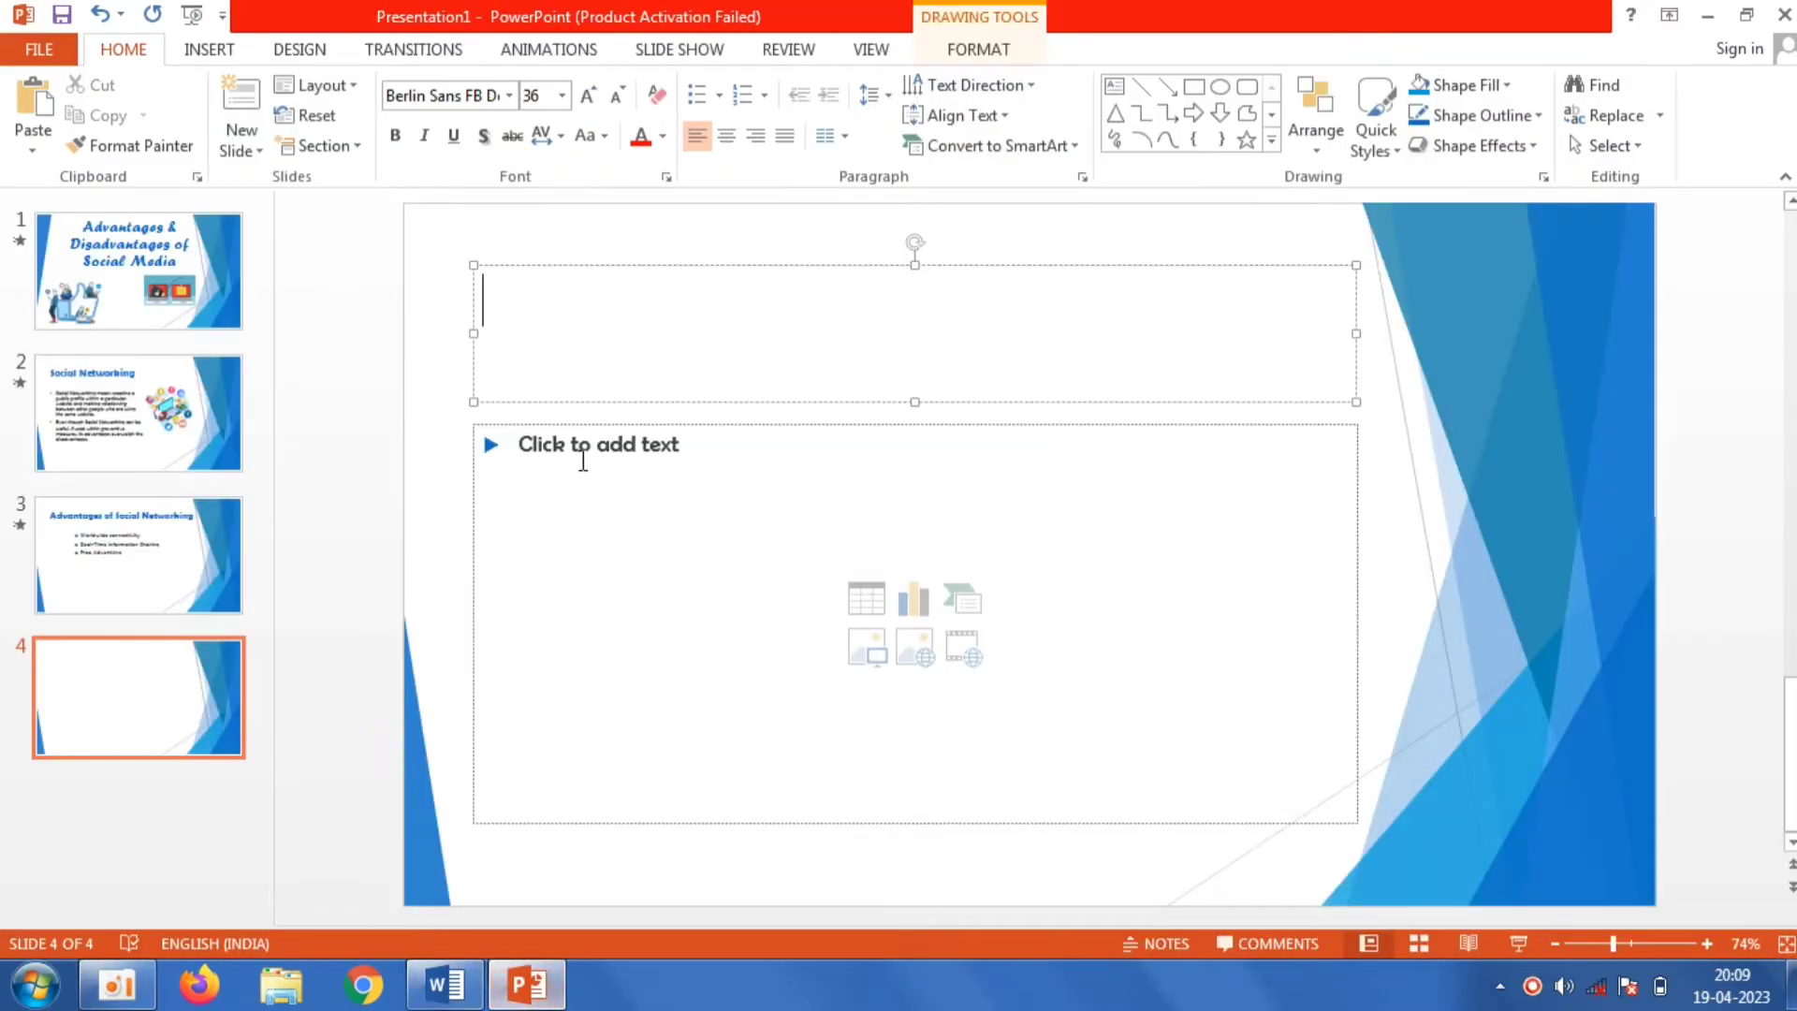
{"action": "right_click", "coordinate": [541, 348]}
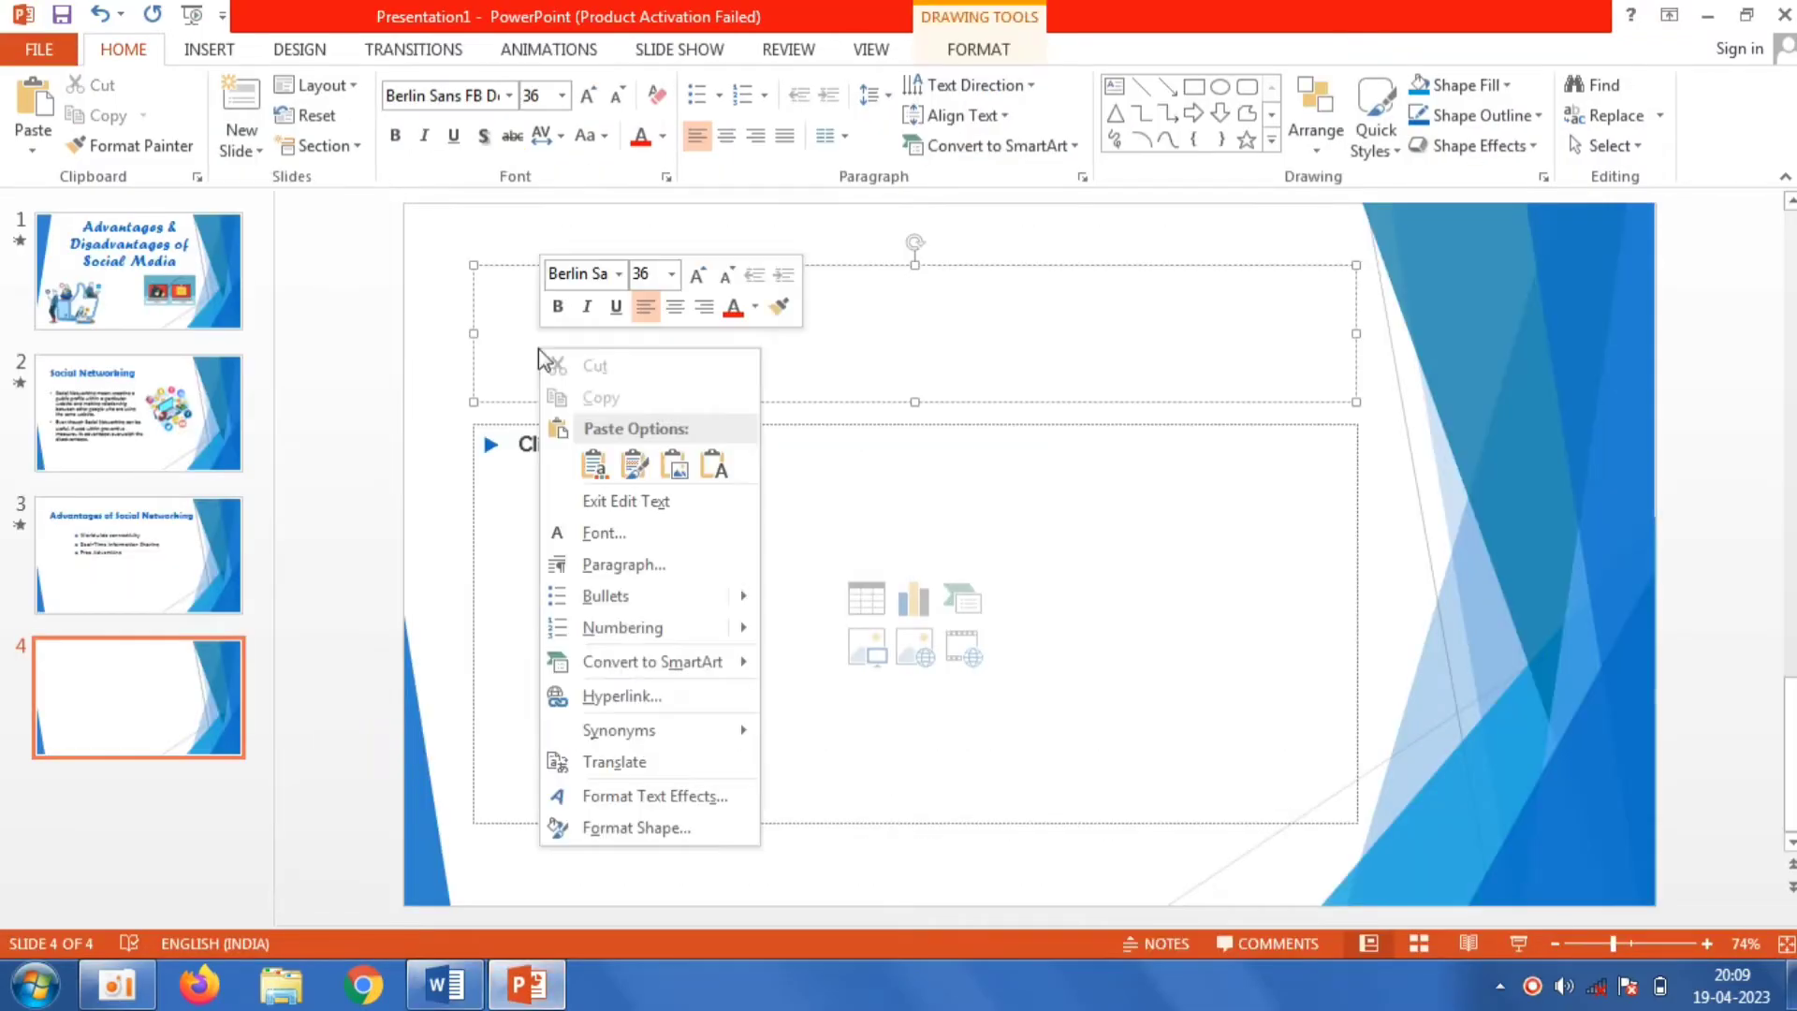
{"action": "left_click", "coordinate": [714, 466]}
{"action": "left_click_drag", "start_coordinate": [993, 292], "coordinate": [485, 302]}
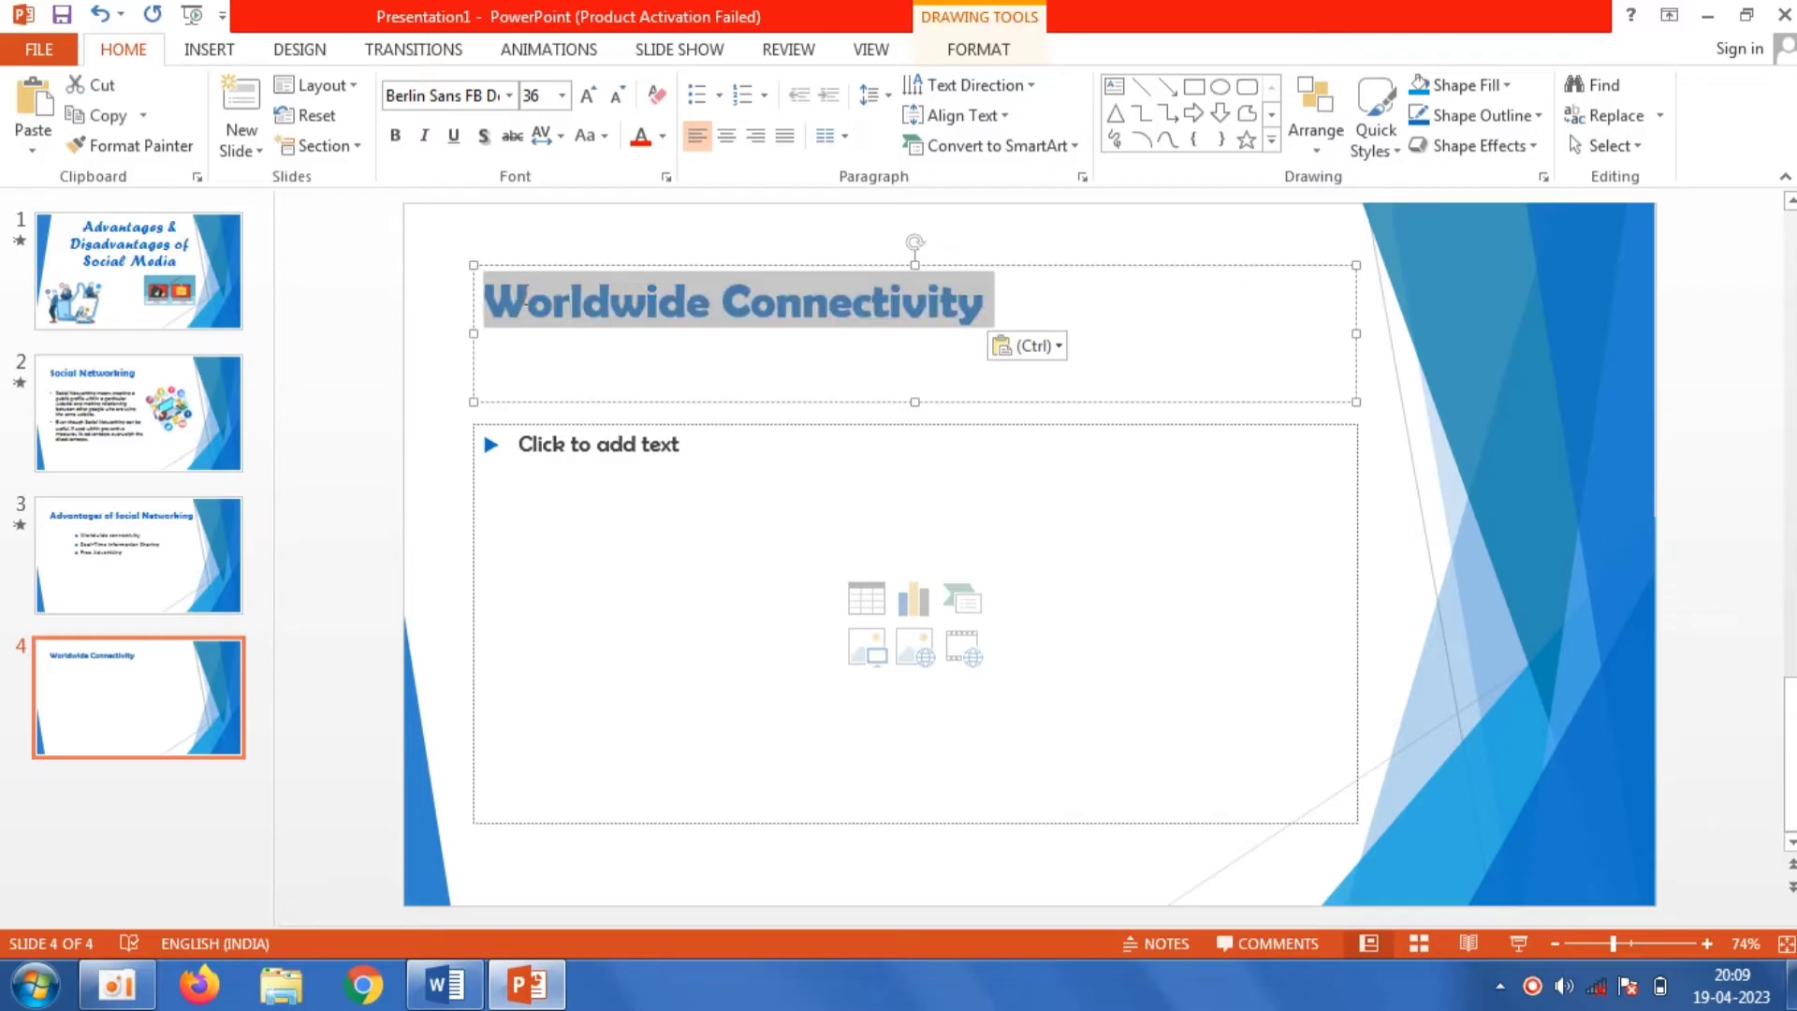
{"action": "left_click", "coordinate": [560, 97]}
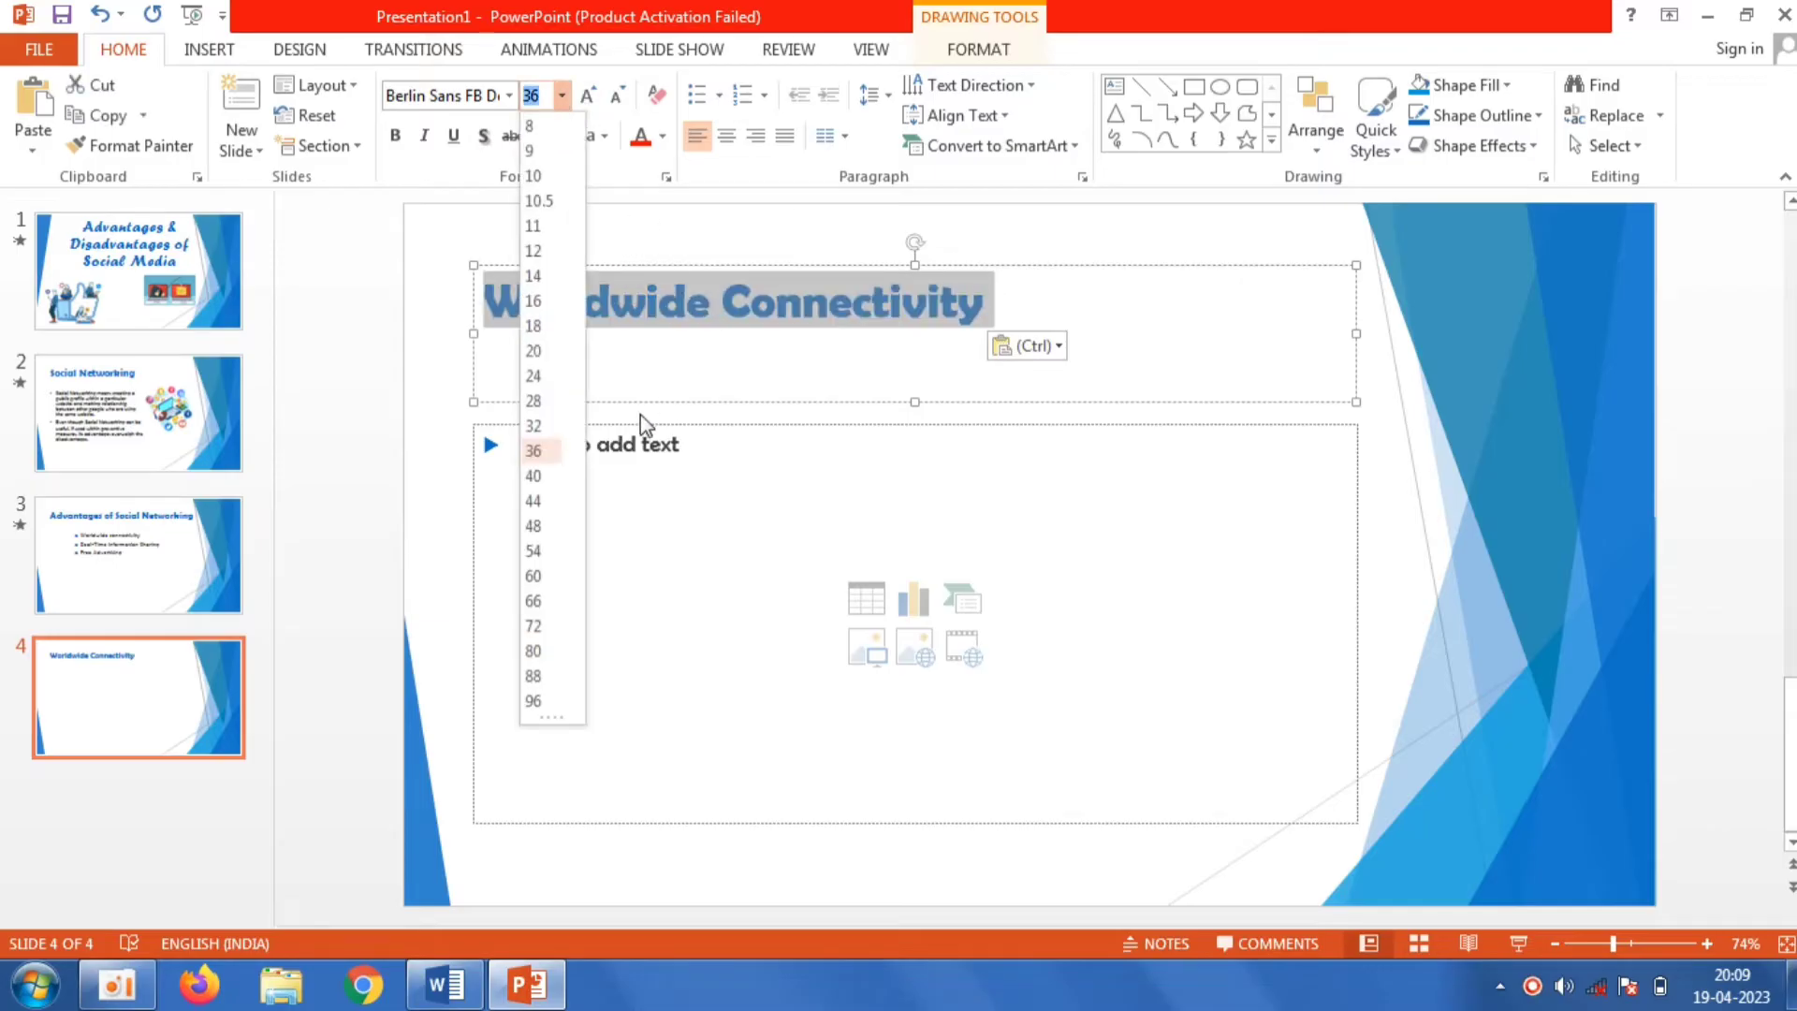
{"action": "left_click", "coordinate": [554, 525]}
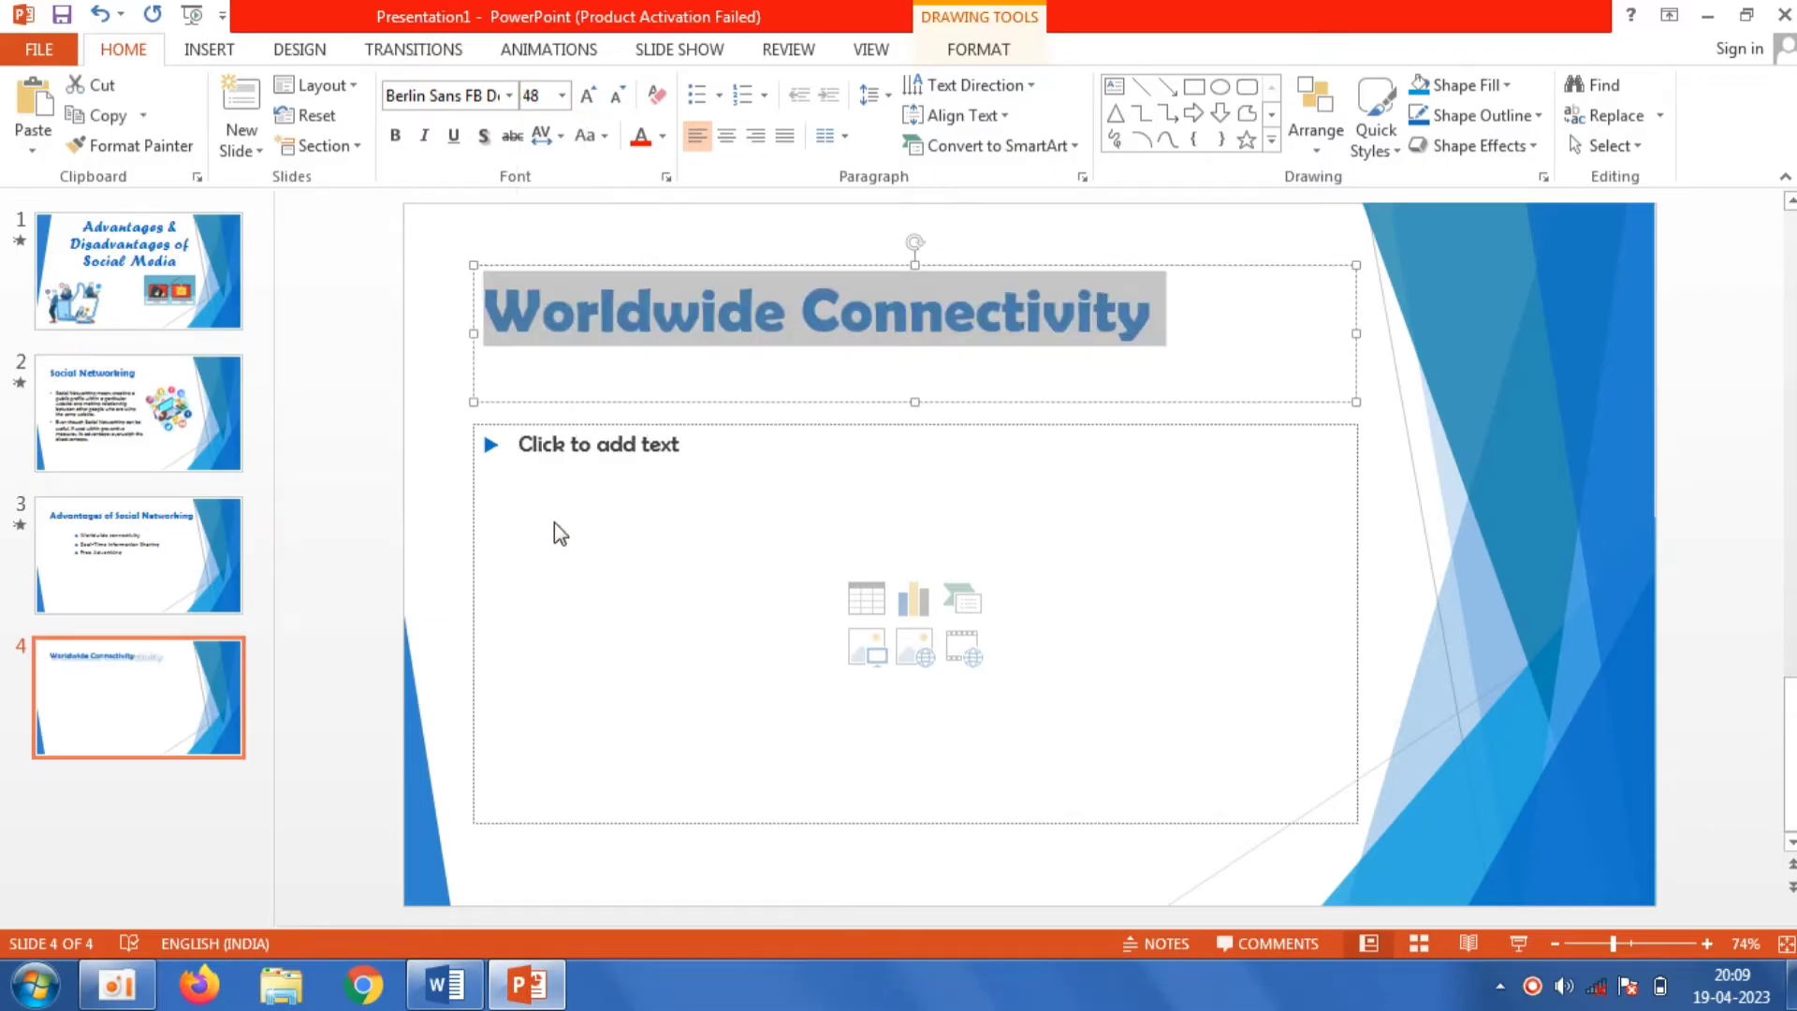
{"action": "left_click", "coordinate": [554, 522]}
{"action": "left_click", "coordinate": [457, 992]}
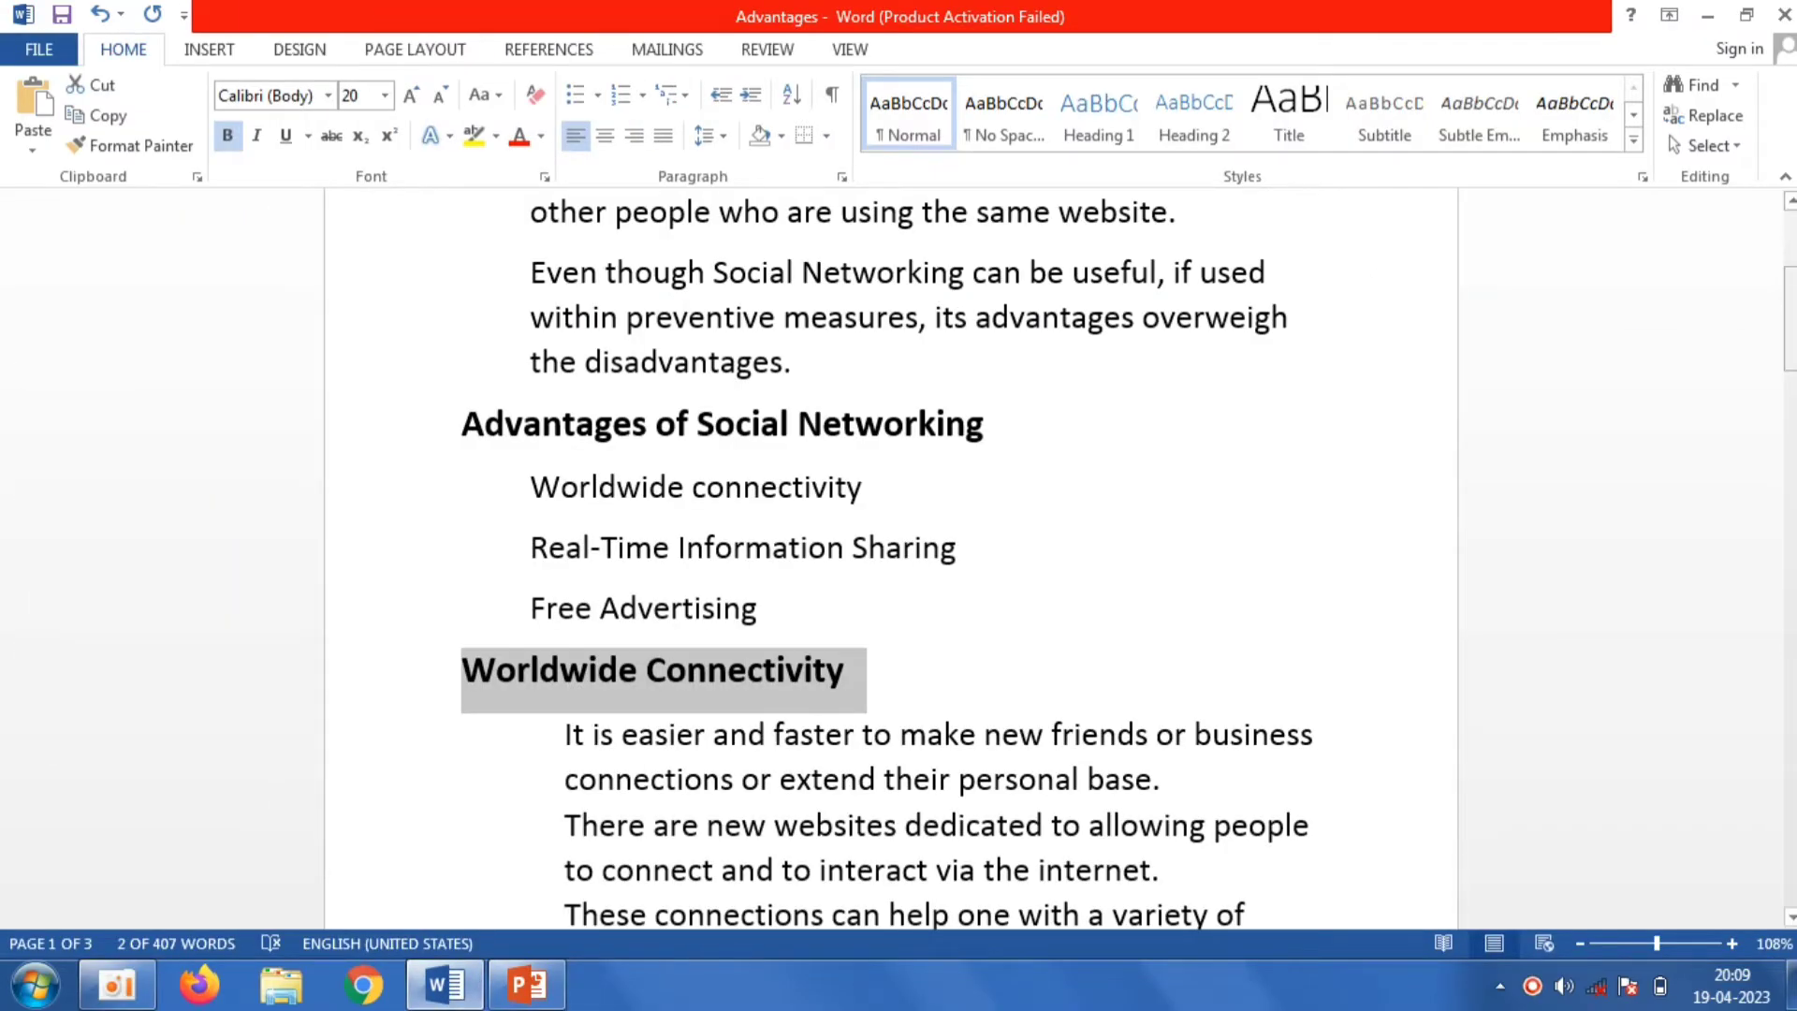
Step: Copy the Worldwide Connectivity paragraph from Word and paste it into slide 4's content area
{"action": "left_click_drag", "start_coordinate": [1789, 318], "coordinate": [1789, 371]}
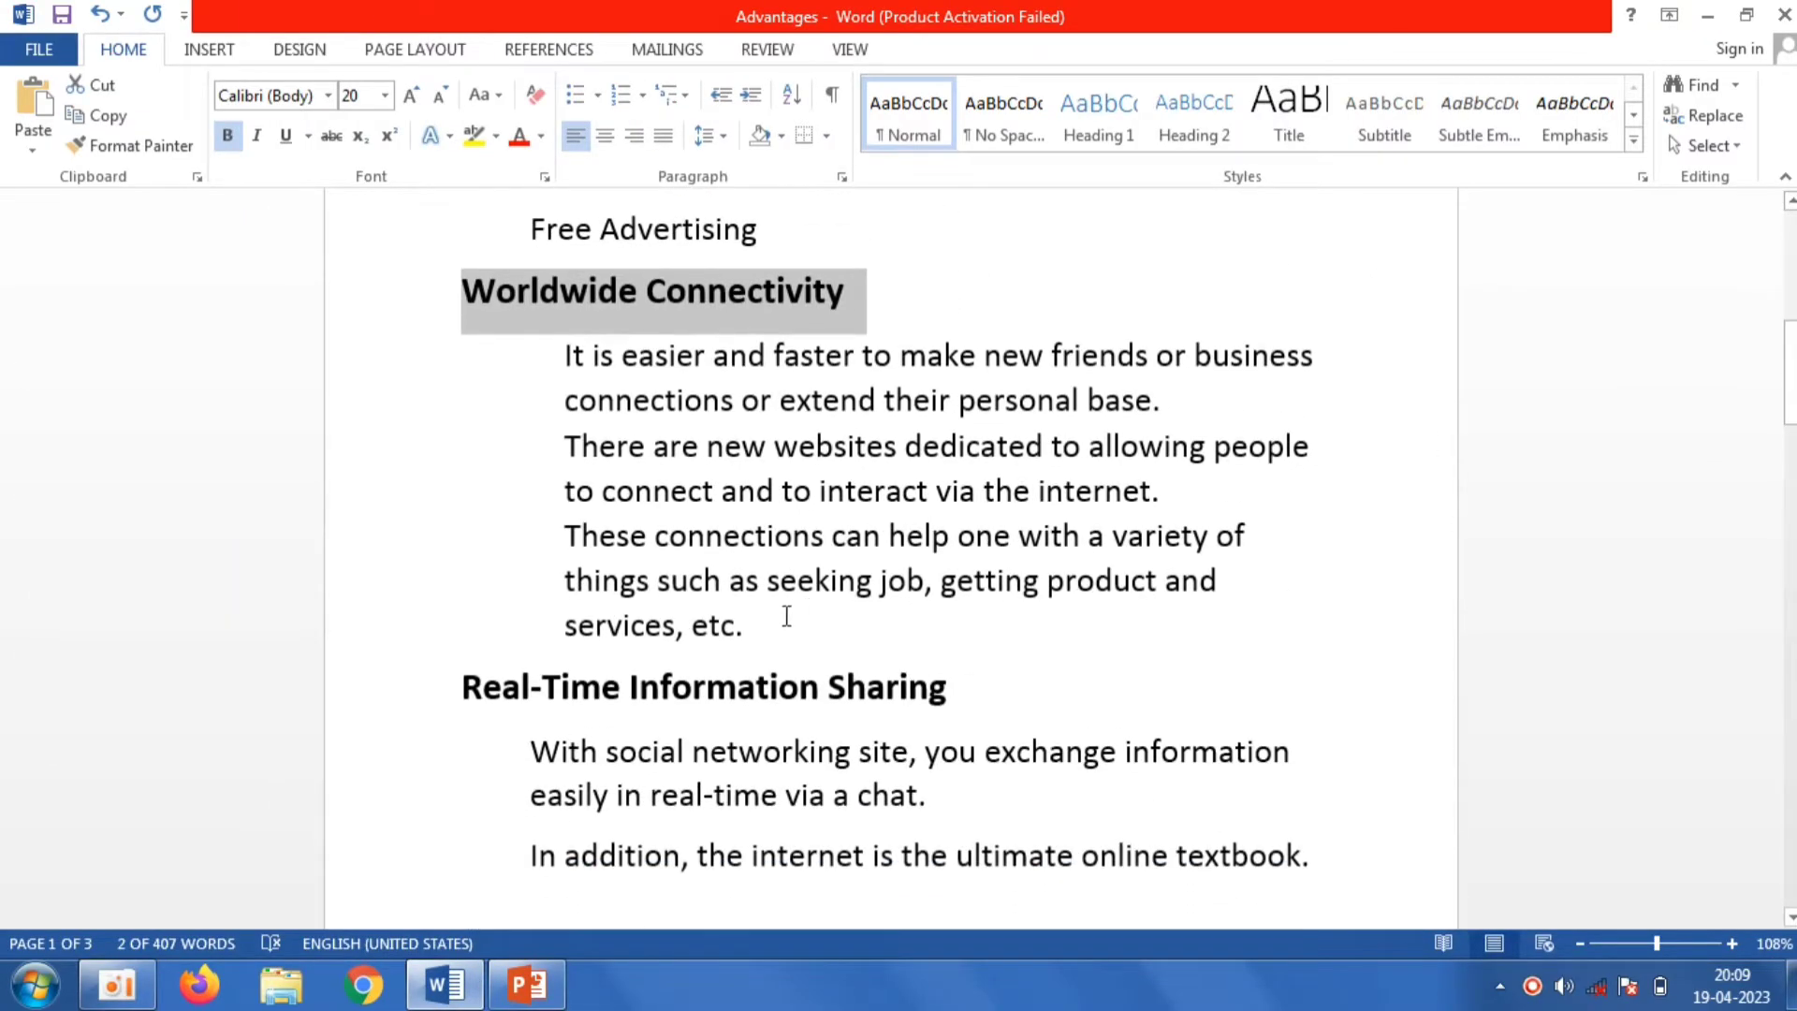
{"action": "left_click_drag", "start_coordinate": [786, 616], "coordinate": [556, 357]}
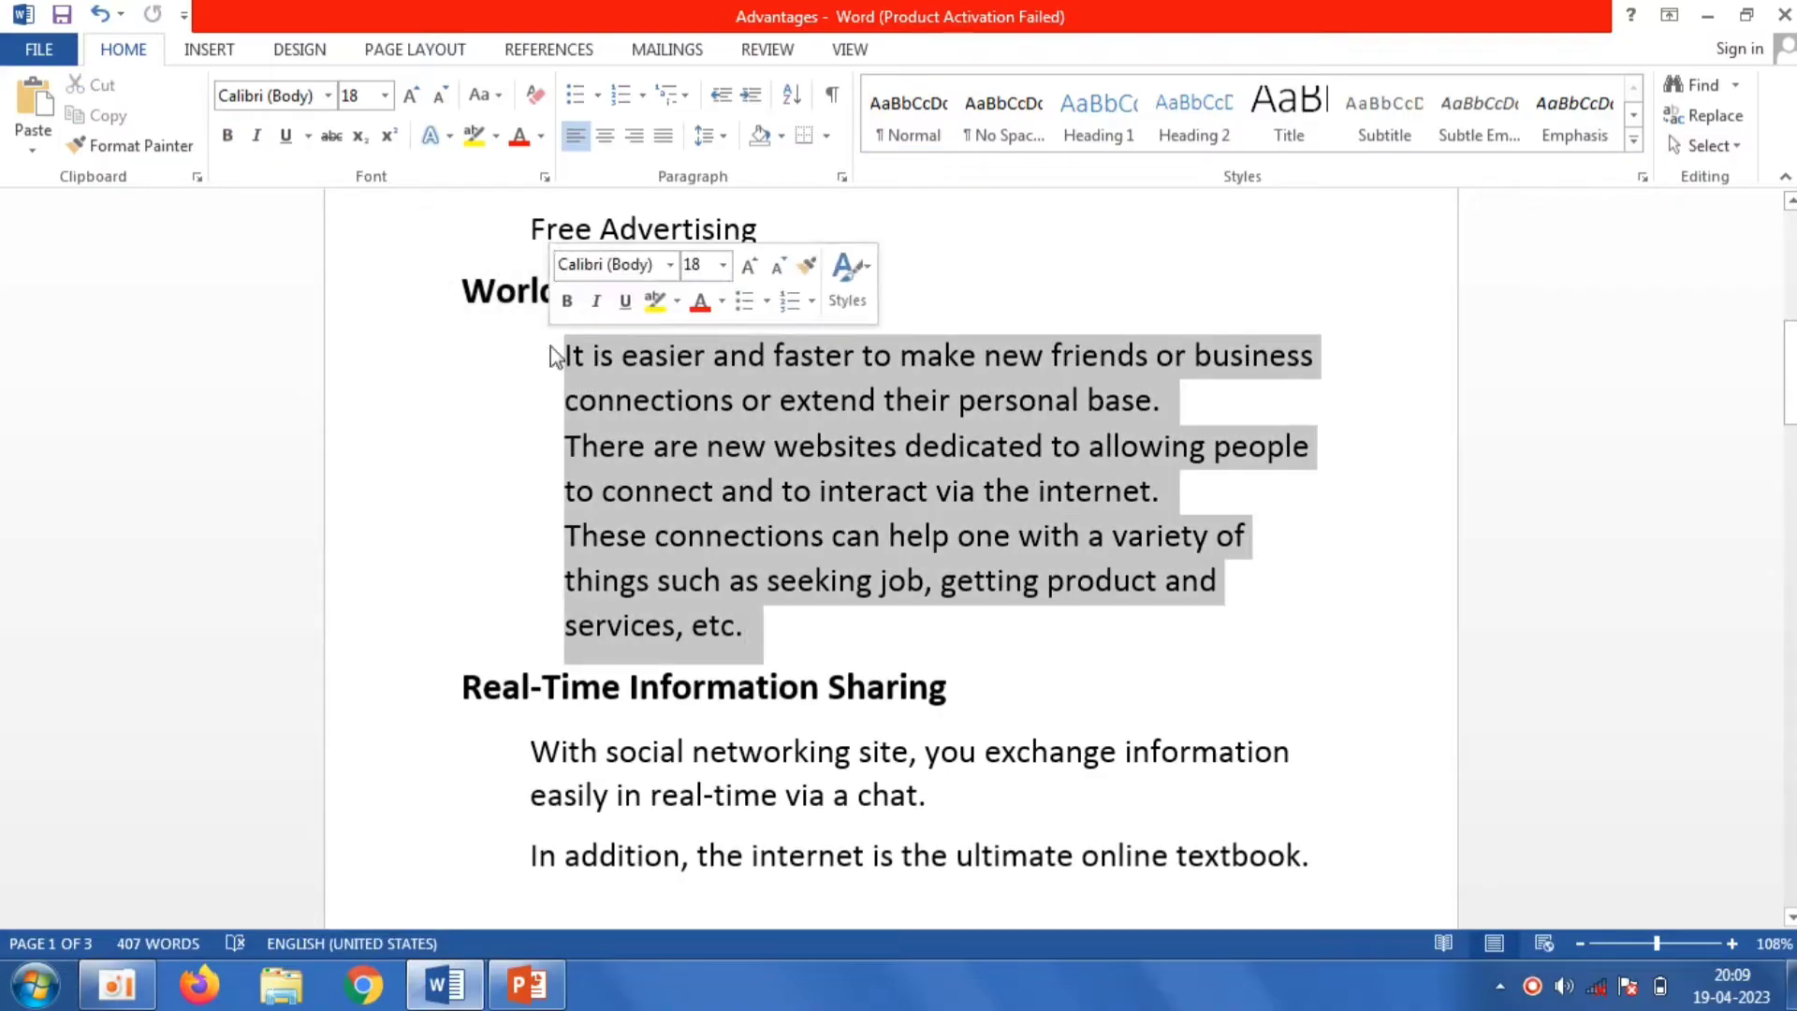
{"action": "right_click", "coordinate": [613, 402]}
{"action": "left_click", "coordinate": [655, 456]}
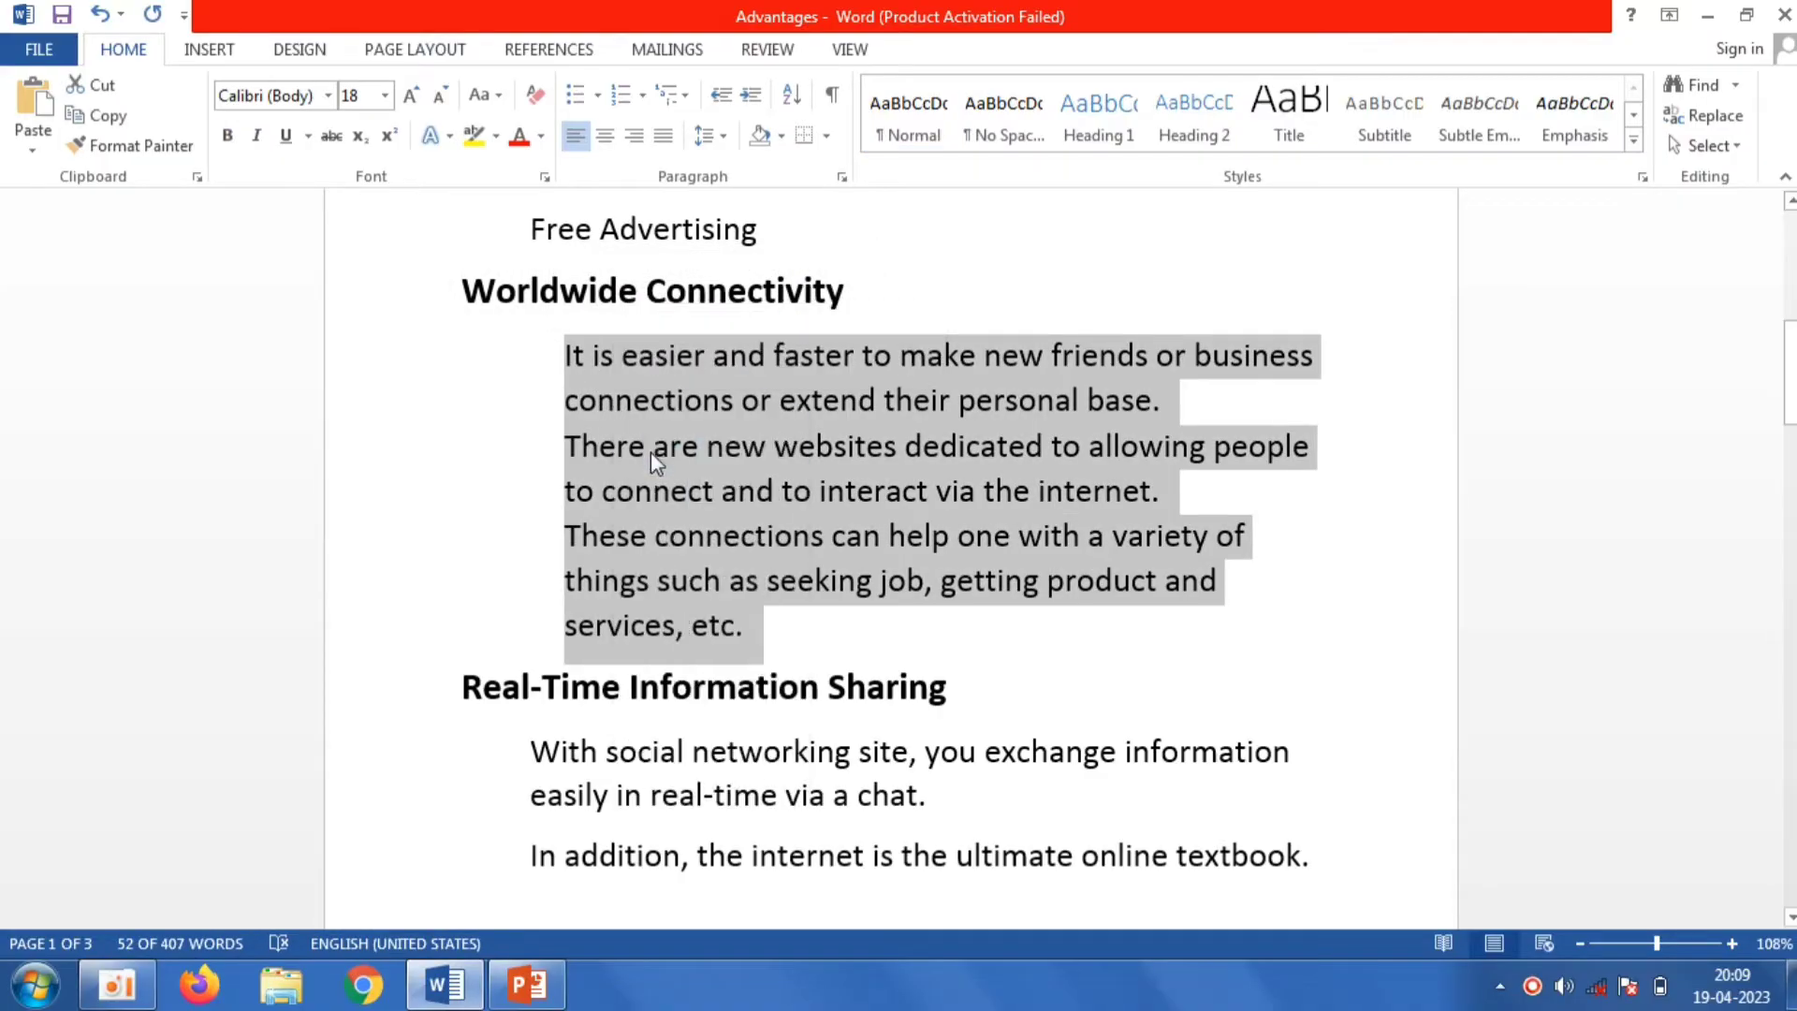
{"action": "left_click", "coordinate": [527, 984]}
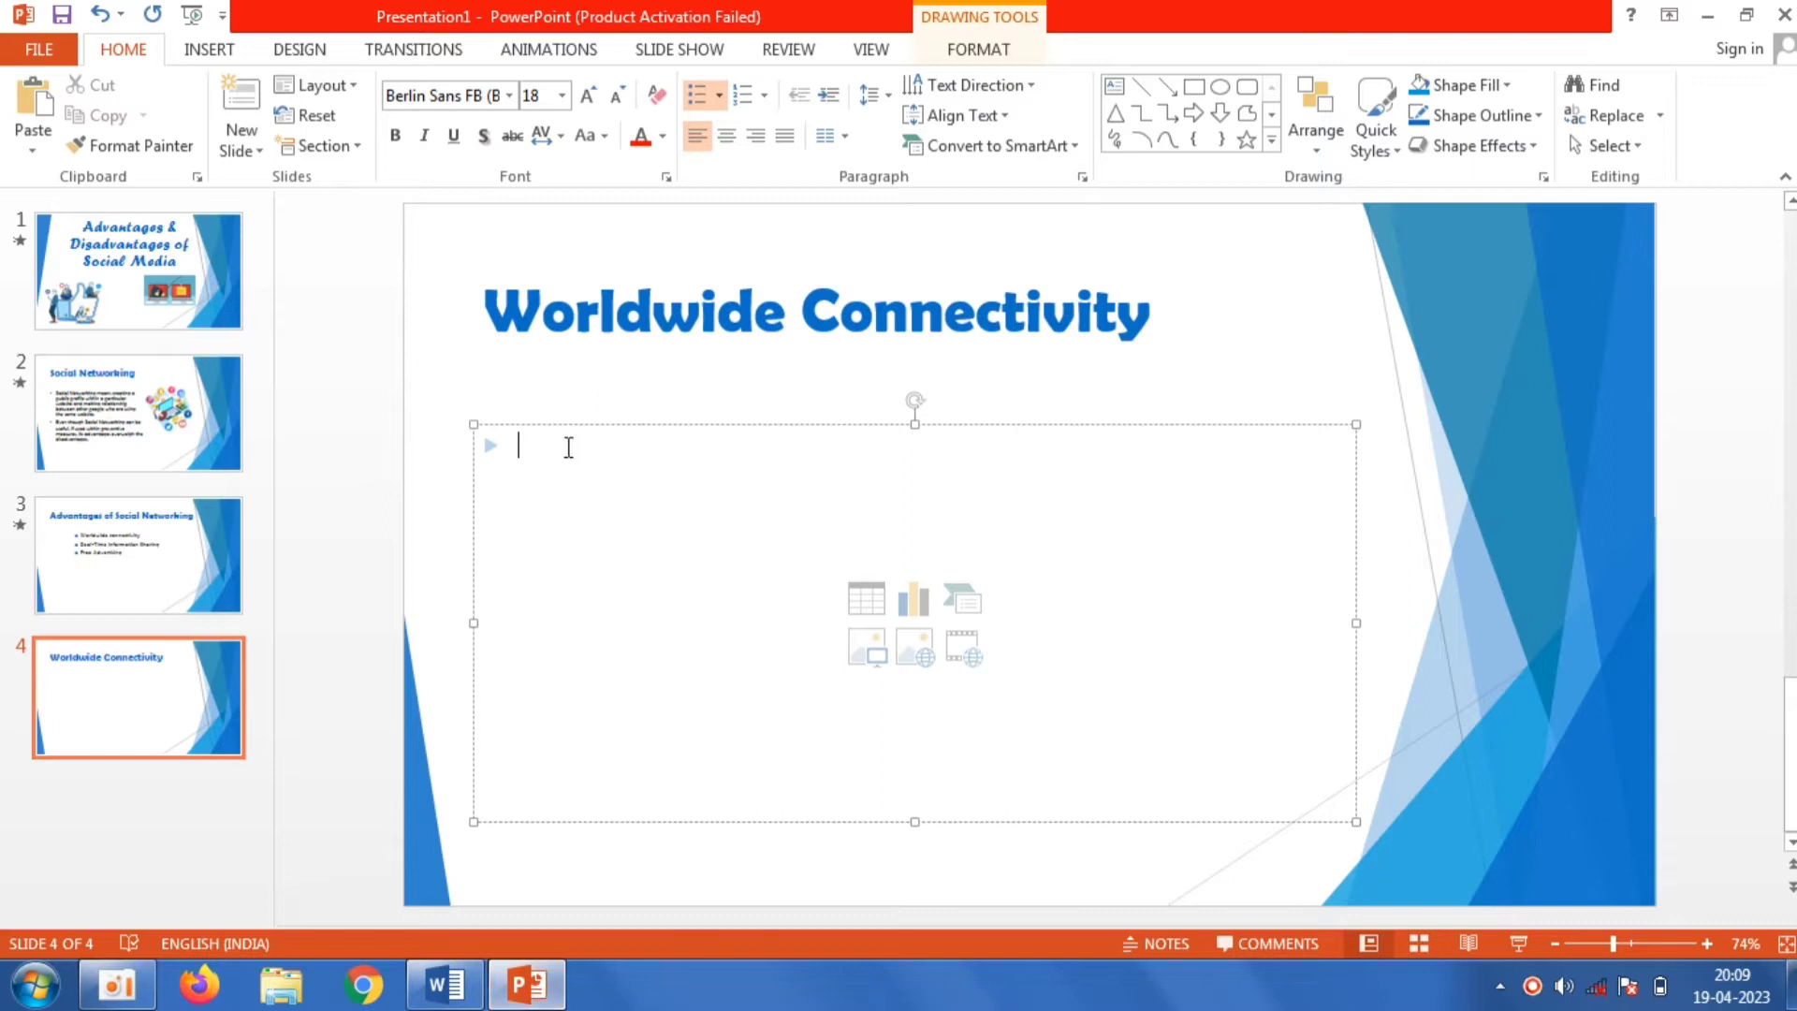
{"action": "right_click", "coordinate": [564, 484]}
{"action": "left_click", "coordinate": [731, 567]}
Step: Set the three bullet points to 24 pt with hollow arrow bullets
{"action": "left_click_drag", "start_coordinate": [801, 608], "coordinate": [517, 442]}
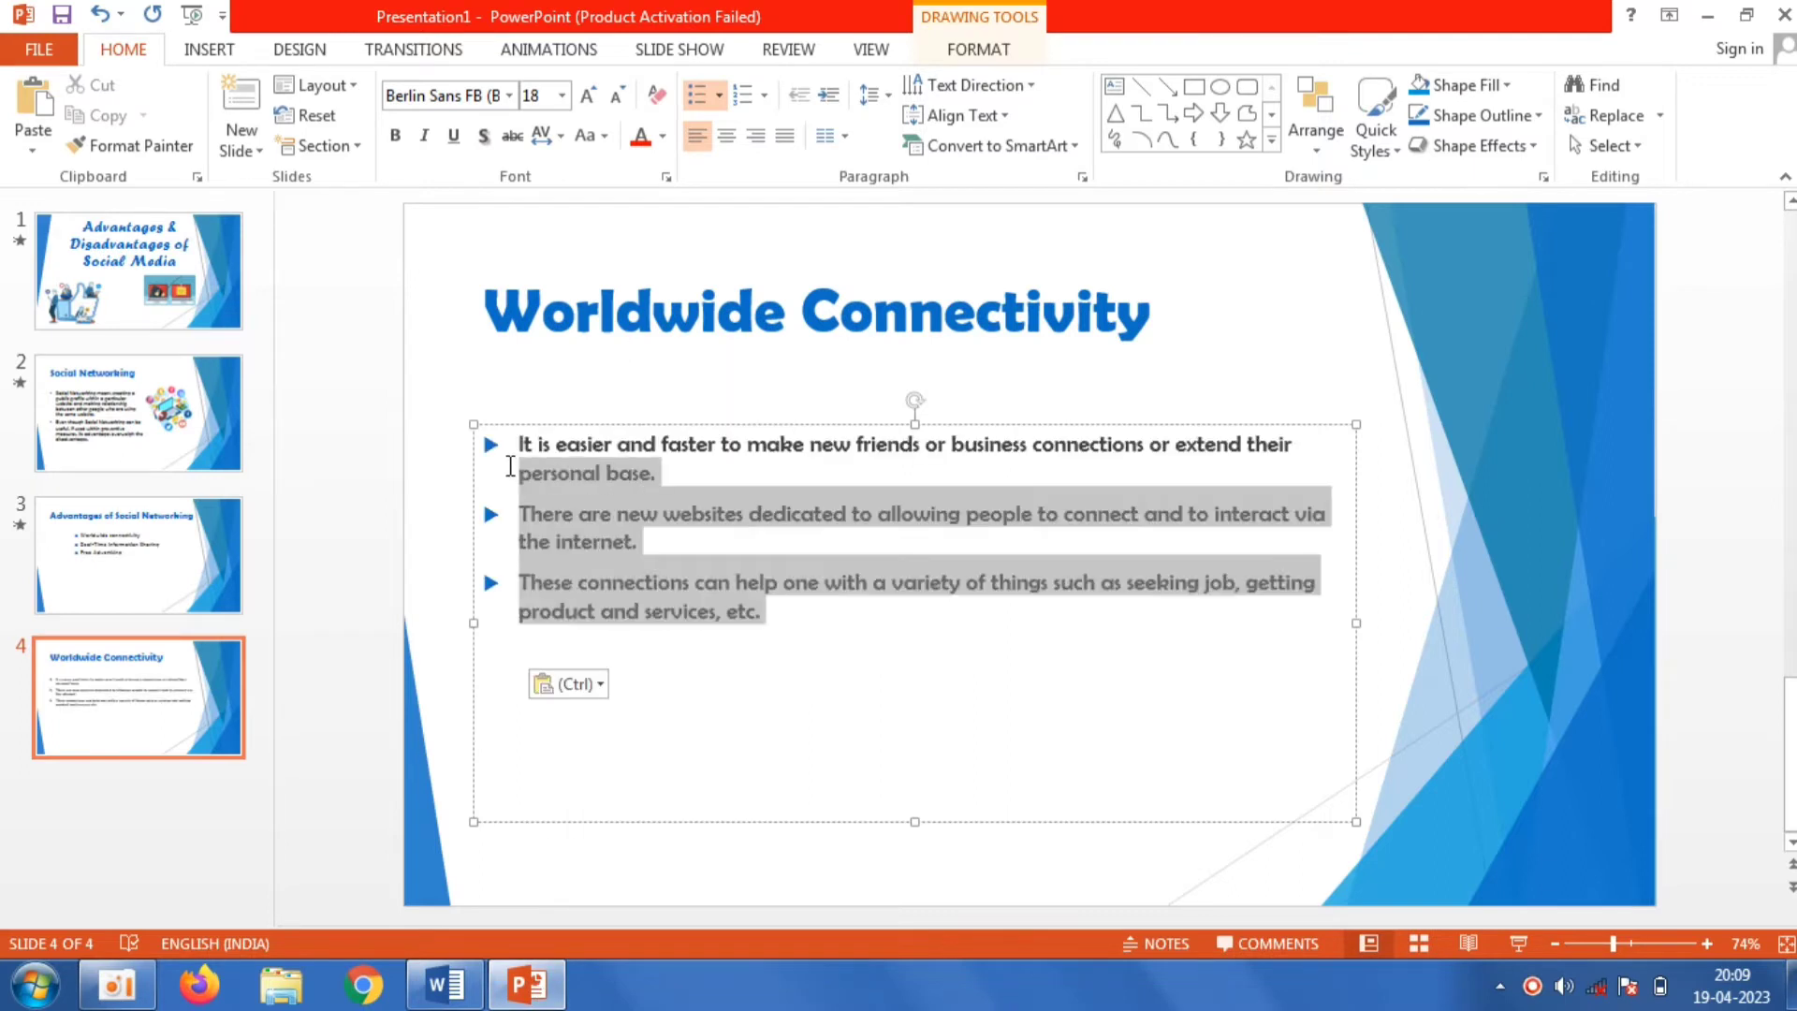
{"action": "left_click", "coordinate": [561, 95]}
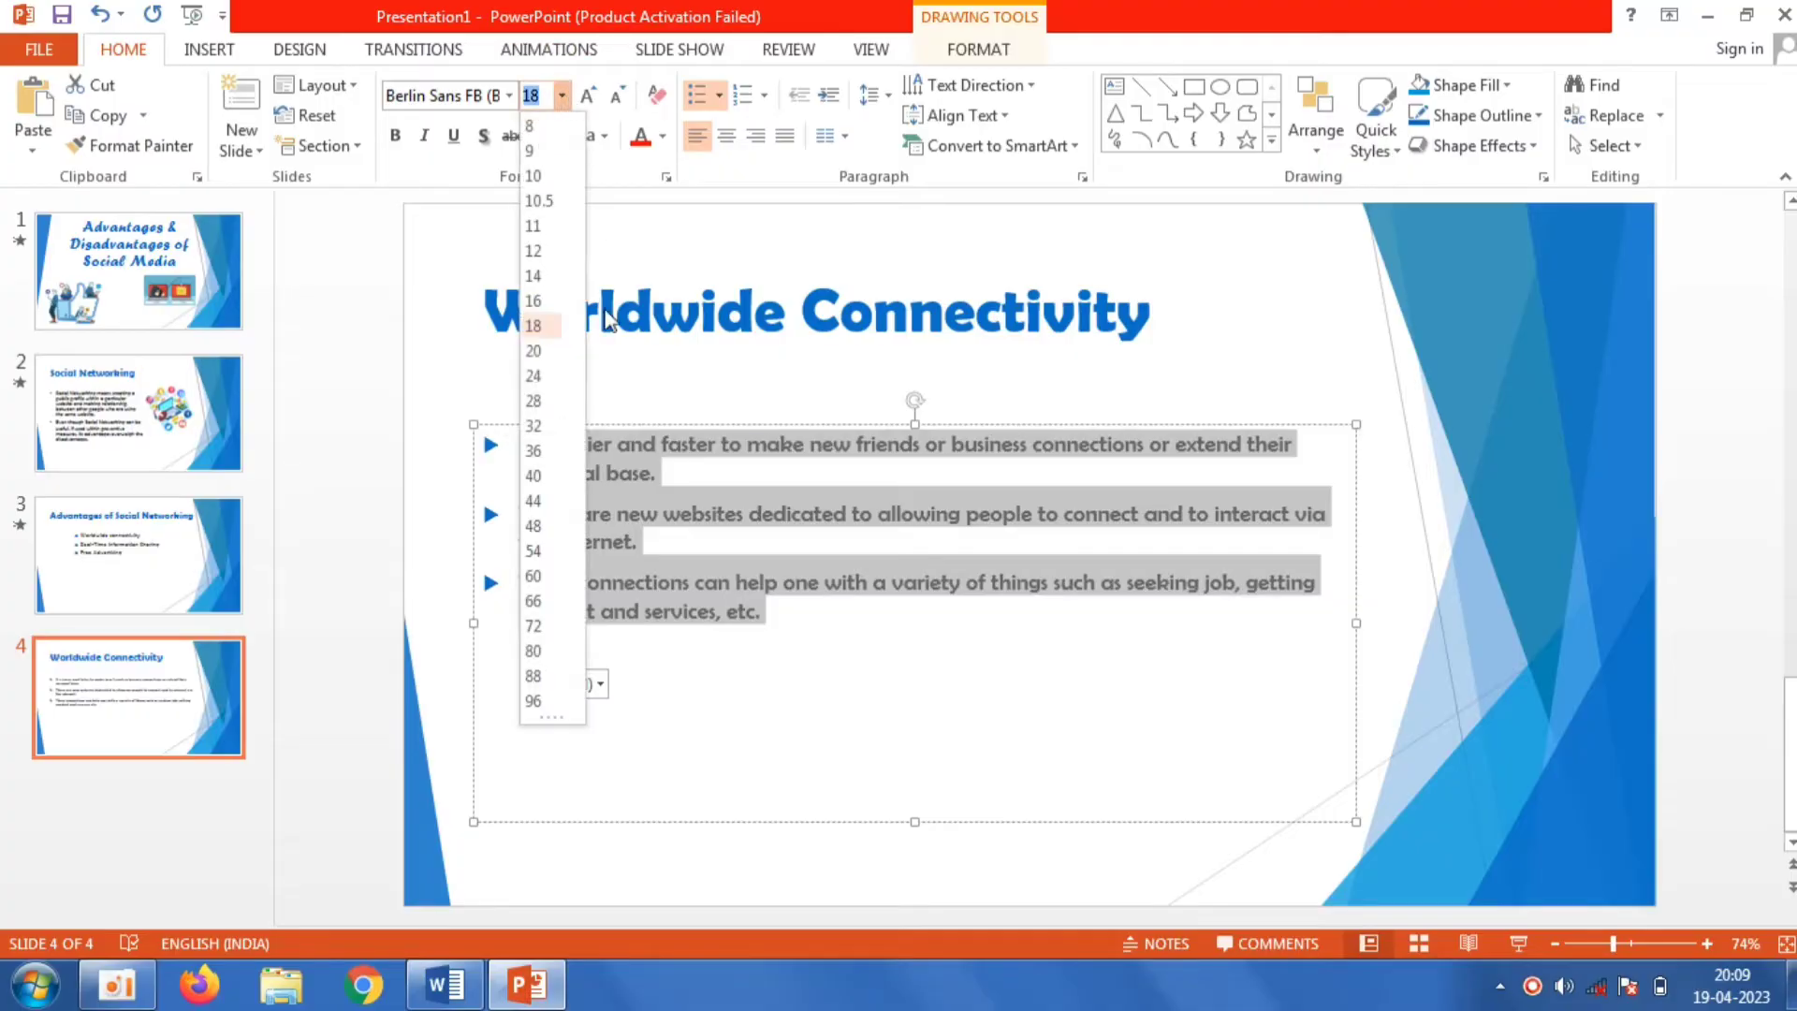
{"action": "left_click", "coordinate": [547, 378]}
{"action": "left_click", "coordinate": [717, 98]}
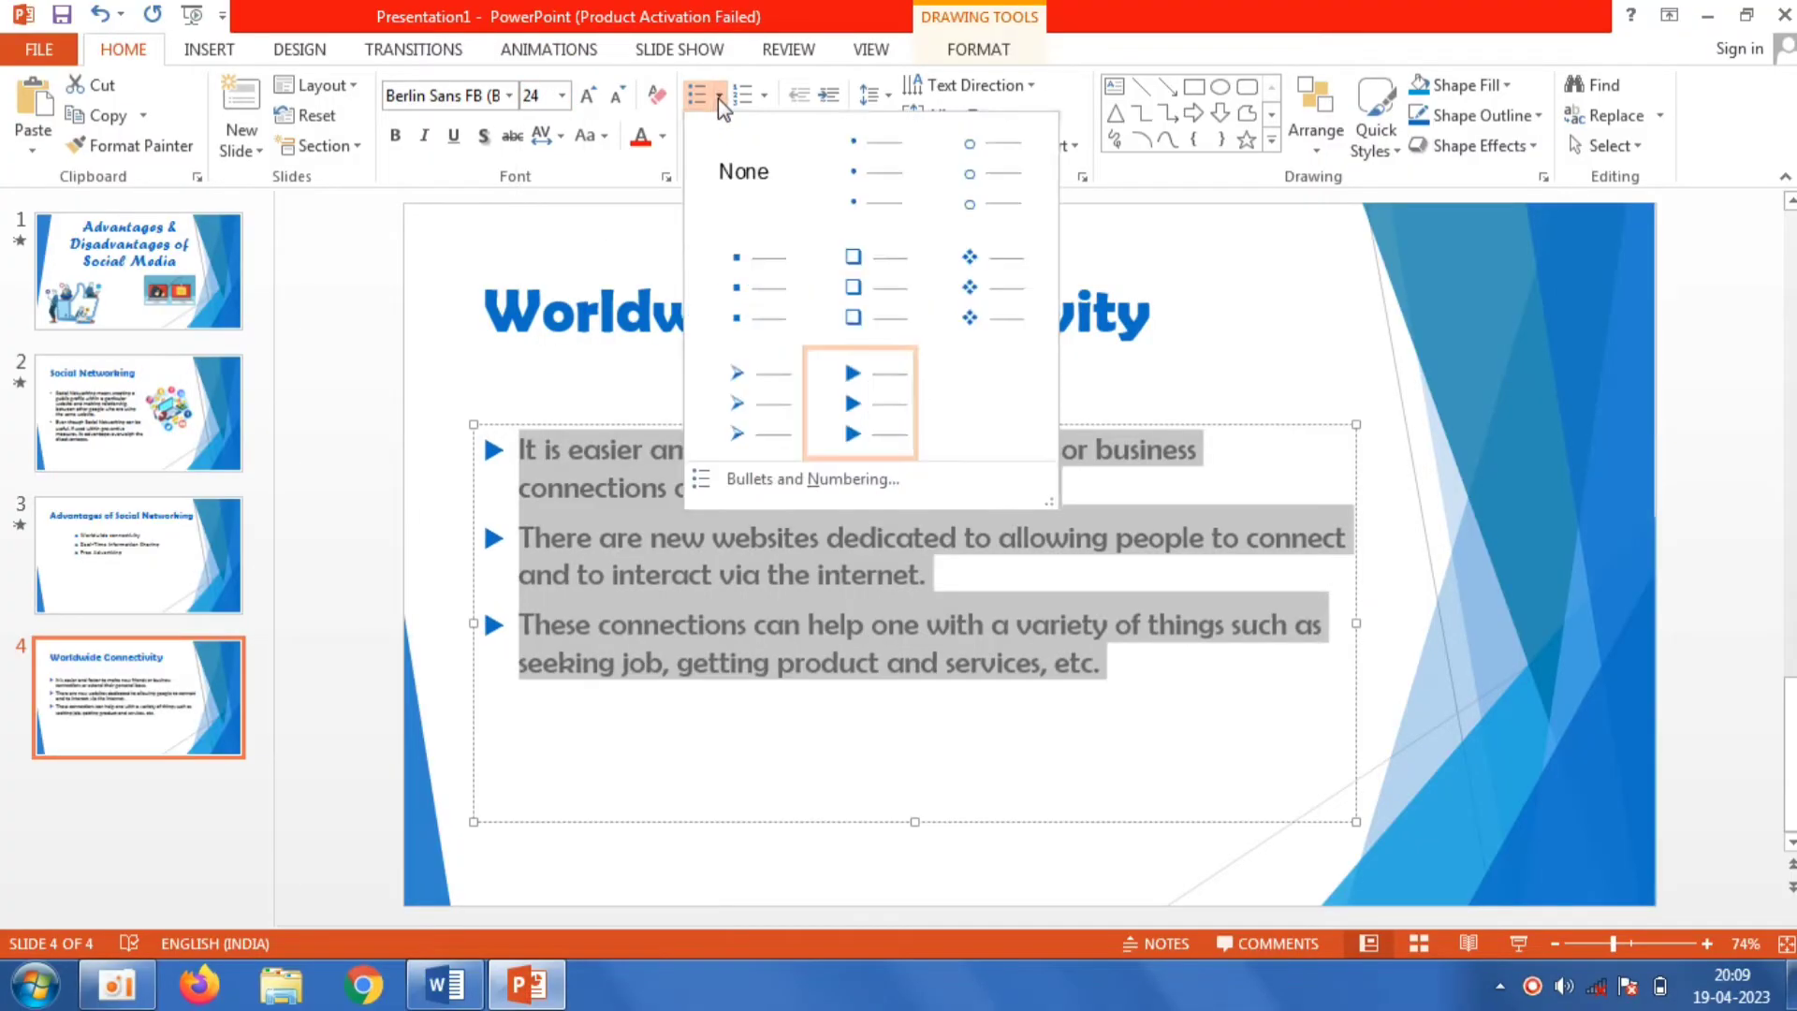
{"action": "left_click", "coordinate": [733, 385]}
Step: Move the title and the bullet text box higher on slide 4
{"action": "key", "text": "ctrl+a"}
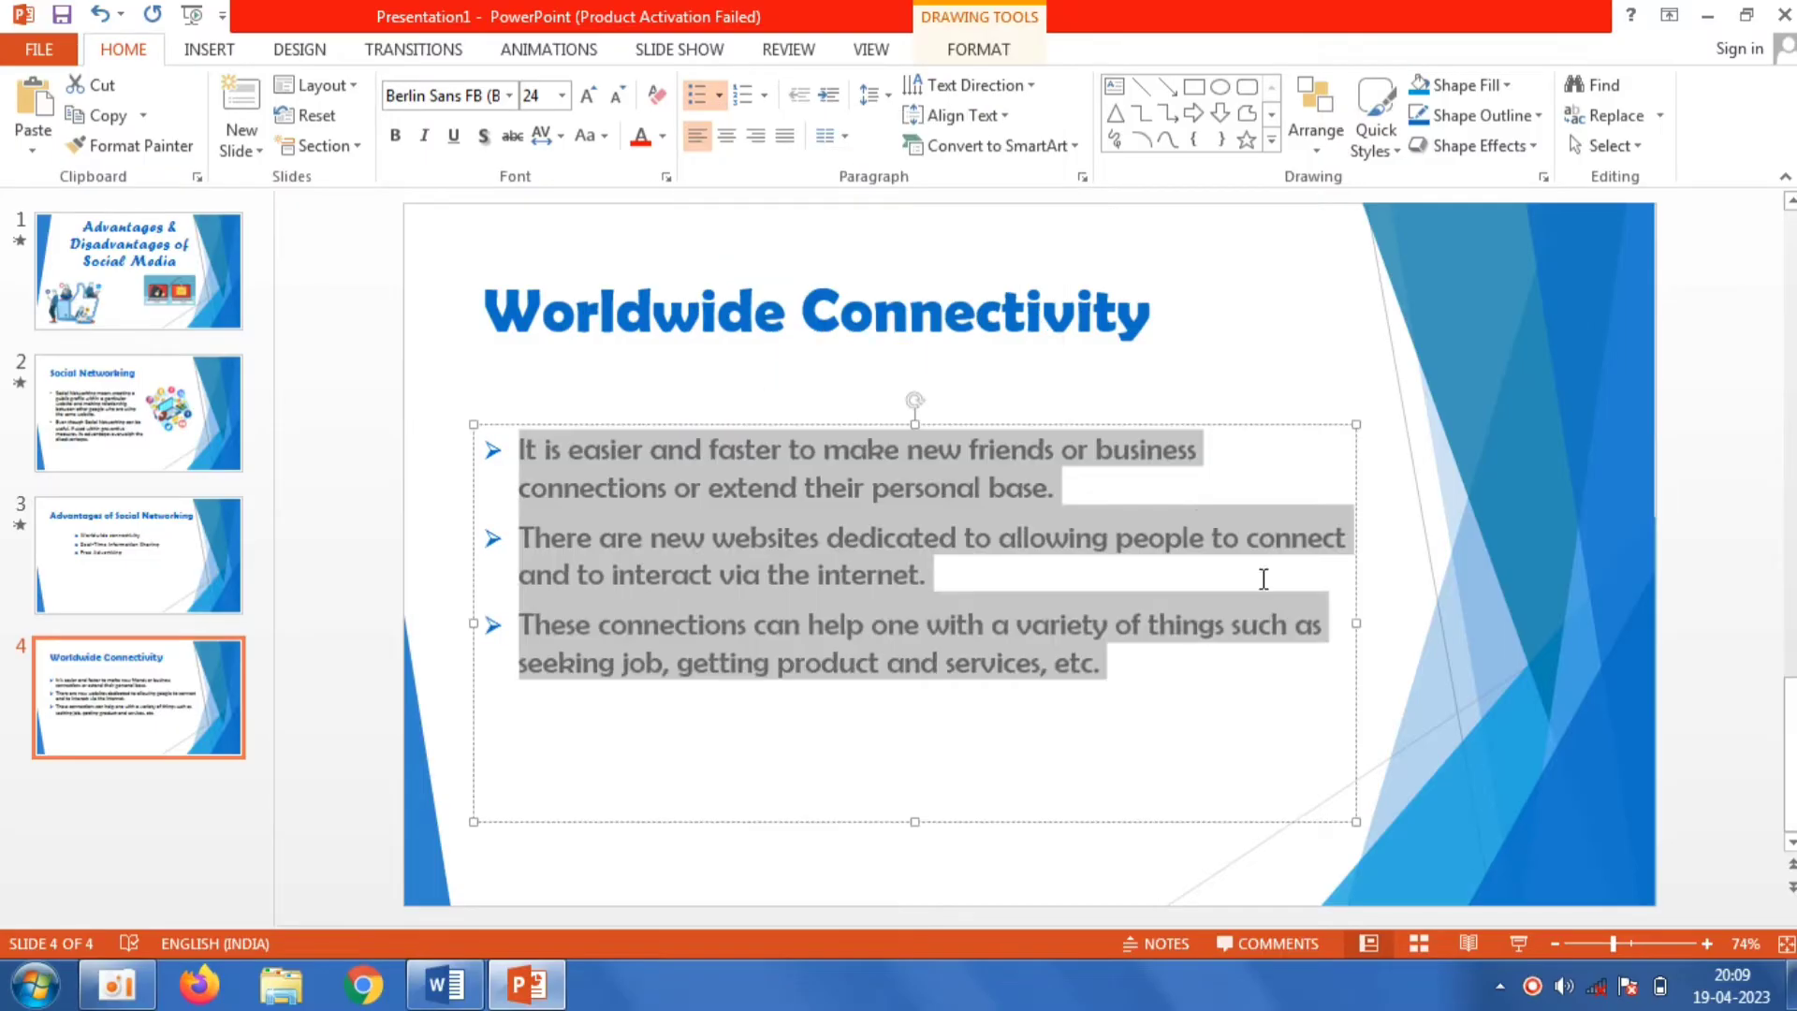
{"action": "left_click_drag", "start_coordinate": [1158, 428], "coordinate": [1158, 386]}
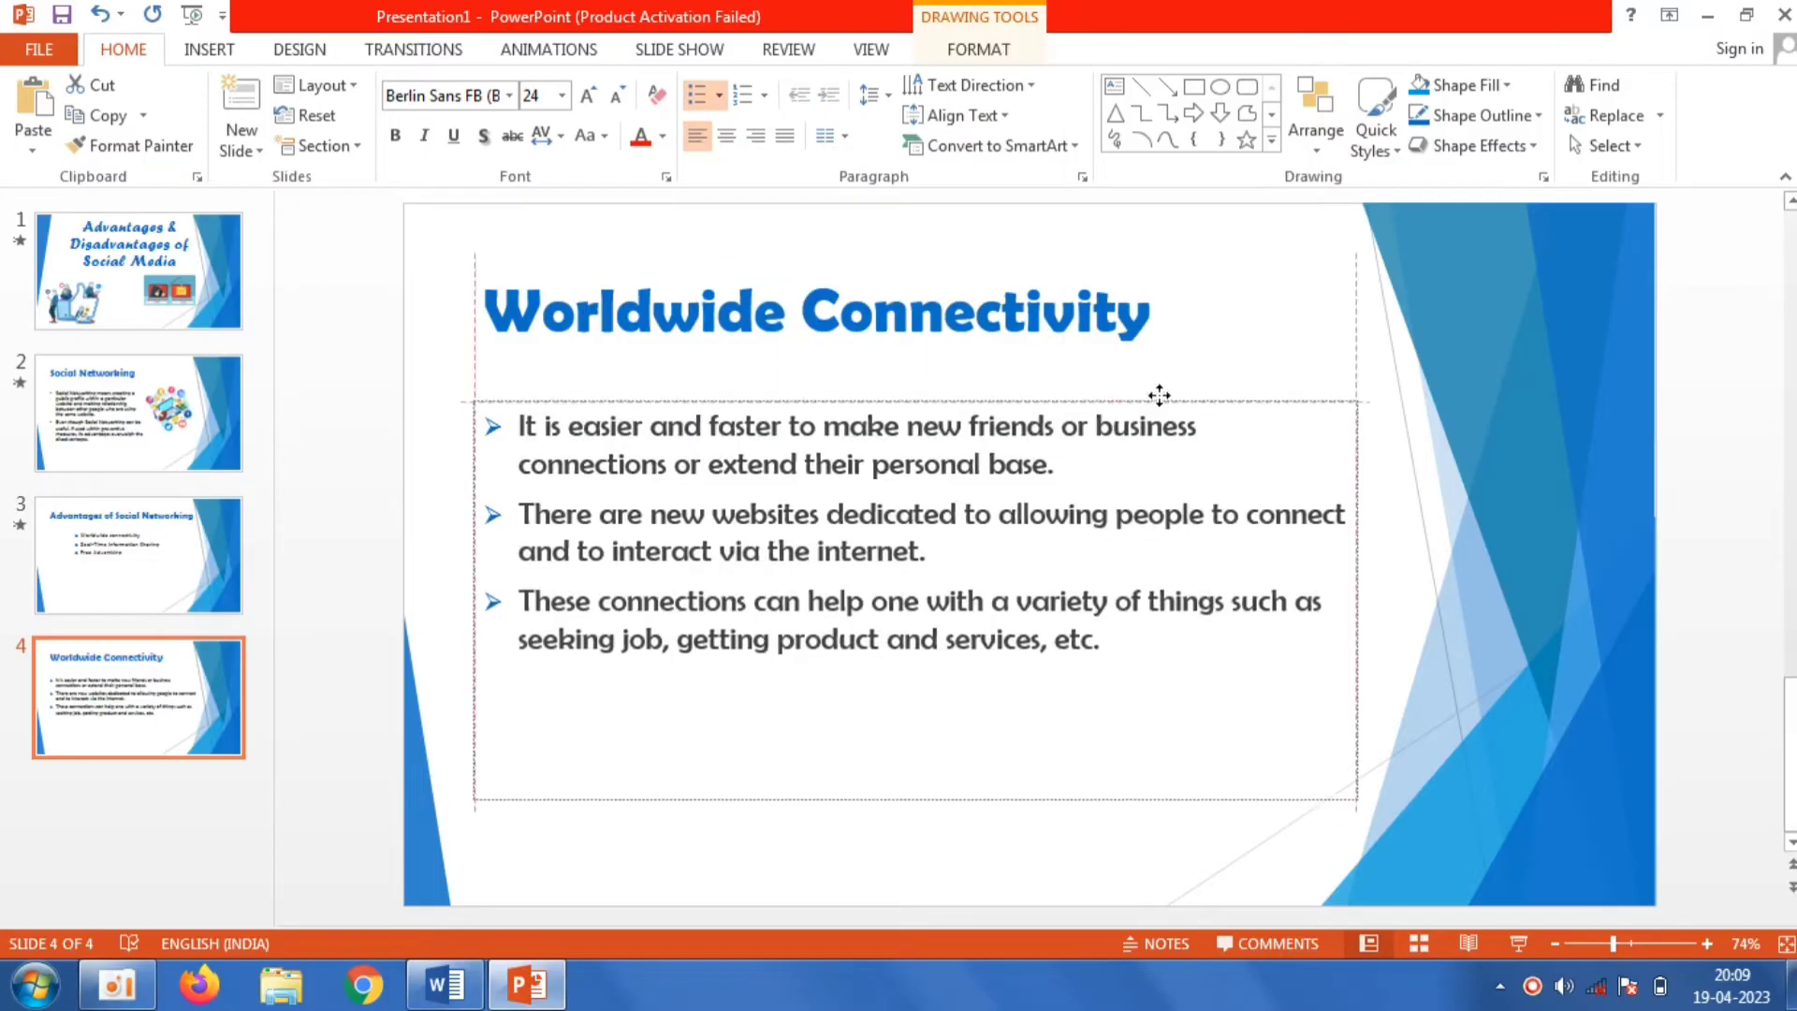
{"action": "left_click", "coordinate": [1093, 313]}
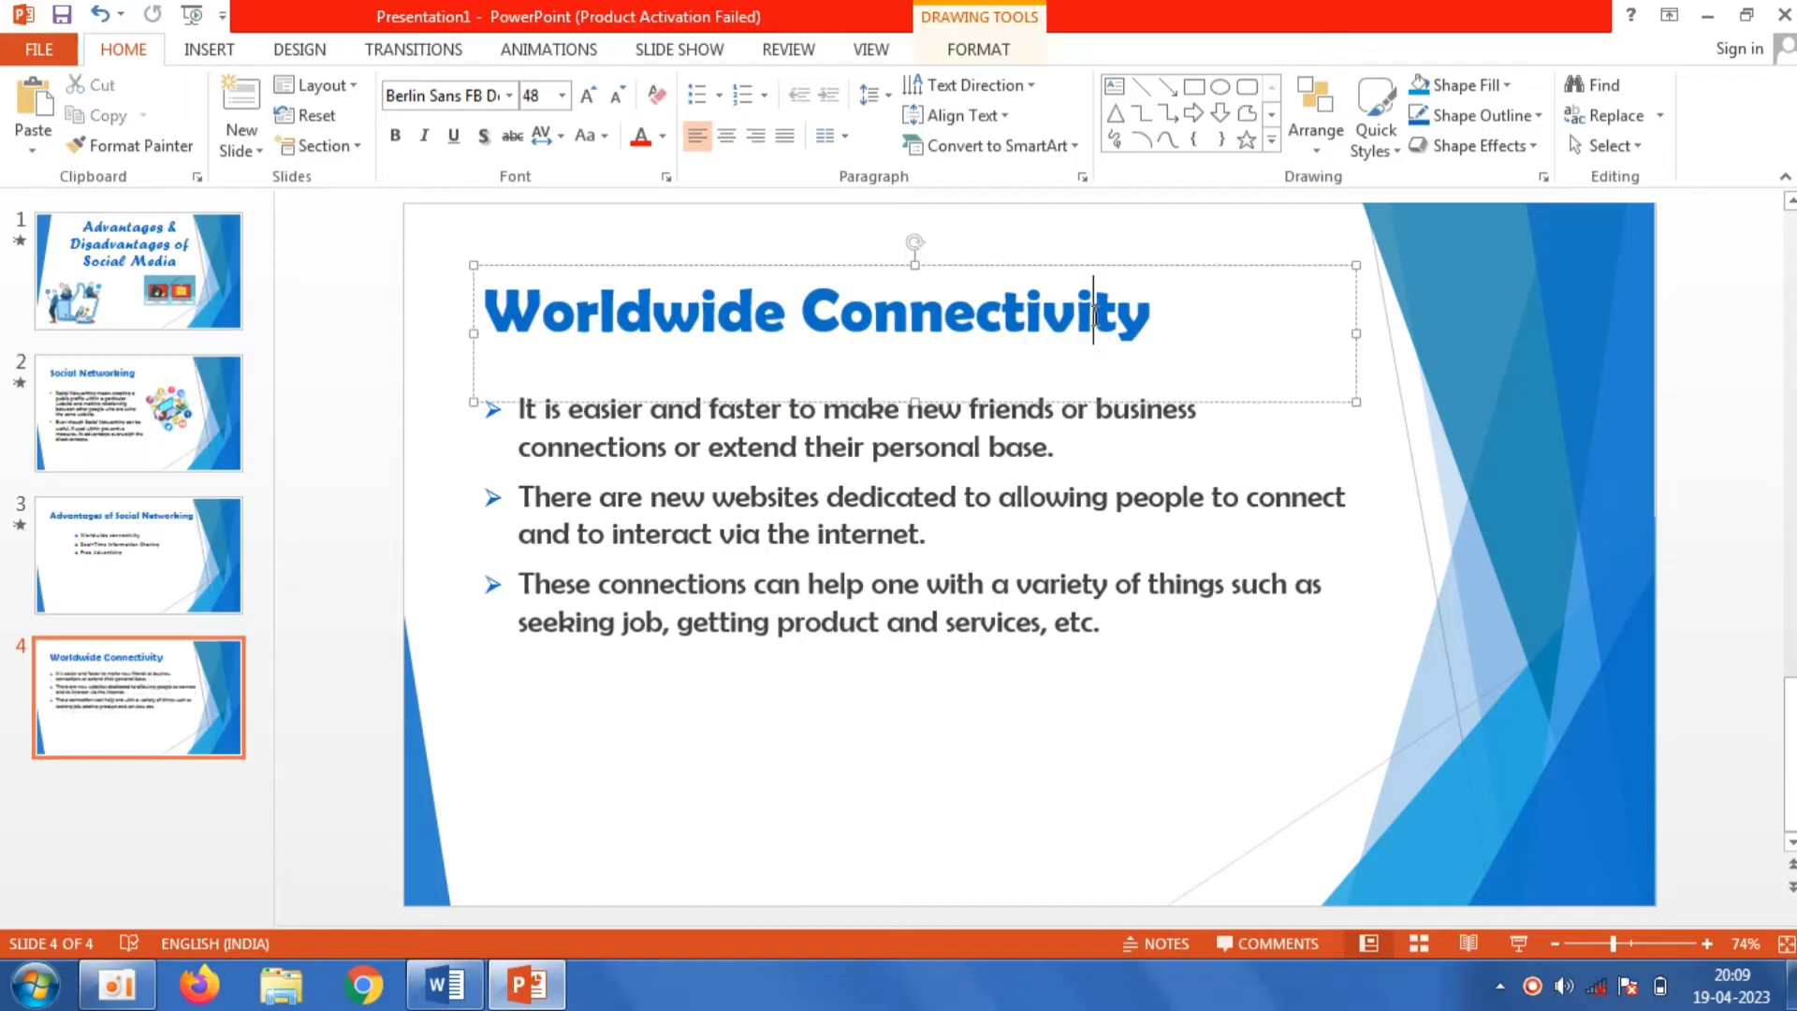
{"action": "left_click_drag", "start_coordinate": [1097, 262], "coordinate": [1096, 224]}
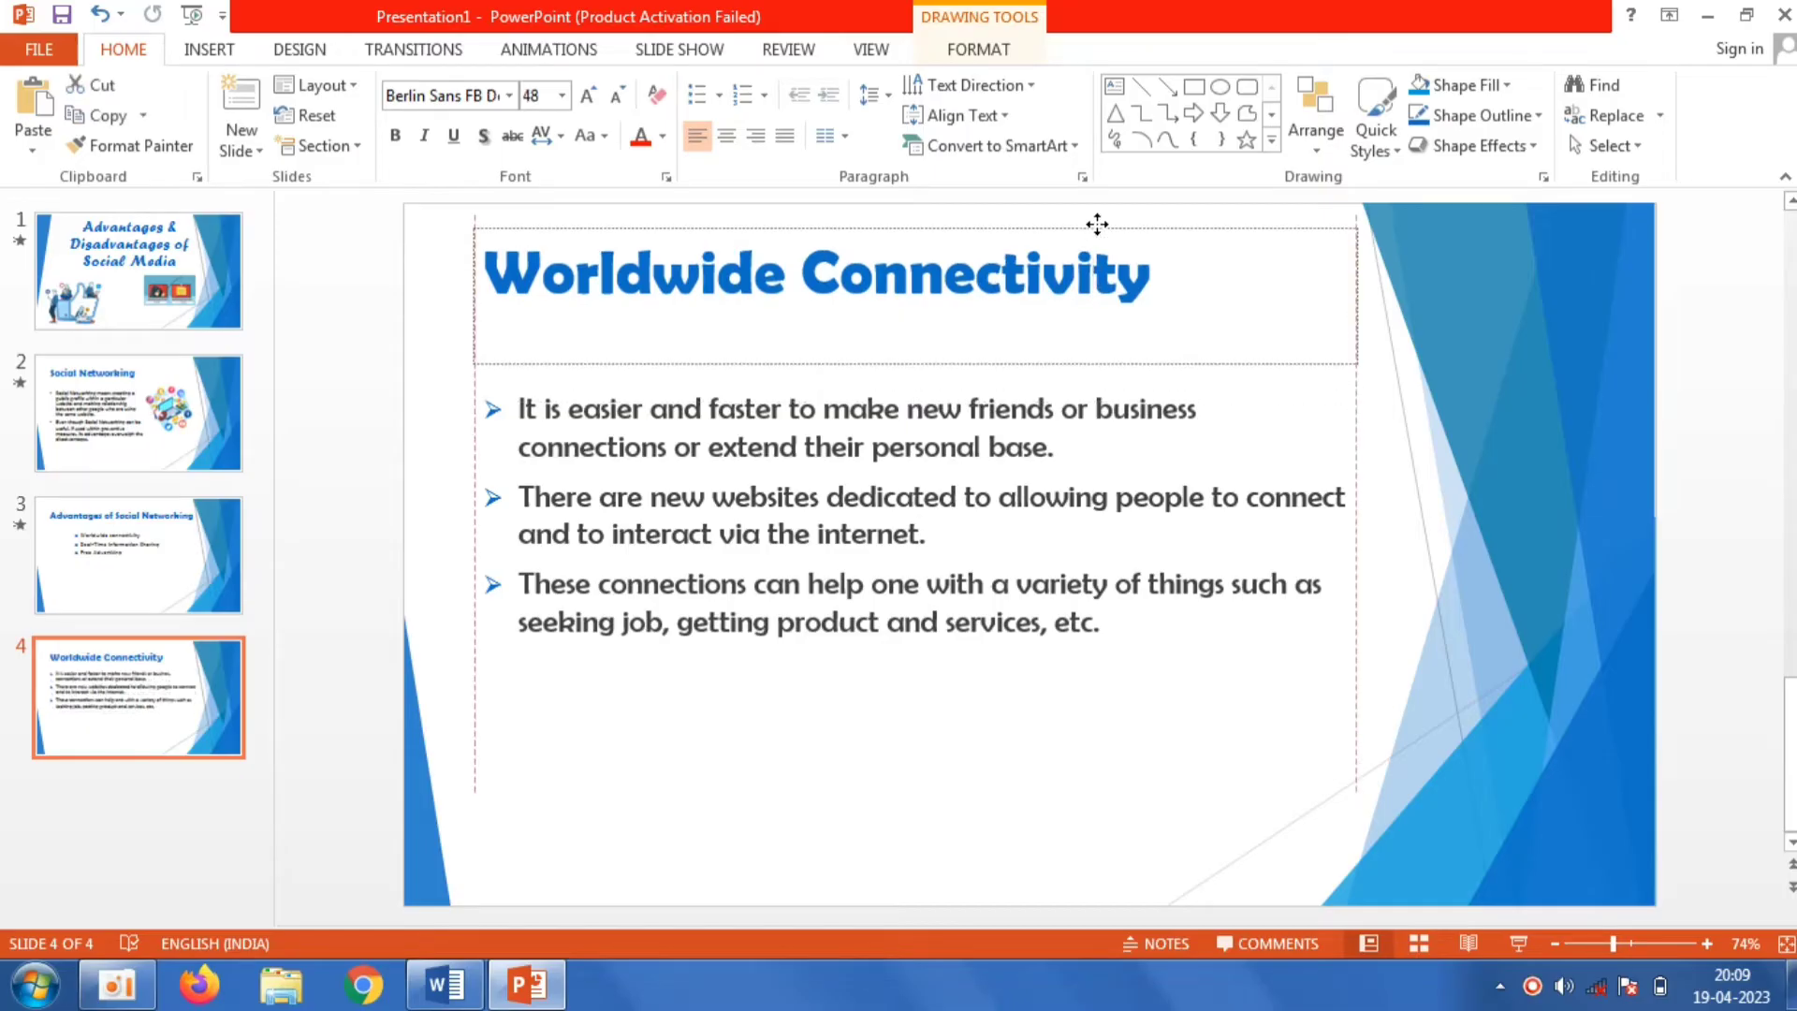
{"action": "left_click", "coordinate": [1135, 510]}
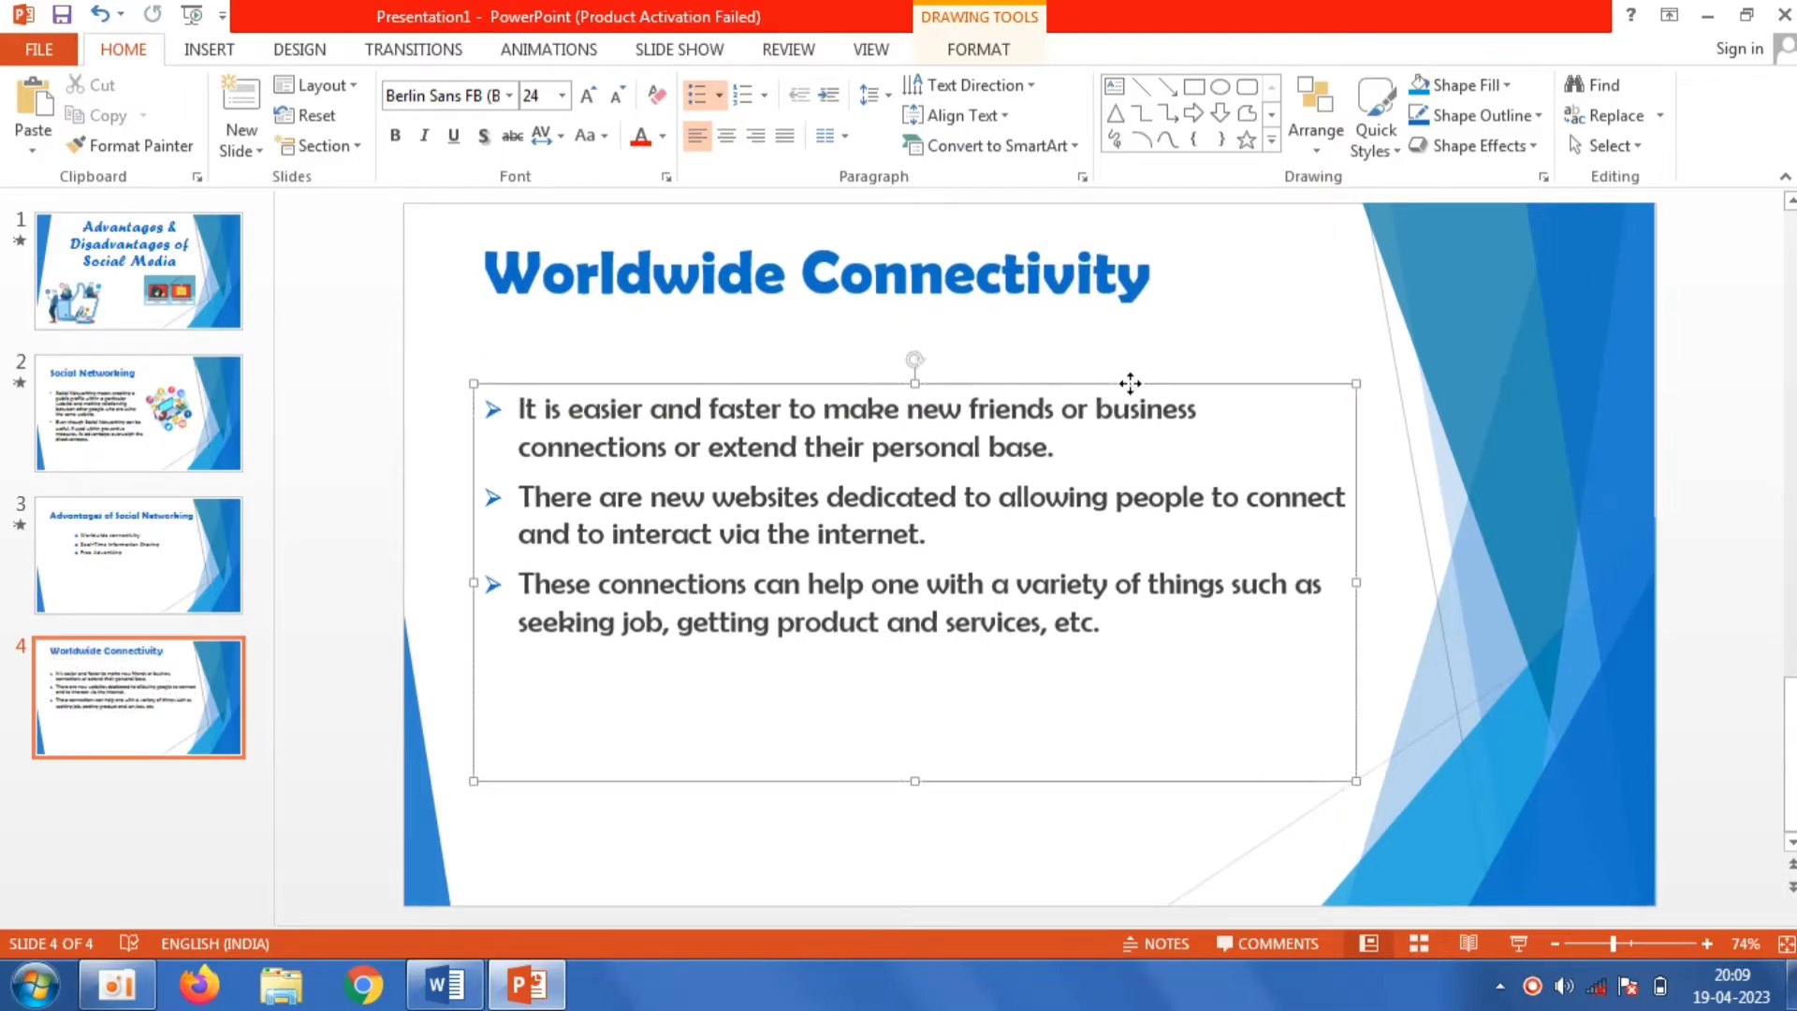
{"action": "left_click_drag", "start_coordinate": [1130, 386], "coordinate": [1128, 354]}
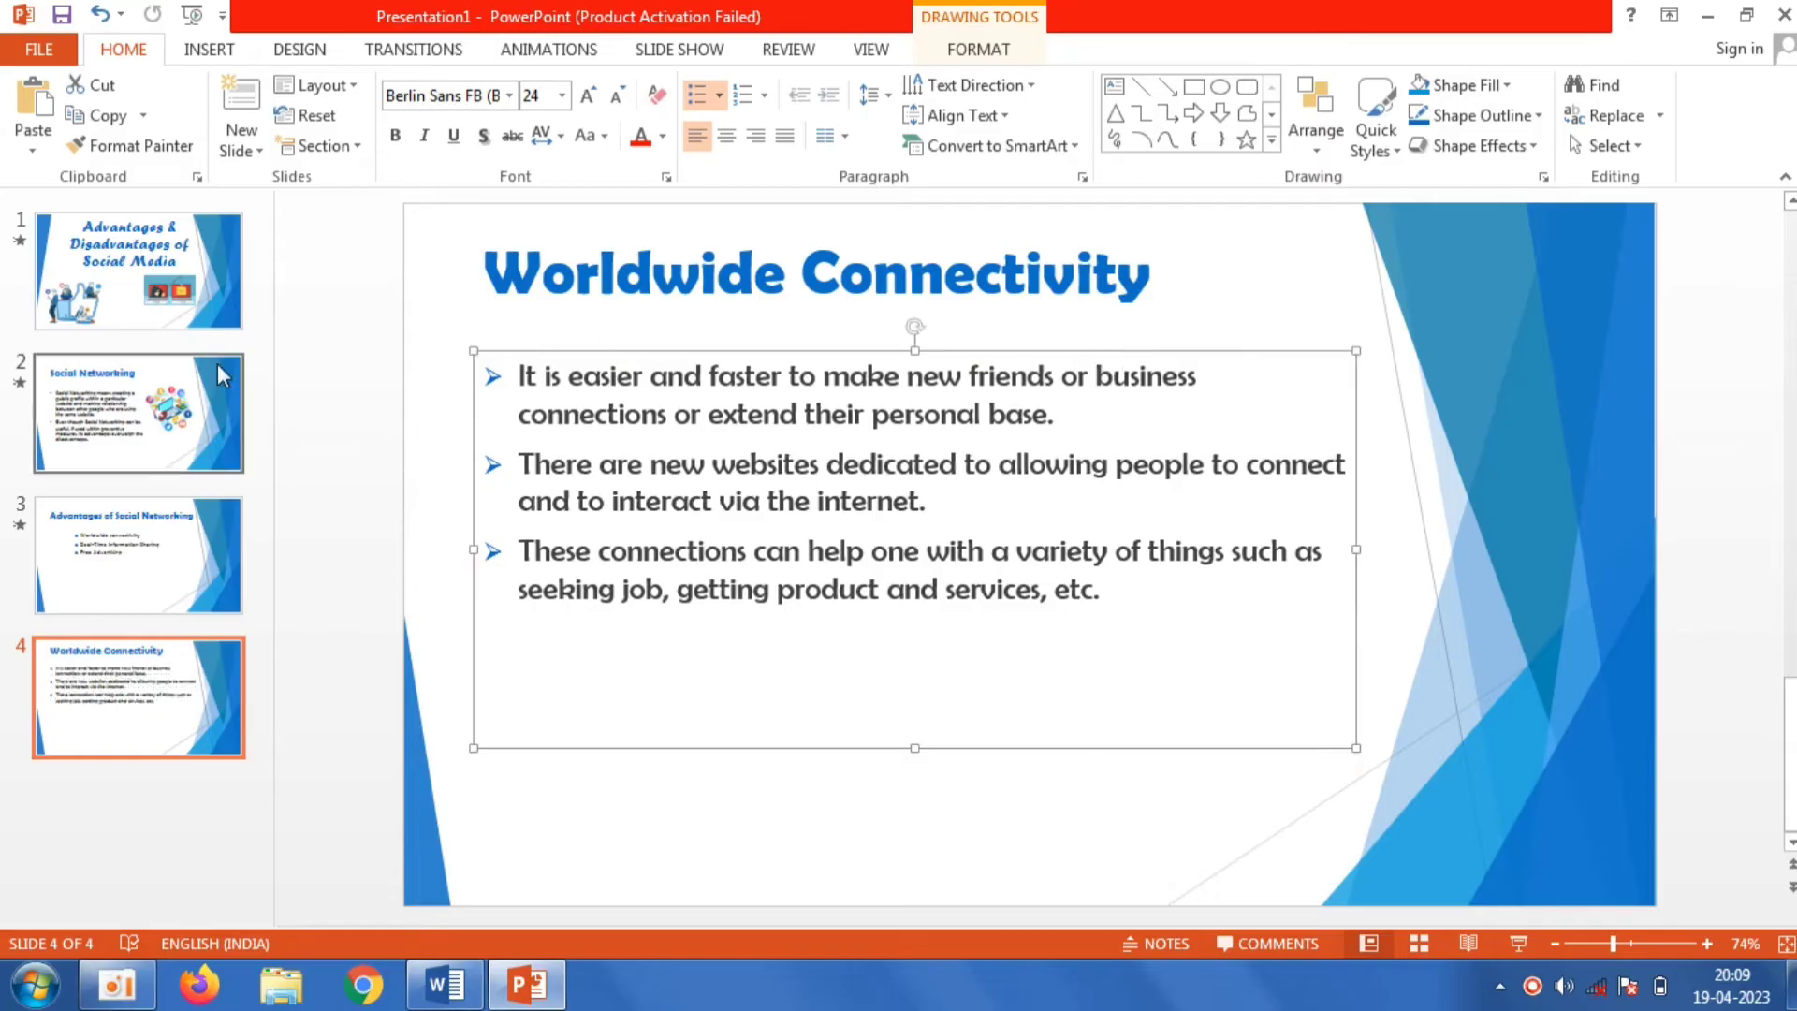
{"action": "left_click", "coordinate": [363, 335]}
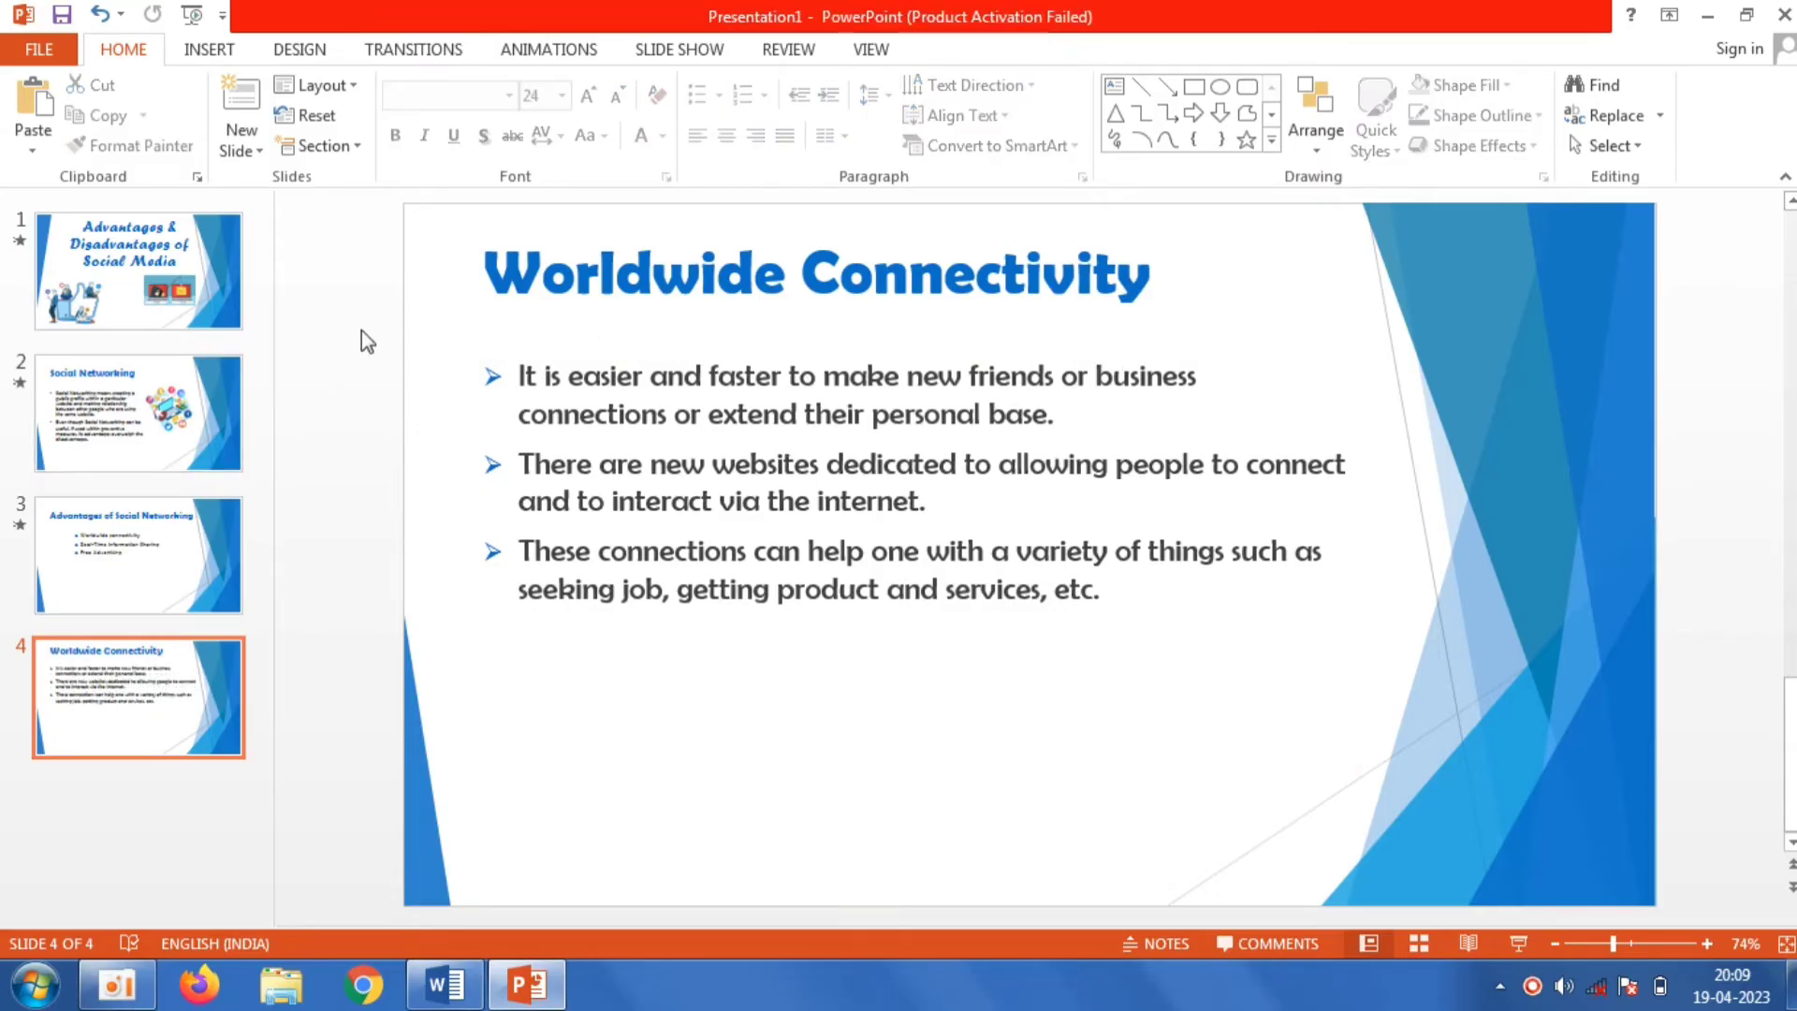
Step: Insert the images_2 world-map picture, shrink it to about 5.89 × 8.26 cm, and place it below the bullets
{"action": "left_click", "coordinate": [230, 52]}
{"action": "left_click", "coordinate": [193, 110]}
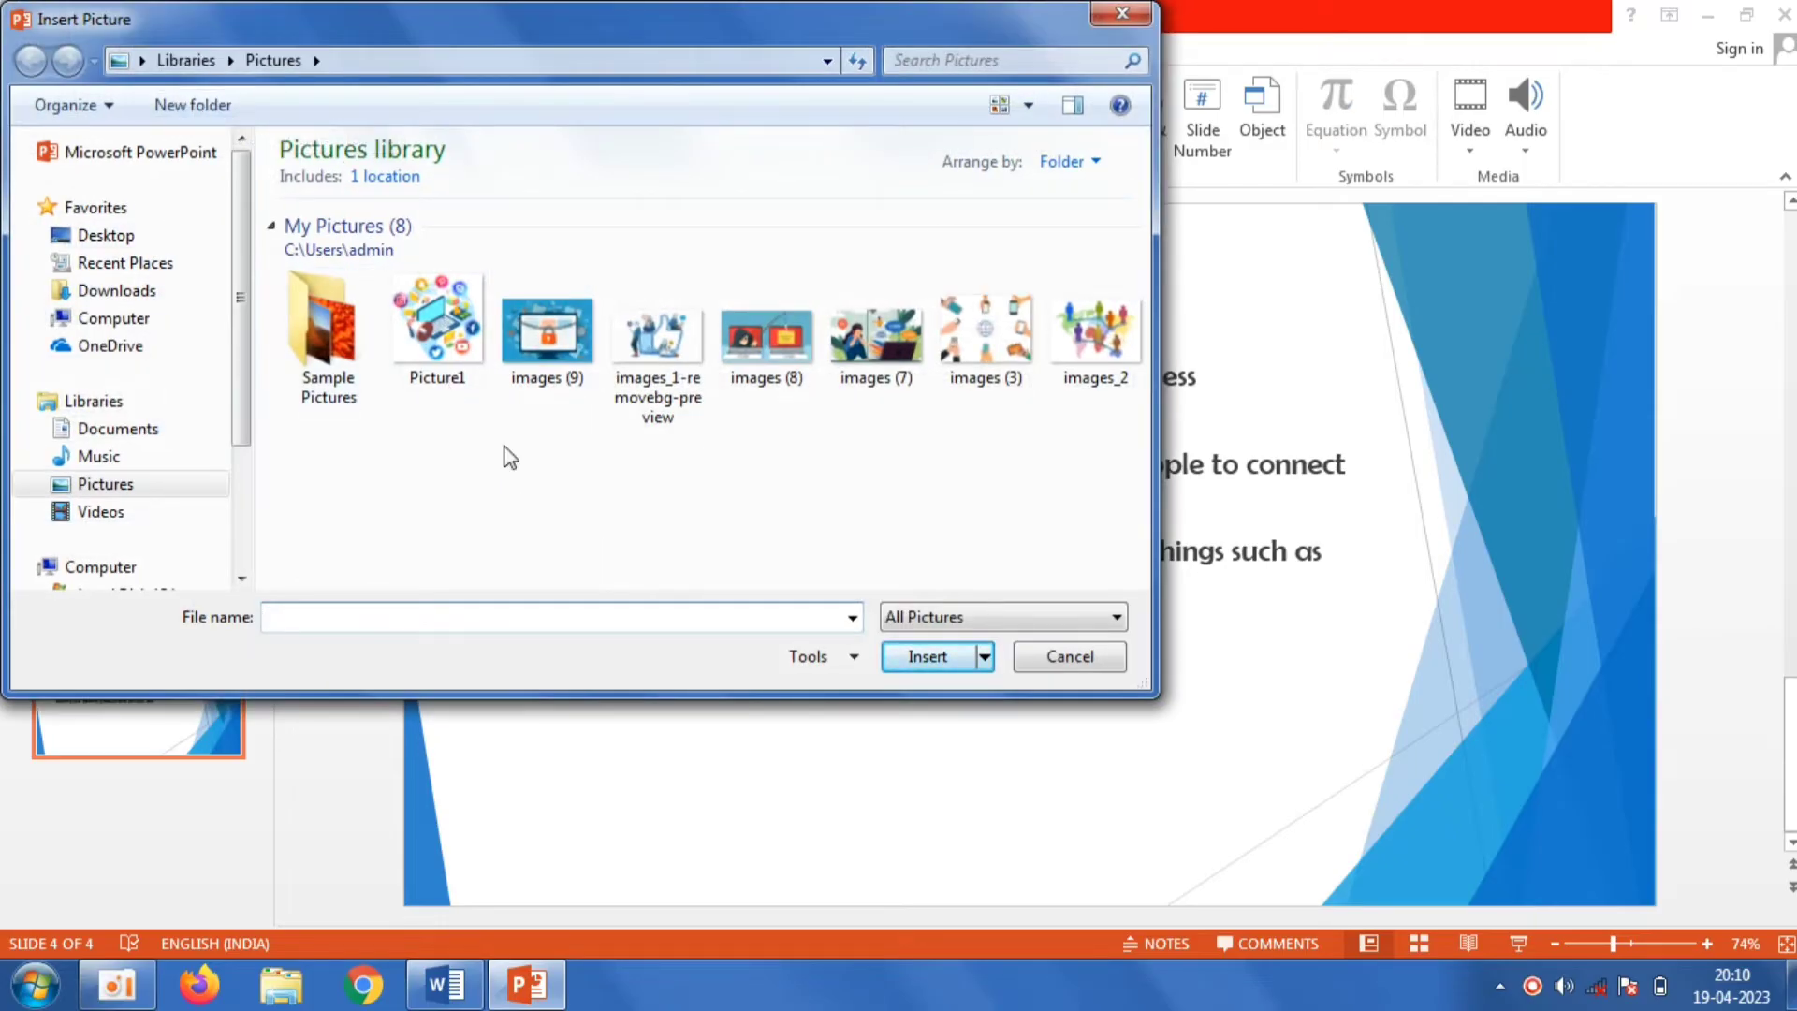
{"action": "double_click", "coordinate": [1086, 327]}
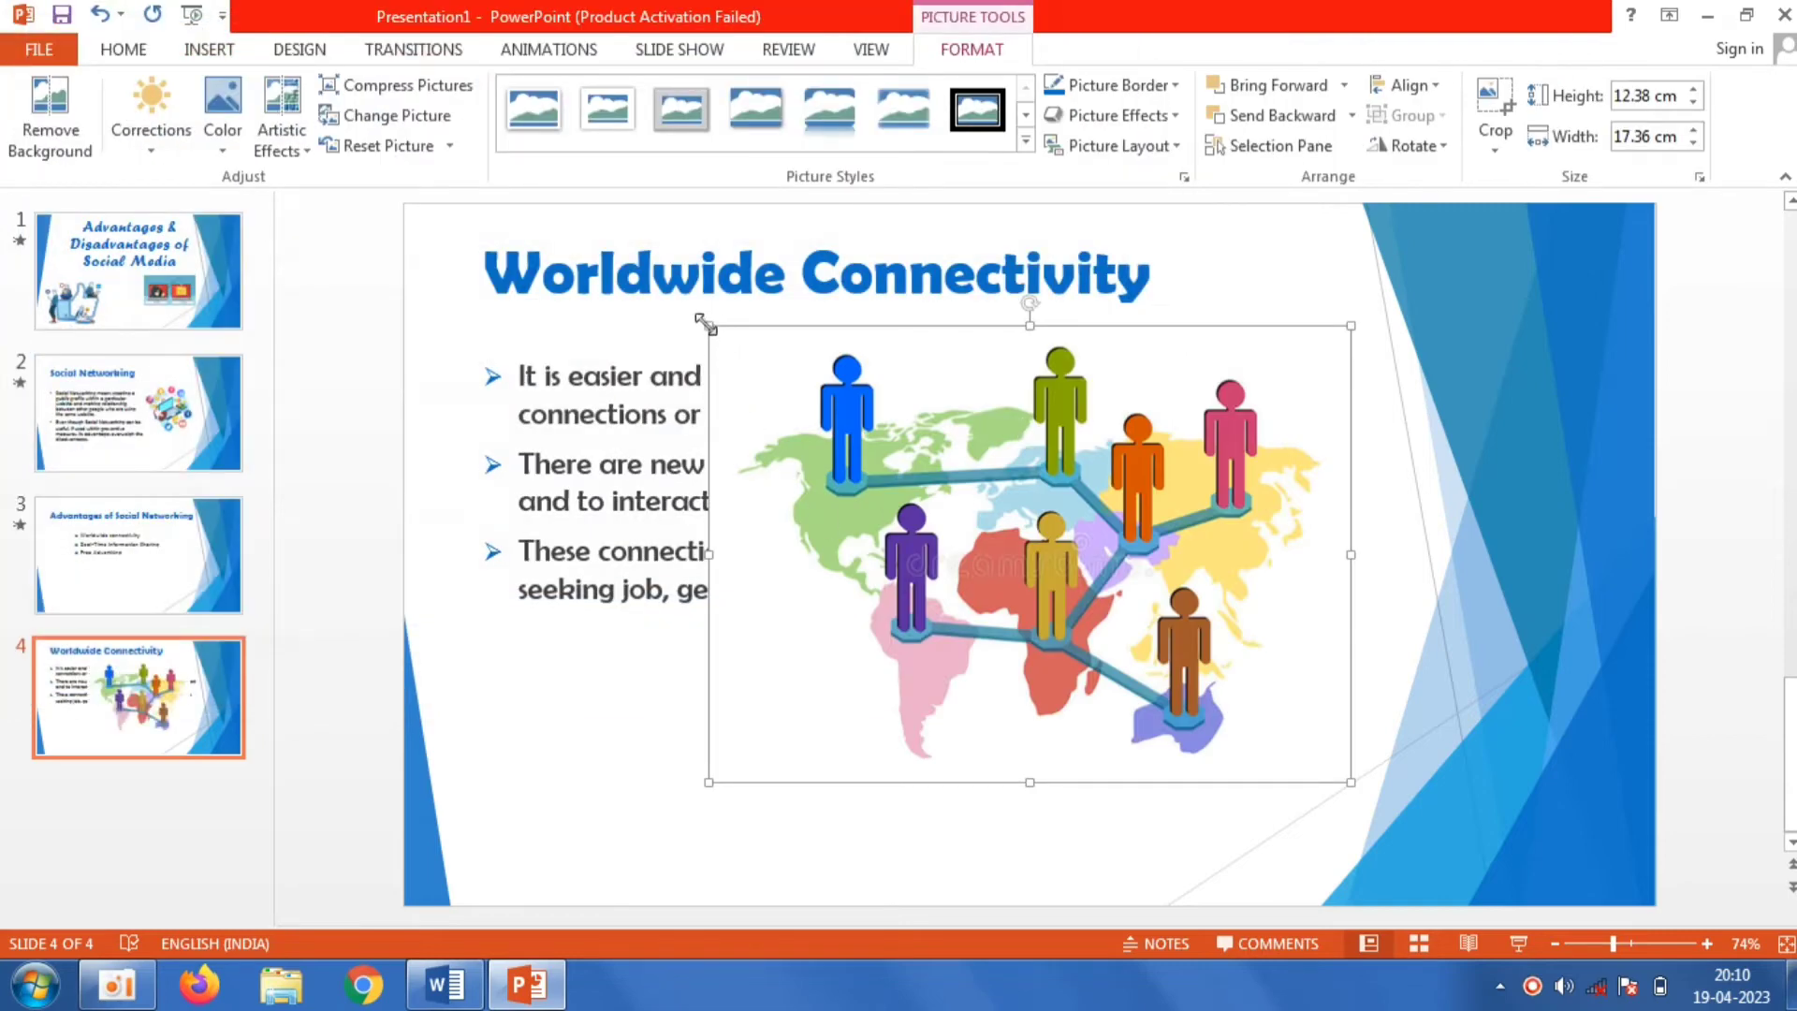
{"action": "left_click_drag", "start_coordinate": [704, 323], "coordinate": [1045, 564]}
{"action": "mouse_move", "coordinate": [1146, 660]}
{"action": "left_mouse_down"}
{"action": "mouse_move", "coordinate": [810, 792]}
{"action": "mouse_move", "coordinate": [853, 758]}
{"action": "left_mouse_up"}
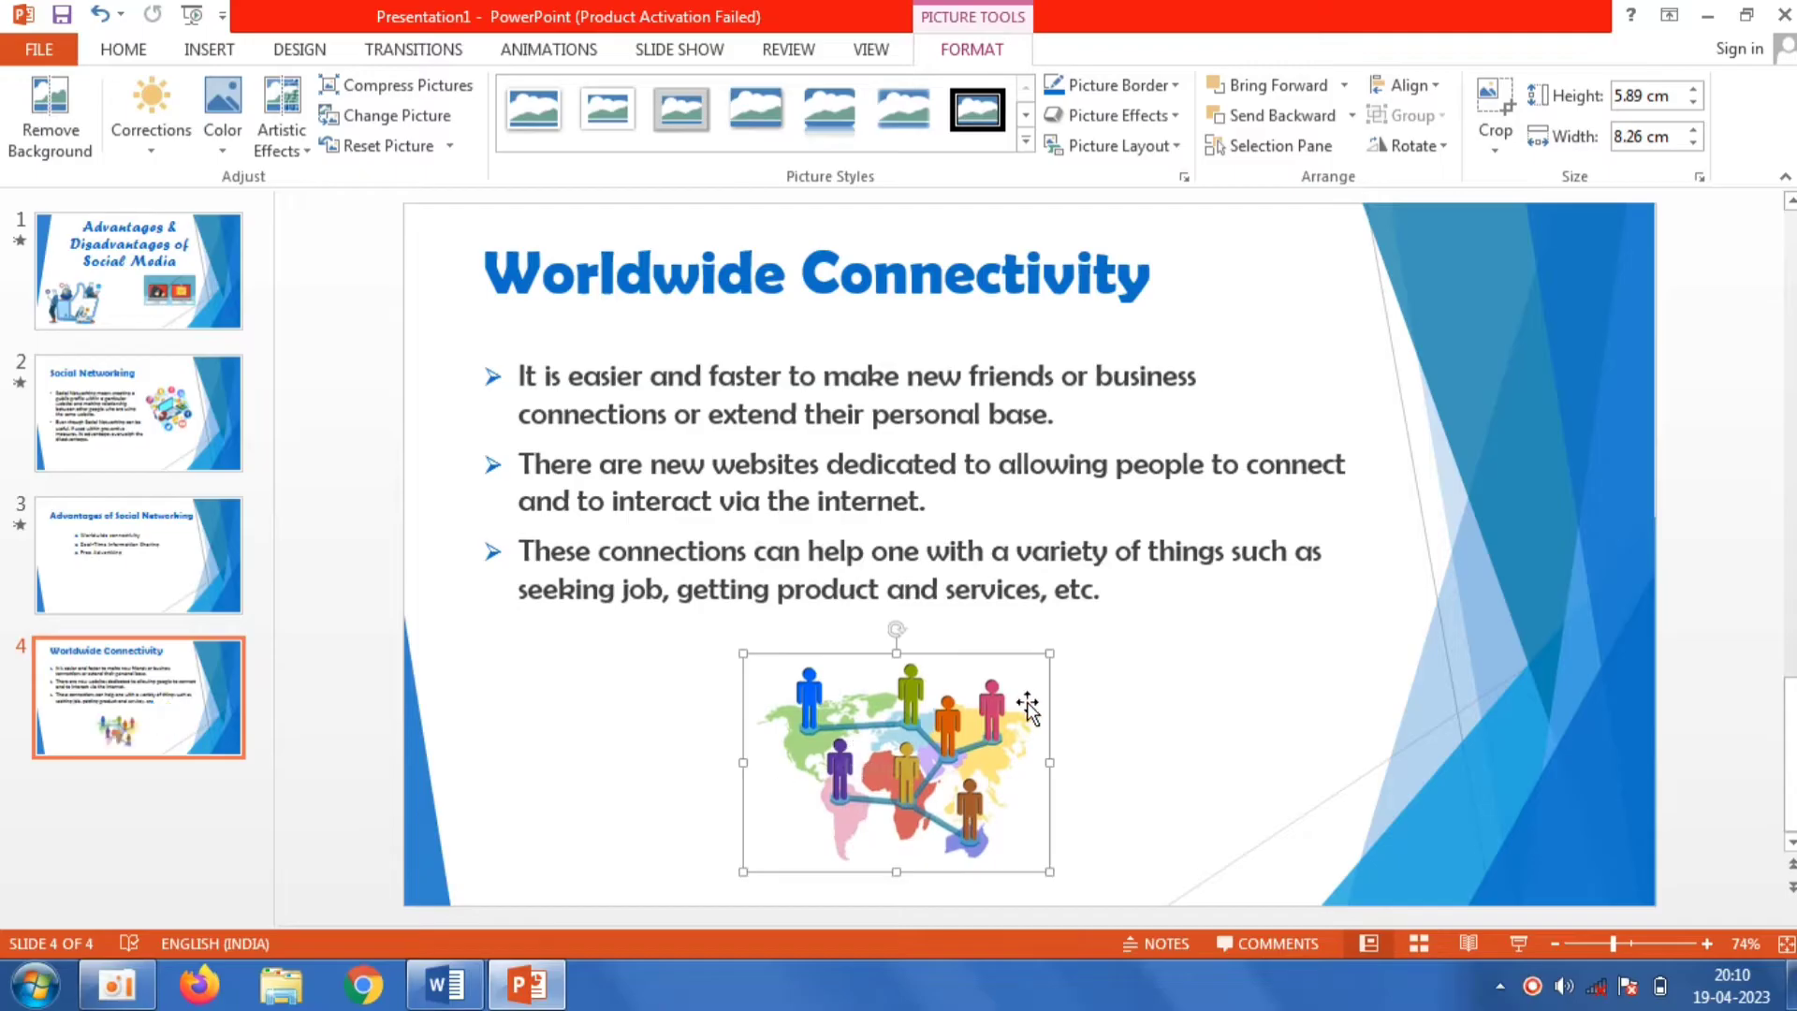
{"action": "left_click_drag", "start_coordinate": [1049, 653], "coordinate": [1080, 631]}
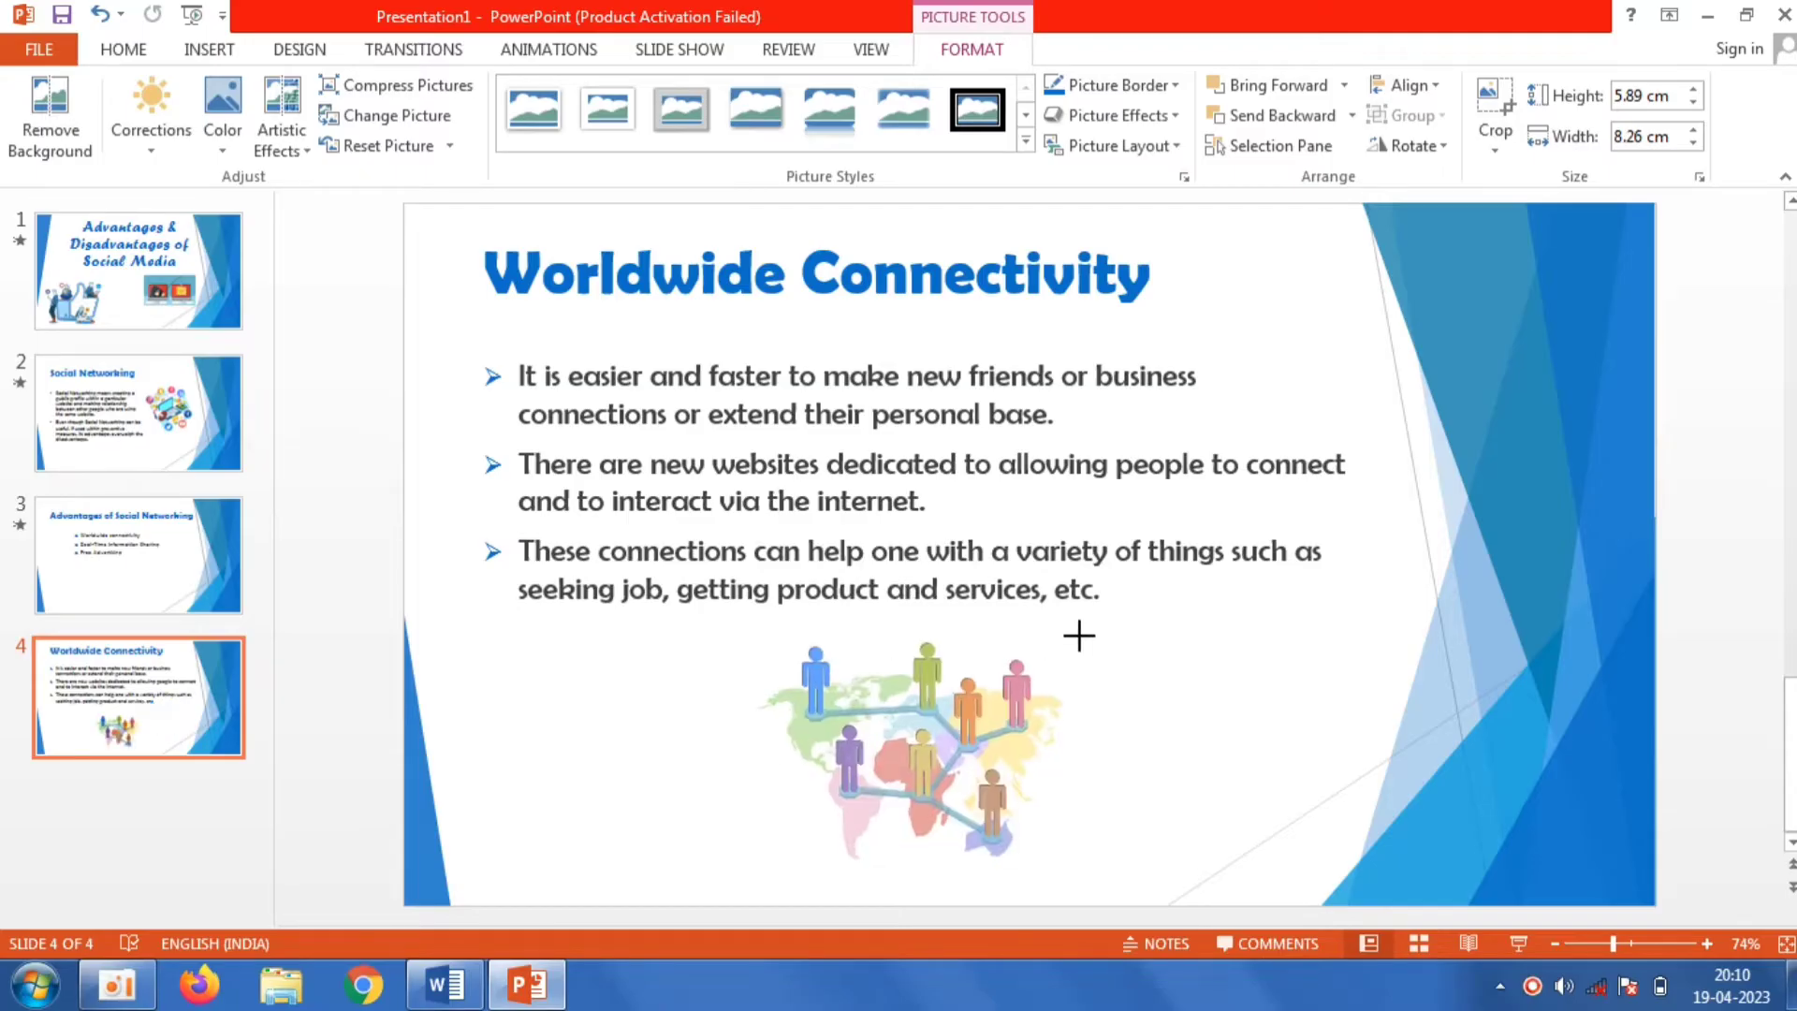
{"action": "left_click", "coordinate": [538, 744]}
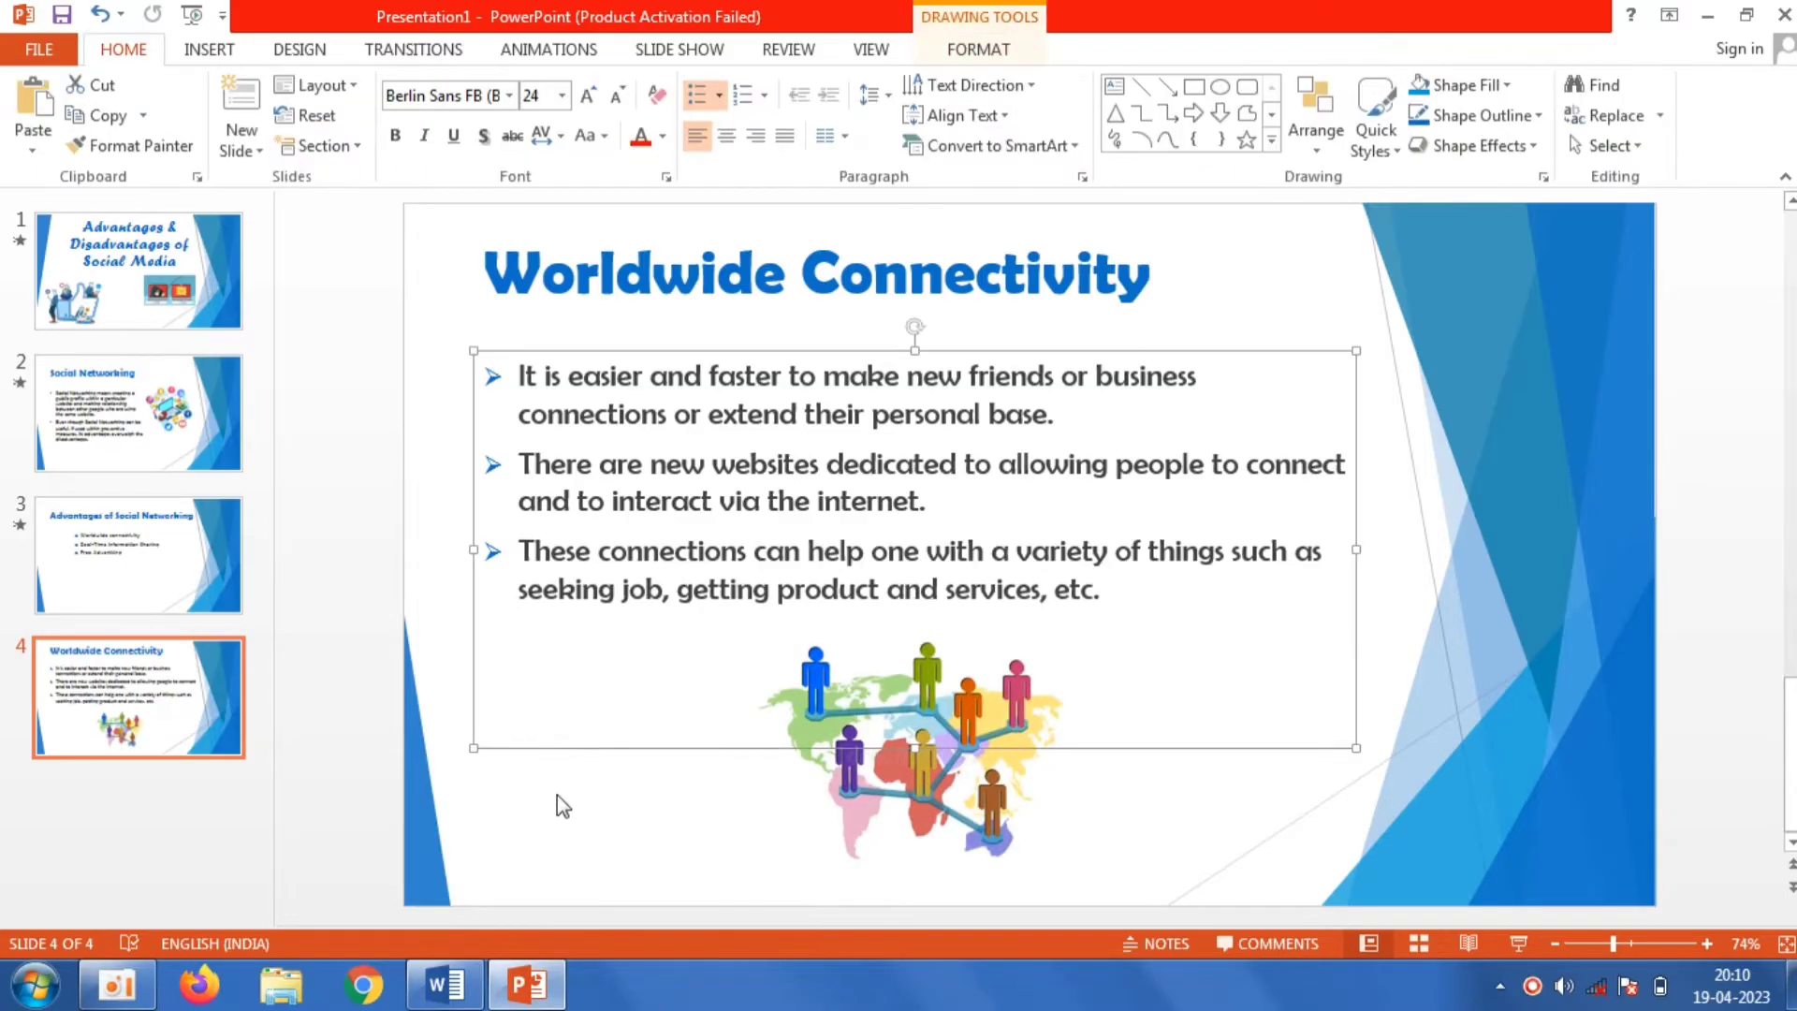
{"action": "left_click", "coordinate": [561, 821]}
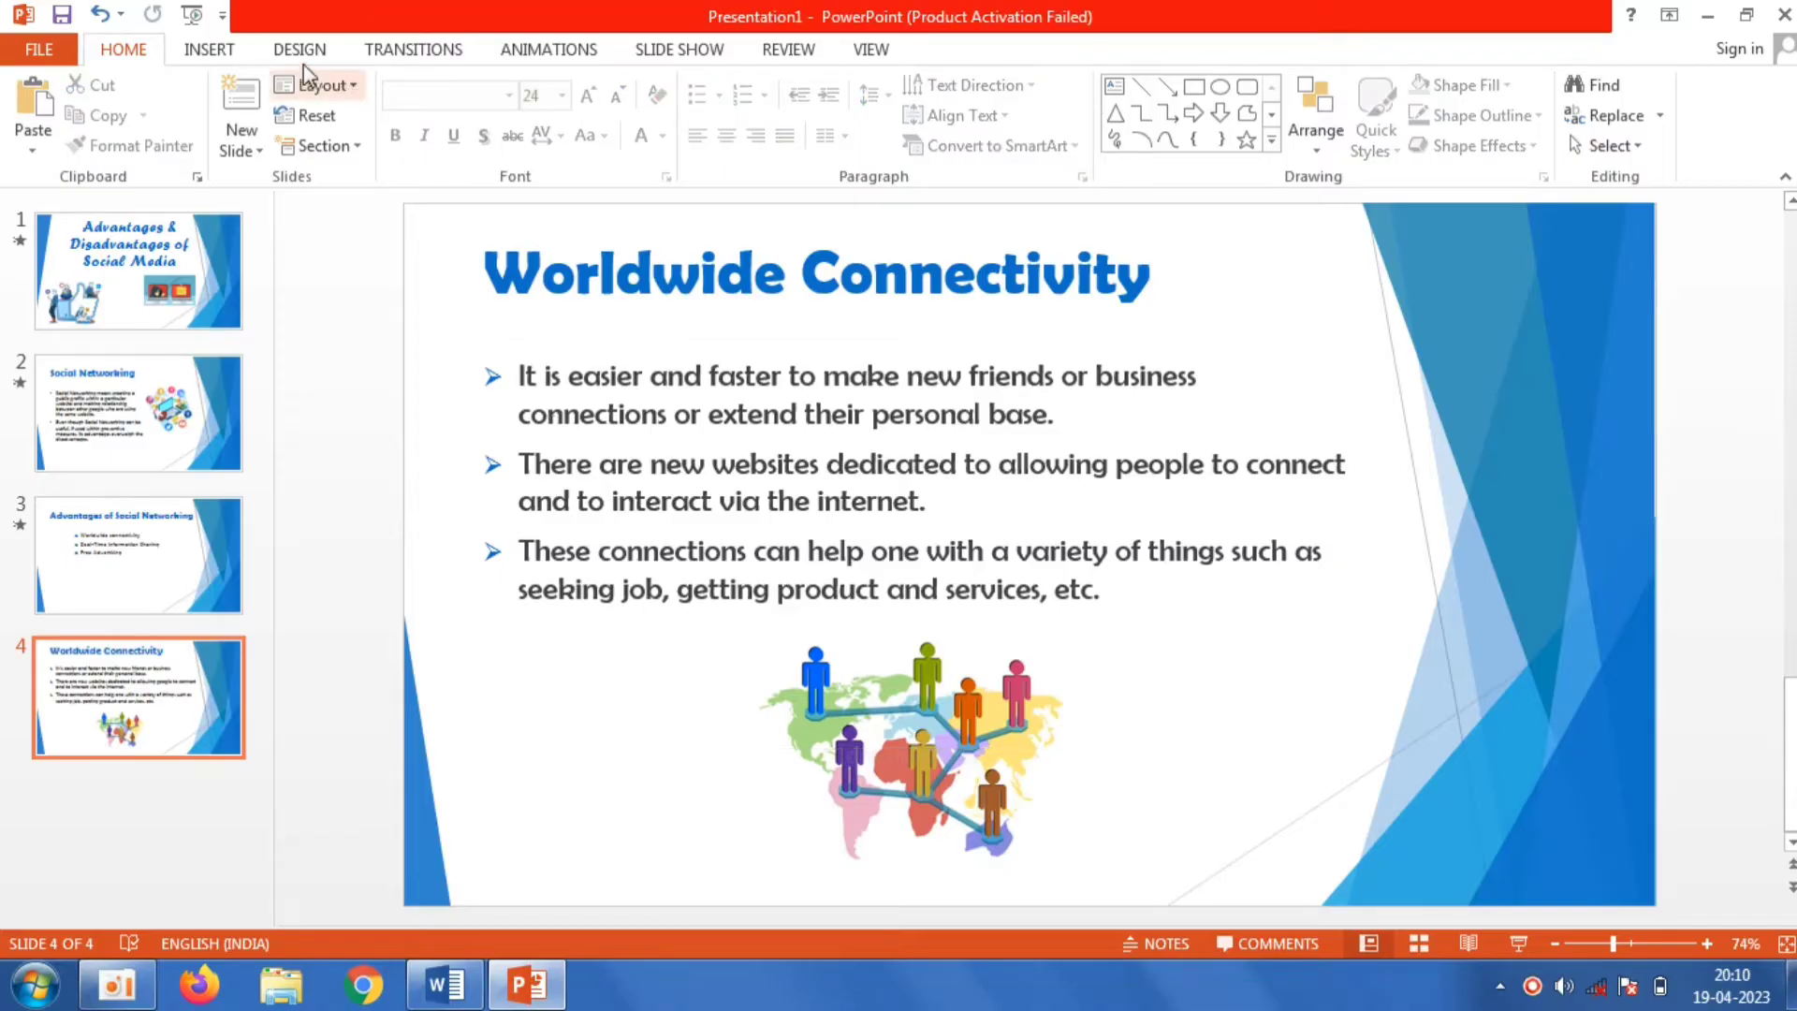
Step: Apply the Comb transition, lasting 01.00, to the Worldwide Connectivity slide
{"action": "left_click", "coordinate": [417, 54]}
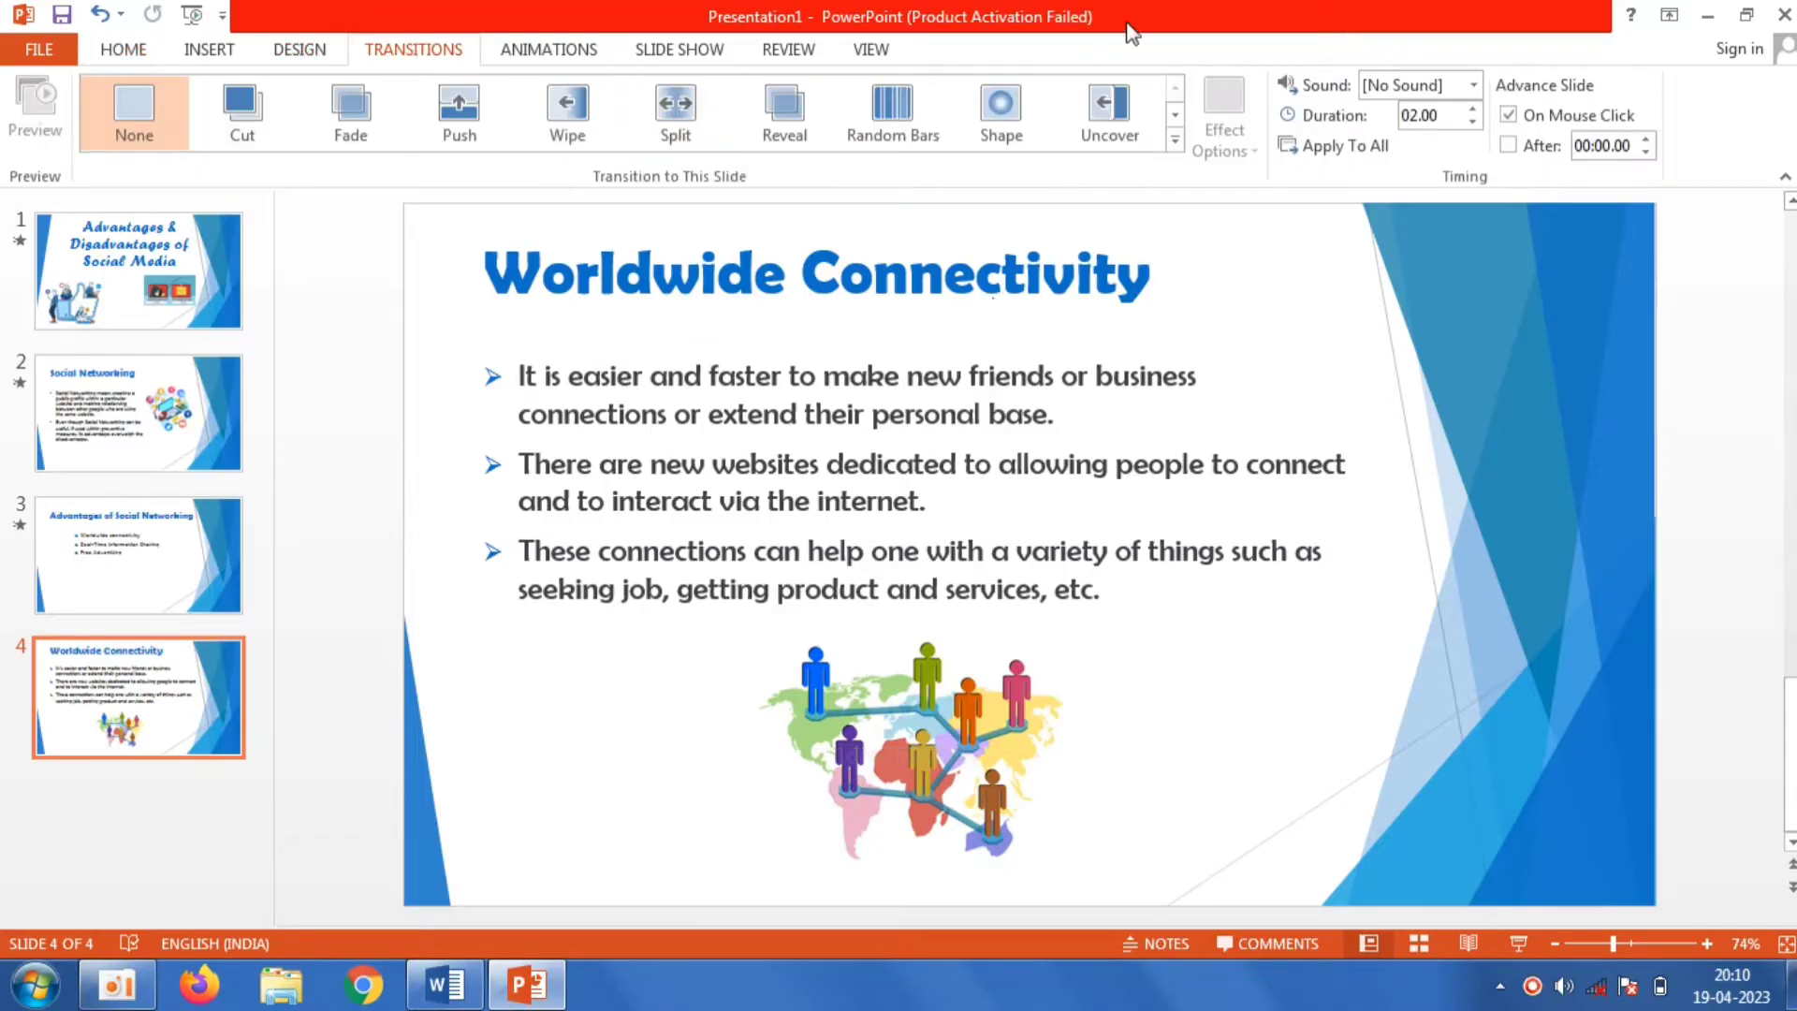
{"action": "left_click", "coordinate": [1175, 139]}
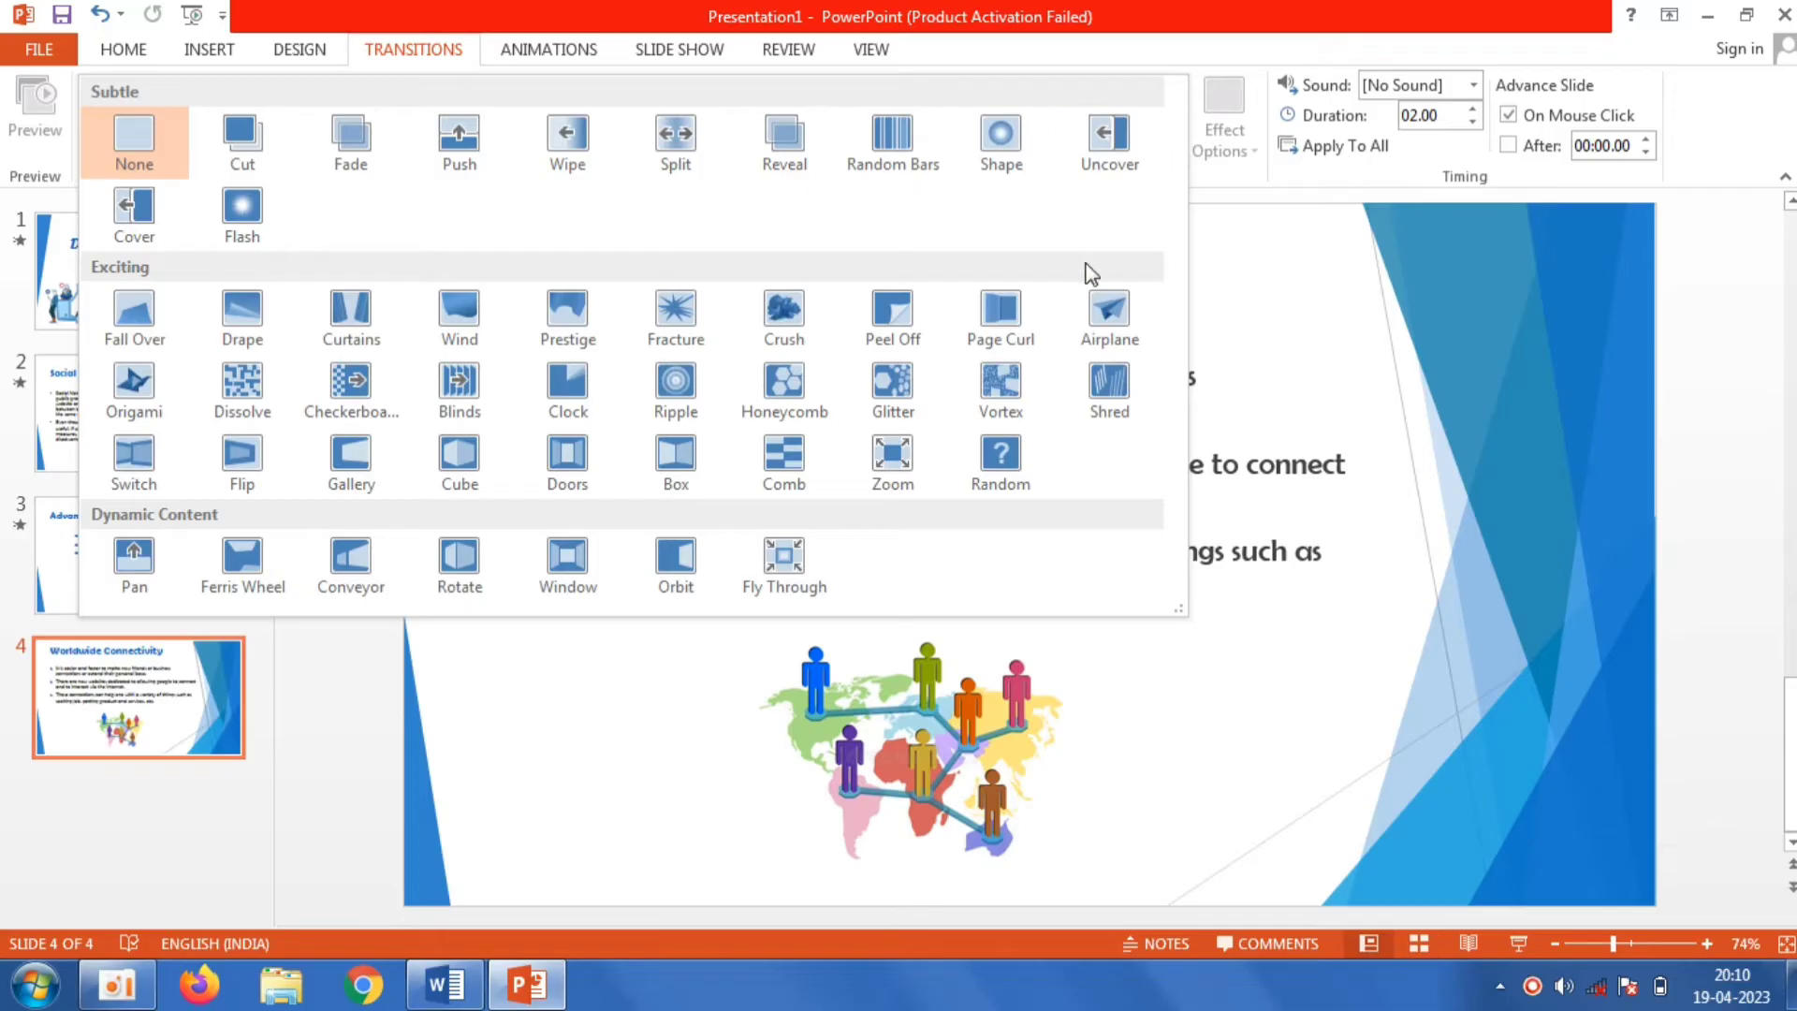
{"action": "left_click", "coordinate": [793, 493]}
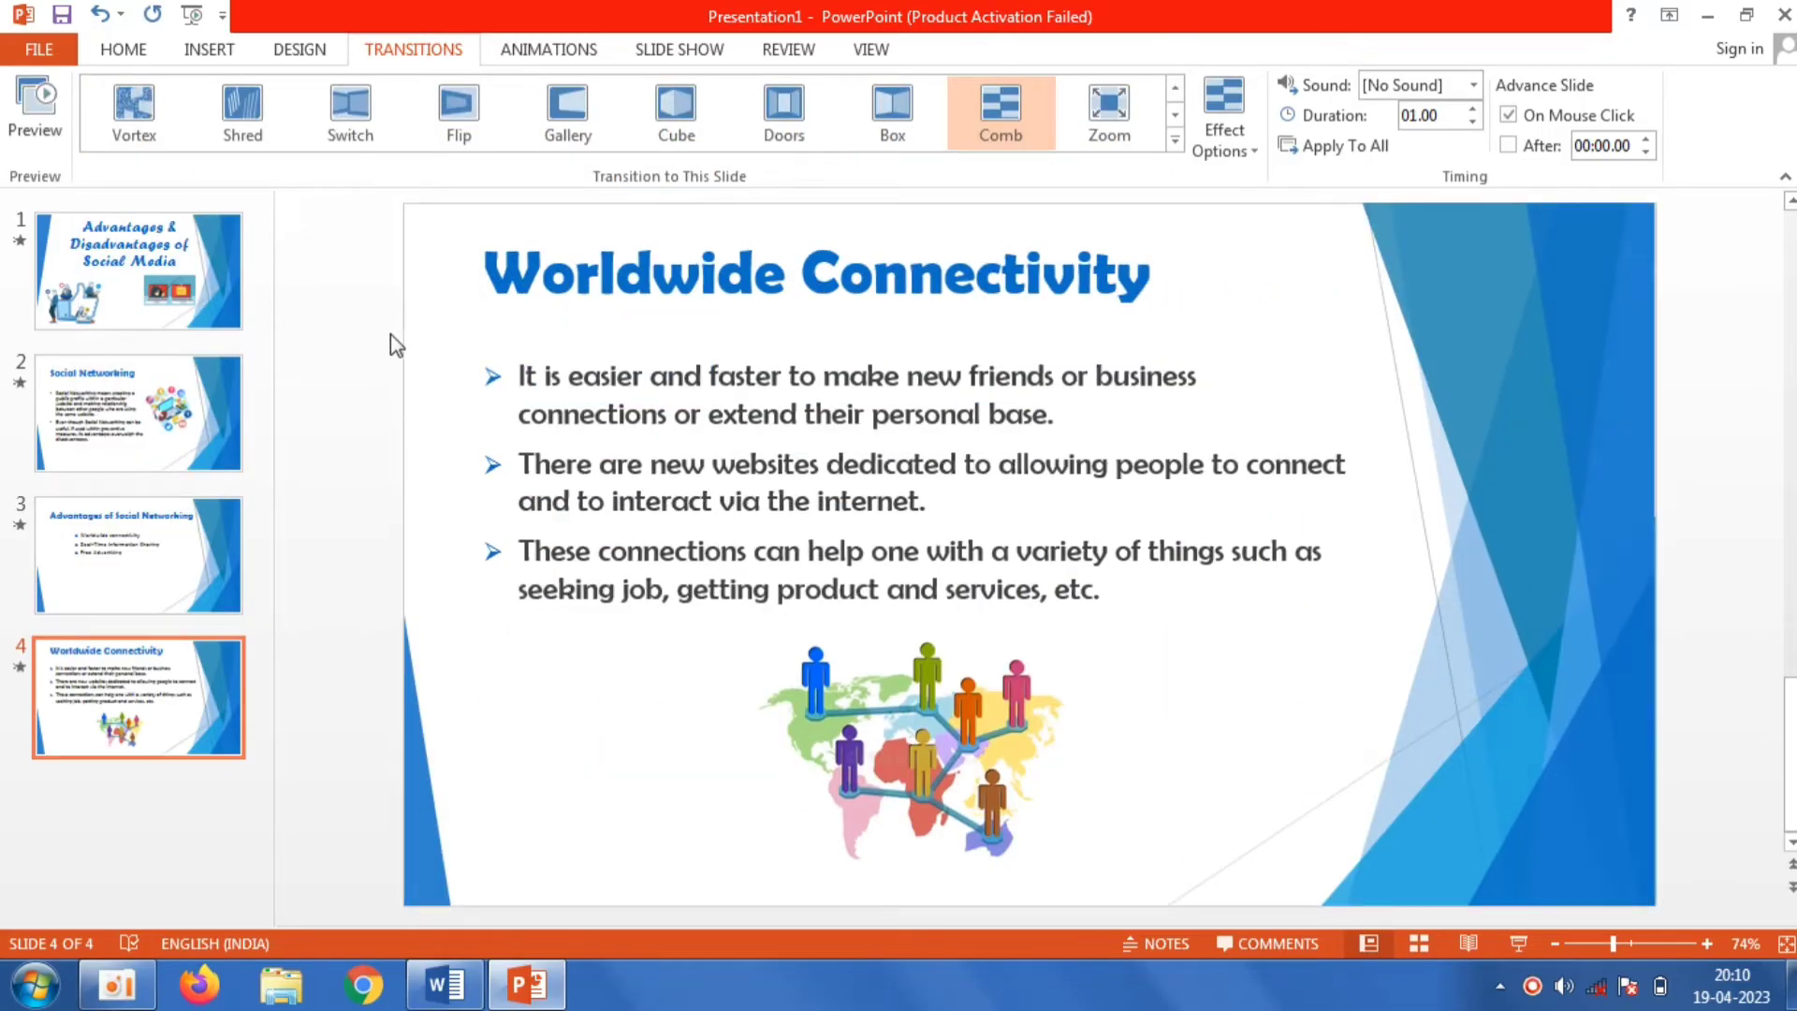
{"action": "left_click", "coordinate": [119, 54]}
Step: Add a new slide 5 and copy the 'Real-Time Information Sharing' heading in Word
{"action": "left_click", "coordinate": [241, 98]}
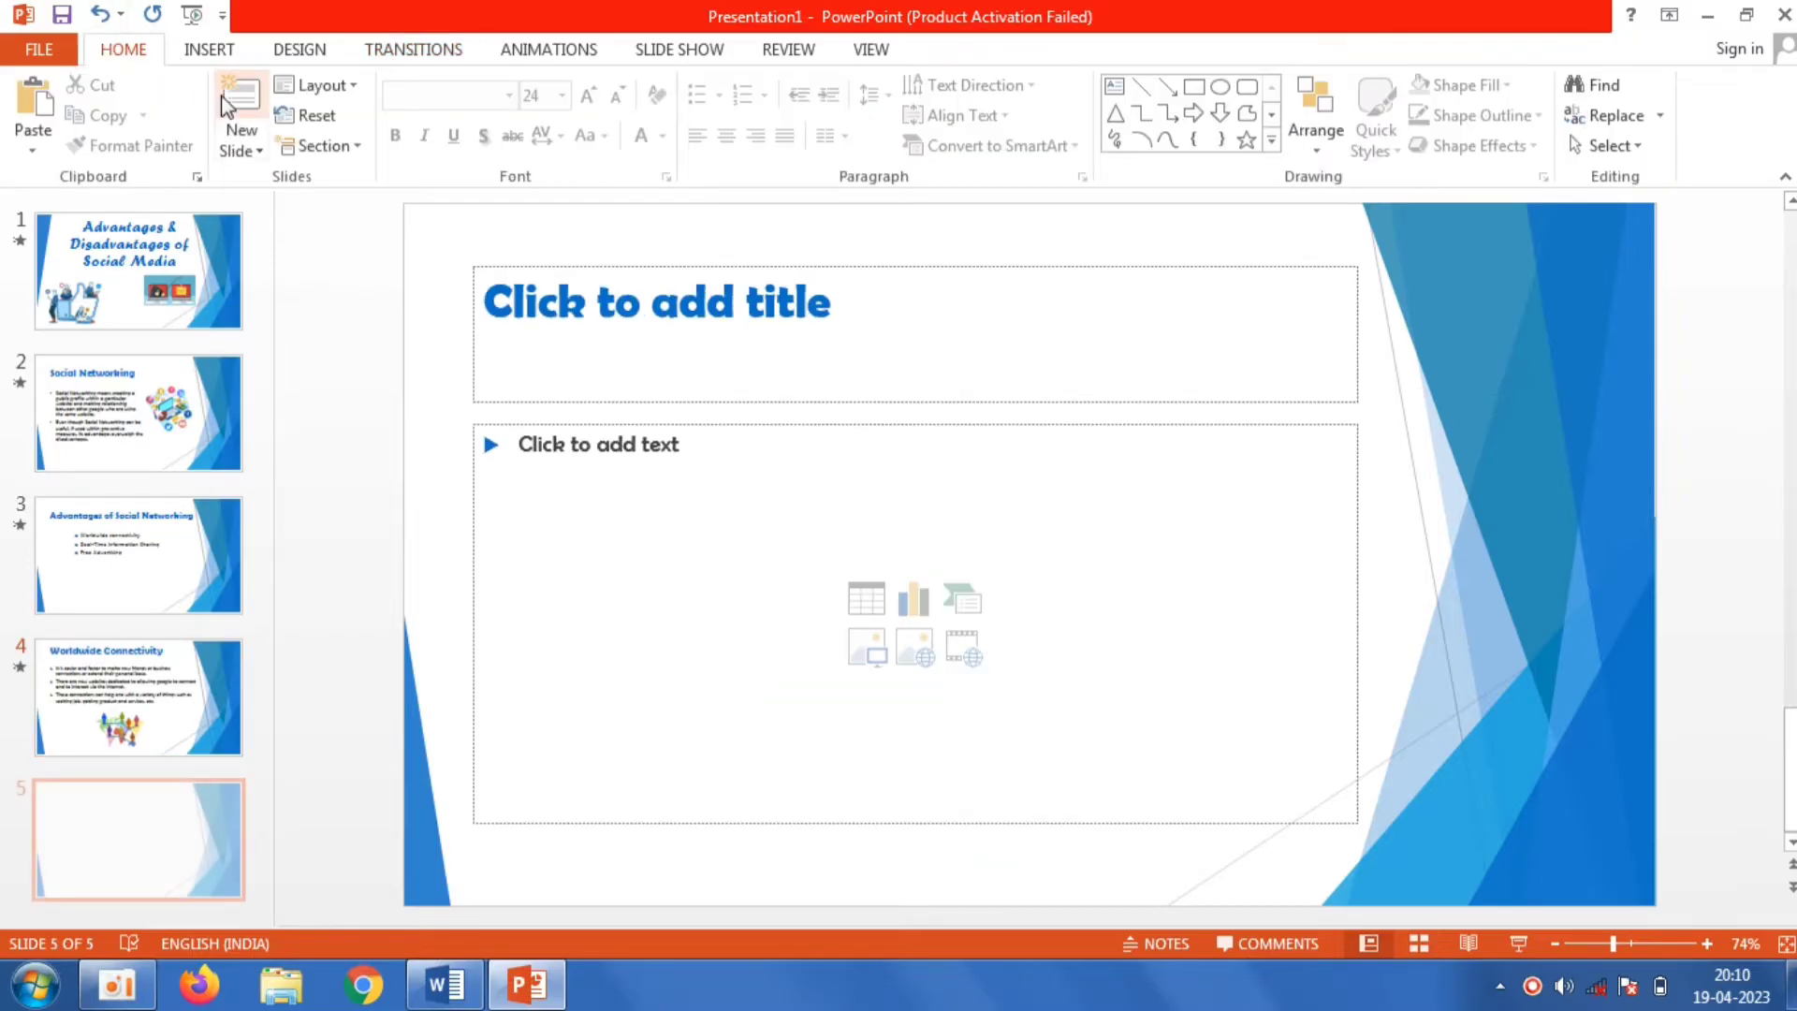
{"action": "left_click", "coordinate": [630, 344]}
{"action": "left_click", "coordinate": [445, 984]}
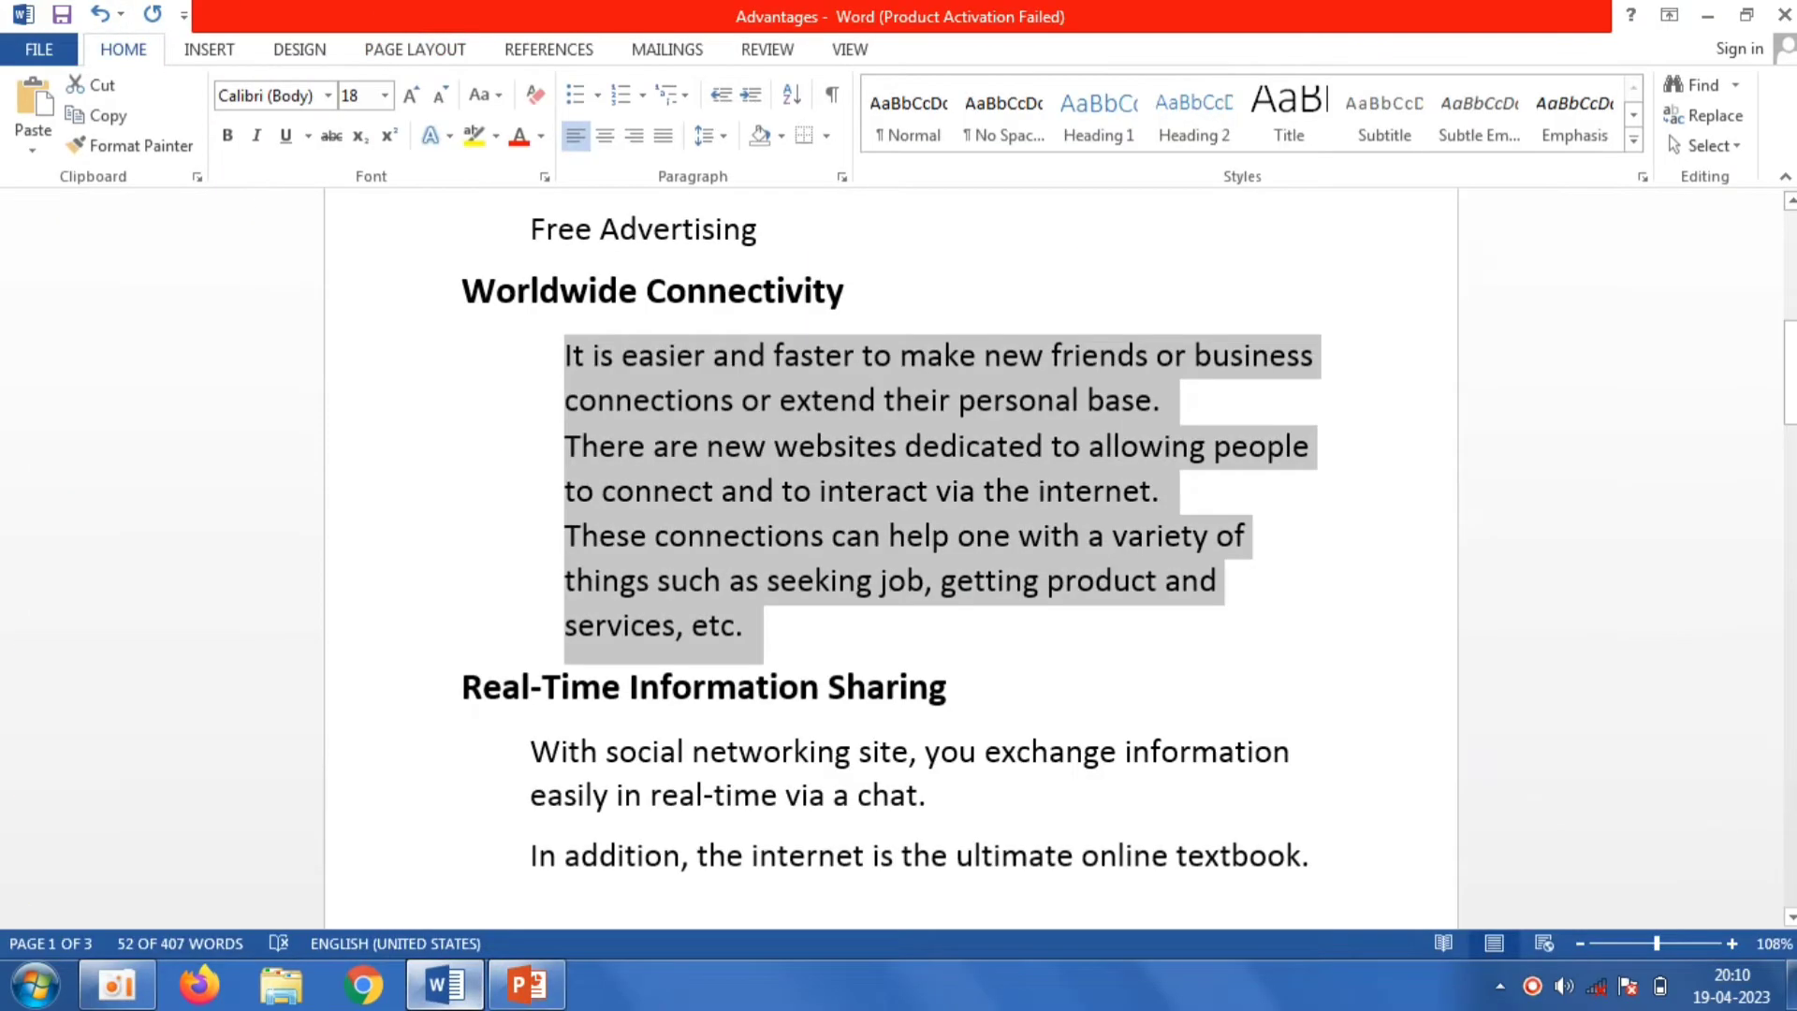
{"action": "left_click_drag", "start_coordinate": [961, 691], "coordinate": [496, 697]}
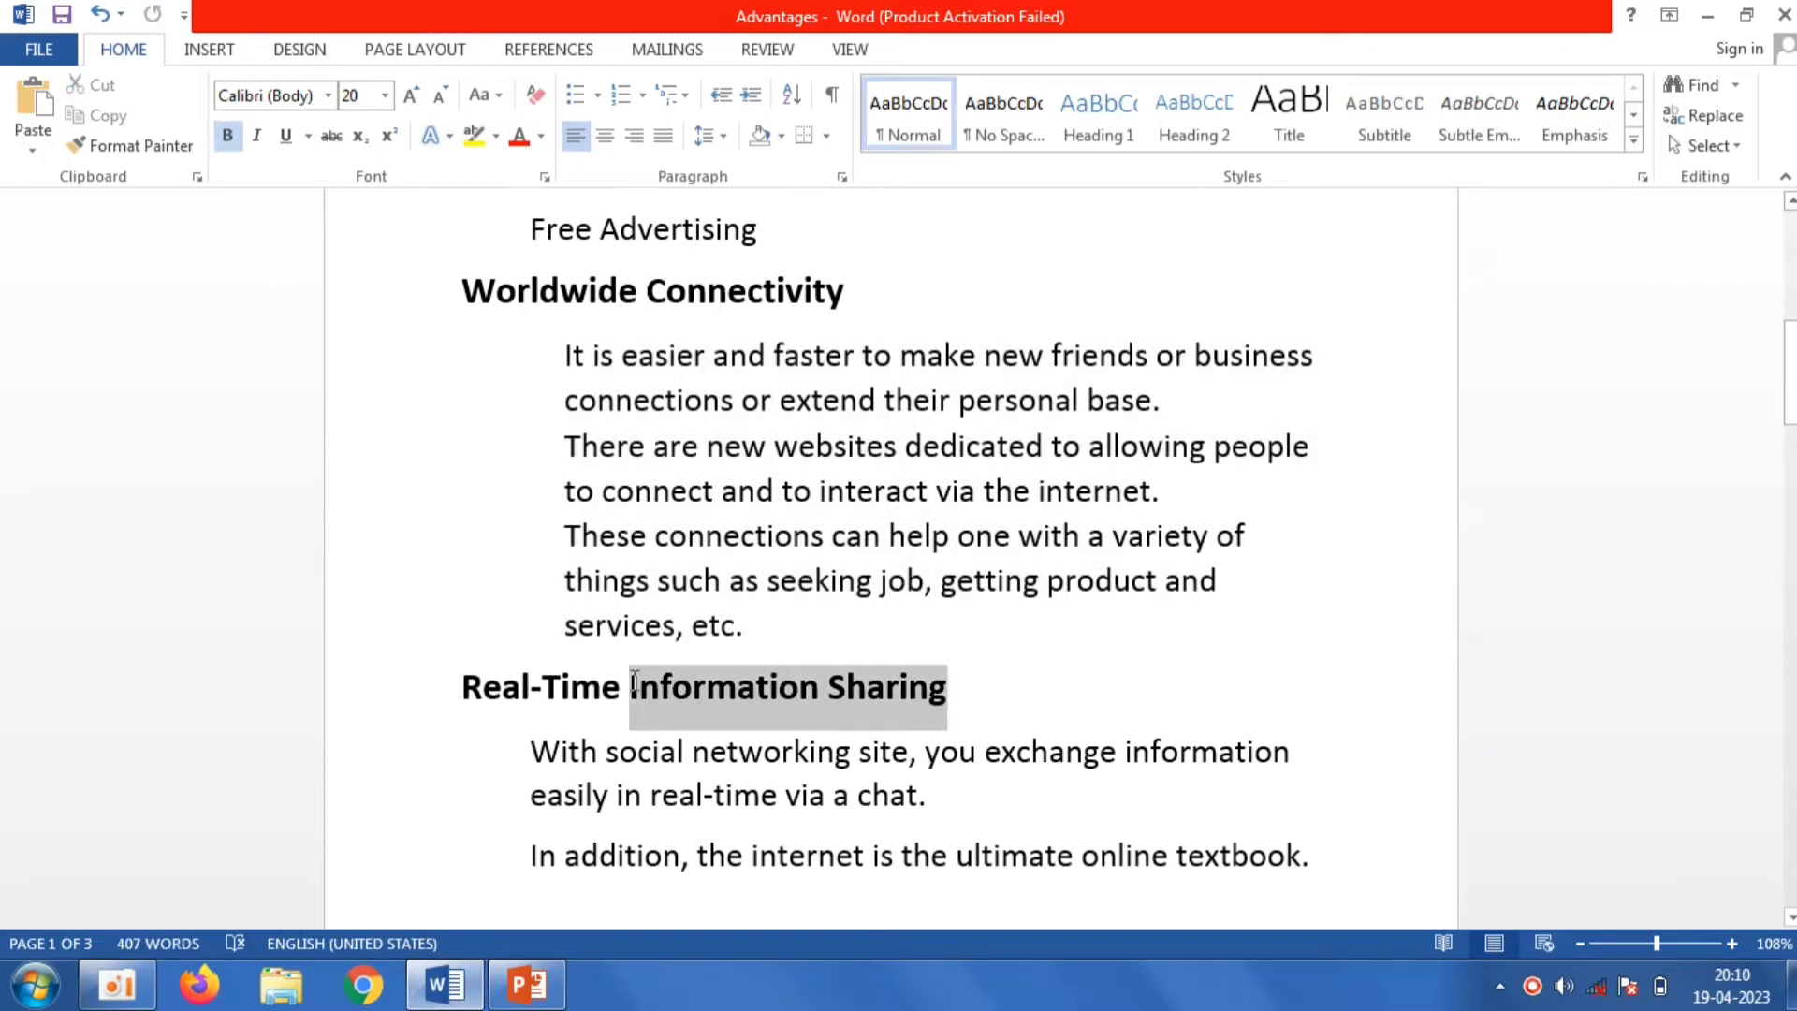
{"action": "right_click", "coordinate": [496, 698]}
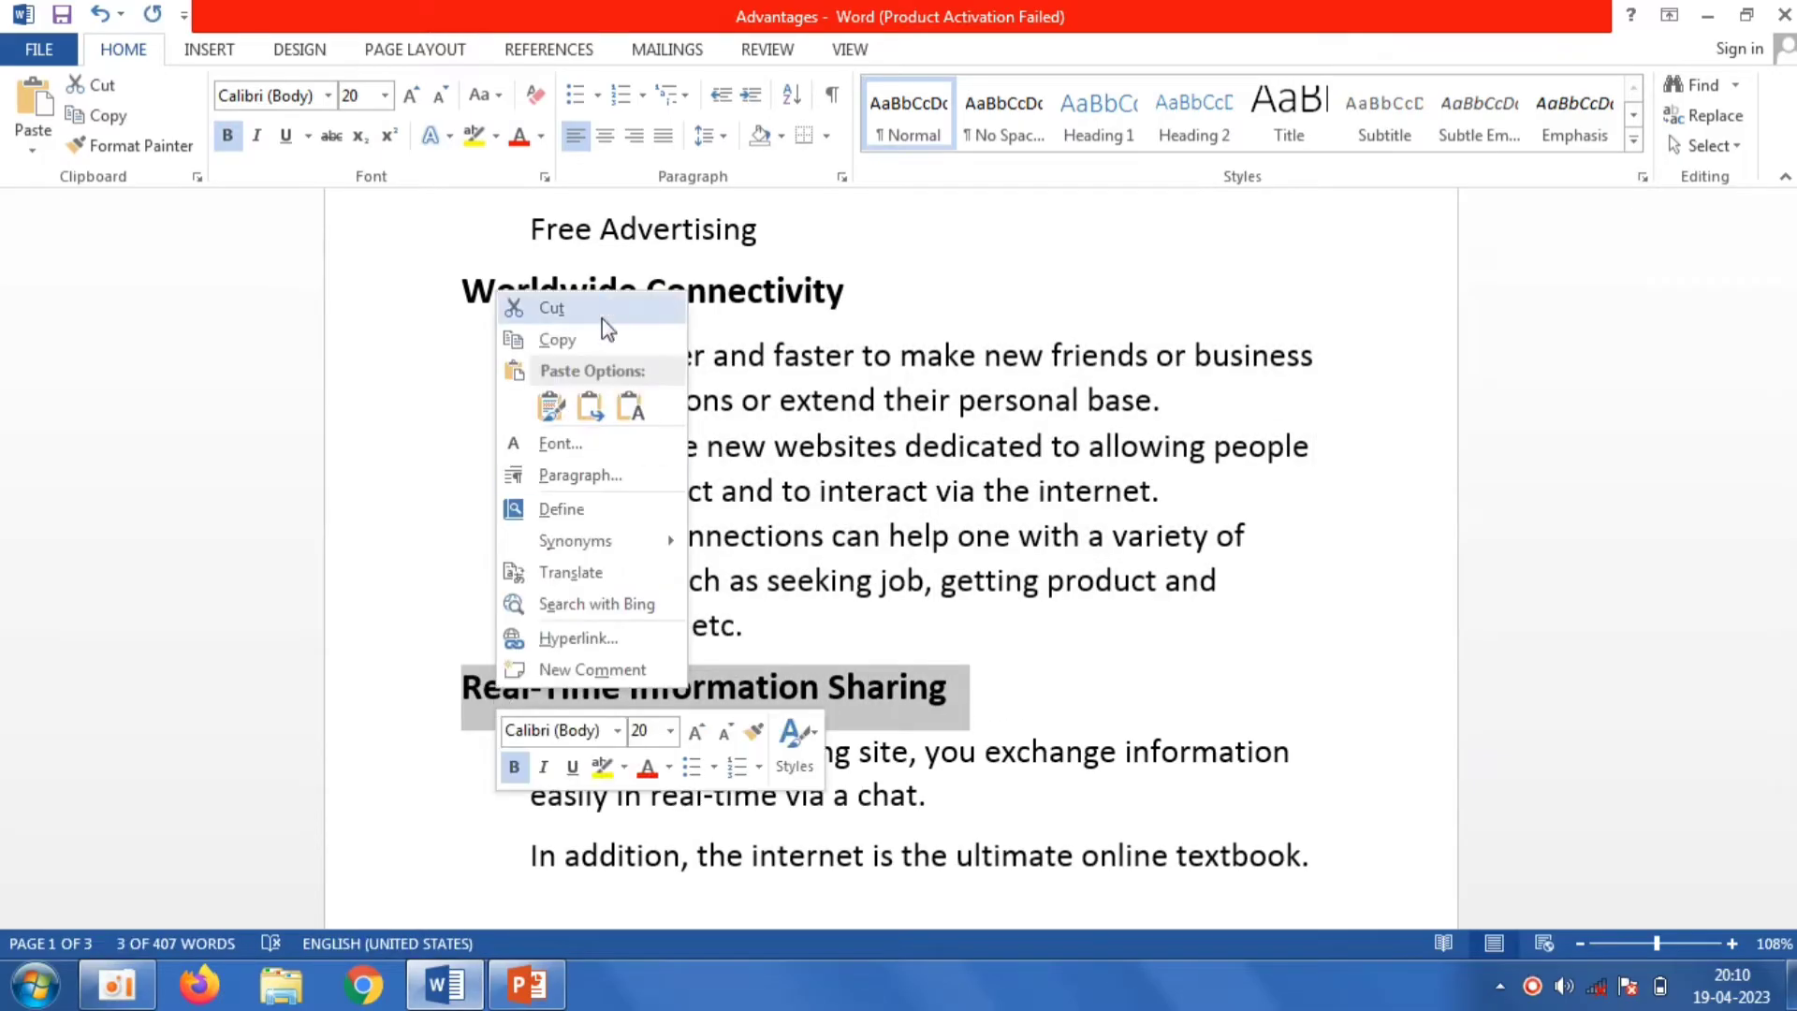
{"action": "left_click", "coordinate": [586, 335]}
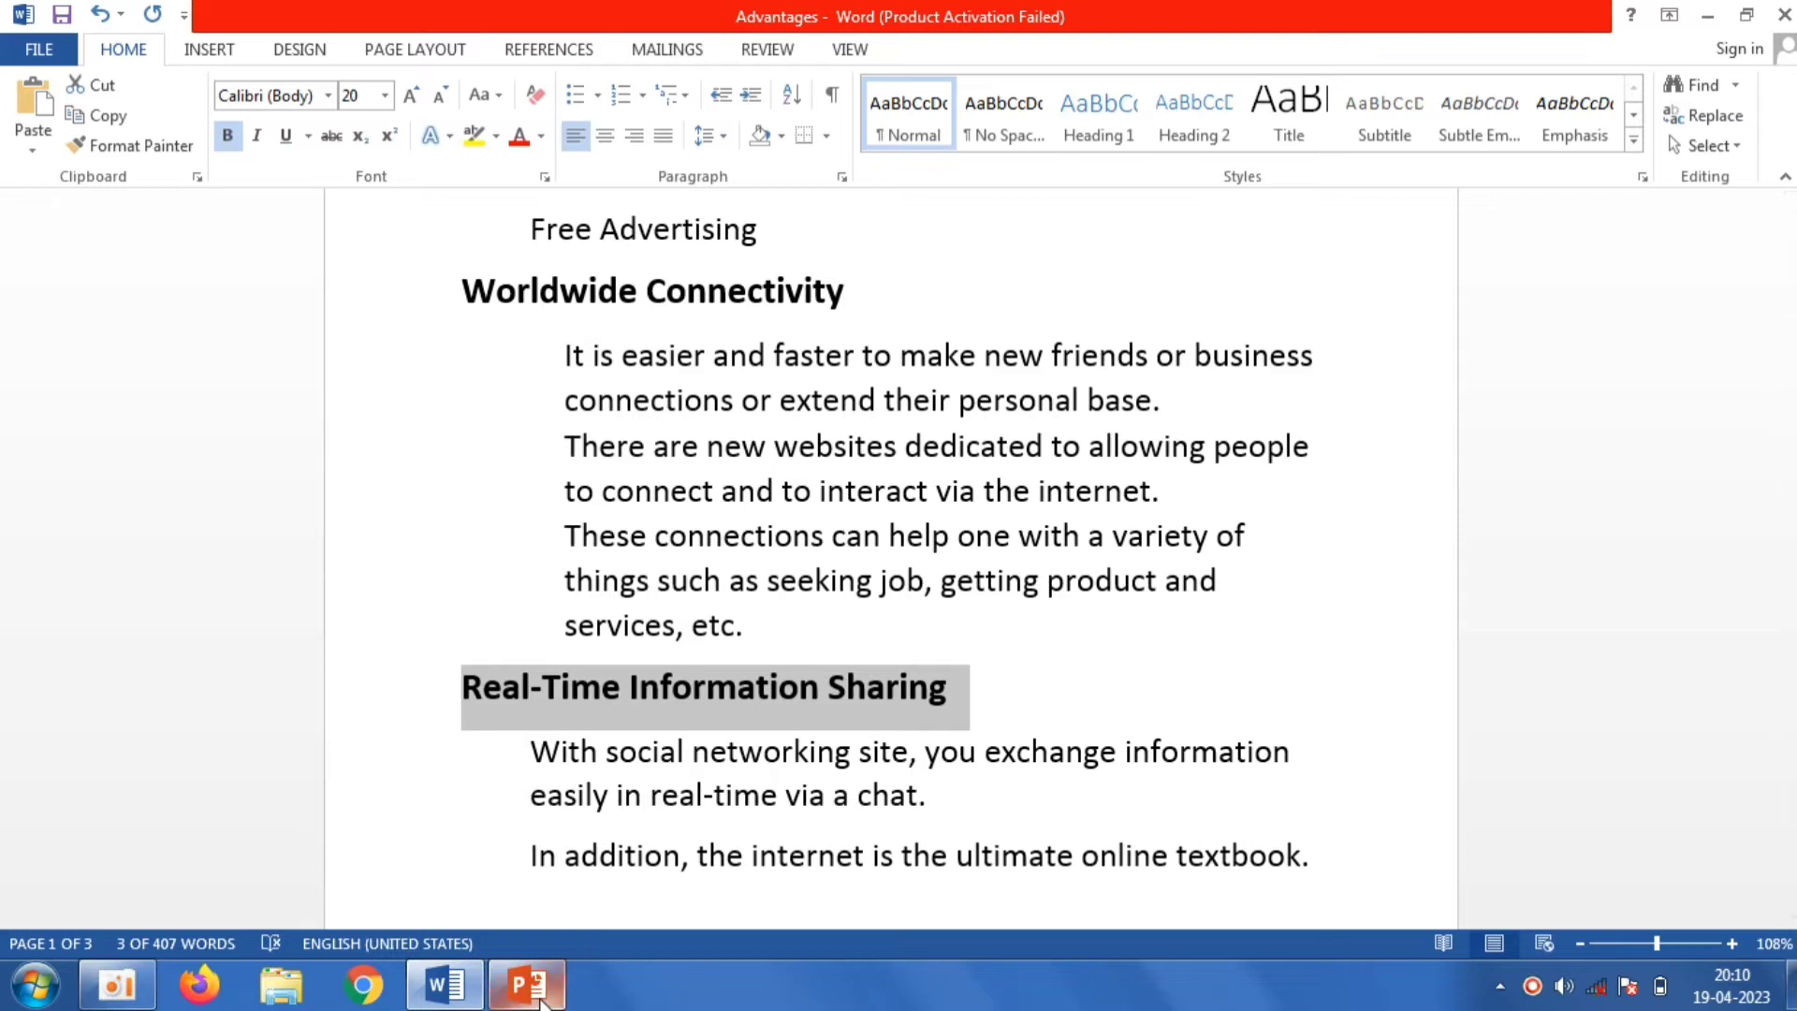
Step: Paste 'Real-Time Information Sharing' as slide 5's title and set it to 44 pt
{"action": "left_click", "coordinate": [527, 984]}
{"action": "right_click", "coordinate": [558, 301]}
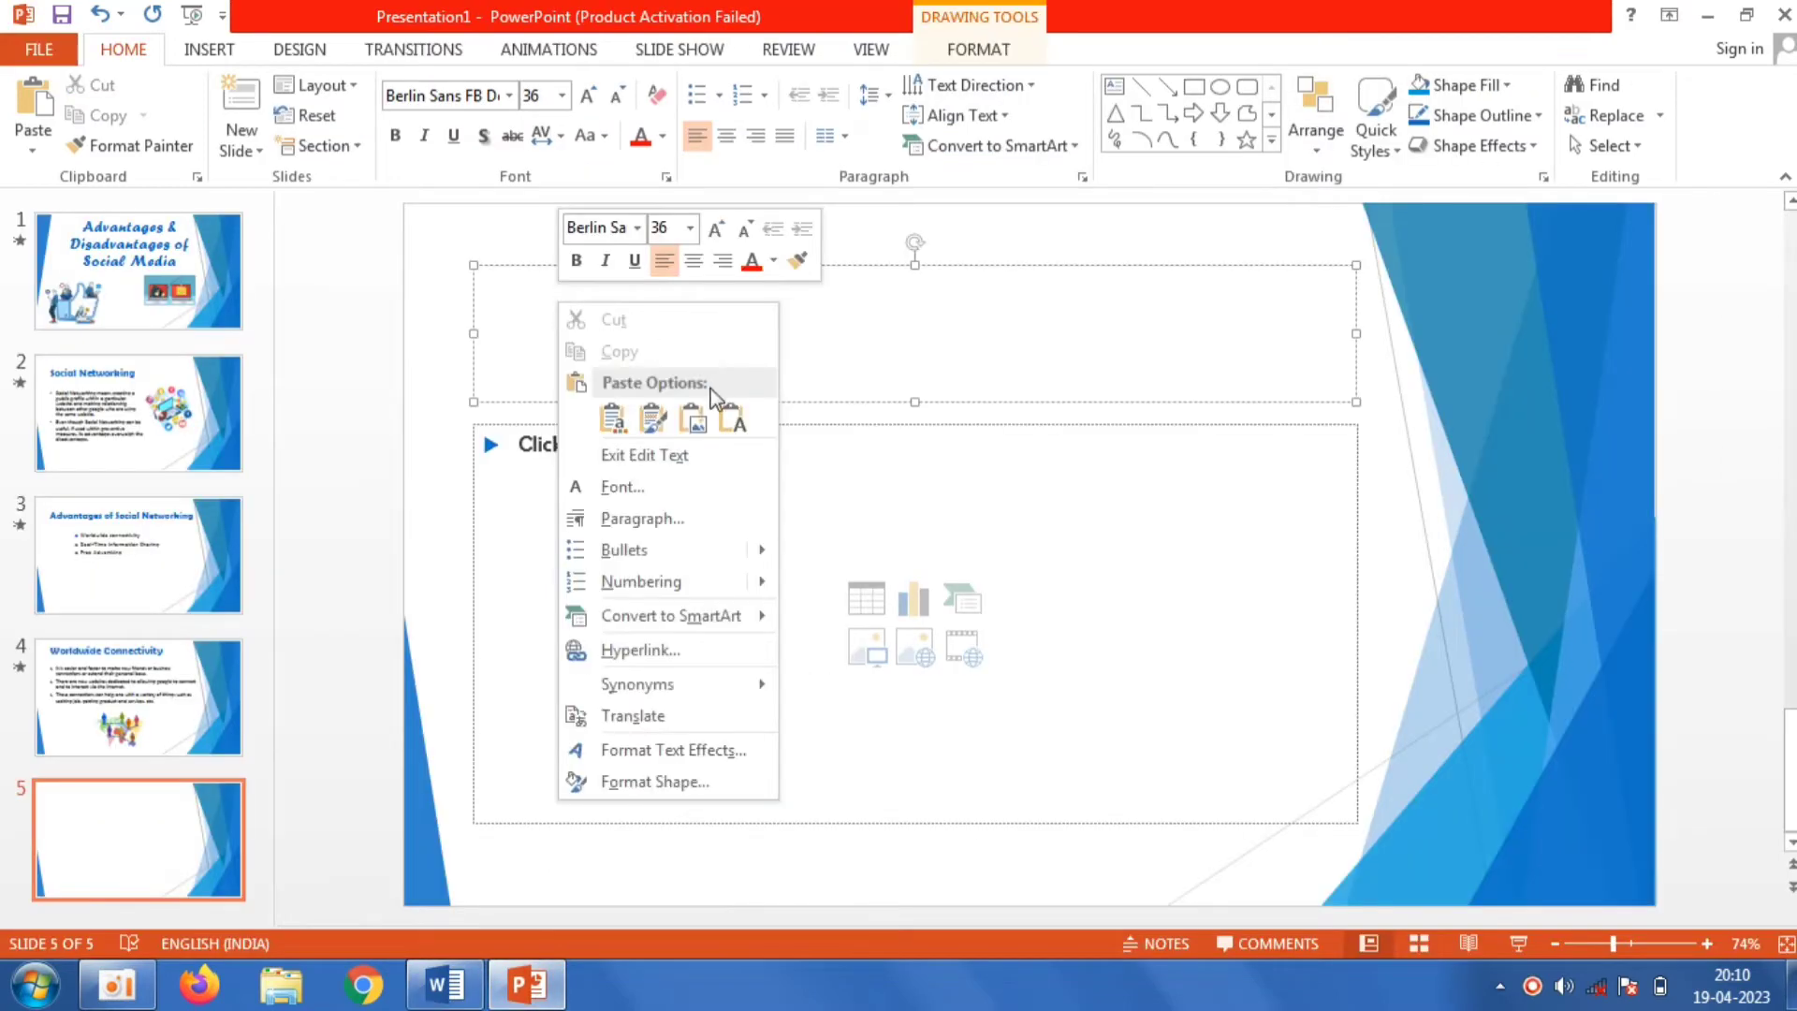
{"action": "left_click", "coordinate": [733, 419]}
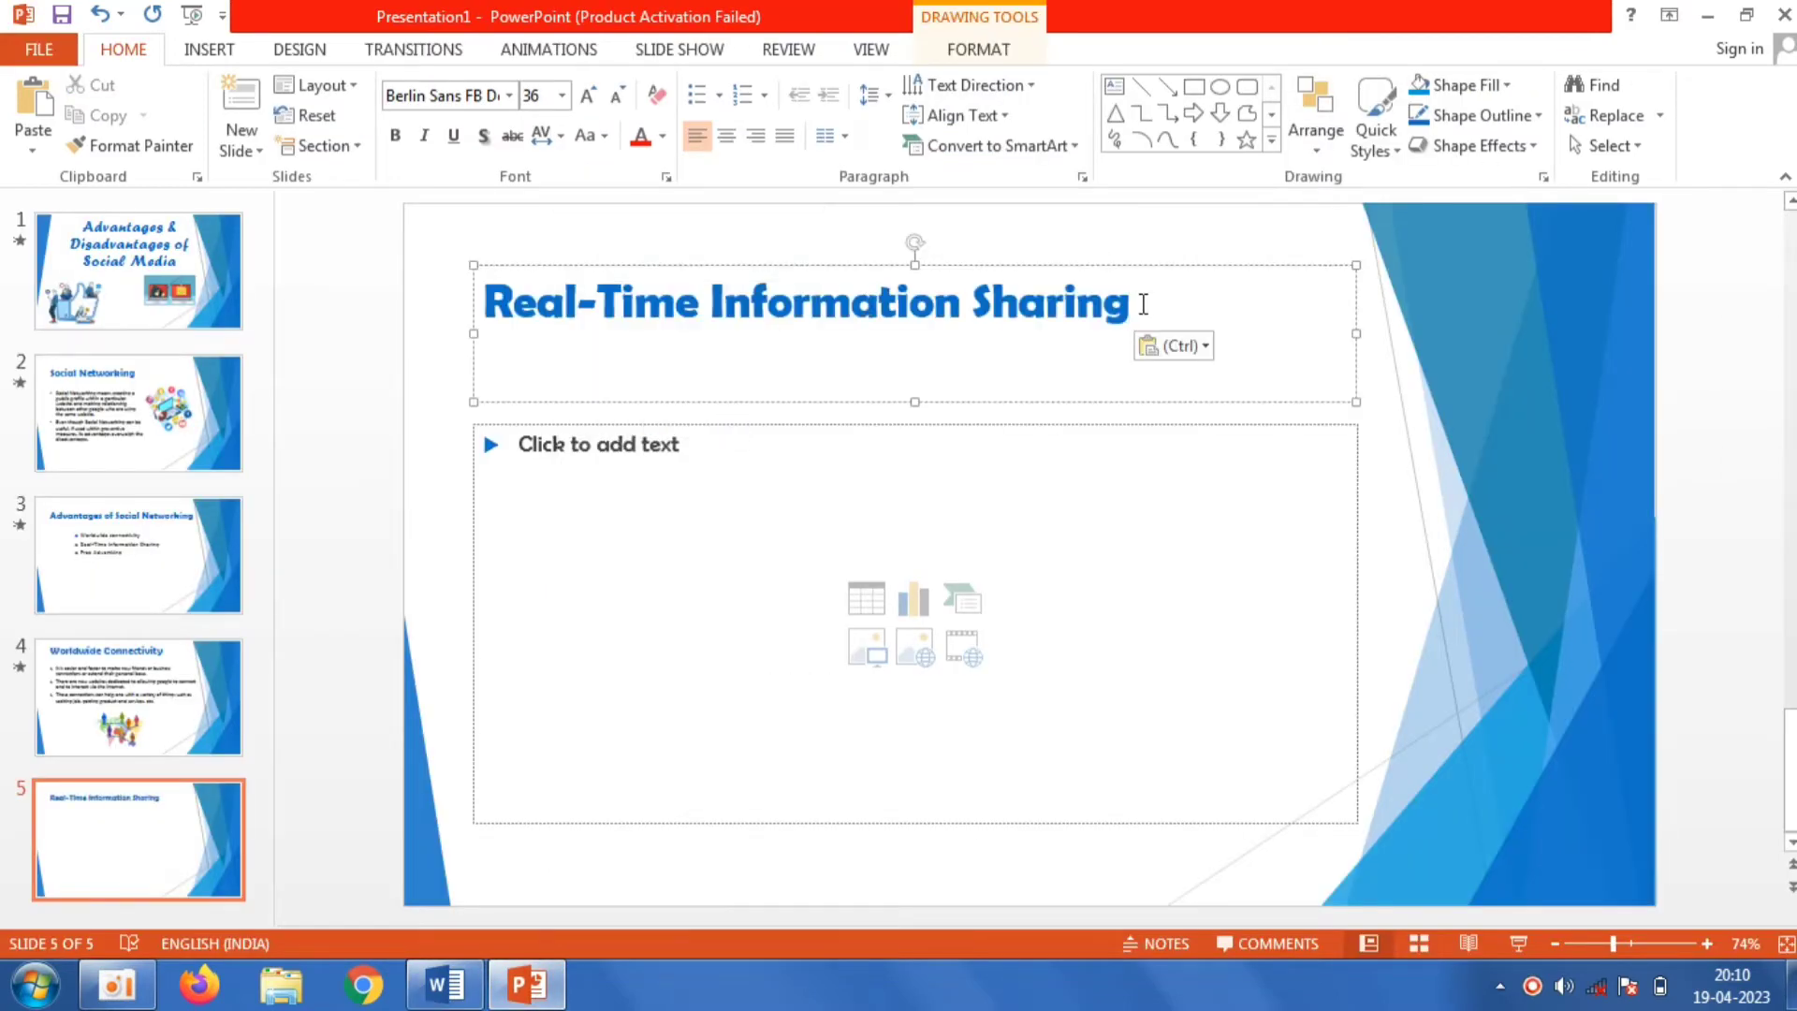
{"action": "left_click_drag", "start_coordinate": [1143, 304], "coordinate": [483, 301]}
{"action": "left_click", "coordinate": [562, 94]}
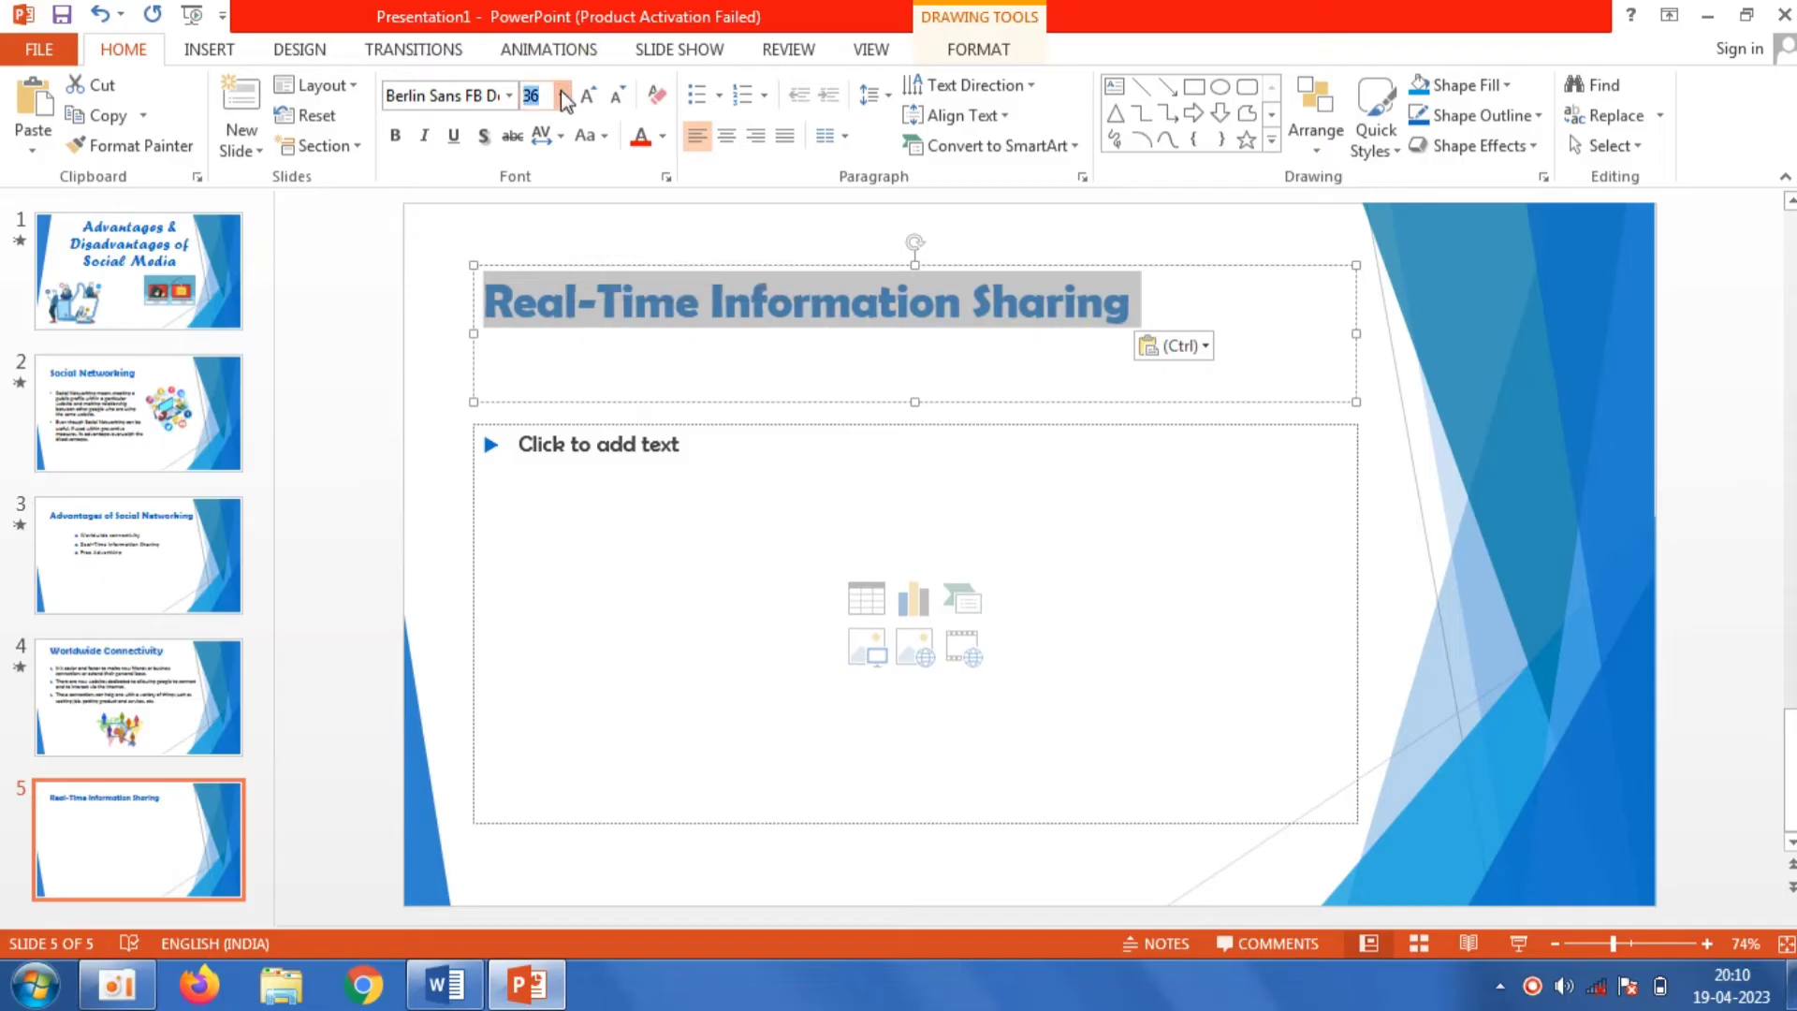
{"action": "left_click", "coordinate": [562, 95]}
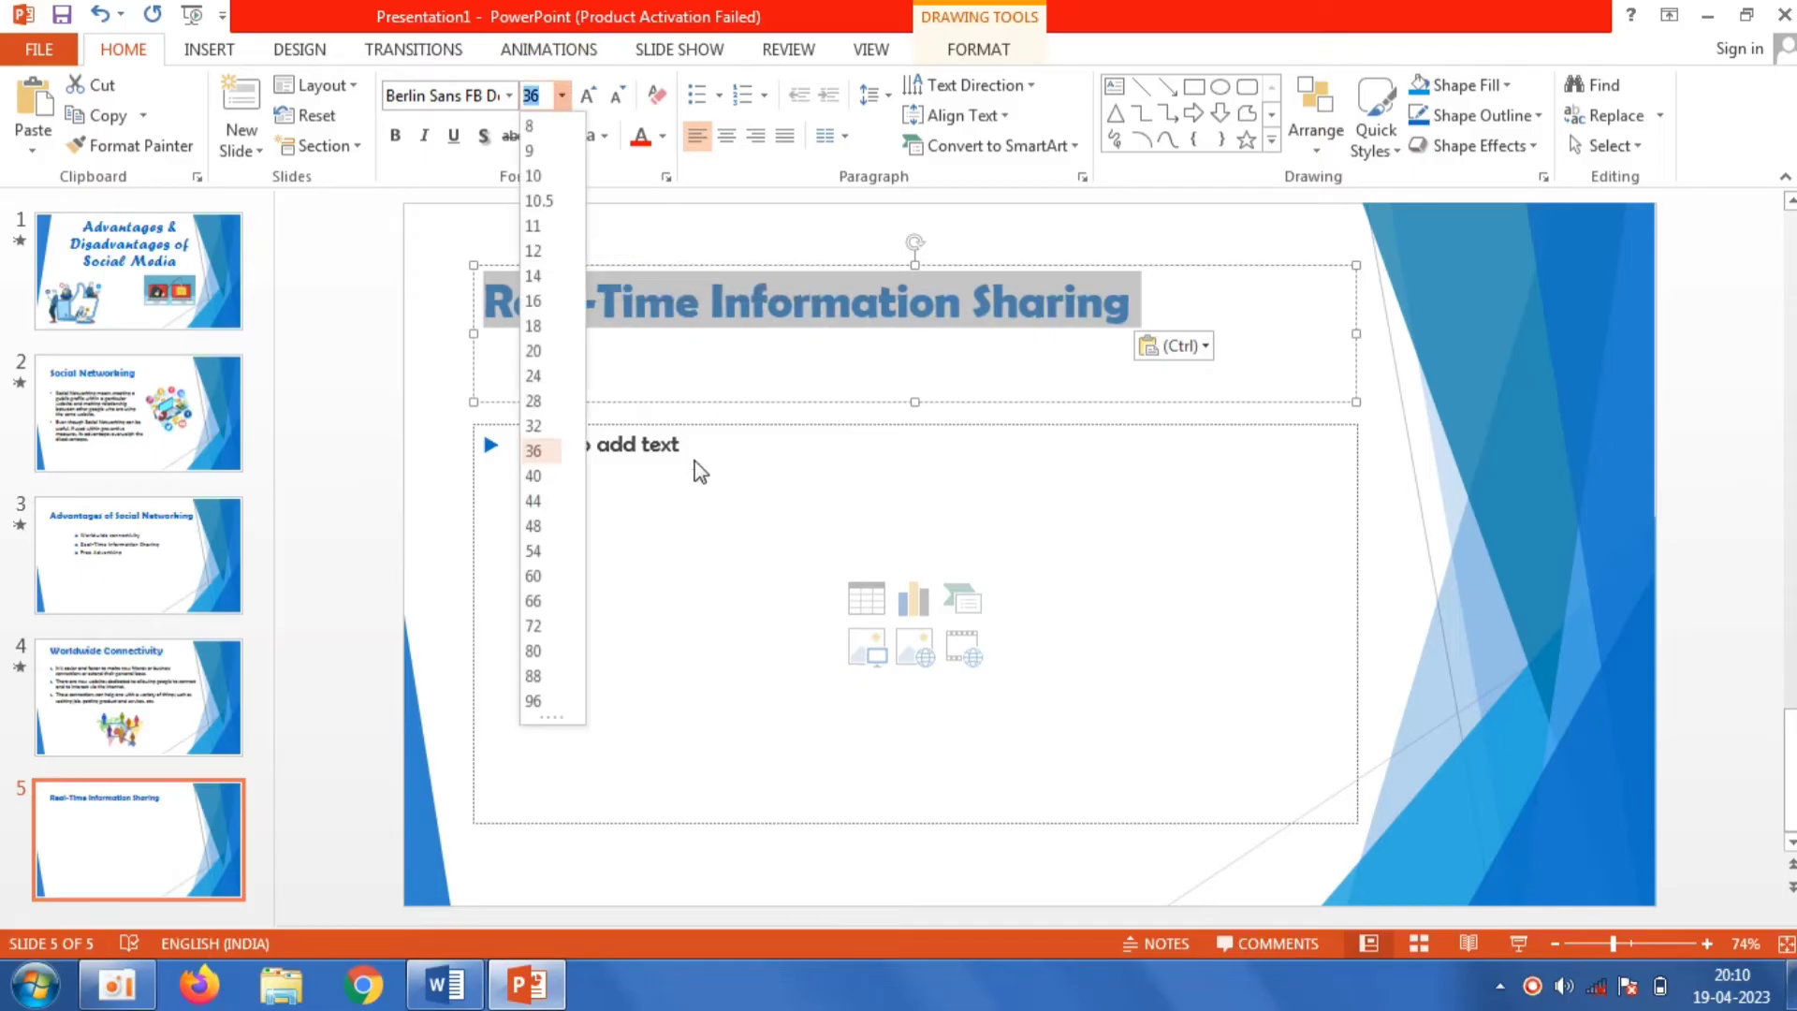
{"action": "left_click", "coordinate": [558, 501]}
{"action": "left_click", "coordinate": [616, 491]}
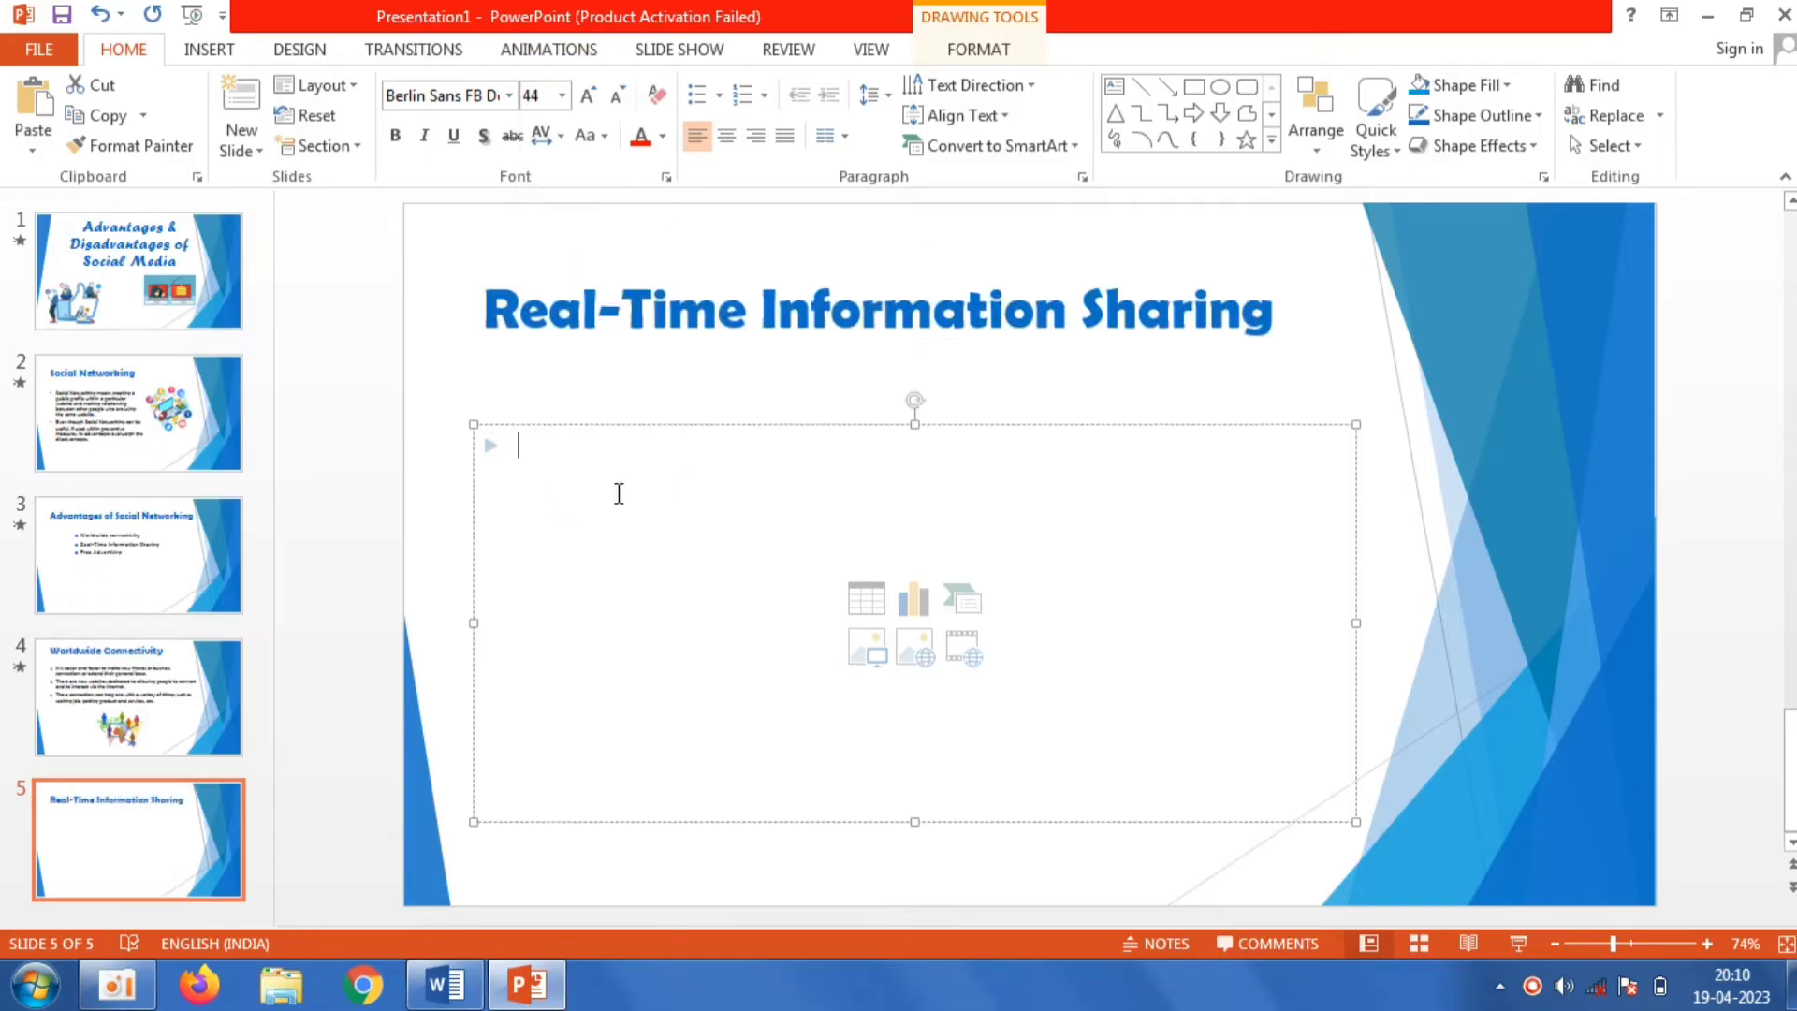
{"action": "left_click", "coordinate": [463, 1002]}
Step: Copy the two Real-Time Information Sharing paragraphs from Word and paste them into slide 5's body
{"action": "left_click_drag", "start_coordinate": [1789, 358], "coordinate": [1722, 412]}
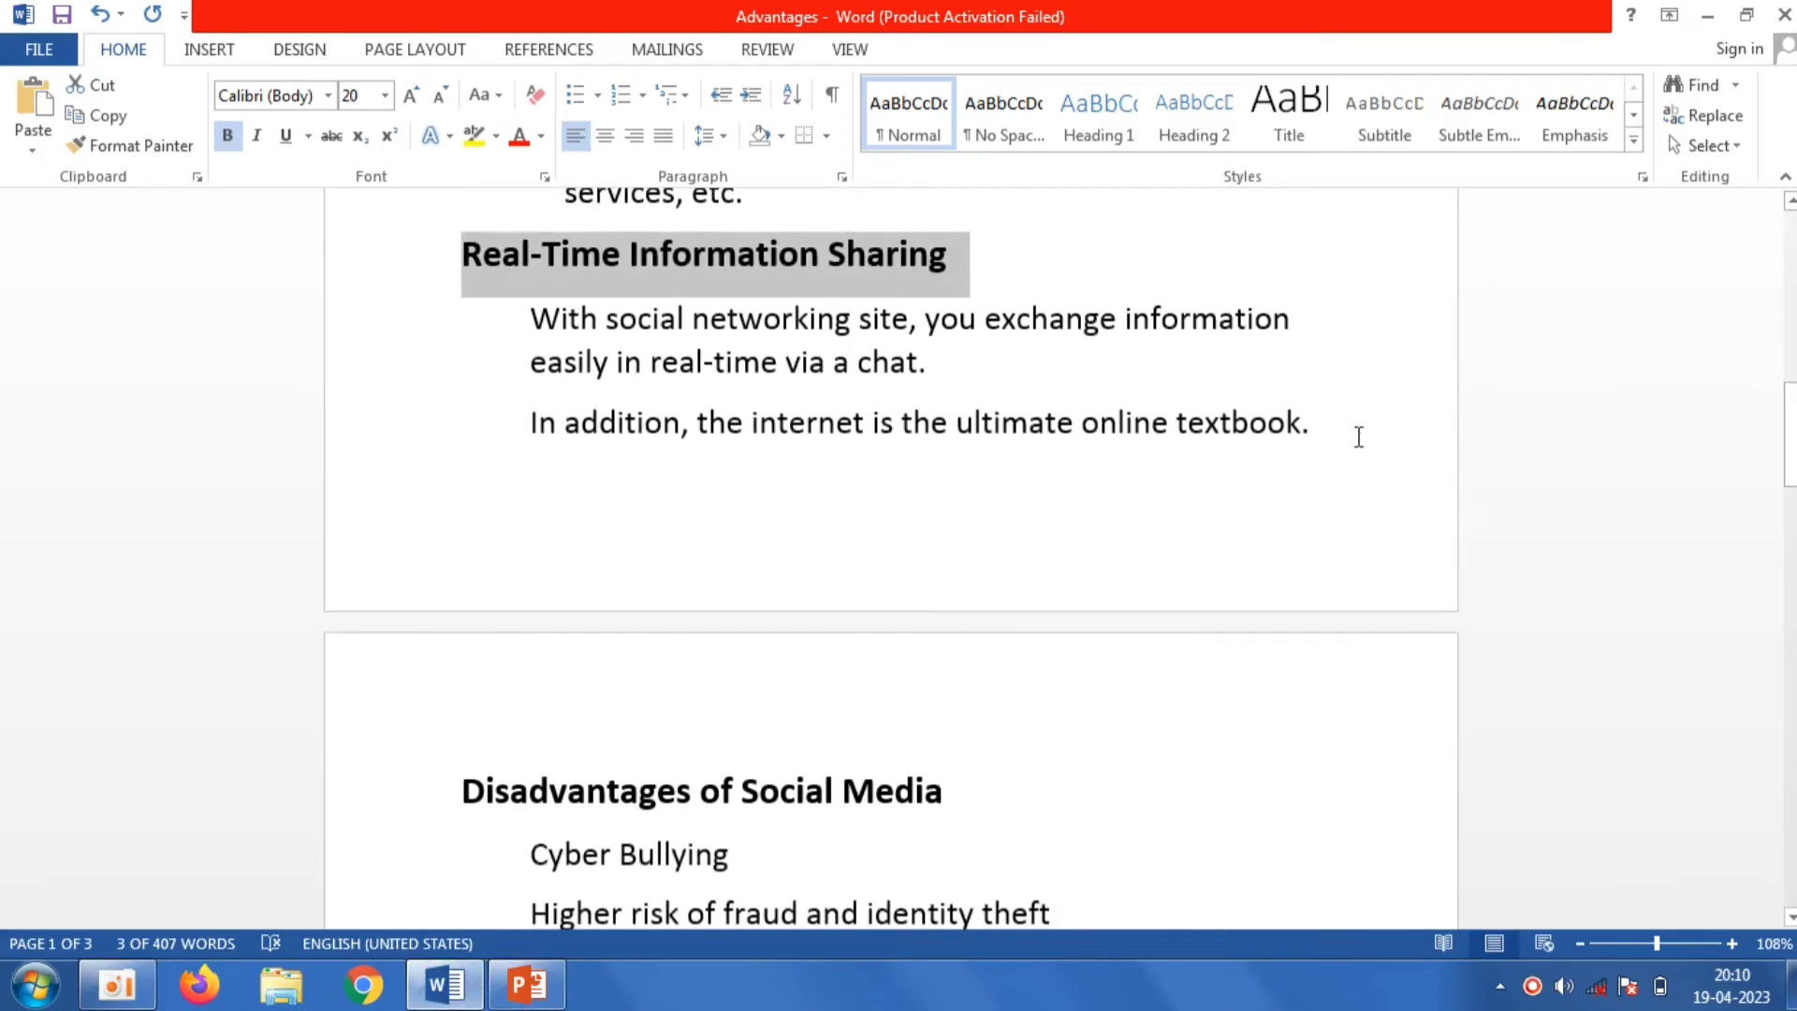
{"action": "left_click", "coordinate": [1359, 437]}
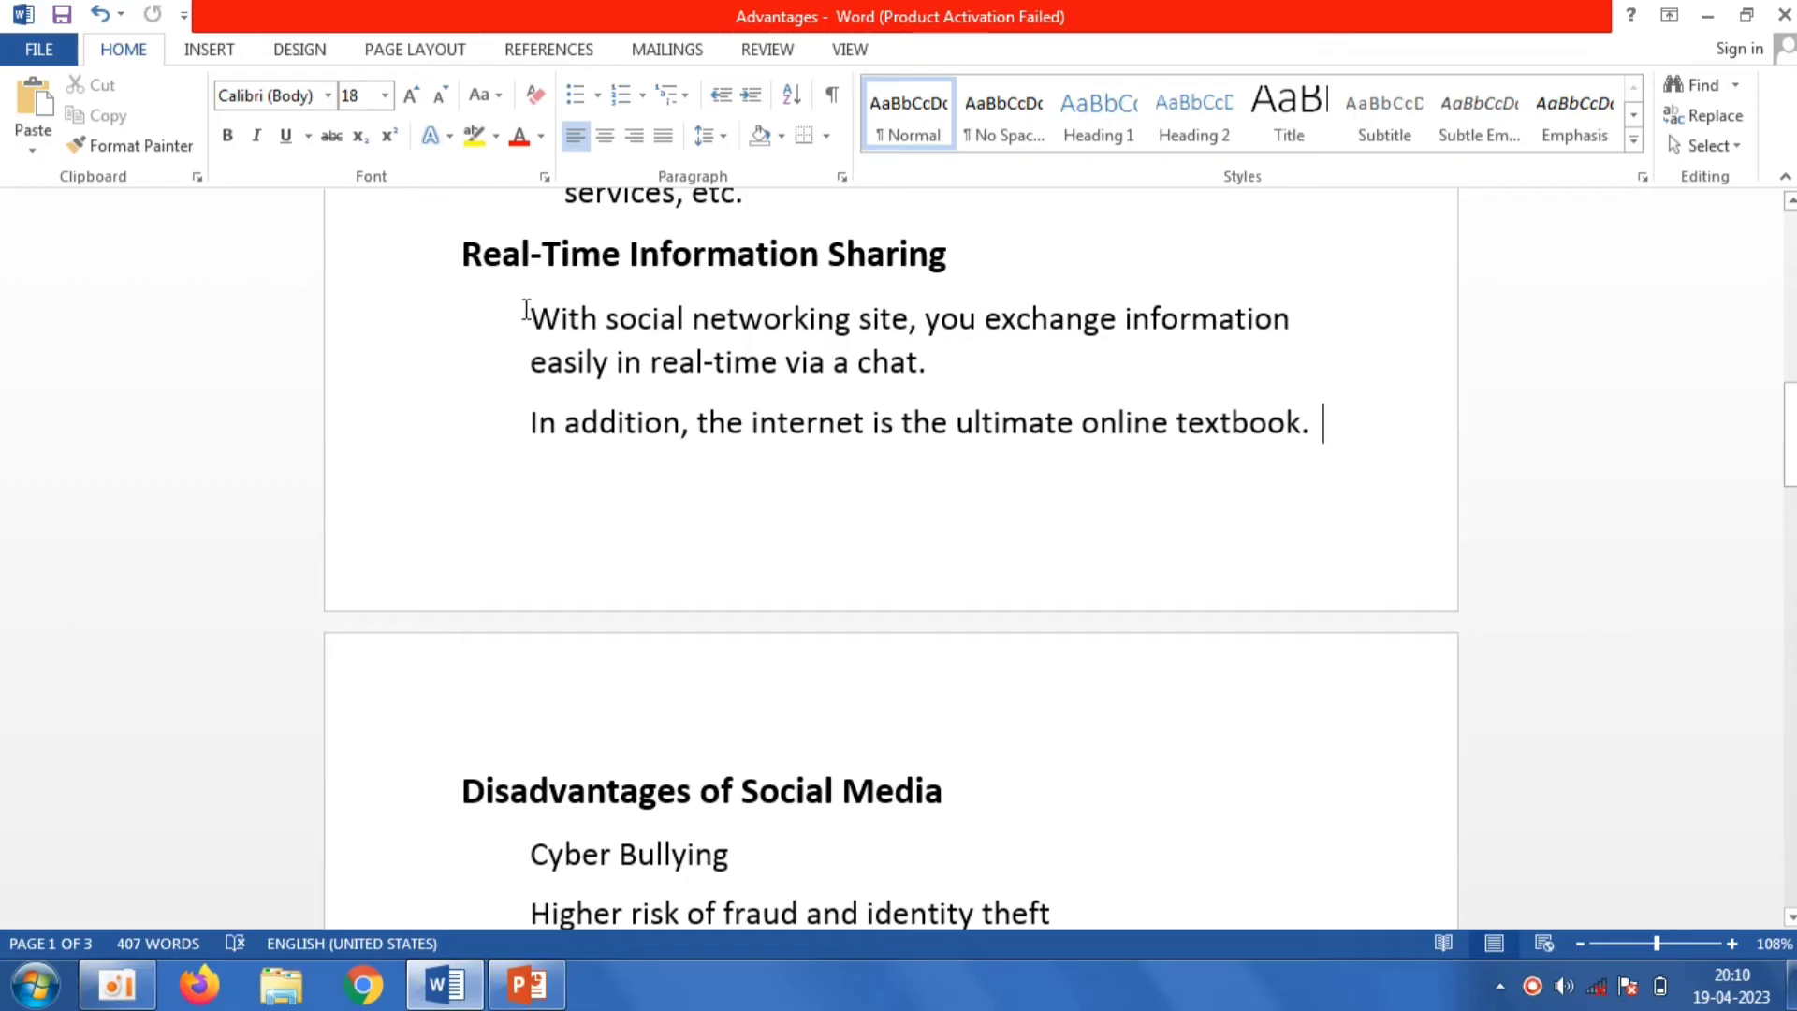
{"action": "mouse_move", "coordinate": [523, 316]}
{"action": "left_mouse_down"}
{"action": "mouse_move", "coordinate": [1208, 450]}
{"action": "mouse_move", "coordinate": [1331, 436]}
{"action": "left_mouse_up"}
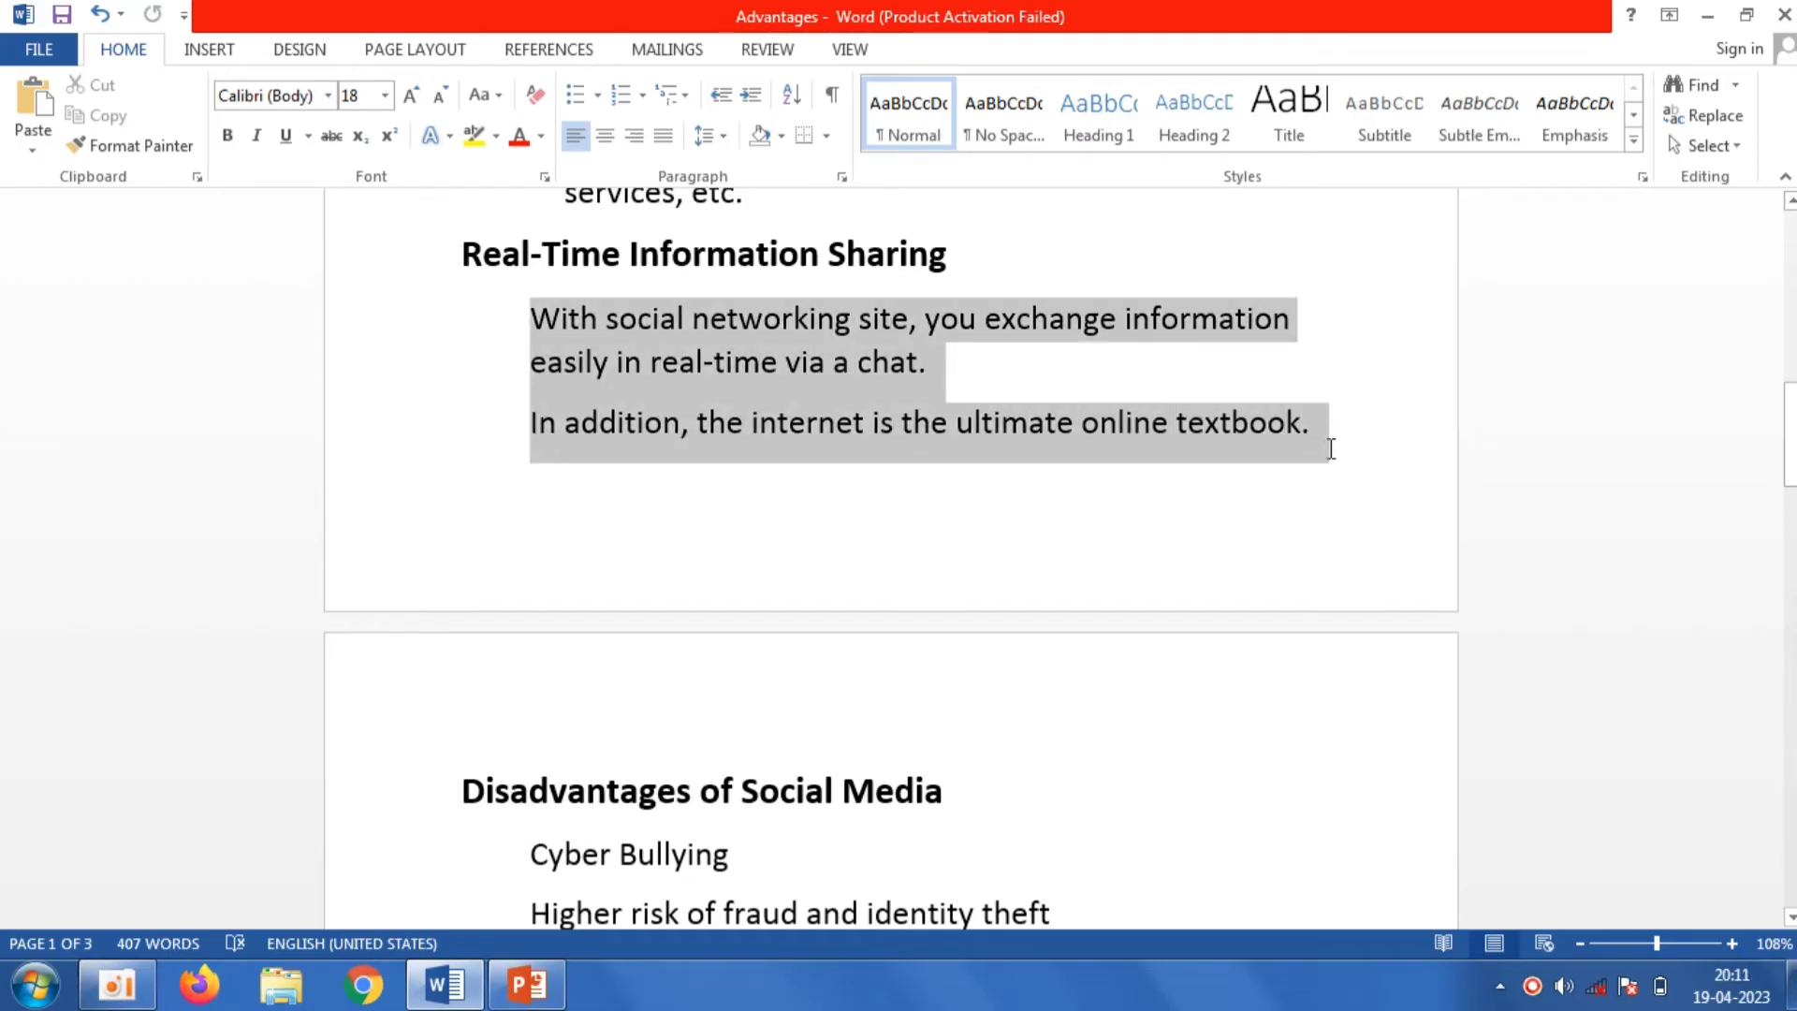
{"action": "right_click", "coordinate": [801, 384]}
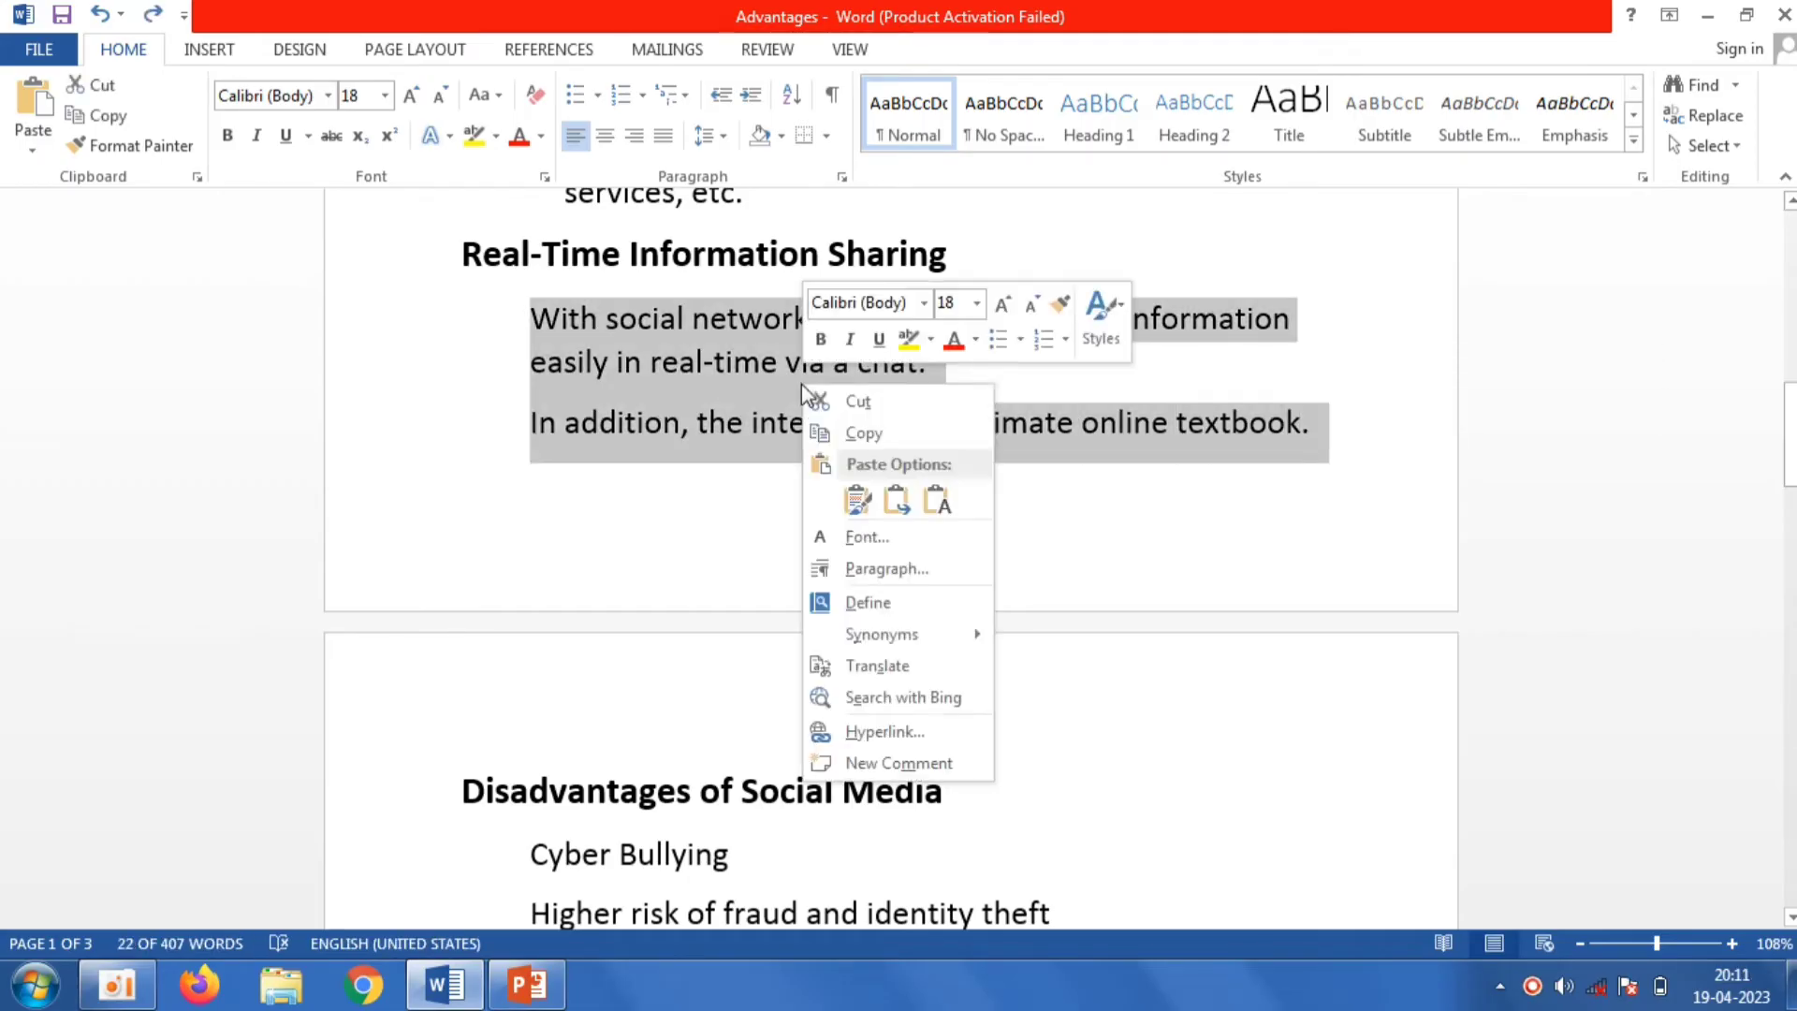
{"action": "left_click", "coordinate": [846, 430]}
{"action": "left_click", "coordinate": [527, 985]}
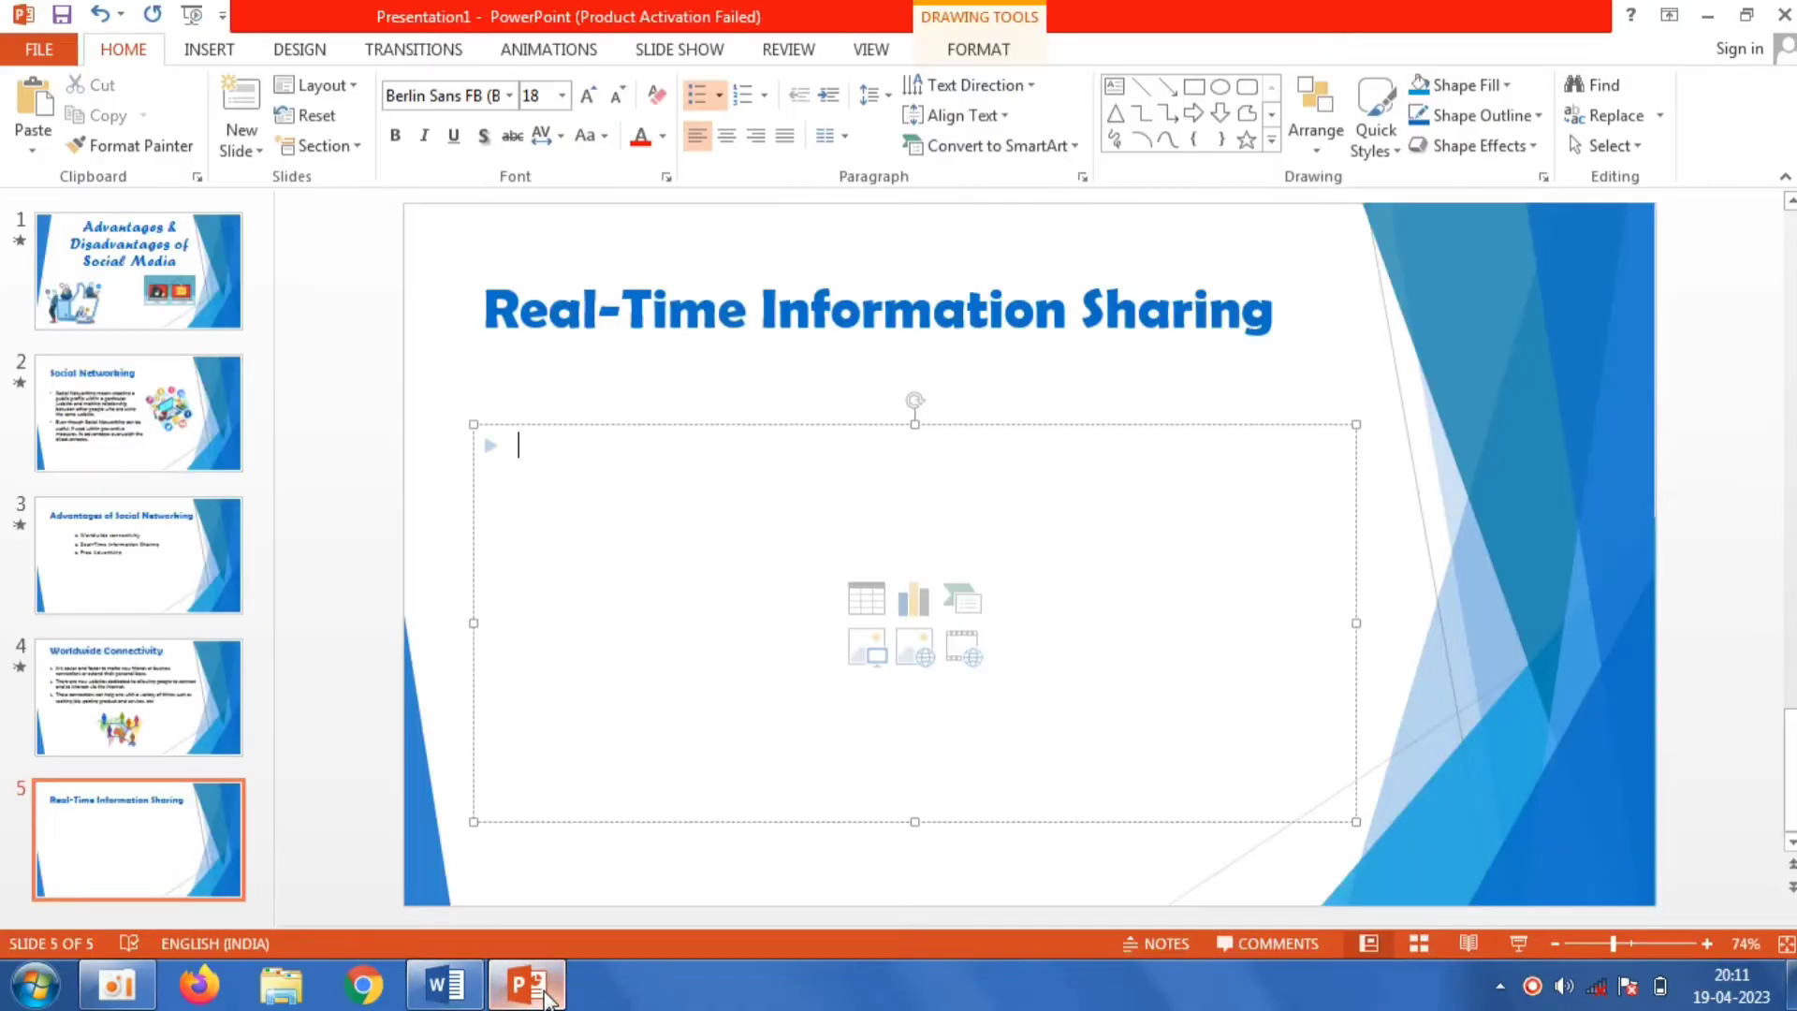
{"action": "right_click", "coordinate": [579, 467]}
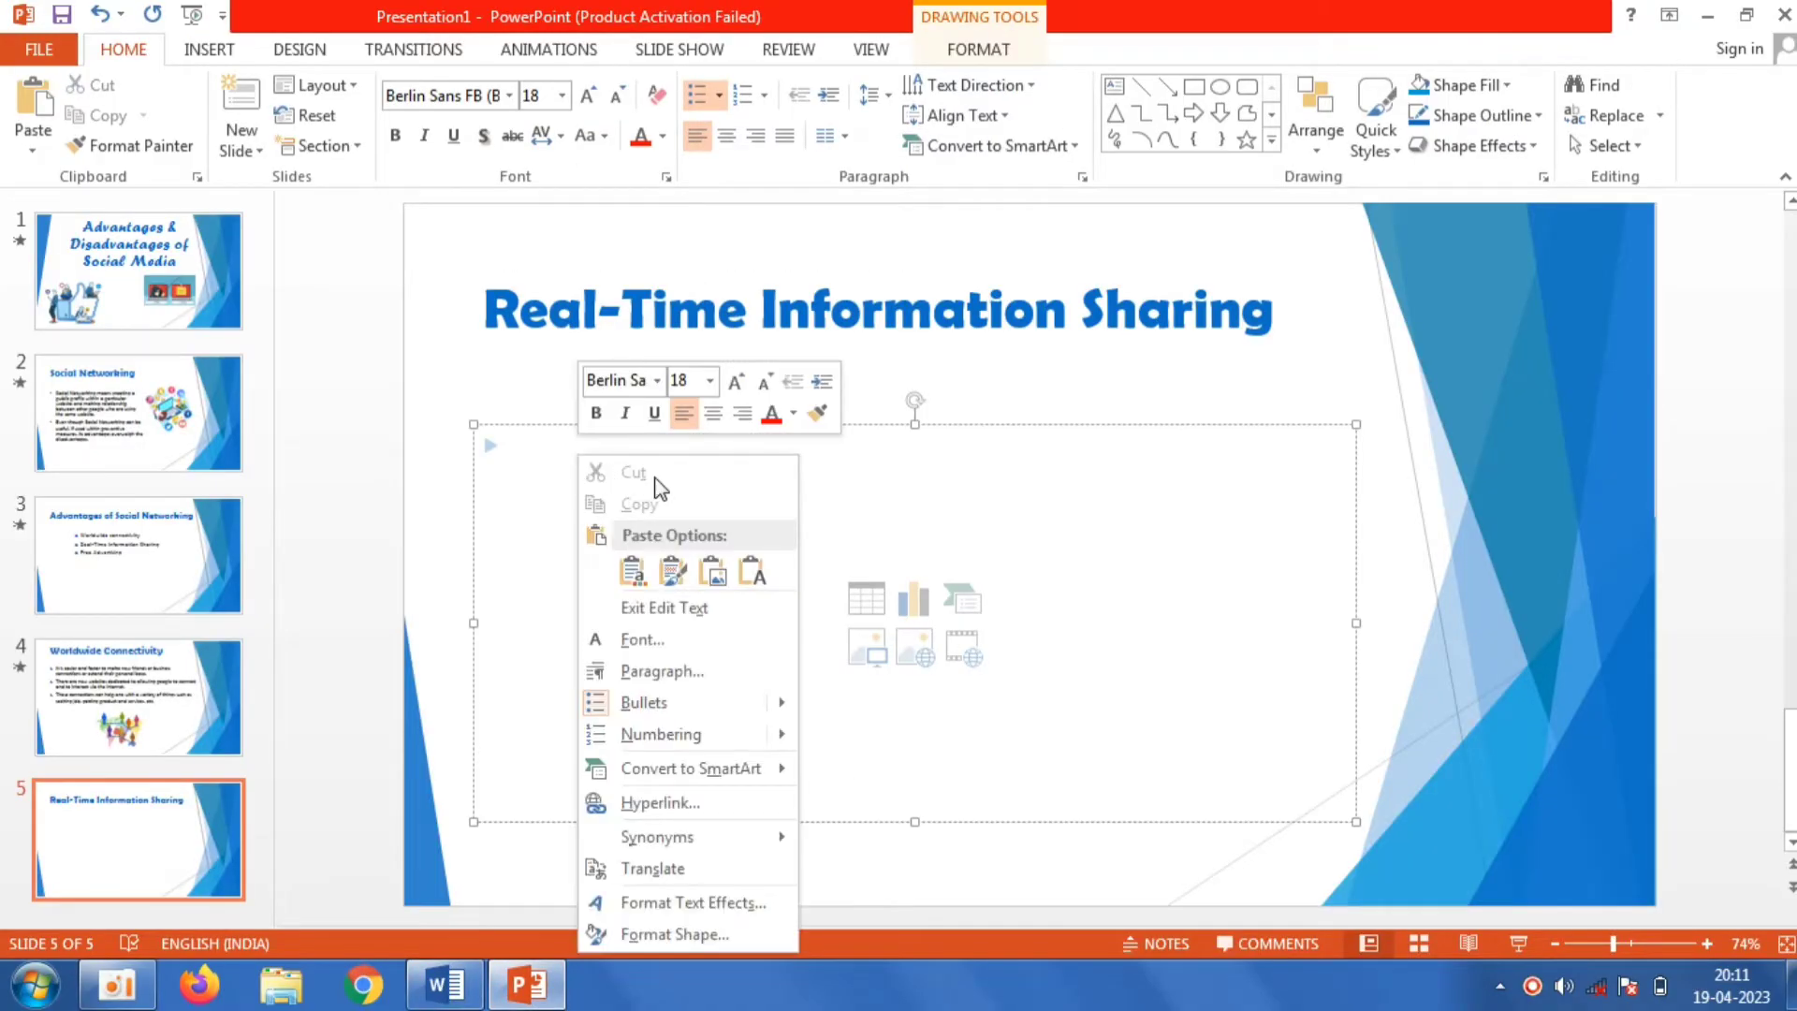
{"action": "left_click", "coordinate": [750, 575]}
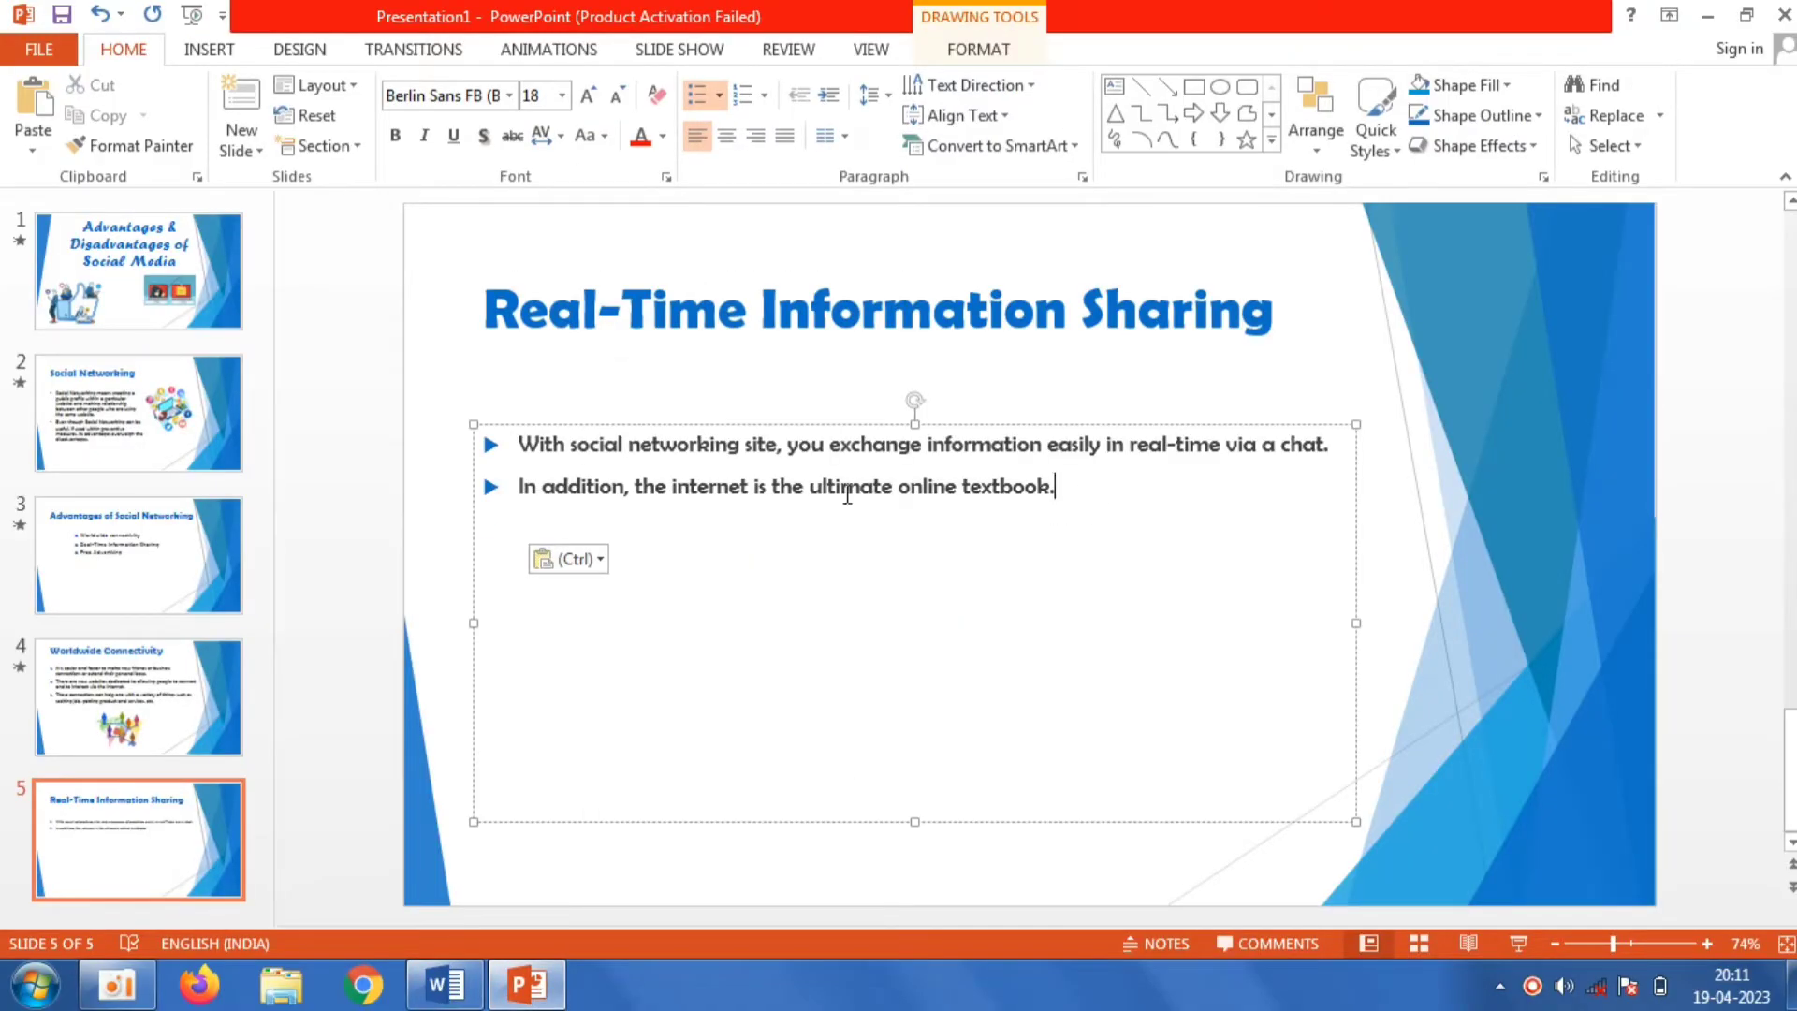
Step: Set the body text to 24 pt with hollow-square bullets and nudge the box up
{"action": "key", "text": "ctrl+a"}
{"action": "left_click", "coordinate": [564, 96]}
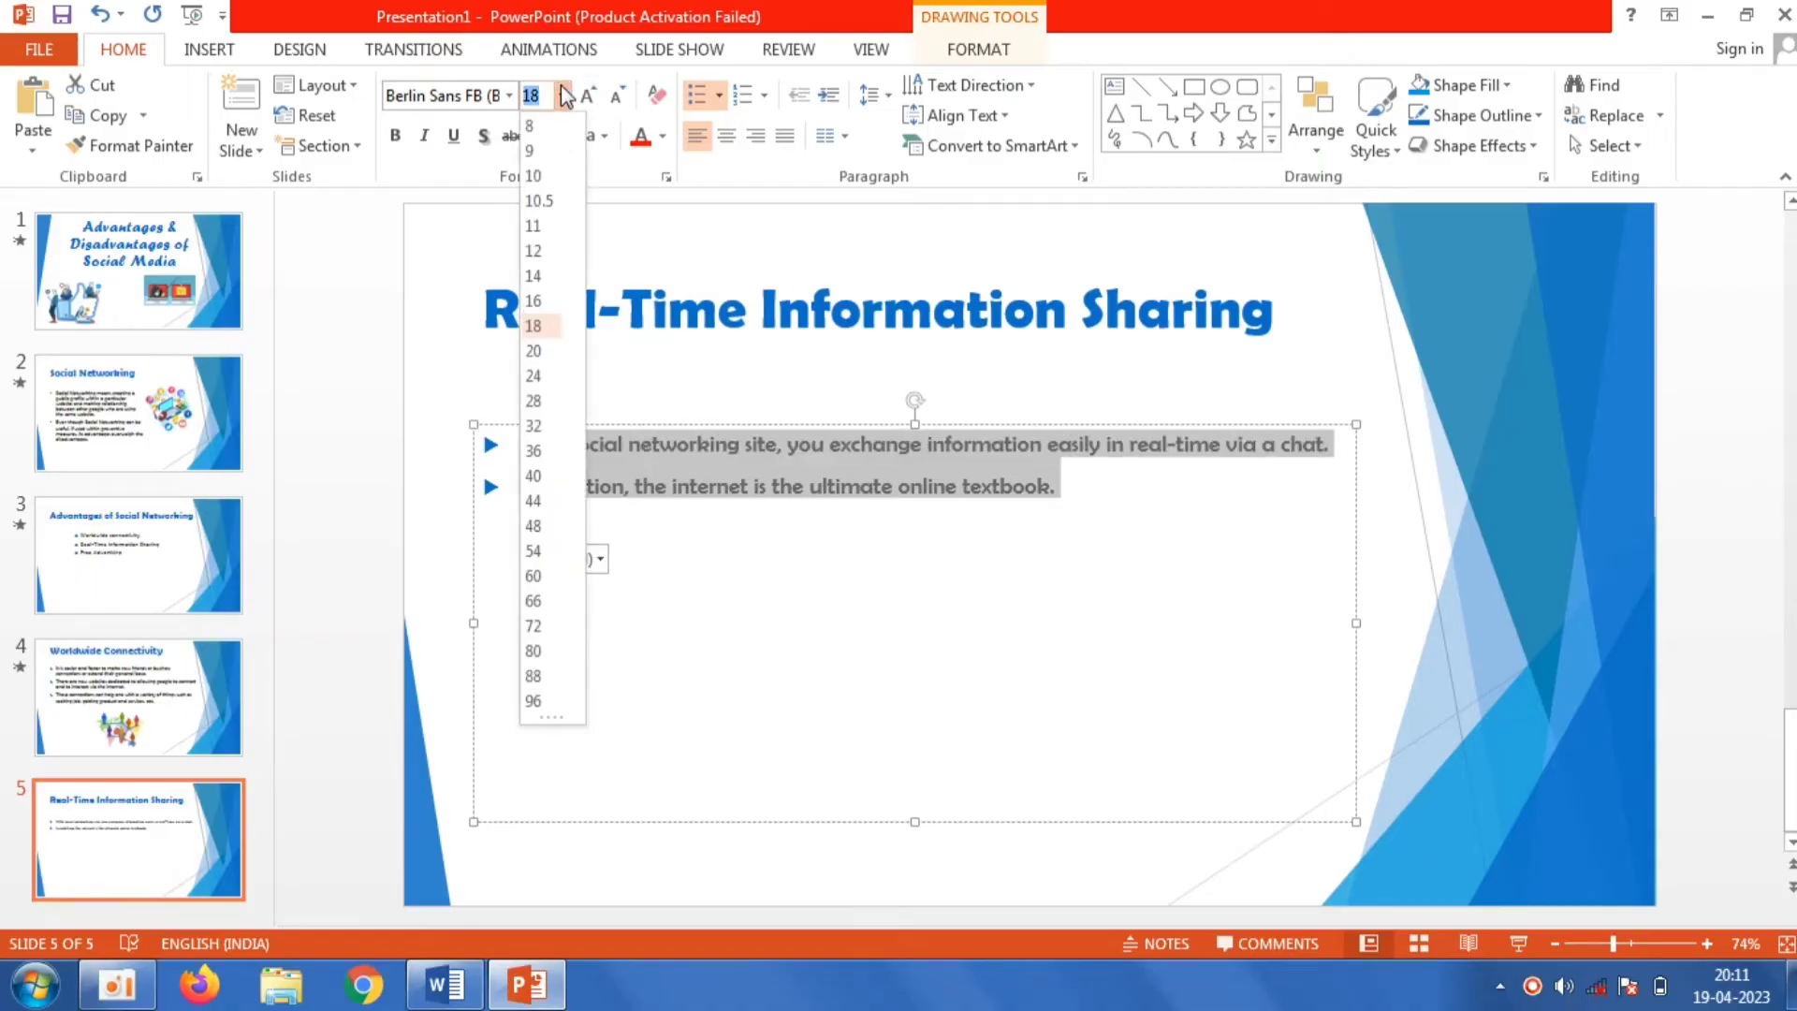
{"action": "left_click", "coordinate": [538, 376]}
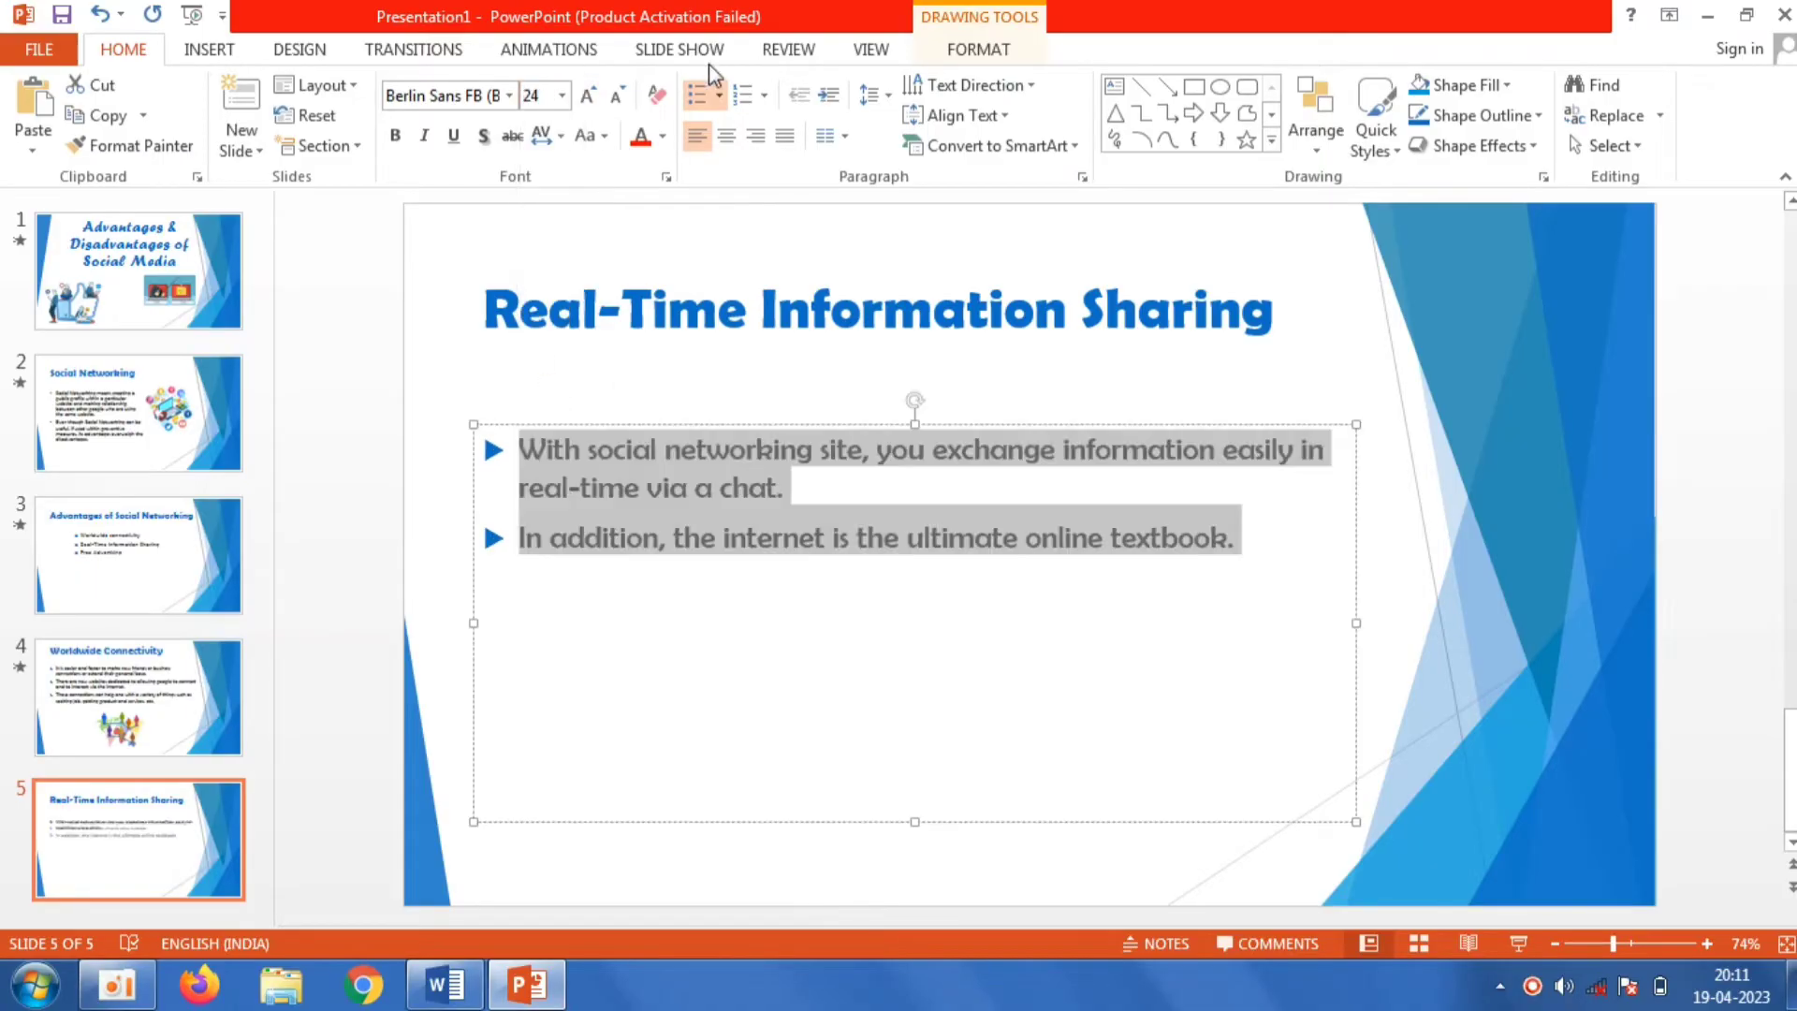
{"action": "left_click", "coordinate": [721, 98]}
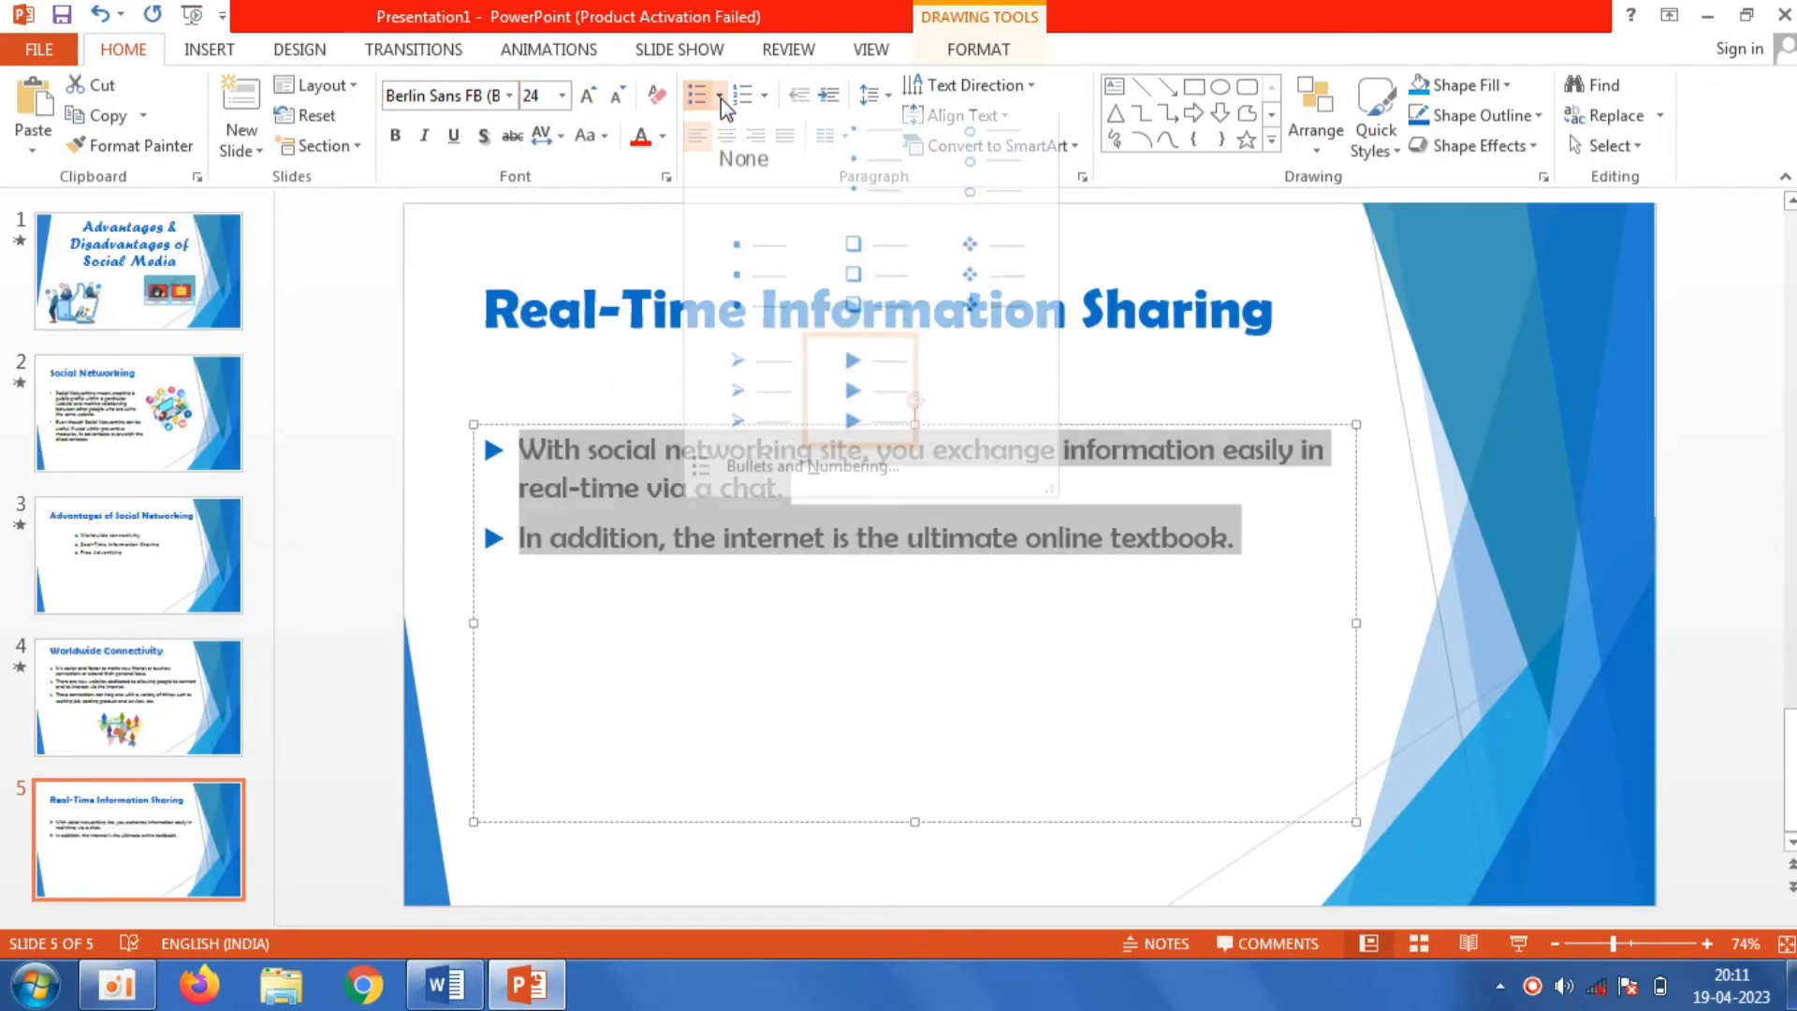
{"action": "left_click", "coordinate": [858, 277]}
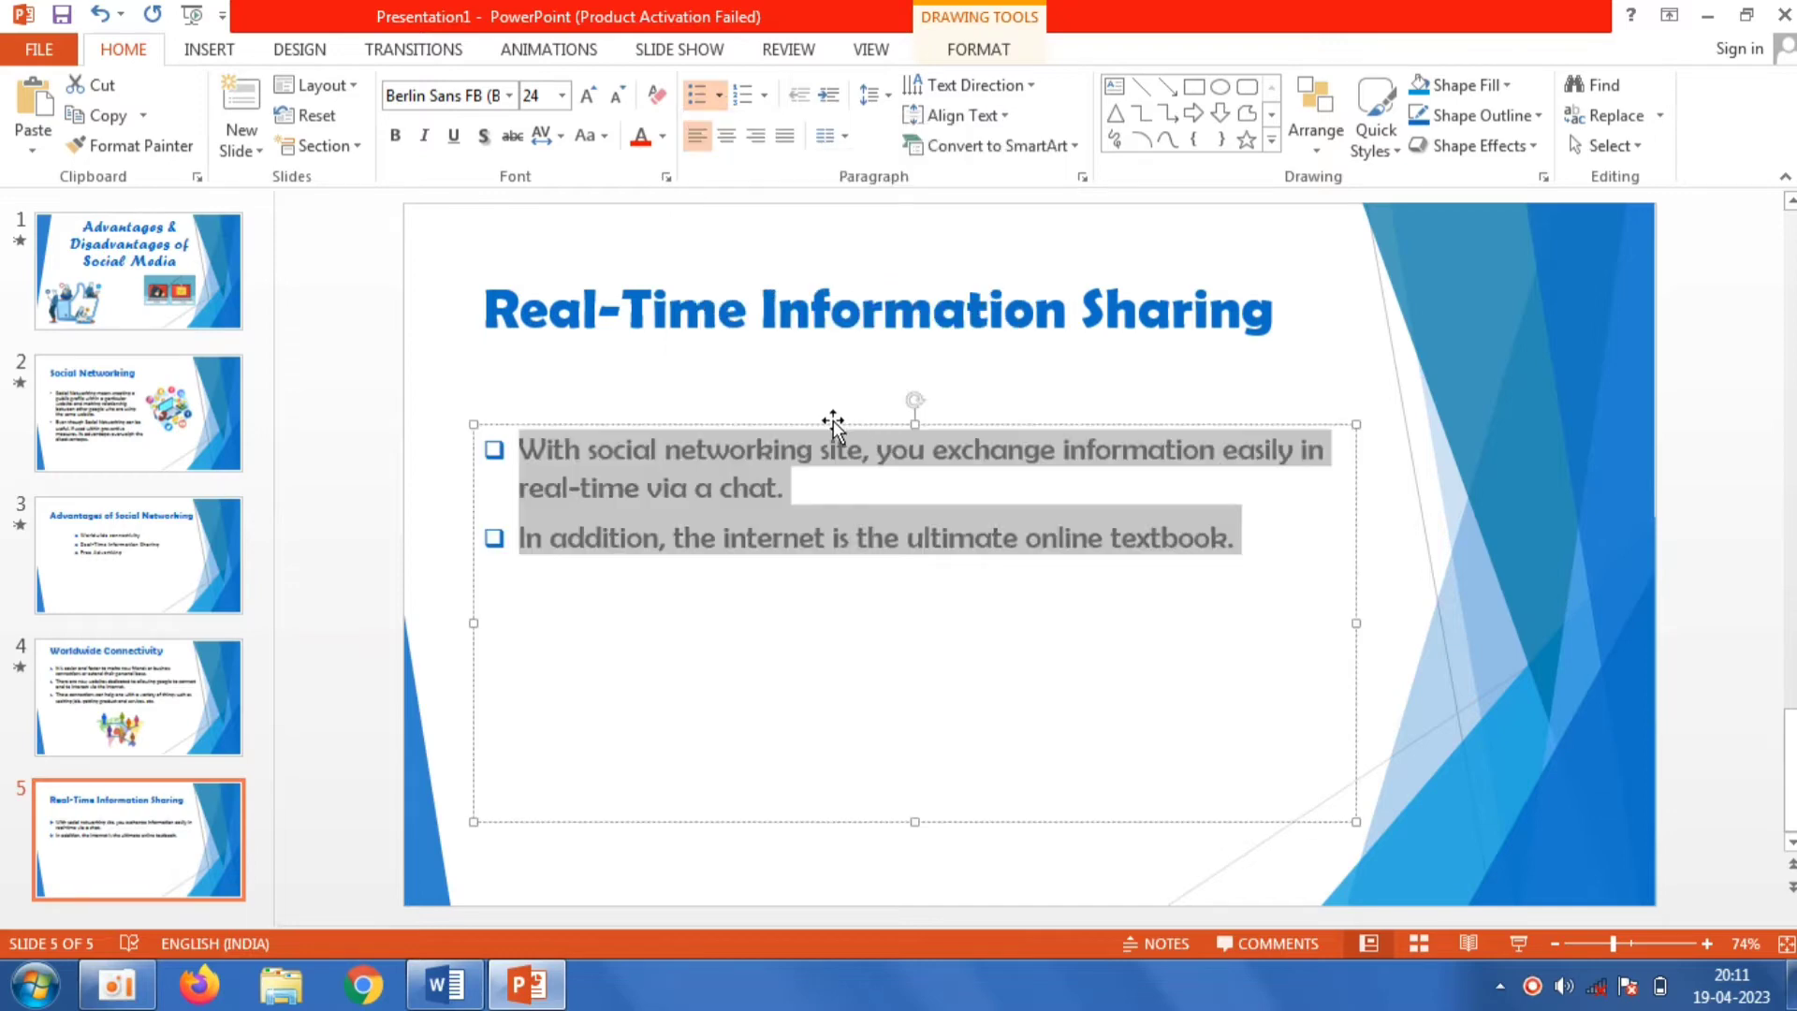
{"action": "left_click_drag", "start_coordinate": [831, 420], "coordinate": [841, 393]}
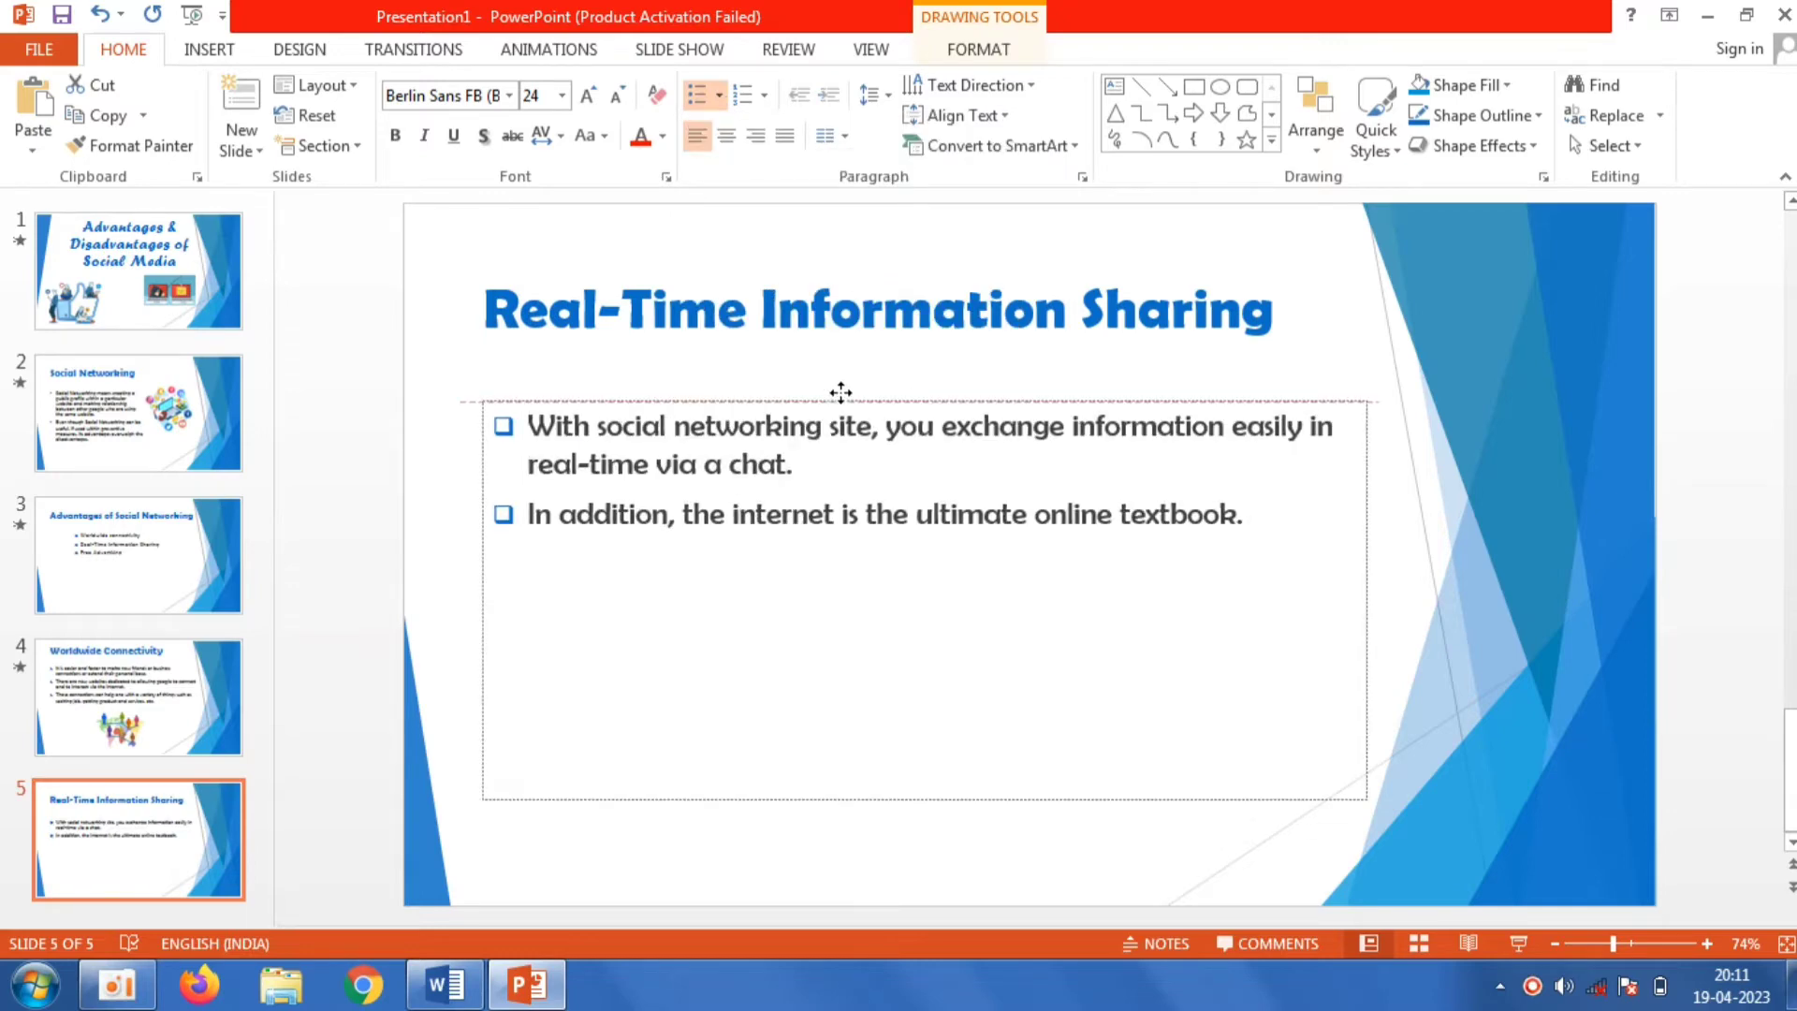
{"action": "left_click", "coordinate": [419, 341]}
Step: Insert the 'images (3)' globe picture on slide 5, shrunk to 9.53 × 7.15 cm, below the bullets
{"action": "left_click", "coordinate": [215, 49]}
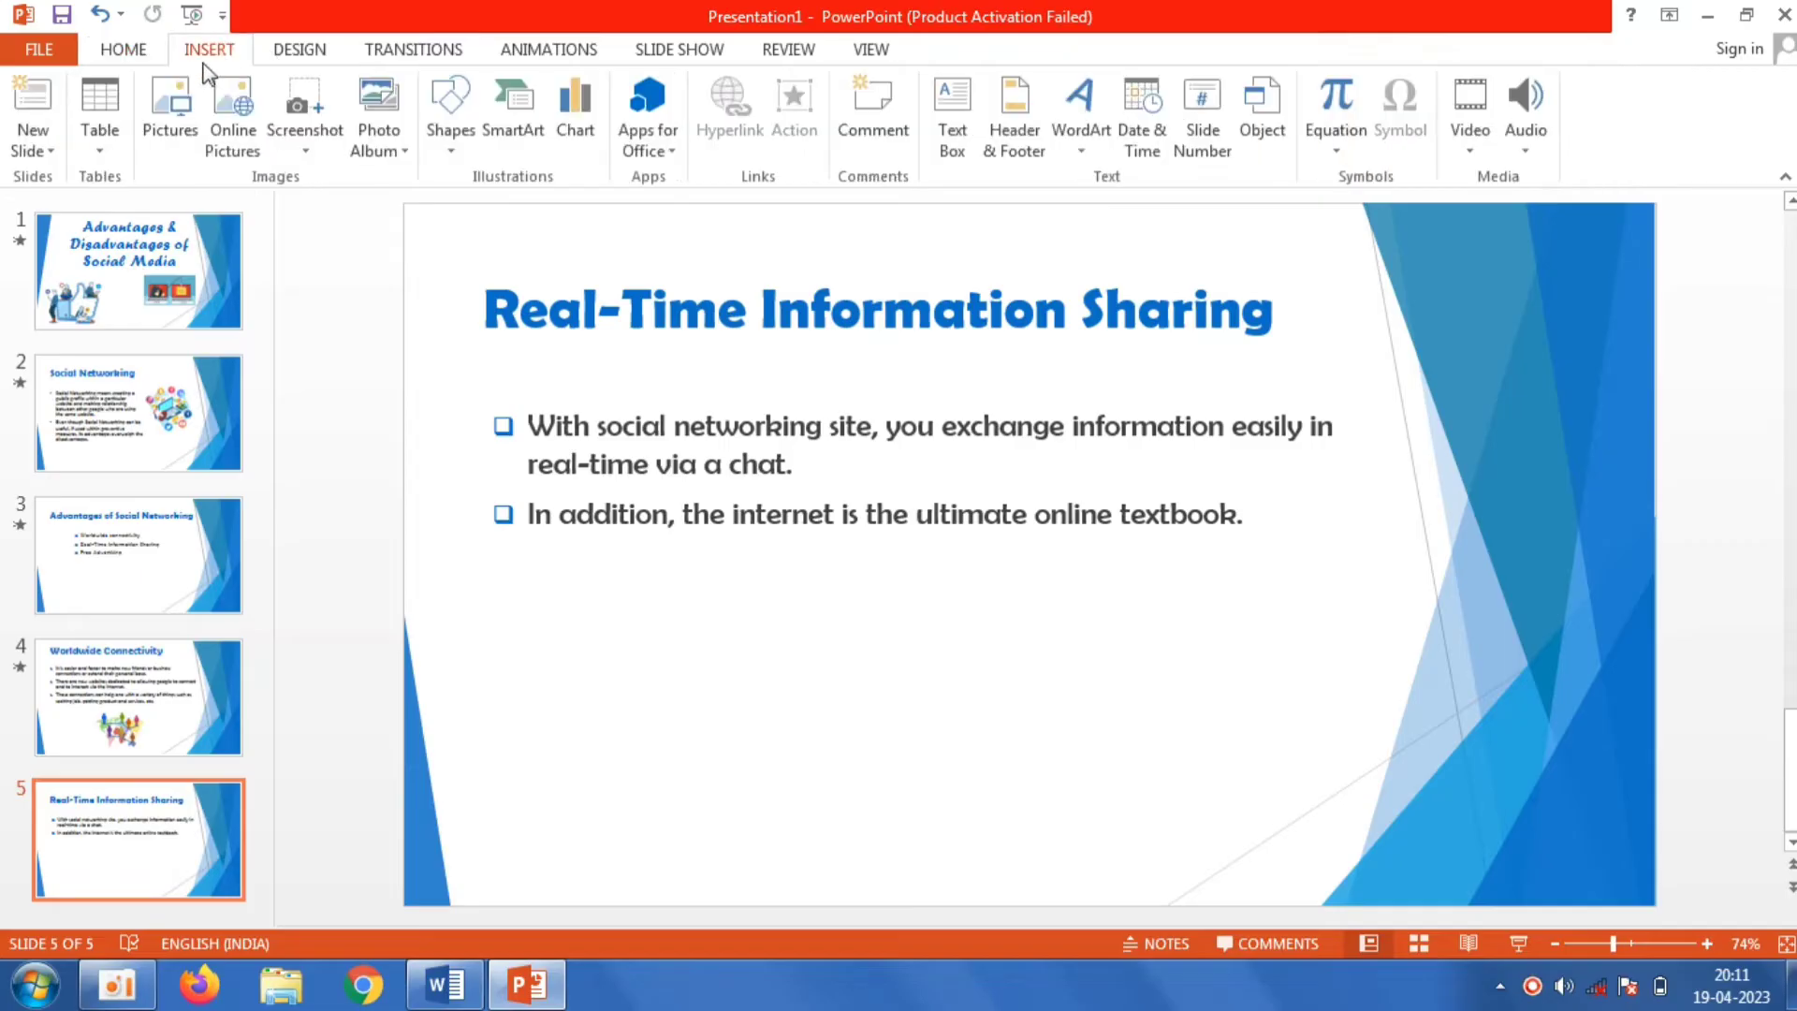
{"action": "left_click", "coordinate": [187, 101]}
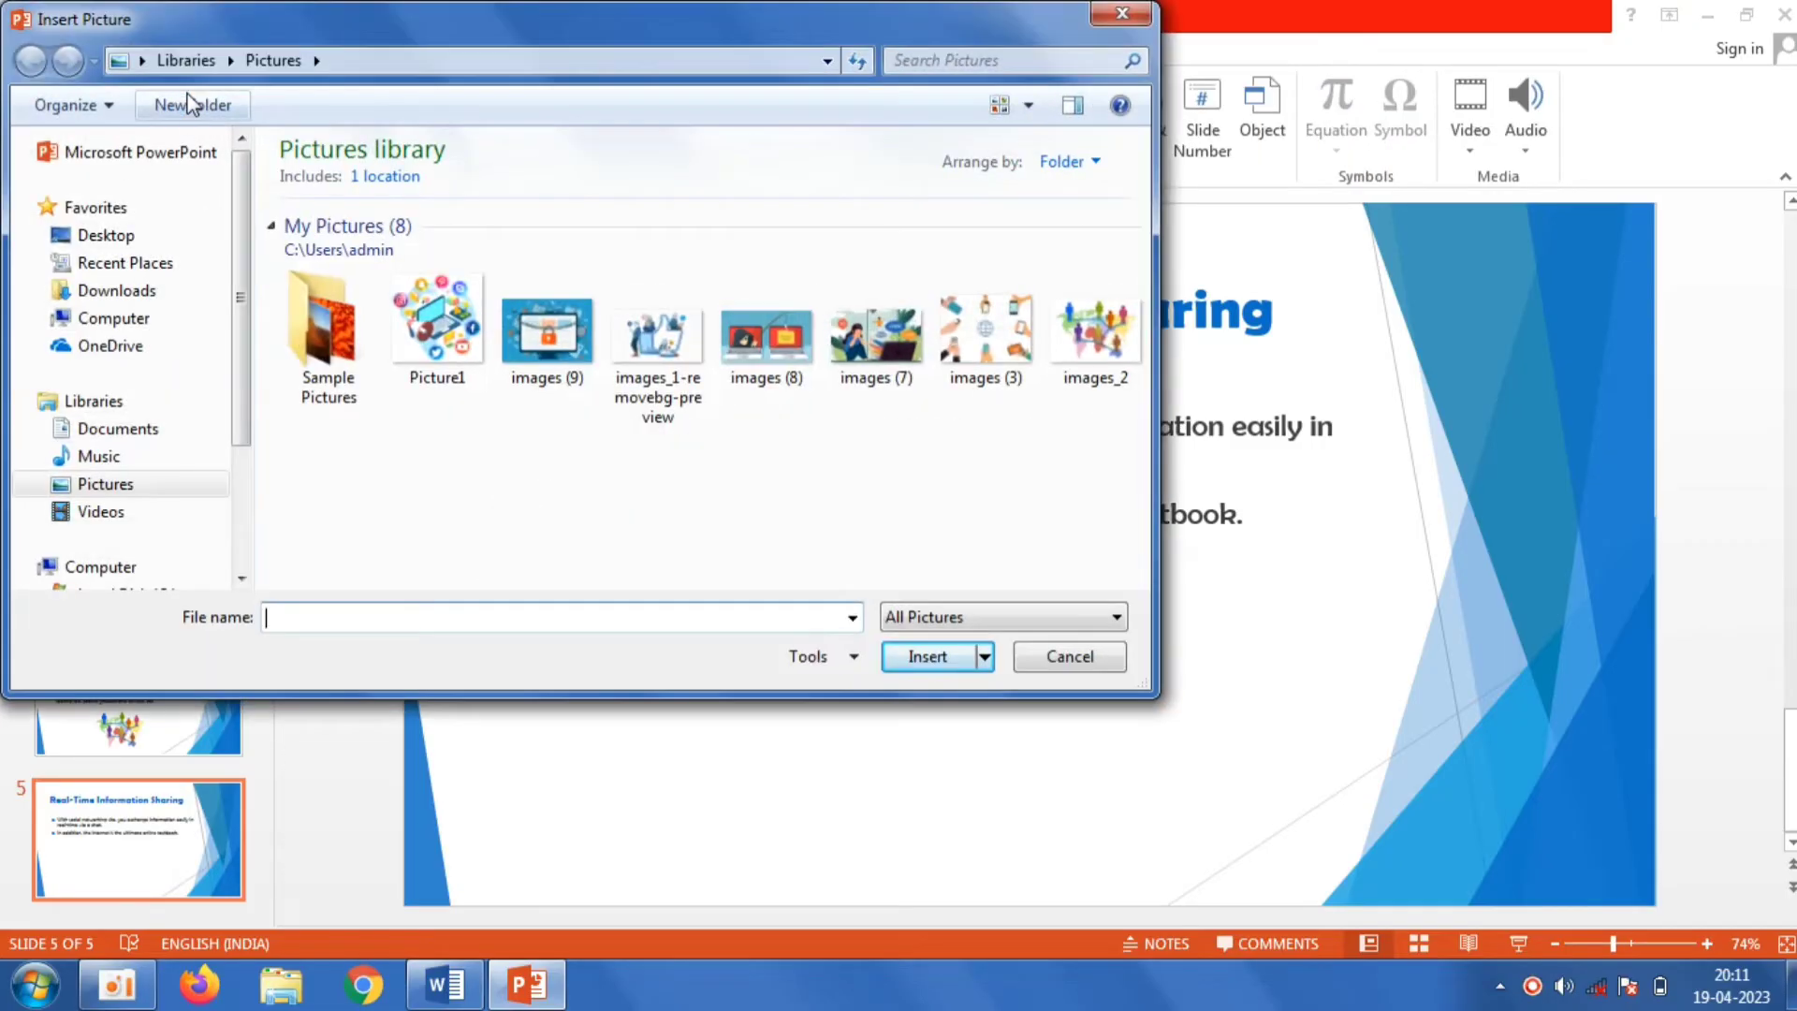
{"action": "left_click", "coordinate": [952, 354]}
{"action": "double_click", "coordinate": [952, 353]}
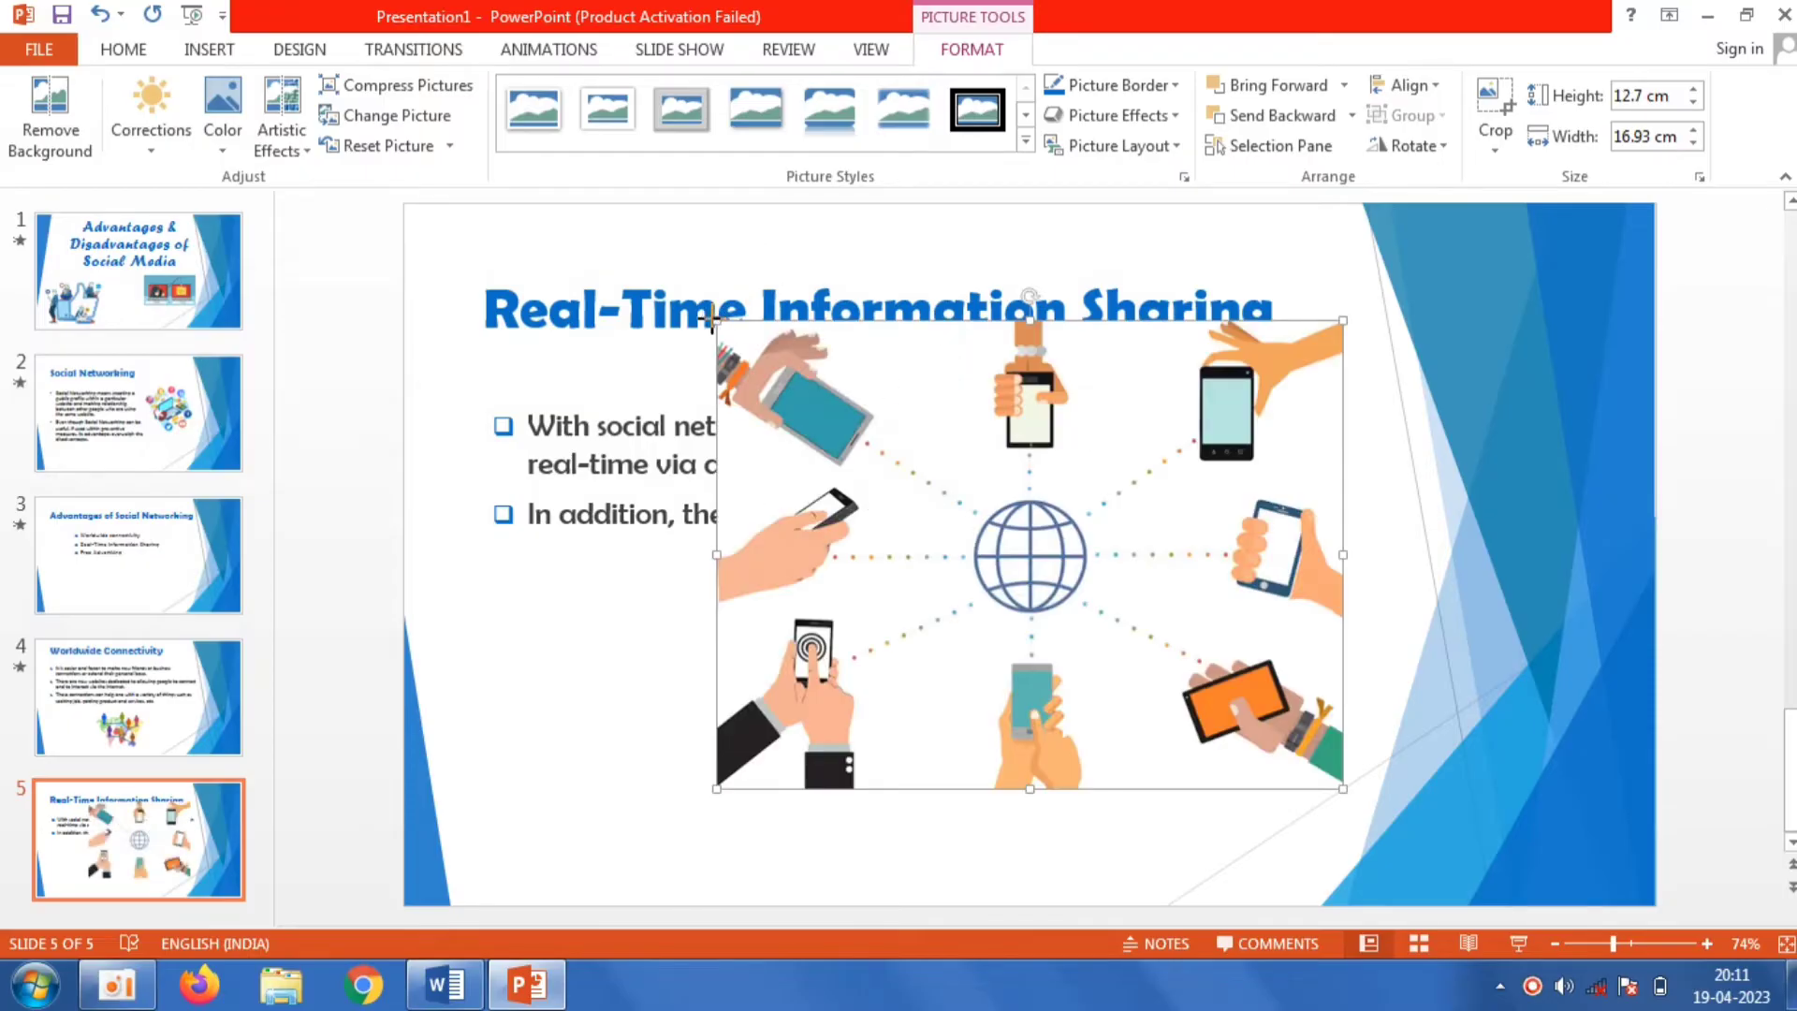
{"action": "mouse_move", "coordinate": [716, 320]}
{"action": "left_mouse_down"}
{"action": "mouse_move", "coordinate": [990, 525]}
{"action": "mouse_move", "coordinate": [859, 596]}
{"action": "mouse_move", "coordinate": [809, 596]}
{"action": "left_mouse_up"}
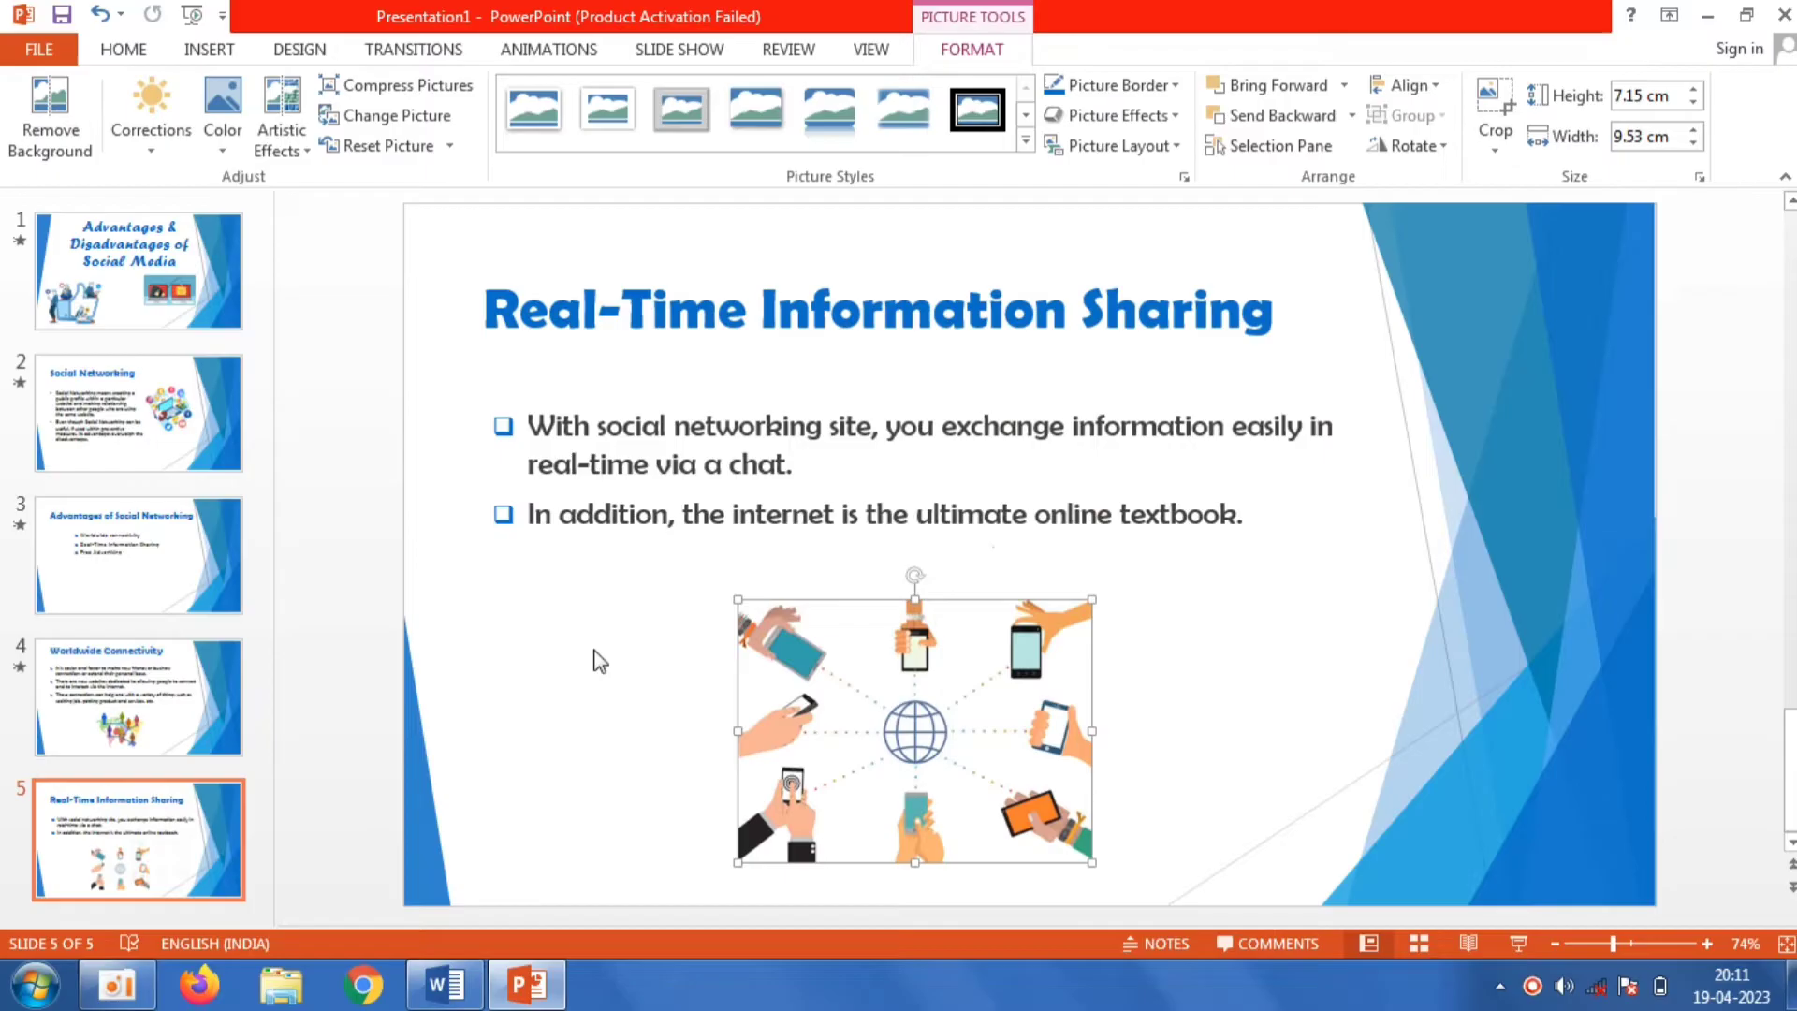
{"action": "left_click", "coordinate": [532, 657]}
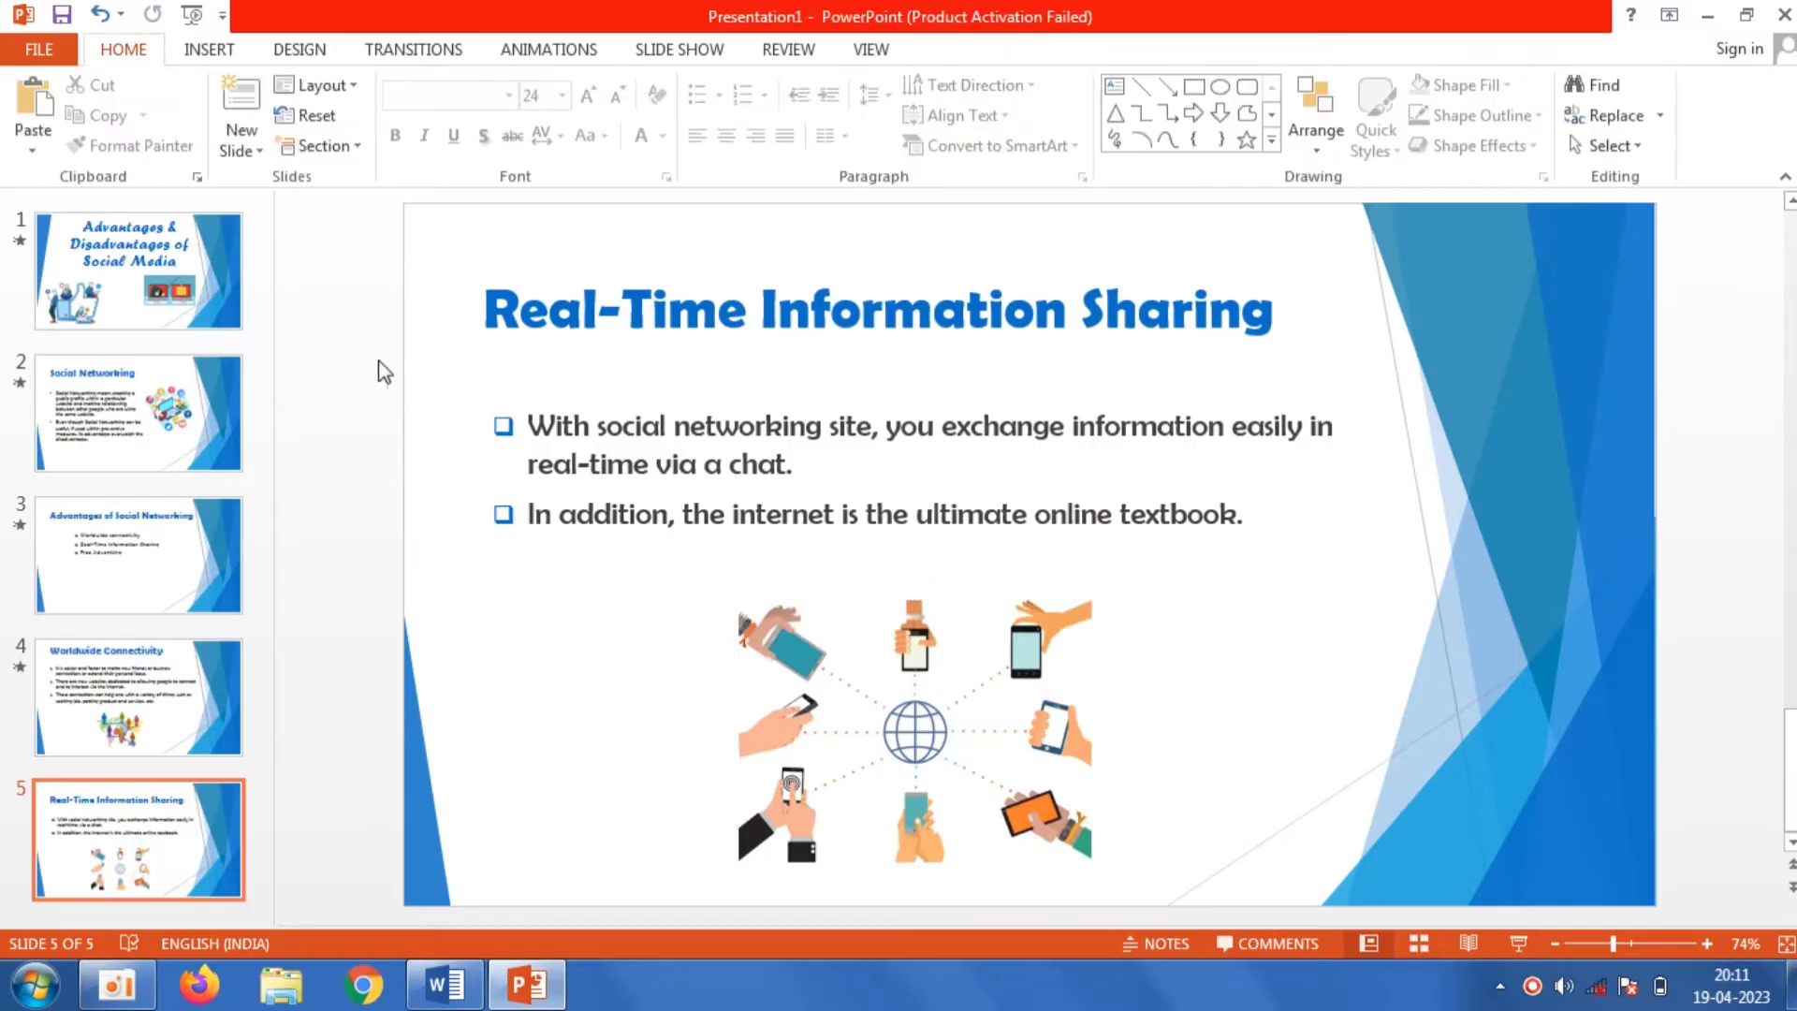
Step: Add slide 6 and paste the Word heading 'Disadvantages of Social Media' as its title
{"action": "left_click", "coordinate": [240, 103]}
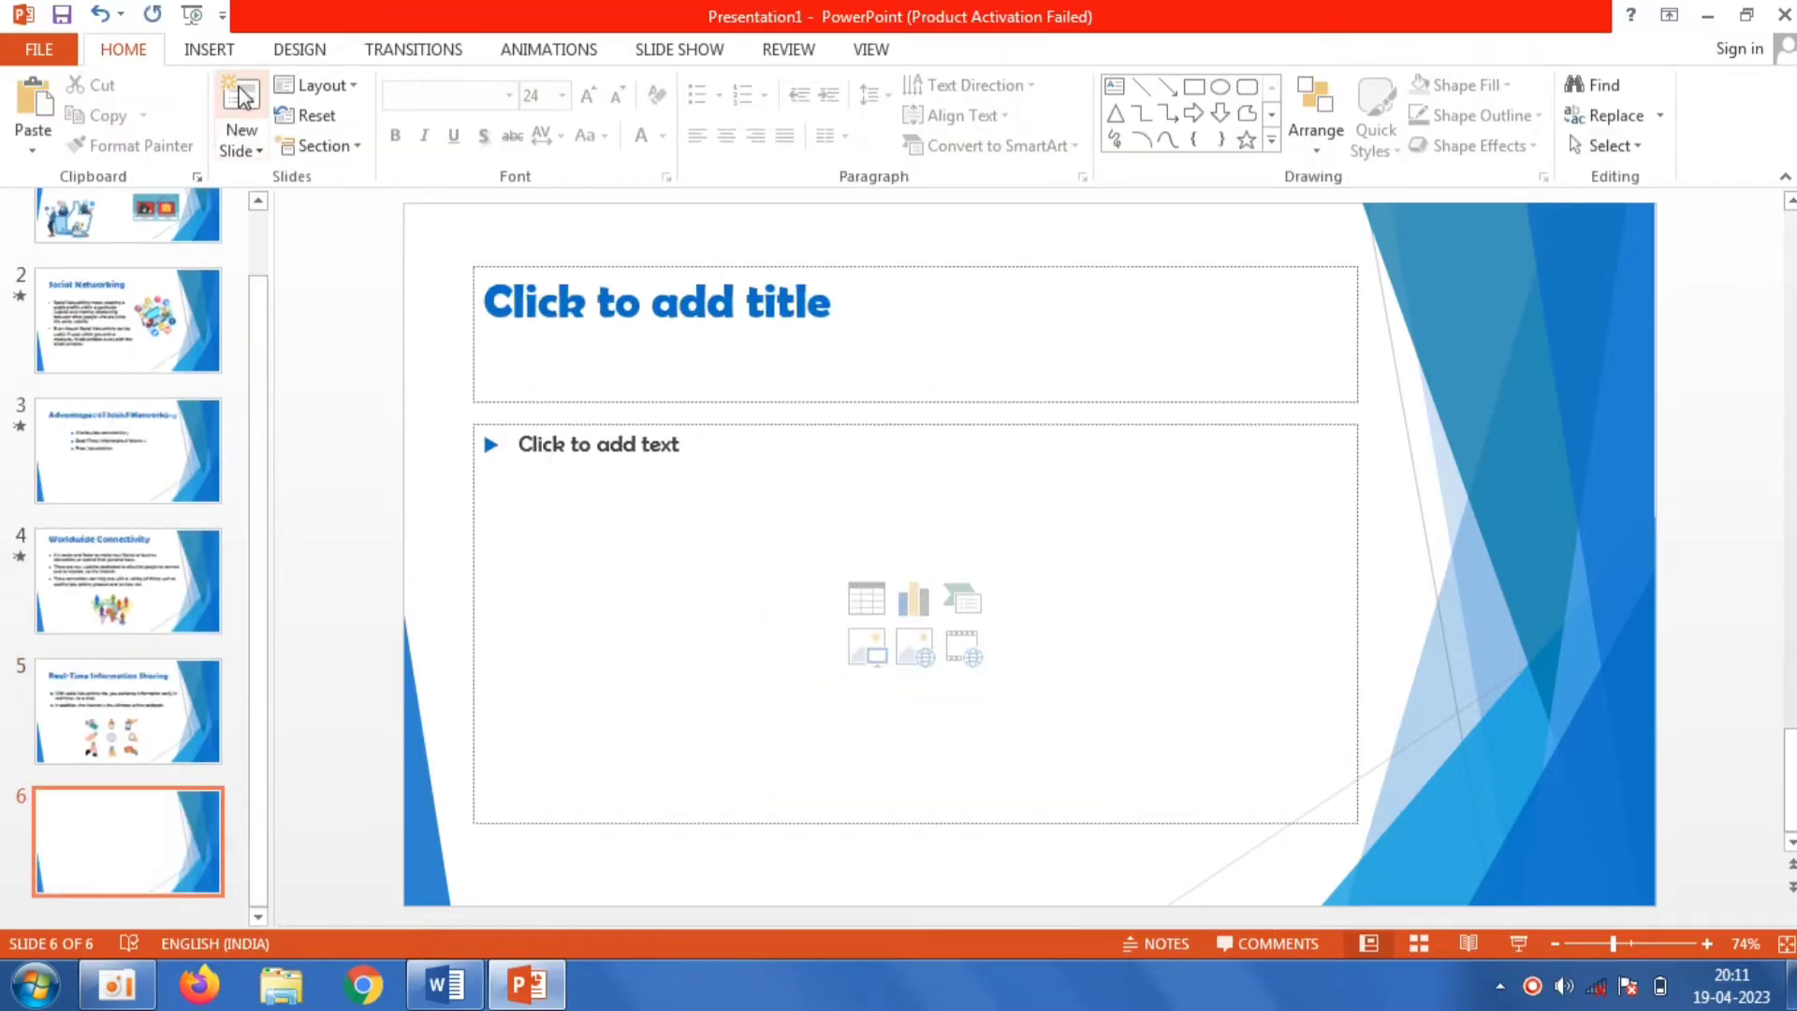
{"action": "left_click", "coordinate": [602, 309]}
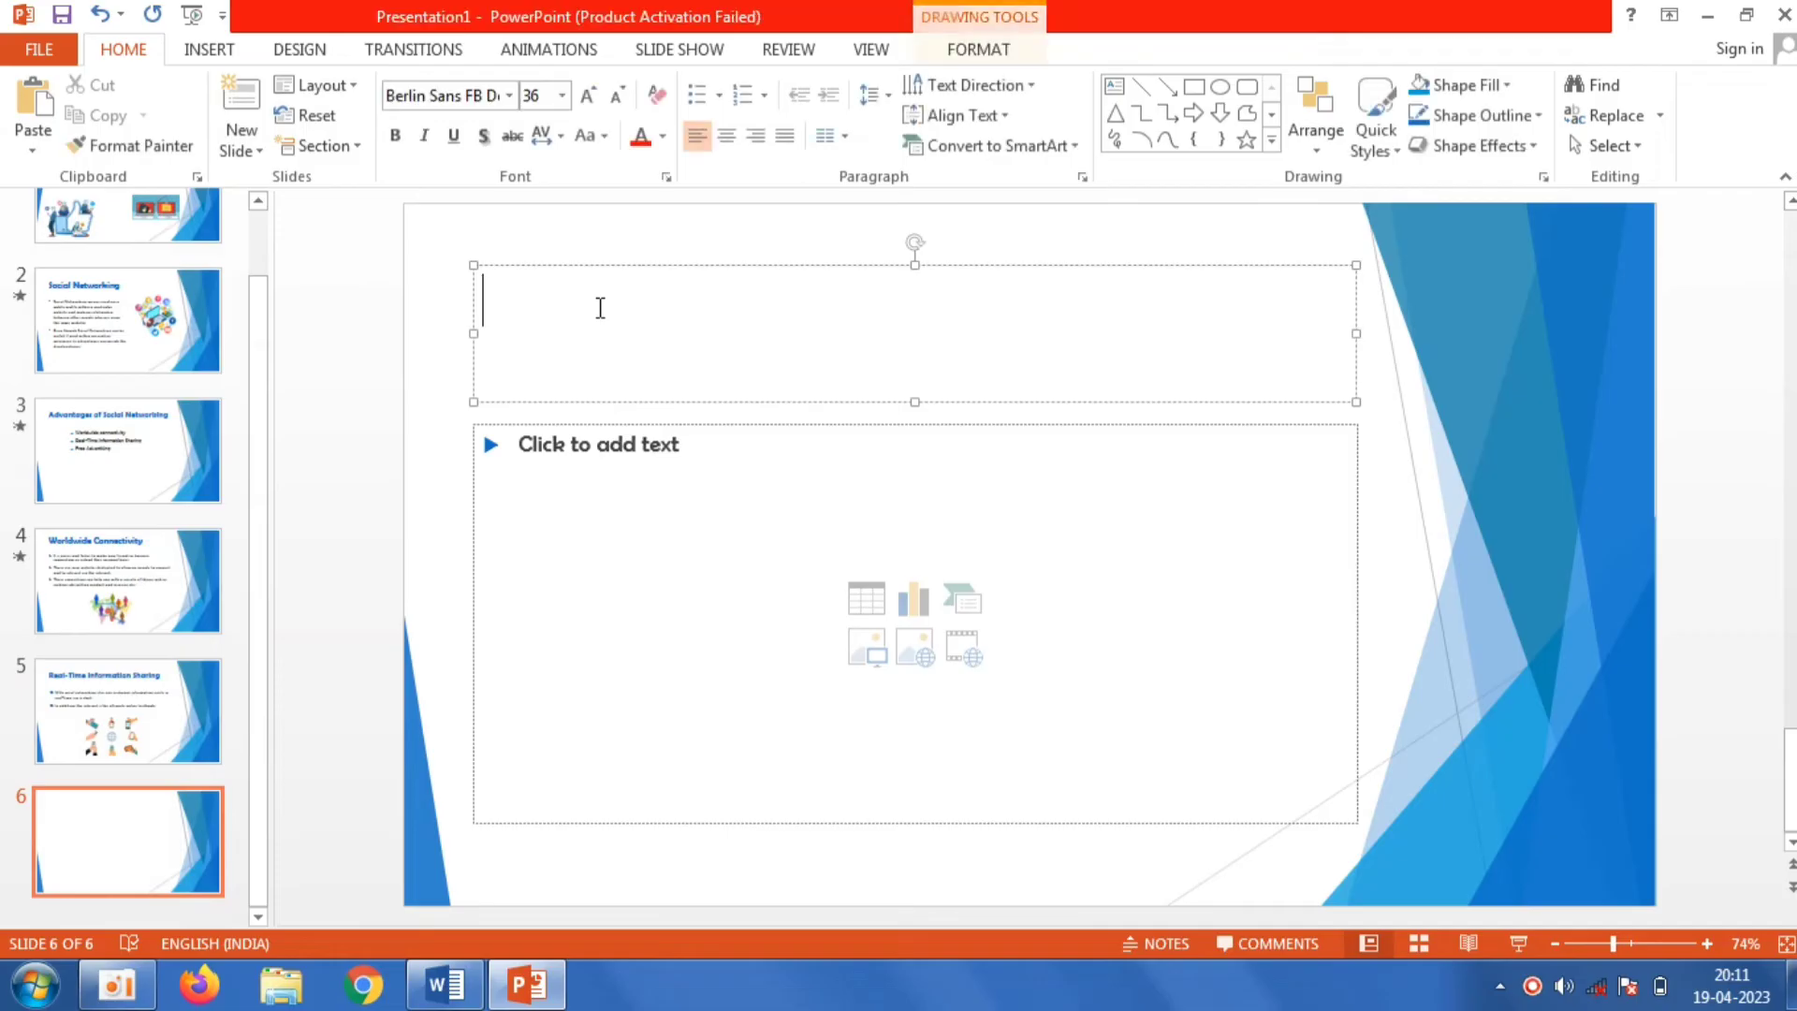
{"action": "left_click", "coordinate": [446, 985]}
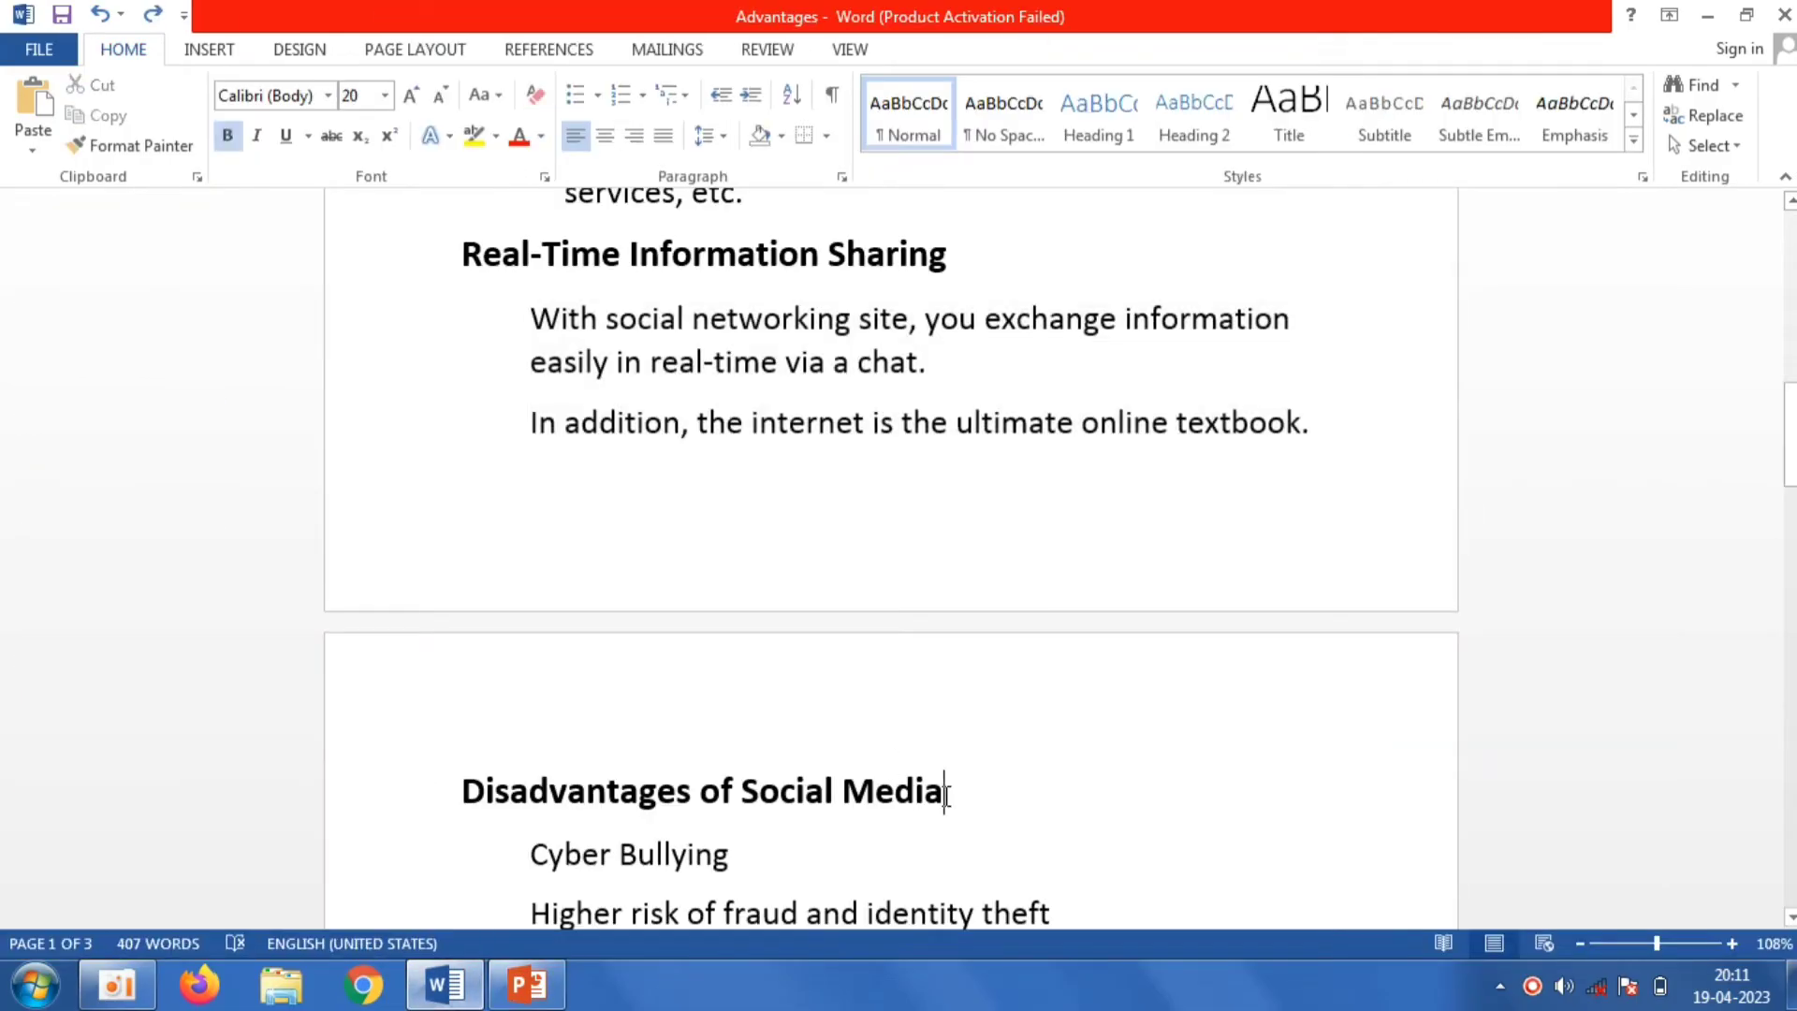
{"action": "left_click_drag", "start_coordinate": [946, 797], "coordinate": [464, 790]}
{"action": "right_click", "coordinate": [513, 816]}
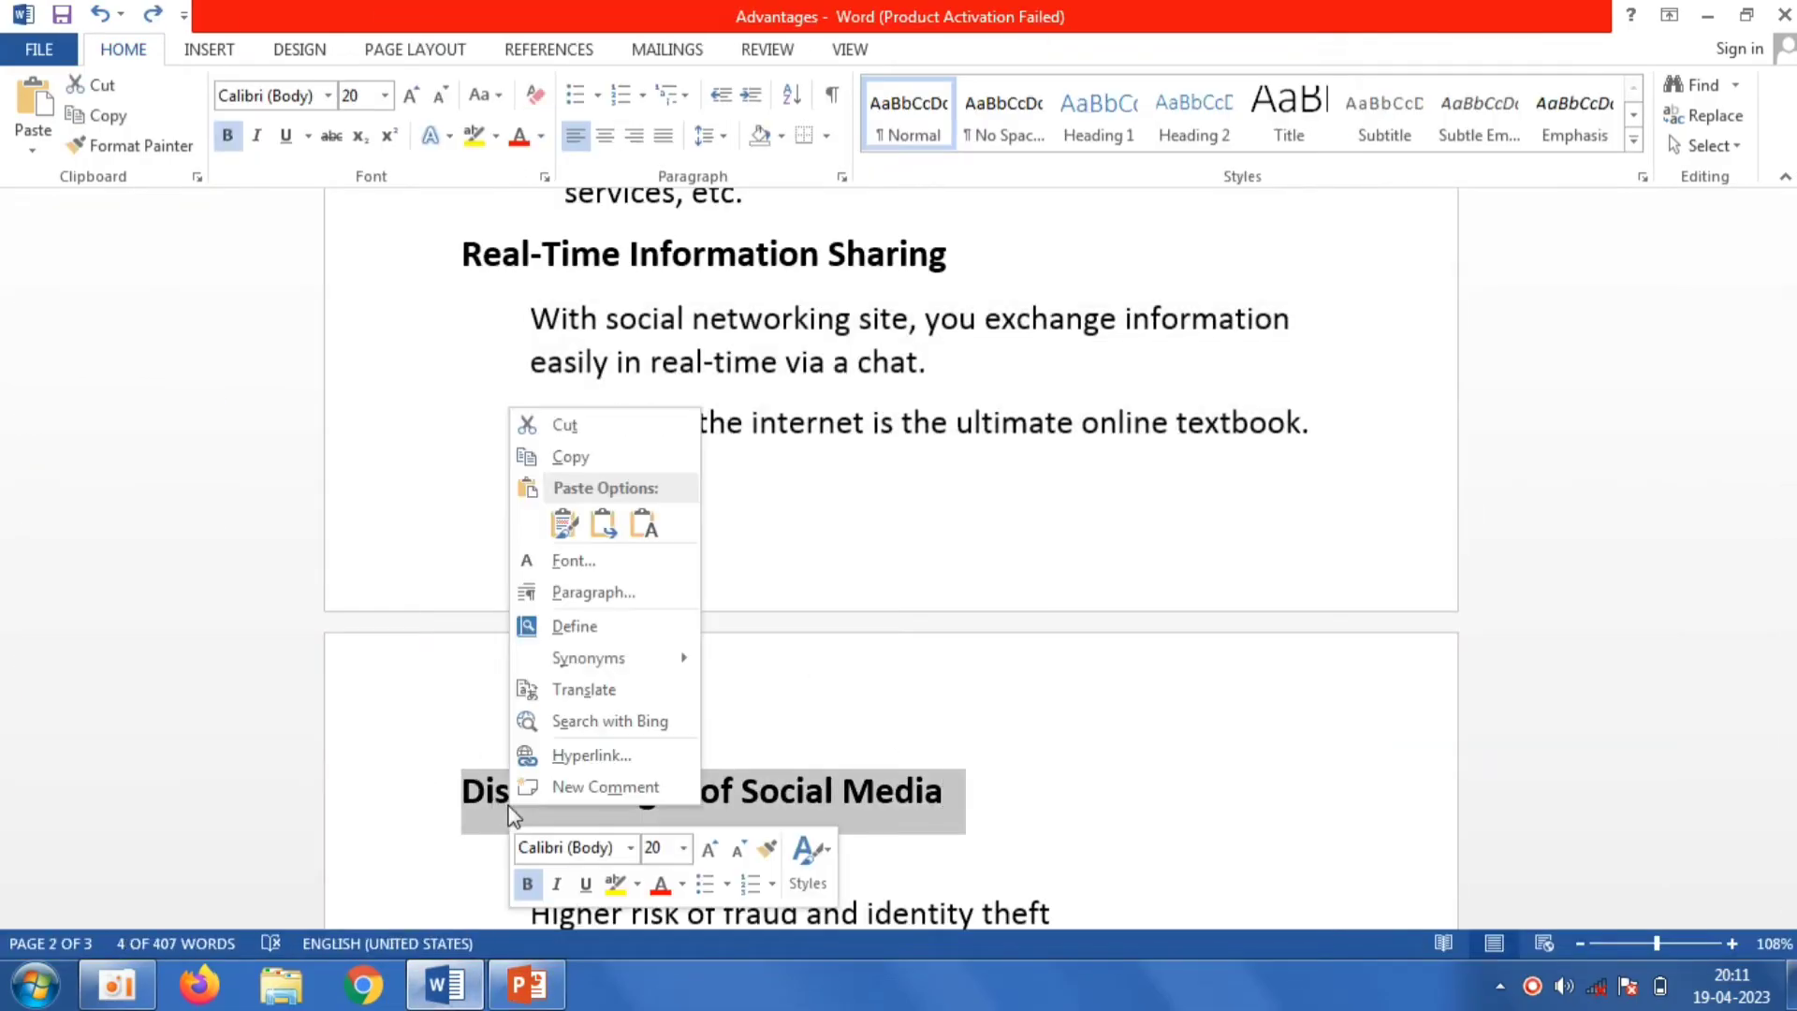
{"action": "left_click", "coordinate": [582, 452]}
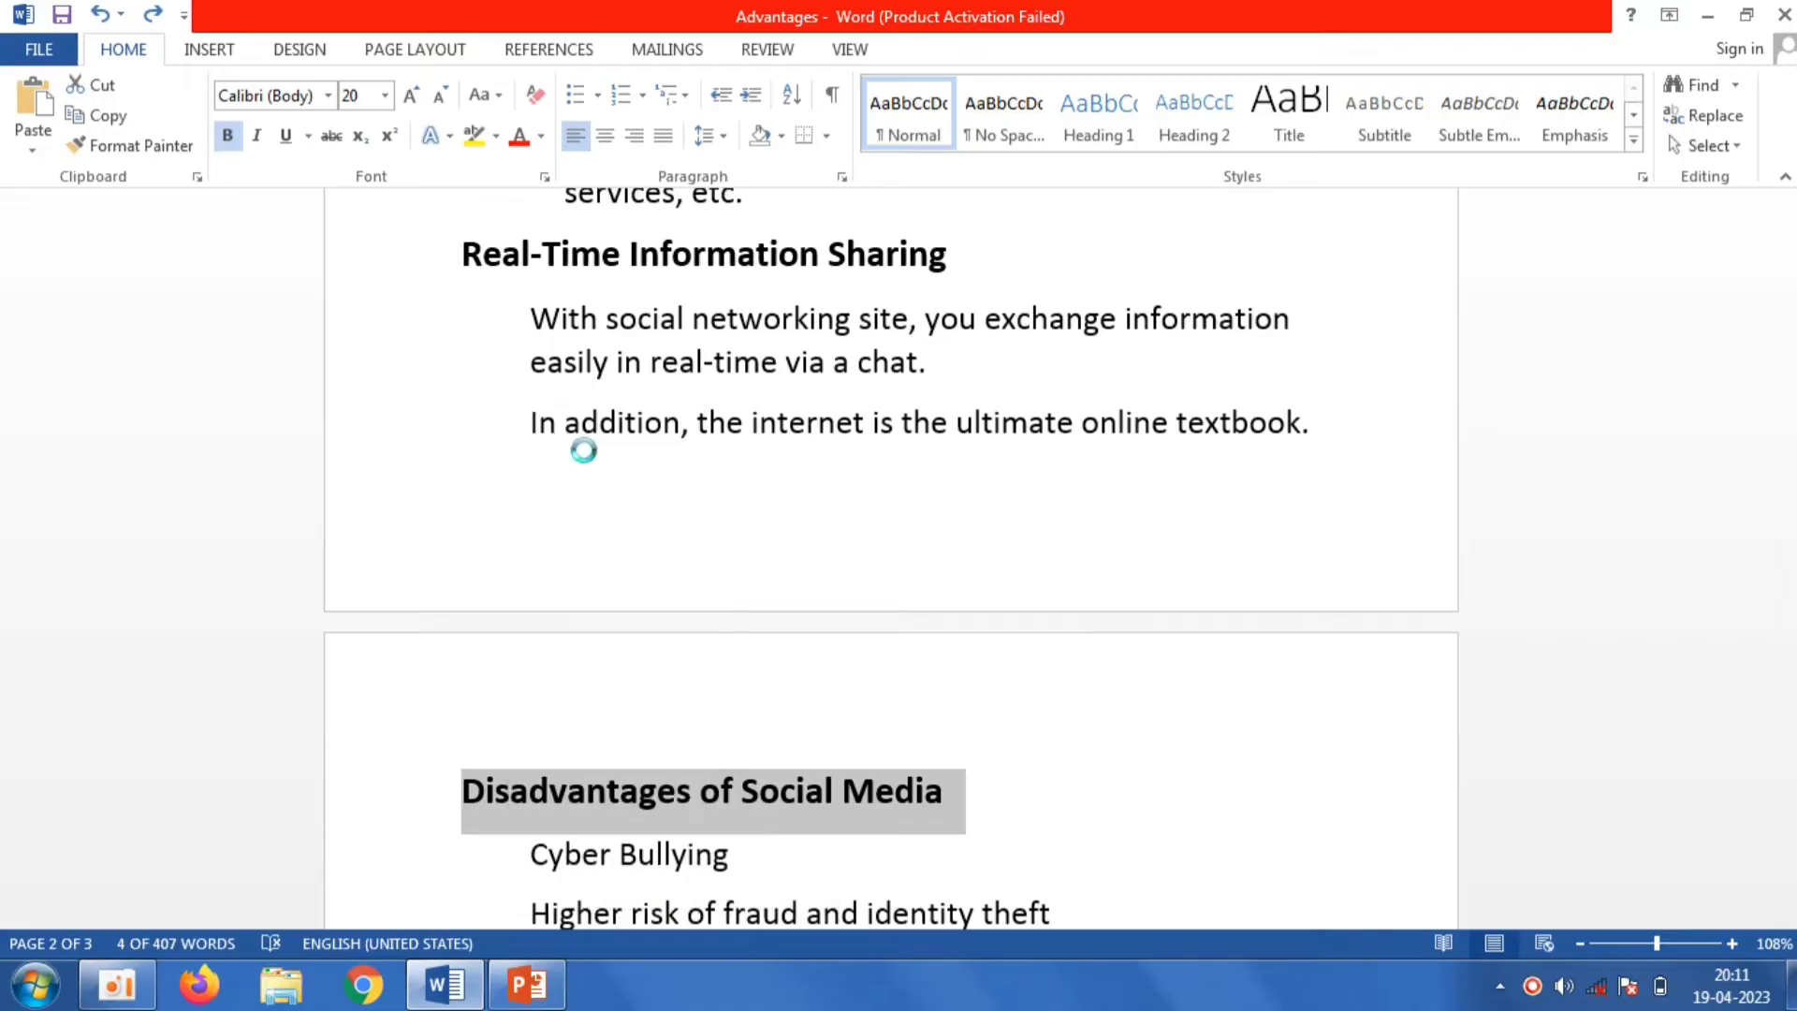
{"action": "left_click", "coordinate": [527, 984]}
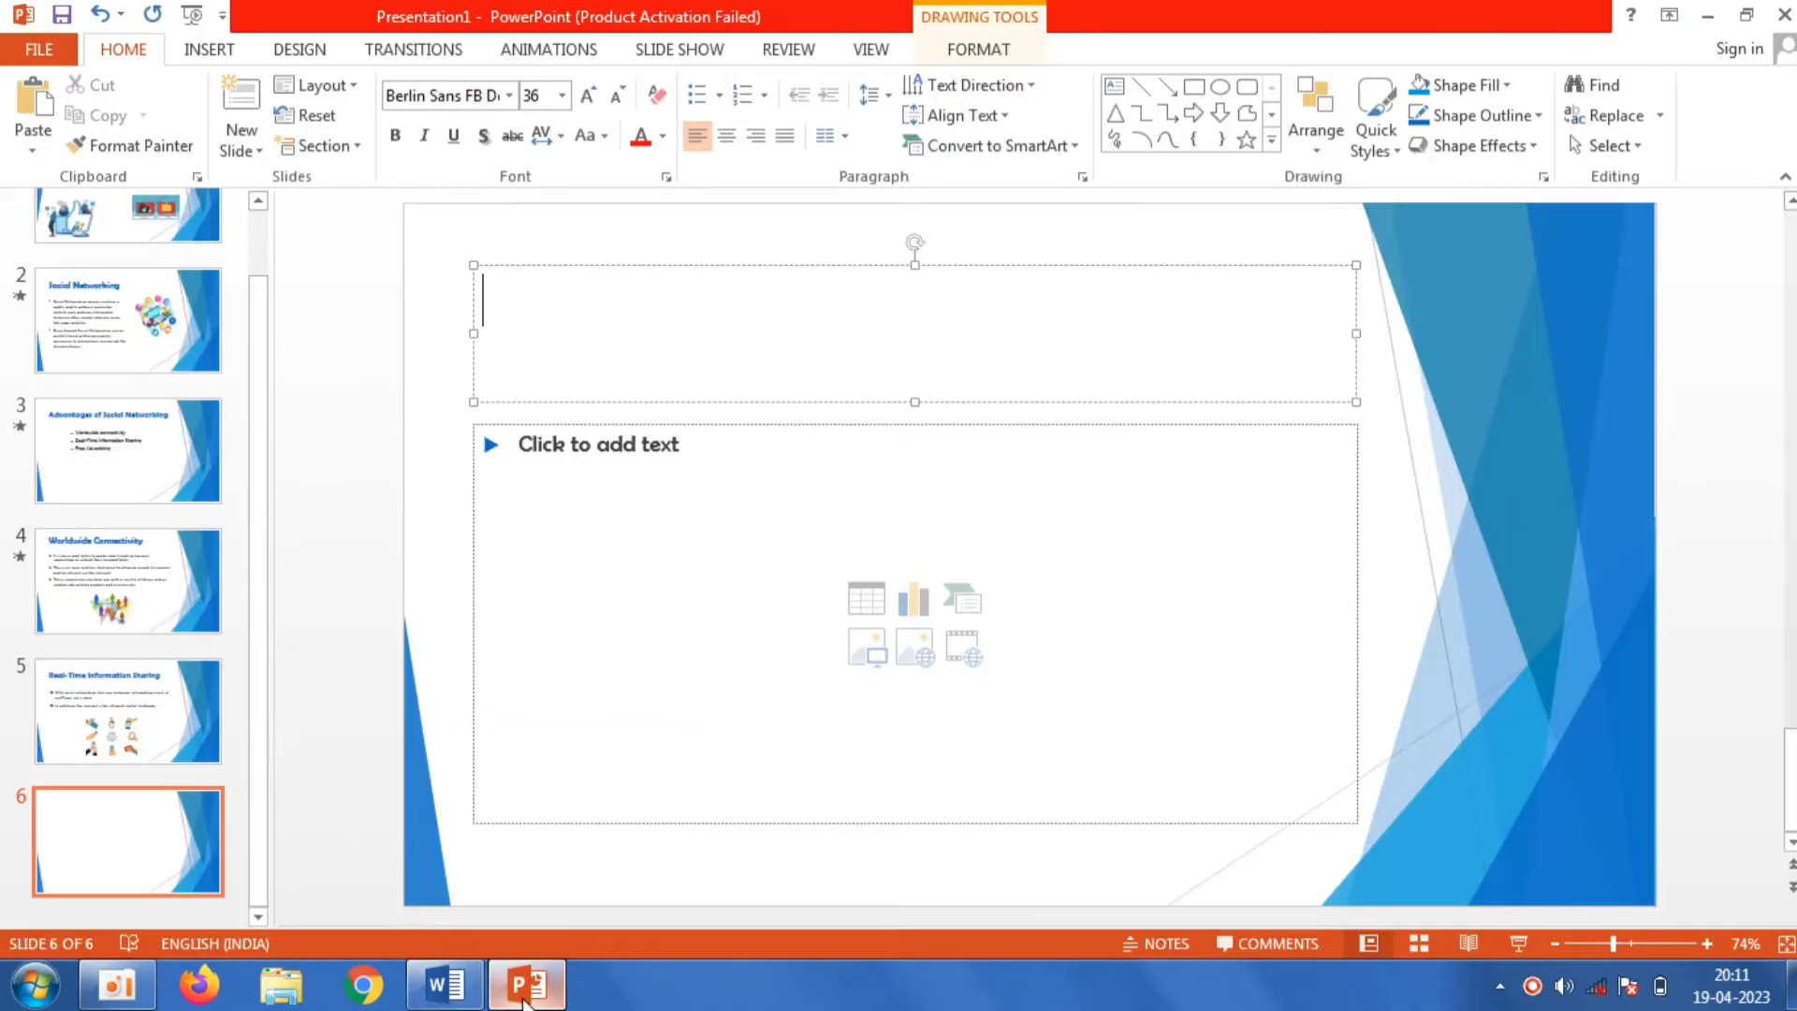
{"action": "right_click", "coordinate": [577, 312]}
{"action": "left_click", "coordinate": [755, 423]}
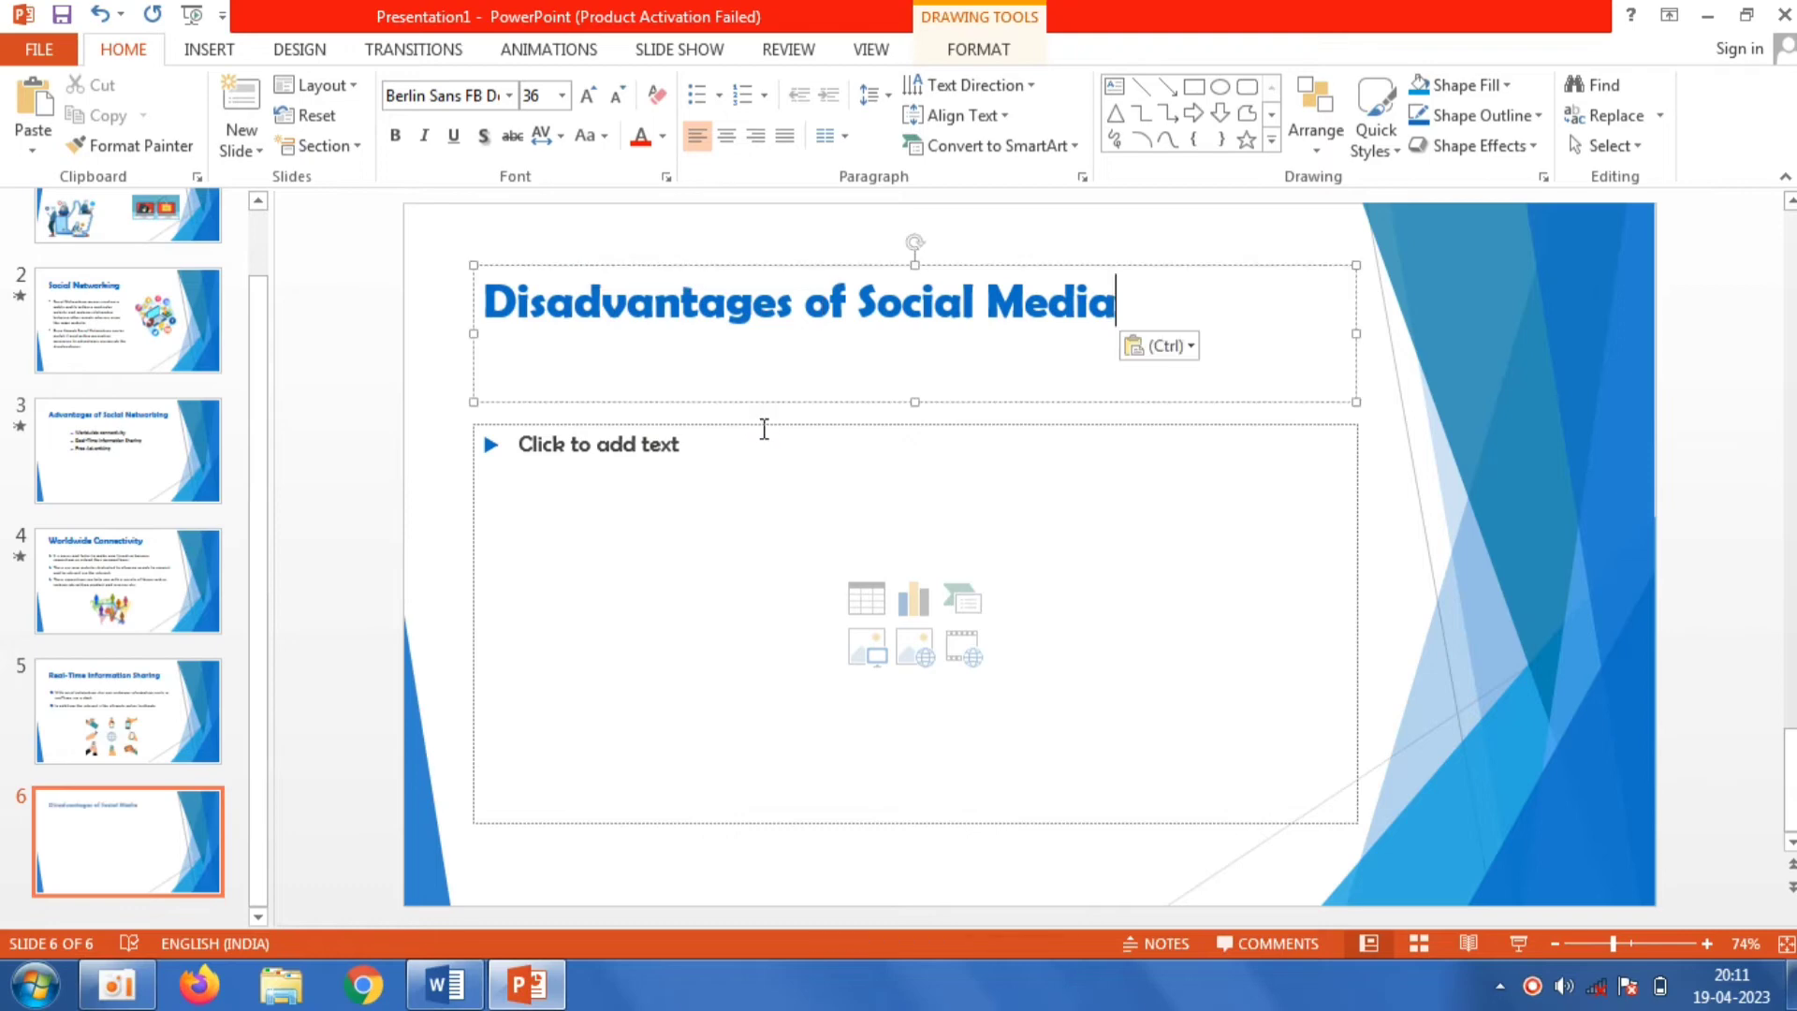
Step: Enlarge the slide 6 title text to 44 pt
{"action": "left_click_drag", "start_coordinate": [1130, 300], "coordinate": [482, 309]}
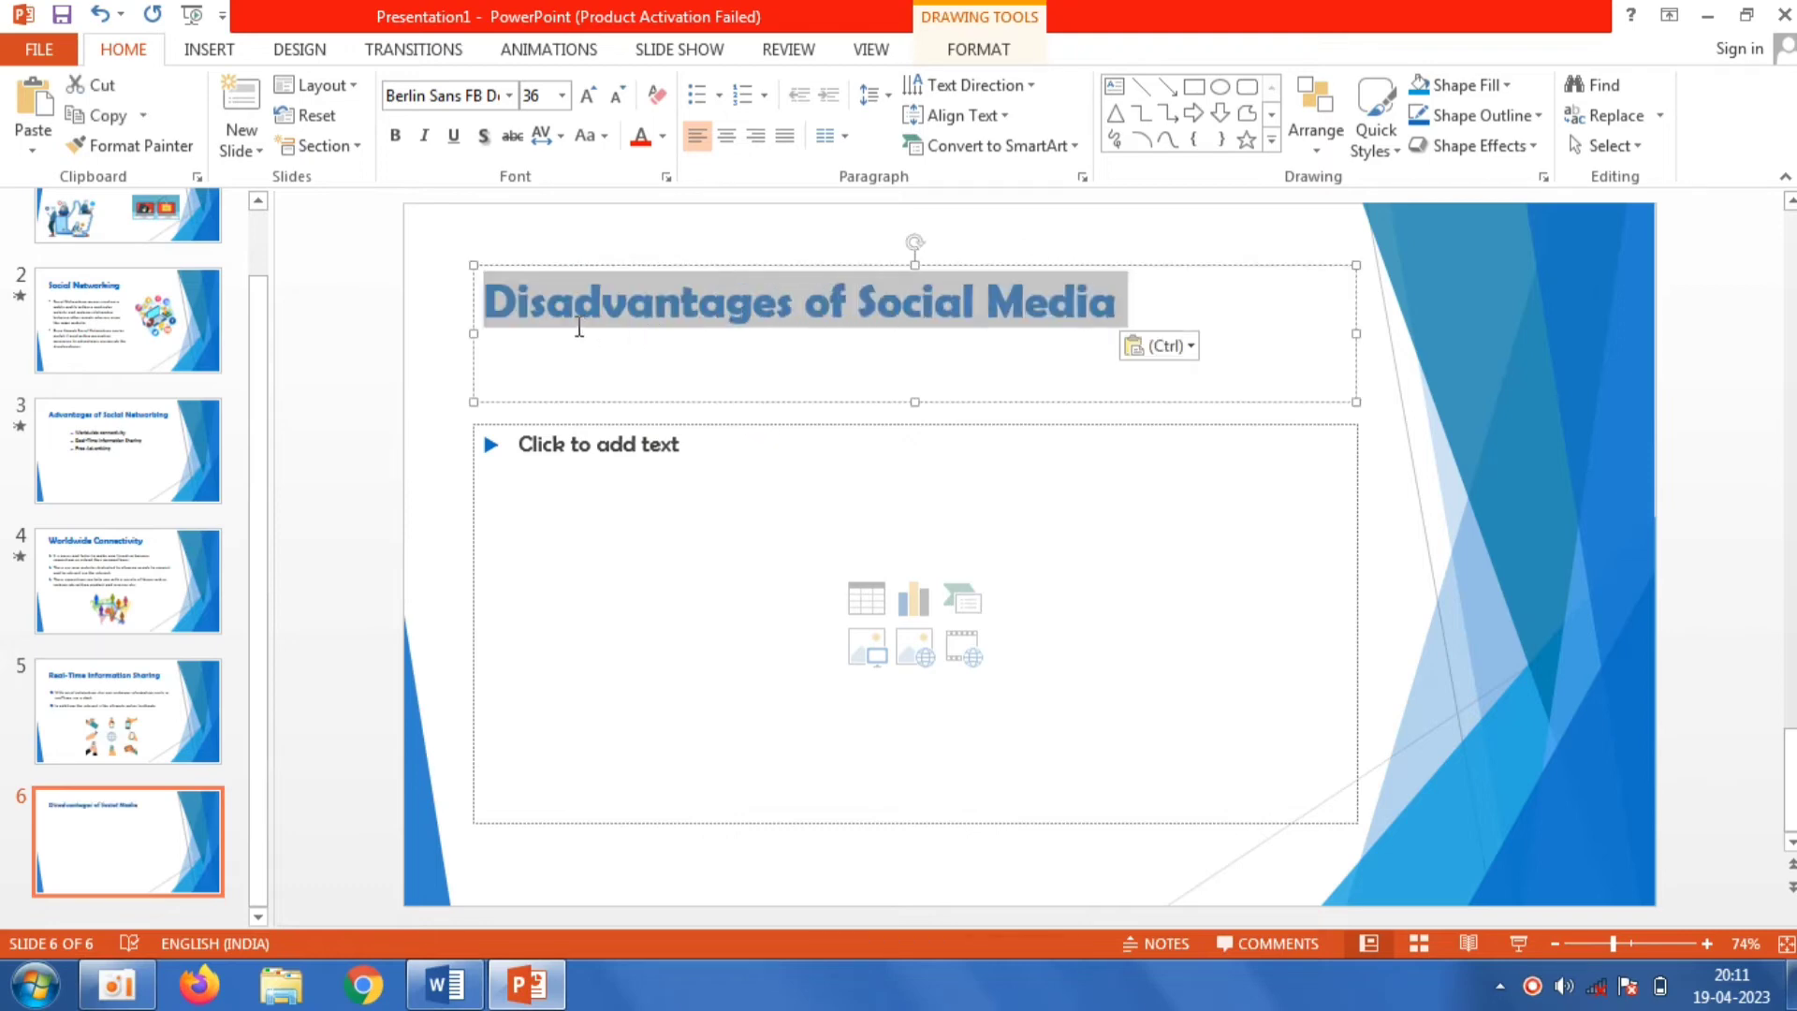
{"action": "left_click", "coordinate": [561, 95]}
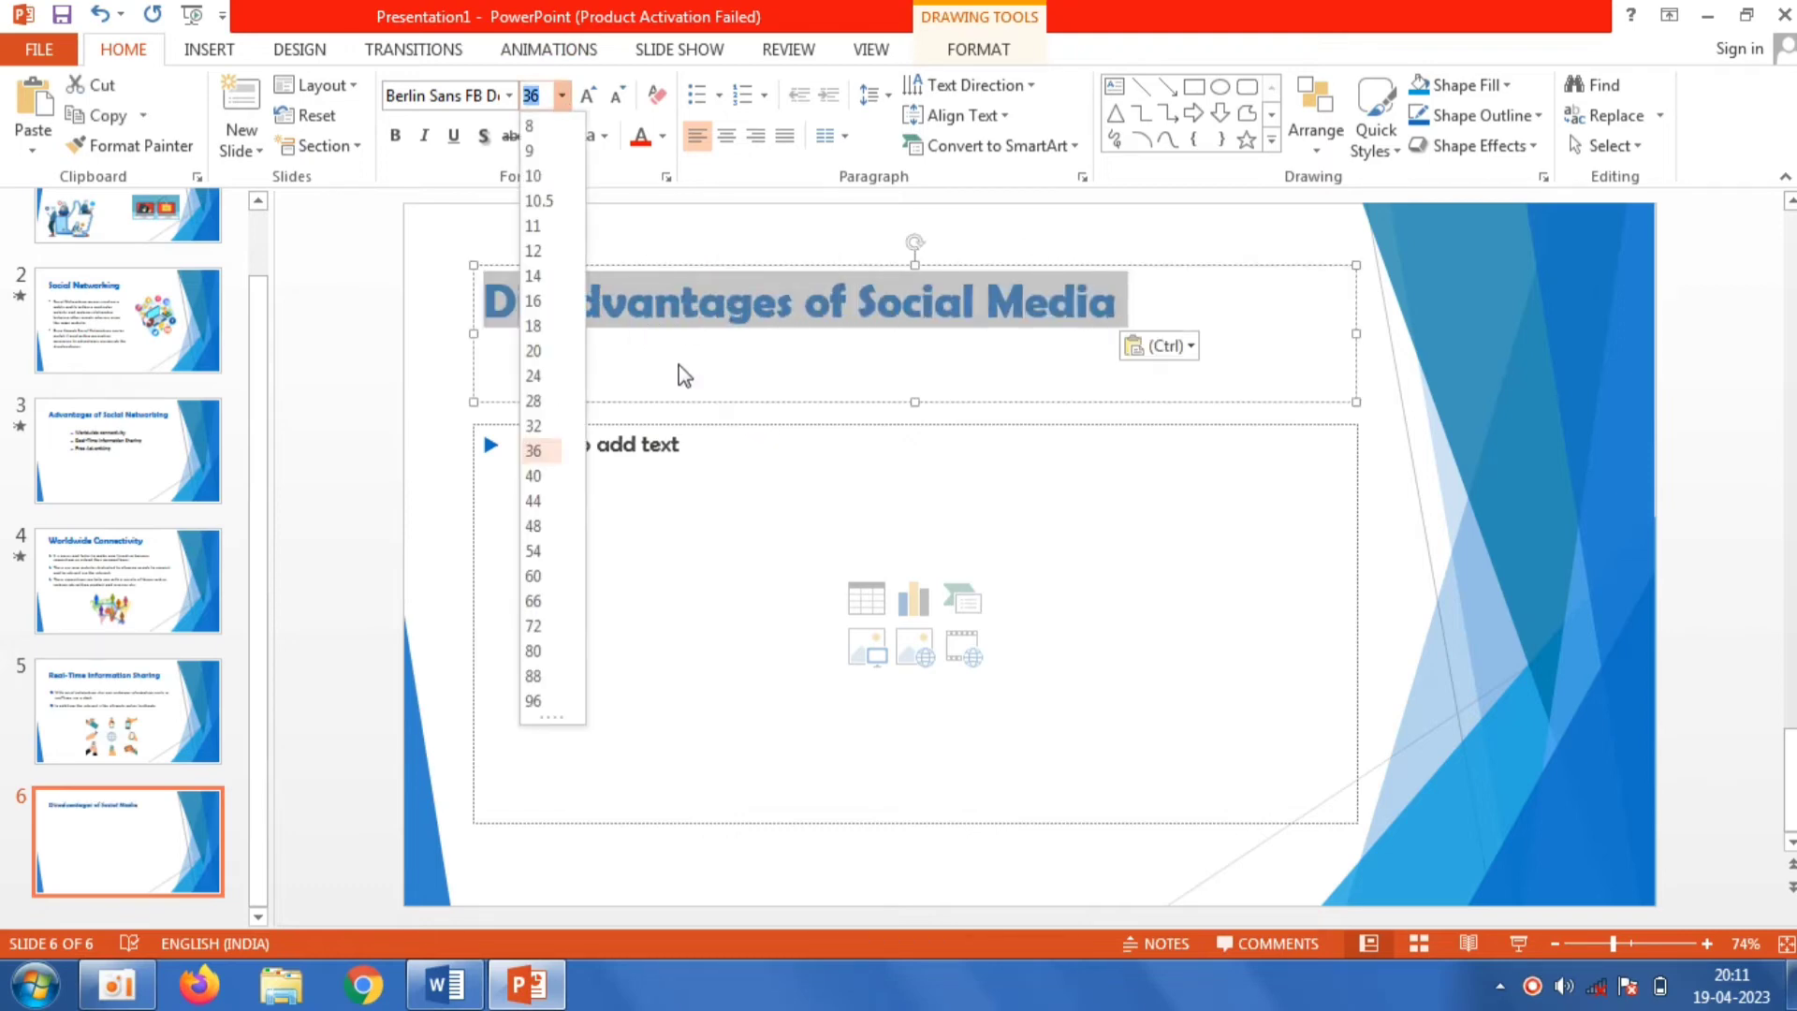
{"action": "left_click", "coordinate": [559, 505]}
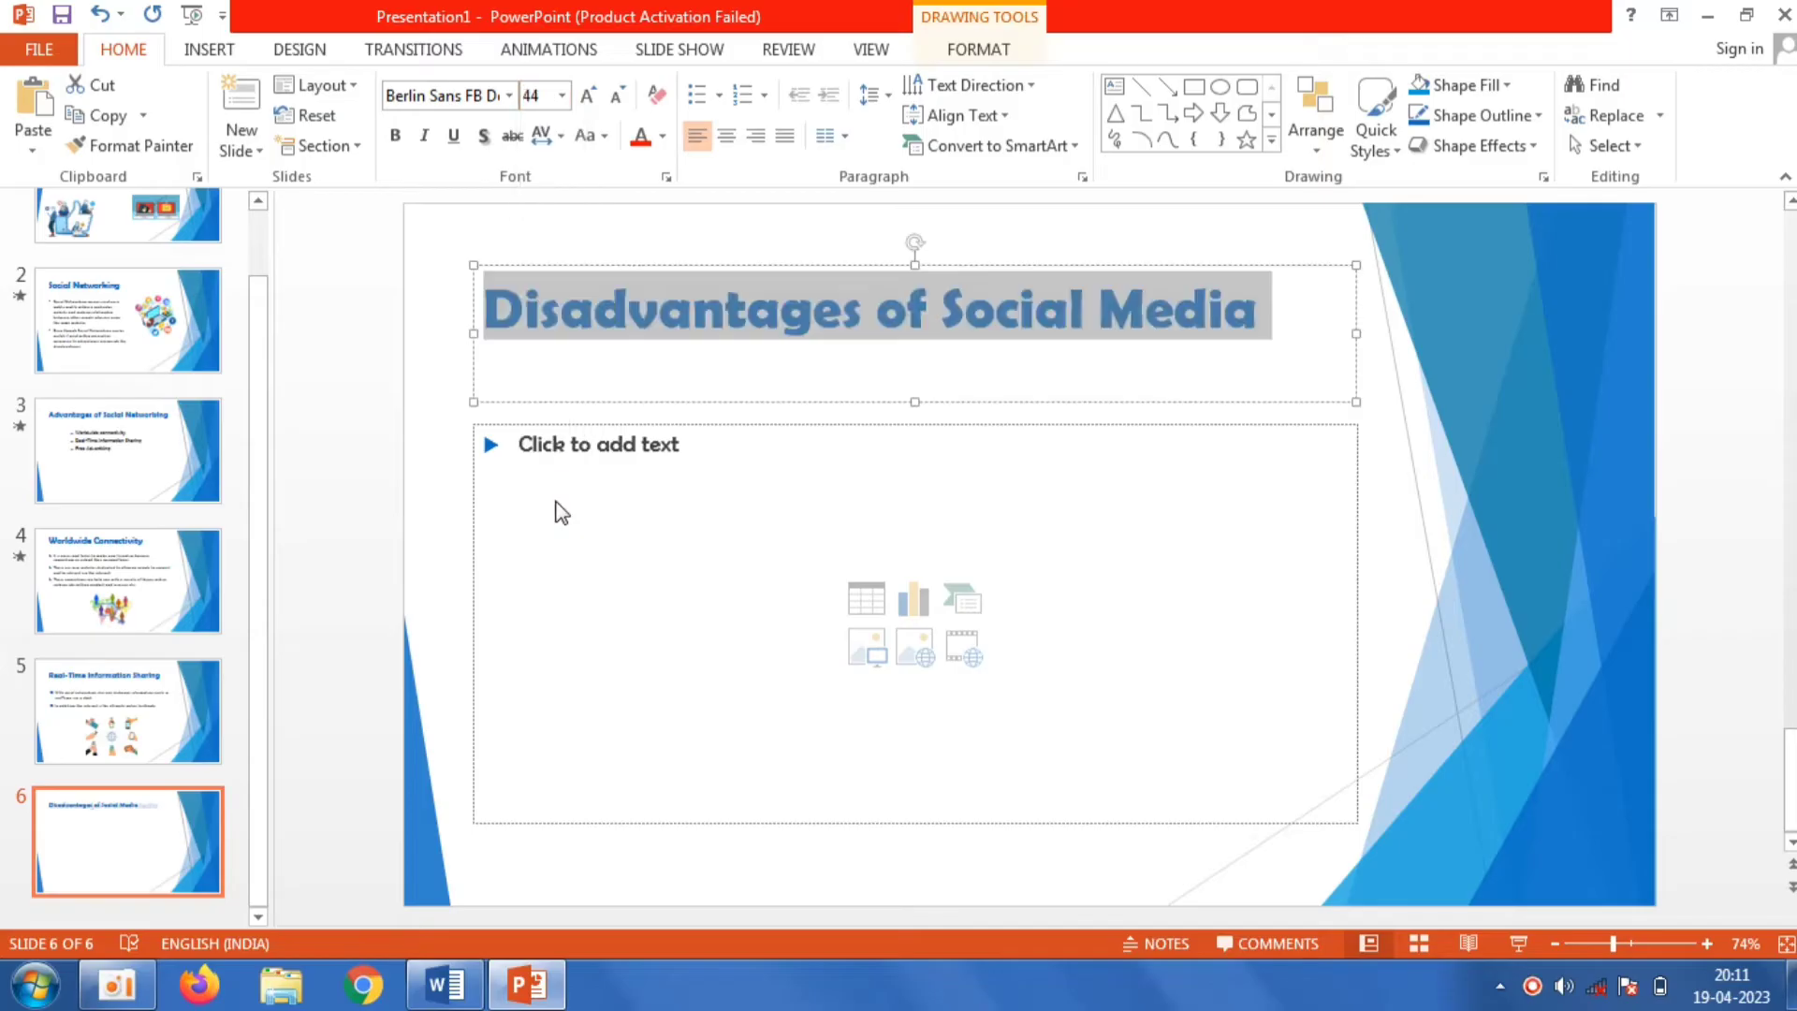
{"action": "left_click", "coordinate": [558, 506]}
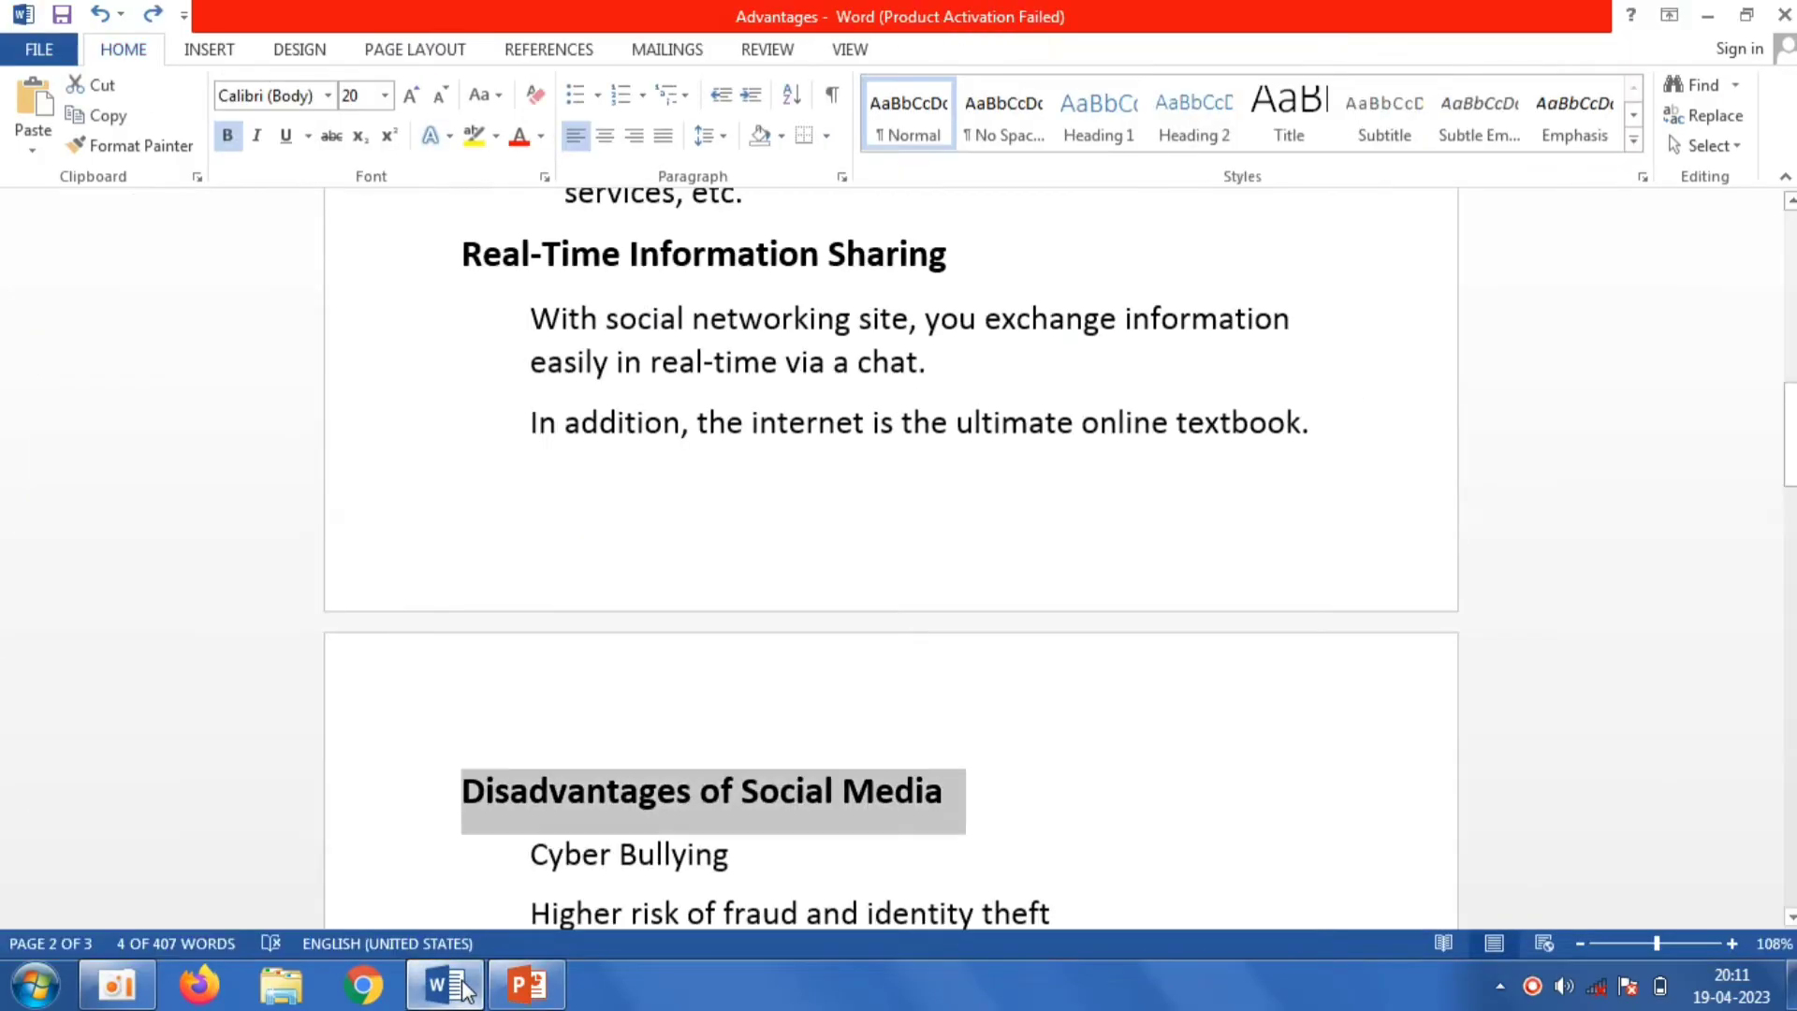
Step: Copy the four Word lines from 'Cyber Bullying' to 'Other disadvantages'
{"action": "left_click", "coordinate": [445, 984]}
{"action": "left_click_drag", "start_coordinate": [1789, 411], "coordinate": [1790, 489]}
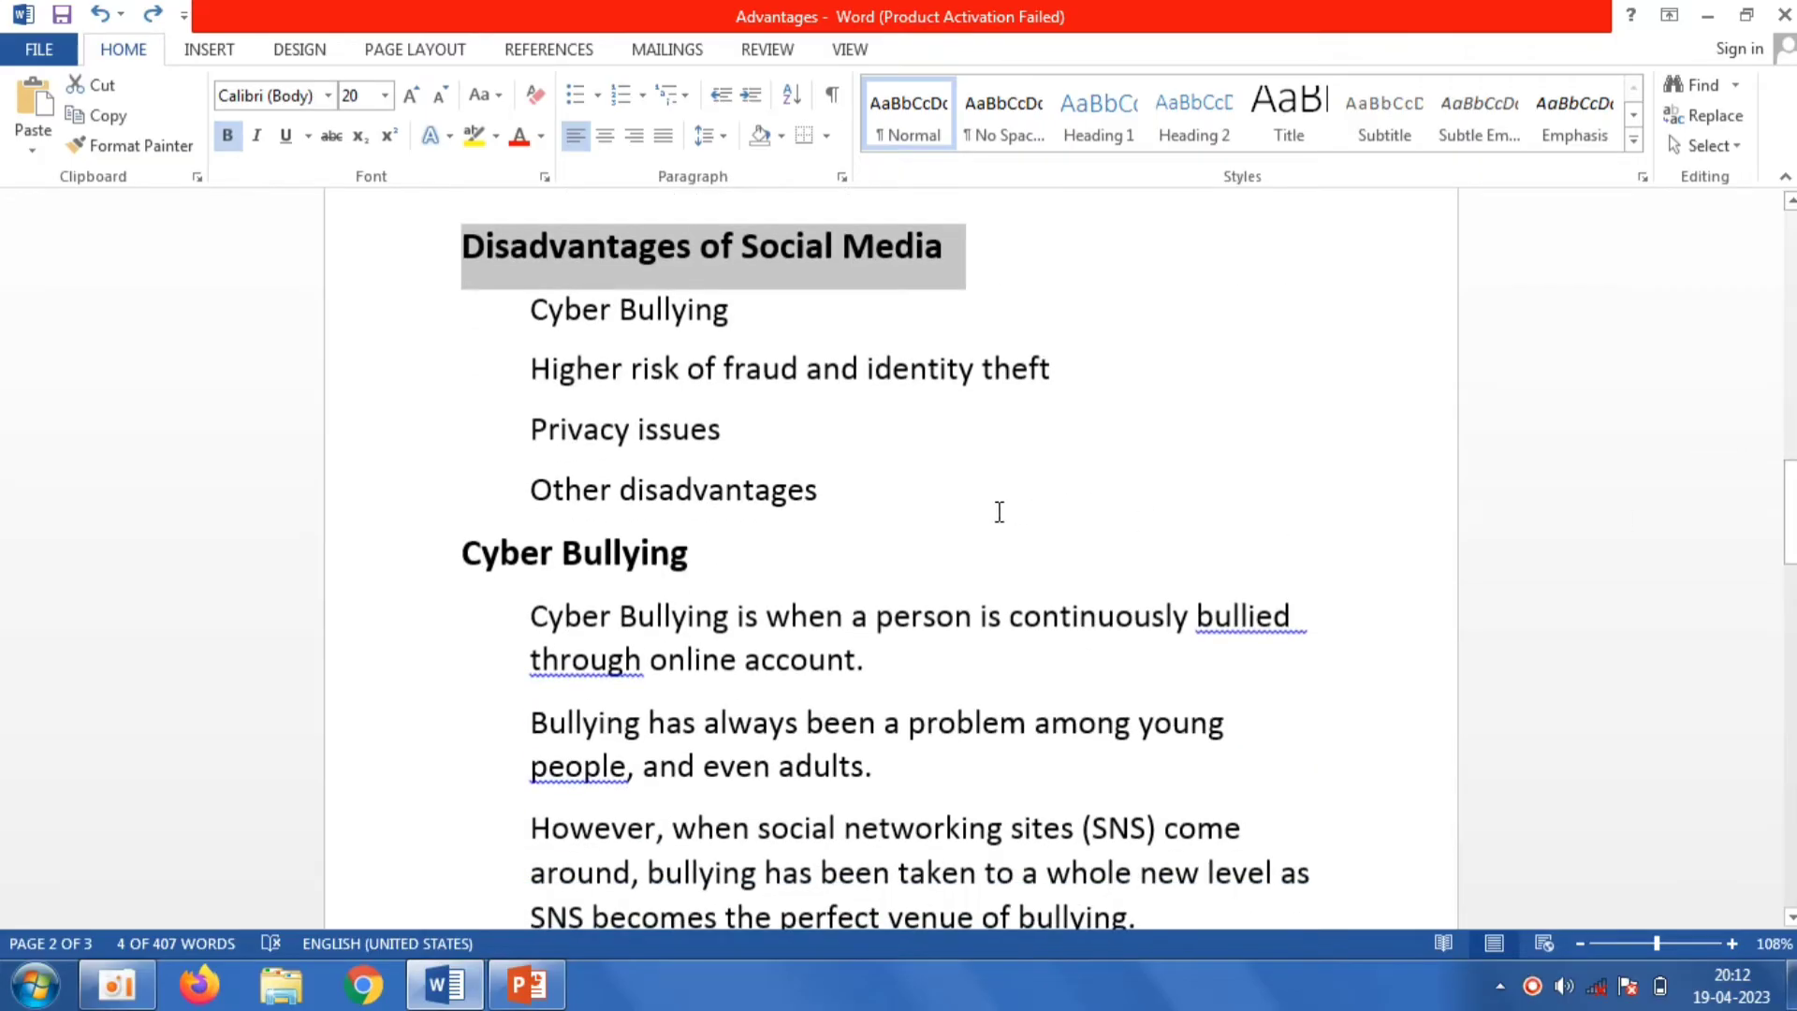
{"action": "left_click_drag", "start_coordinate": [900, 494], "coordinate": [510, 298]}
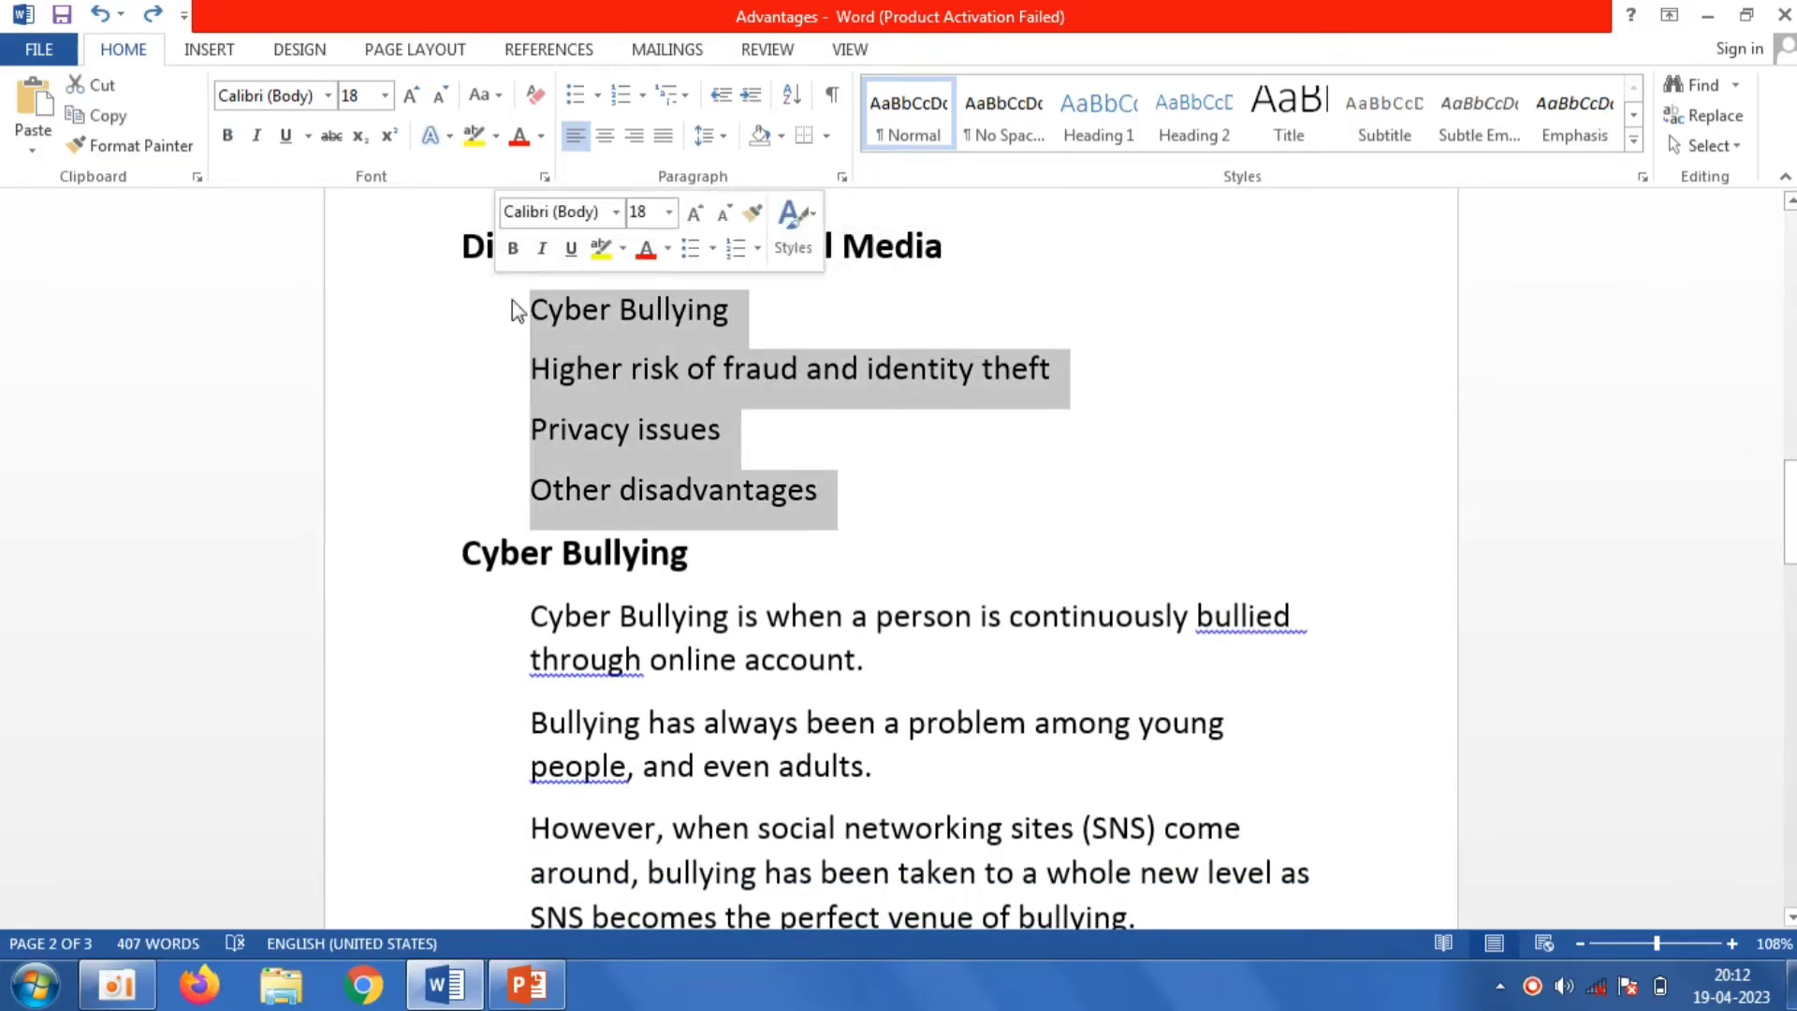
{"action": "right_click", "coordinate": [613, 365]}
{"action": "left_click", "coordinate": [664, 403]}
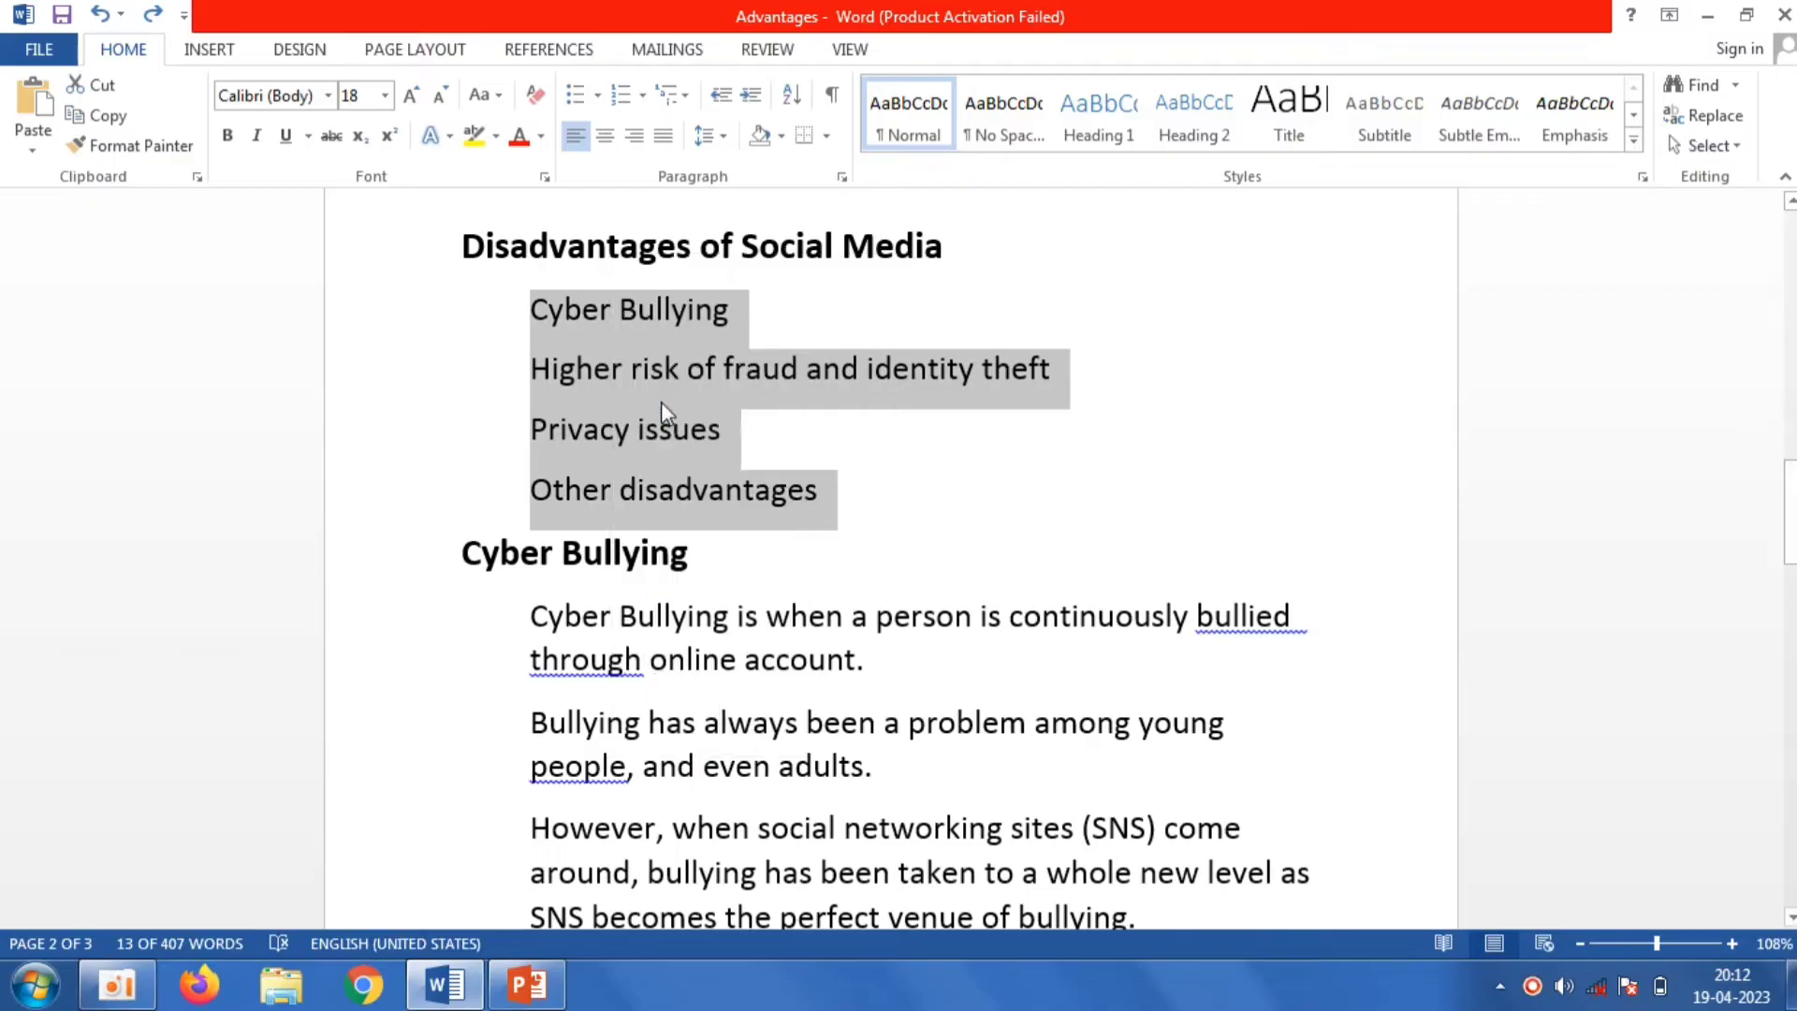
Step: Paste the four lines into slide 6's content as 28 pt diamond bullets
{"action": "left_click", "coordinate": [518, 978]}
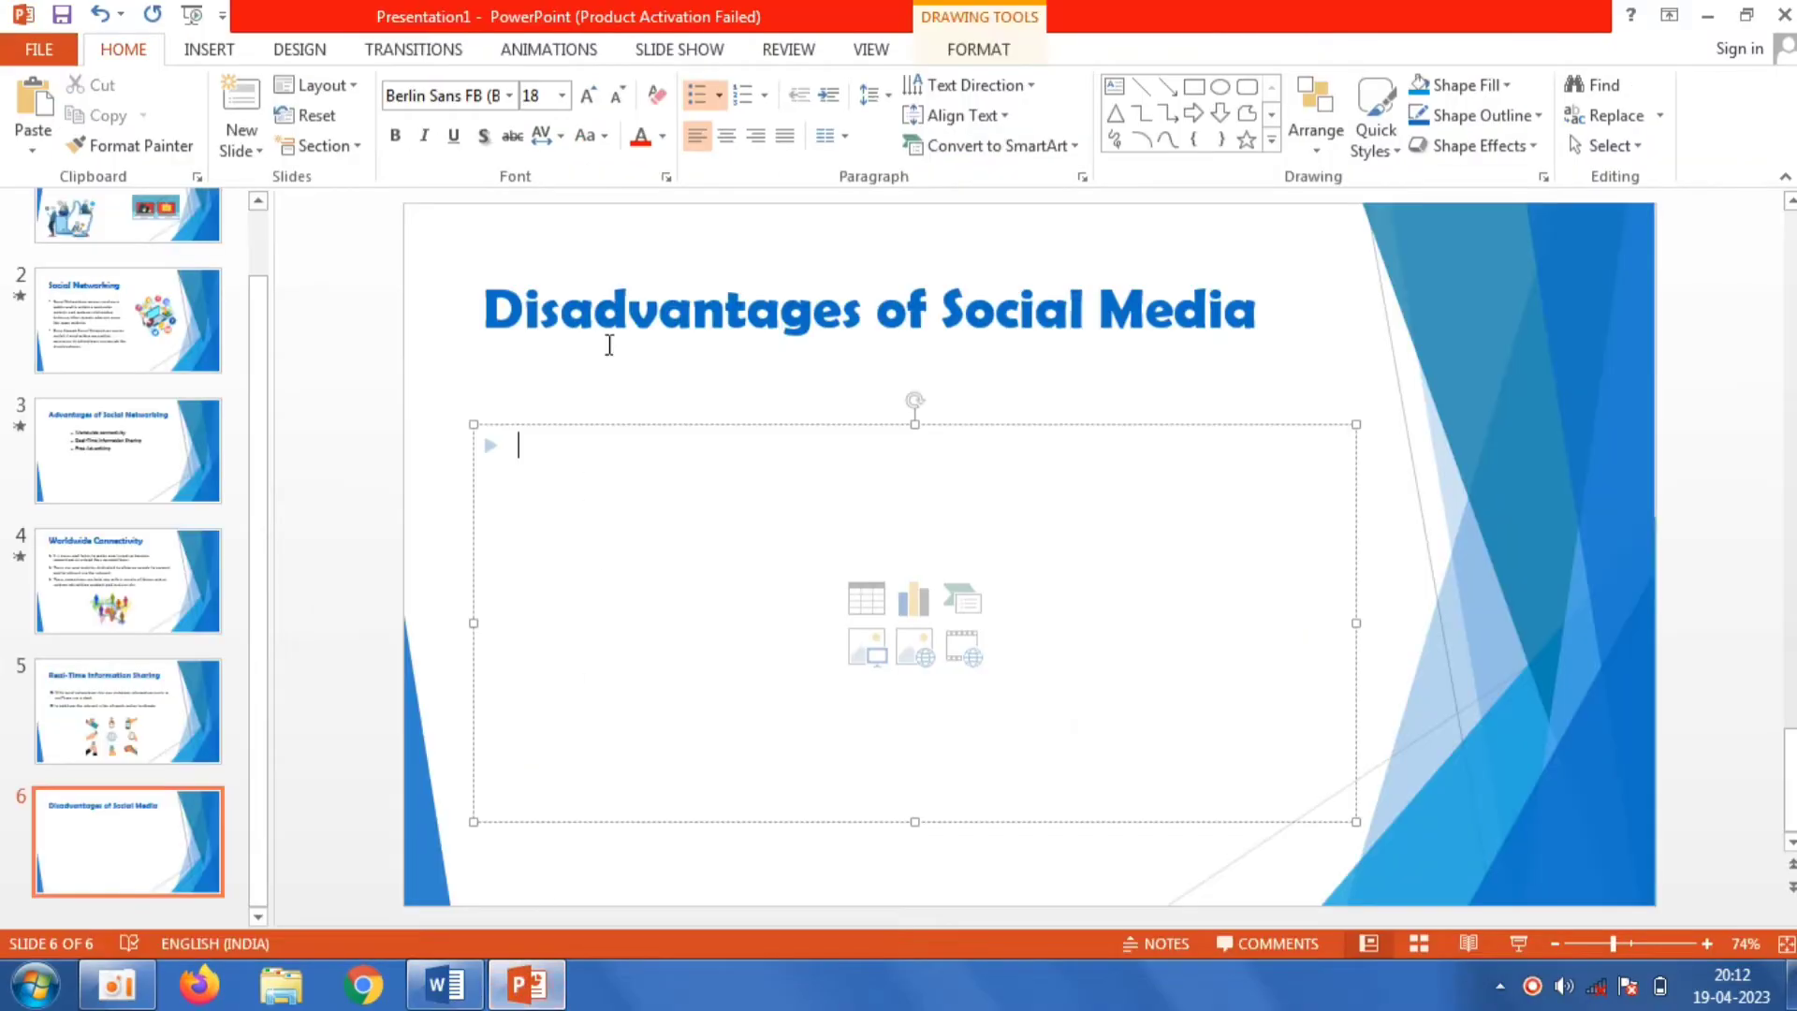
{"action": "left_click", "coordinate": [720, 93]}
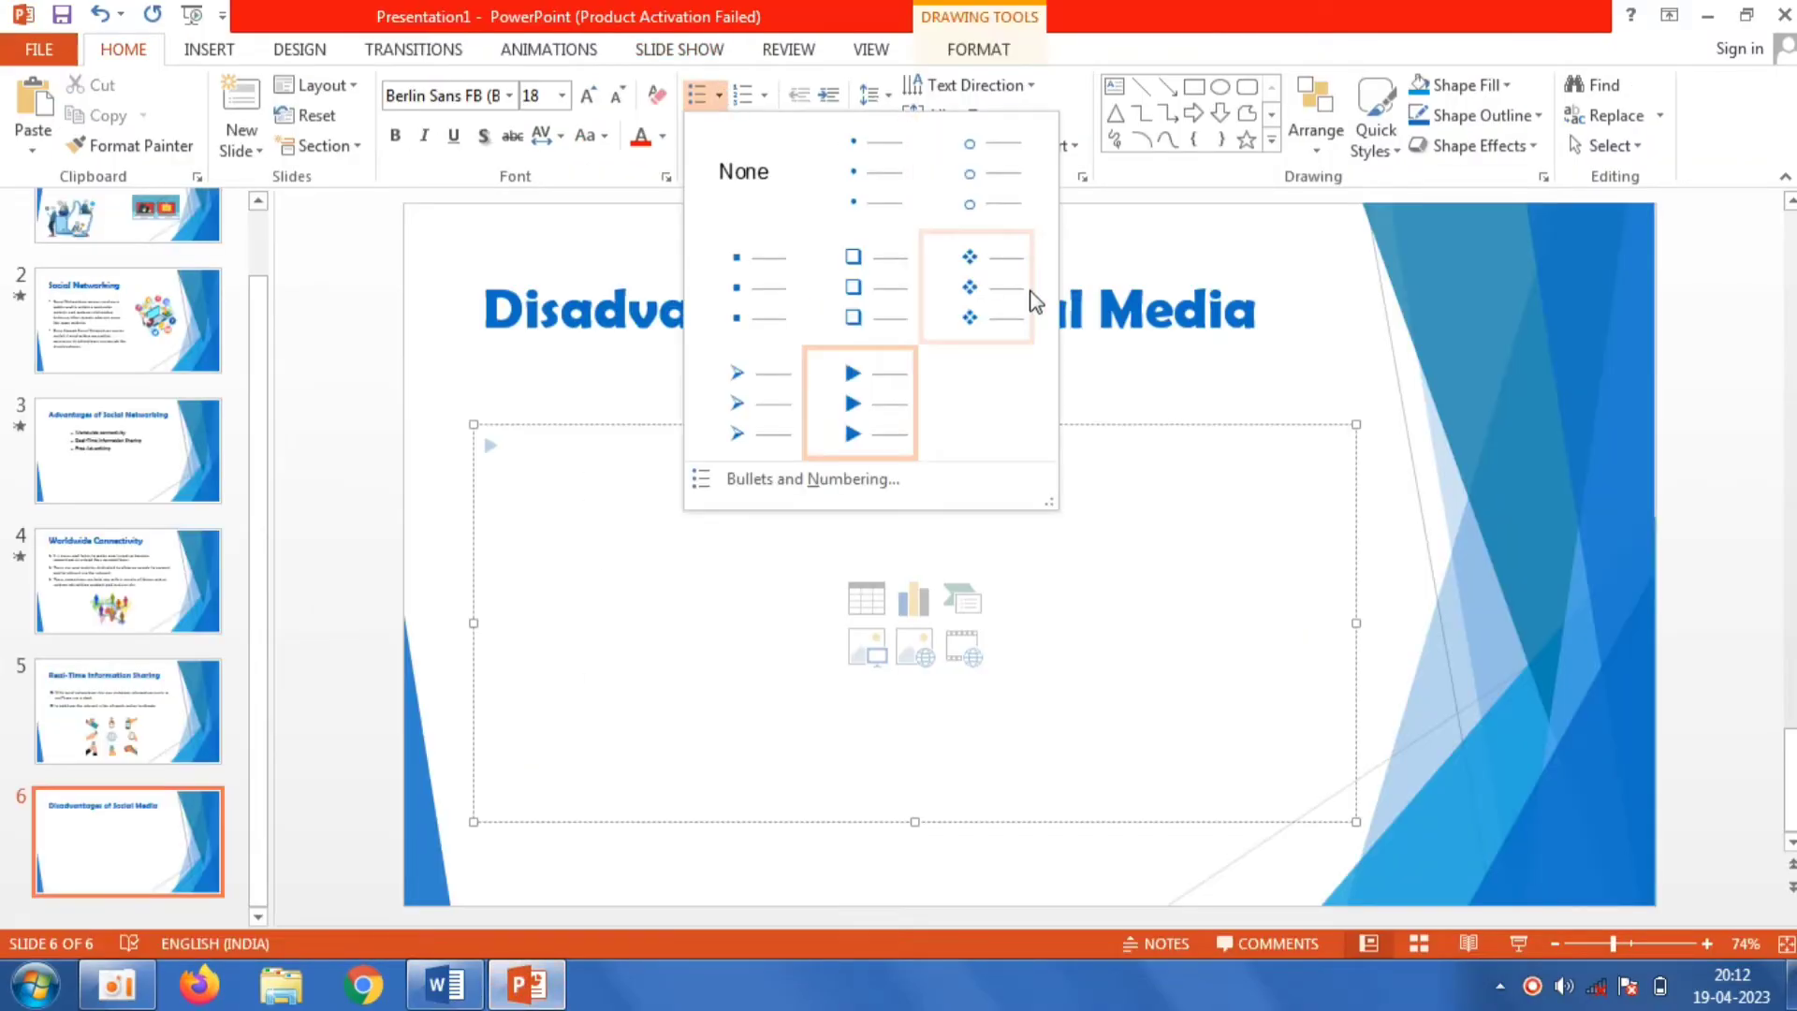
{"action": "left_click", "coordinate": [979, 292]}
{"action": "right_click", "coordinate": [603, 446]}
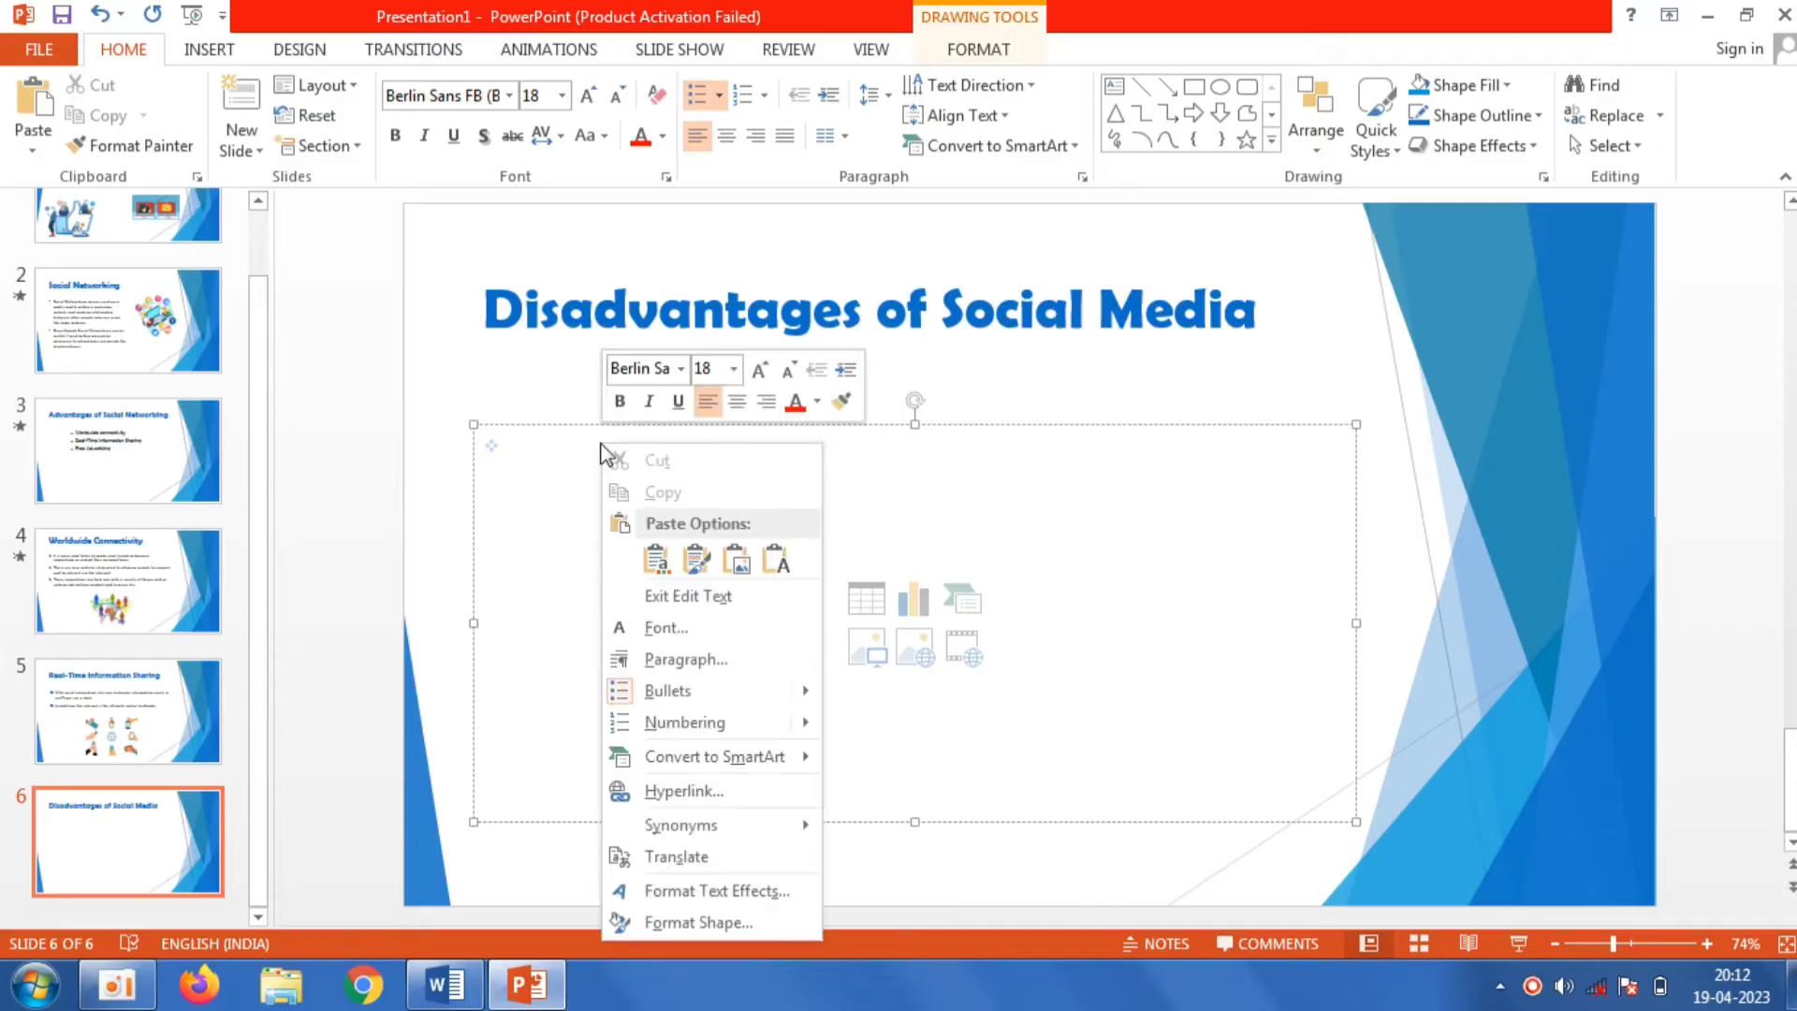
{"action": "left_click", "coordinate": [773, 560]}
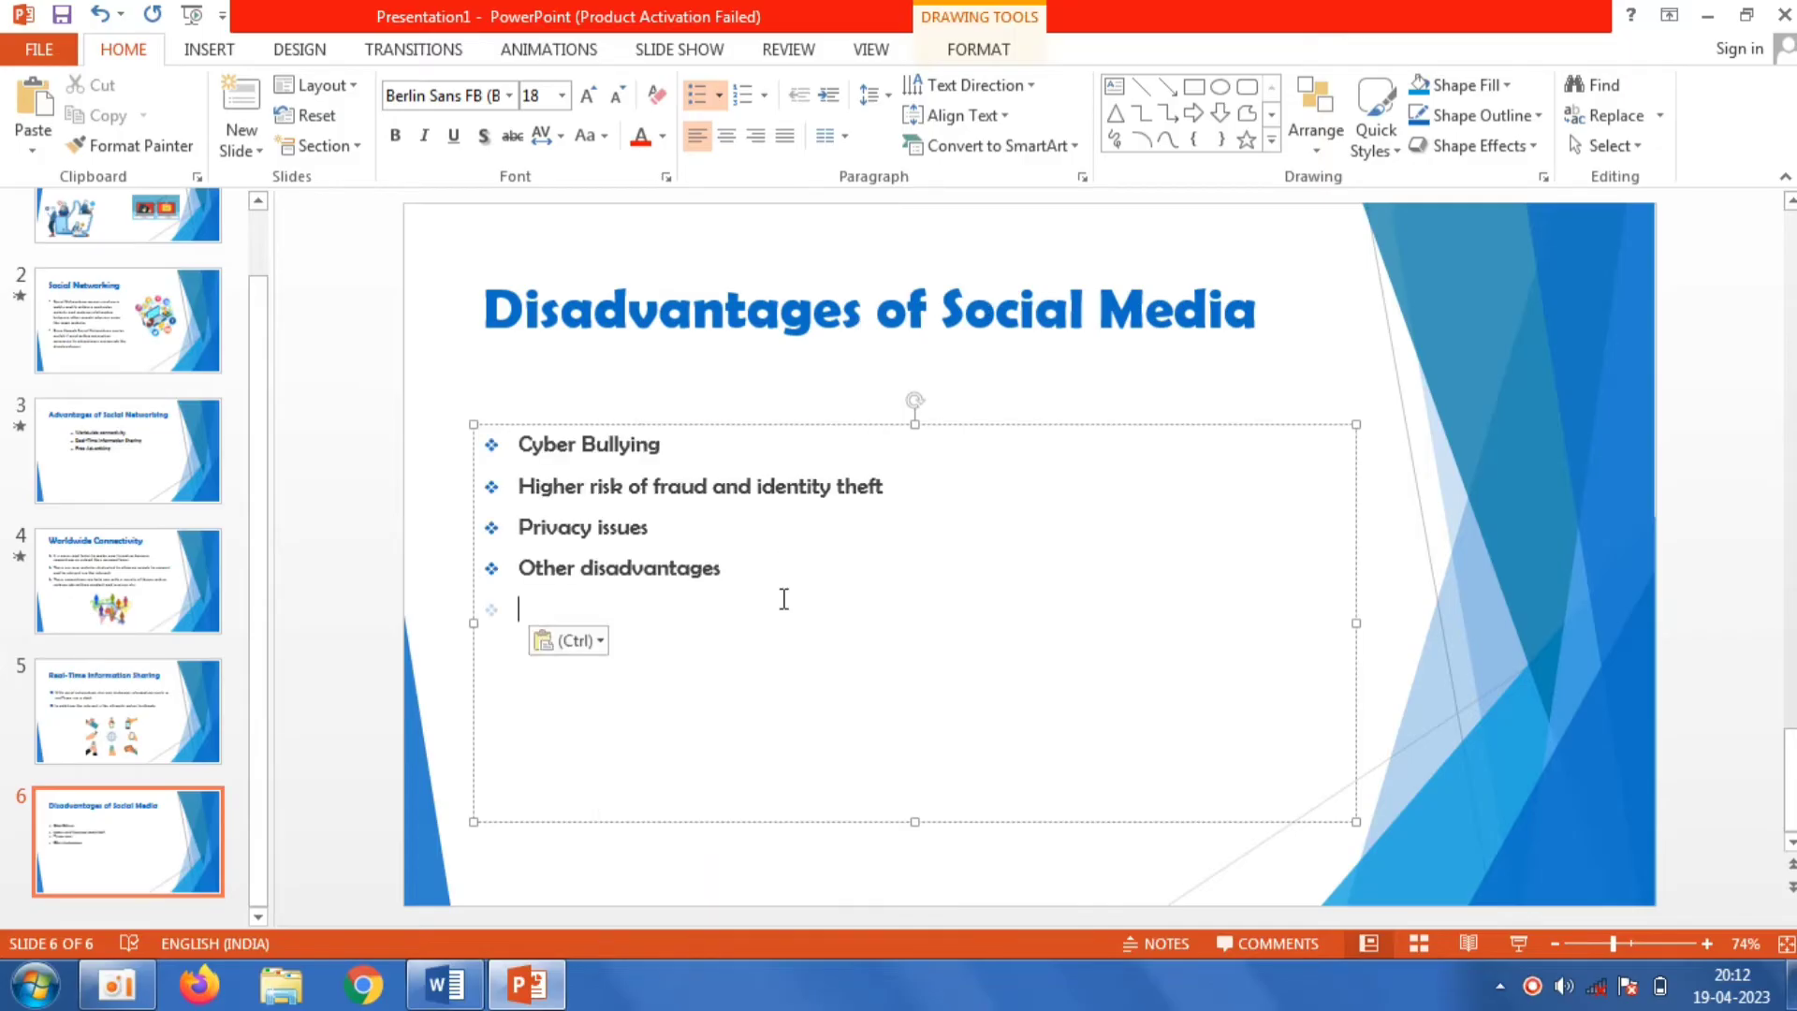
{"action": "left_click_drag", "start_coordinate": [753, 574], "coordinate": [471, 426]}
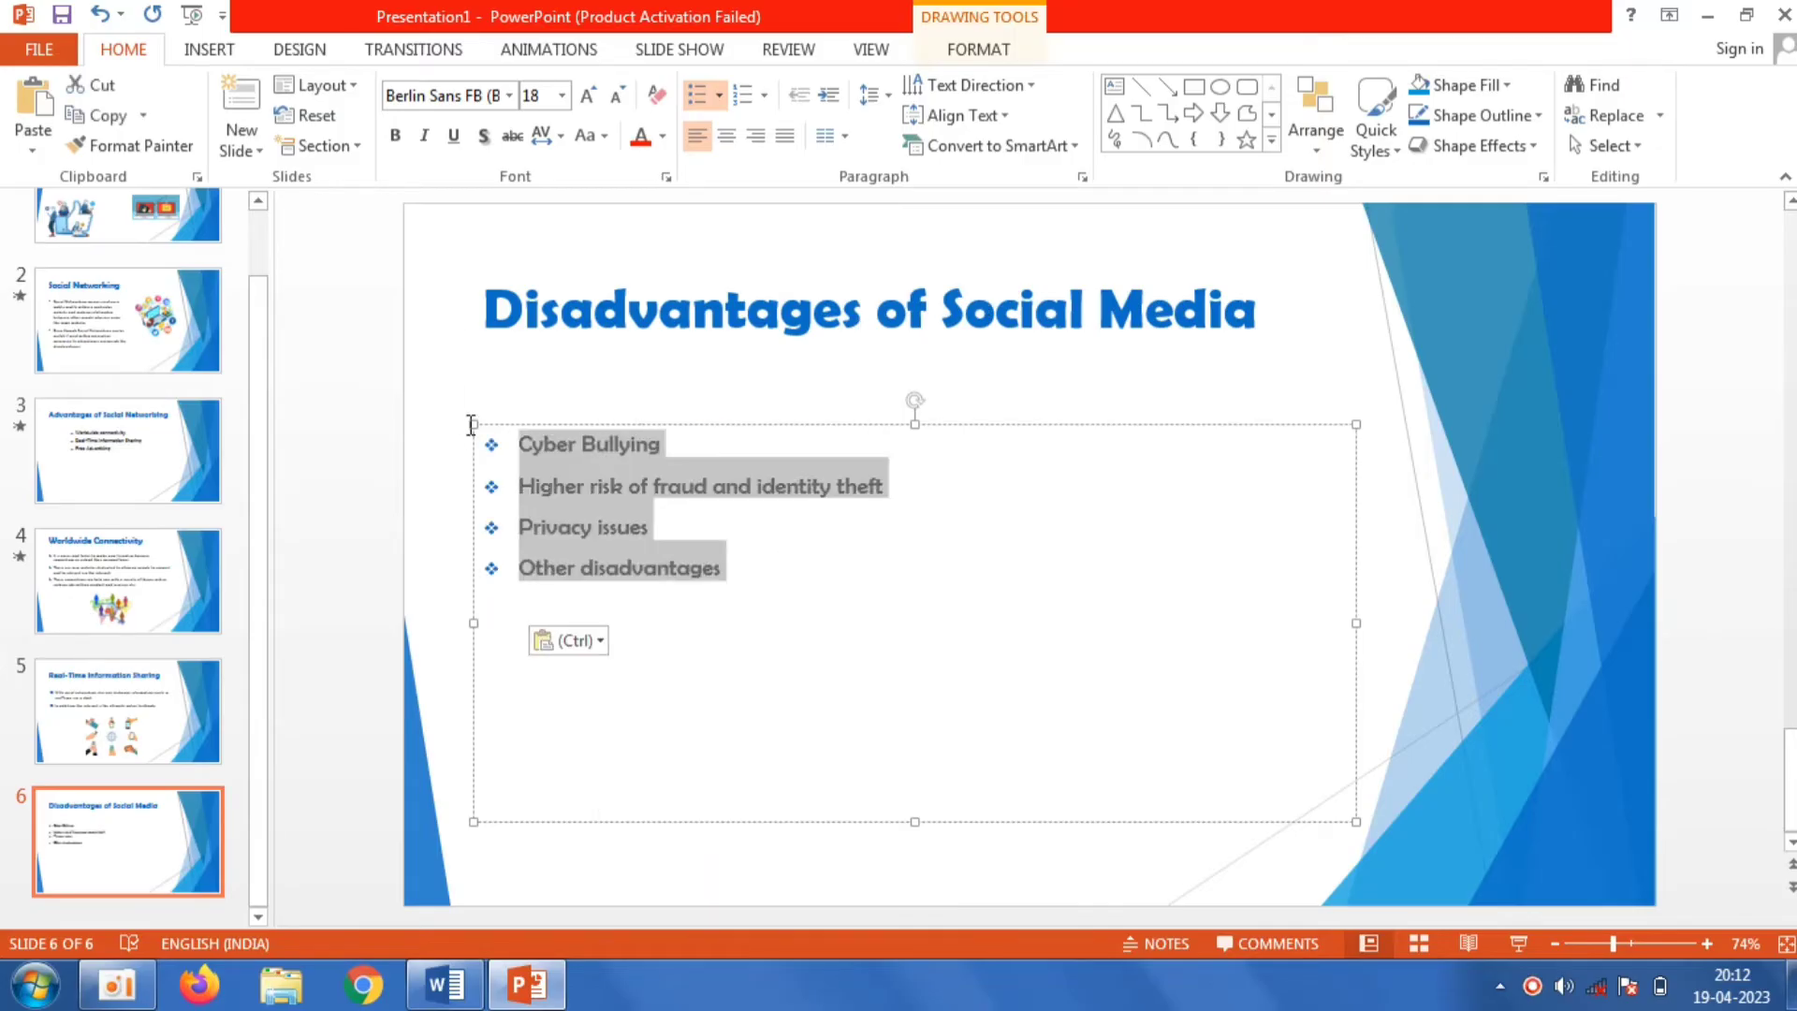
{"action": "left_click", "coordinate": [563, 95]}
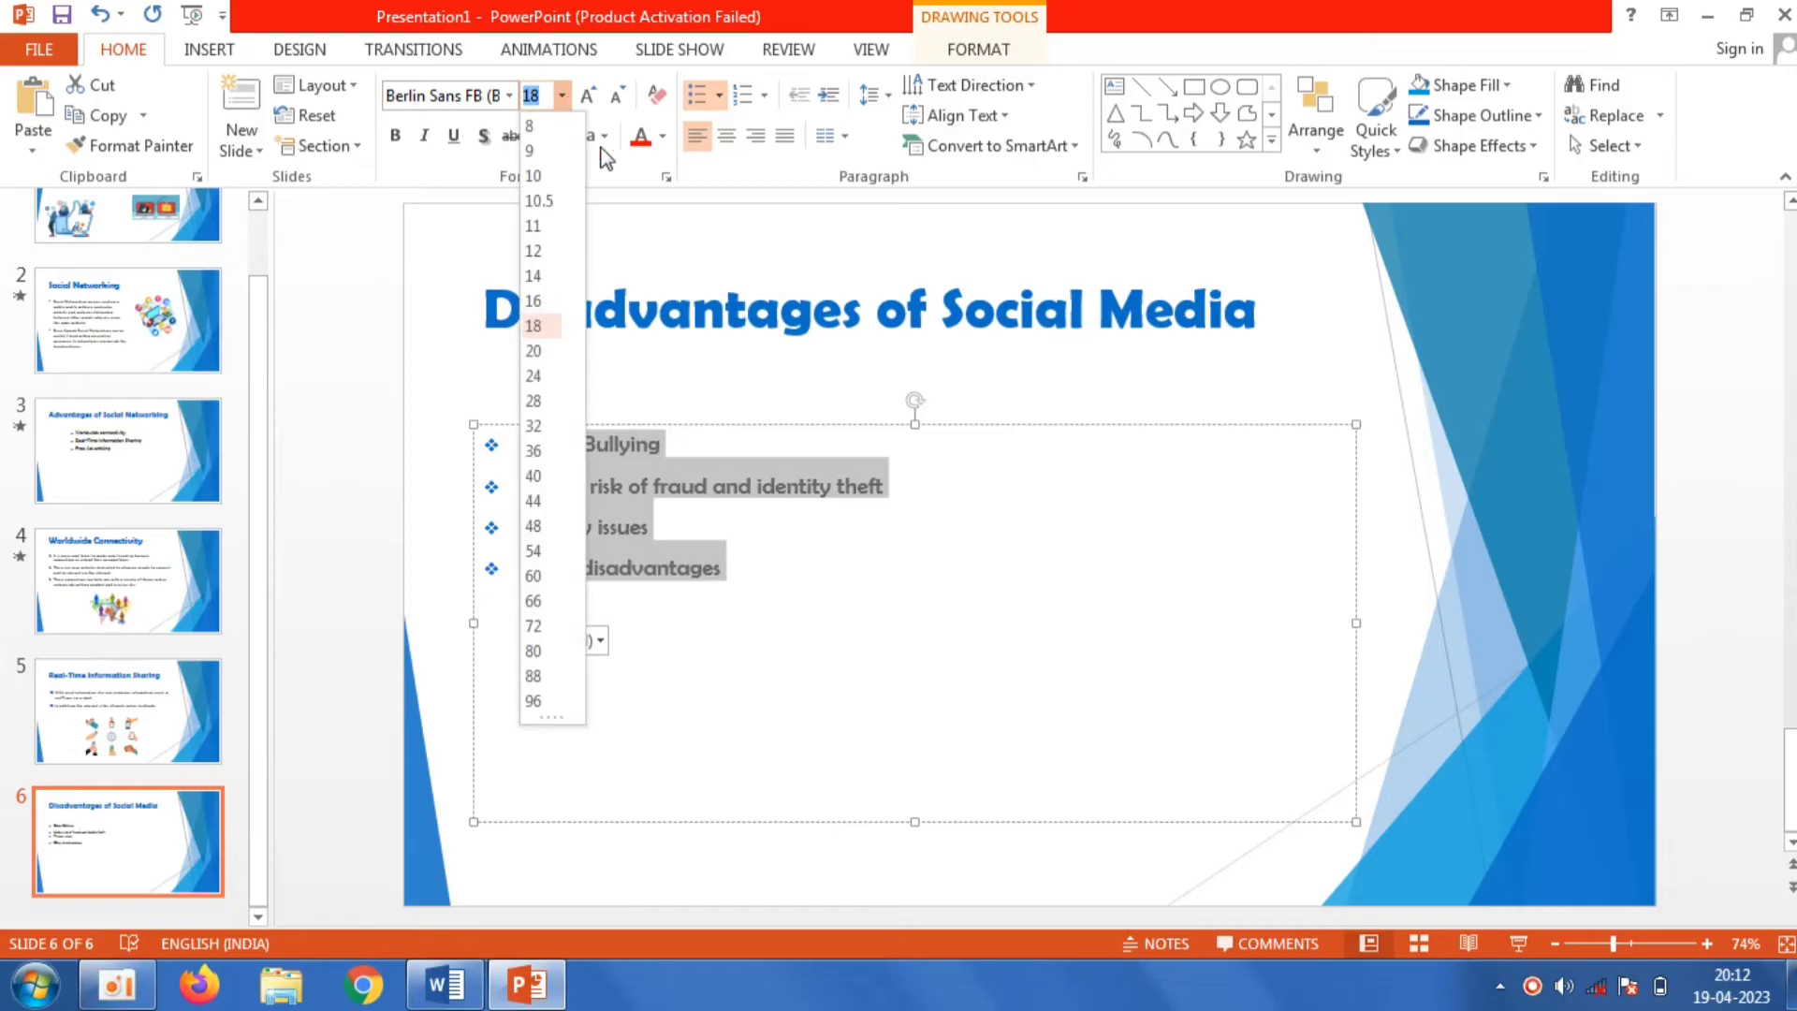
{"action": "left_click", "coordinate": [550, 397]}
Step: Narrow the bullet text box and shift it right and up beneath the title
{"action": "left_click_drag", "start_coordinate": [1359, 625], "coordinate": [1144, 621]}
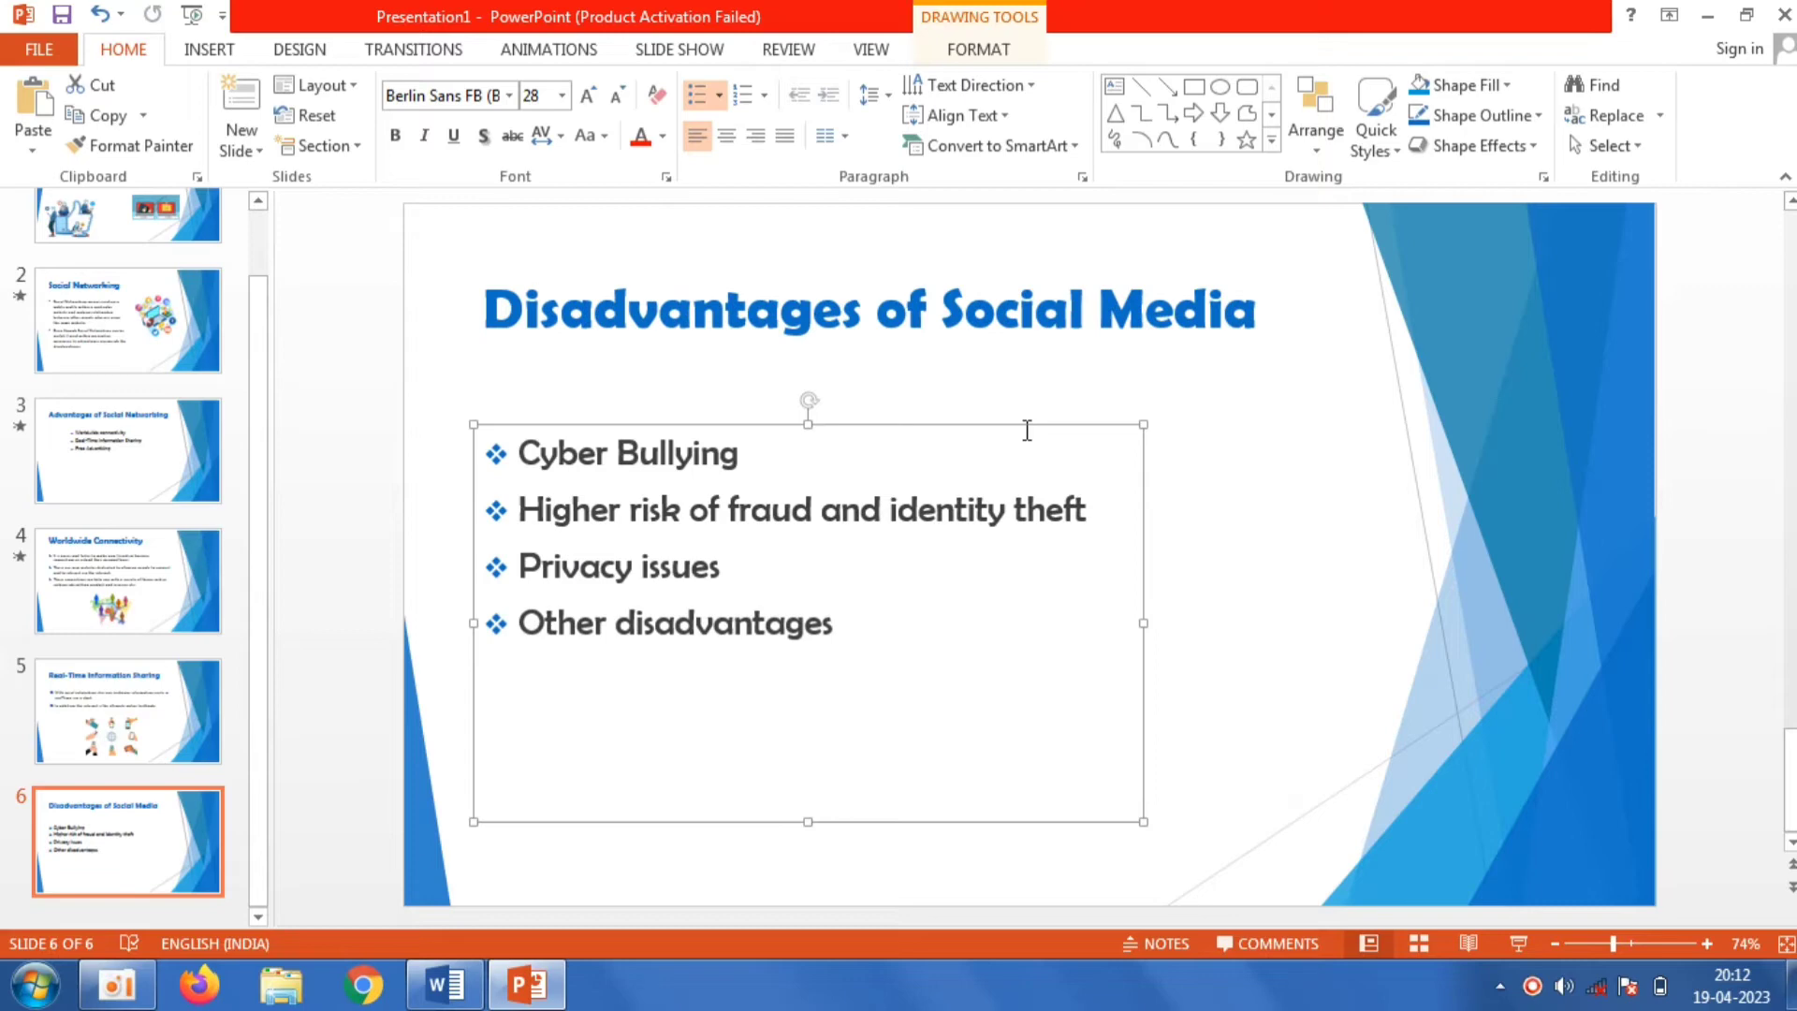
{"action": "left_click_drag", "start_coordinate": [1026, 424], "coordinate": [1119, 401]}
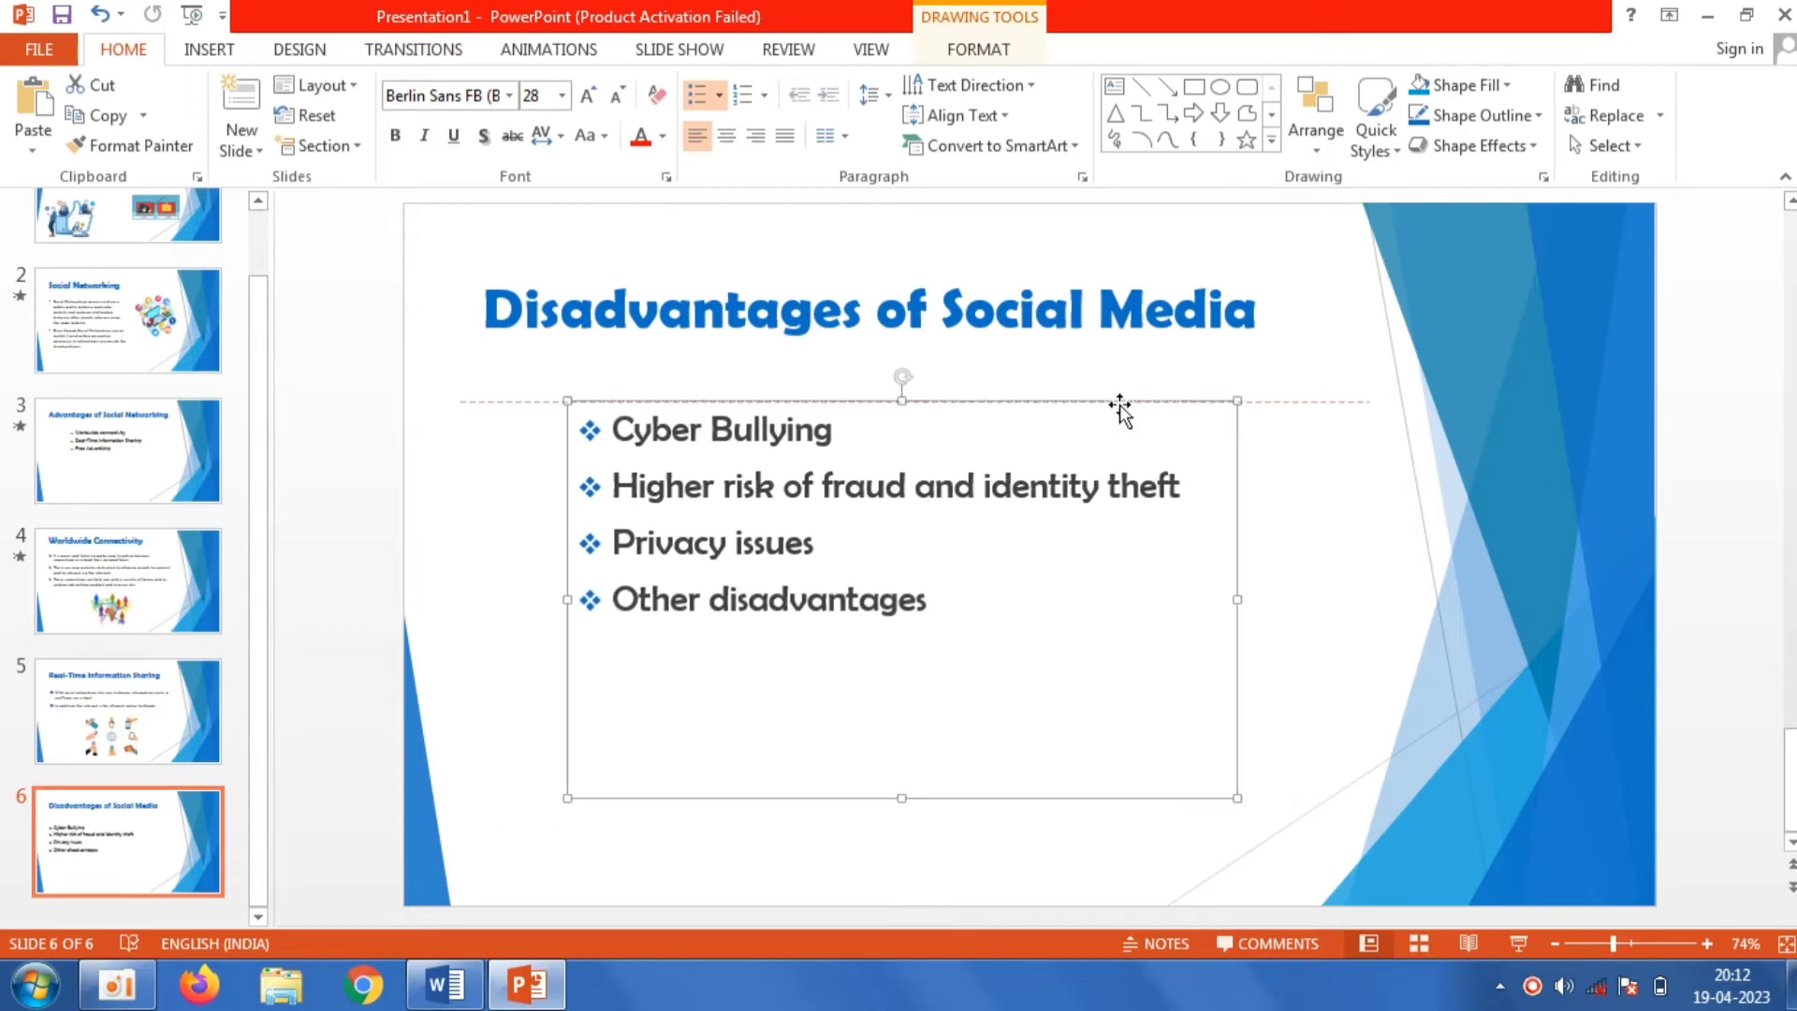
{"action": "left_click", "coordinate": [407, 390]}
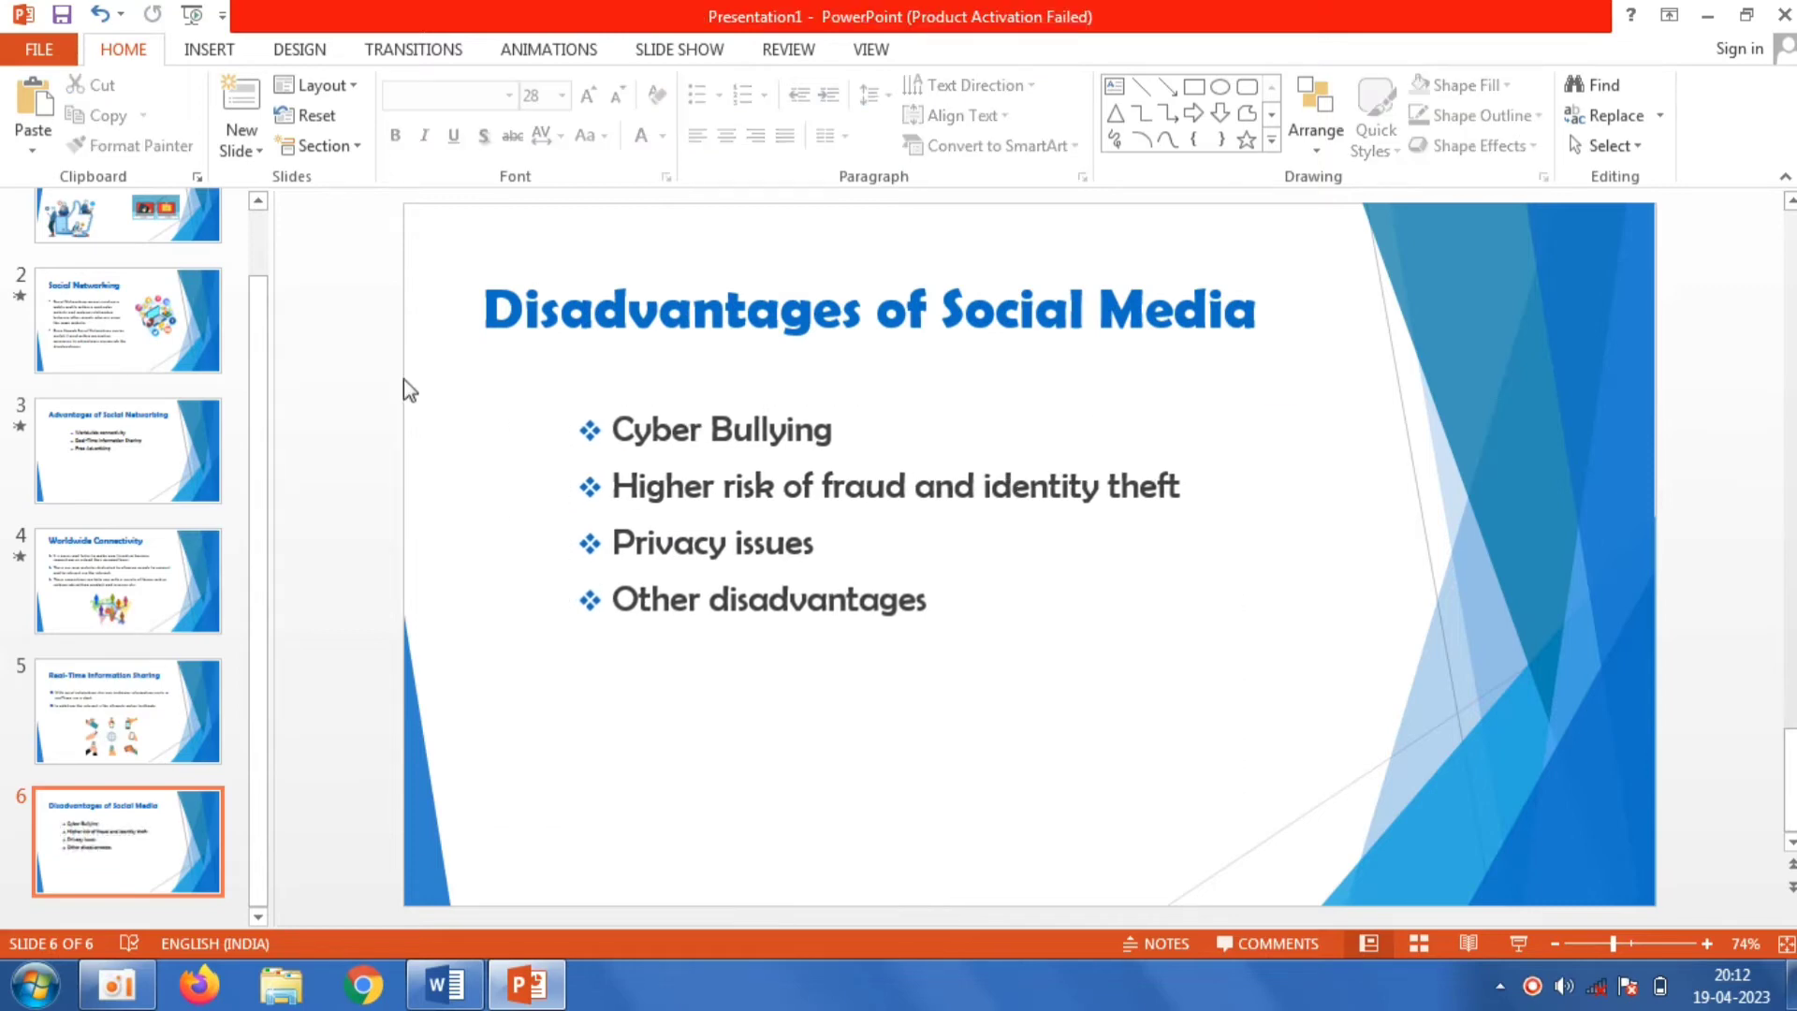
Step: Apply the Doors transition to slide 6
{"action": "left_click", "coordinate": [431, 47]}
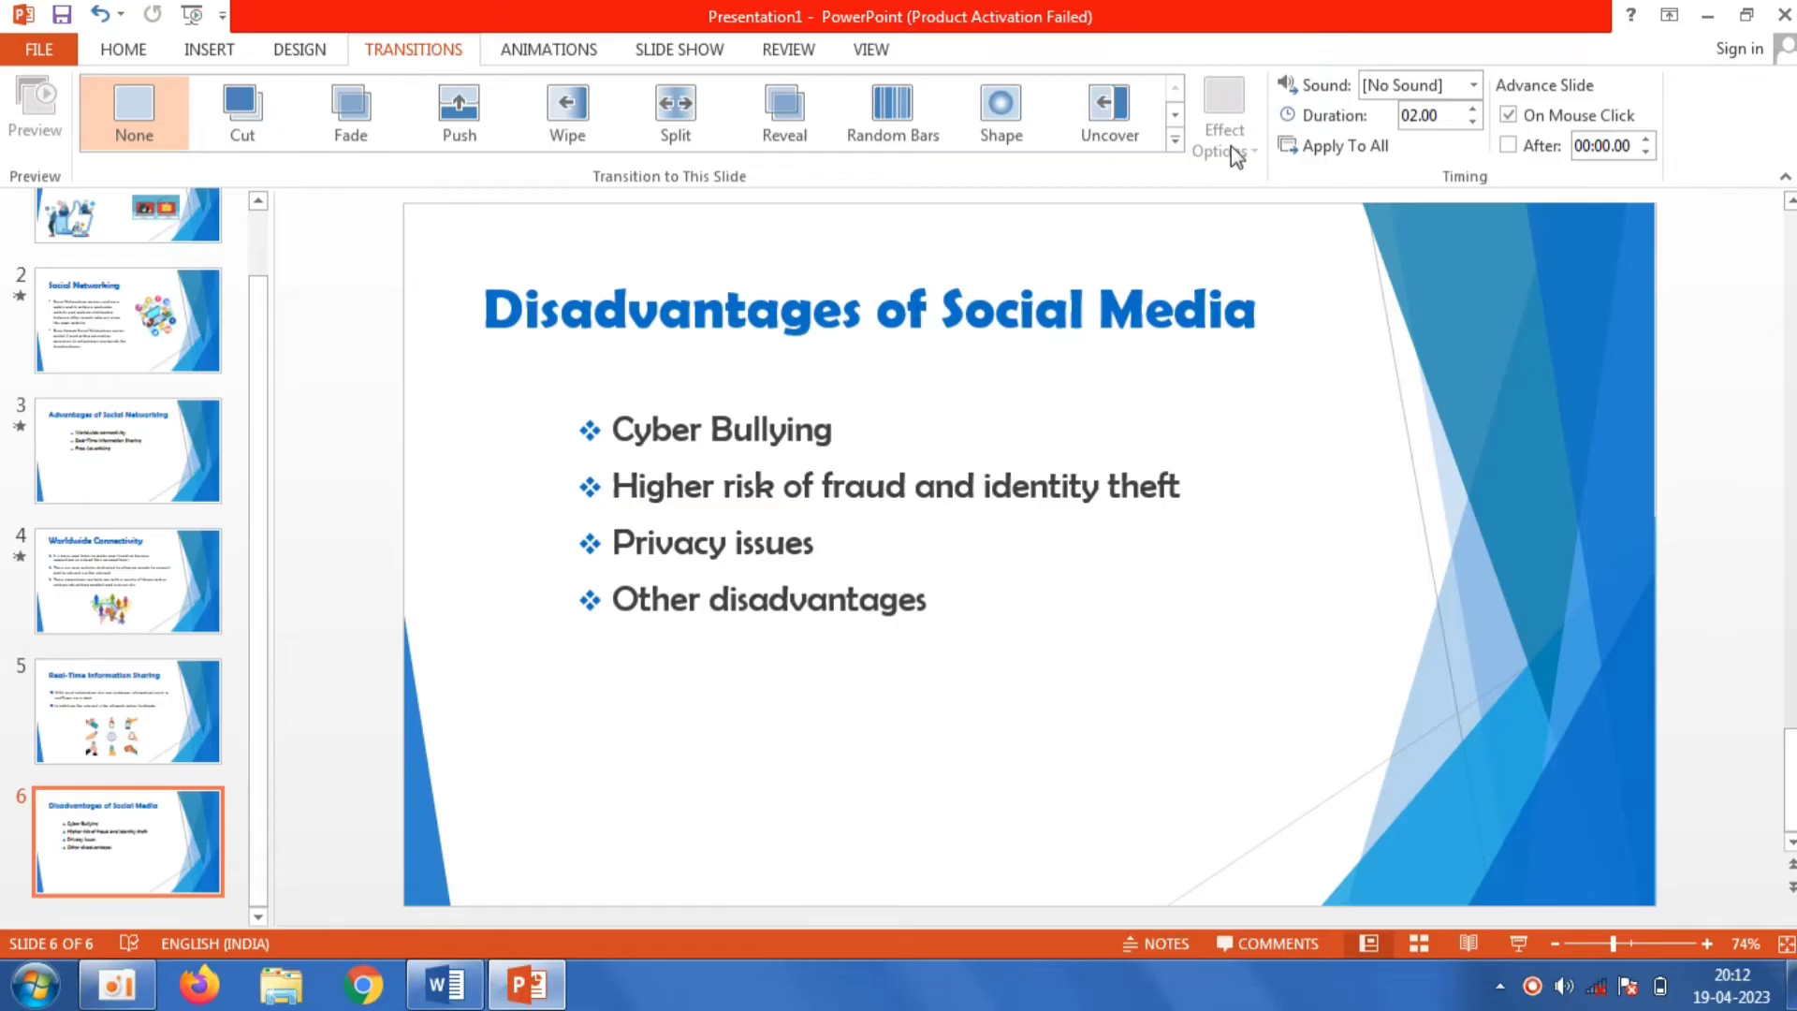
{"action": "left_click", "coordinate": [1174, 142]}
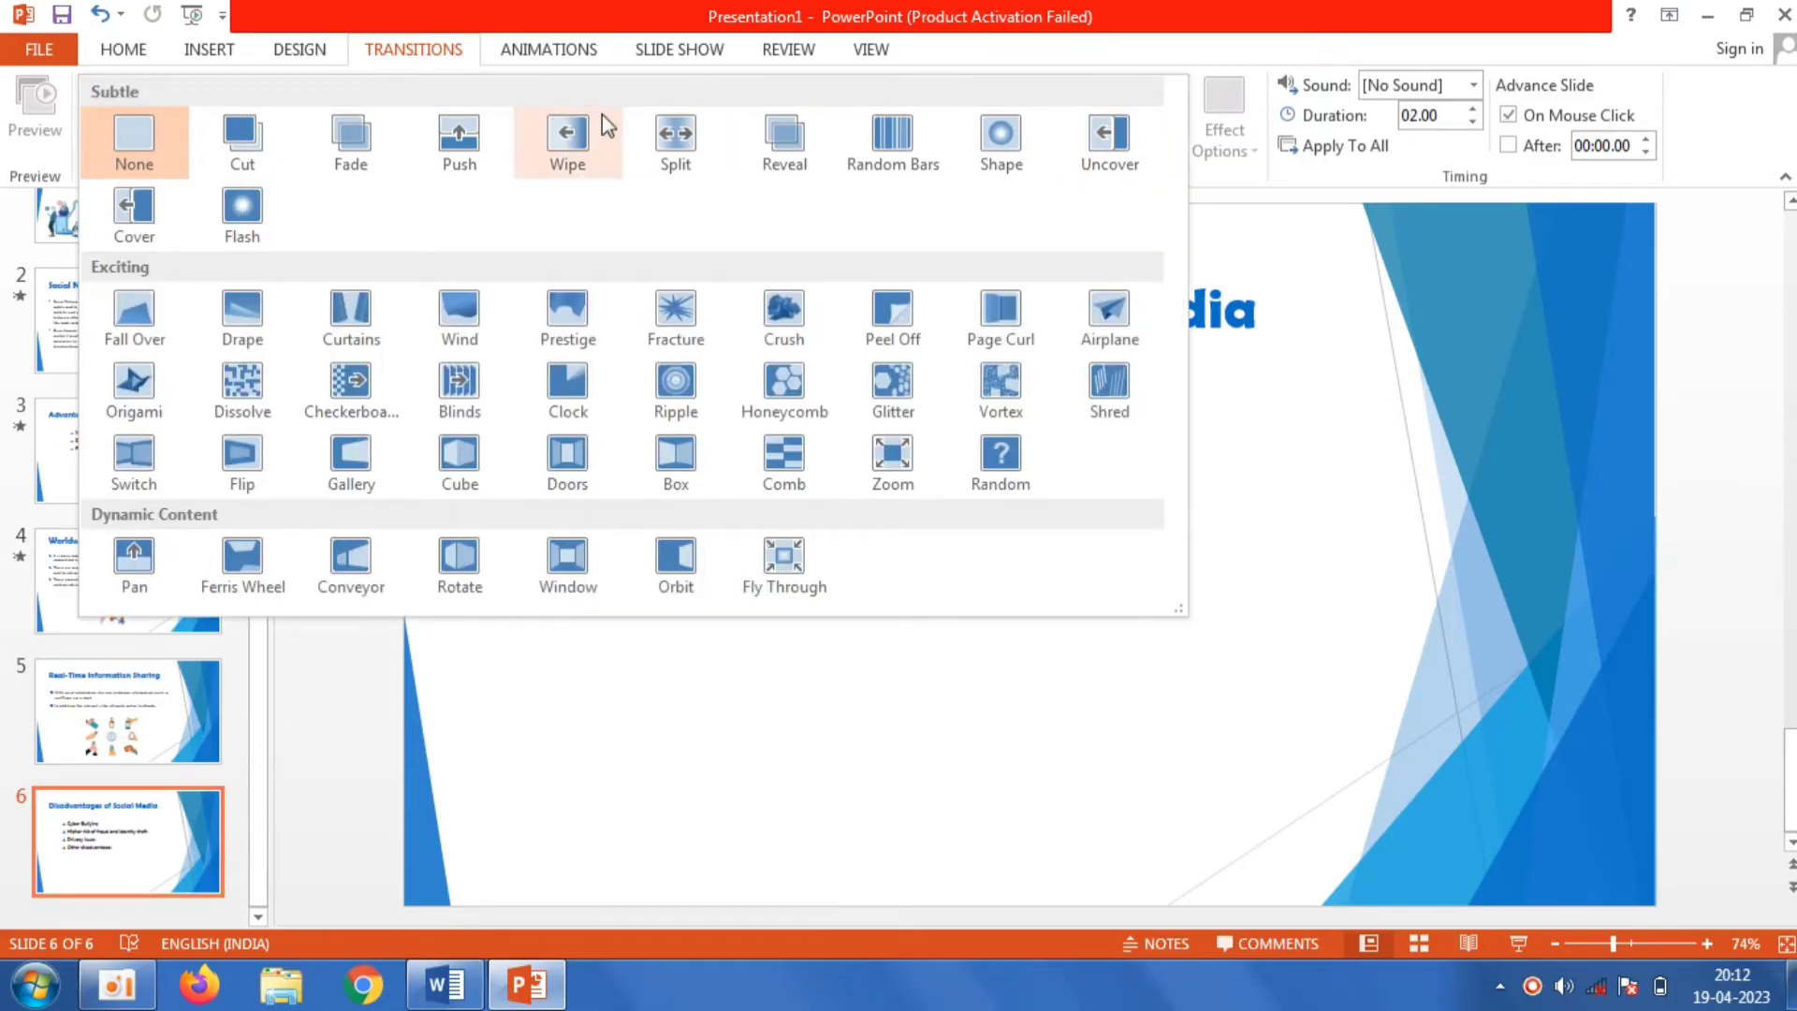
{"action": "left_click", "coordinate": [581, 443]}
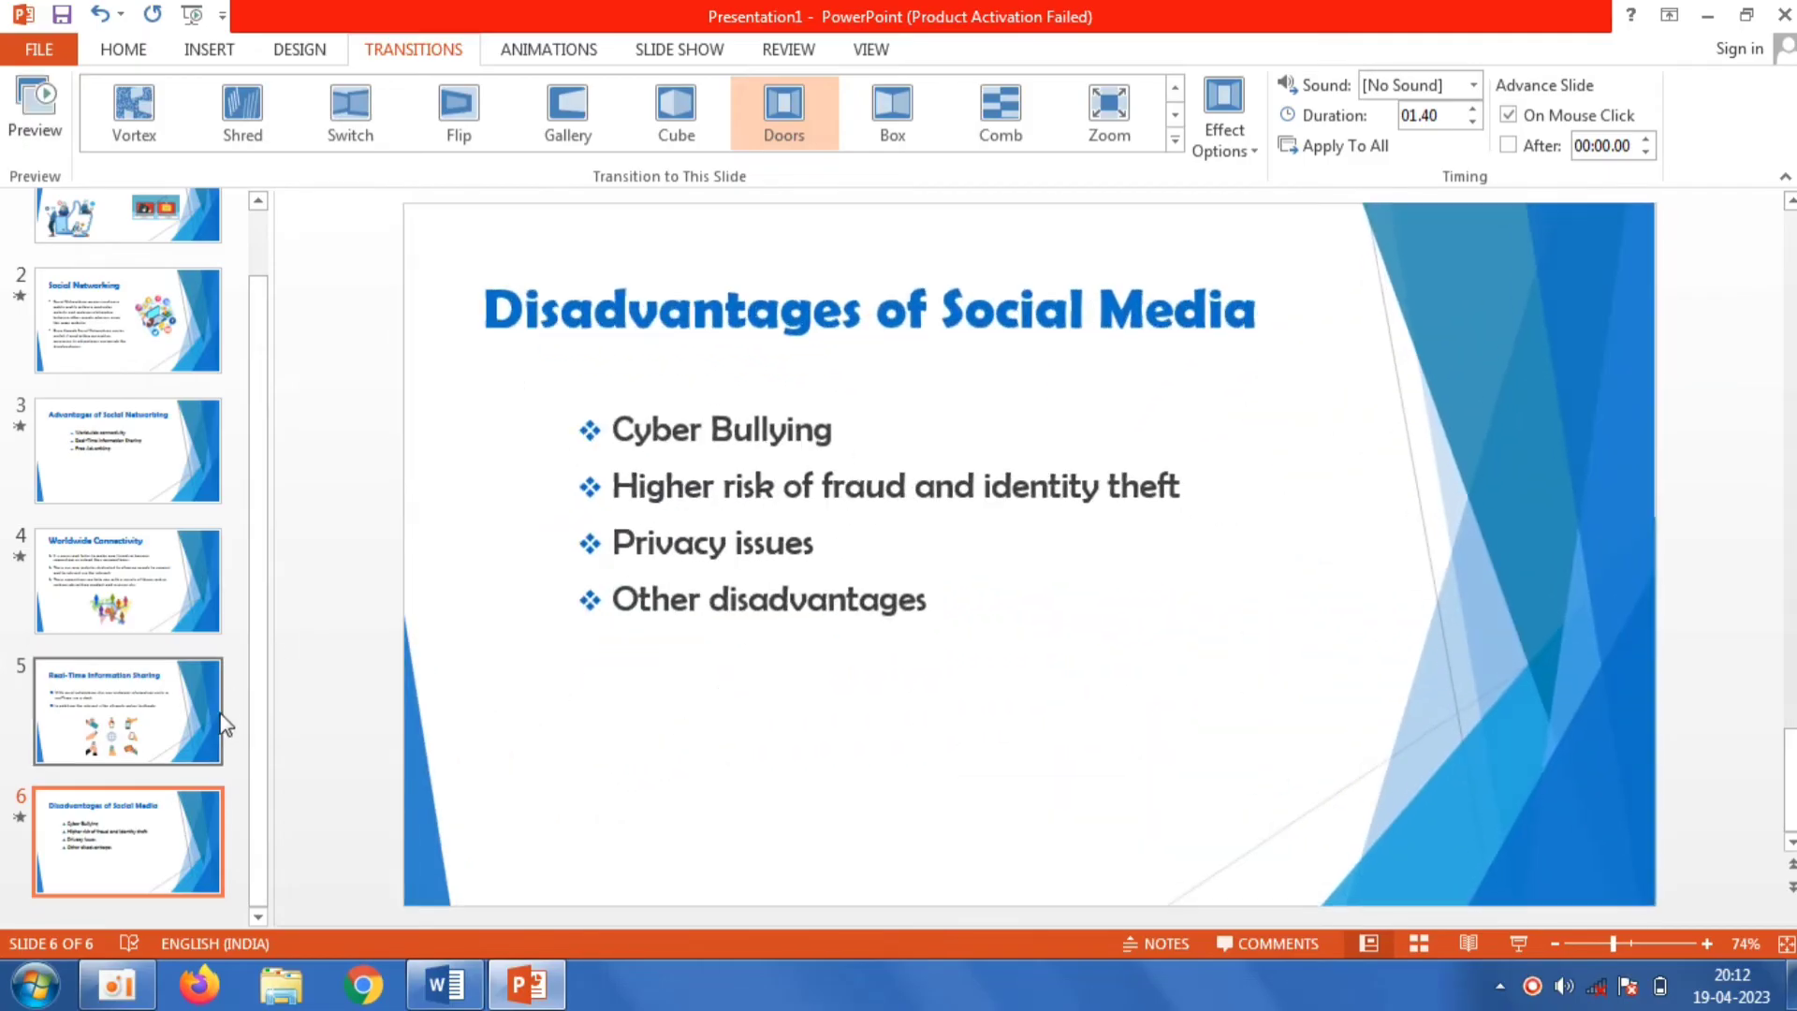
Step: Apply the Gallery transition to slide 5, then return to slide 6
{"action": "left_click", "coordinate": [221, 723]}
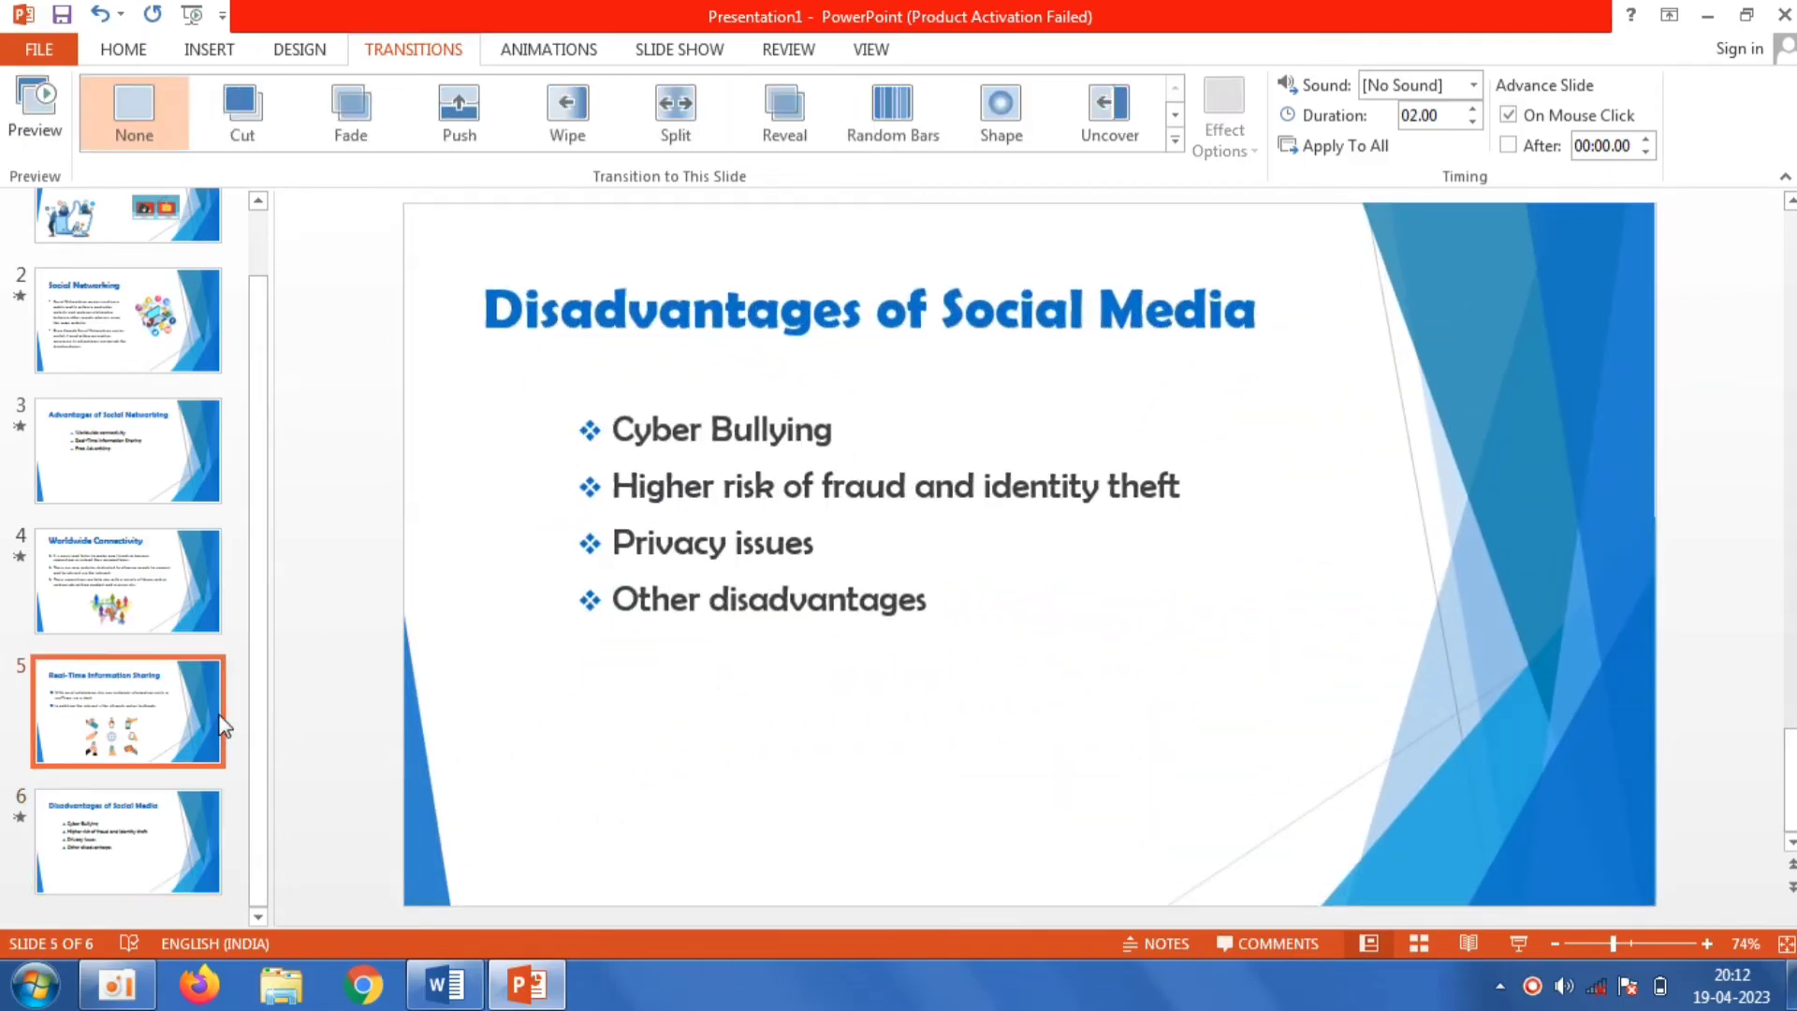
{"action": "left_click", "coordinate": [1174, 139]}
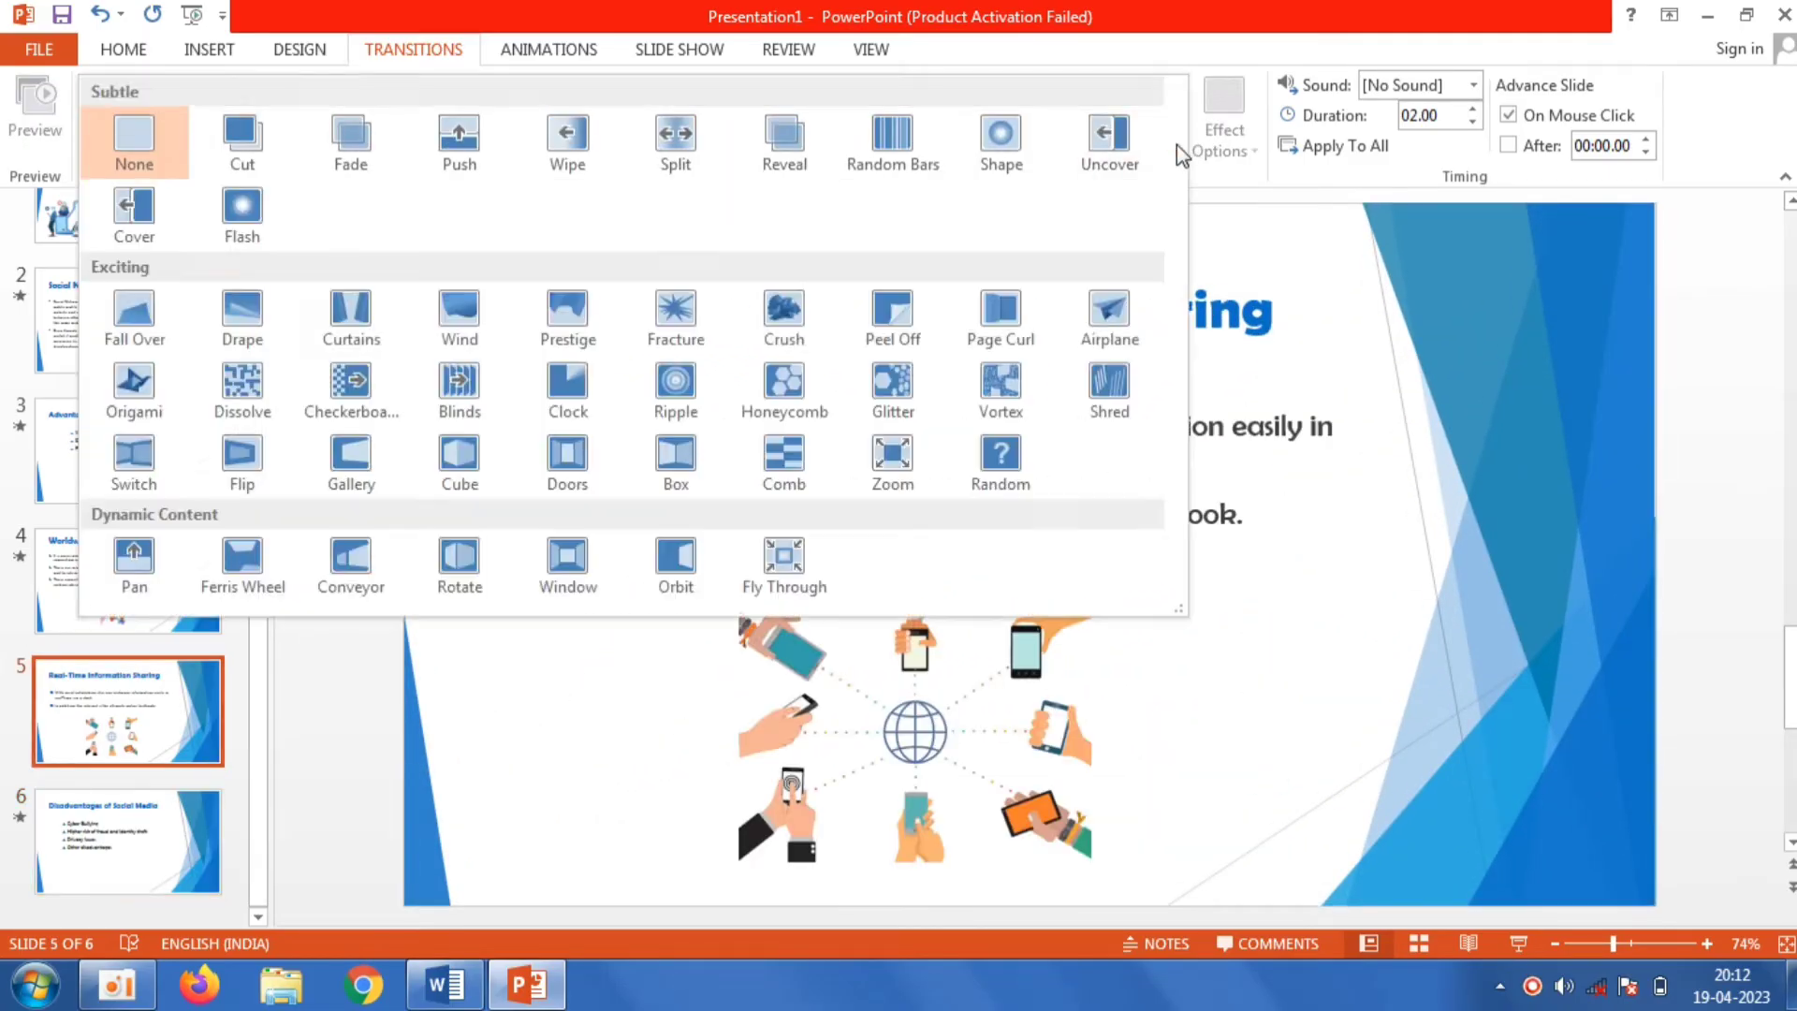
{"action": "left_click", "coordinate": [387, 452]}
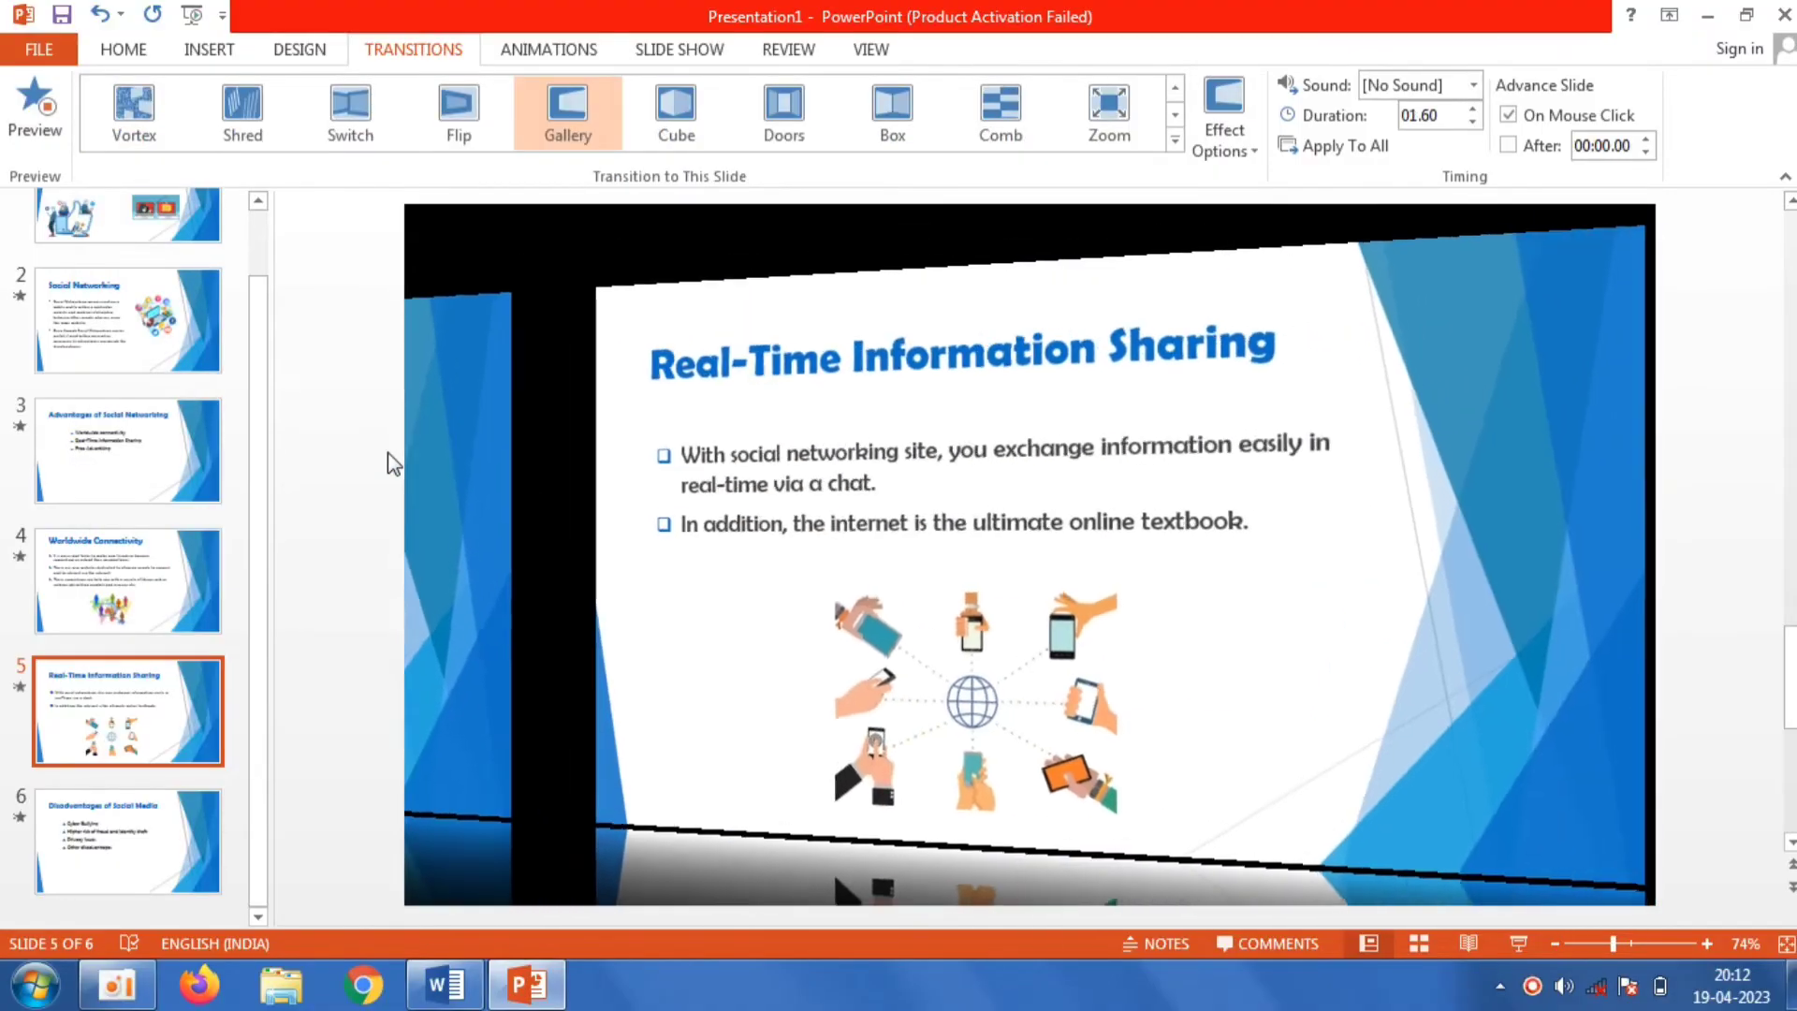
{"action": "left_click", "coordinate": [218, 849]}
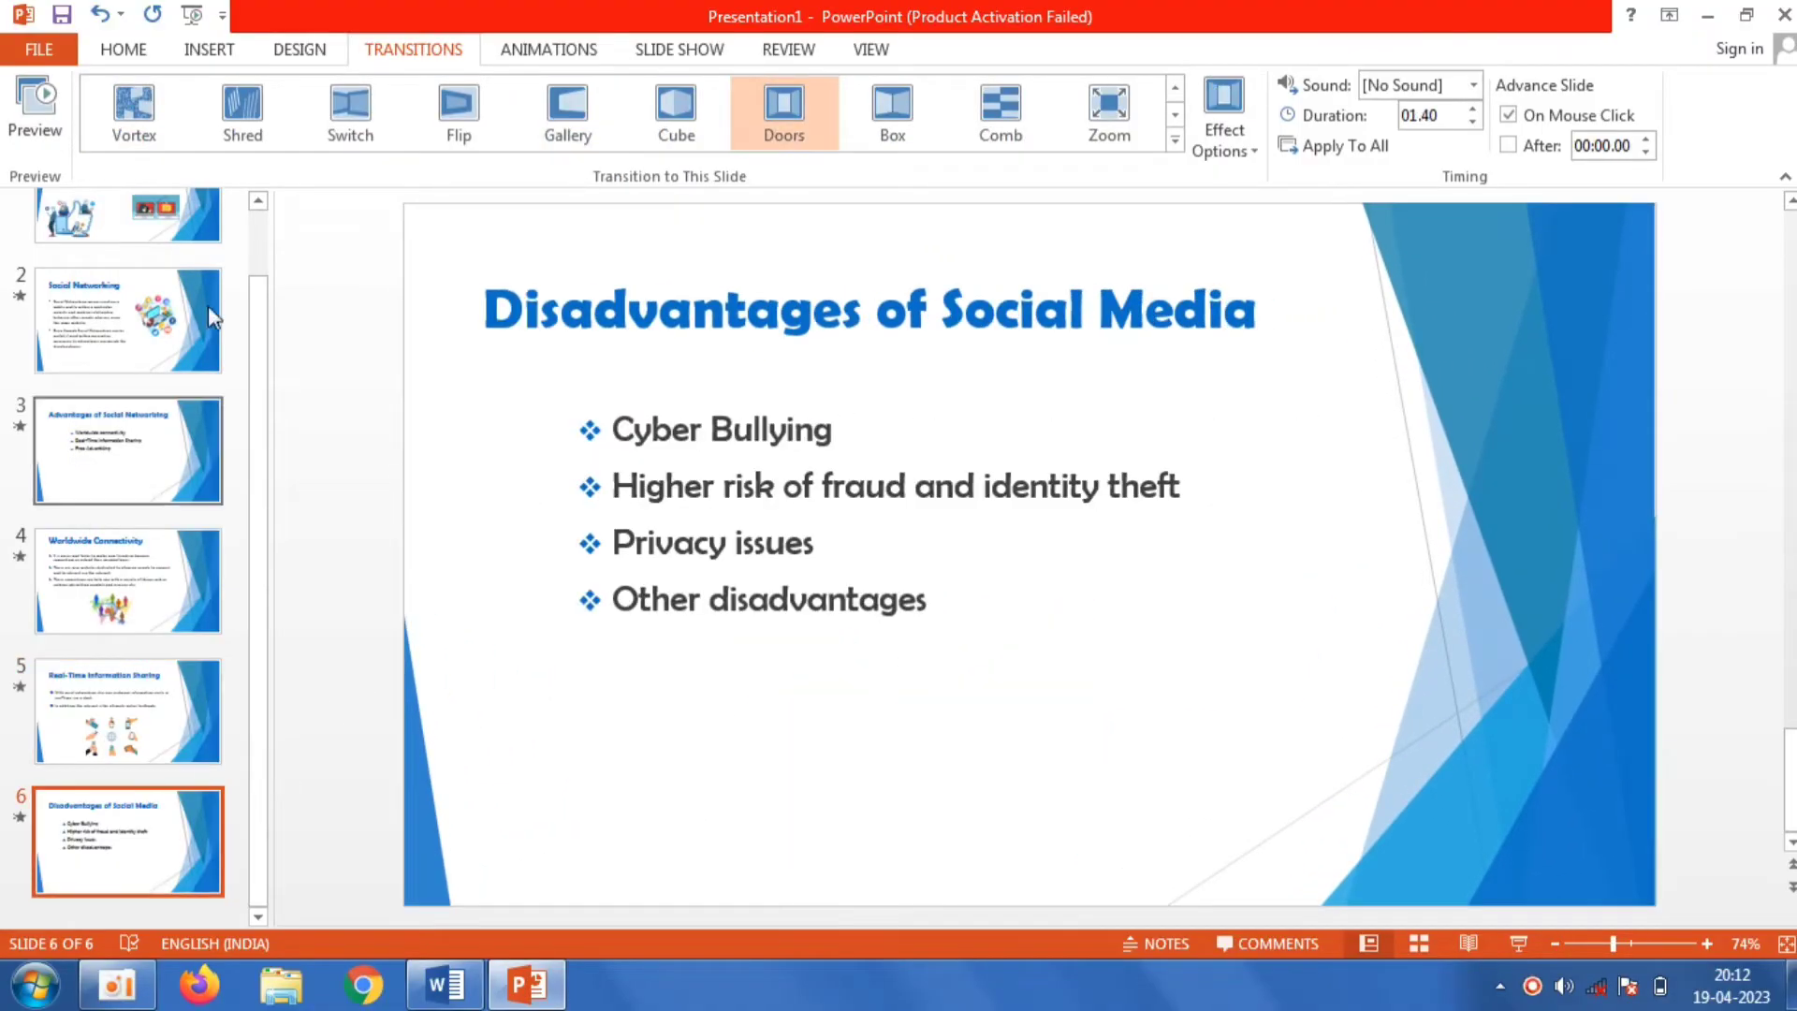
{"action": "left_click", "coordinate": [122, 51]}
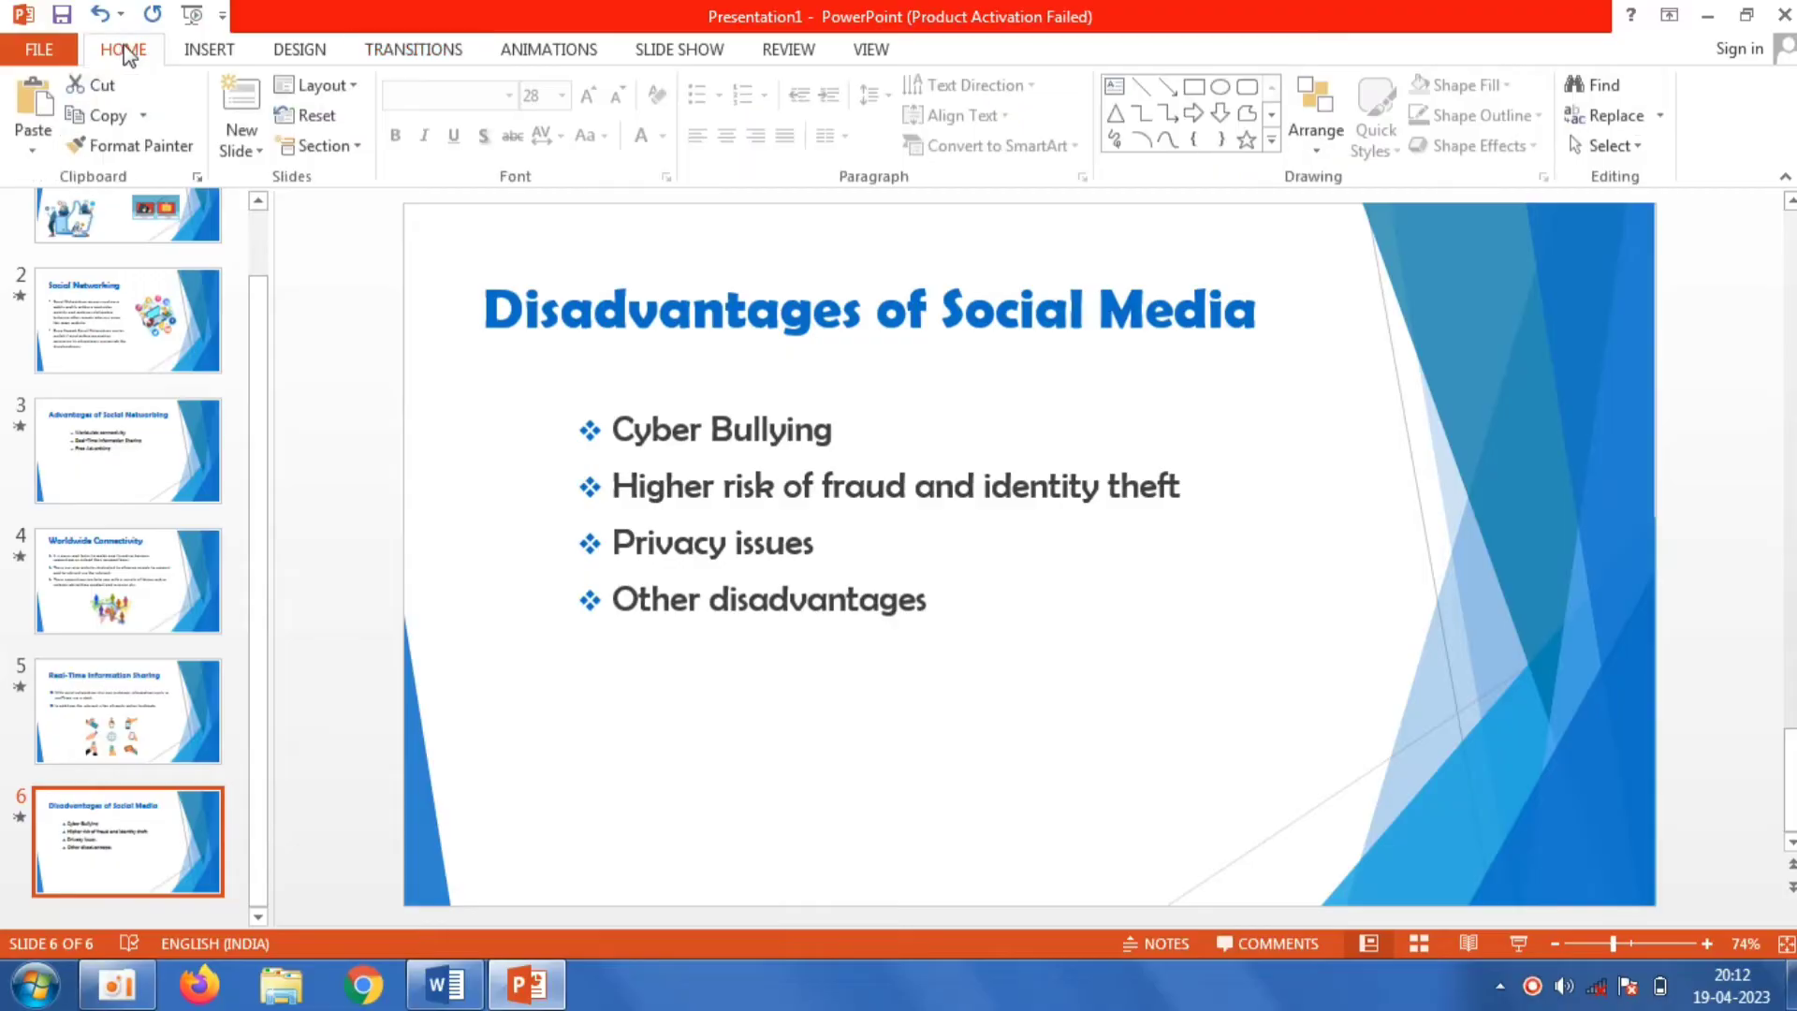
Step: Add slide 7 and paste the Word heading 'Cyber Bullying' as plain text into its title
{"action": "left_click", "coordinate": [241, 98]}
{"action": "left_click", "coordinate": [701, 301]}
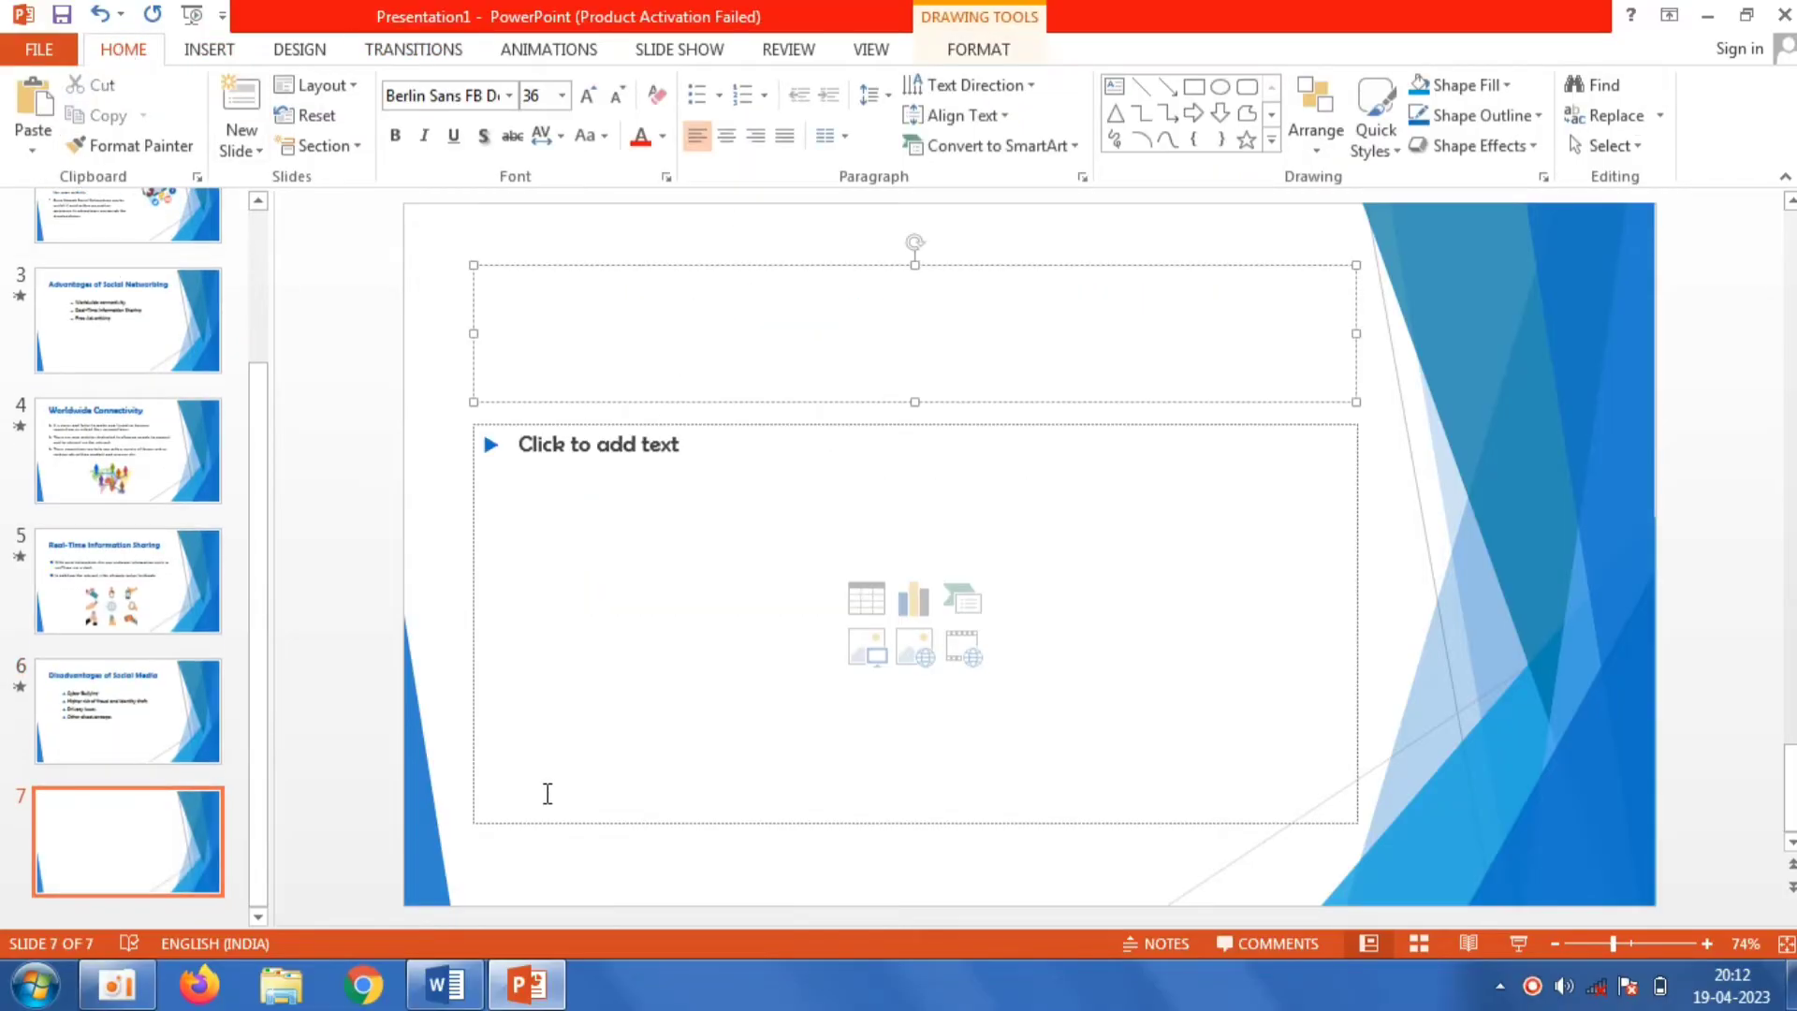
{"action": "left_click", "coordinate": [463, 996]}
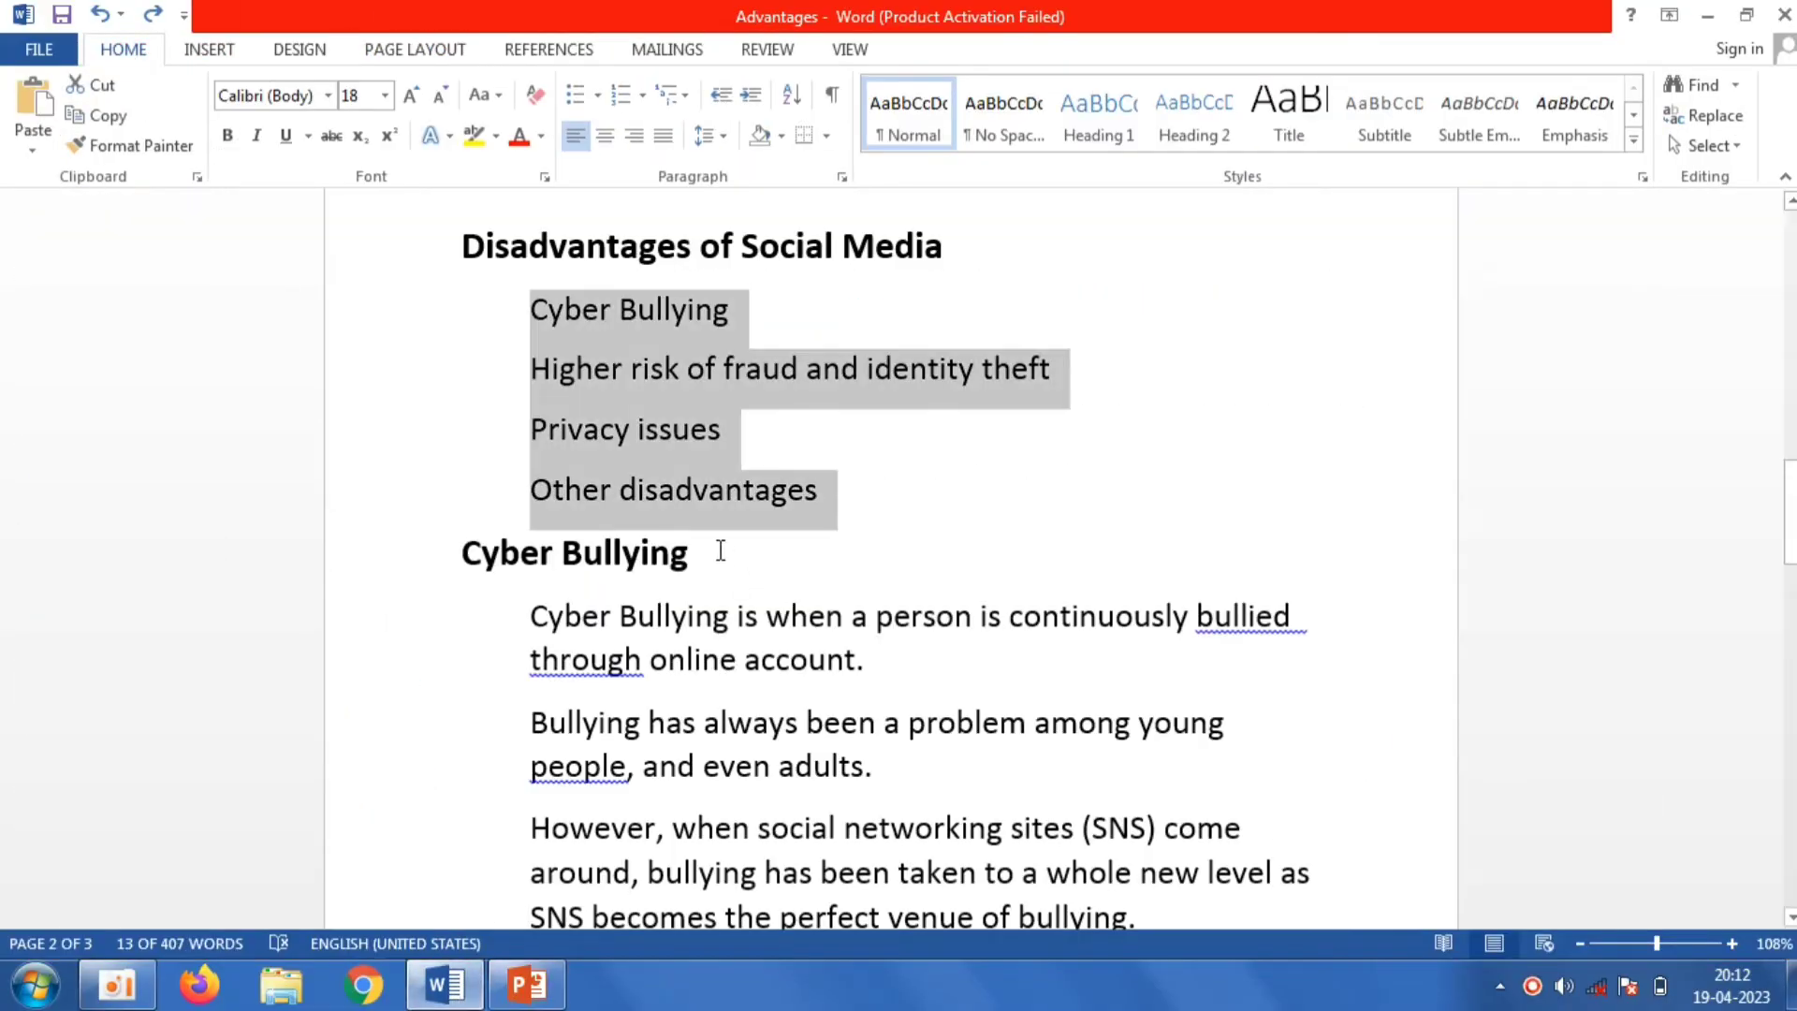
{"action": "left_click_drag", "start_coordinate": [721, 550], "coordinate": [464, 554]}
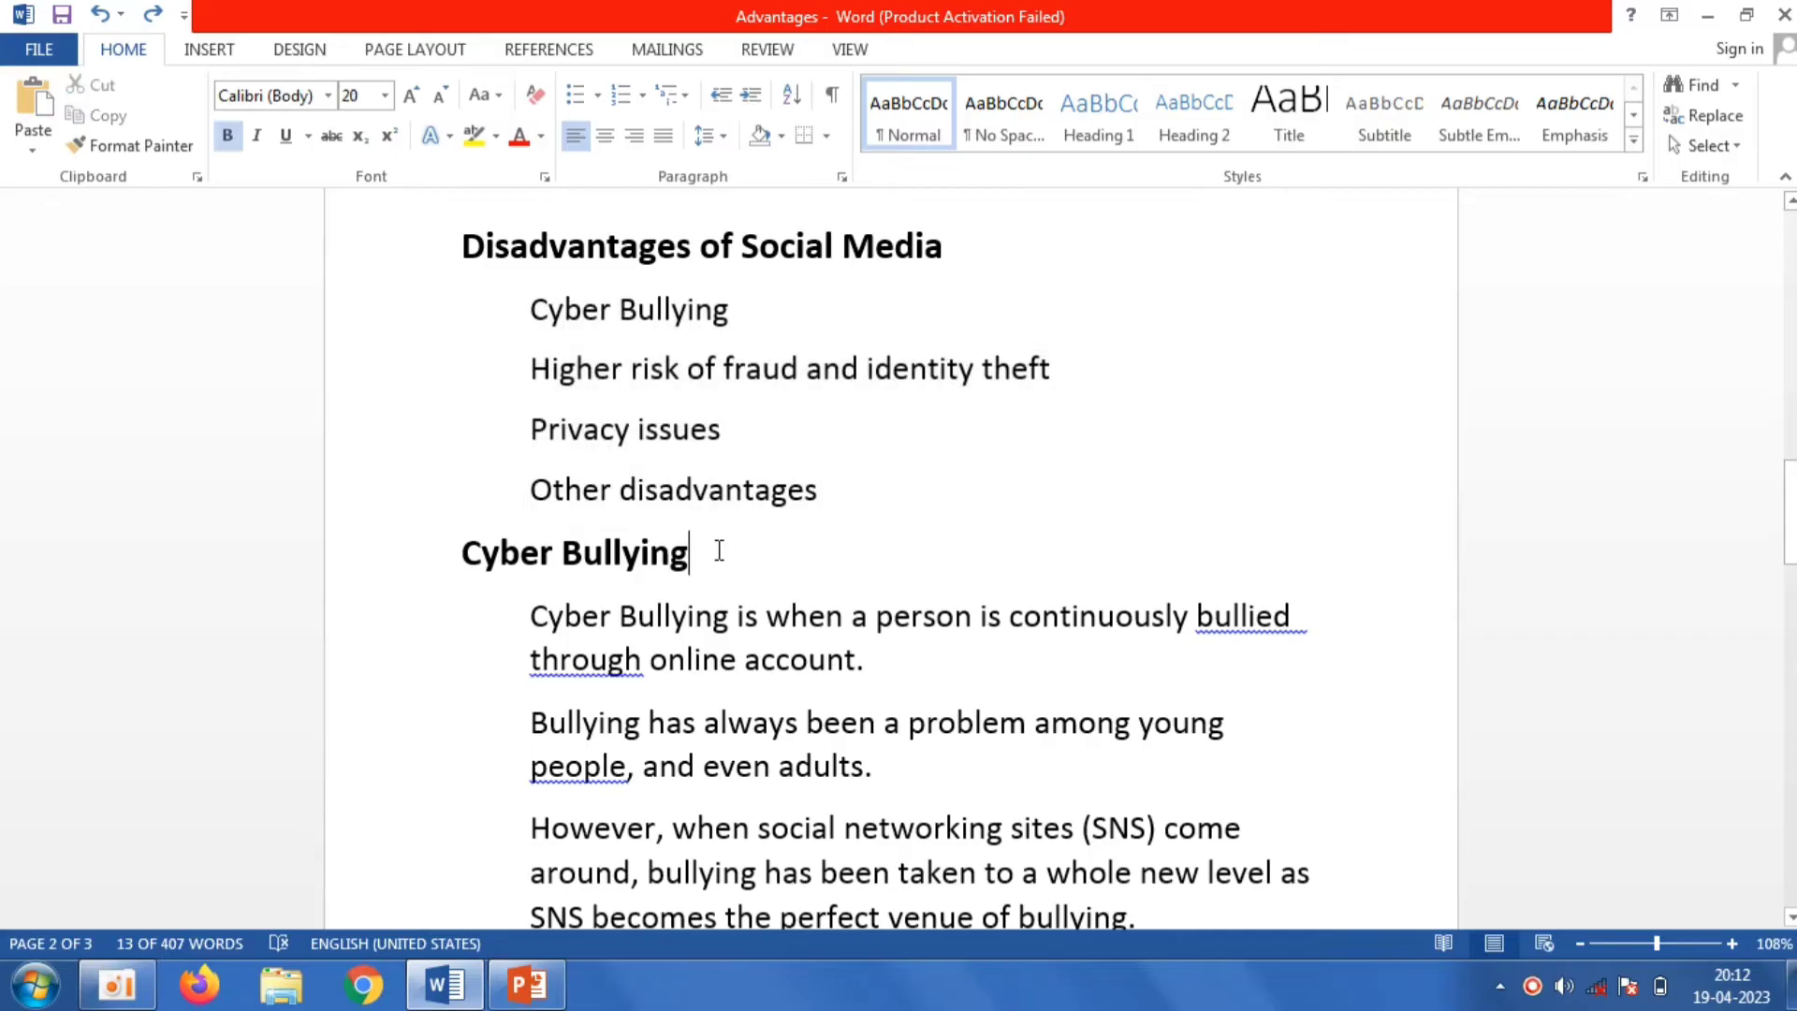
{"action": "right_click", "coordinate": [492, 568]}
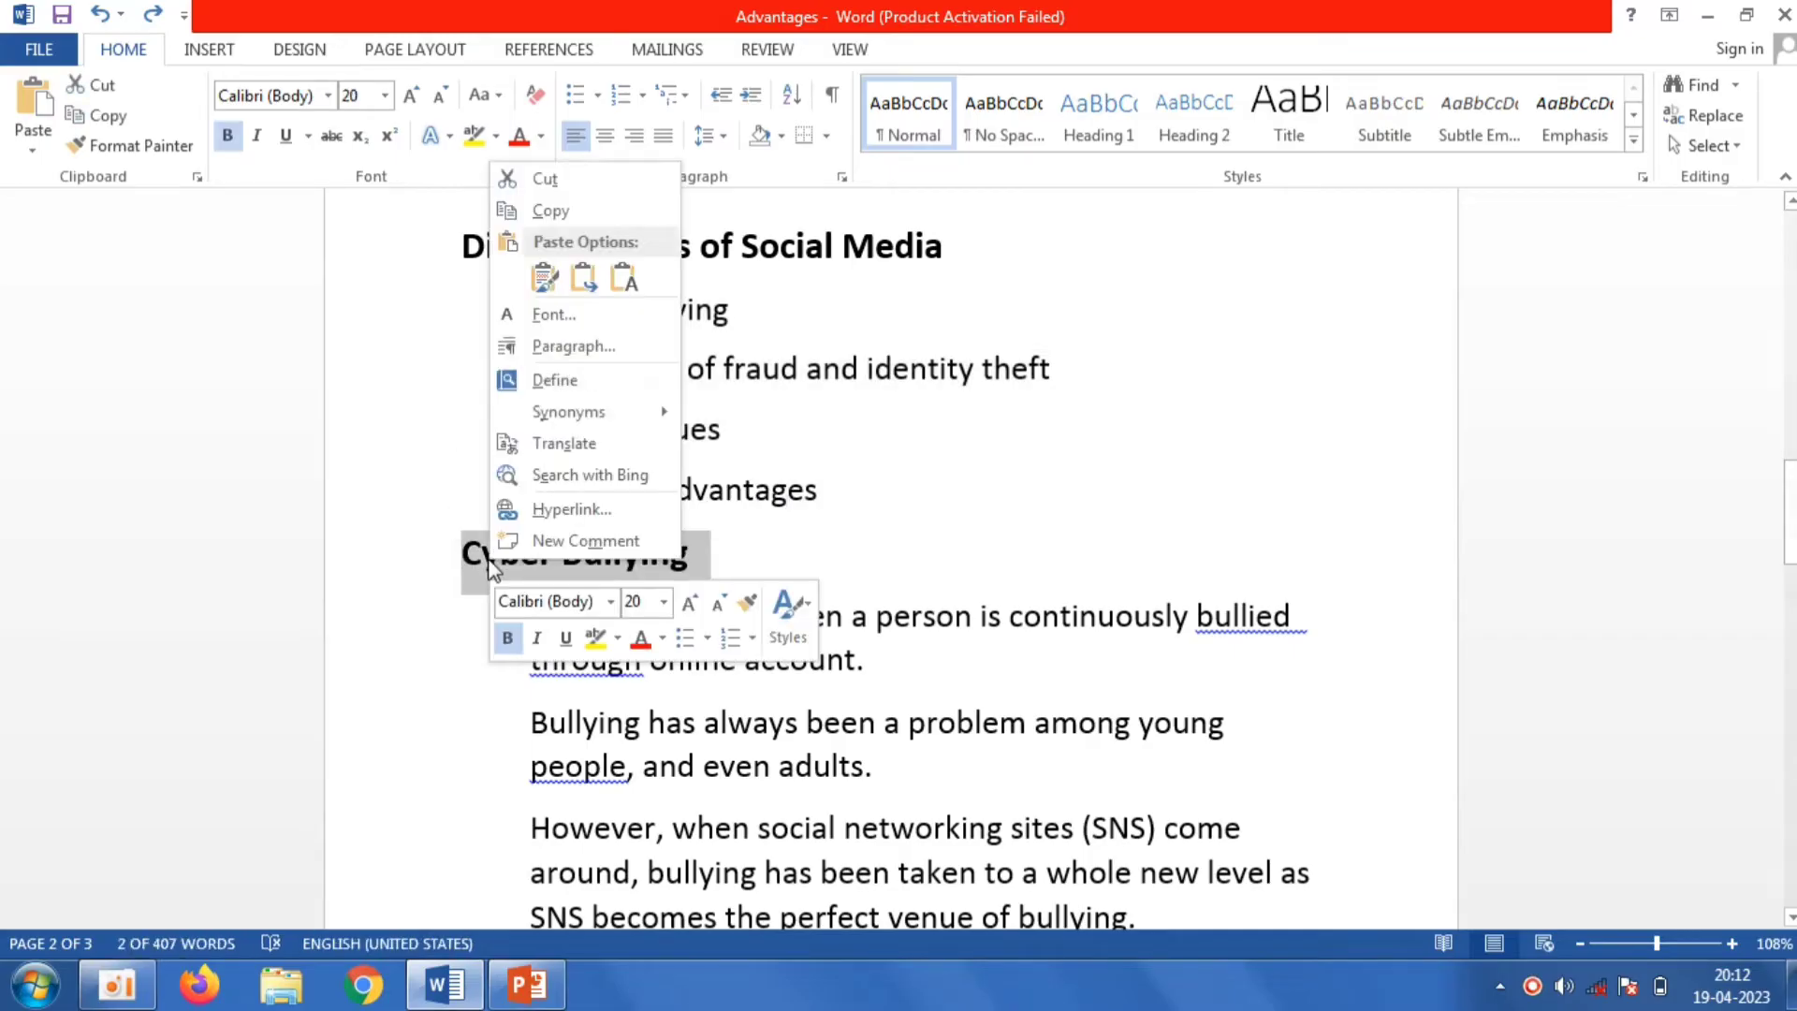
{"action": "left_click", "coordinate": [590, 213]}
{"action": "left_click", "coordinate": [526, 978]}
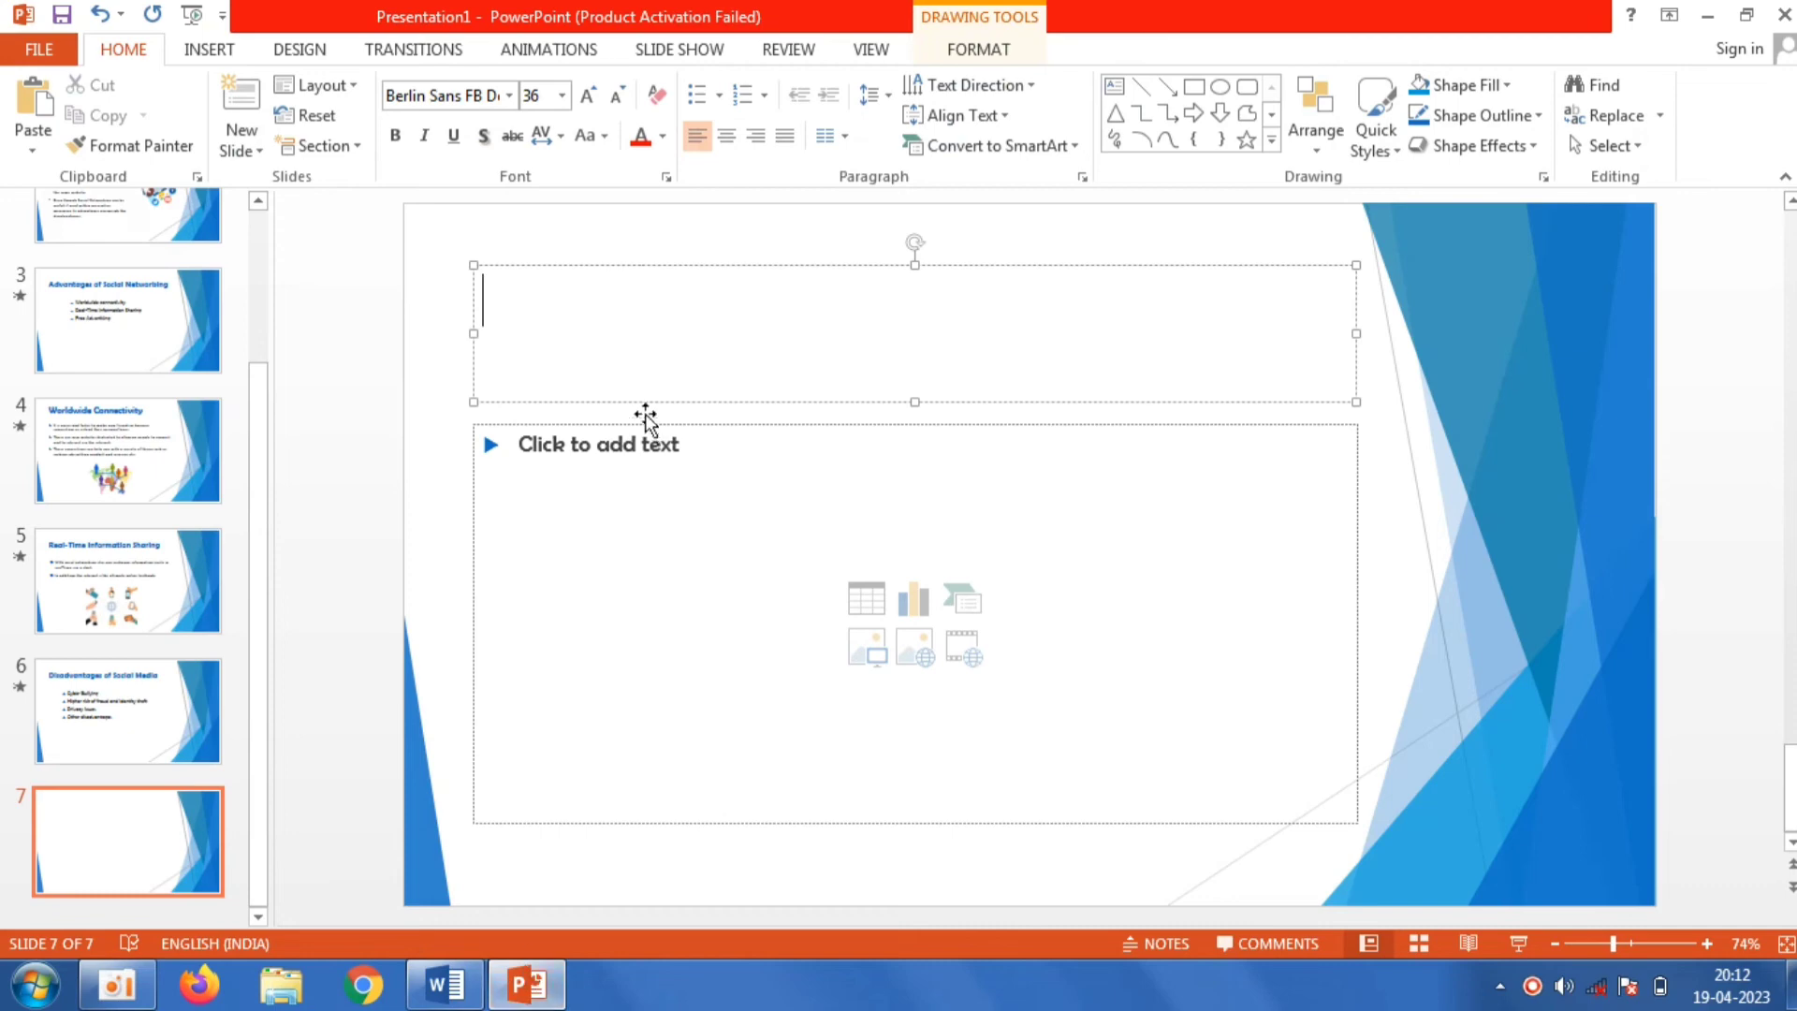
{"action": "right_click", "coordinate": [615, 272]}
{"action": "left_click", "coordinate": [788, 385]}
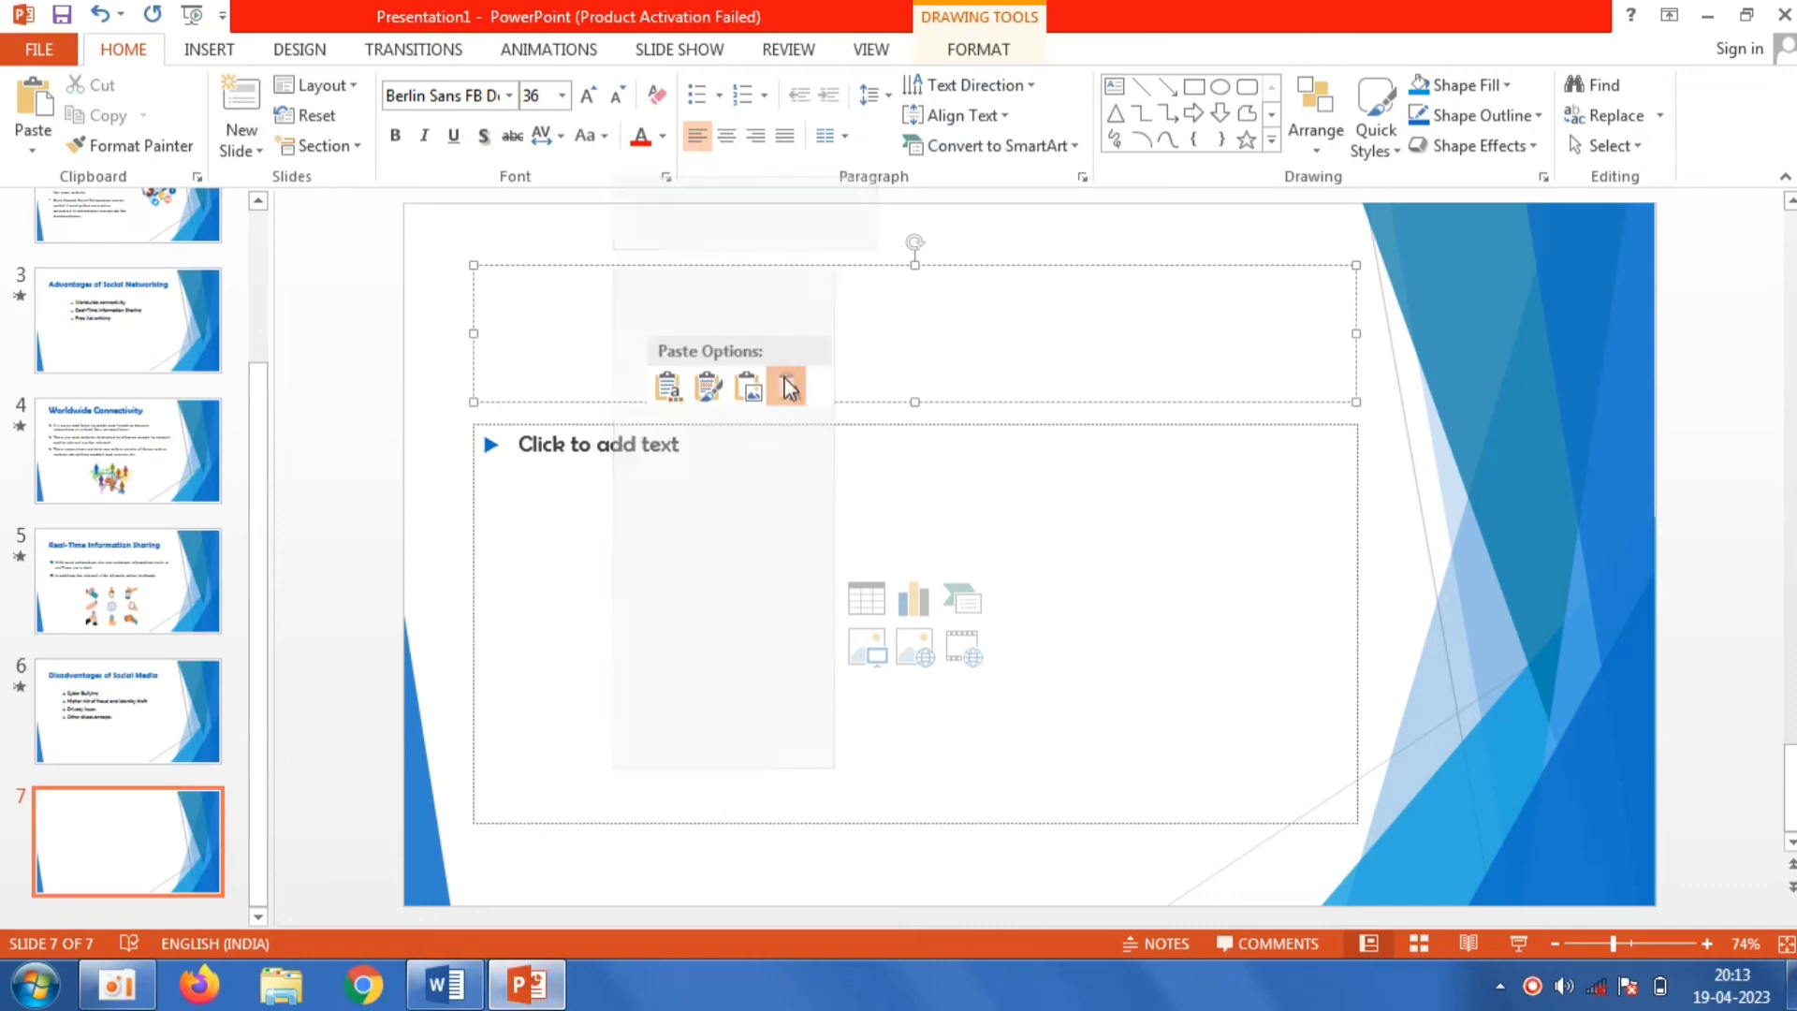
Step: Increase the font size of the 'Cyber Bullying' title
{"action": "left_click_drag", "start_coordinate": [827, 313], "coordinate": [479, 286]}
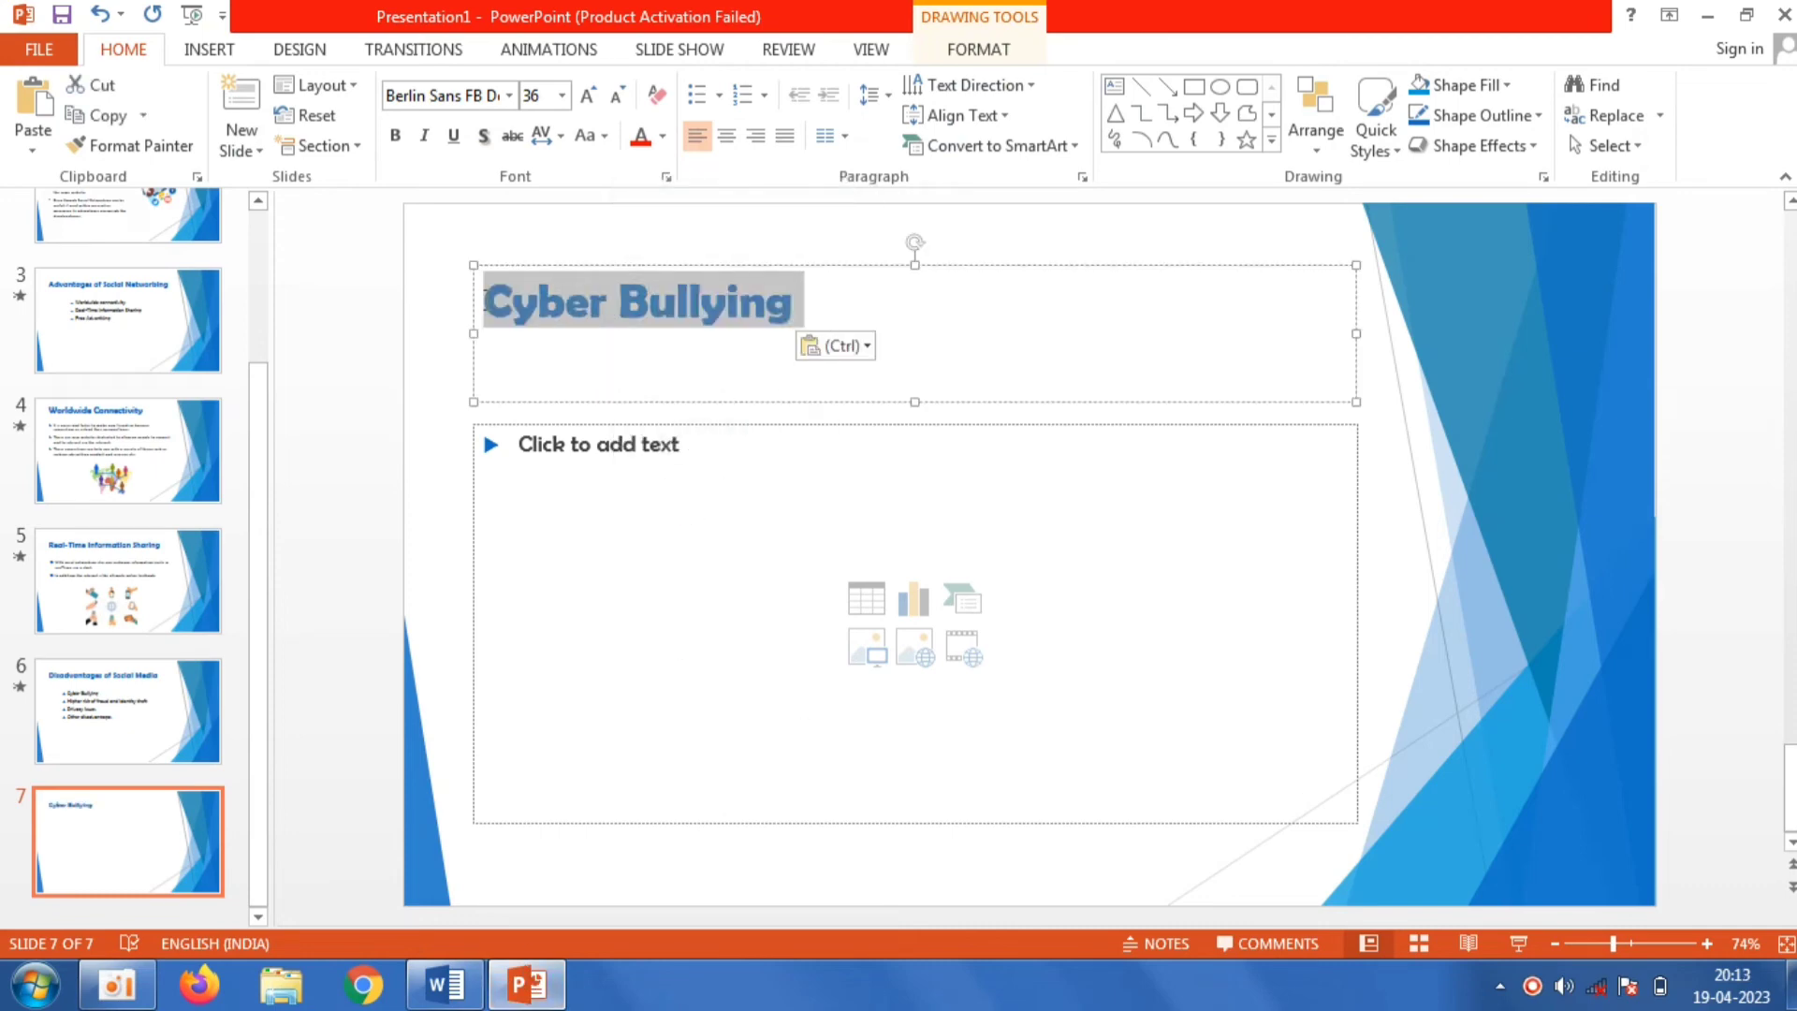
{"action": "left_click", "coordinate": [562, 95]}
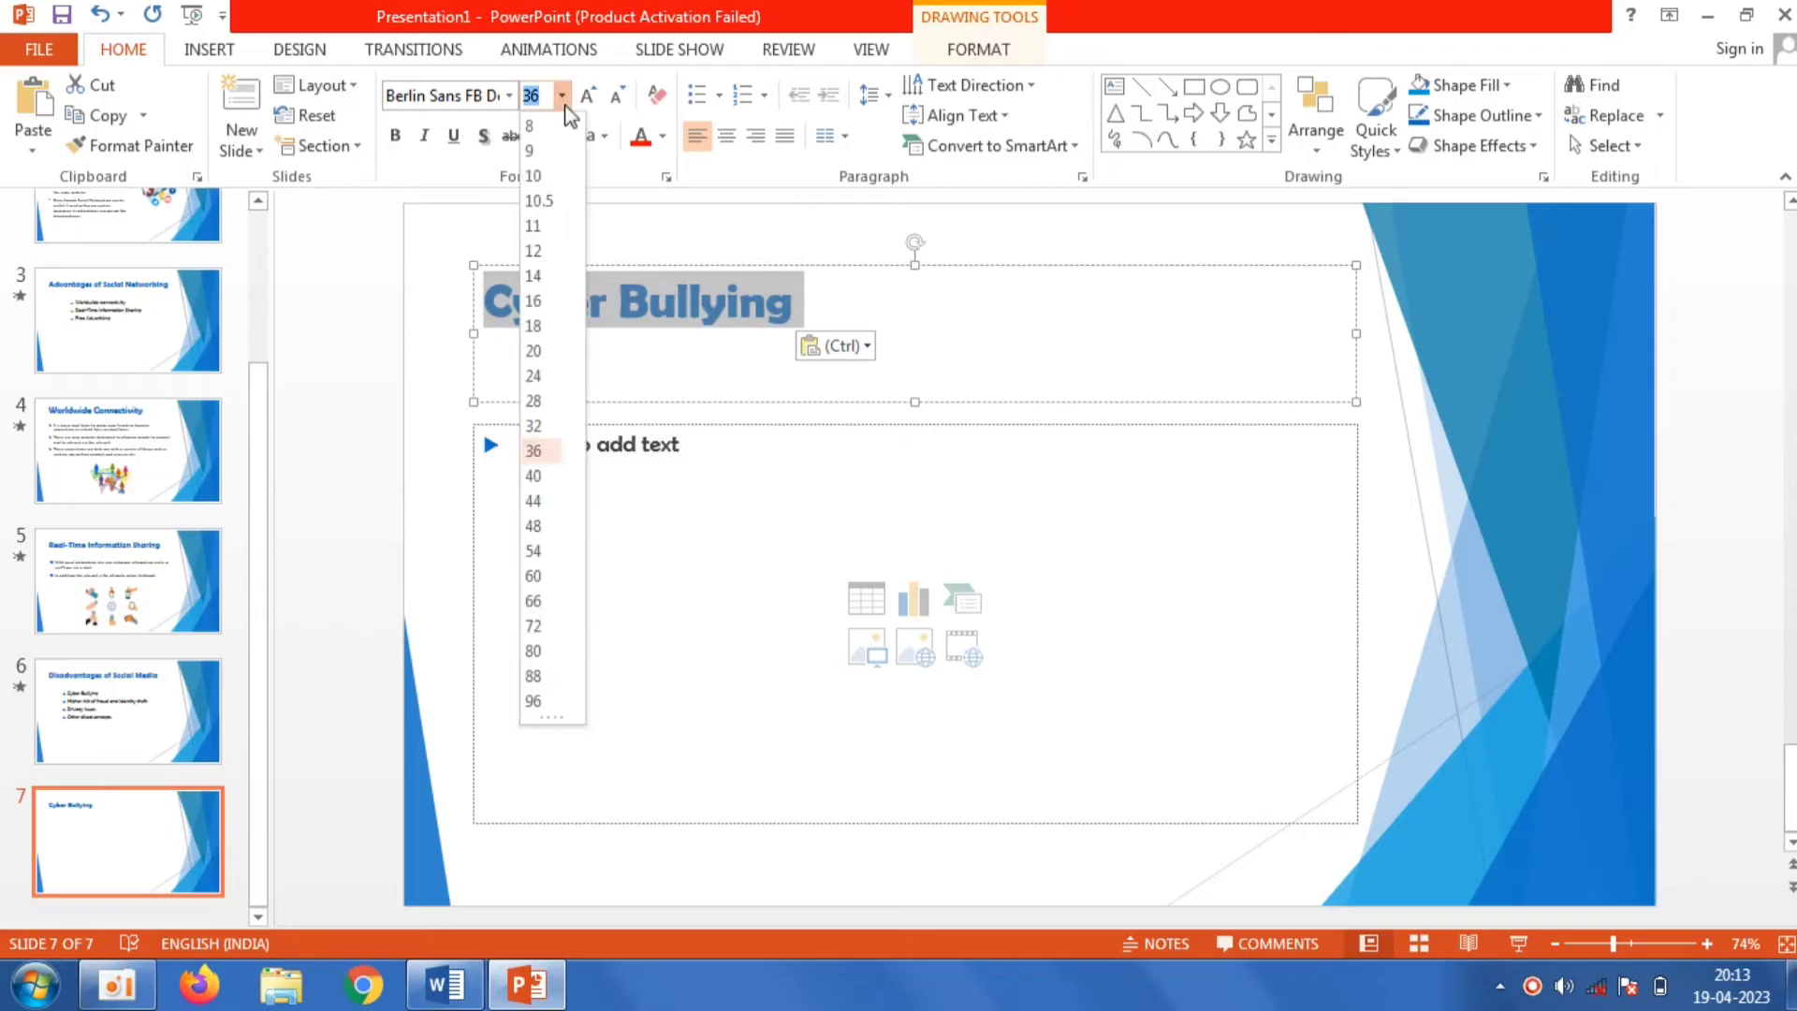
{"action": "left_click", "coordinate": [552, 525]}
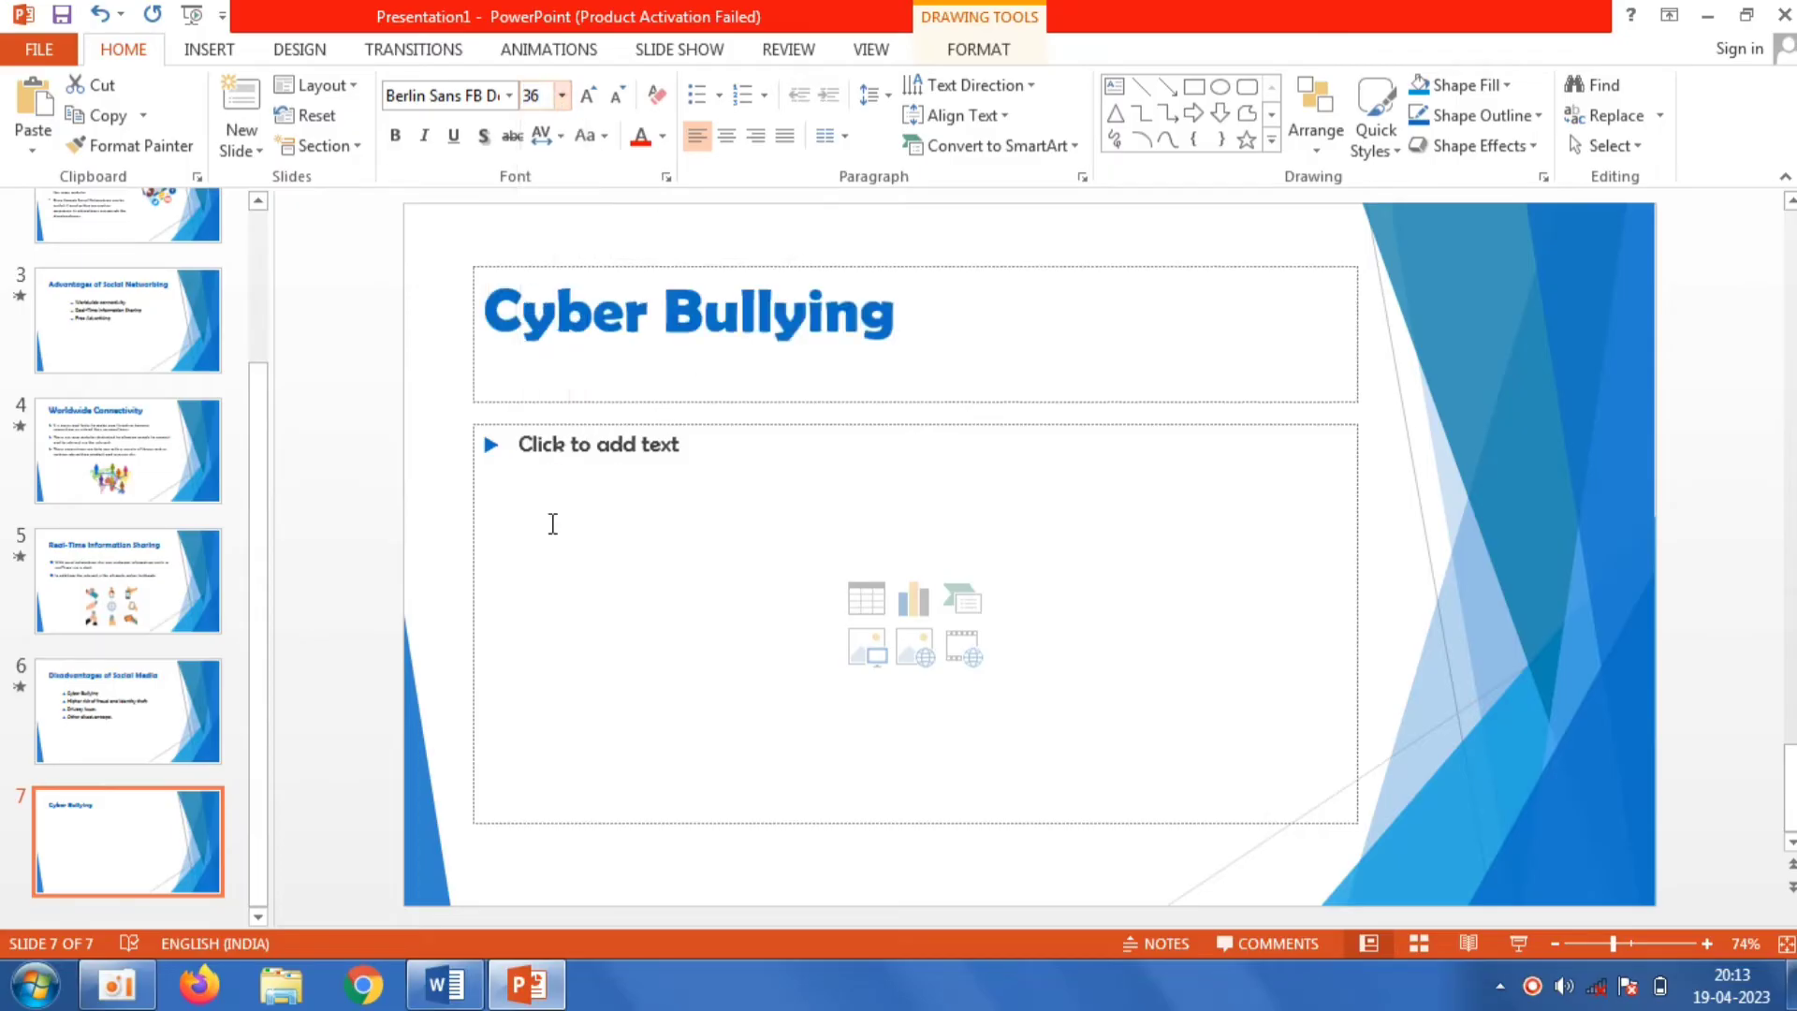
{"action": "left_click", "coordinate": [613, 521]}
Step: Copy the three paragraphs under the Cyber Bullying heading in Word
{"action": "left_click", "coordinate": [473, 1005]}
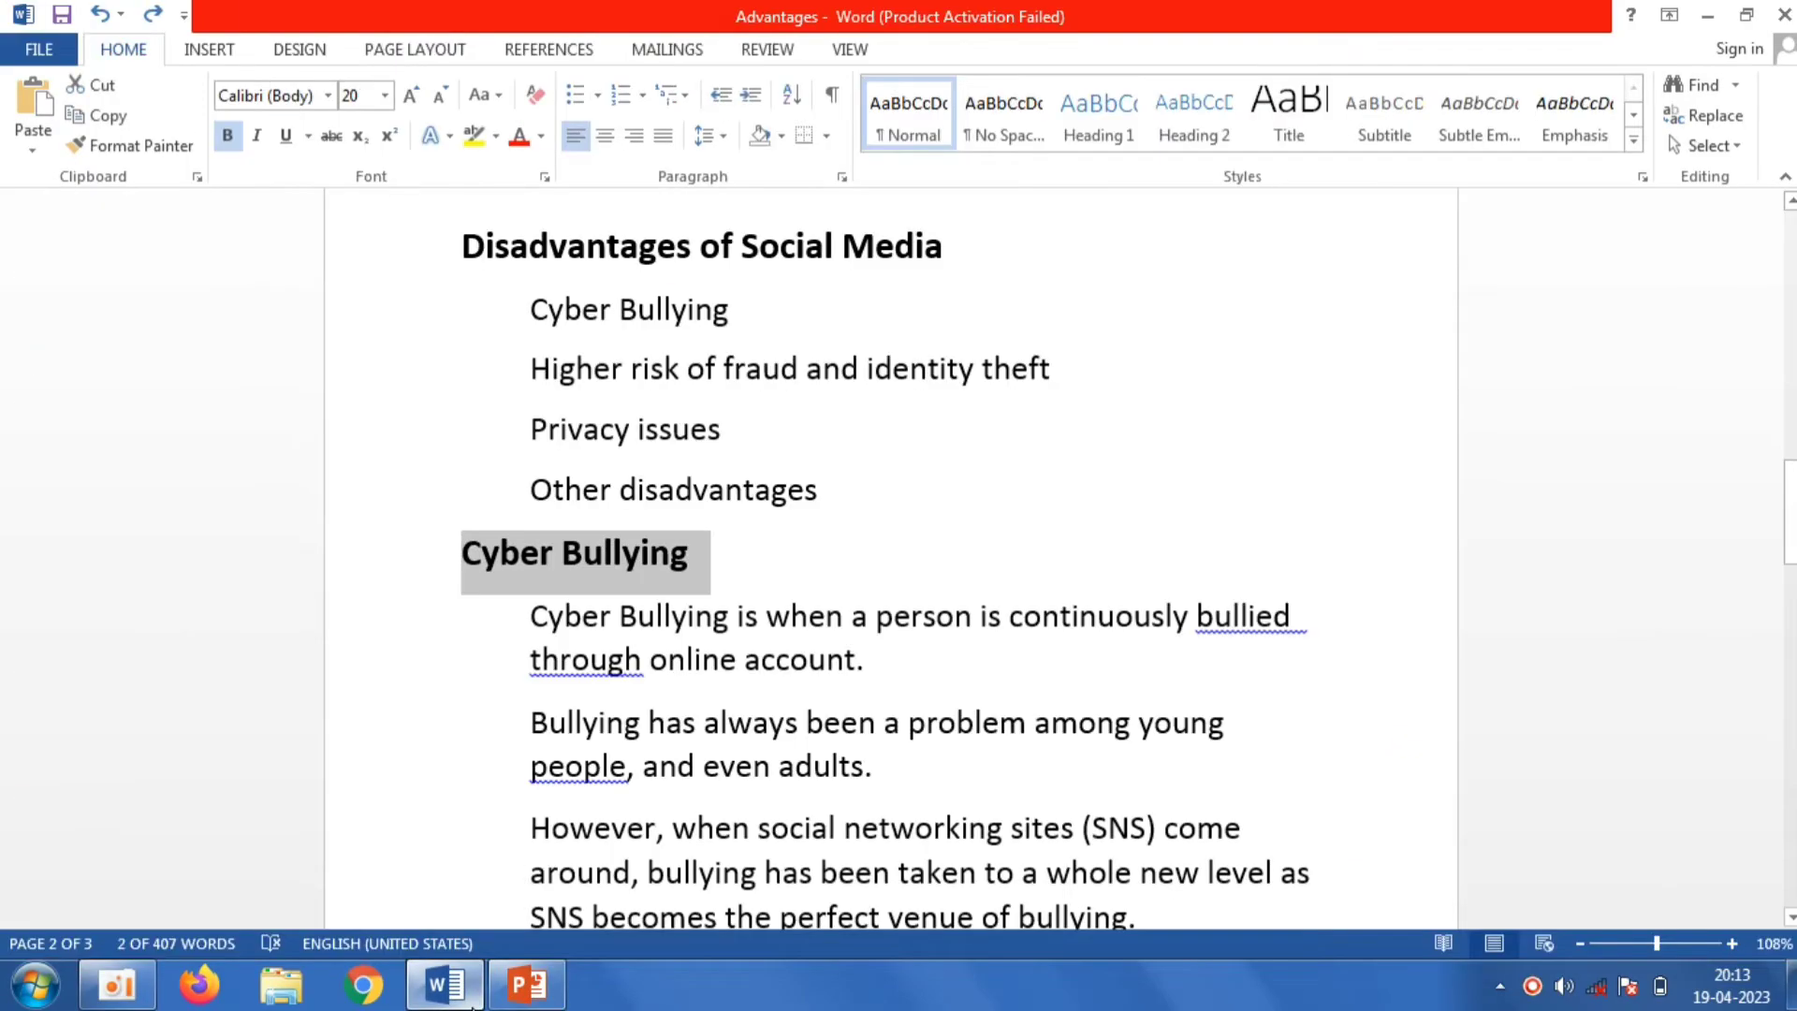
{"action": "left_click_drag", "start_coordinate": [1789, 510], "coordinate": [1790, 542]}
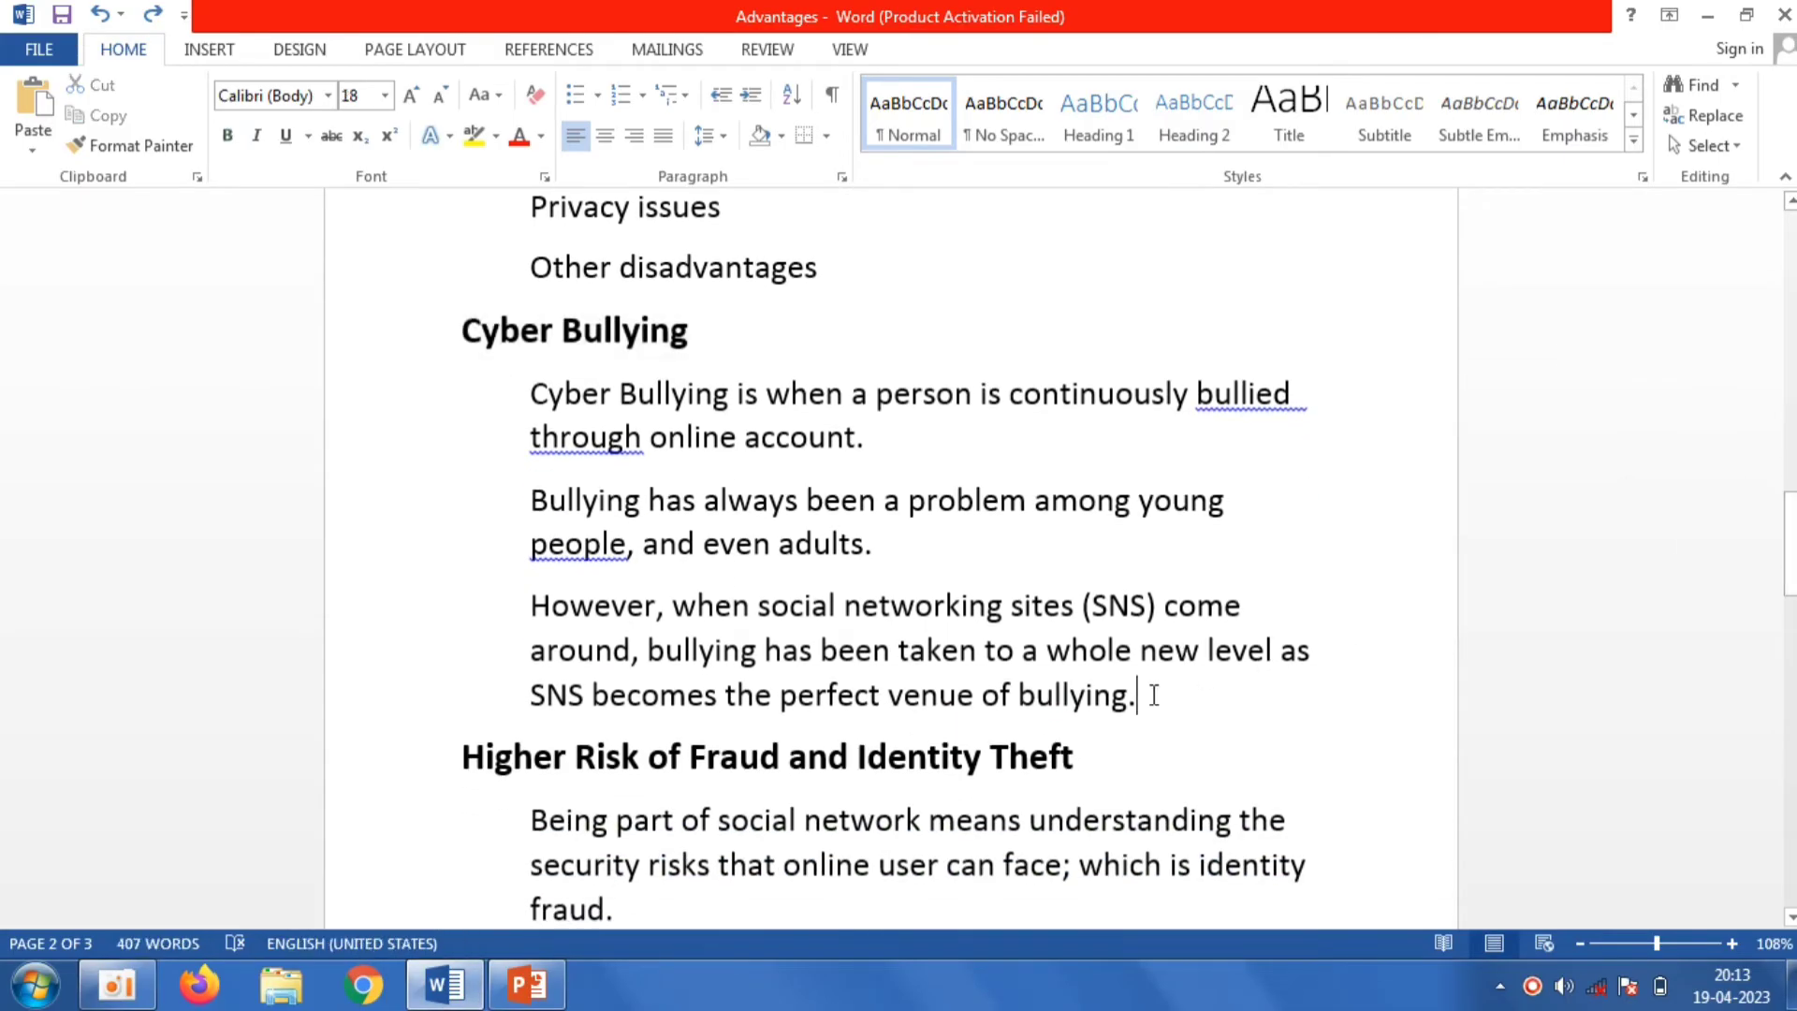
{"action": "mouse_move", "coordinate": [1154, 694]}
{"action": "left_mouse_down"}
{"action": "mouse_move", "coordinate": [679, 457]}
{"action": "mouse_move", "coordinate": [540, 441]}
{"action": "mouse_move", "coordinate": [536, 409]}
{"action": "left_mouse_up"}
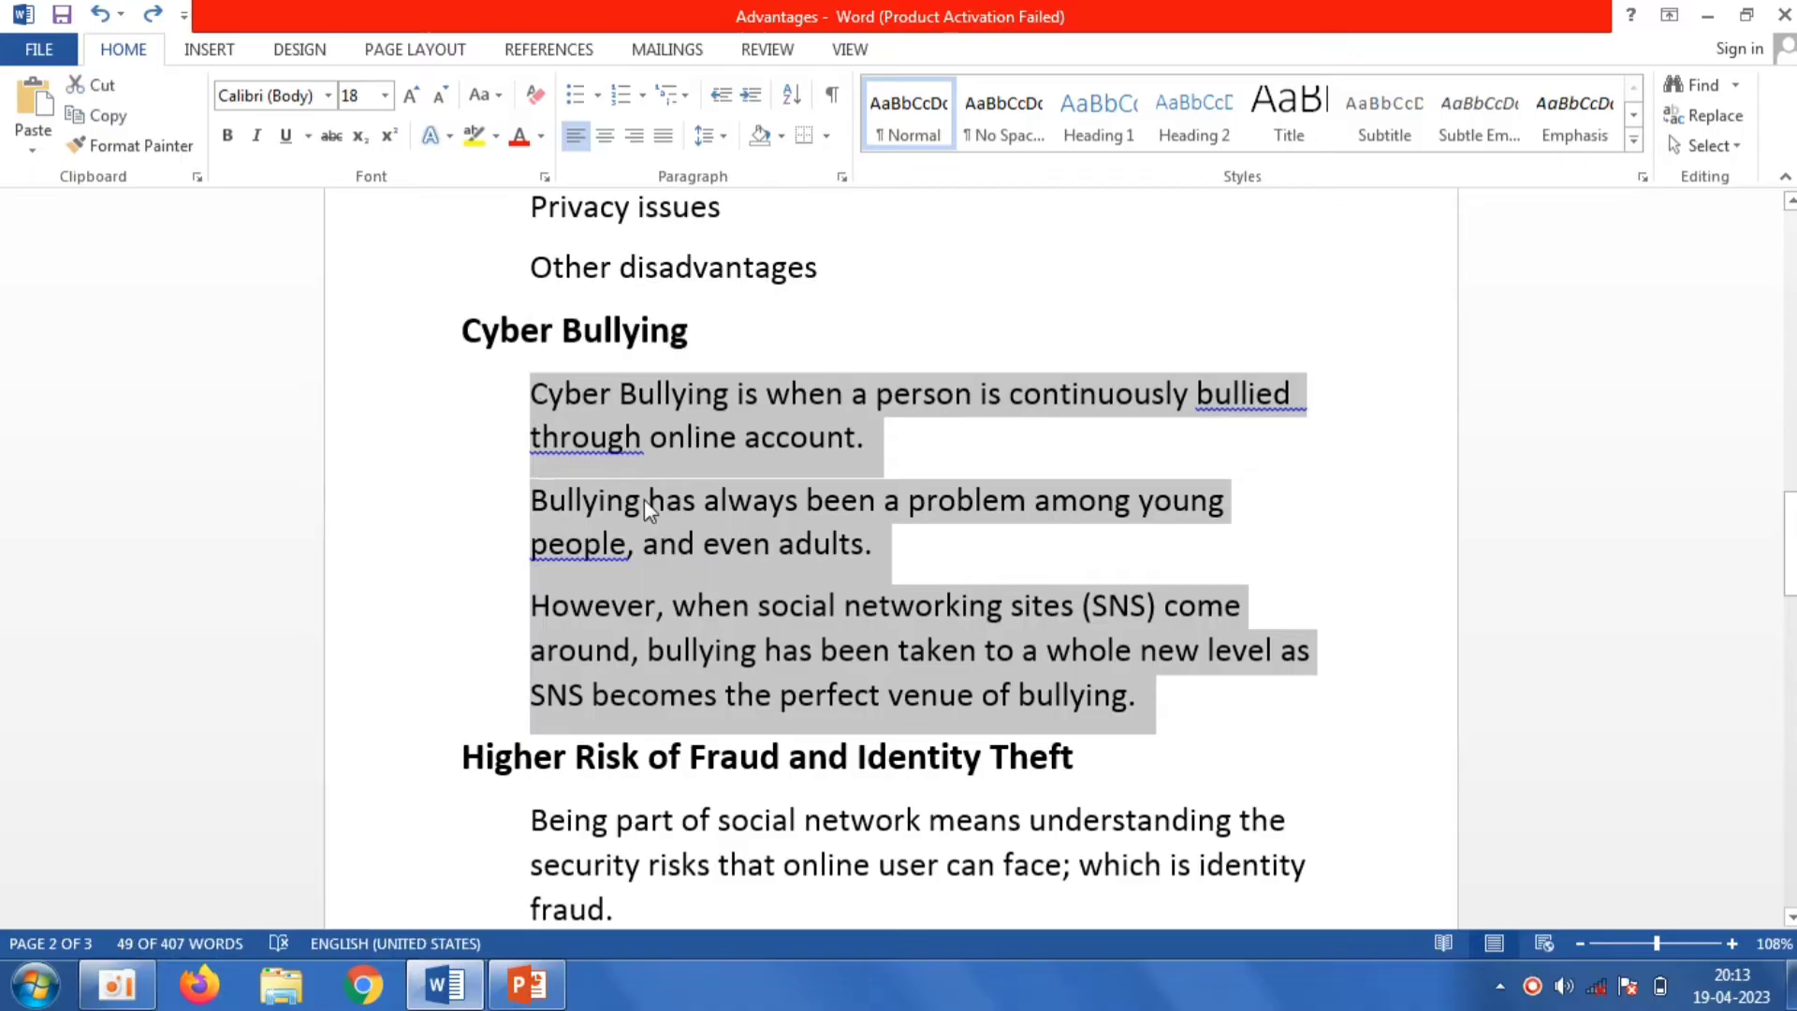
{"action": "right_click", "coordinate": [666, 531]}
{"action": "left_click", "coordinate": [731, 578]}
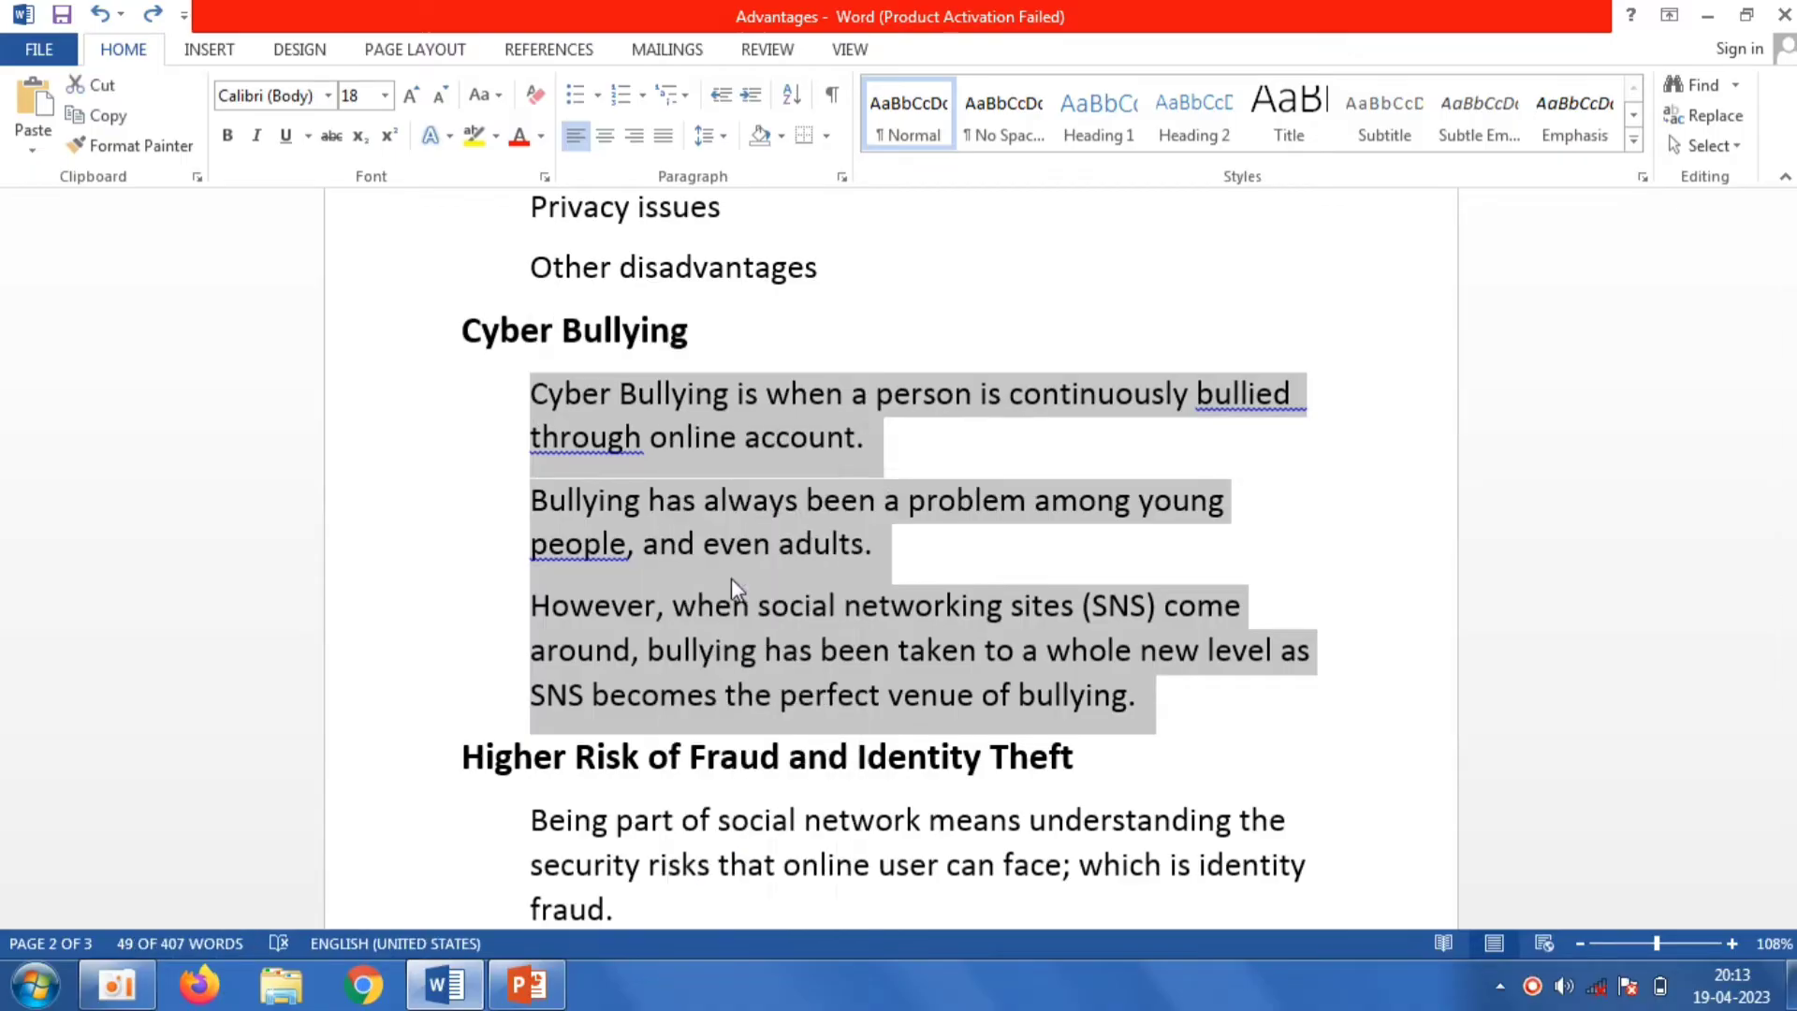
Step: Paste them as text-only bullets into slide 7's content and set them to 24 pt
{"action": "left_click", "coordinate": [524, 1001]}
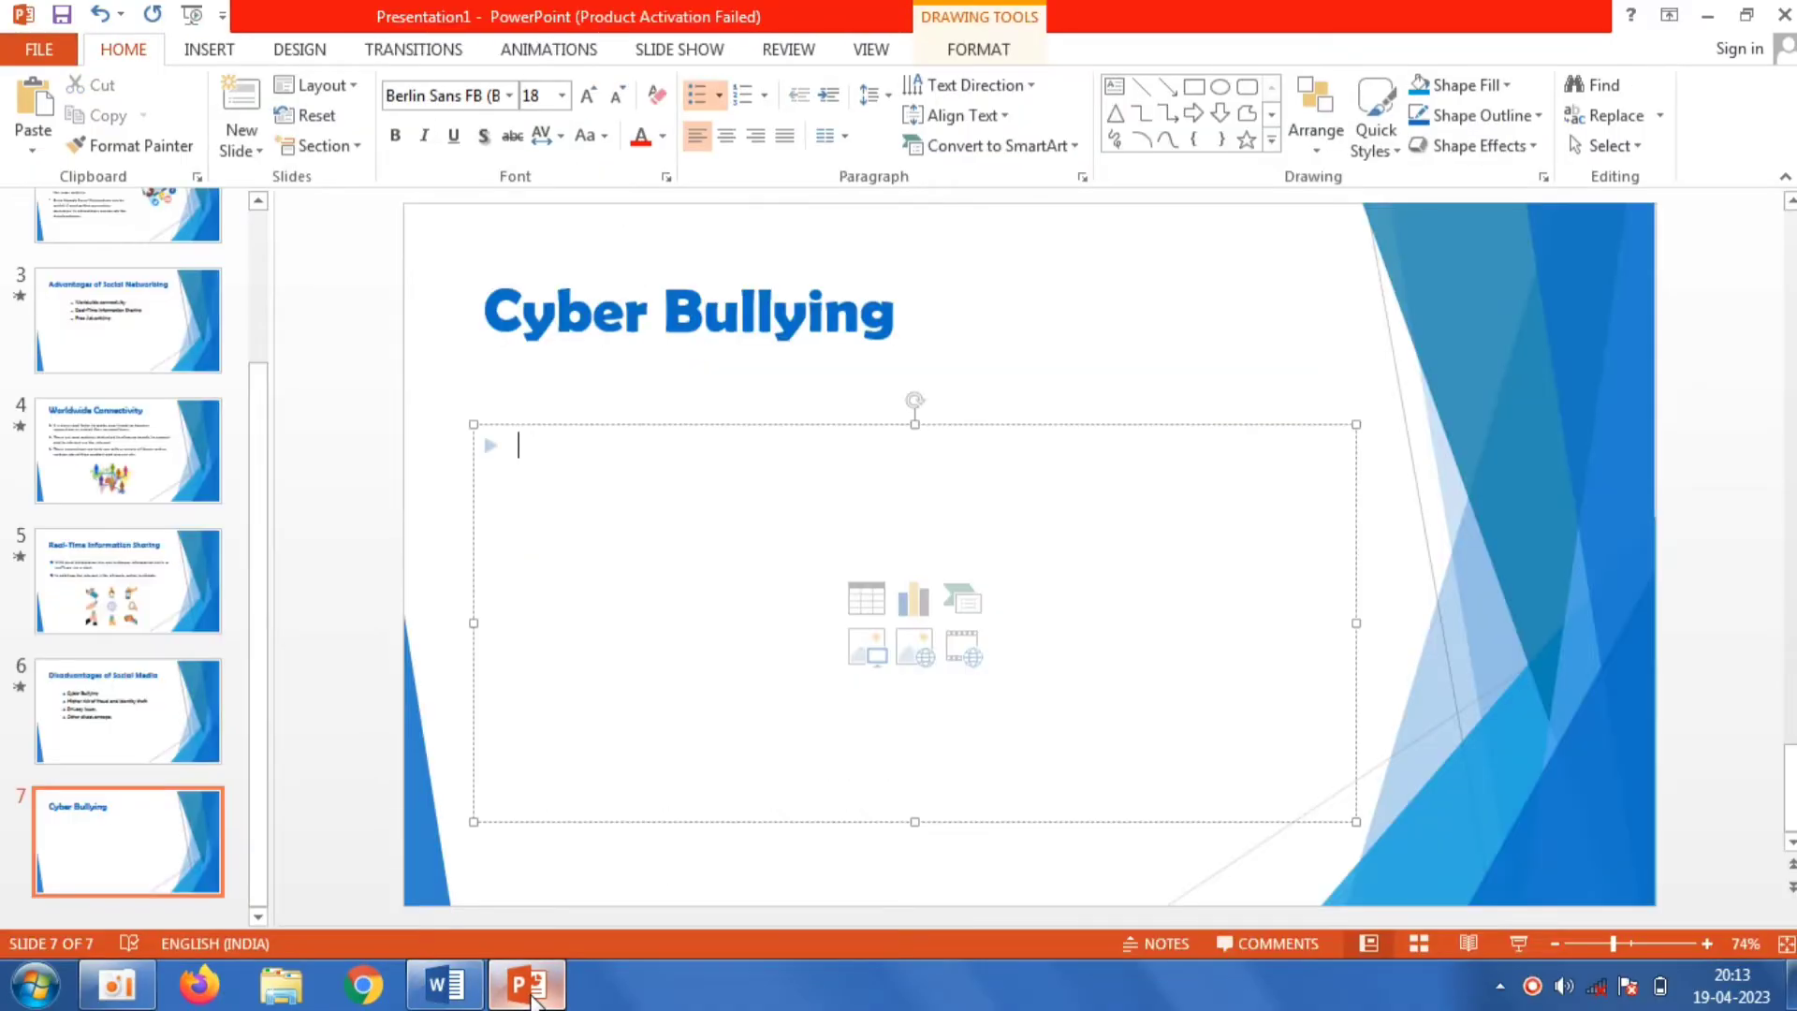
{"action": "right_click", "coordinate": [628, 509]}
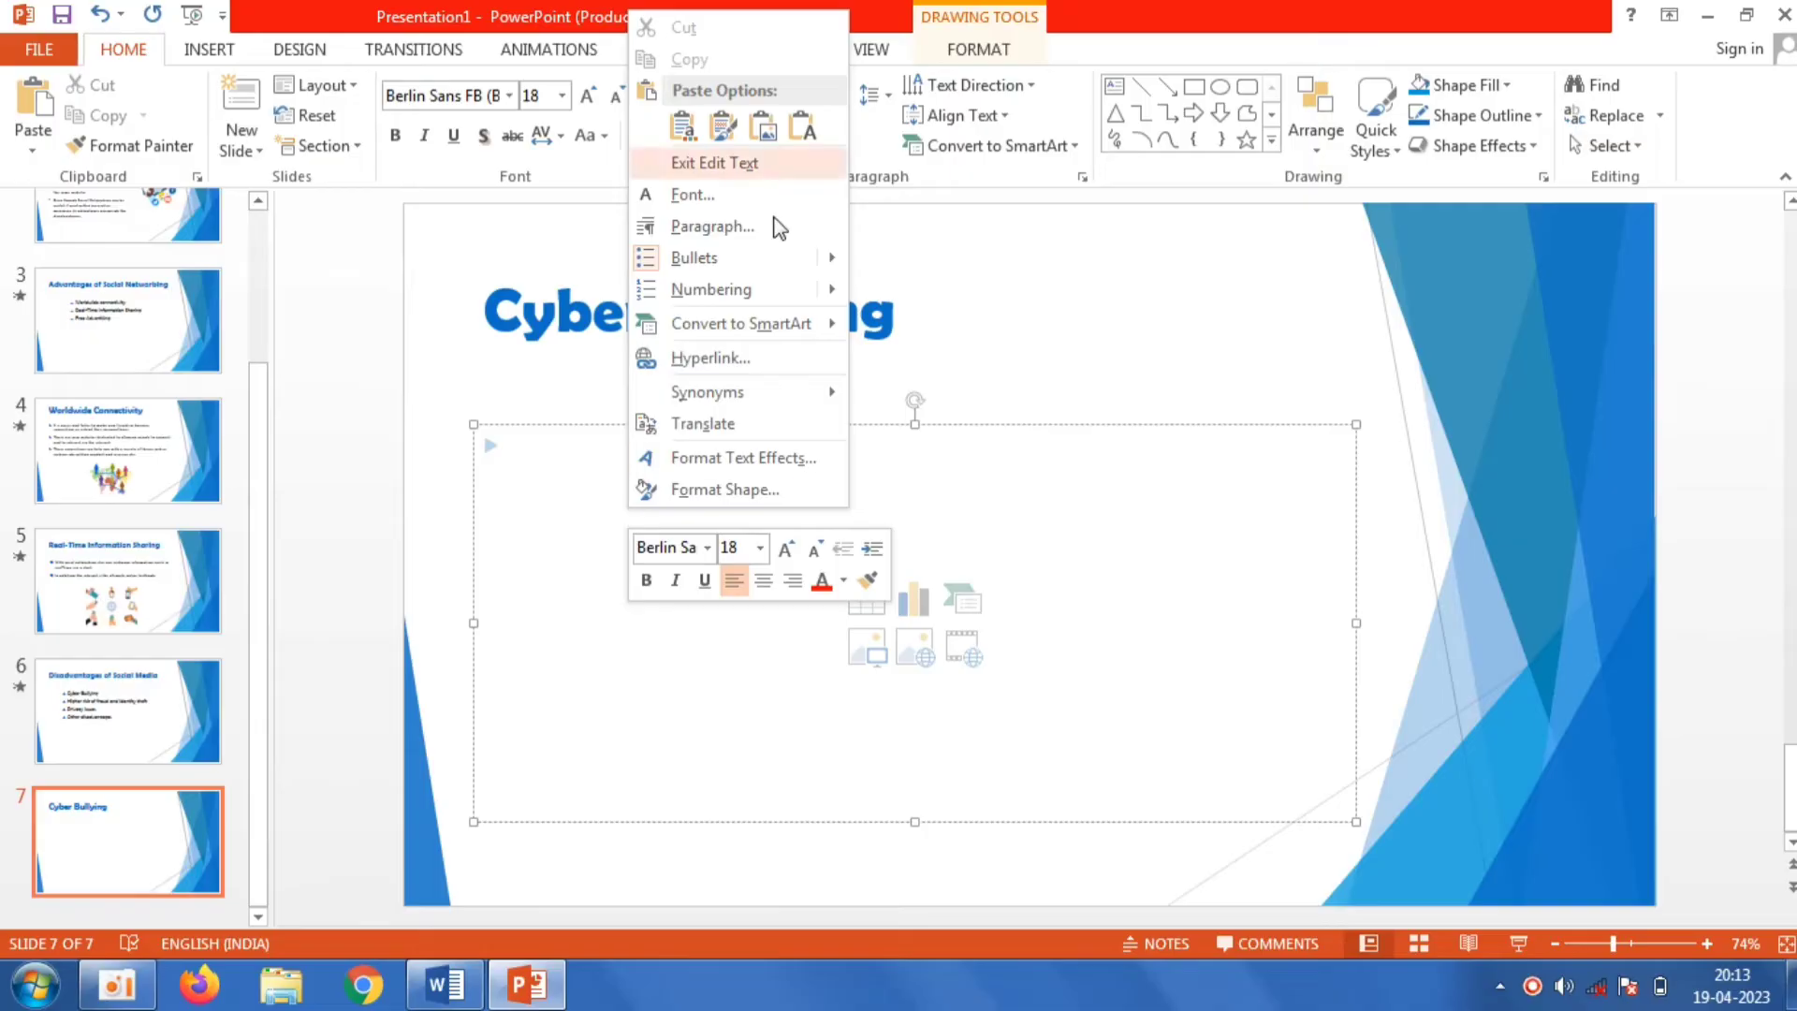
{"action": "left_click", "coordinate": [801, 131]}
{"action": "left_click_drag", "start_coordinate": [1188, 559], "coordinate": [505, 436]}
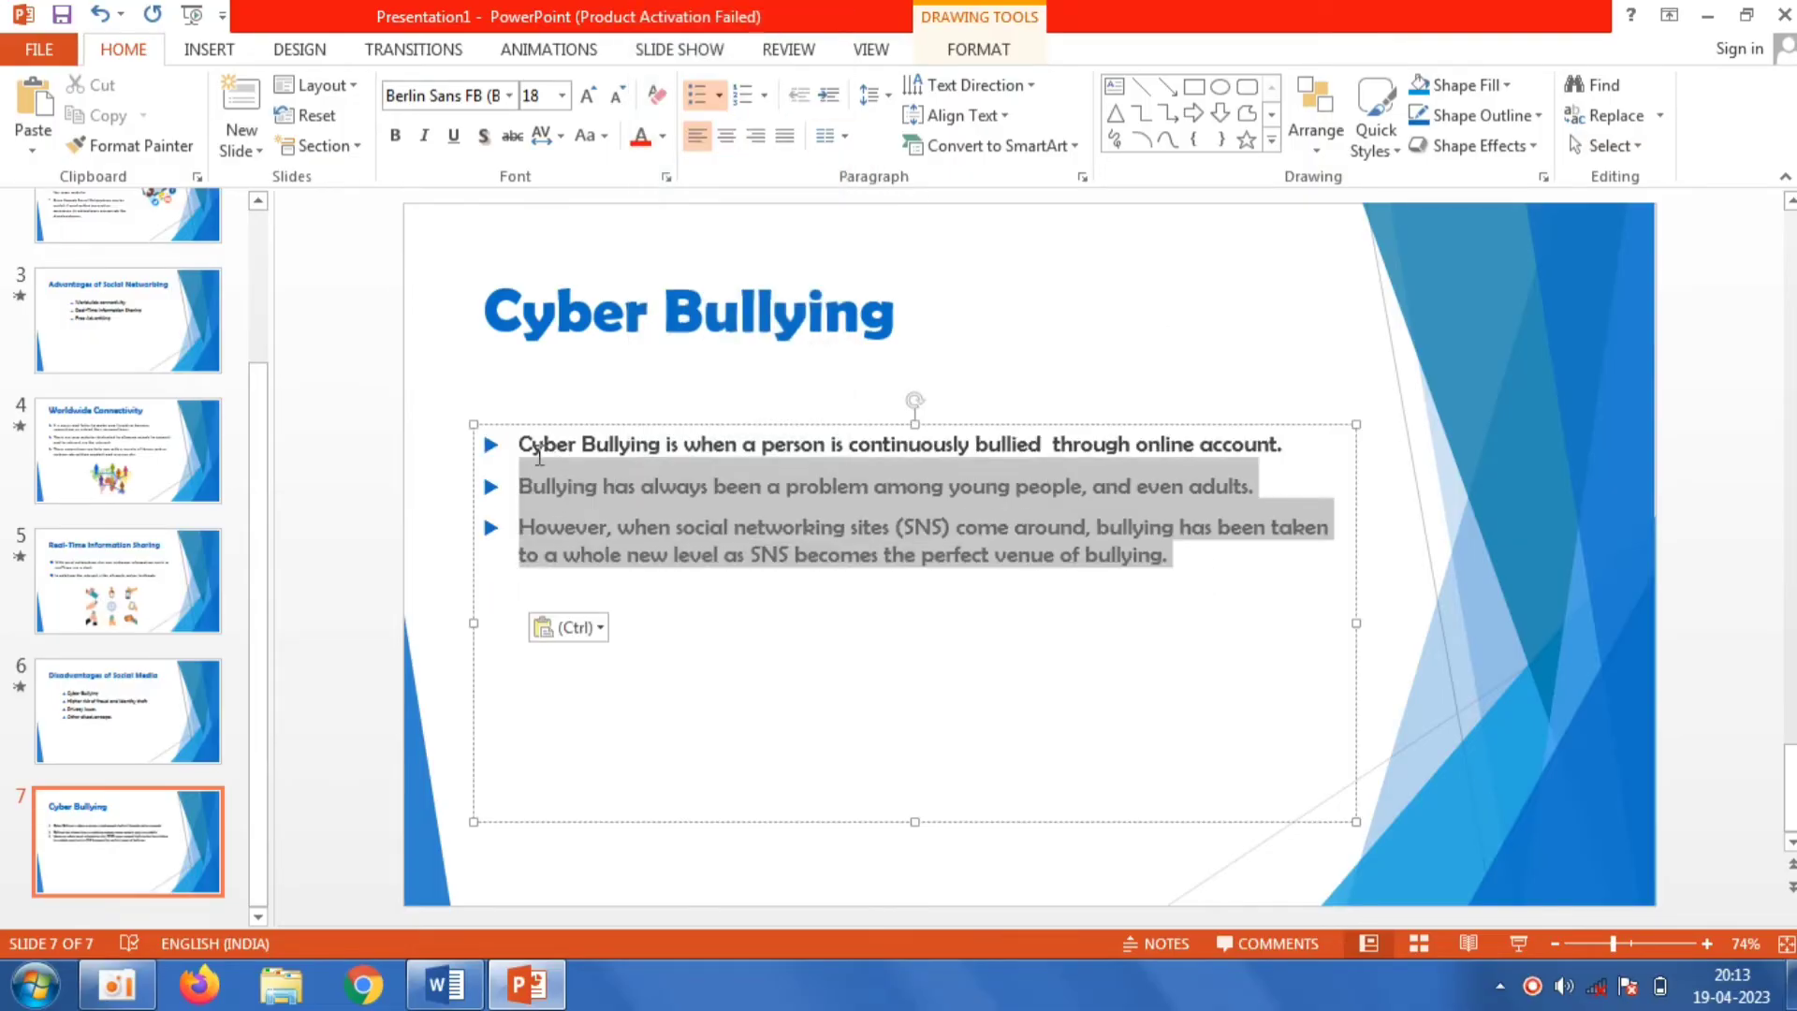
{"action": "left_click", "coordinate": [563, 95]}
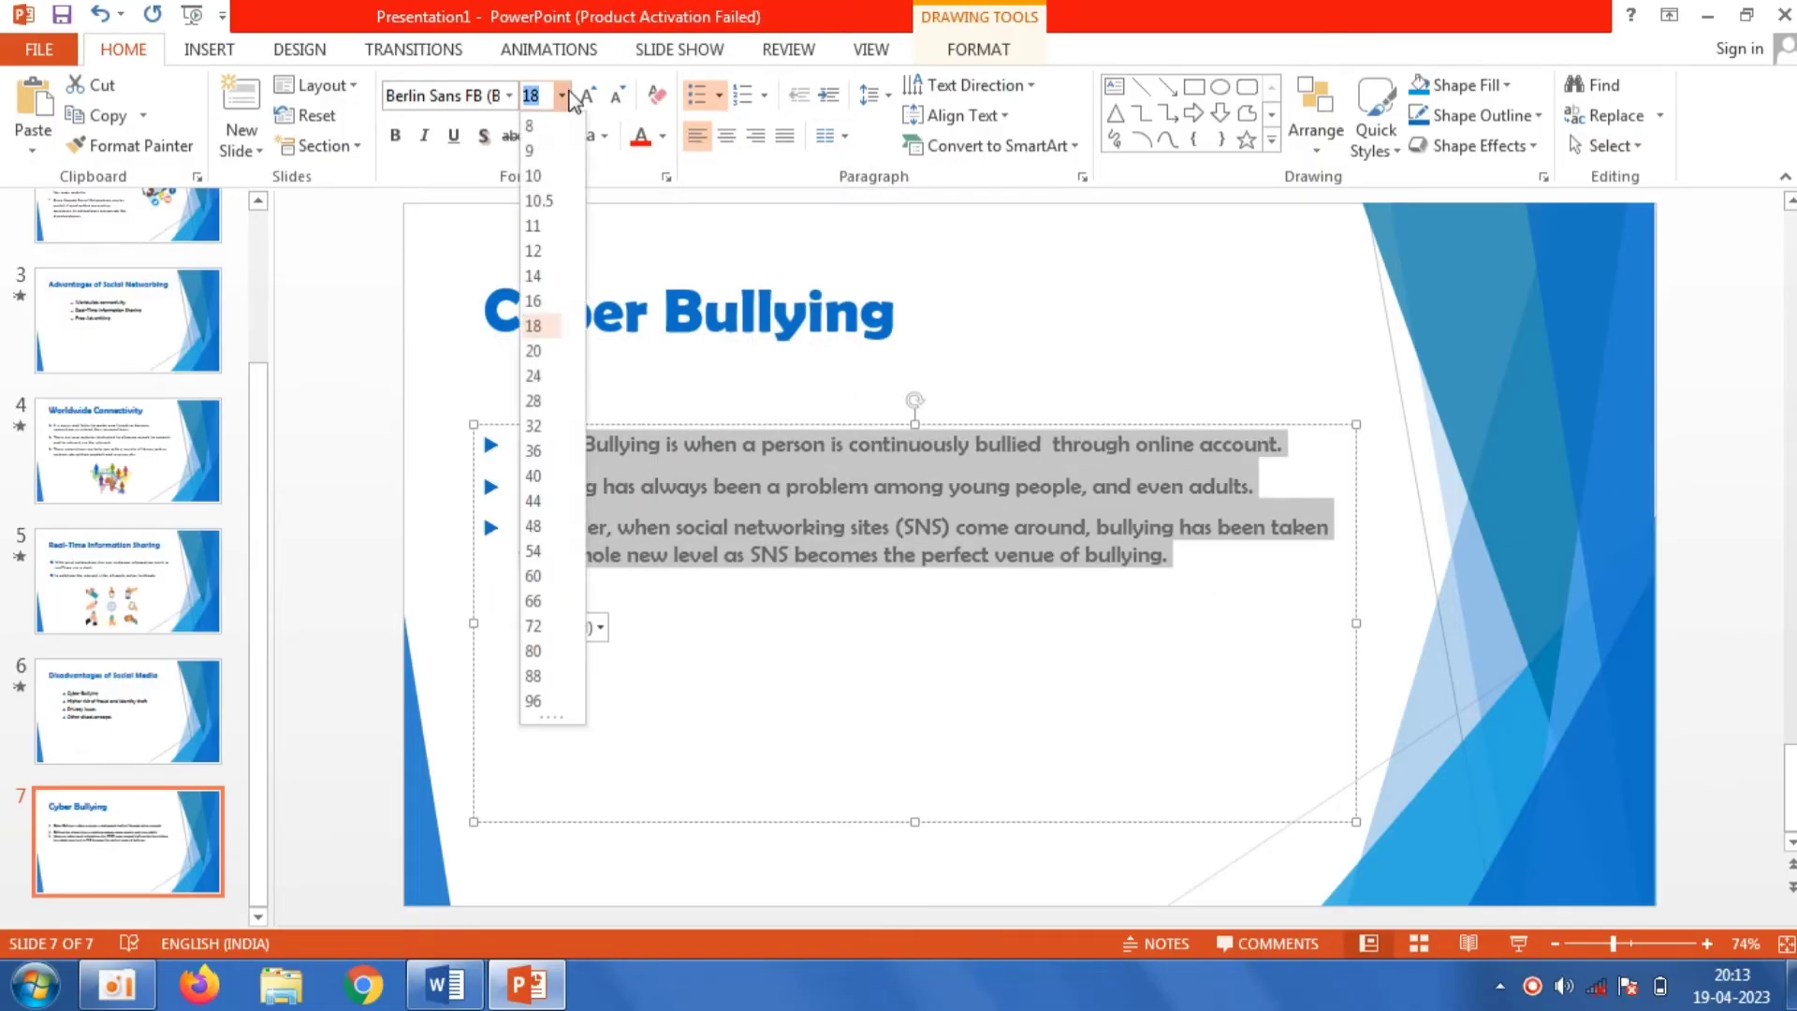
{"action": "left_click", "coordinate": [558, 376]}
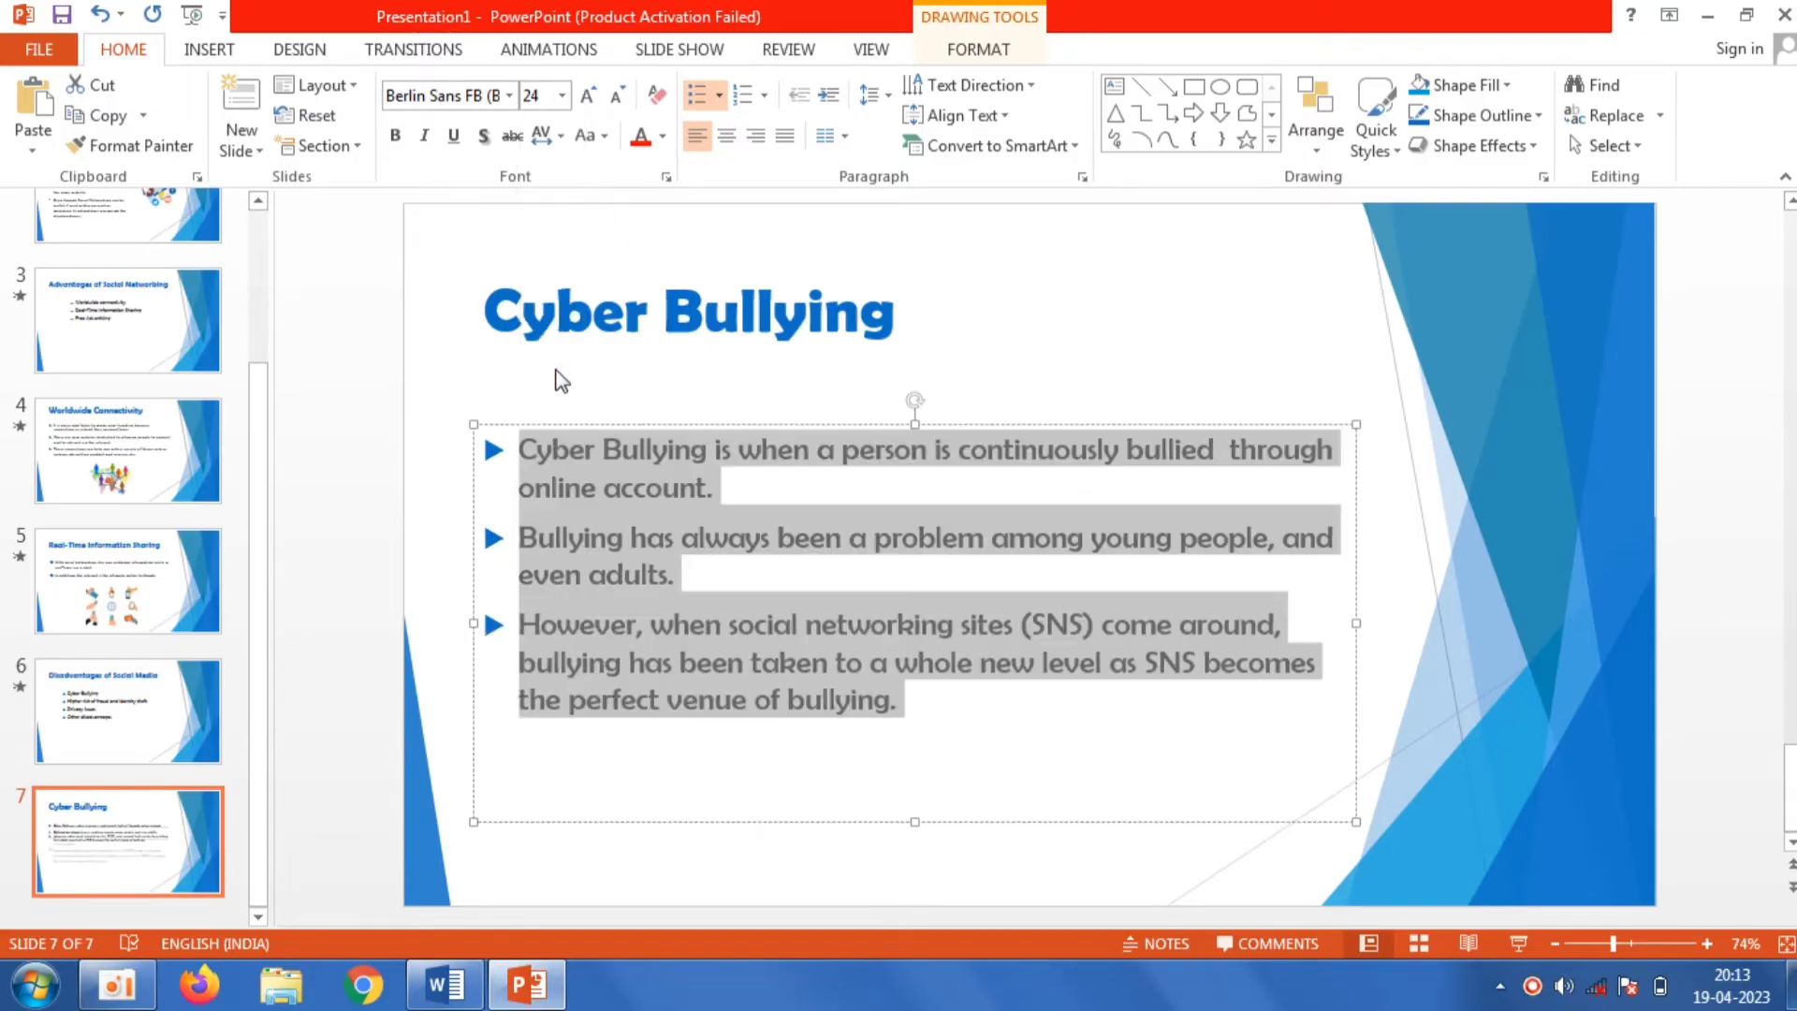
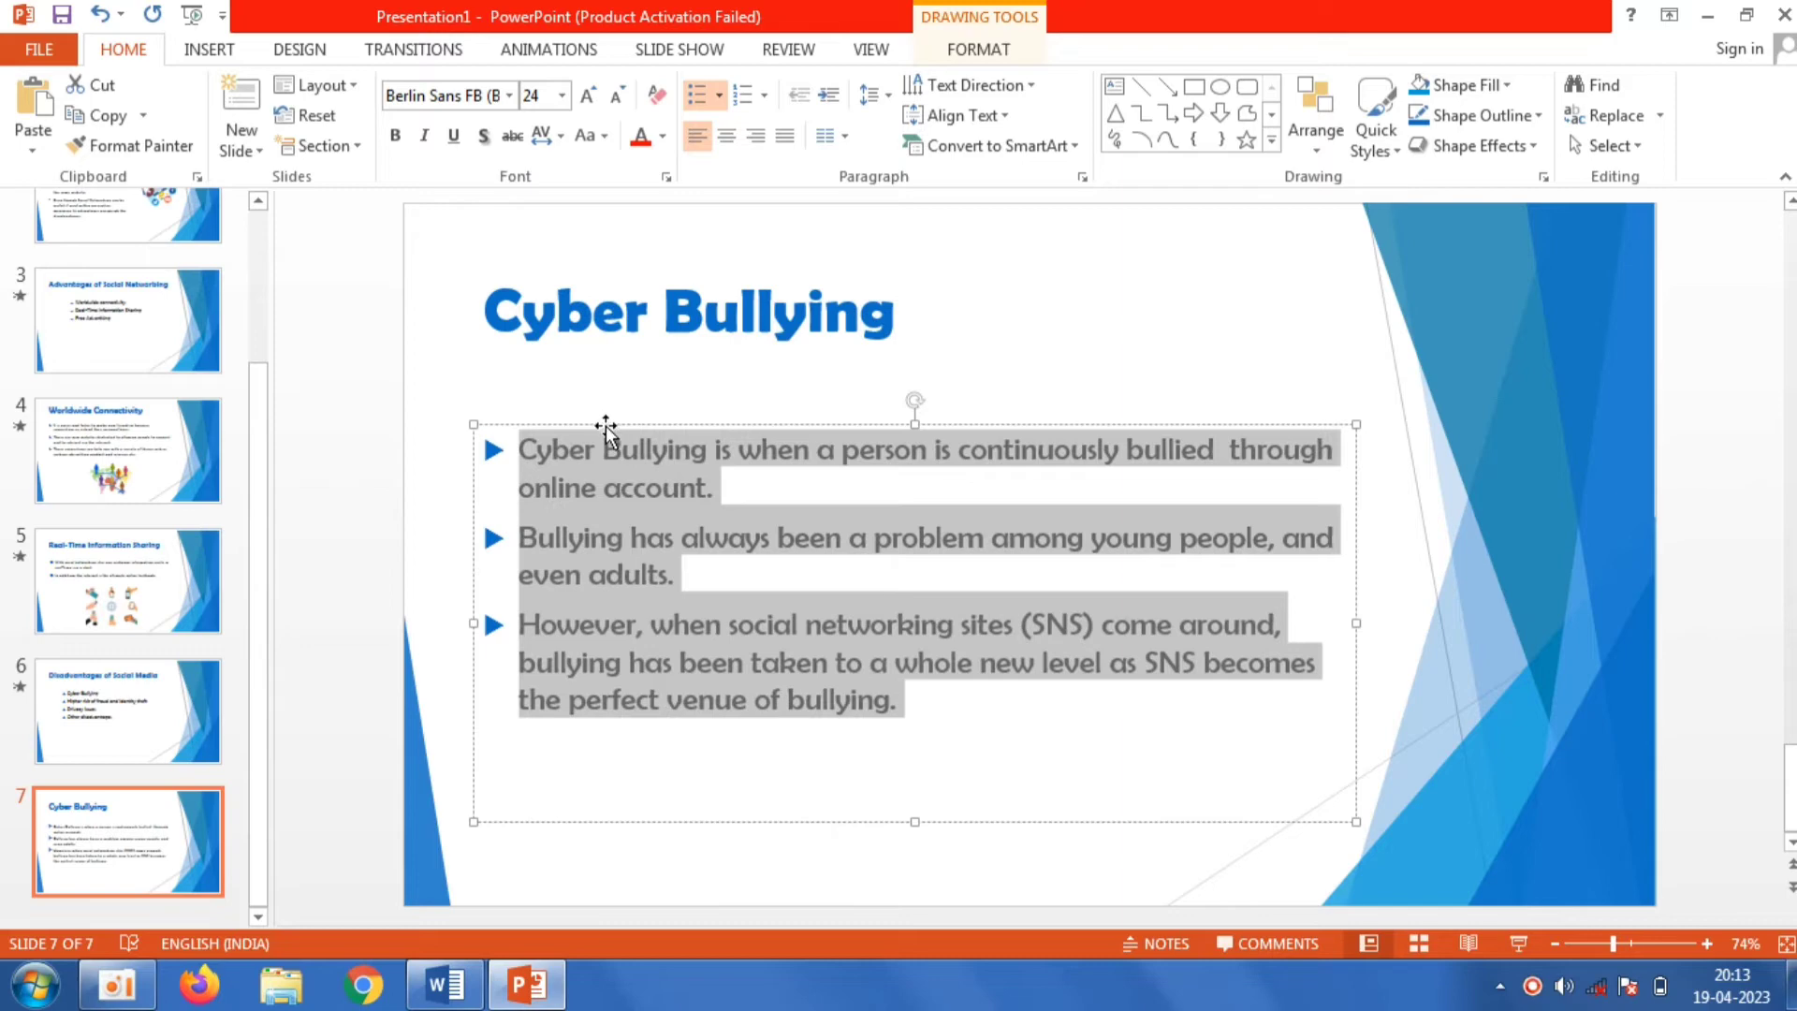
Step: Move the Cyber Bullying title and bullet text boxes higher on slide 7
{"action": "left_click_drag", "start_coordinate": [606, 425], "coordinate": [606, 375]}
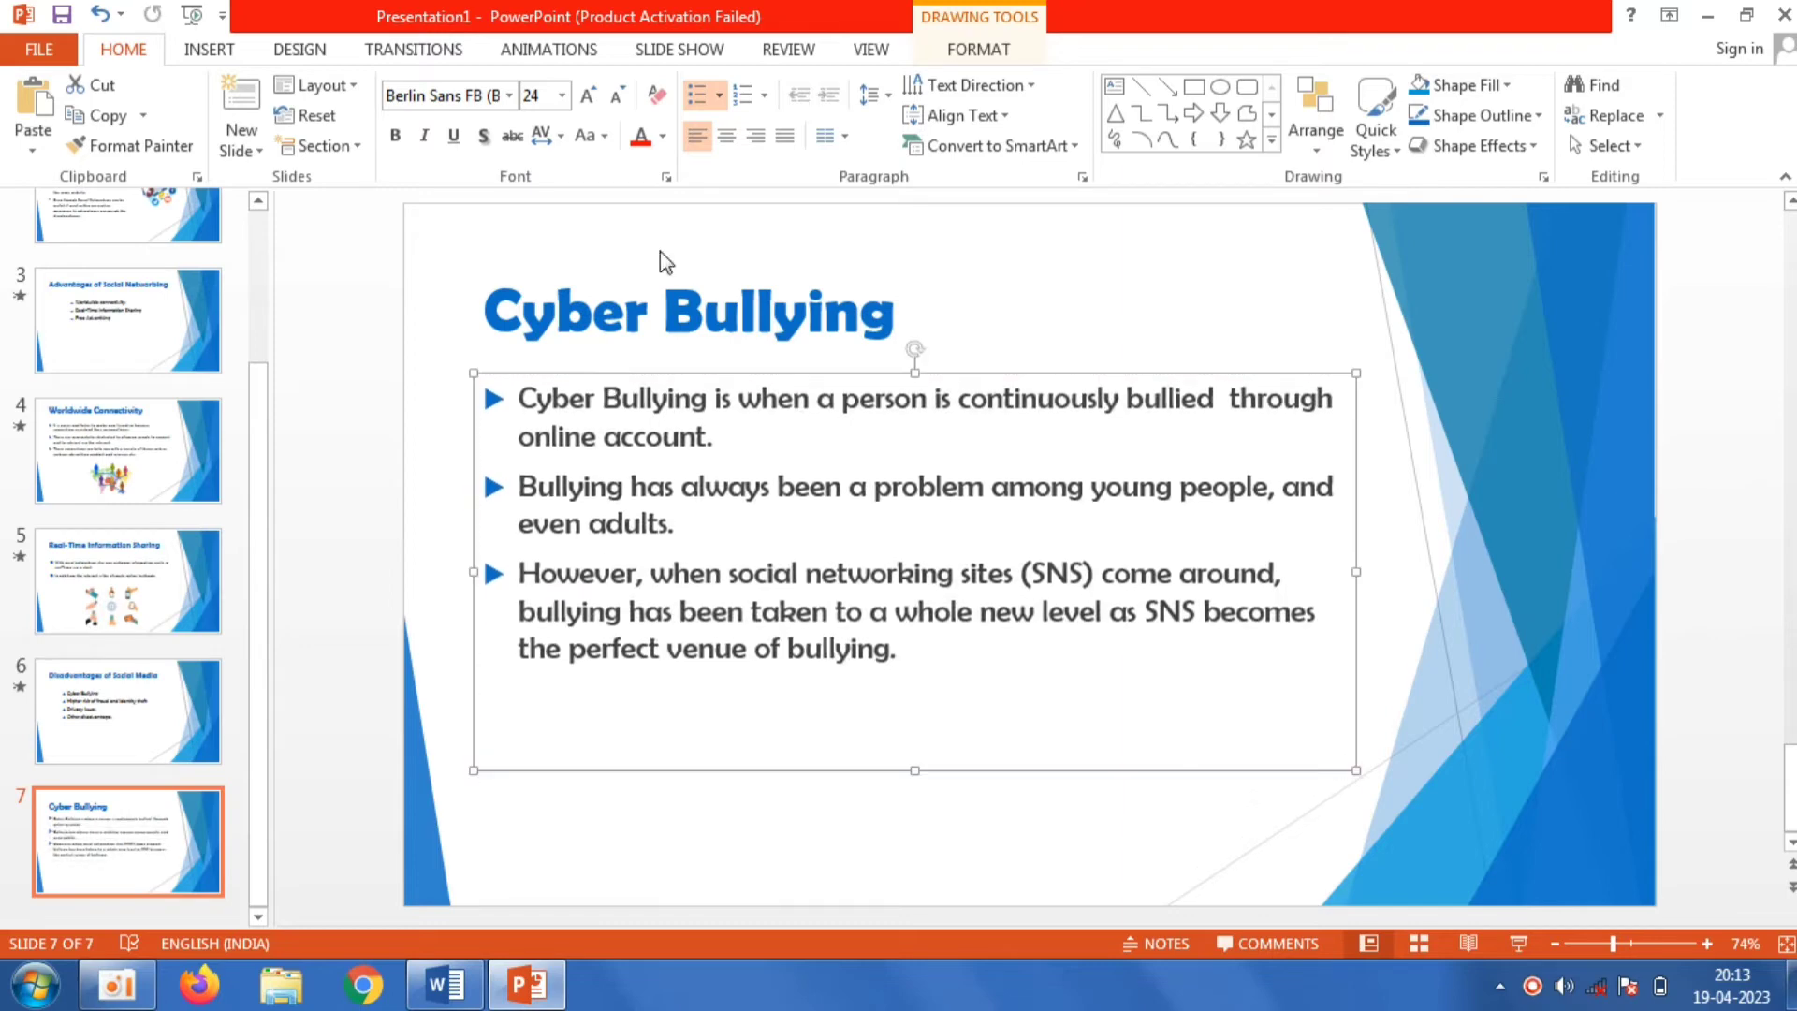
{"action": "left_click", "coordinate": [661, 276]}
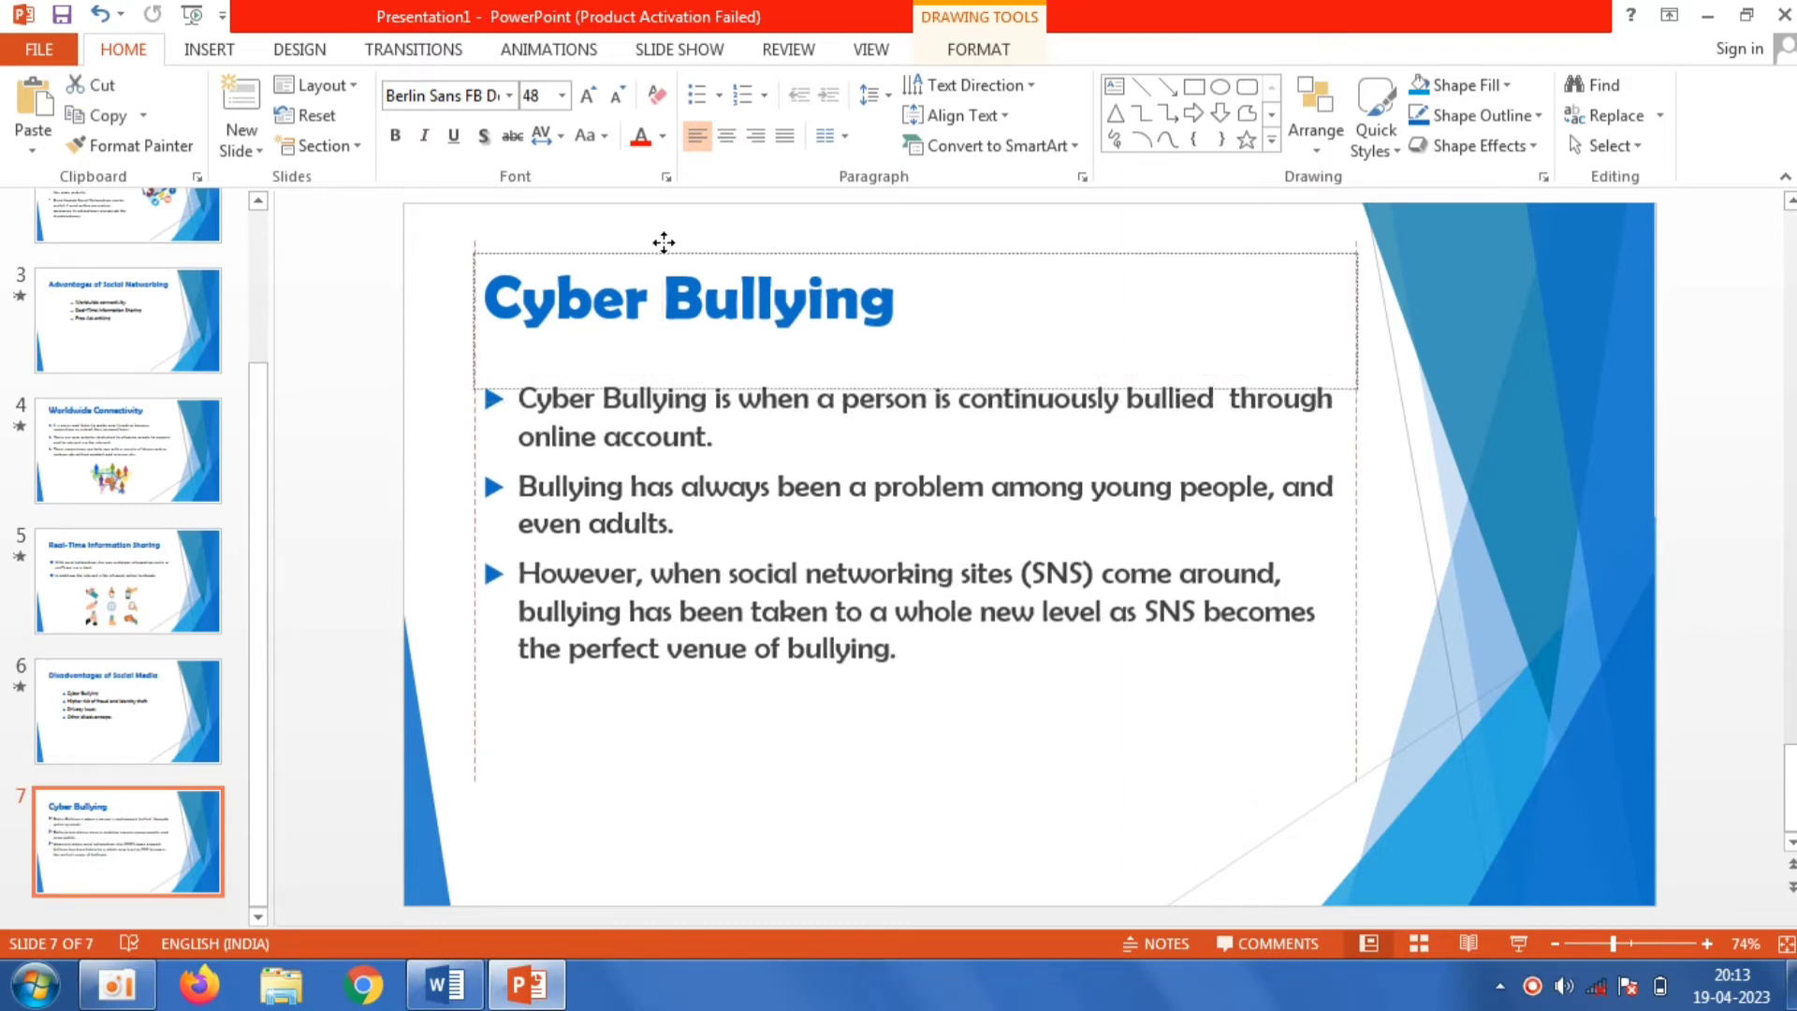
{"action": "left_click_drag", "start_coordinate": [665, 260], "coordinate": [662, 214]}
{"action": "left_click", "coordinate": [729, 400]}
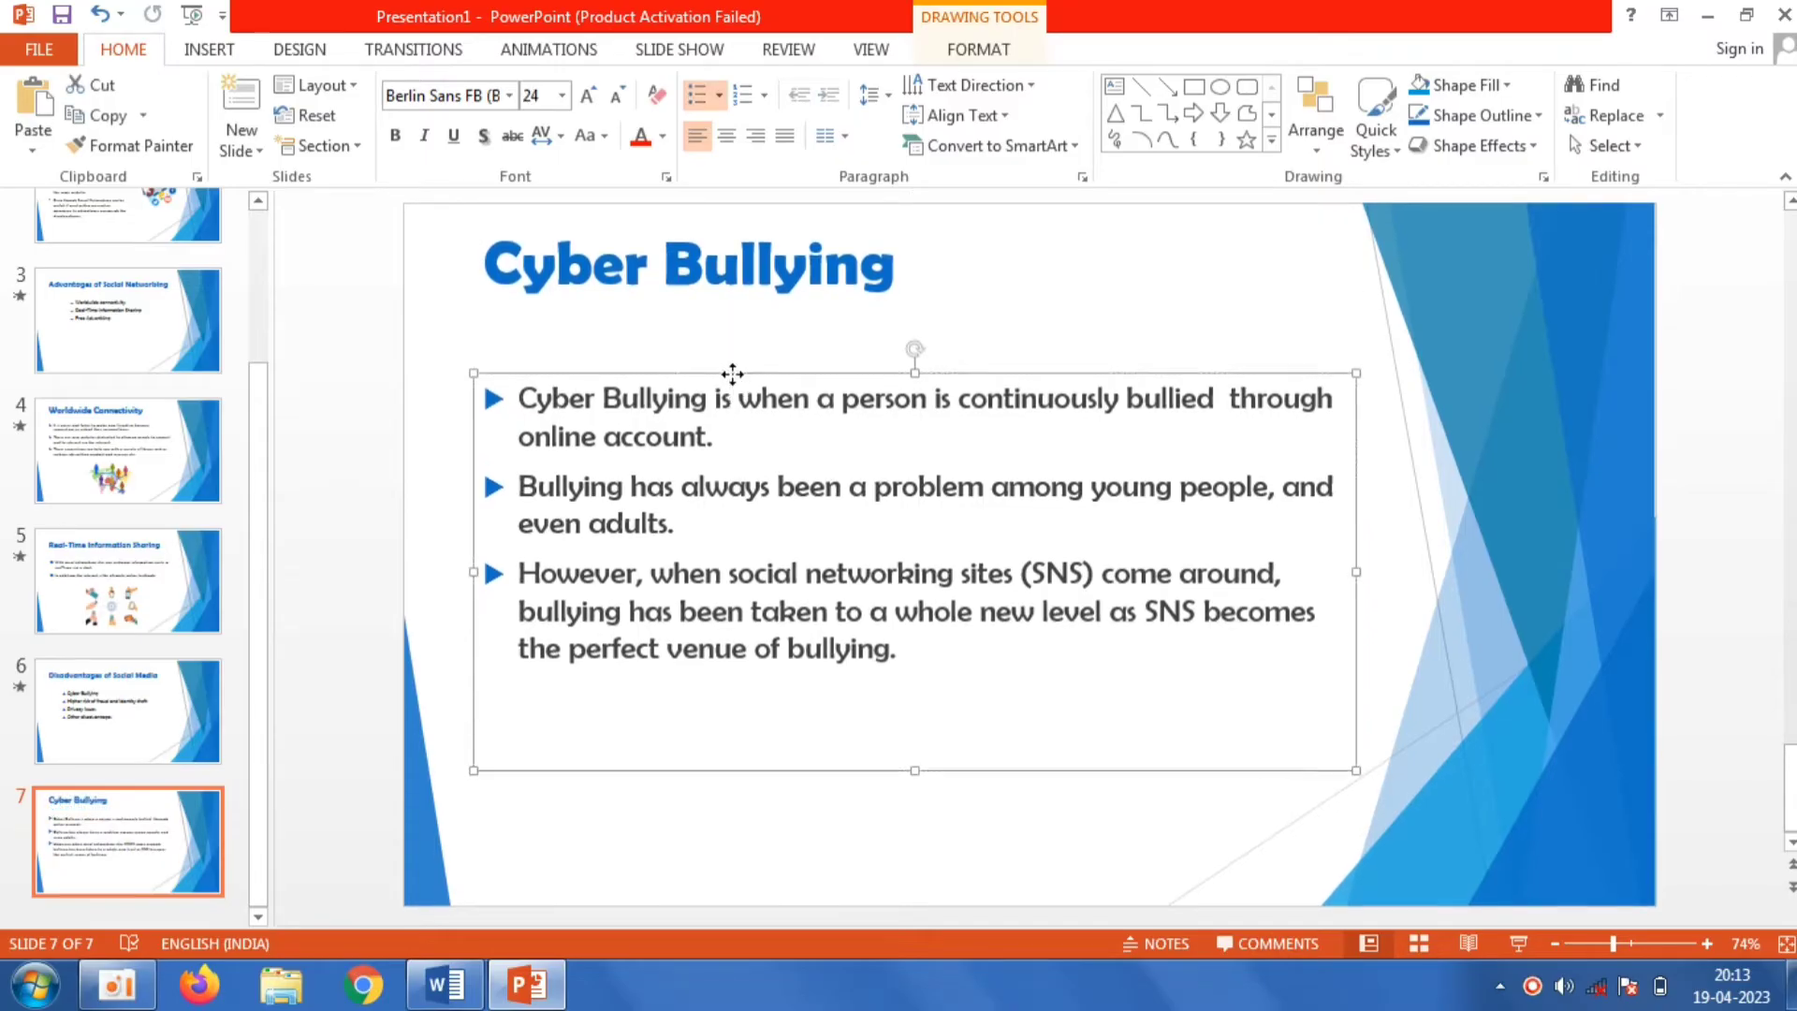
{"action": "left_click_drag", "start_coordinate": [734, 374], "coordinate": [732, 334]}
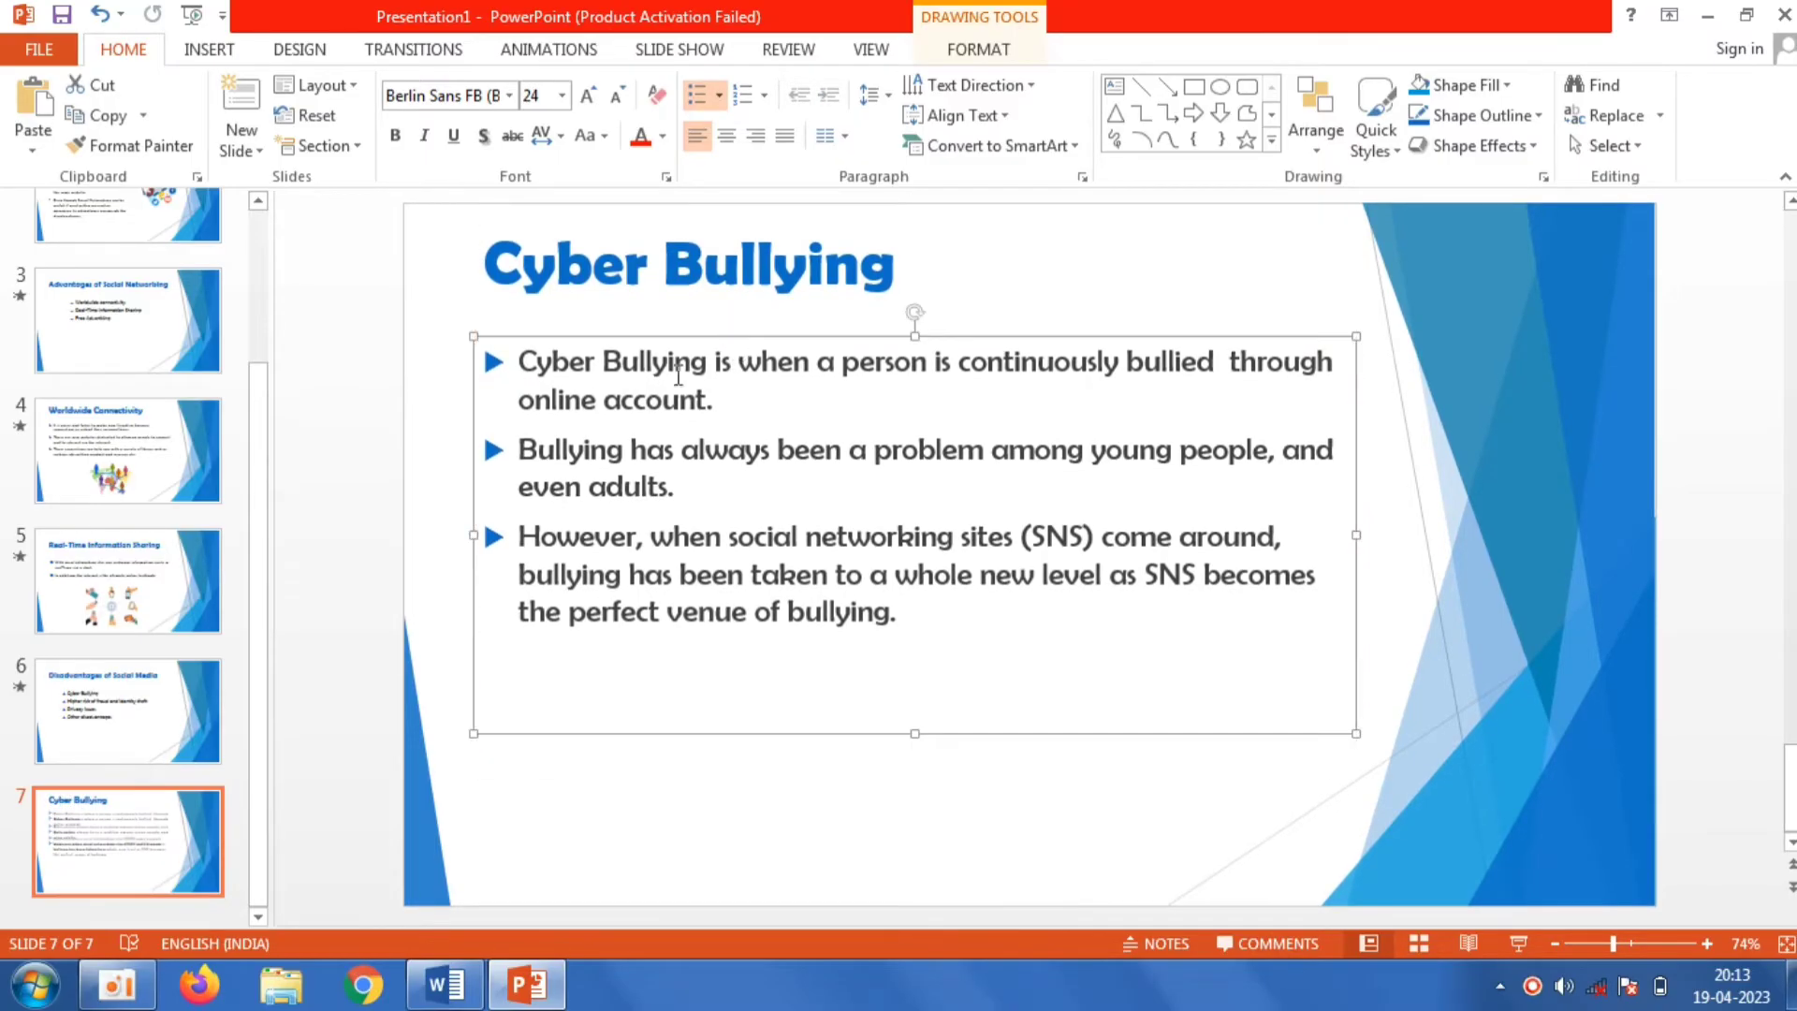
{"action": "left_click", "coordinate": [393, 330]}
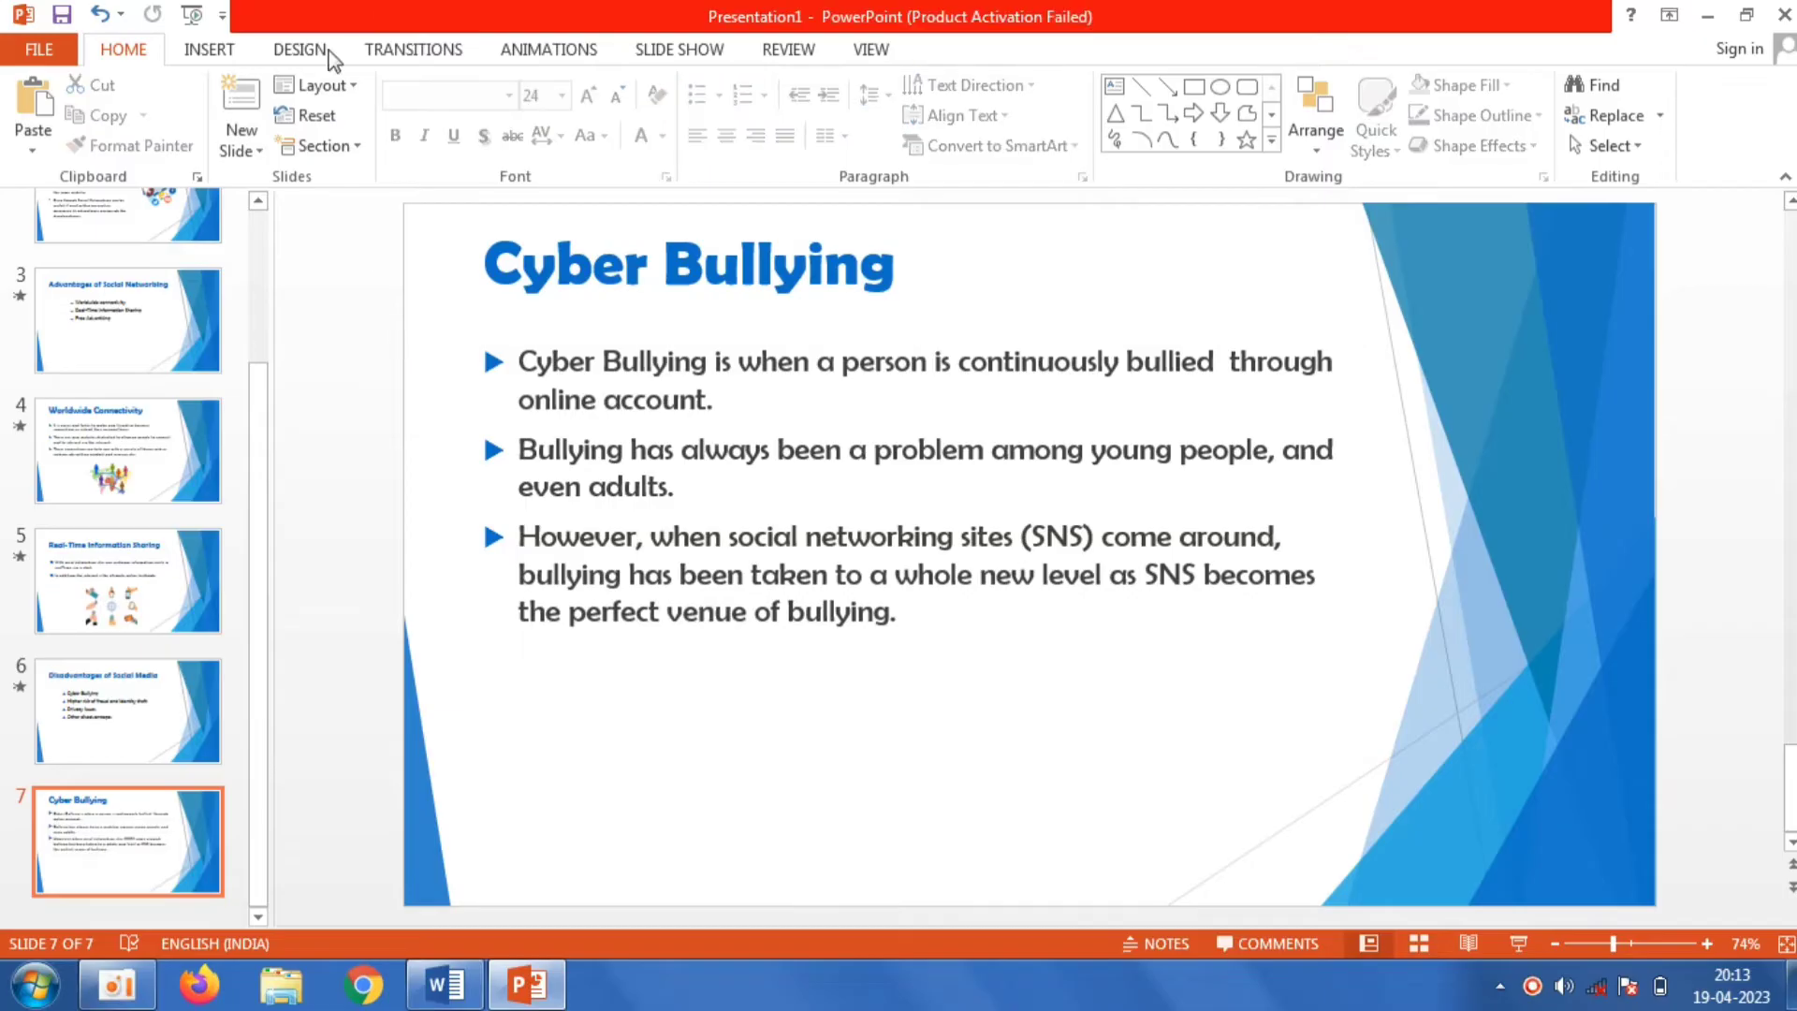
Step: Insert the cyber-bullying illustration, shrink it to 5.39 × 9.24 cm and place it below the bullets
{"action": "left_click", "coordinate": [200, 49]}
{"action": "left_click", "coordinate": [194, 93]}
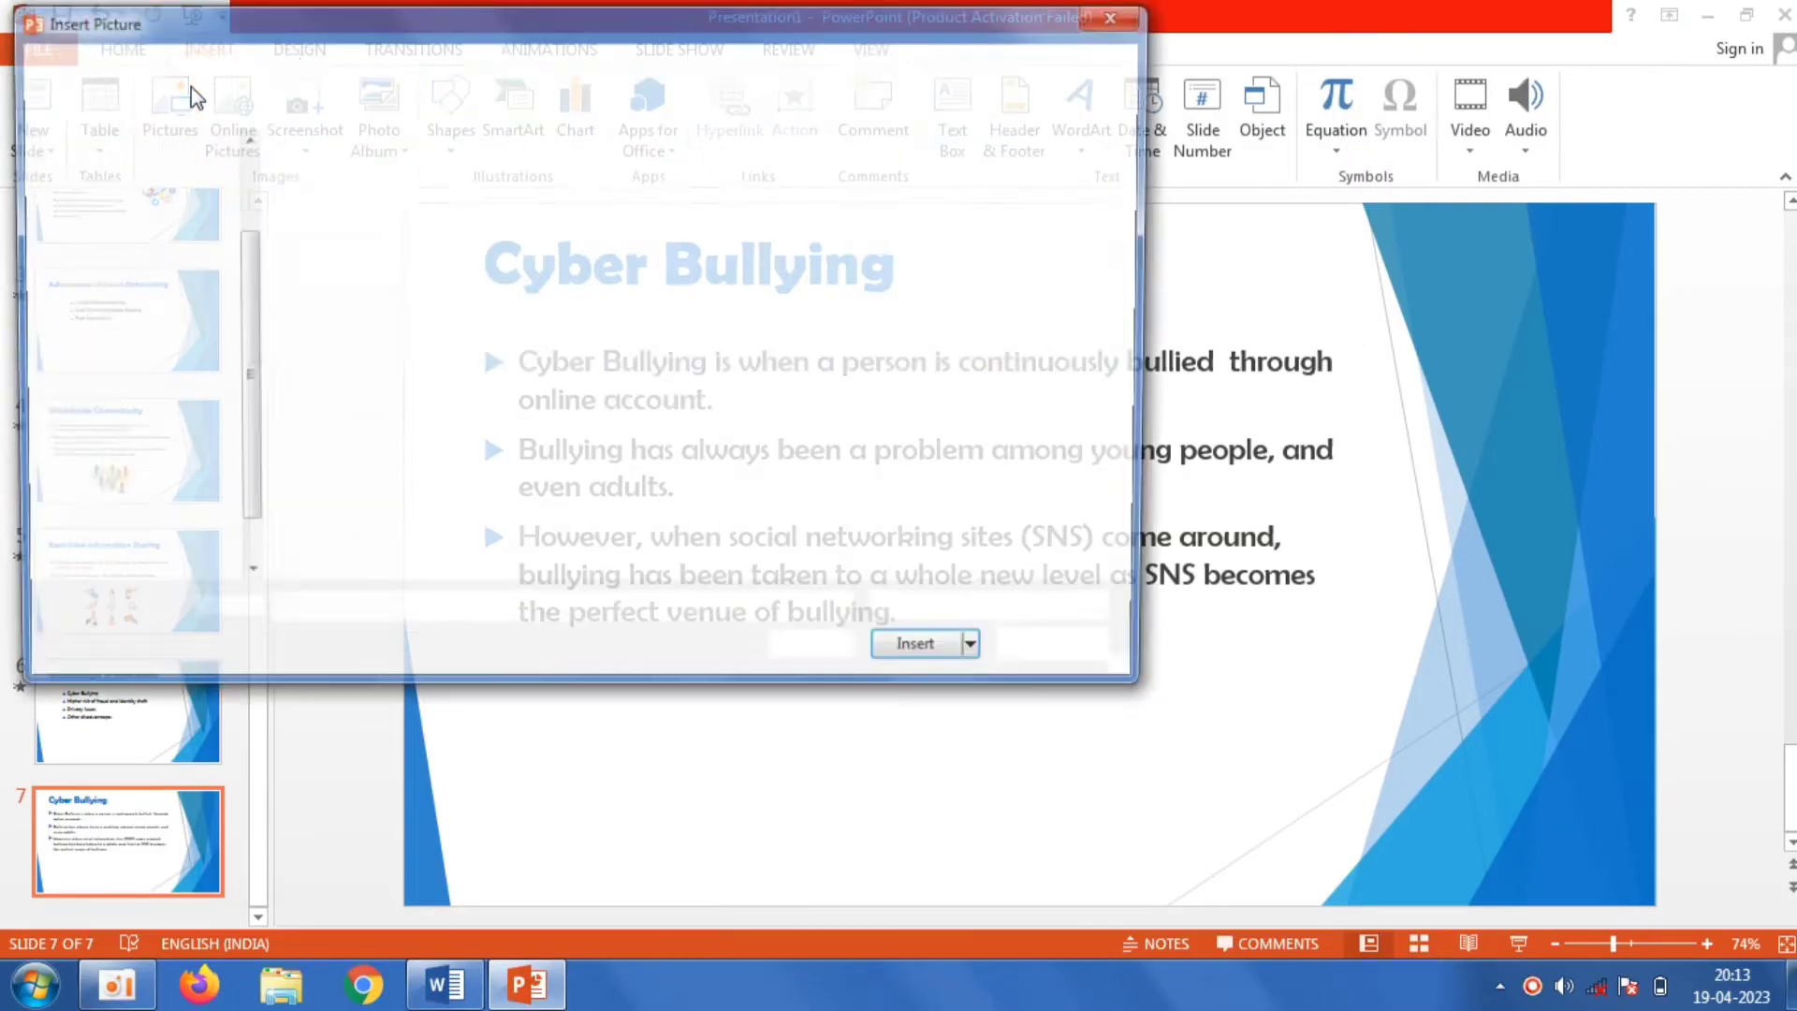
{"action": "double_click", "coordinate": [842, 328]}
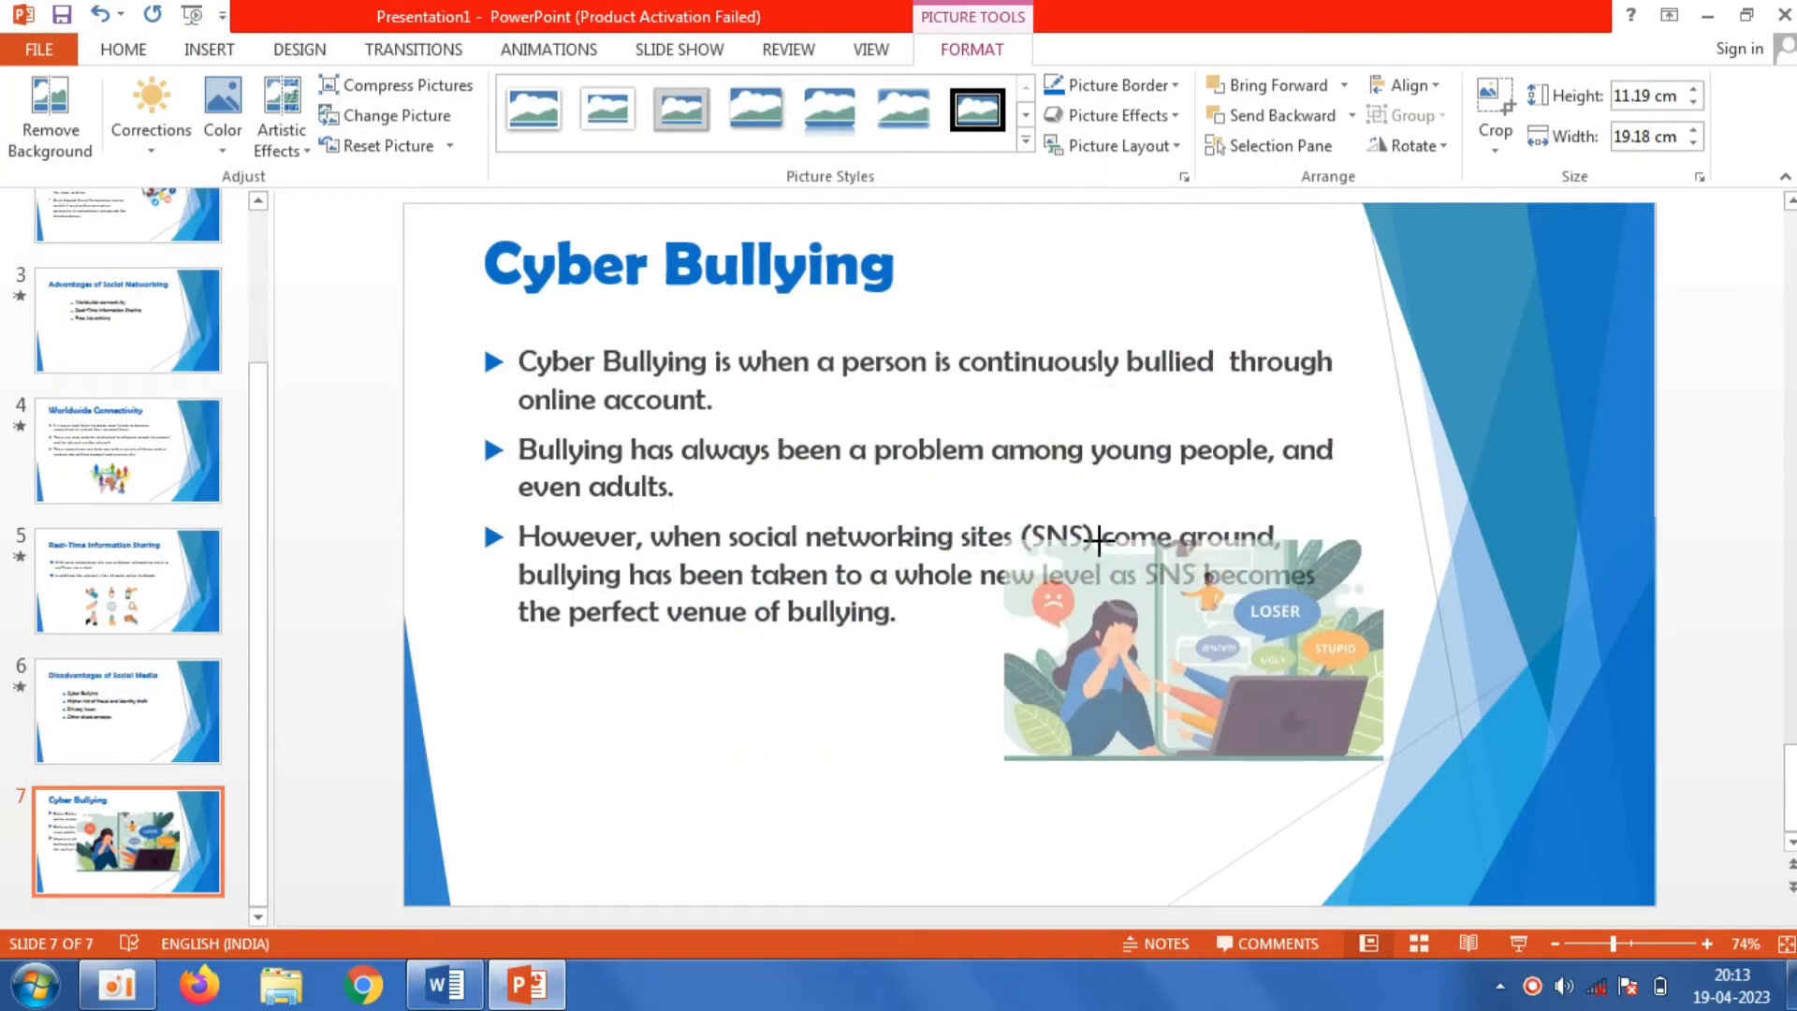
{"action": "left_click_drag", "start_coordinate": [722, 359], "coordinate": [1091, 574]}
{"action": "left_click_drag", "start_coordinate": [1182, 613], "coordinate": [998, 716]}
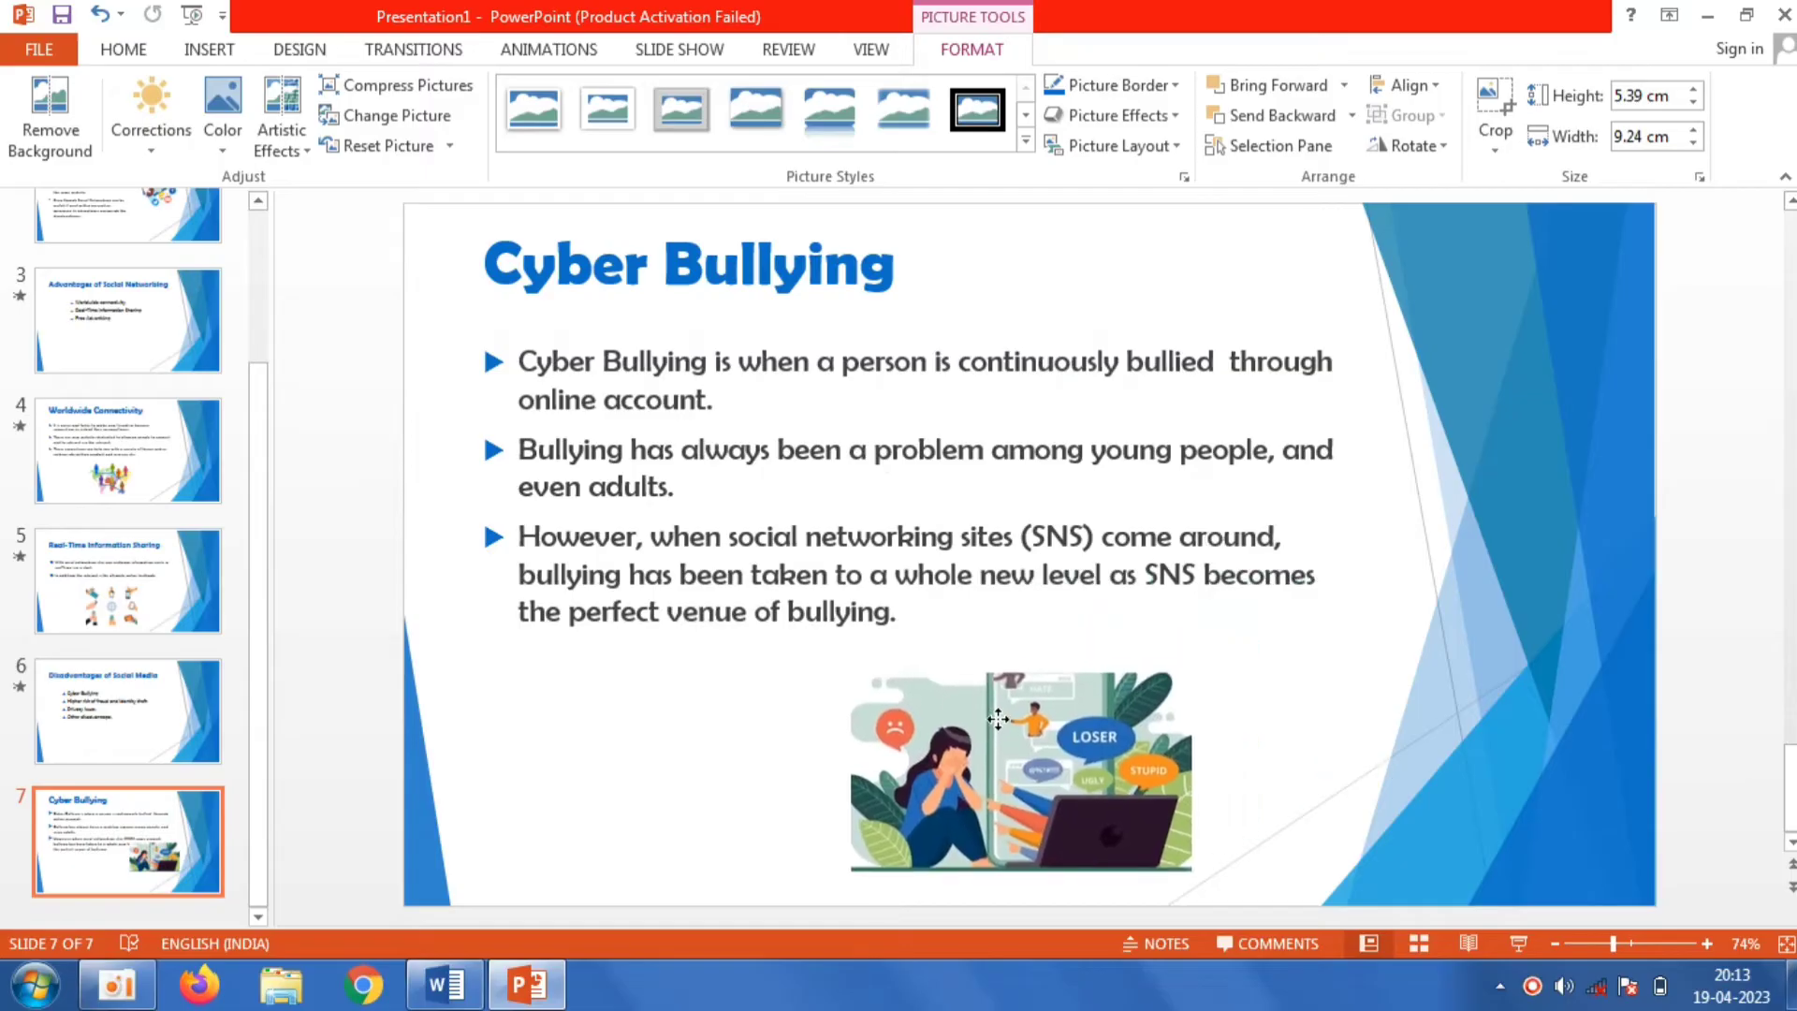
{"action": "left_click", "coordinate": [586, 787]}
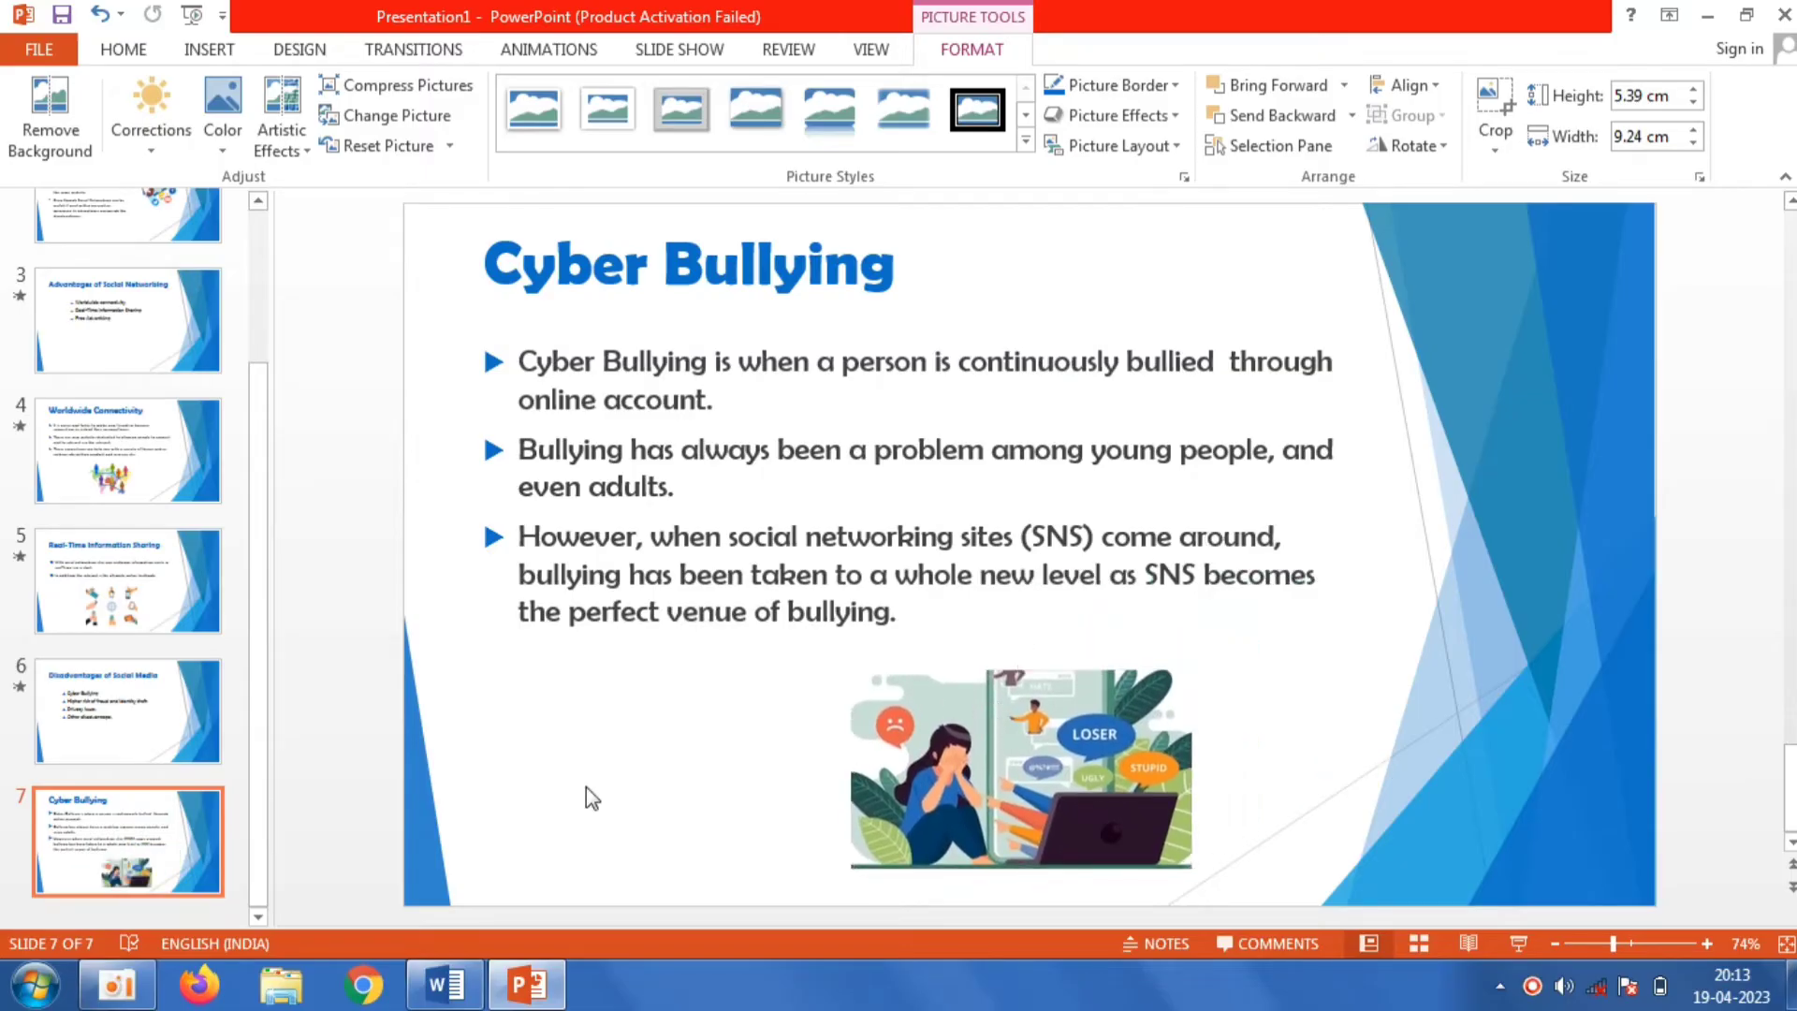
Step: Give slide 7 the Origami transition and add a blank slide 8 after it
{"action": "left_click", "coordinate": [430, 60]}
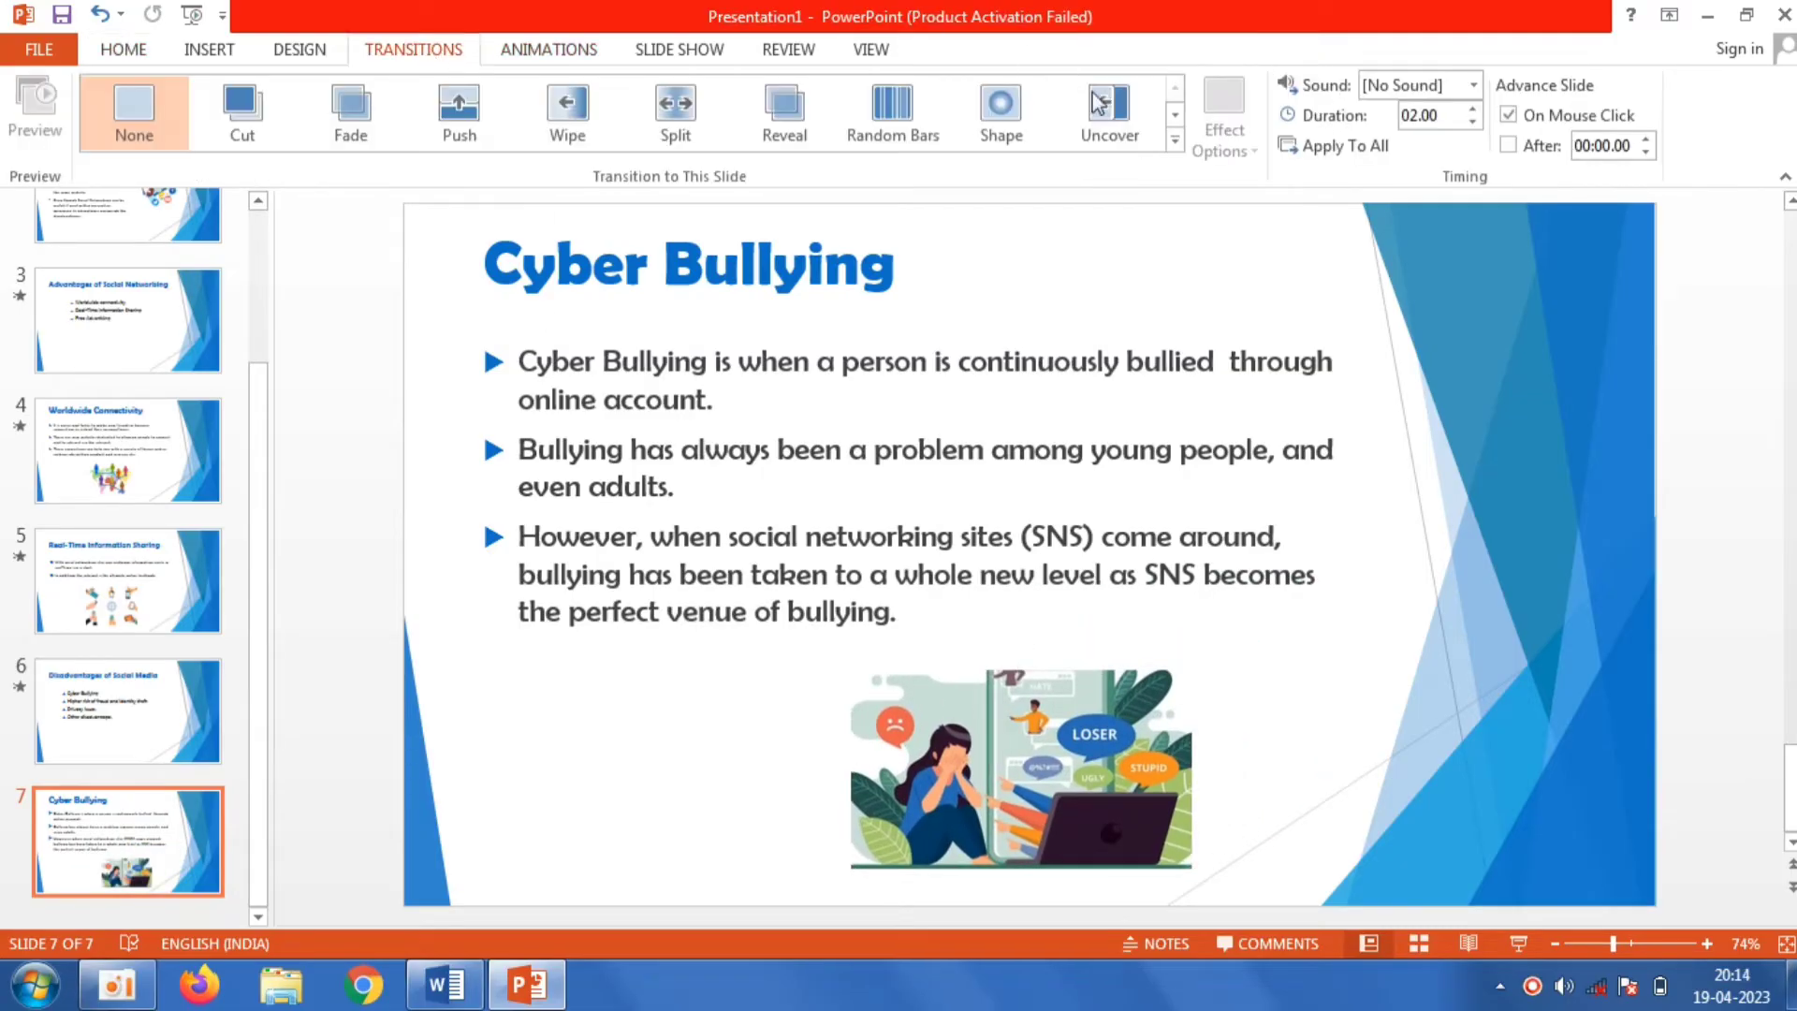
{"action": "left_click", "coordinate": [1174, 142]}
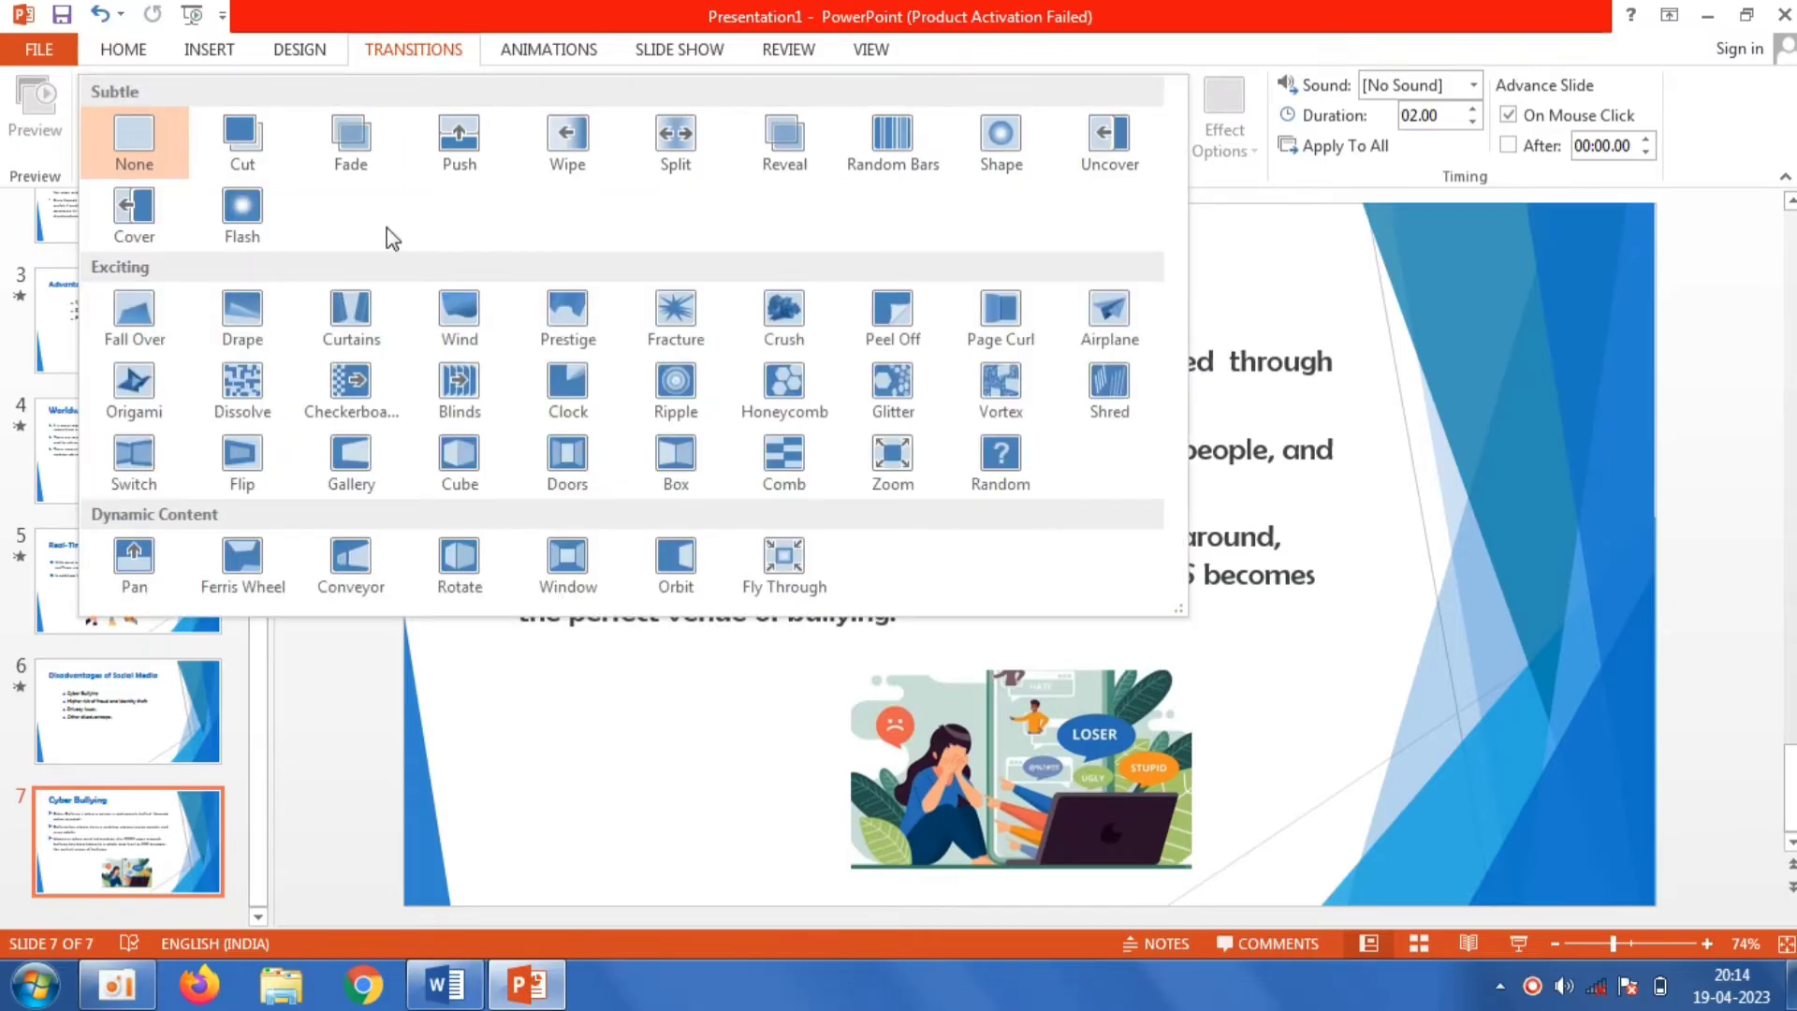
{"action": "left_click", "coordinate": [111, 406]}
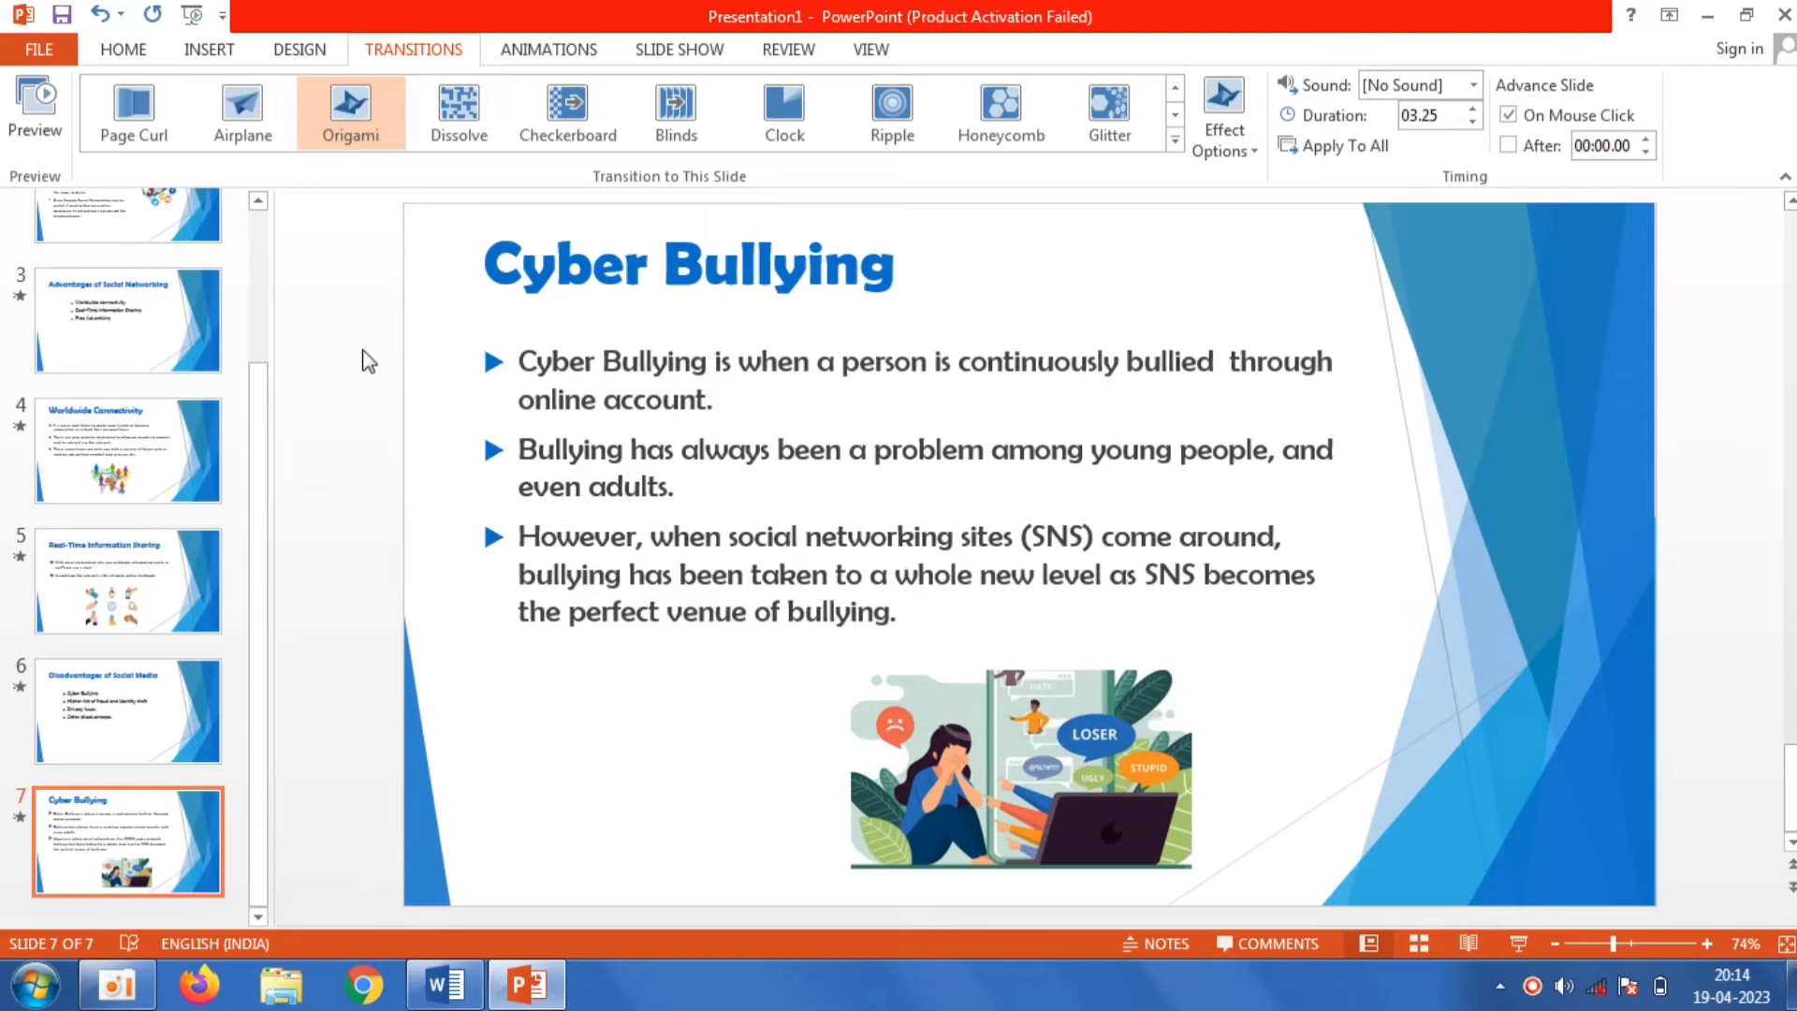
{"action": "left_click", "coordinate": [120, 49]}
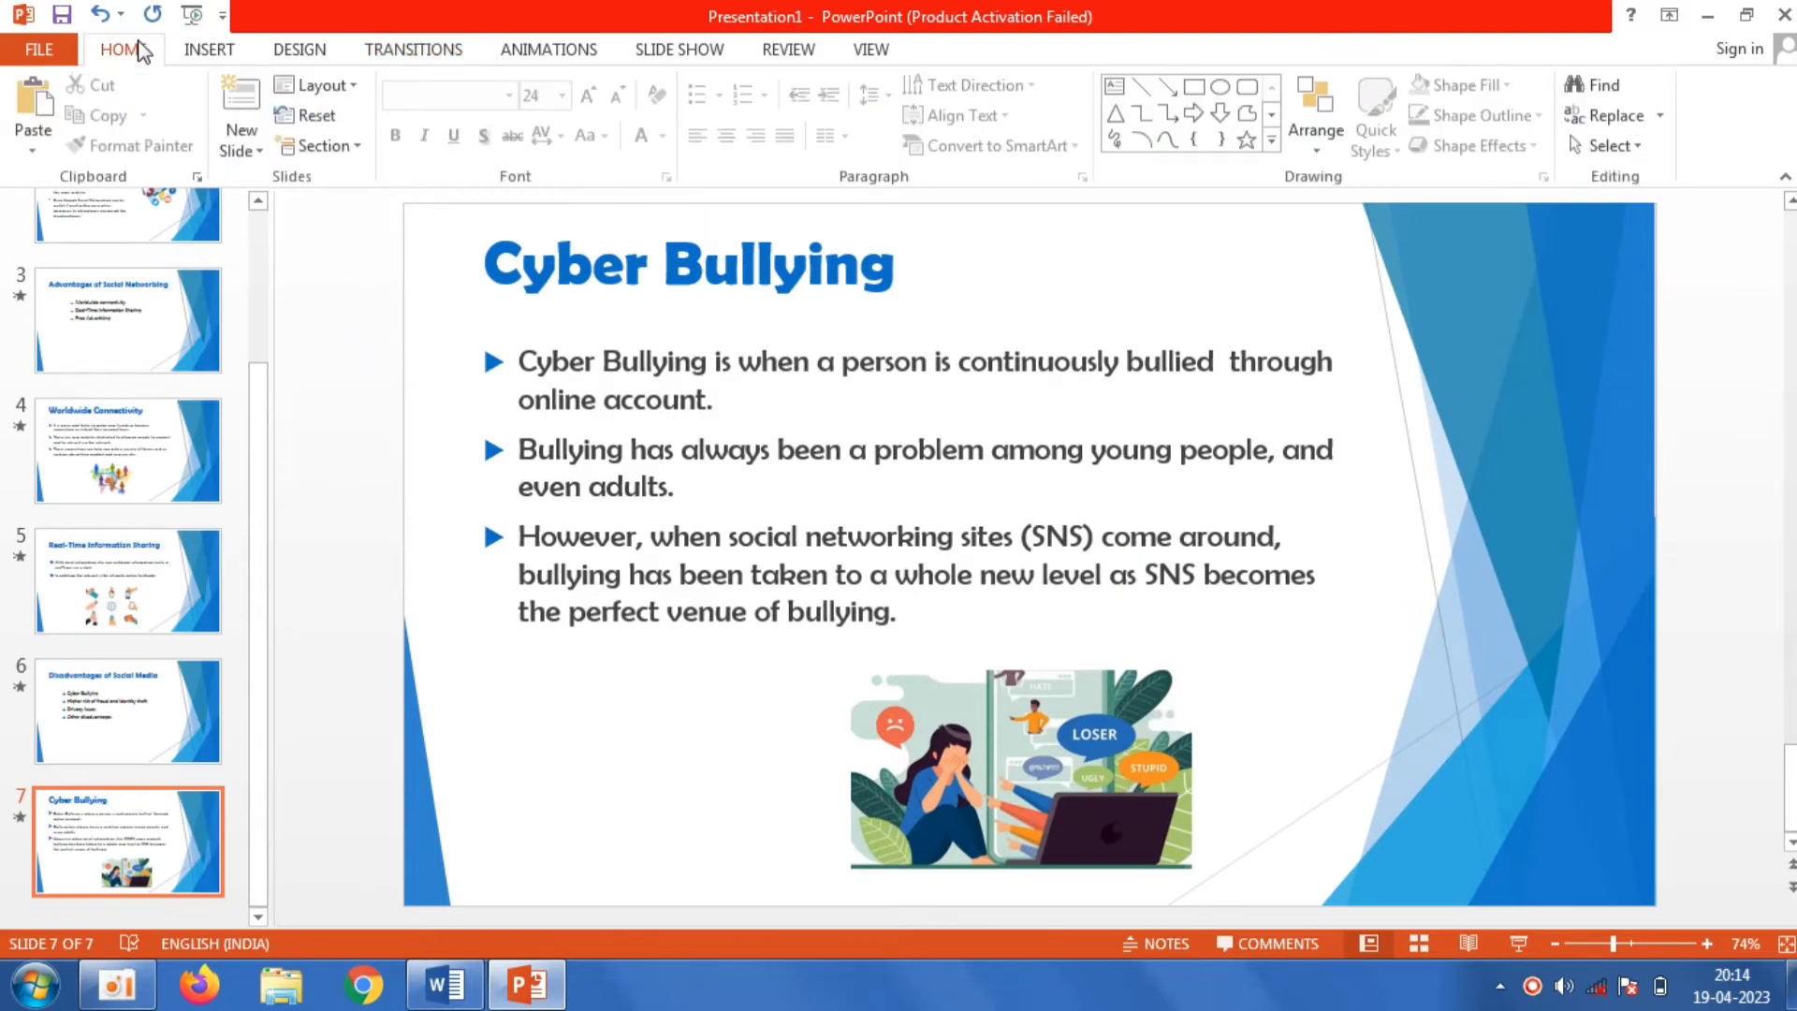
{"action": "left_click", "coordinate": [241, 108]}
Step: Copy the 'Higher Risk of Fraud and Identity Theft' heading from the Word document
{"action": "left_click", "coordinate": [679, 353]}
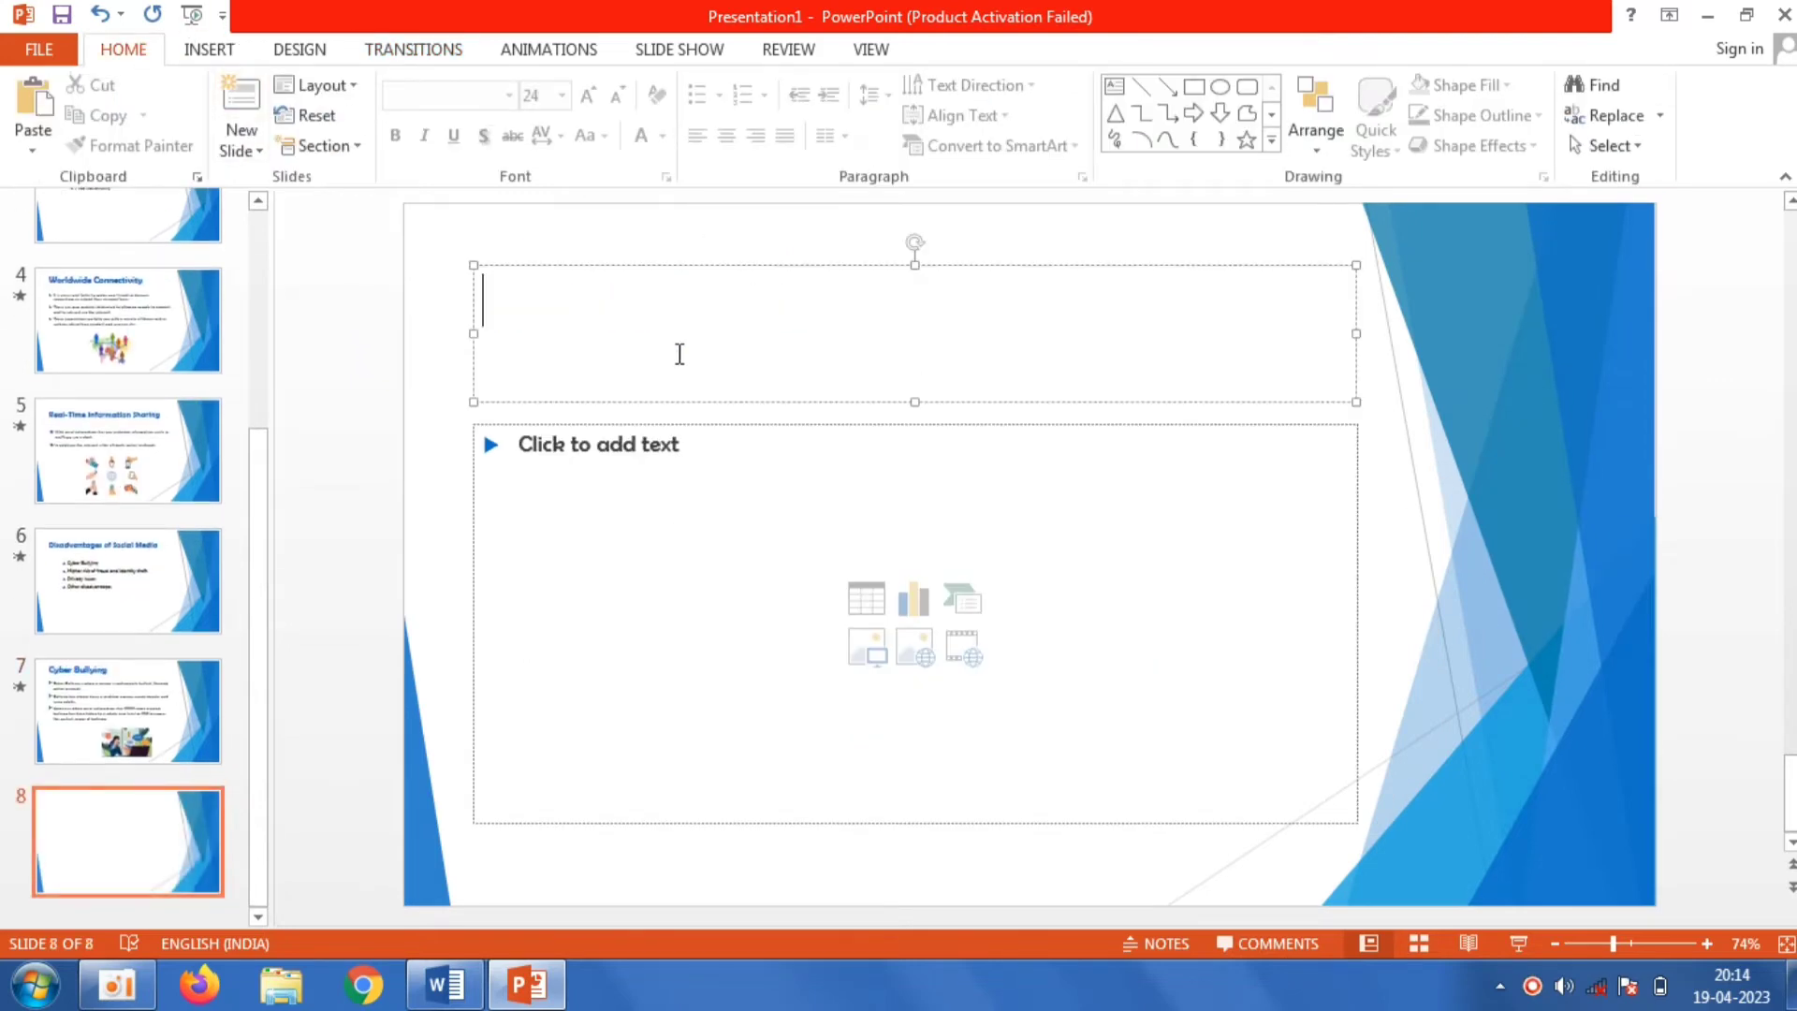
{"action": "left_click", "coordinate": [465, 986]}
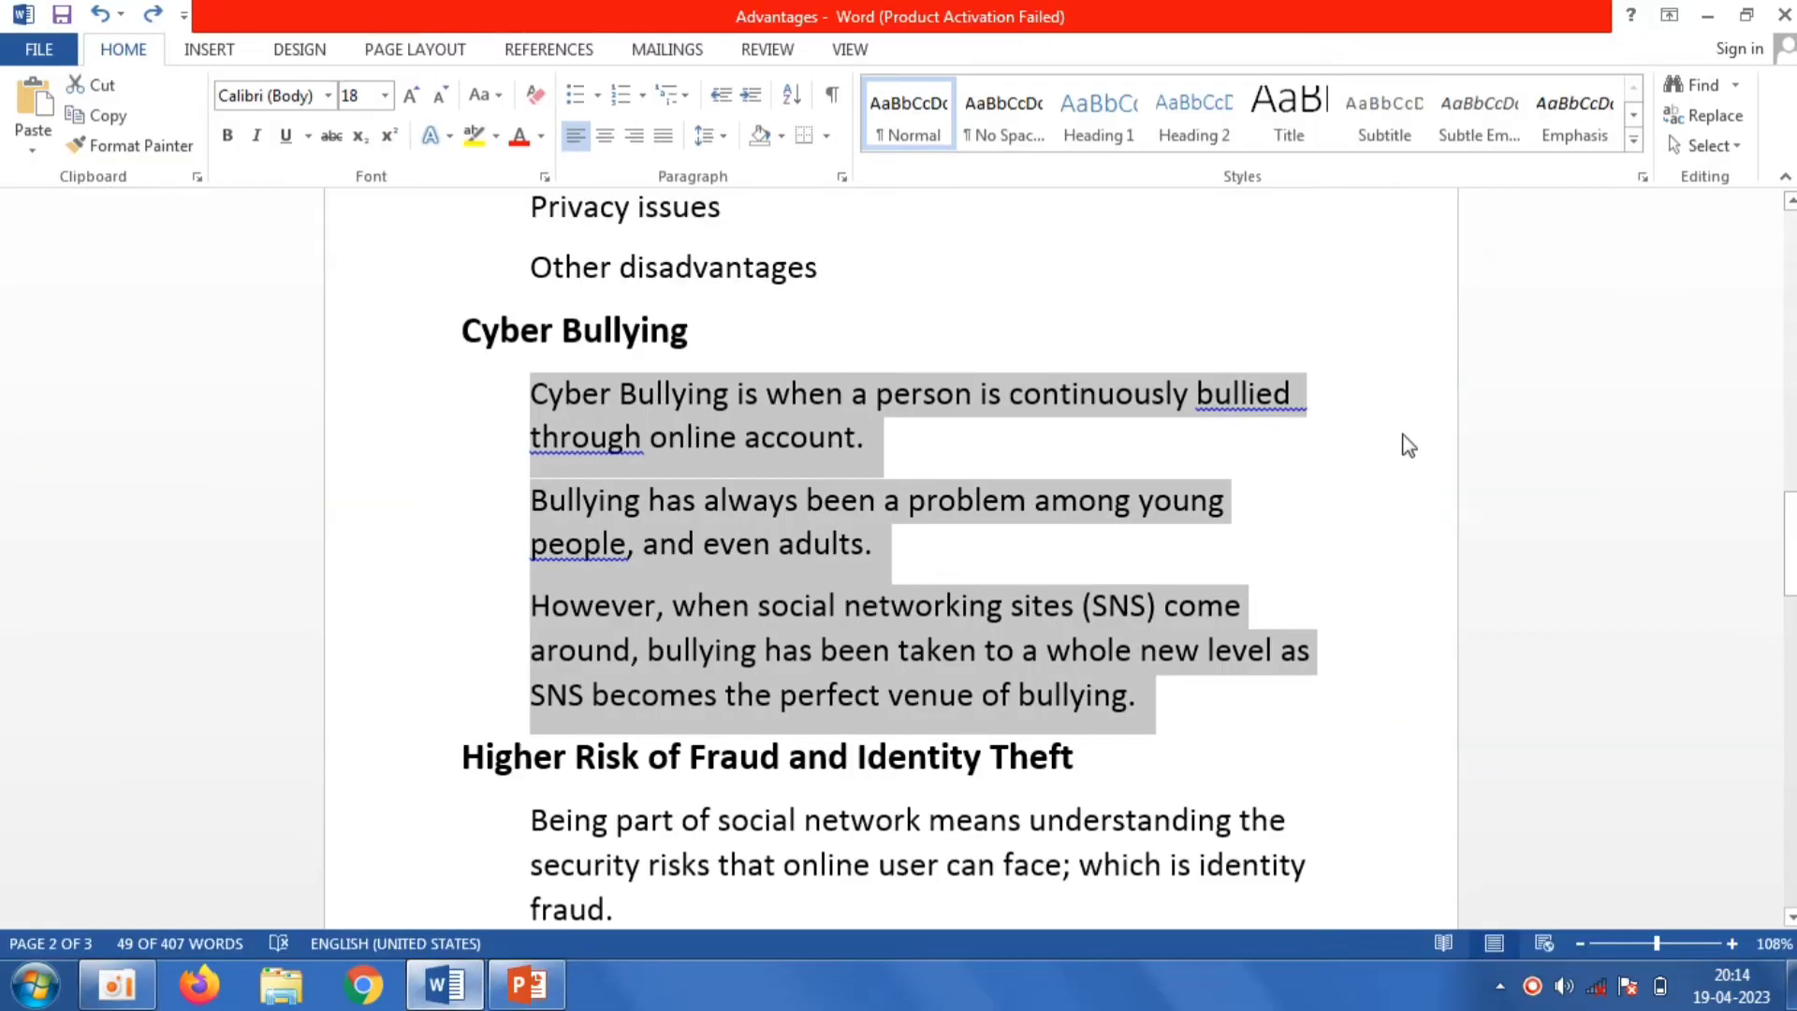
{"action": "left_click_drag", "start_coordinate": [1790, 543], "coordinate": [1790, 610]}
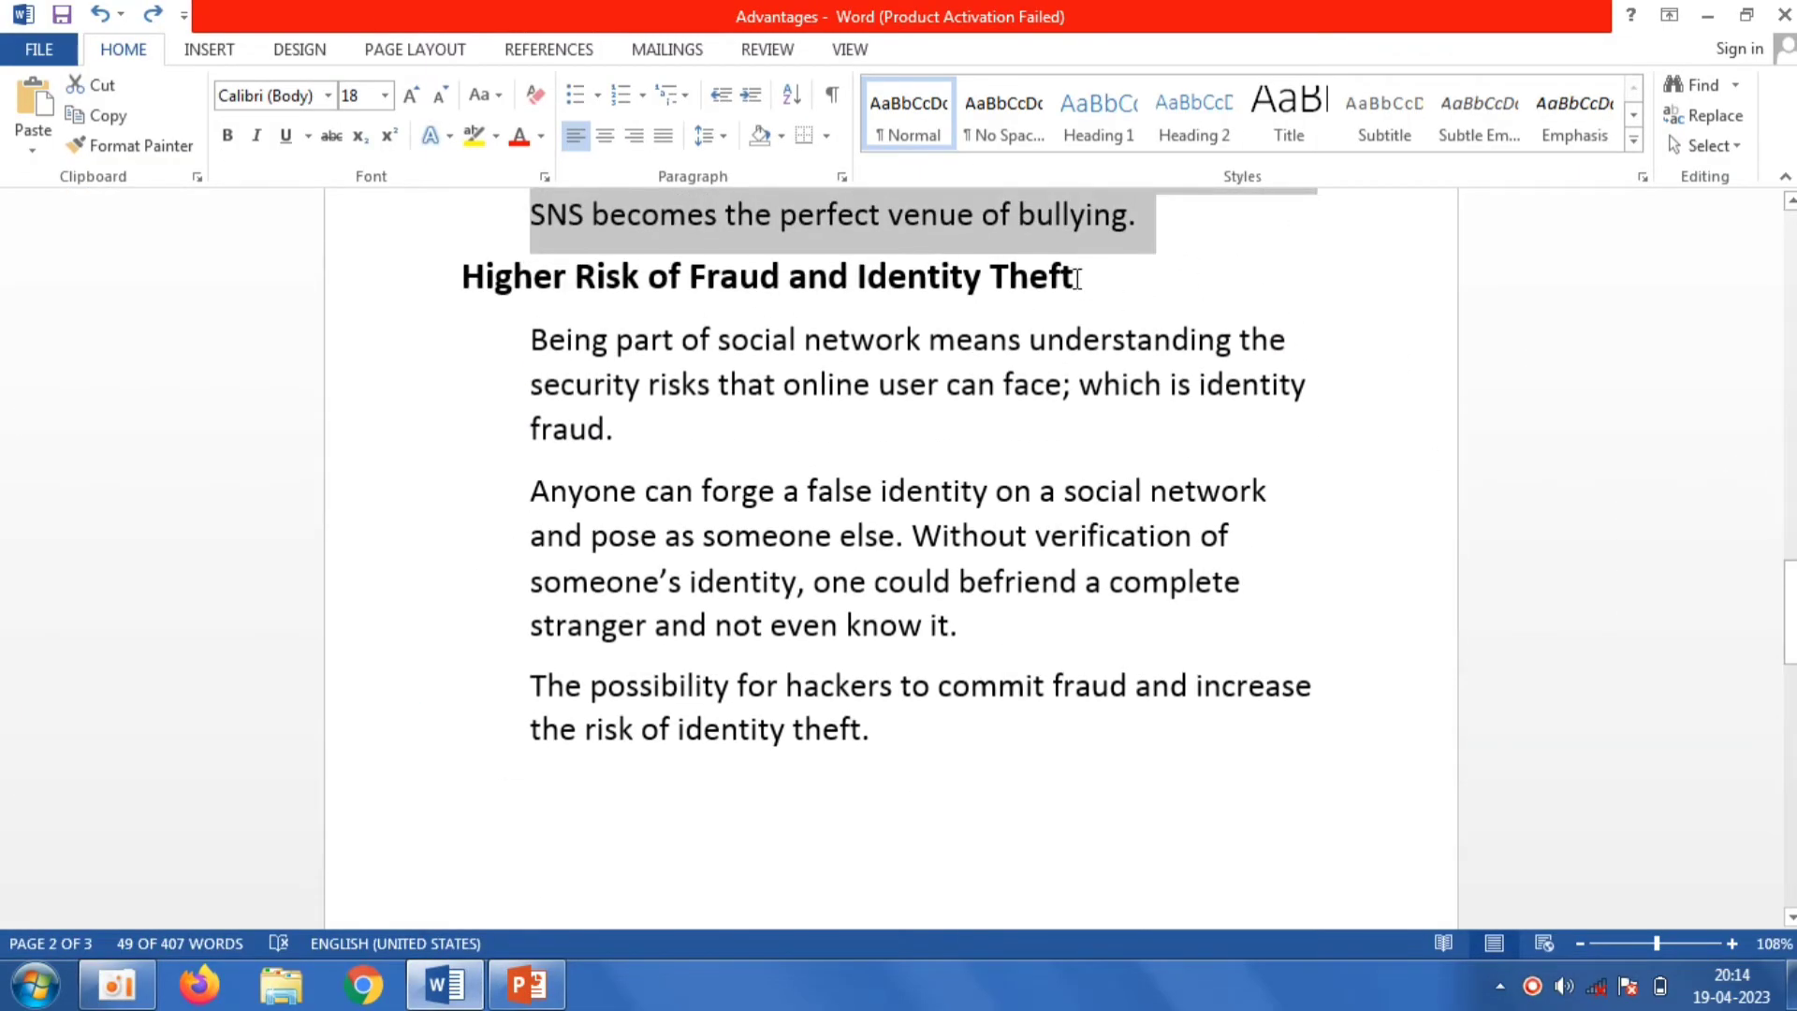
{"action": "left_click_drag", "start_coordinate": [1077, 279], "coordinate": [446, 293]}
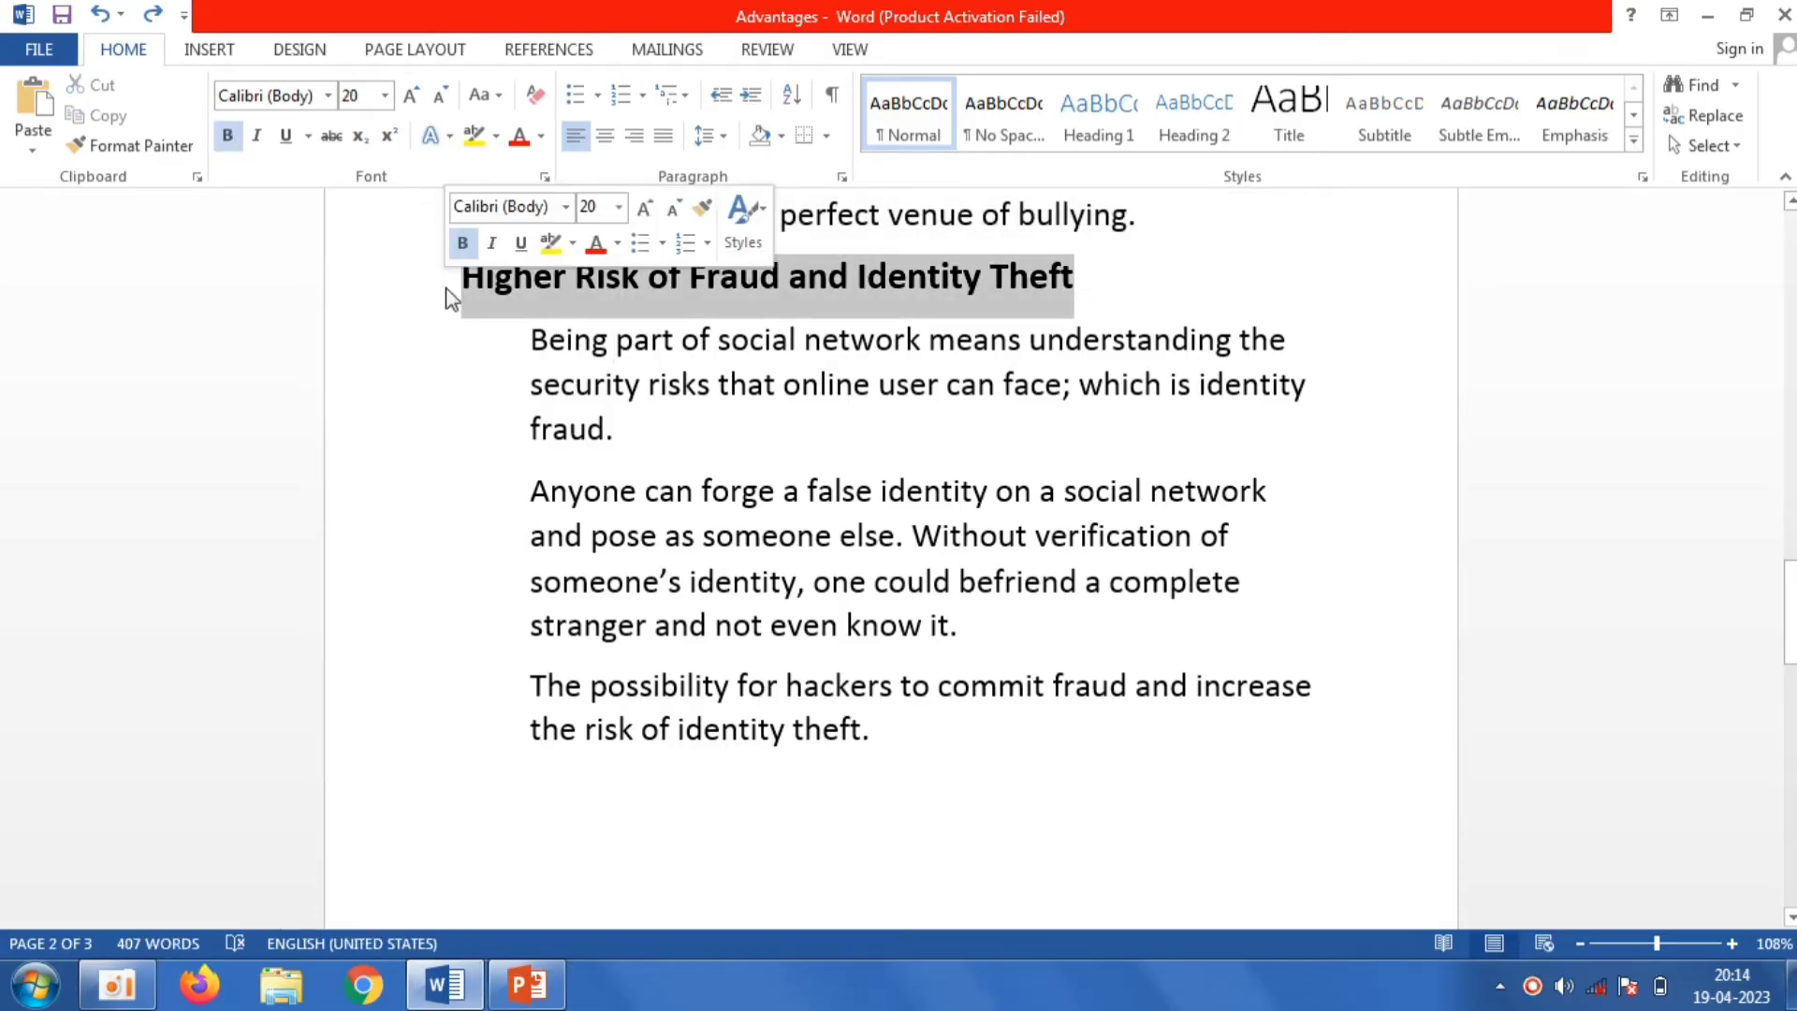
{"action": "right_click", "coordinate": [513, 288]}
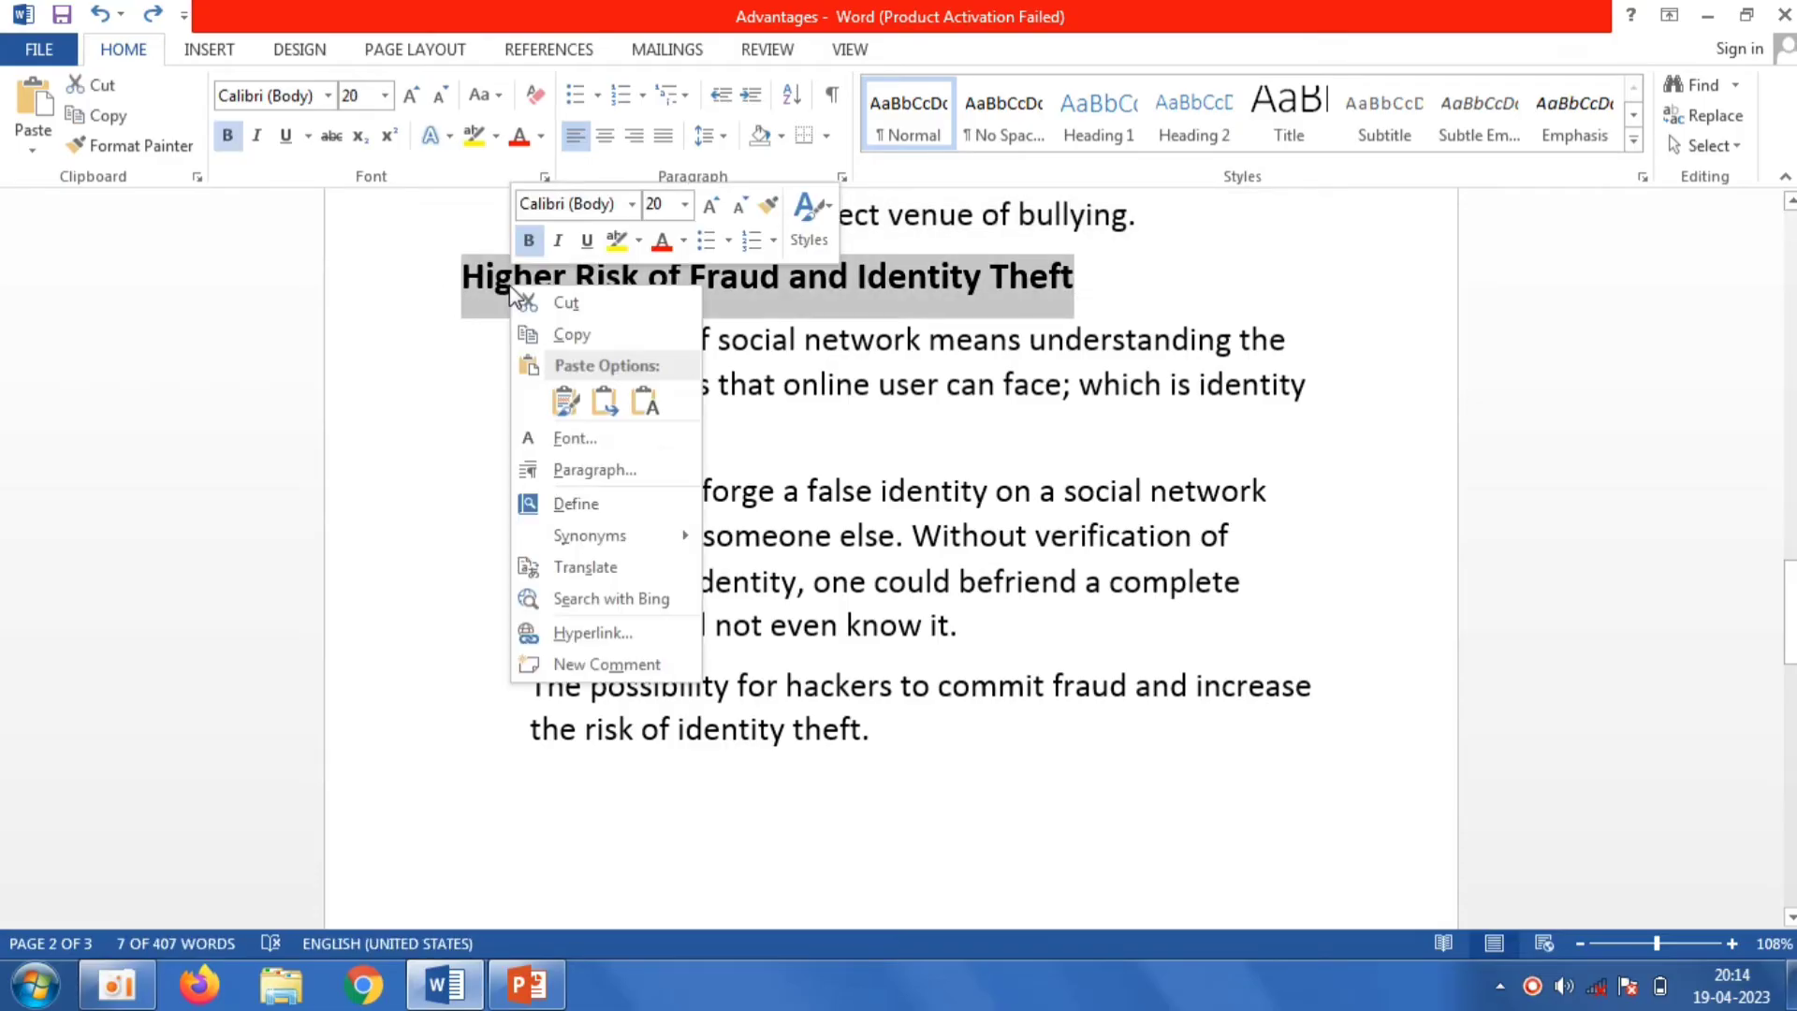
{"action": "left_click", "coordinate": [559, 336]}
Step: Paste 'Higher Risk of Fraud and Identity Theft' as slide 8's title
{"action": "left_click", "coordinate": [538, 978]}
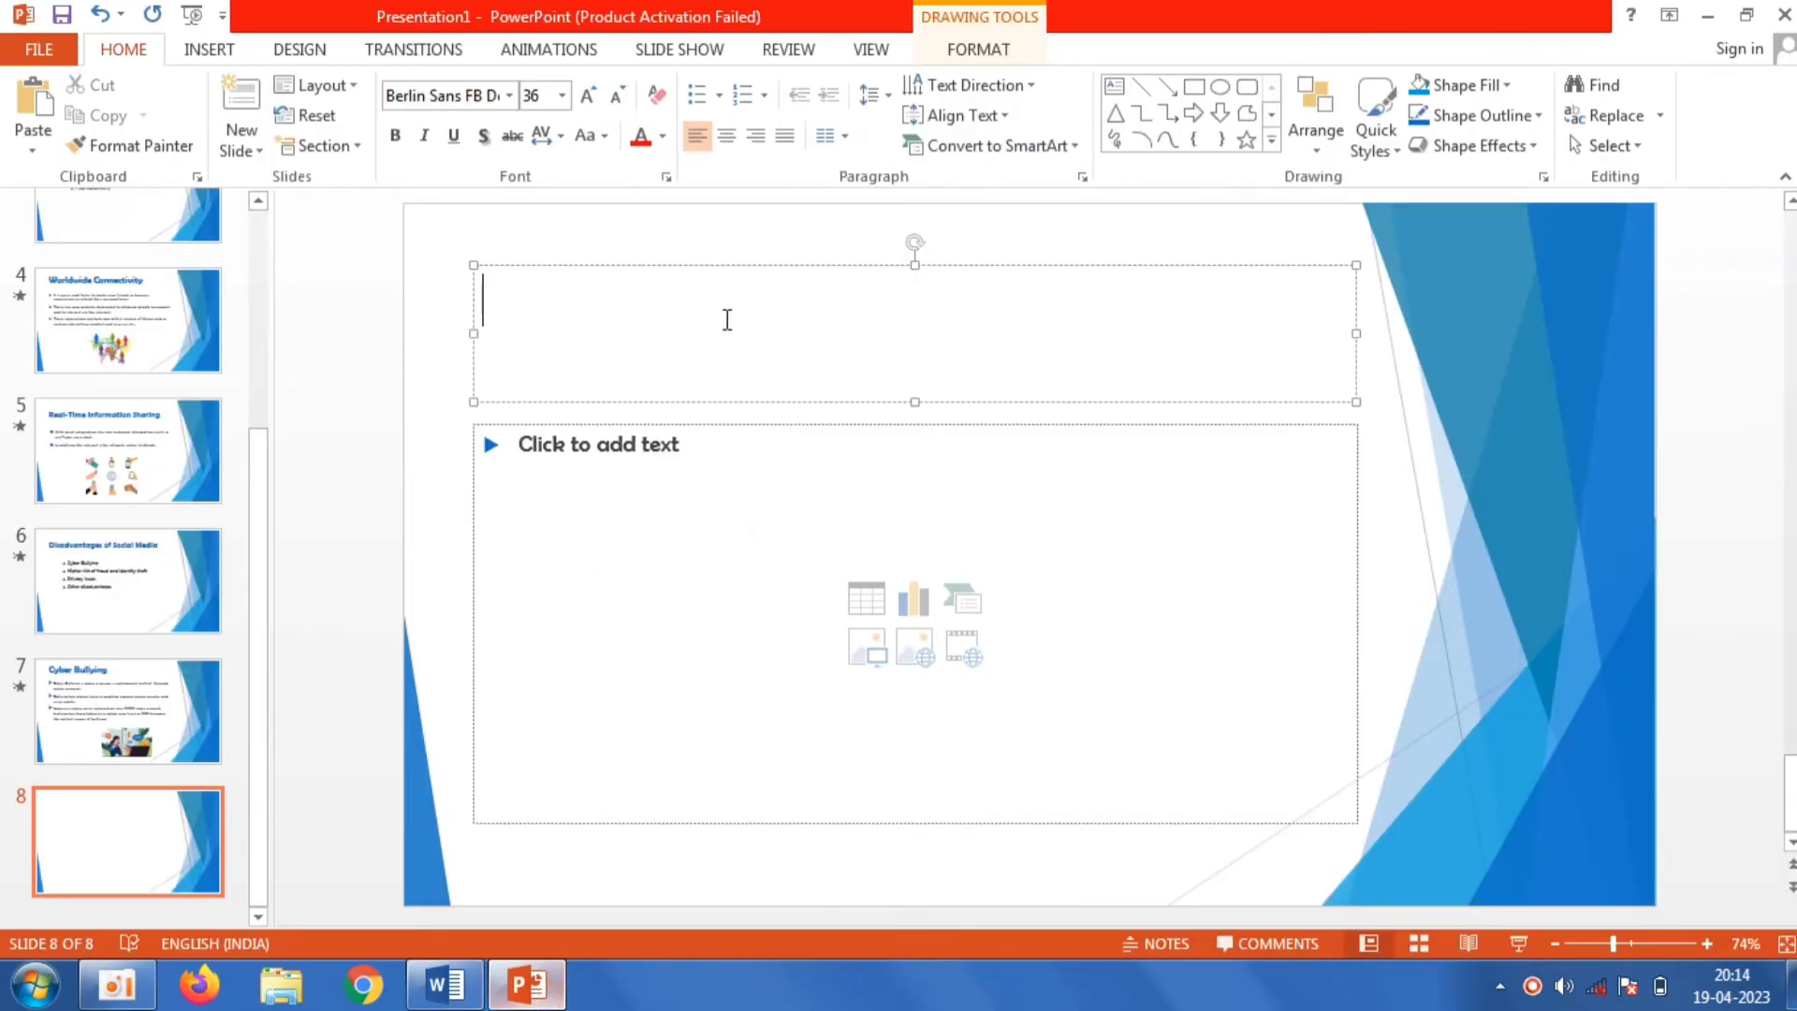
{"action": "right_click", "coordinate": [609, 287]}
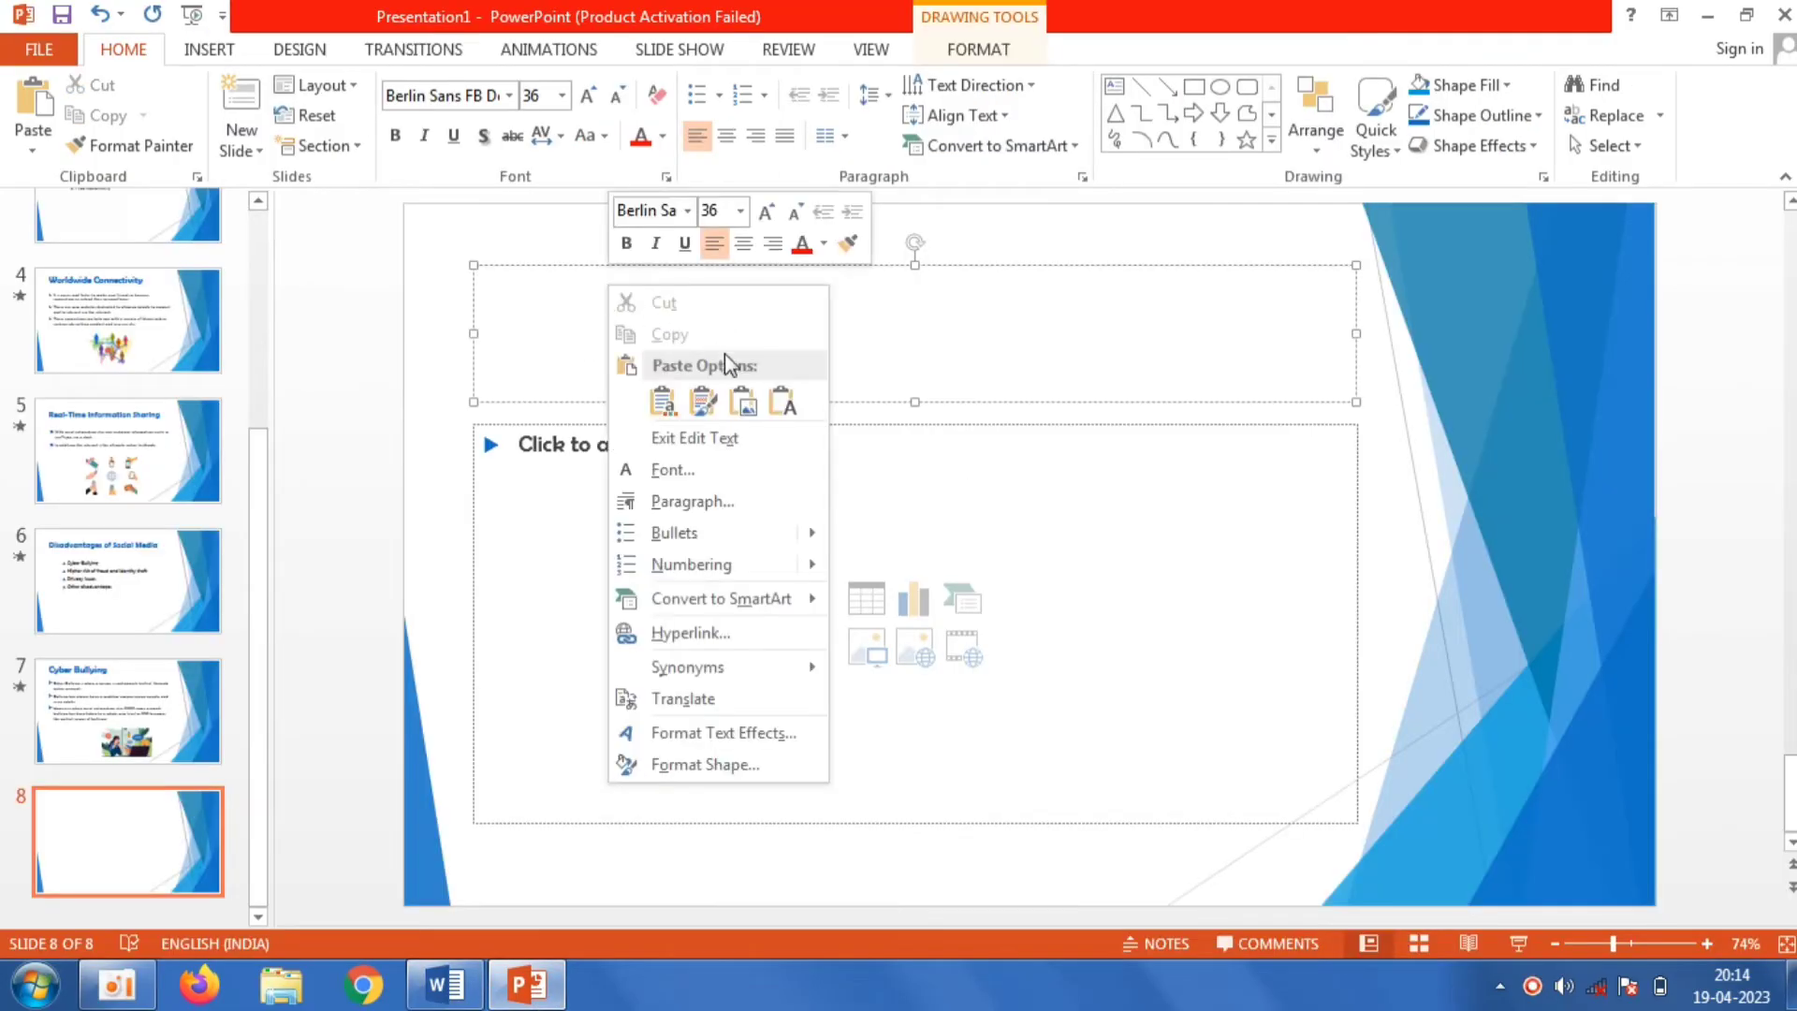
{"action": "left_click", "coordinate": [781, 403]}
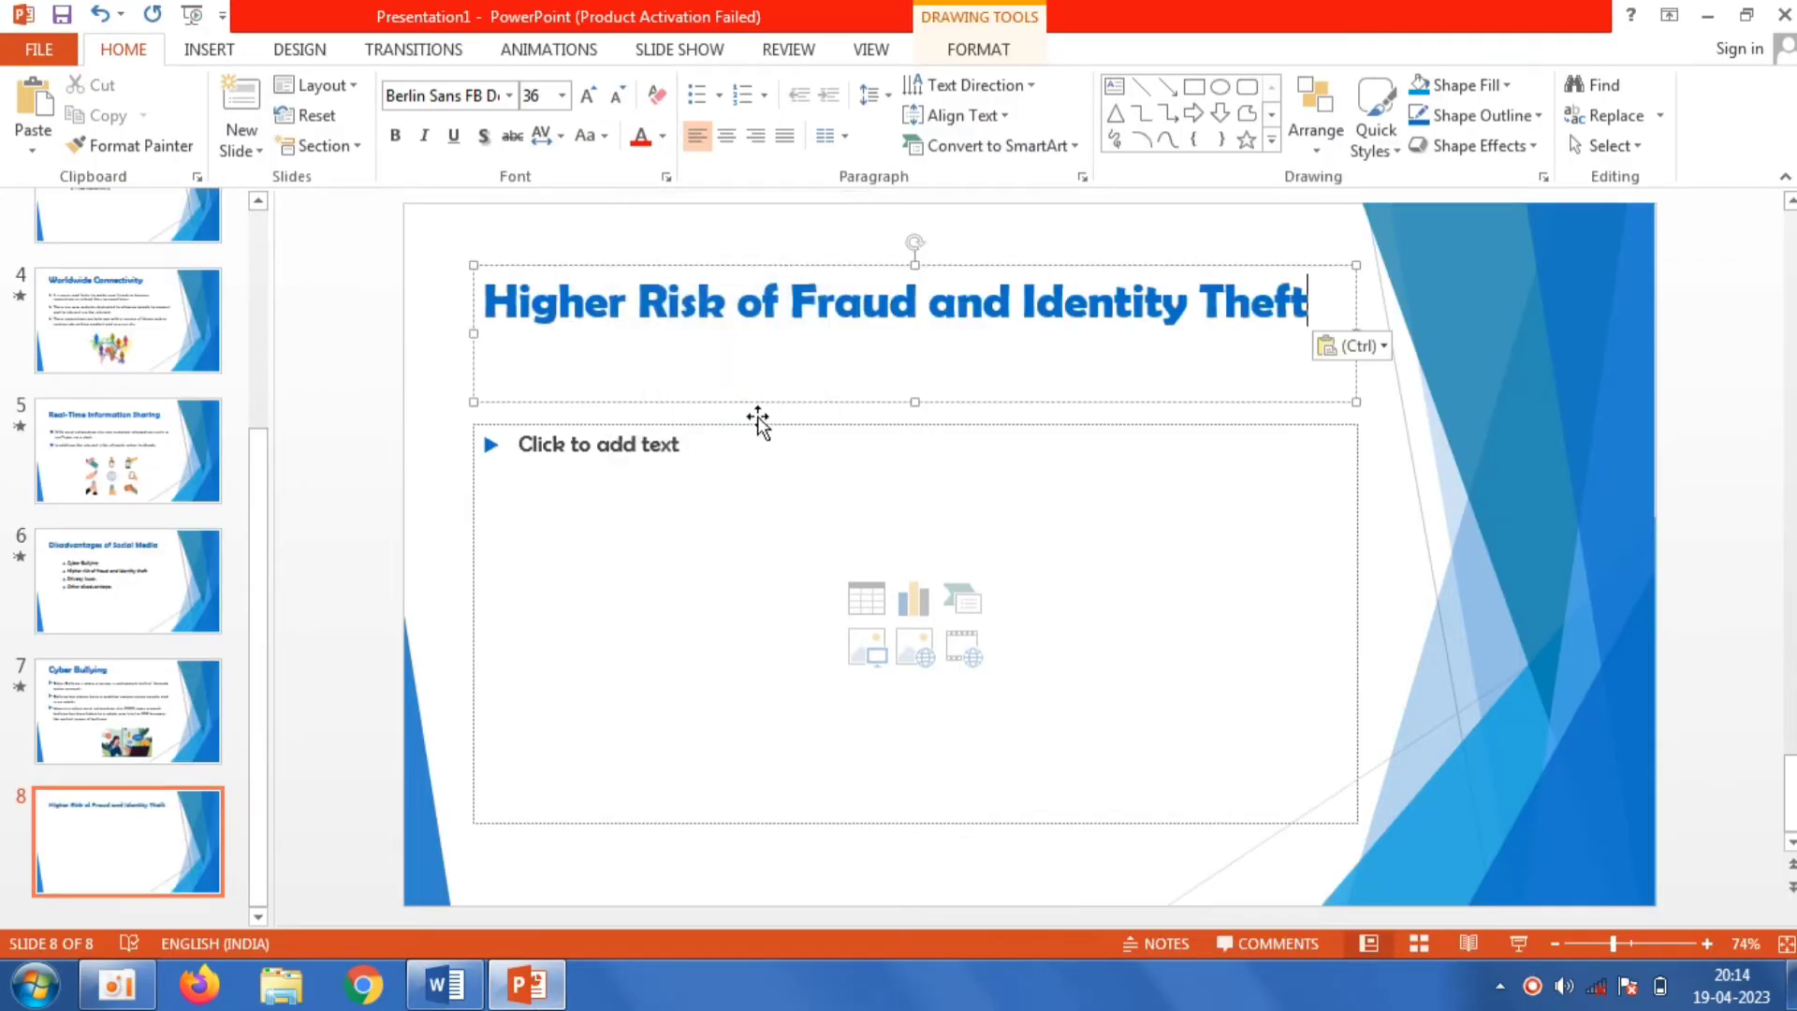
Step: Copy the three paragraphs from Word and paste them into slide 8 as plain-text bullets
{"action": "left_click", "coordinate": [522, 503]}
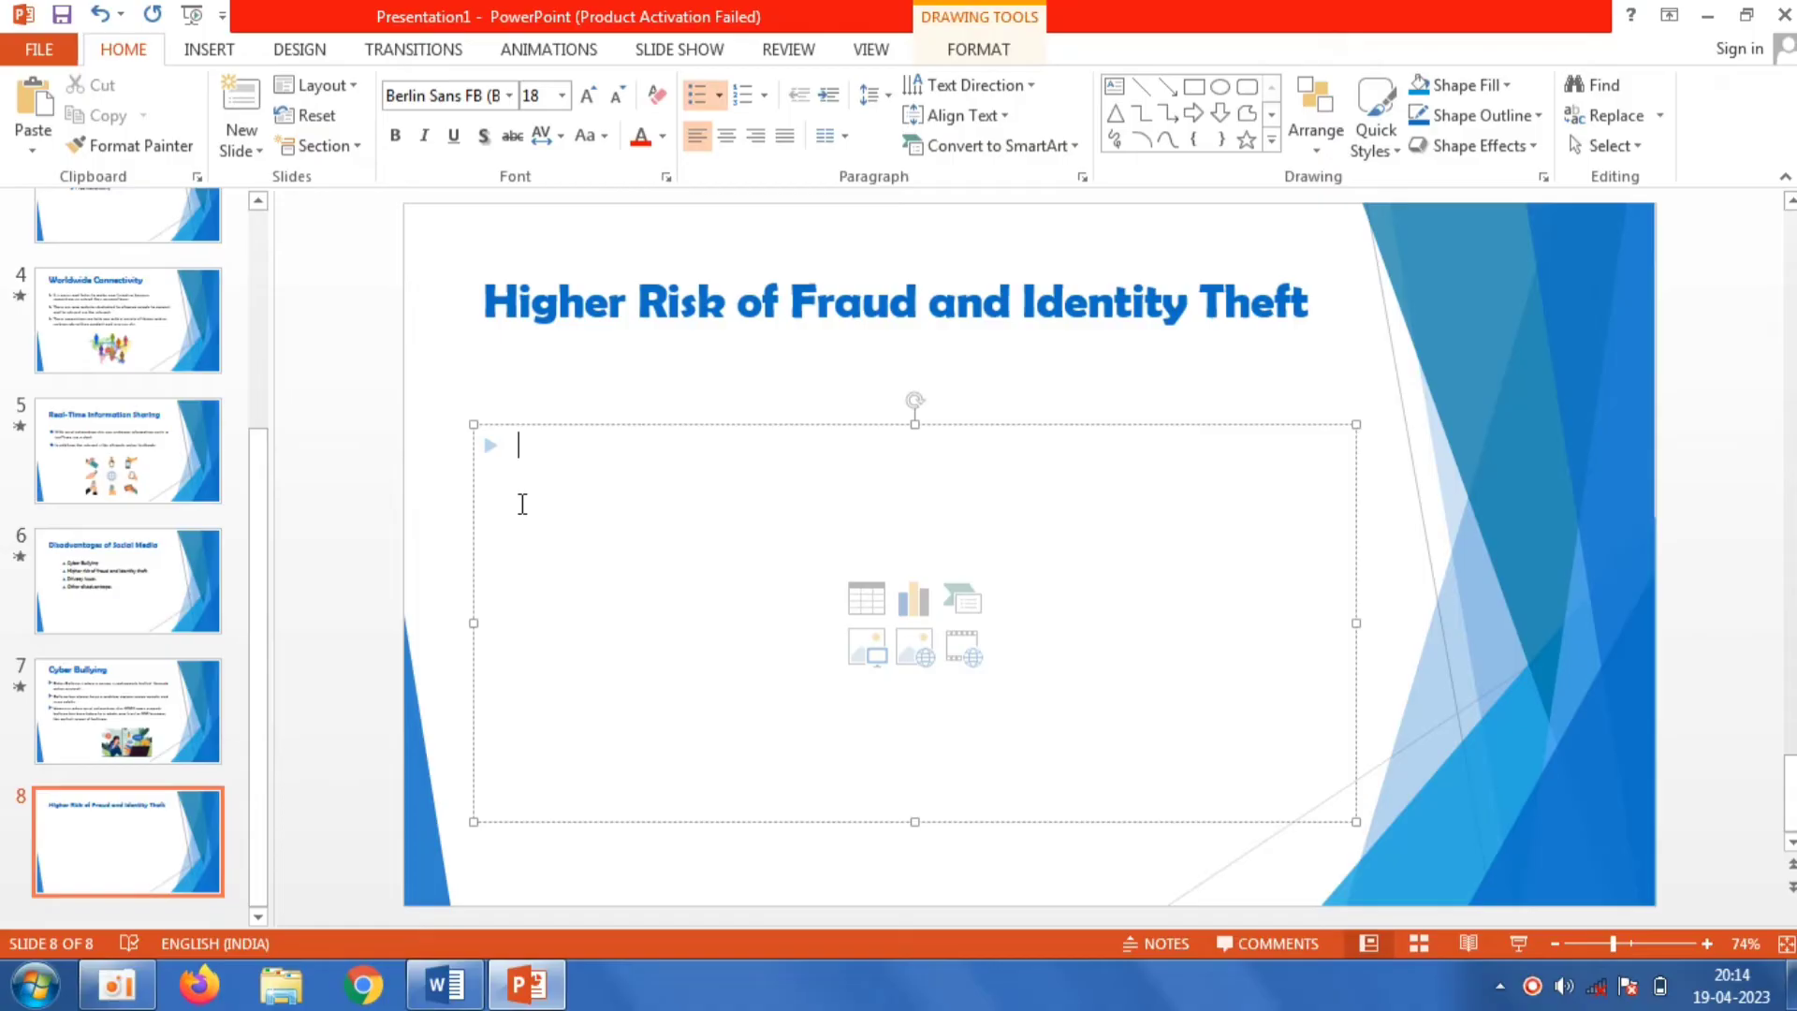
{"action": "left_click", "coordinate": [455, 990]}
{"action": "left_click_drag", "start_coordinate": [894, 736], "coordinate": [552, 384]}
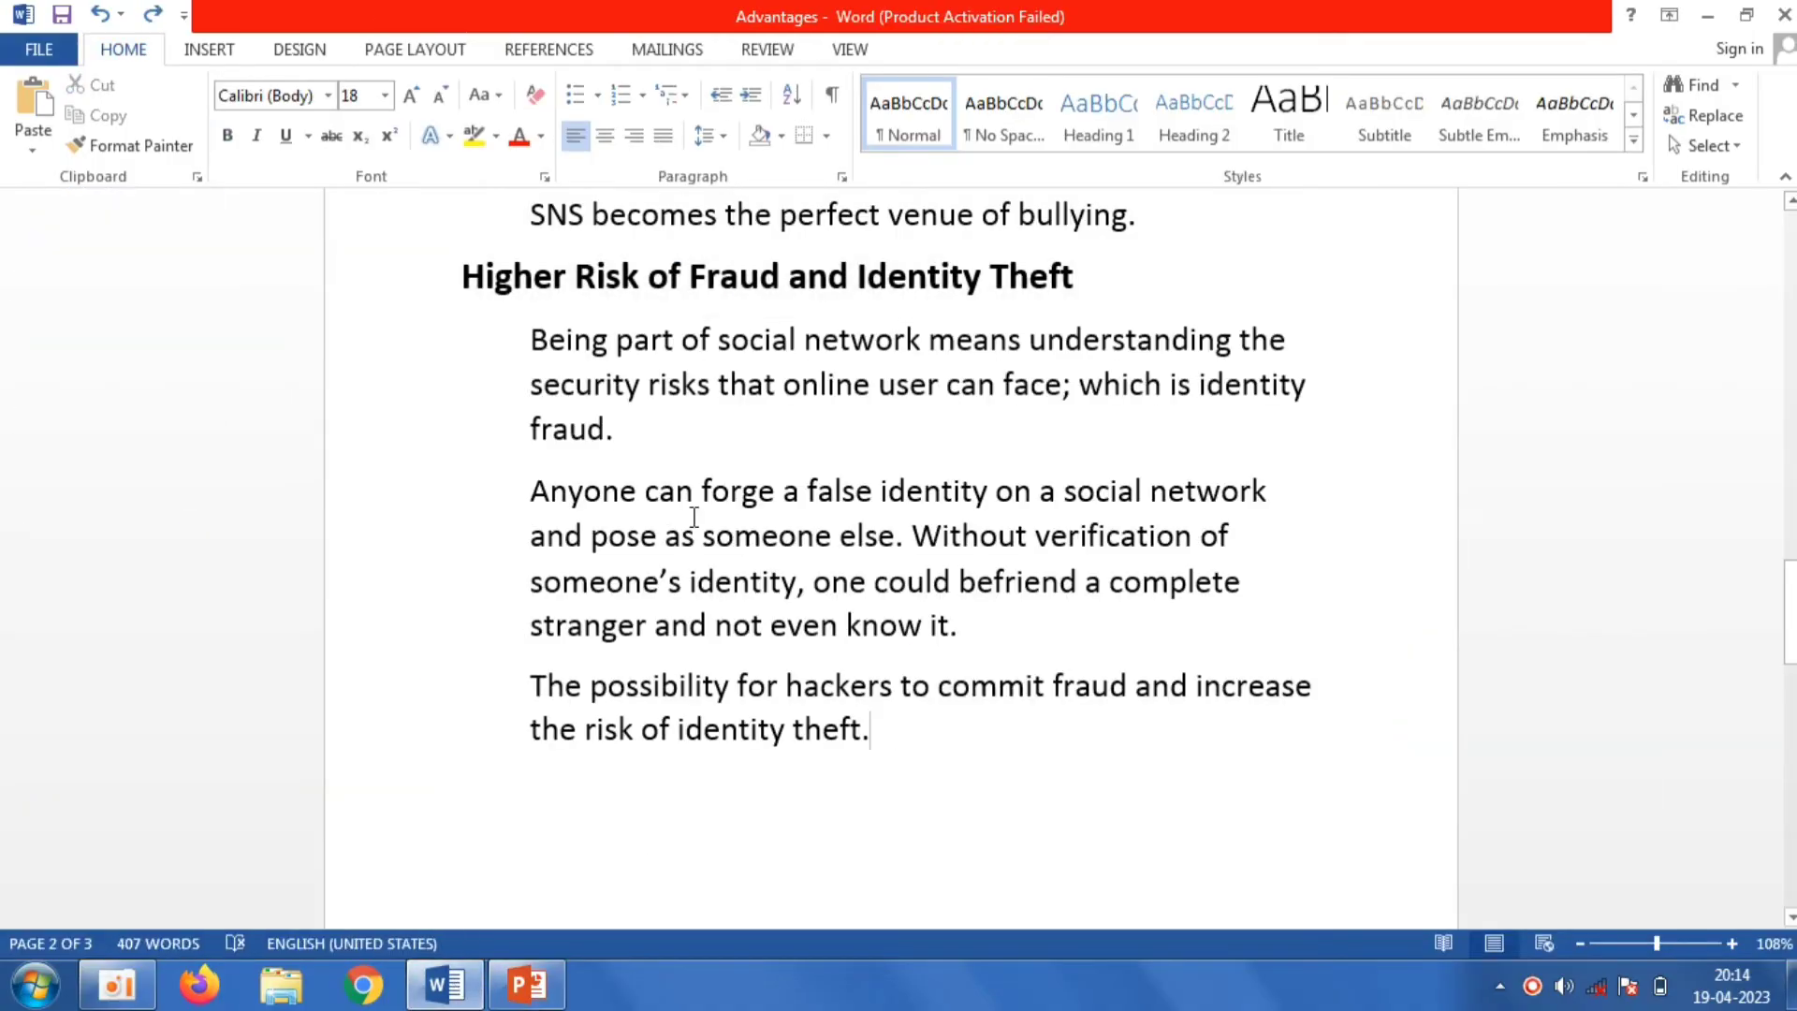
{"action": "right_click", "coordinate": [552, 383]}
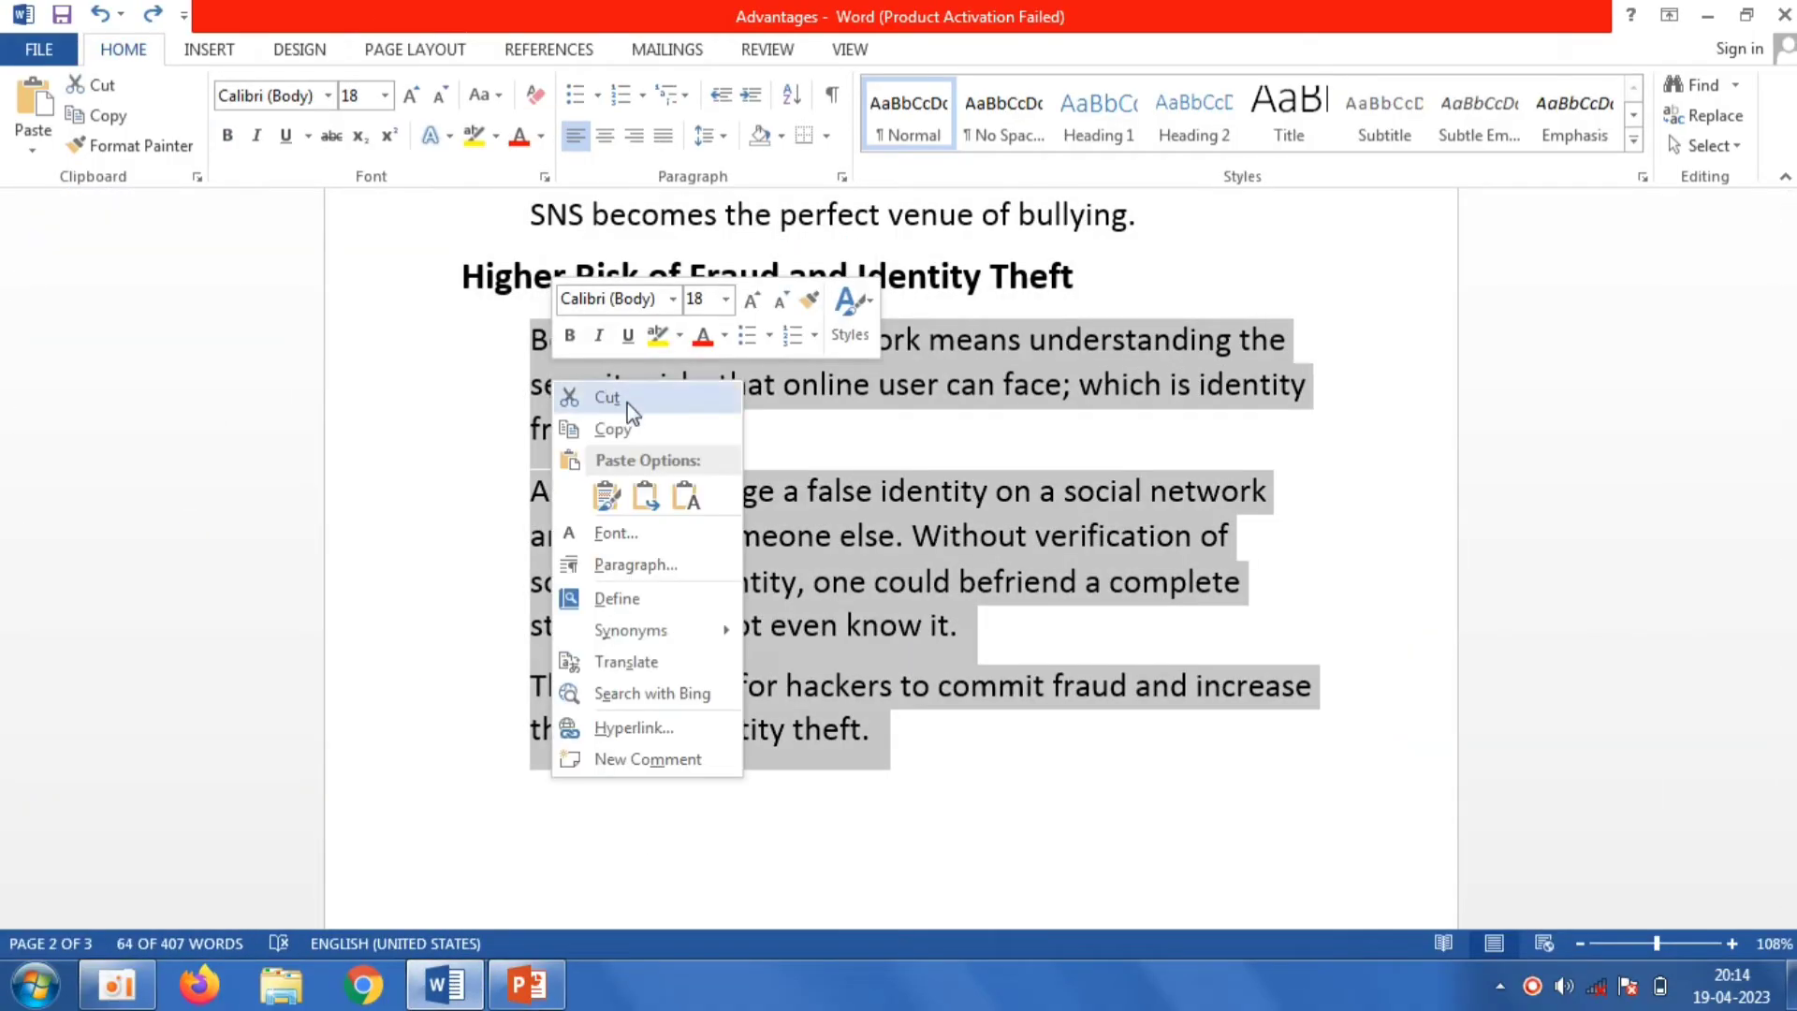
{"action": "left_click", "coordinate": [631, 430]}
{"action": "left_click", "coordinate": [527, 984]}
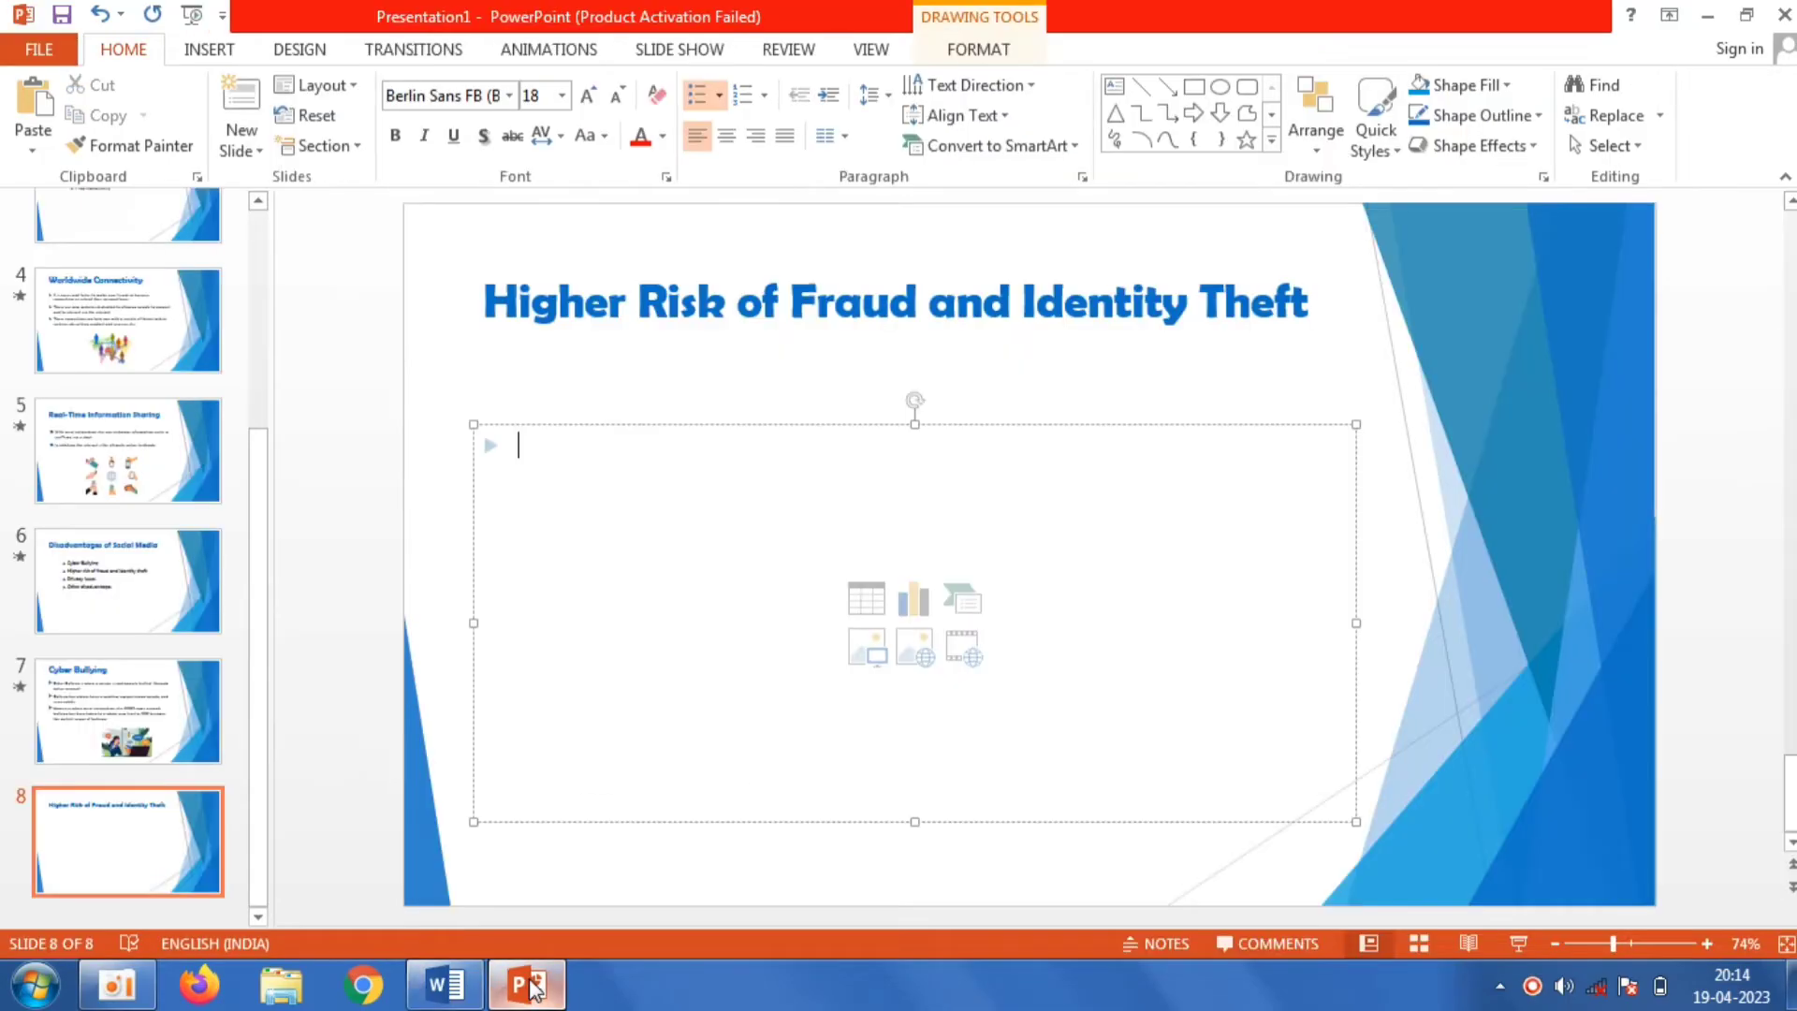
{"action": "right_click", "coordinate": [607, 496]}
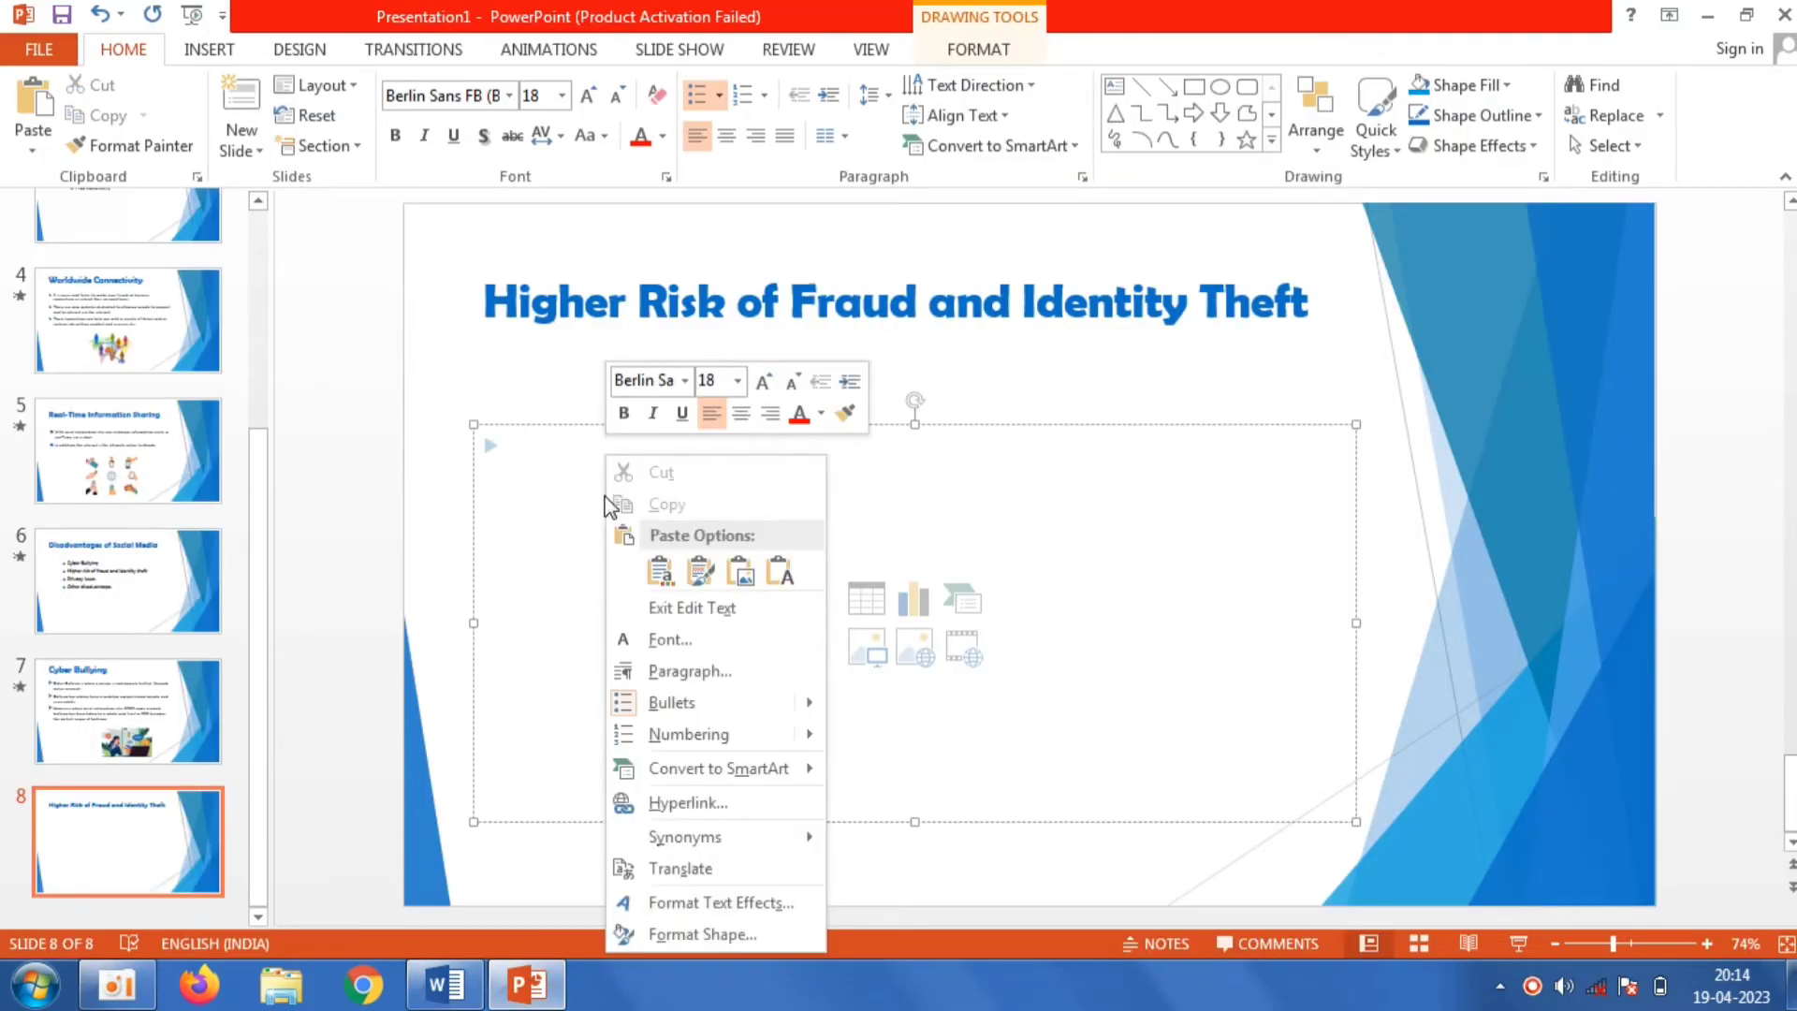
{"action": "left_click", "coordinate": [782, 573]}
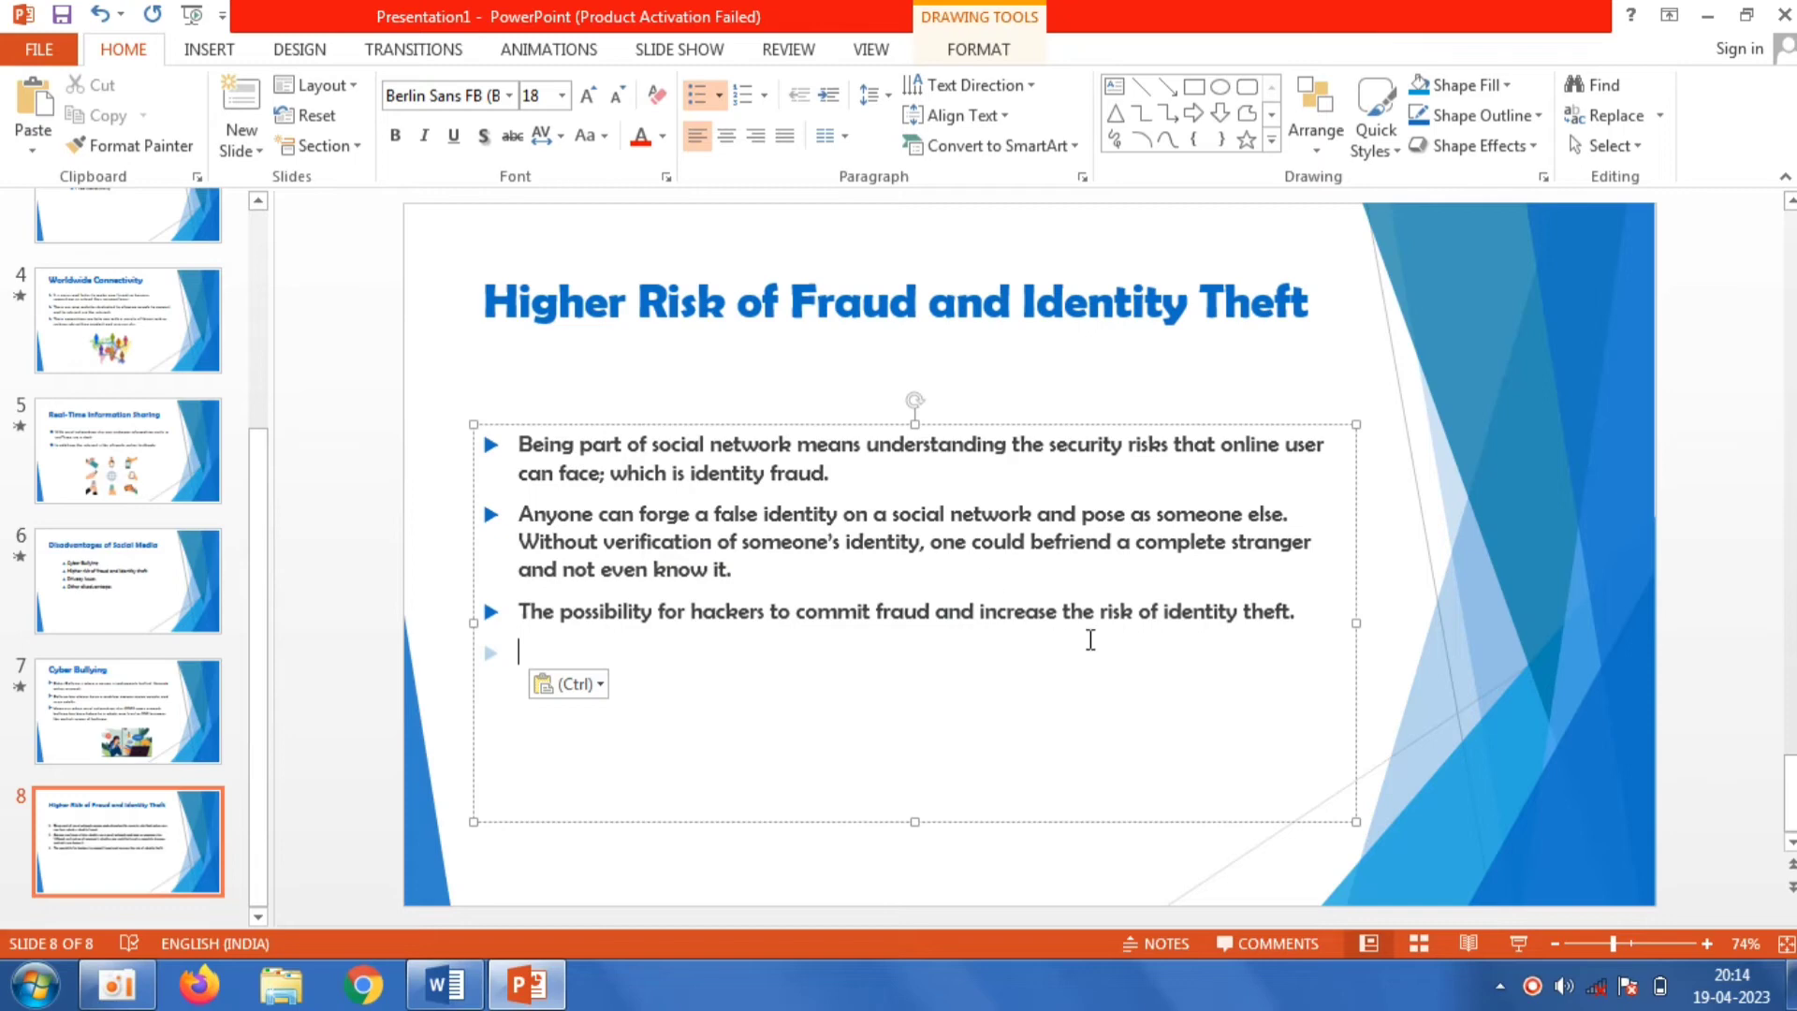
Step: Make slide 8's bullet text 24 pt with filled square bullets and move it up
{"action": "left_click_drag", "start_coordinate": [1318, 621], "coordinate": [496, 436]}
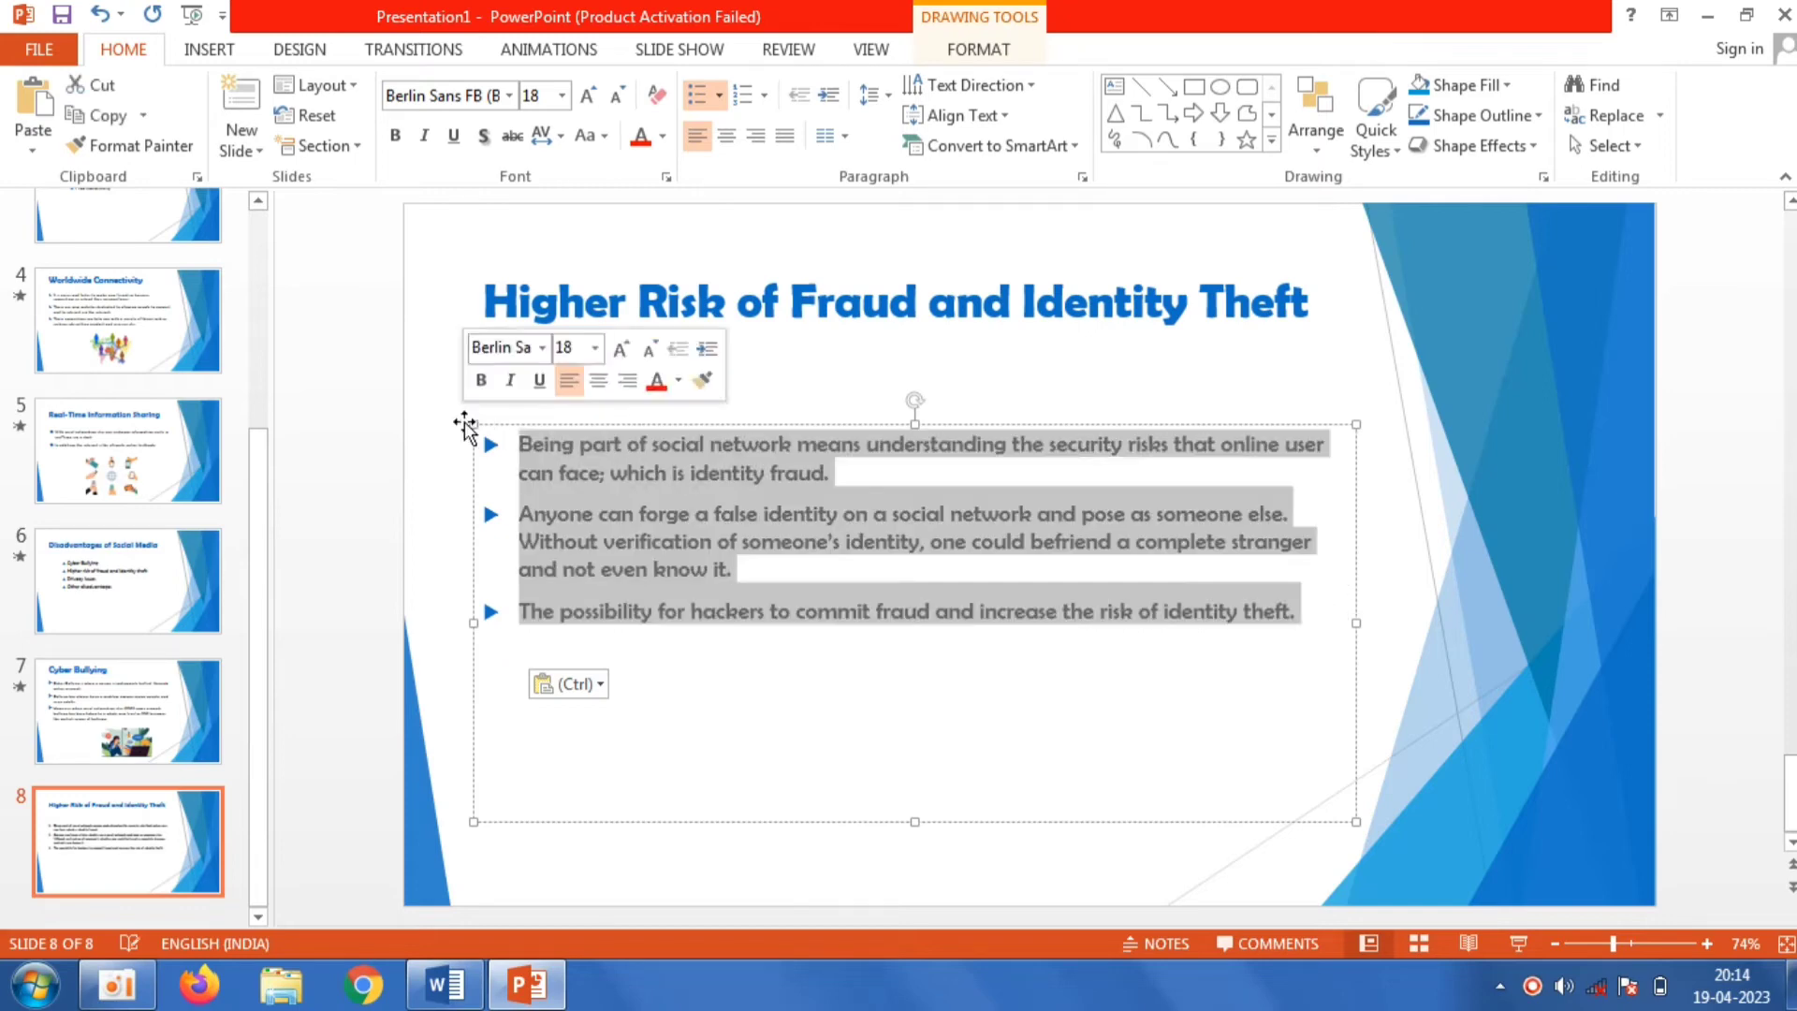
{"action": "left_click", "coordinate": [561, 97]}
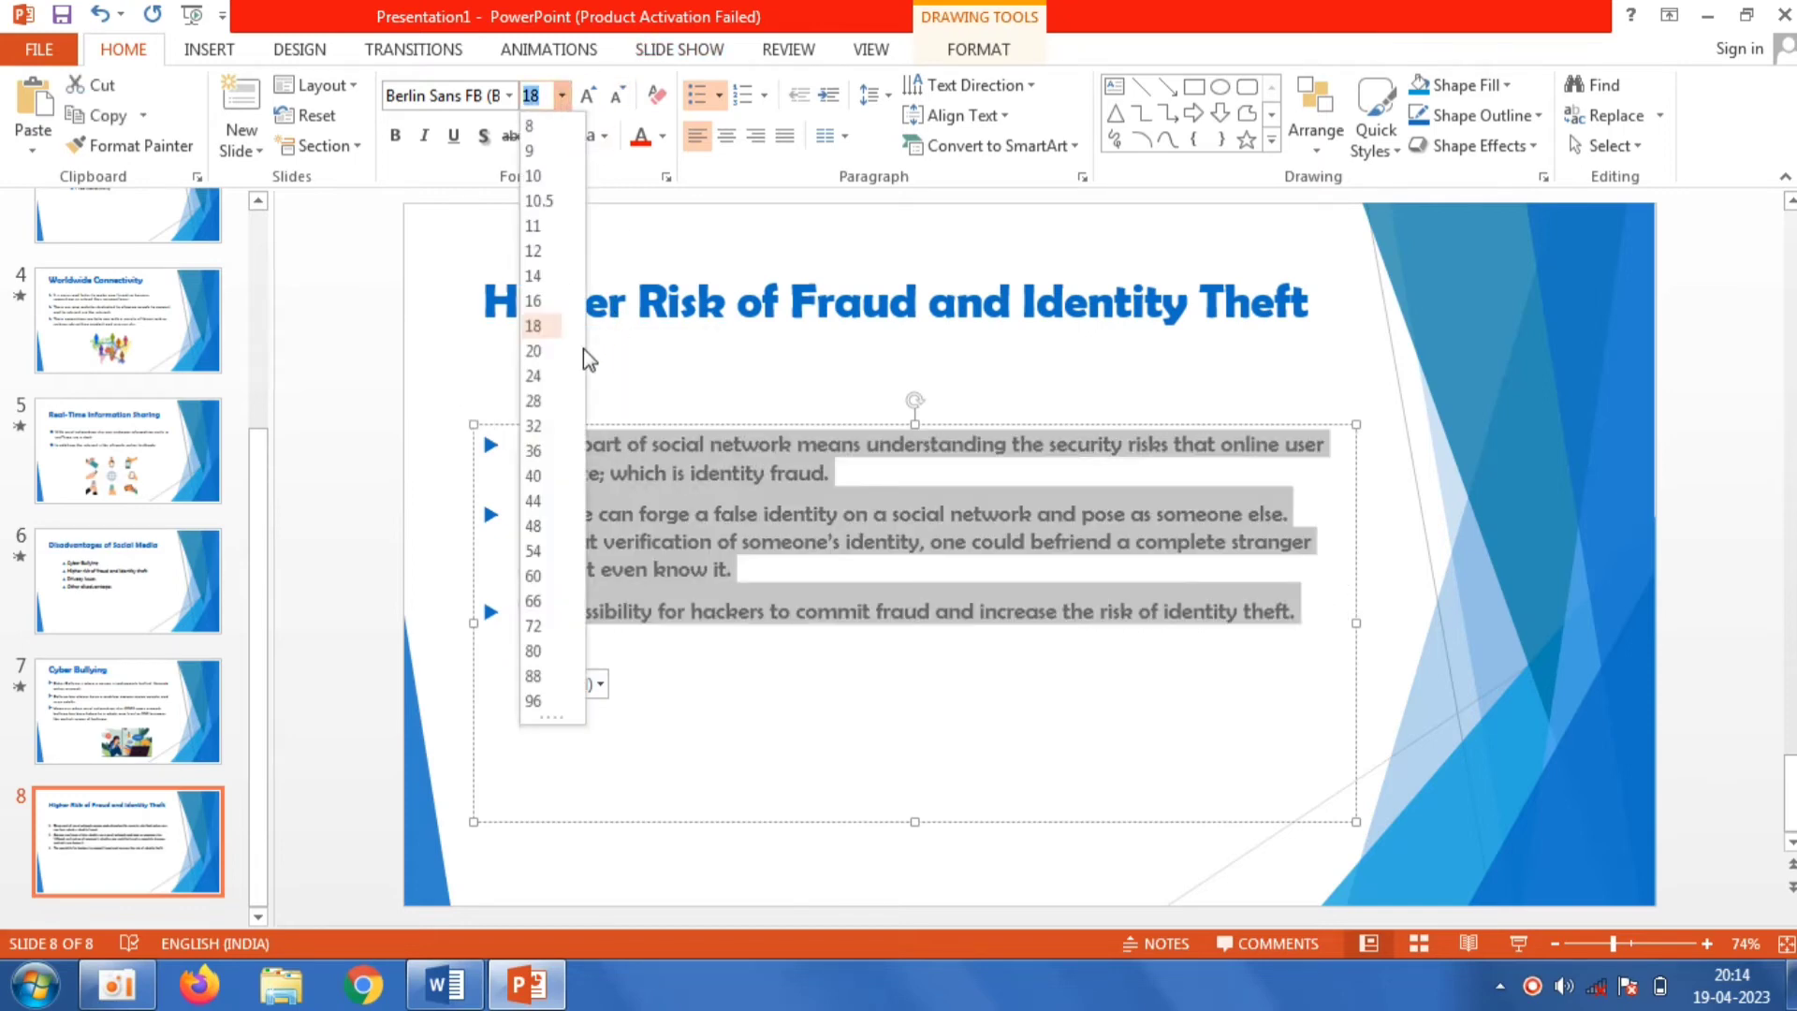
{"action": "left_click", "coordinate": [538, 376]}
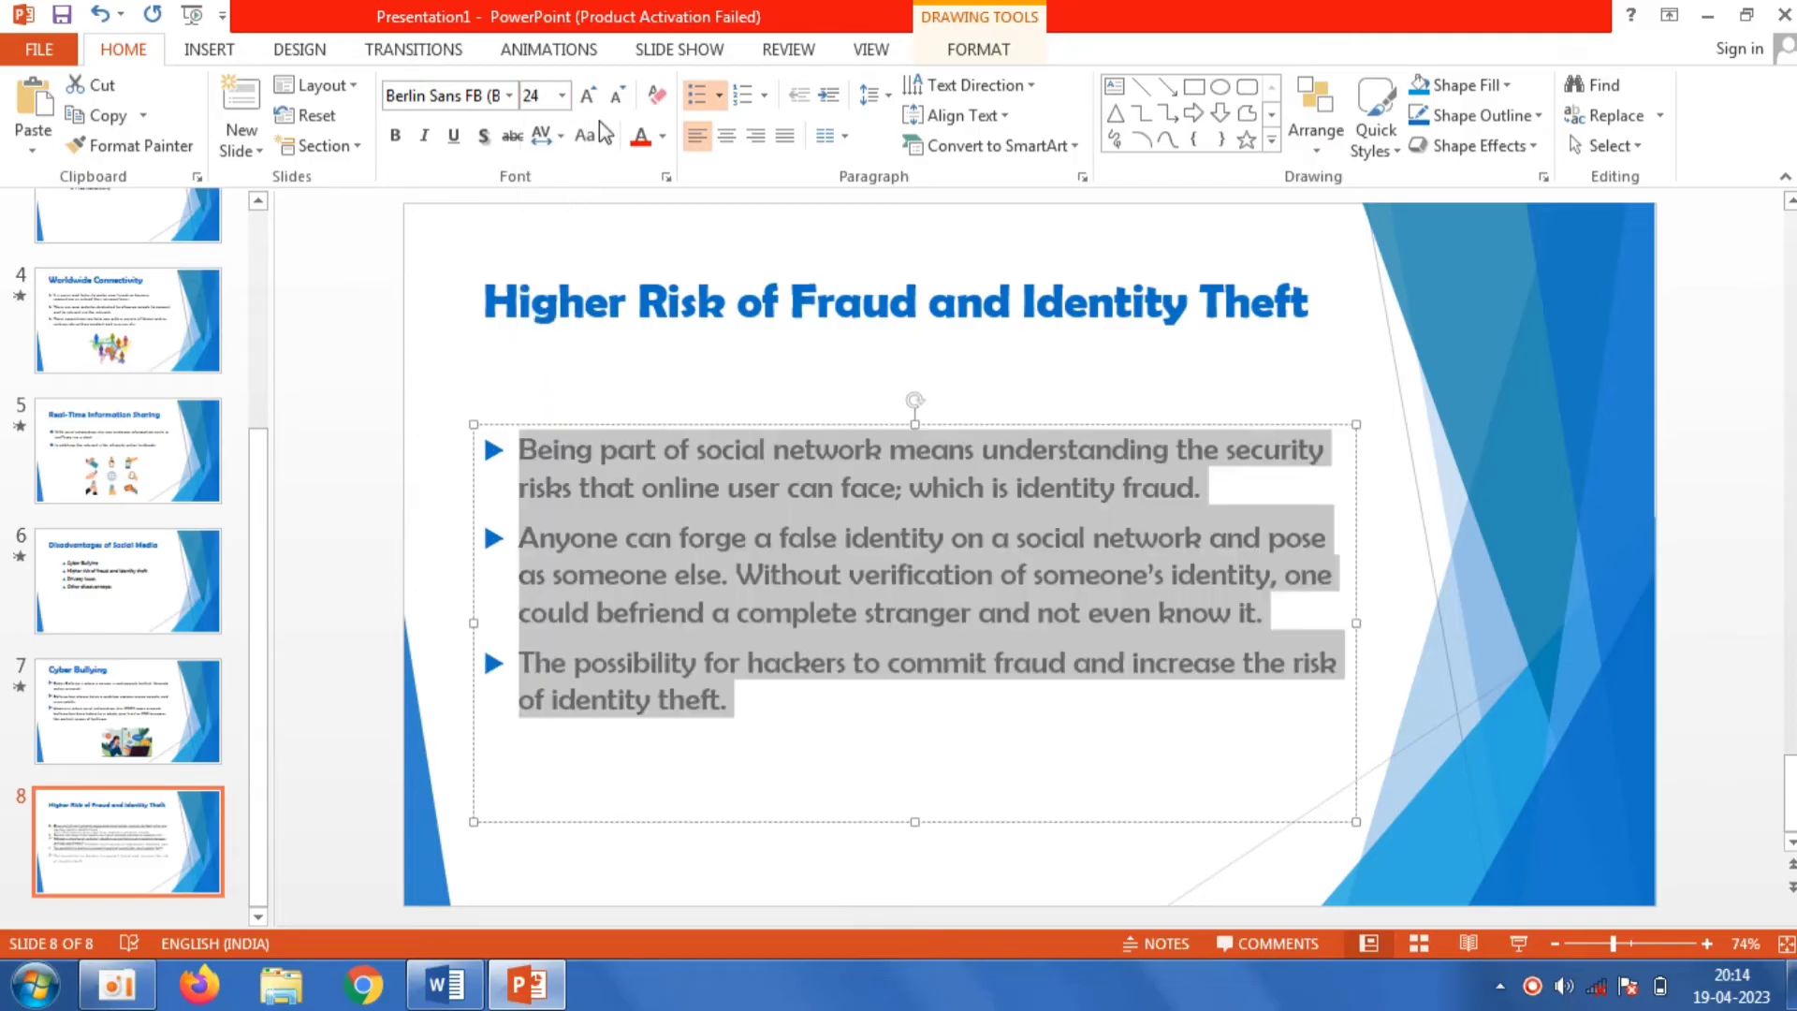
{"action": "left_click", "coordinate": [720, 96]}
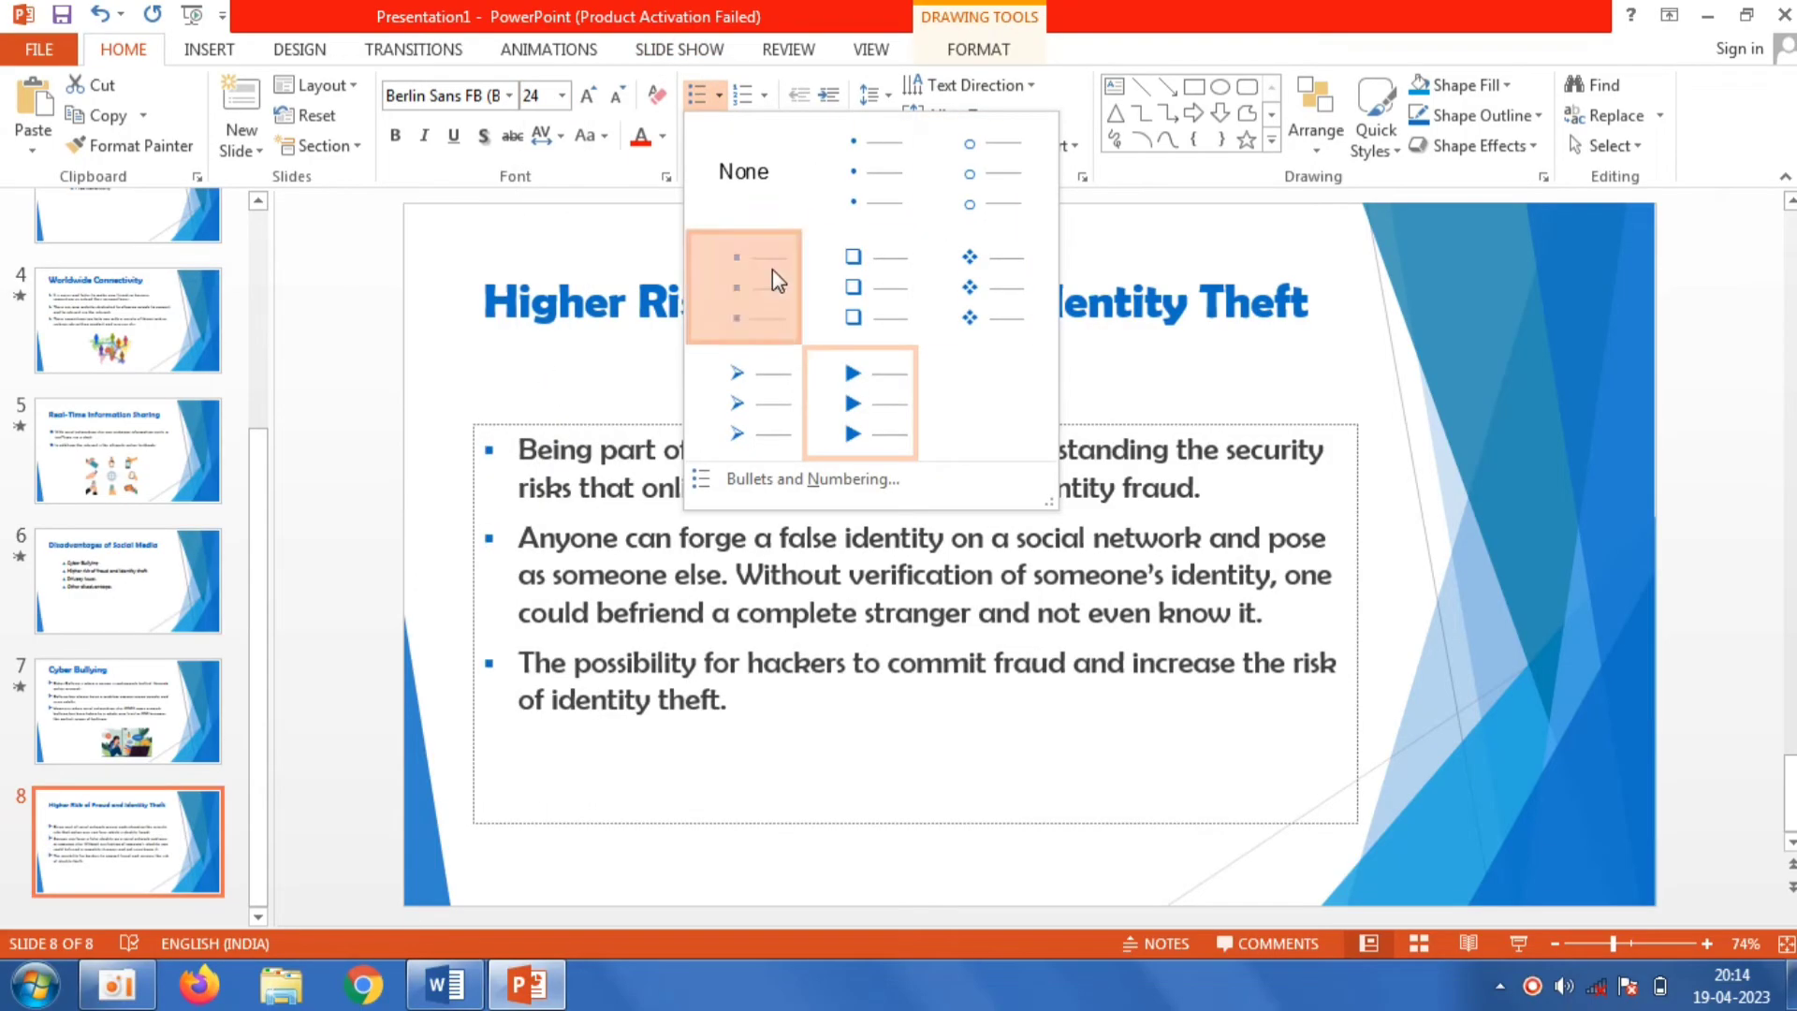
{"action": "left_click", "coordinate": [773, 270]}
{"action": "left_click_drag", "start_coordinate": [627, 429], "coordinate": [634, 367]}
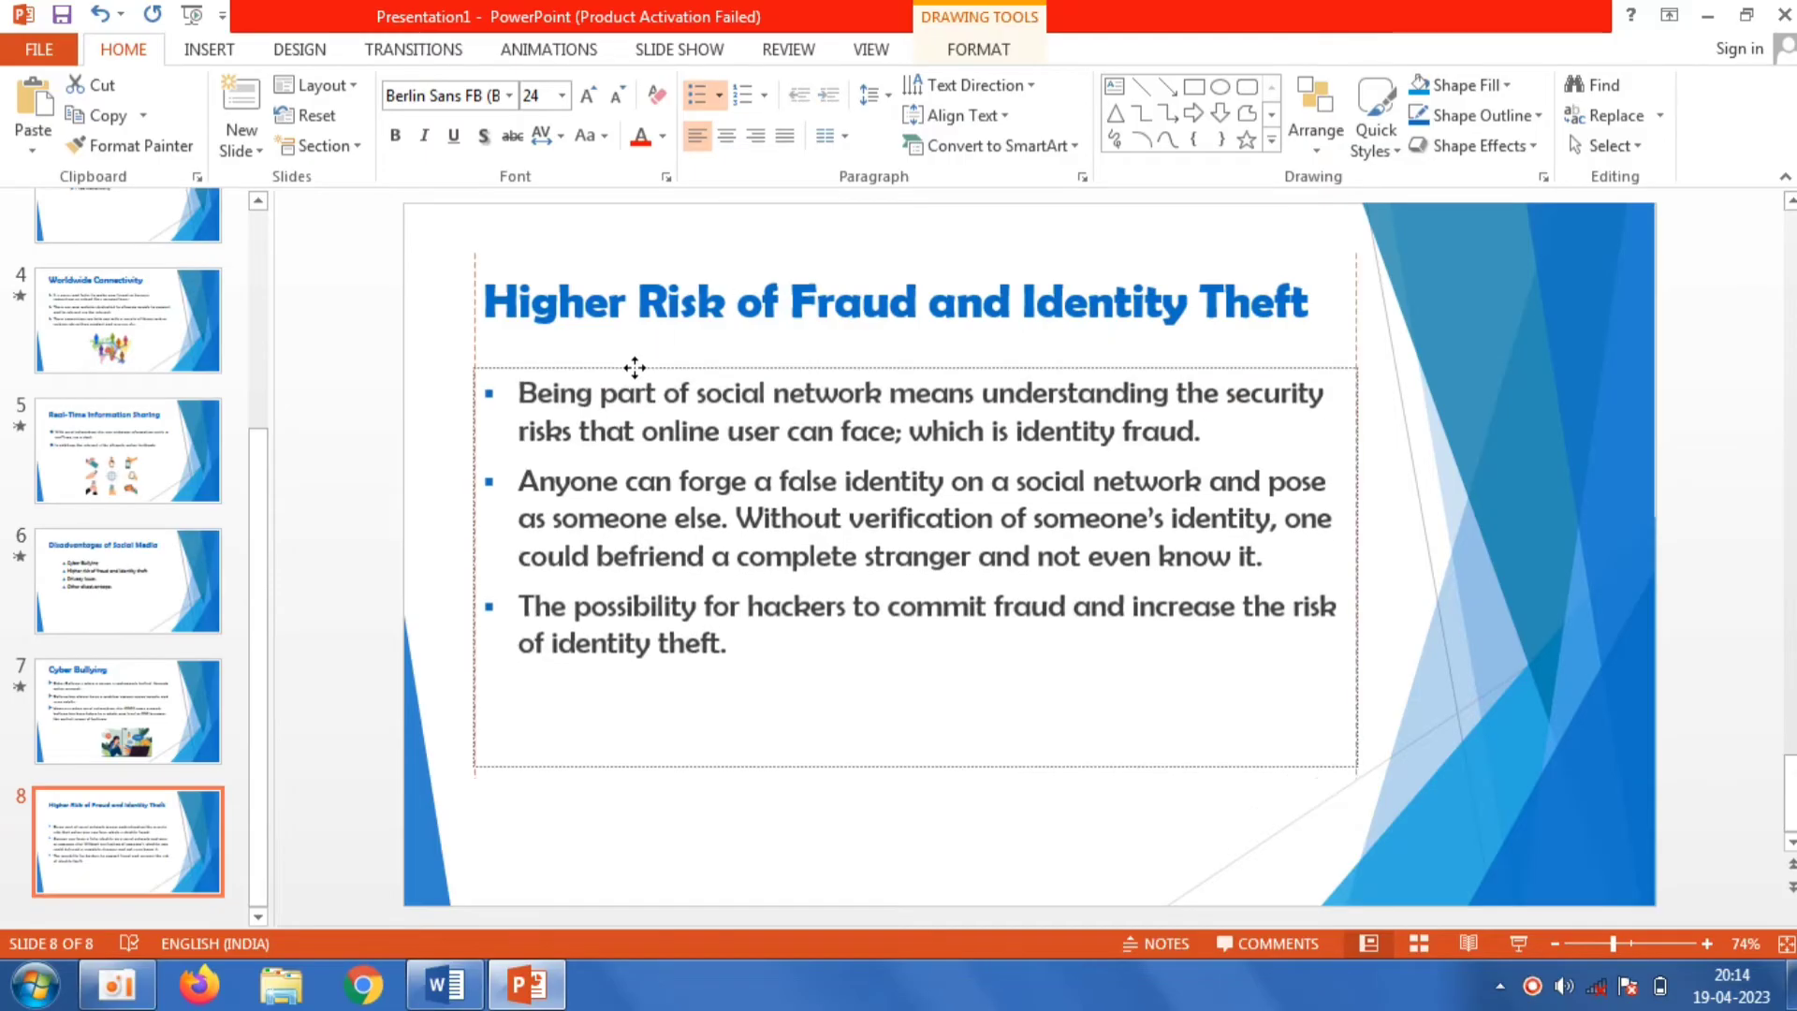
Step: Raise slide 8's title, set it to 40 pt and centre it
{"action": "left_click", "coordinate": [670, 274]}
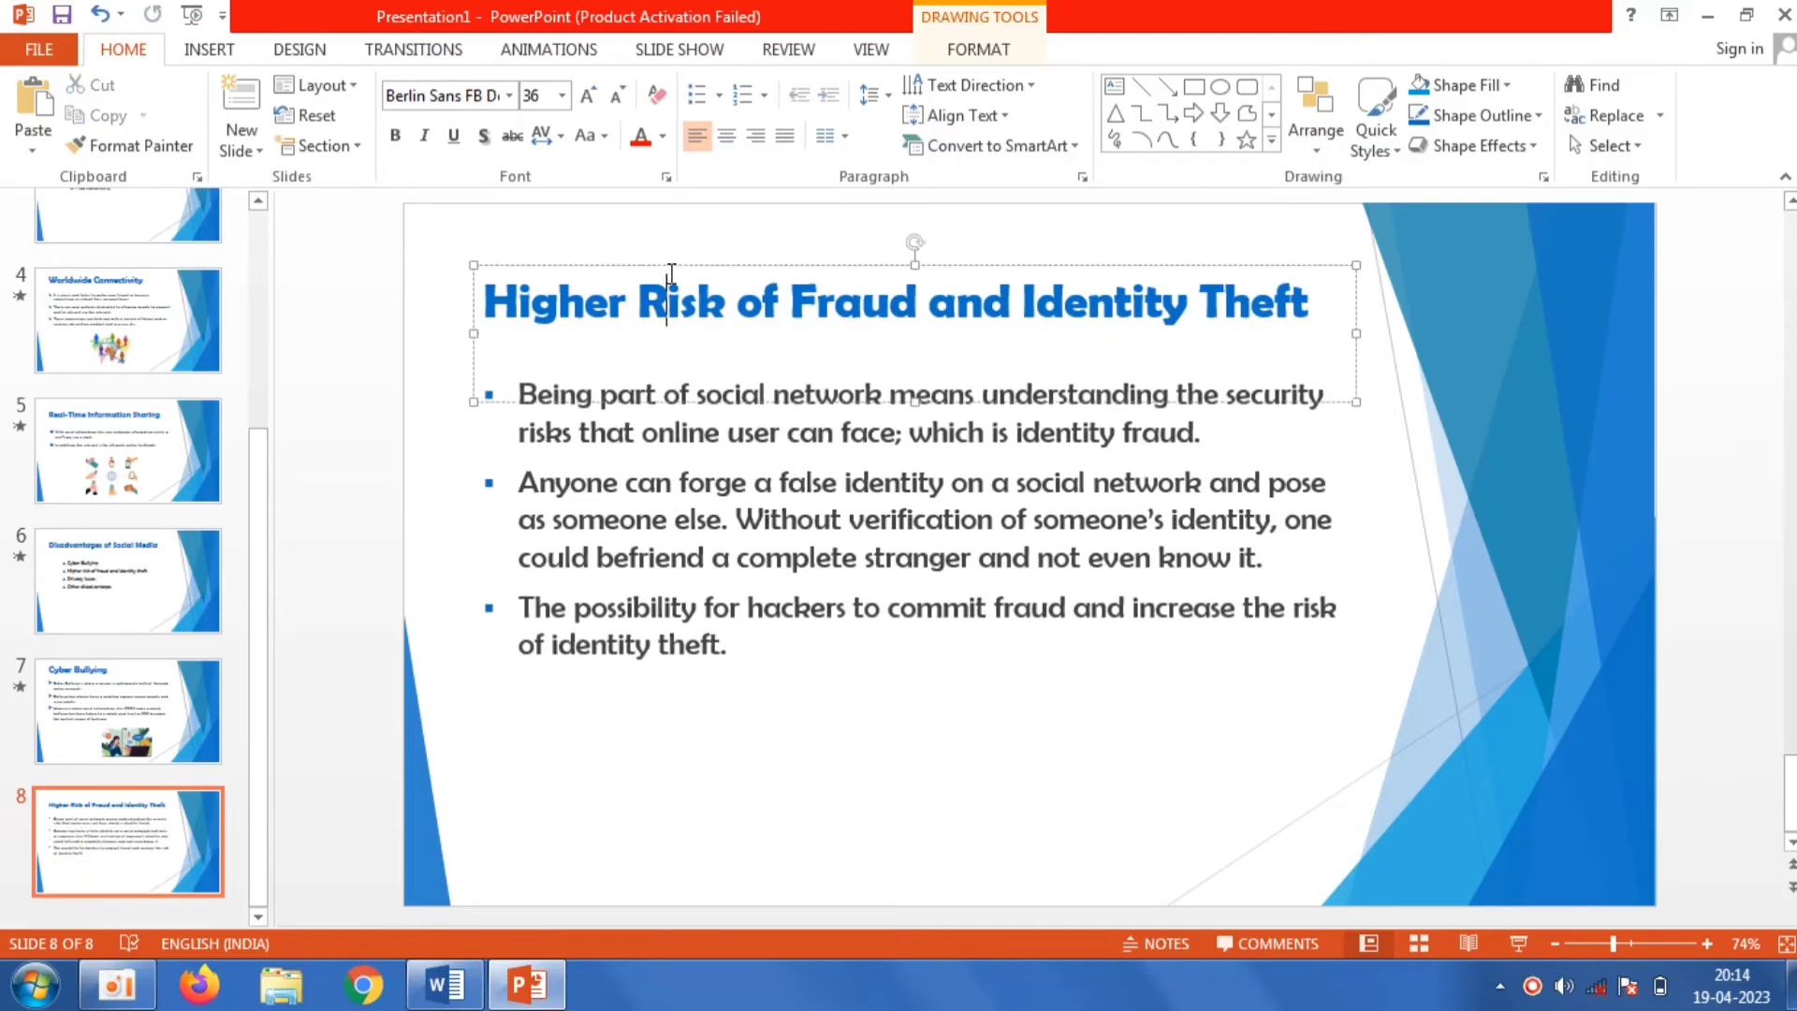
{"action": "left_click_drag", "start_coordinate": [670, 266], "coordinate": [670, 234]}
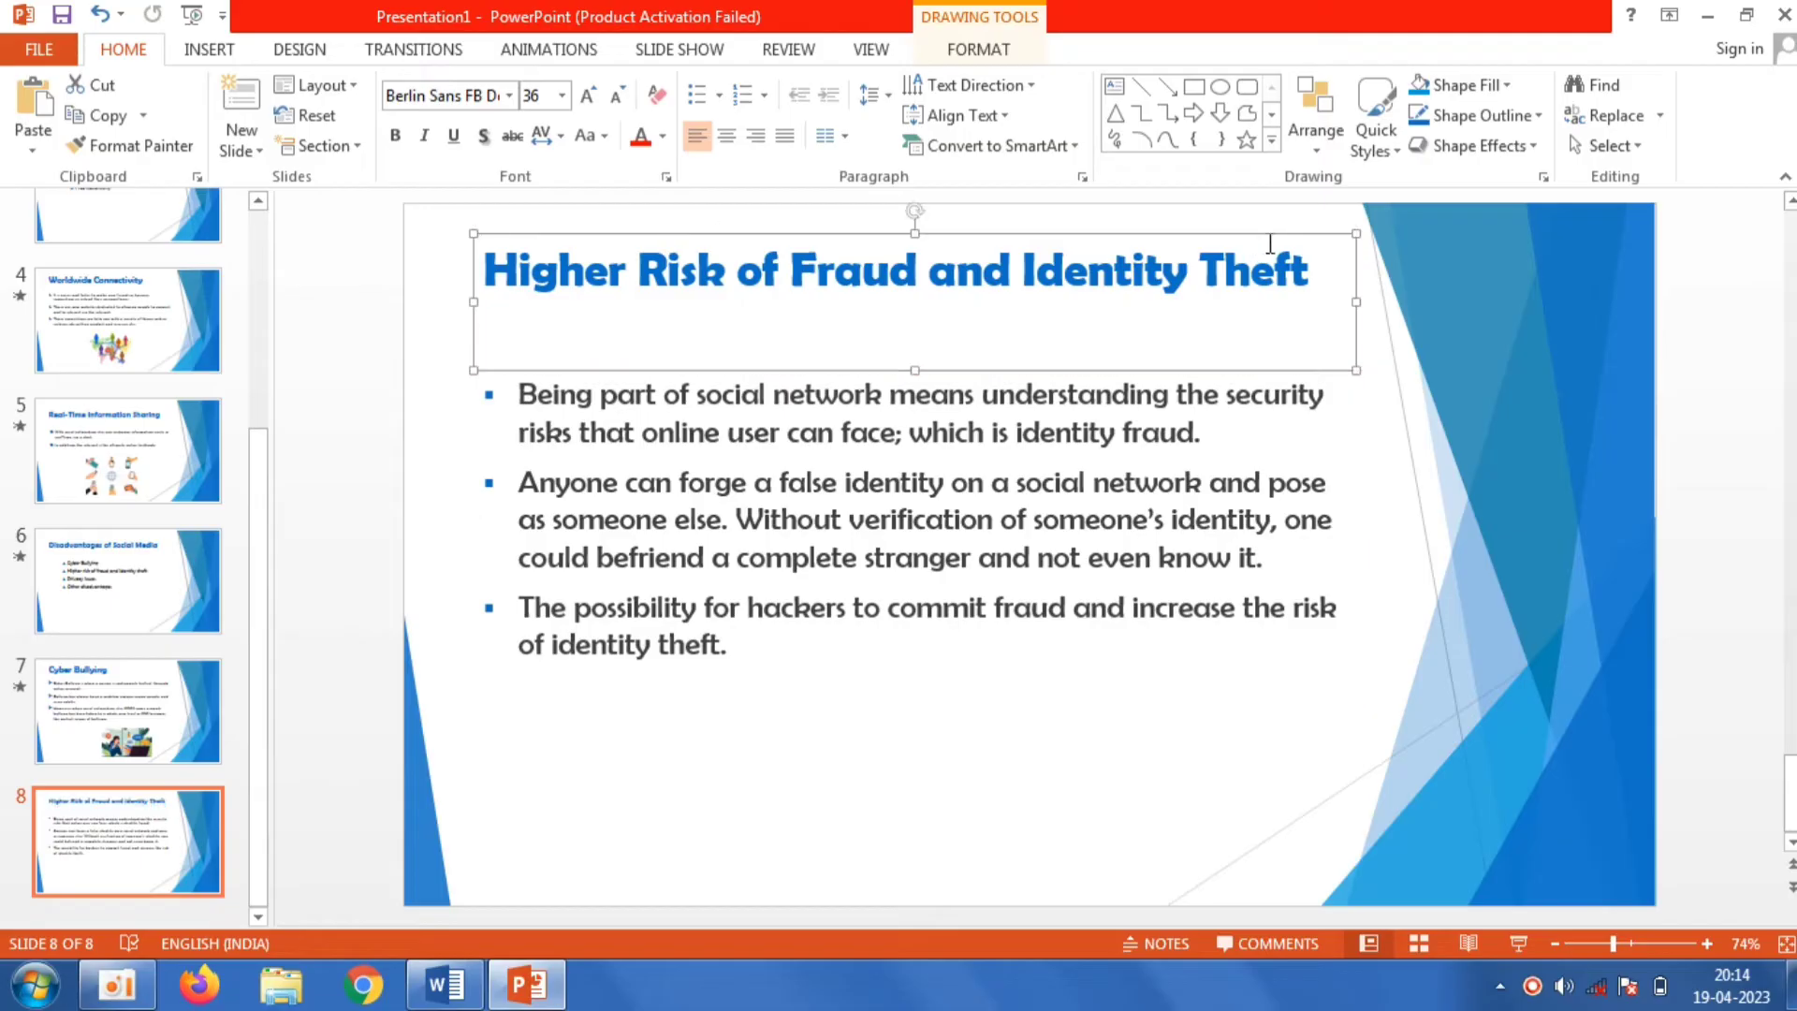
{"action": "left_click", "coordinate": [1322, 278]}
{"action": "triple_click", "coordinate": [1321, 277]}
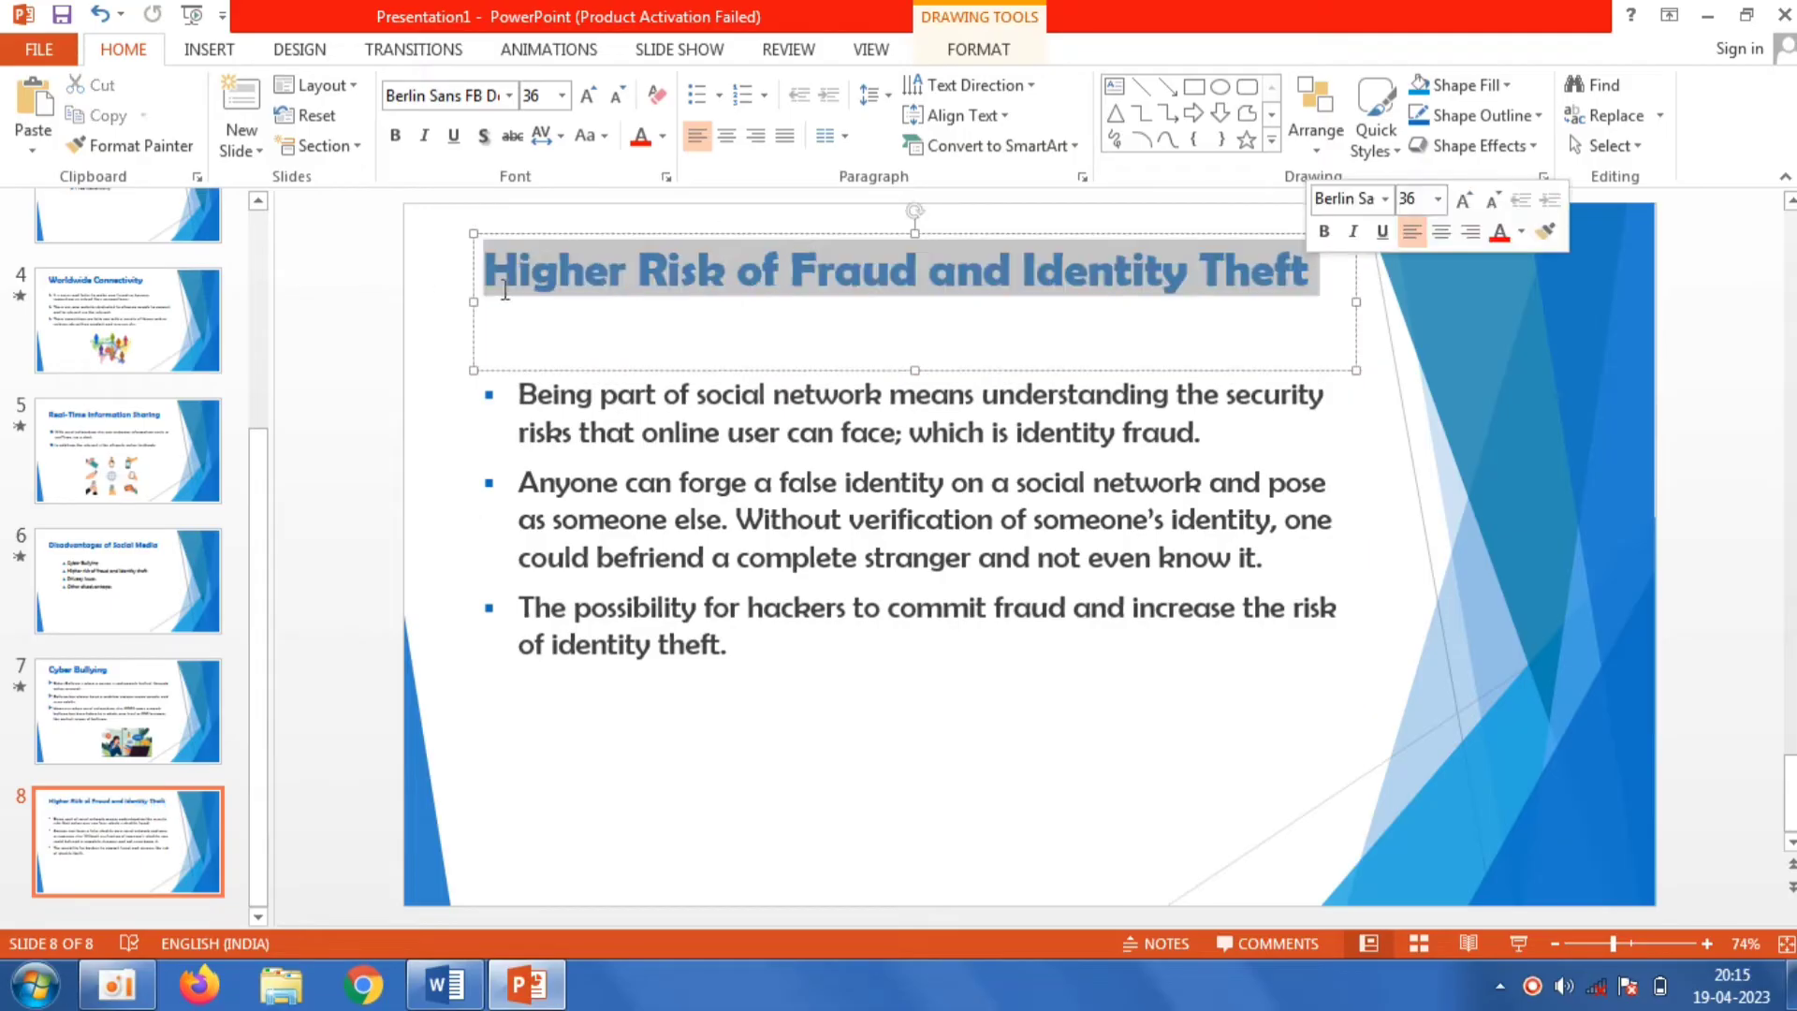
{"action": "left_click", "coordinate": [562, 95]}
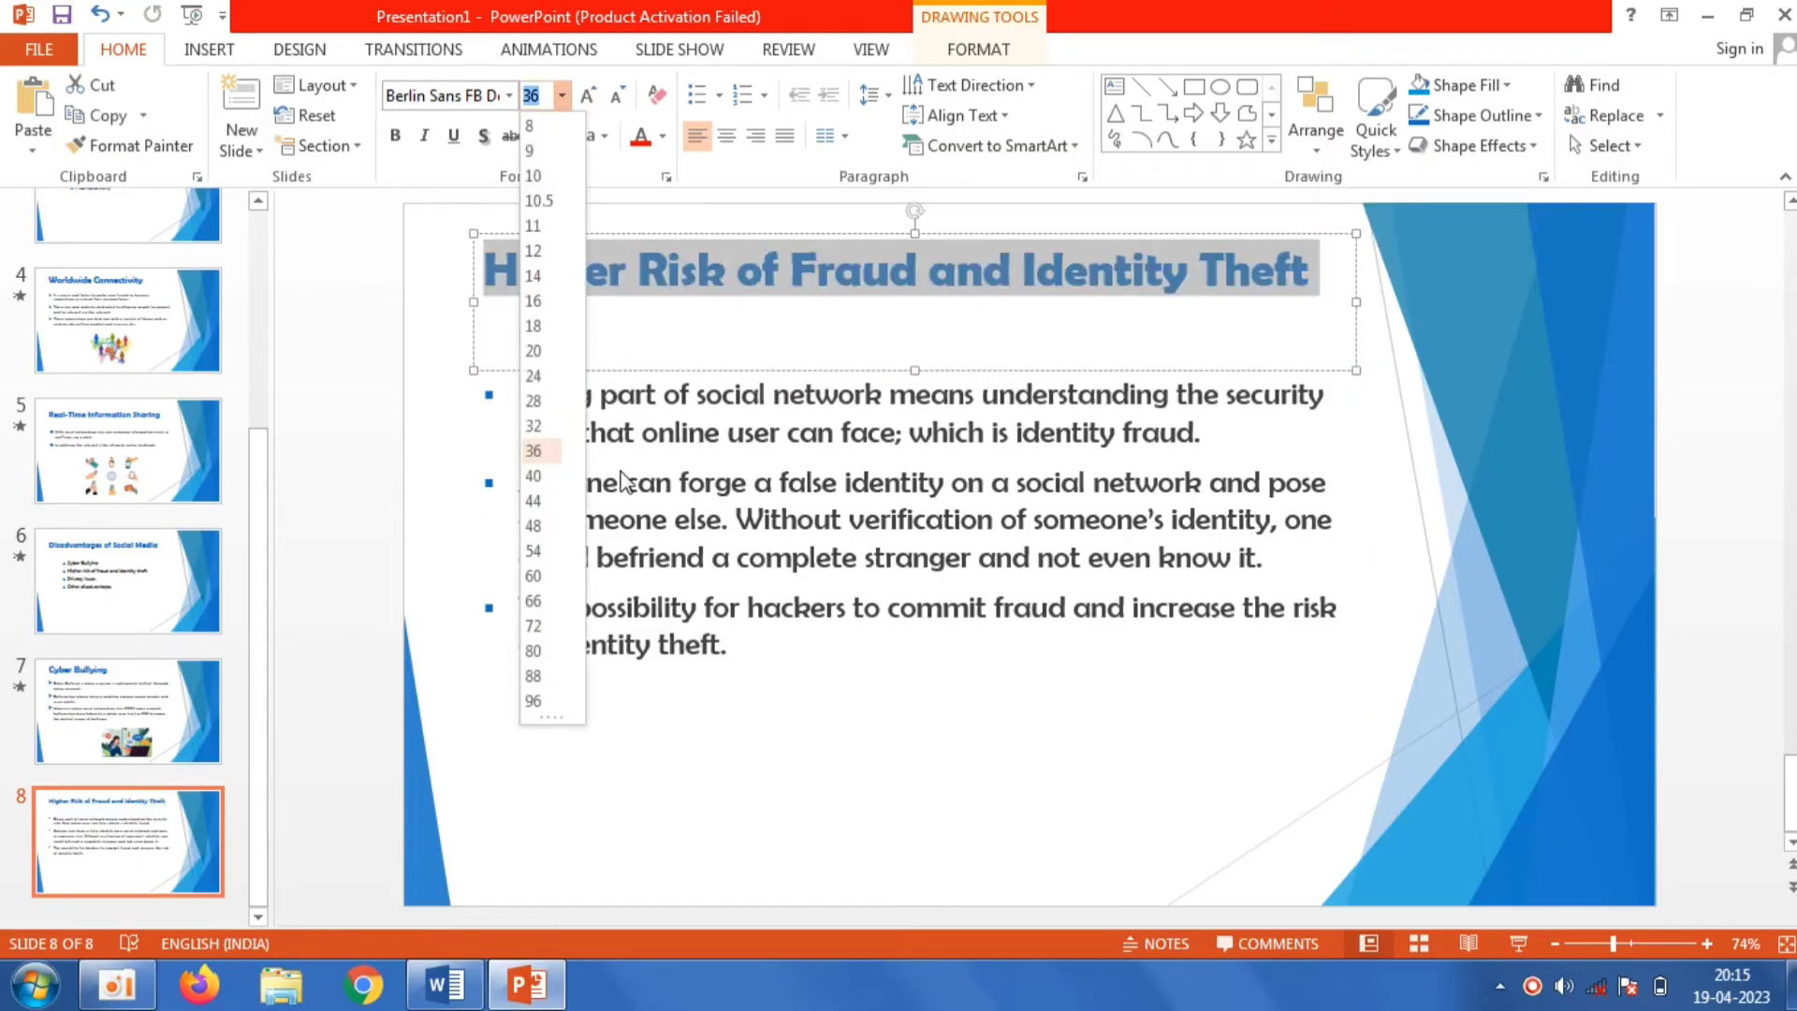
{"action": "left_click", "coordinate": [554, 478]}
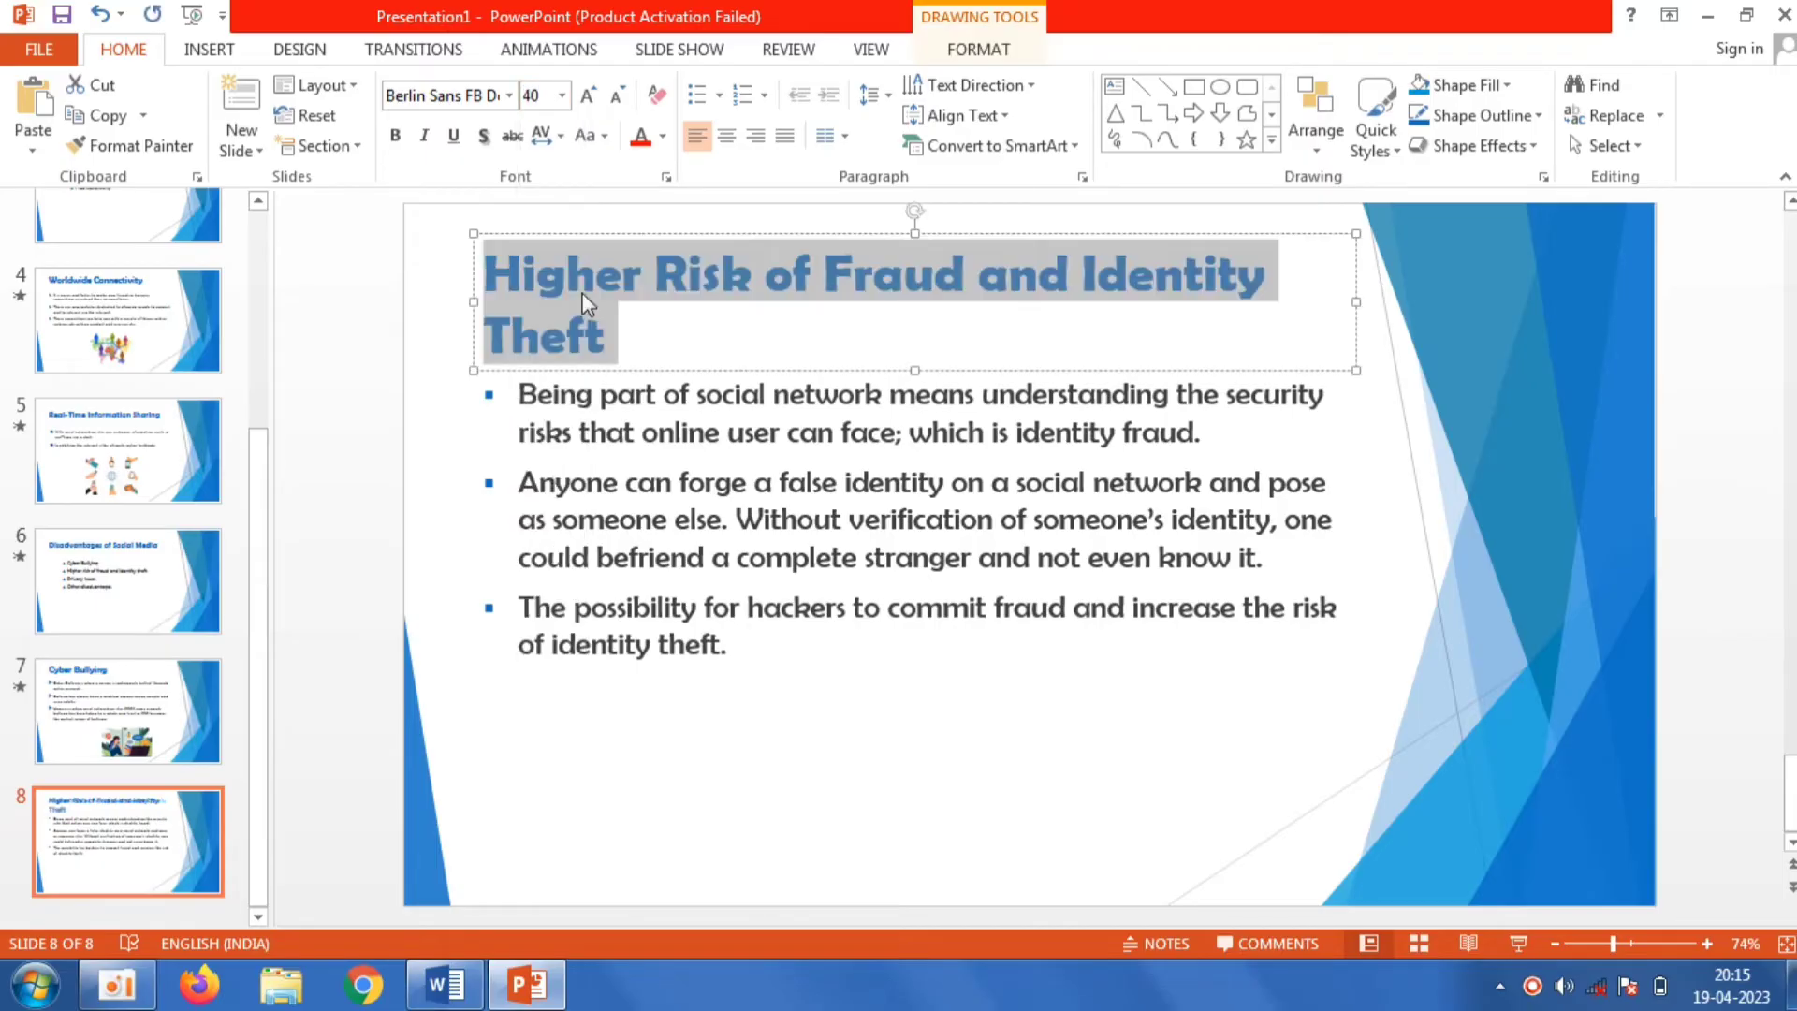
{"action": "left_click", "coordinate": [729, 135]}
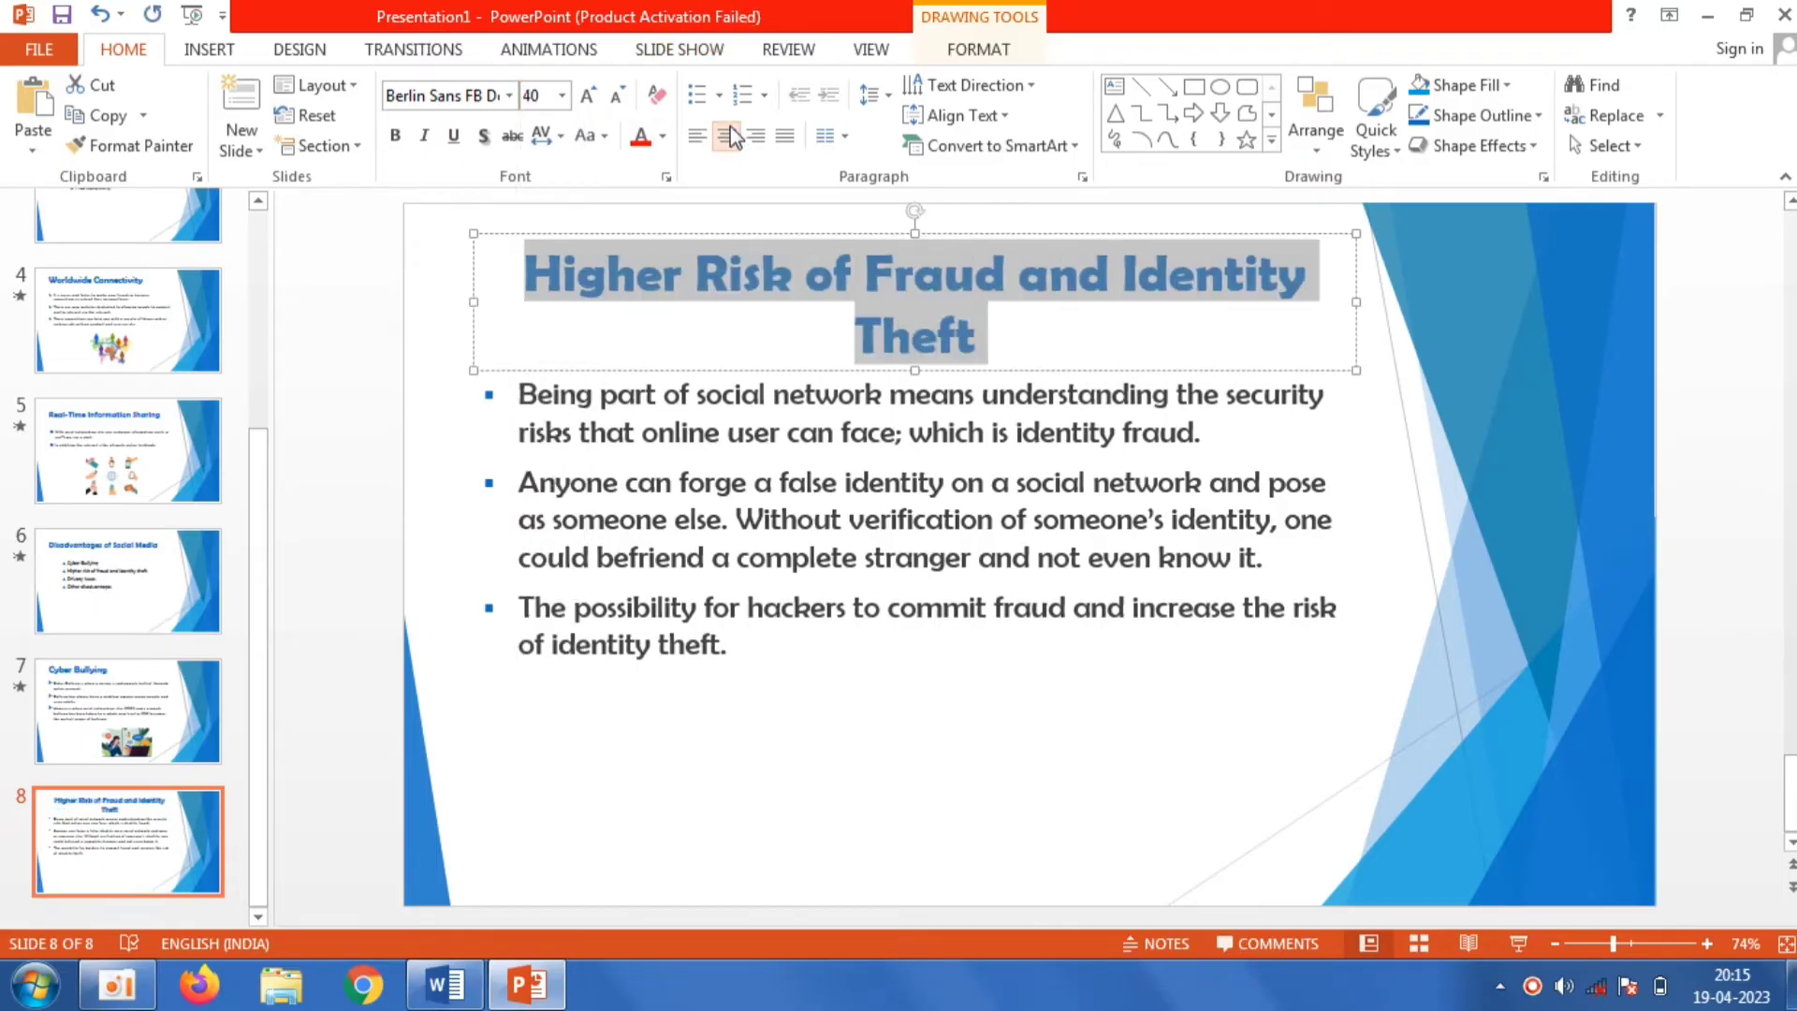
{"action": "left_click", "coordinate": [436, 396]}
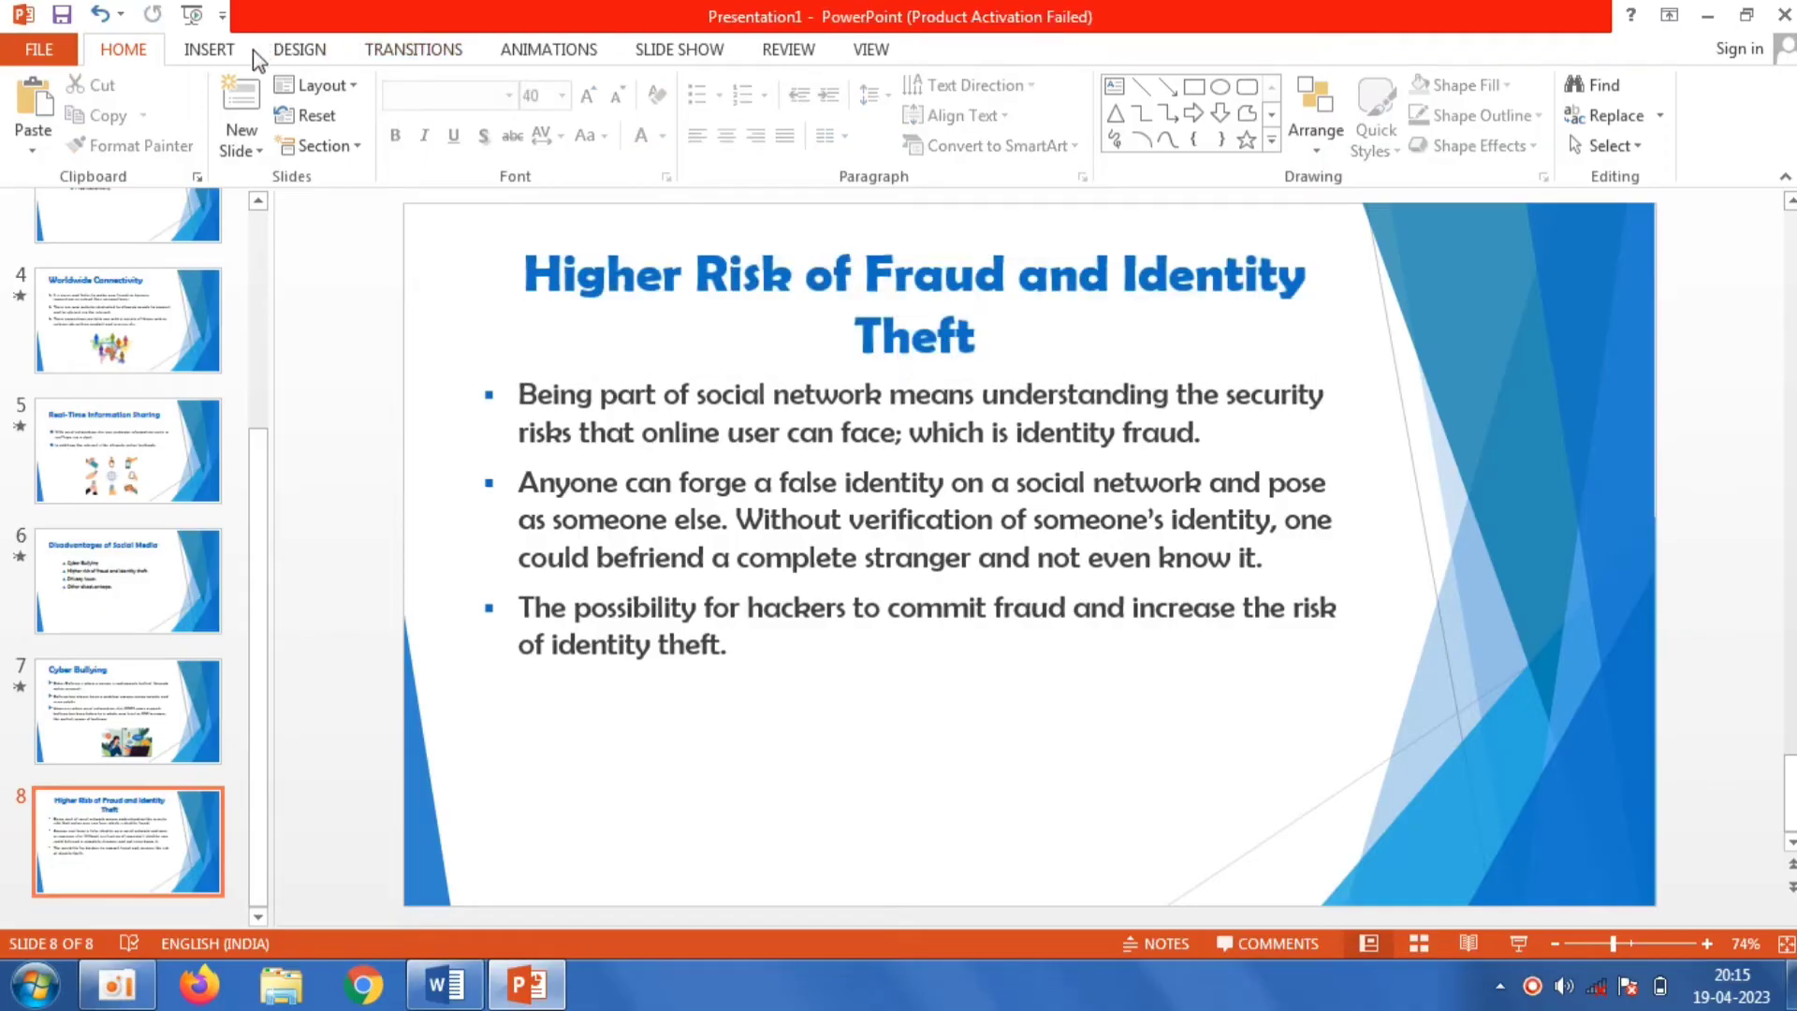
Step: Insert the hooded-hacker picture (images (8)), resize it to 6.05 × 10.63 cm and place it below the bullets
{"action": "left_click", "coordinate": [222, 54]}
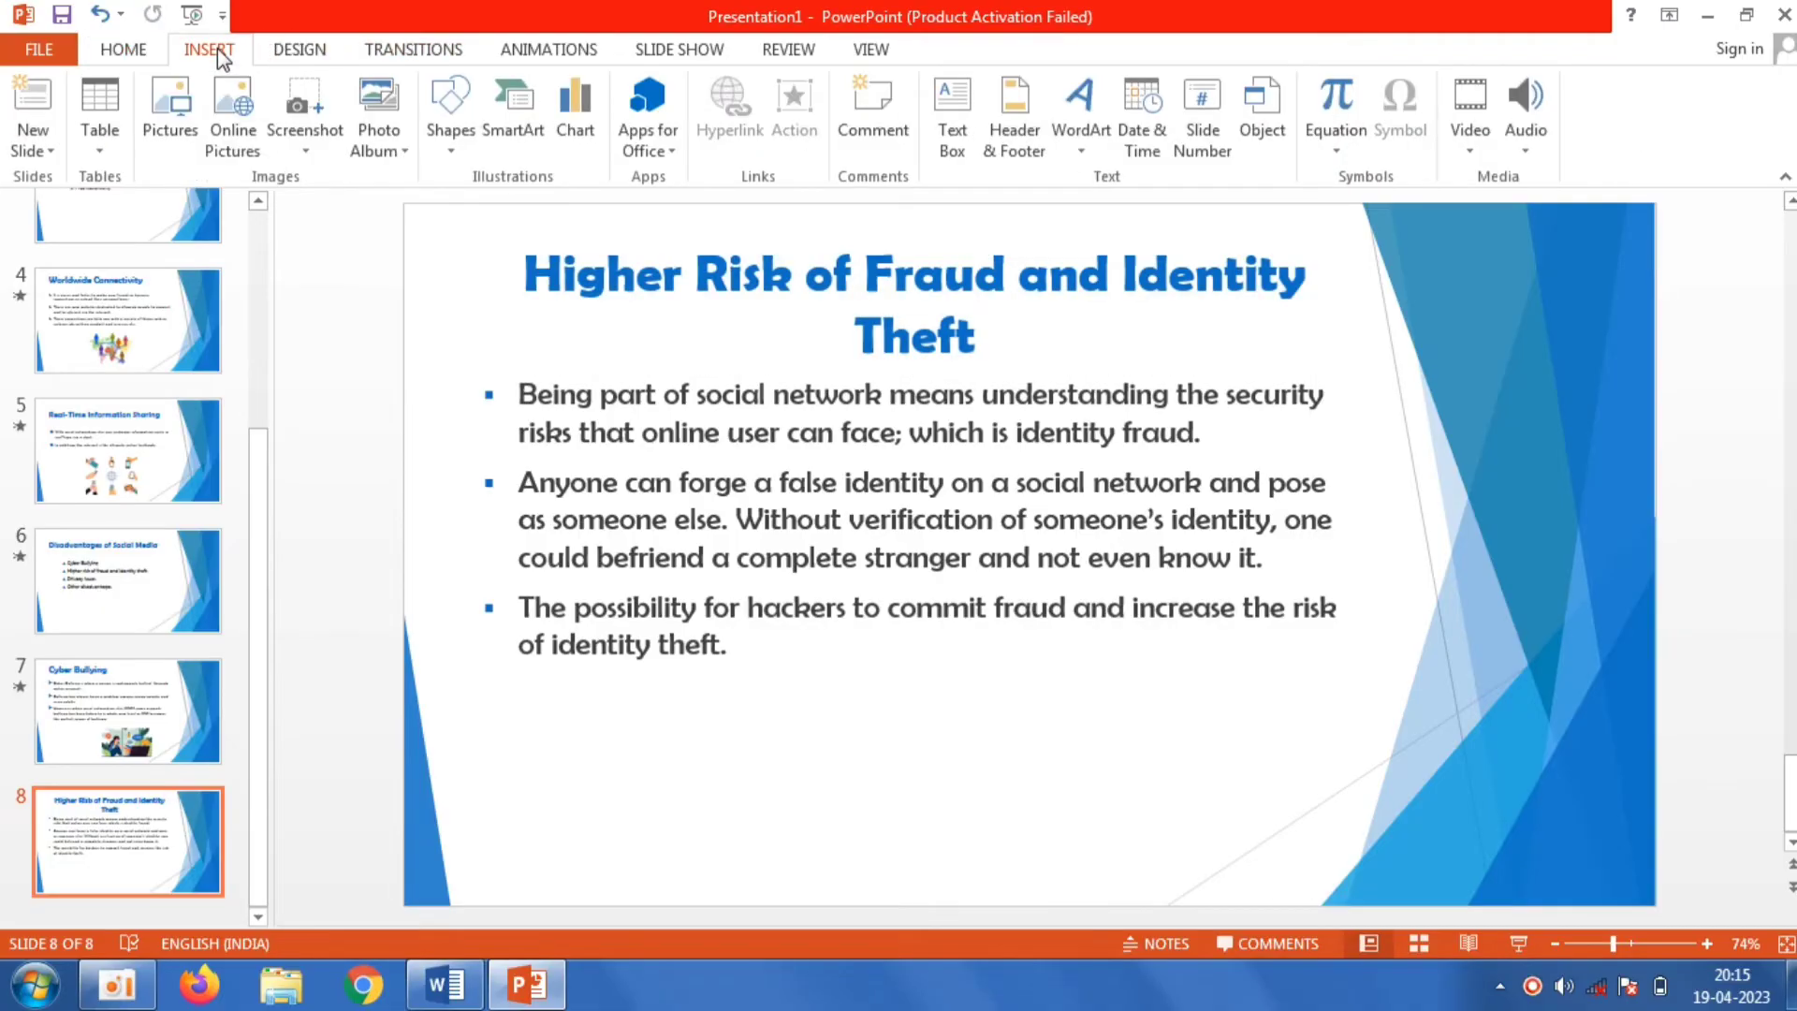
{"action": "left_click", "coordinate": [164, 111]}
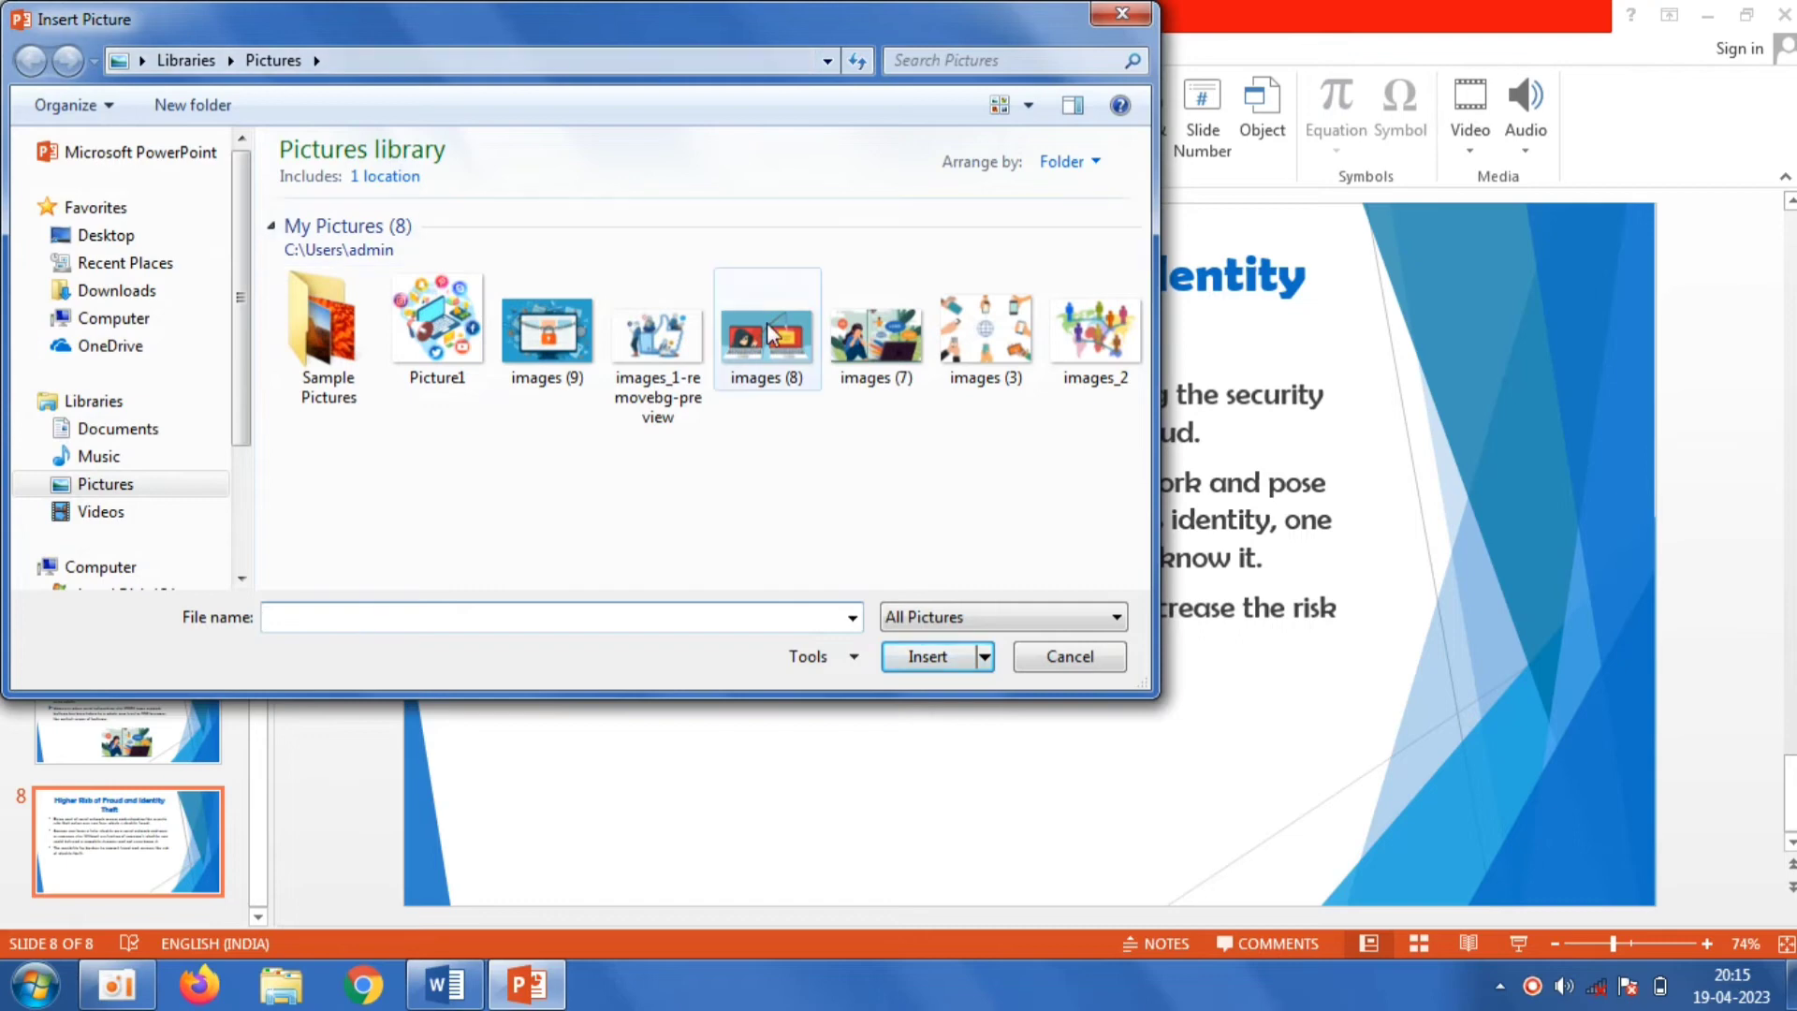
{"action": "double_click", "coordinate": [765, 337]}
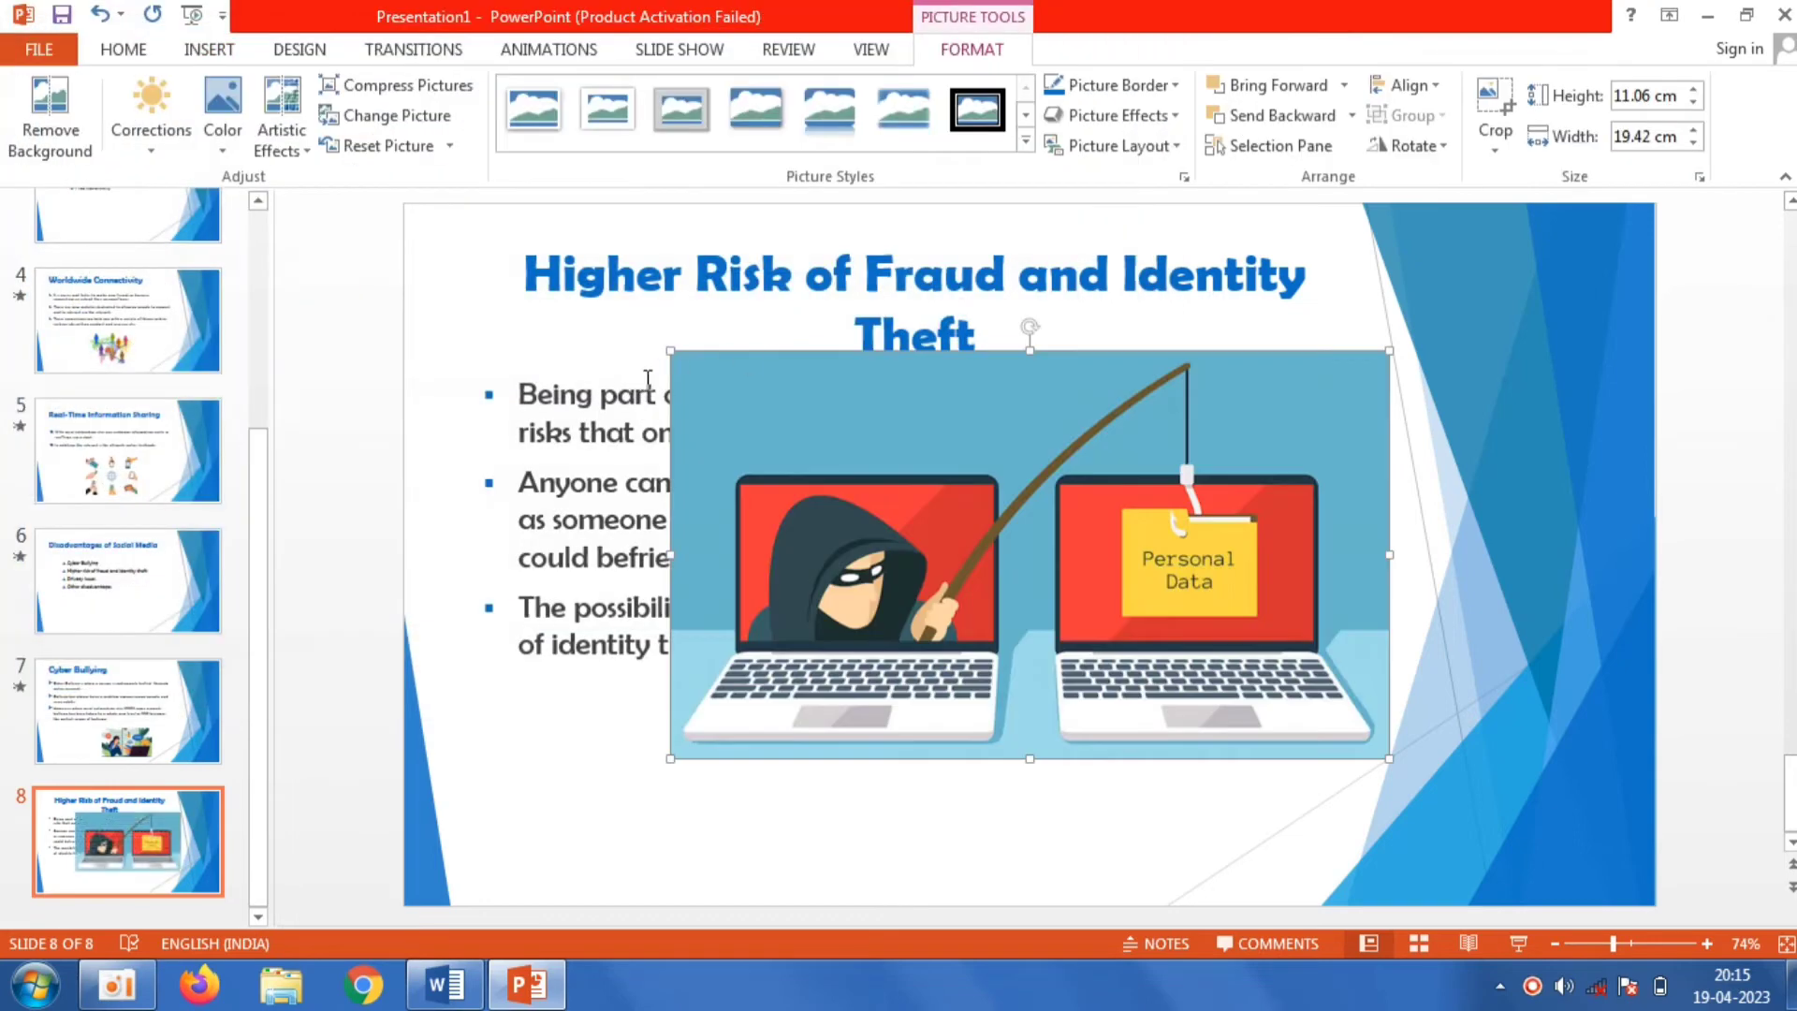
{"action": "left_click_drag", "start_coordinate": [670, 350], "coordinate": [973, 518]}
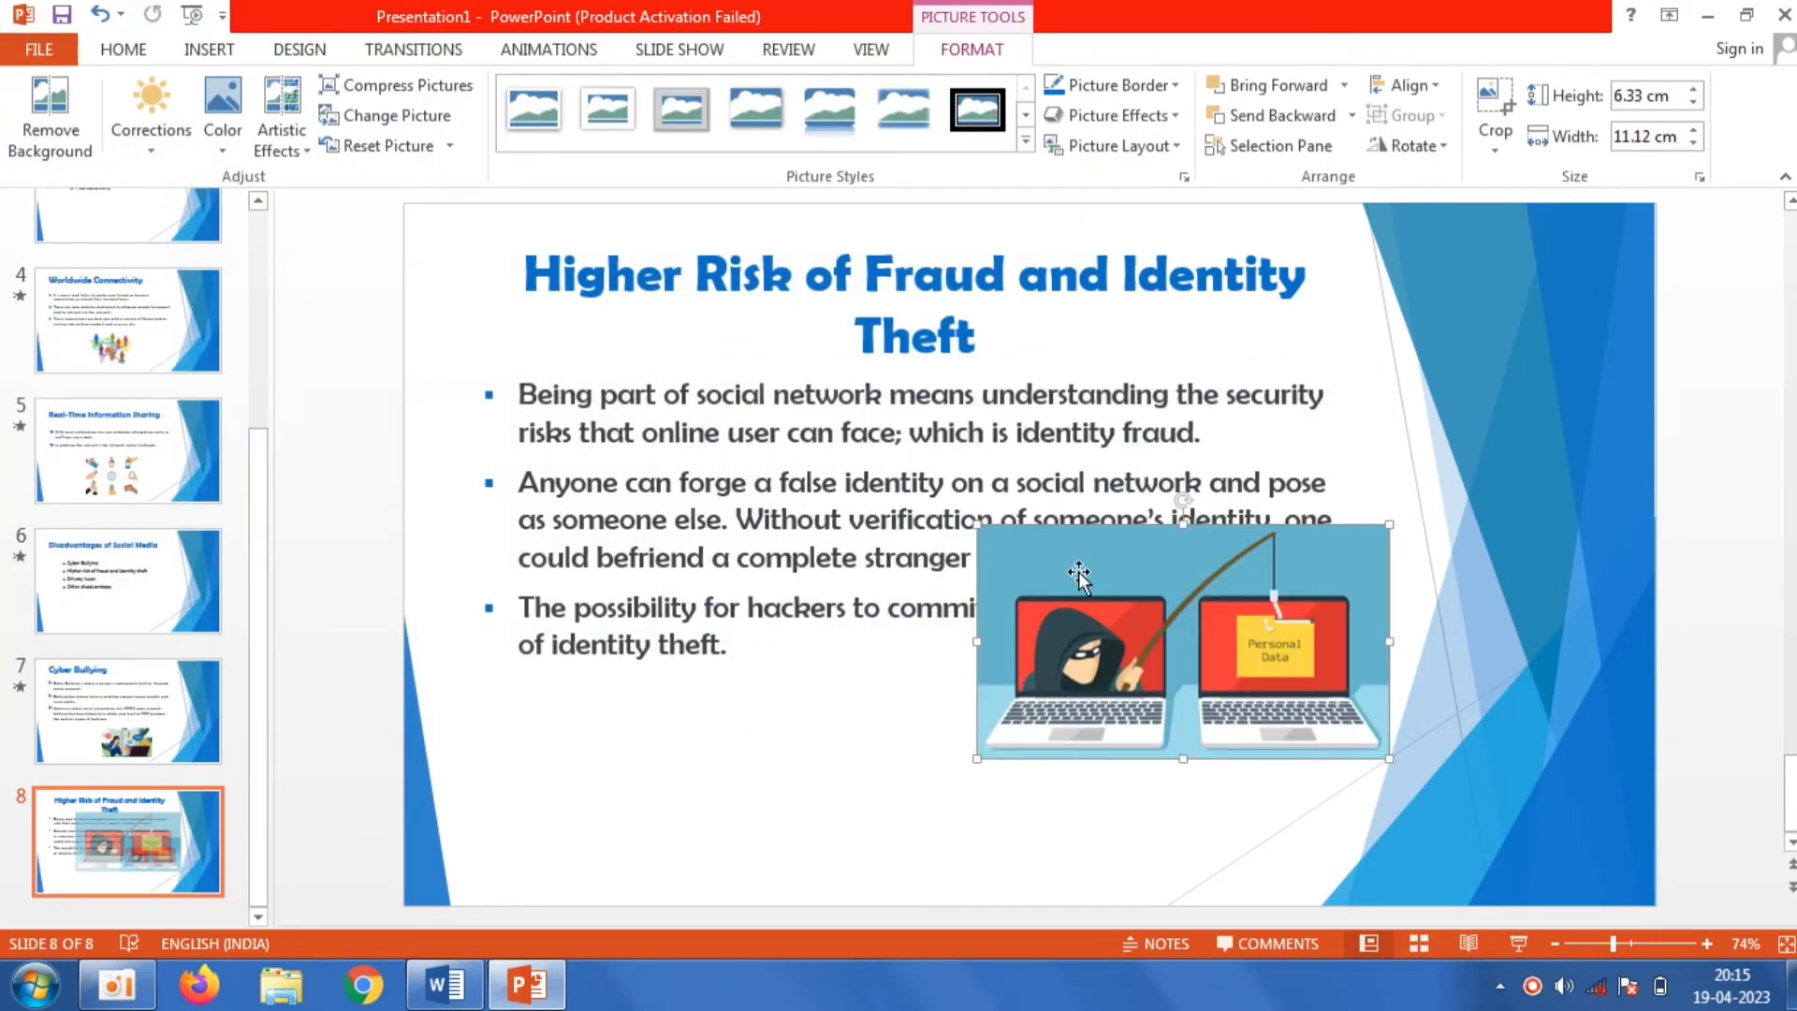
{"action": "mouse_move", "coordinate": [1076, 573]}
{"action": "left_mouse_down"}
{"action": "mouse_move", "coordinate": [892, 683]}
{"action": "mouse_move", "coordinate": [891, 702]}
{"action": "left_mouse_up"}
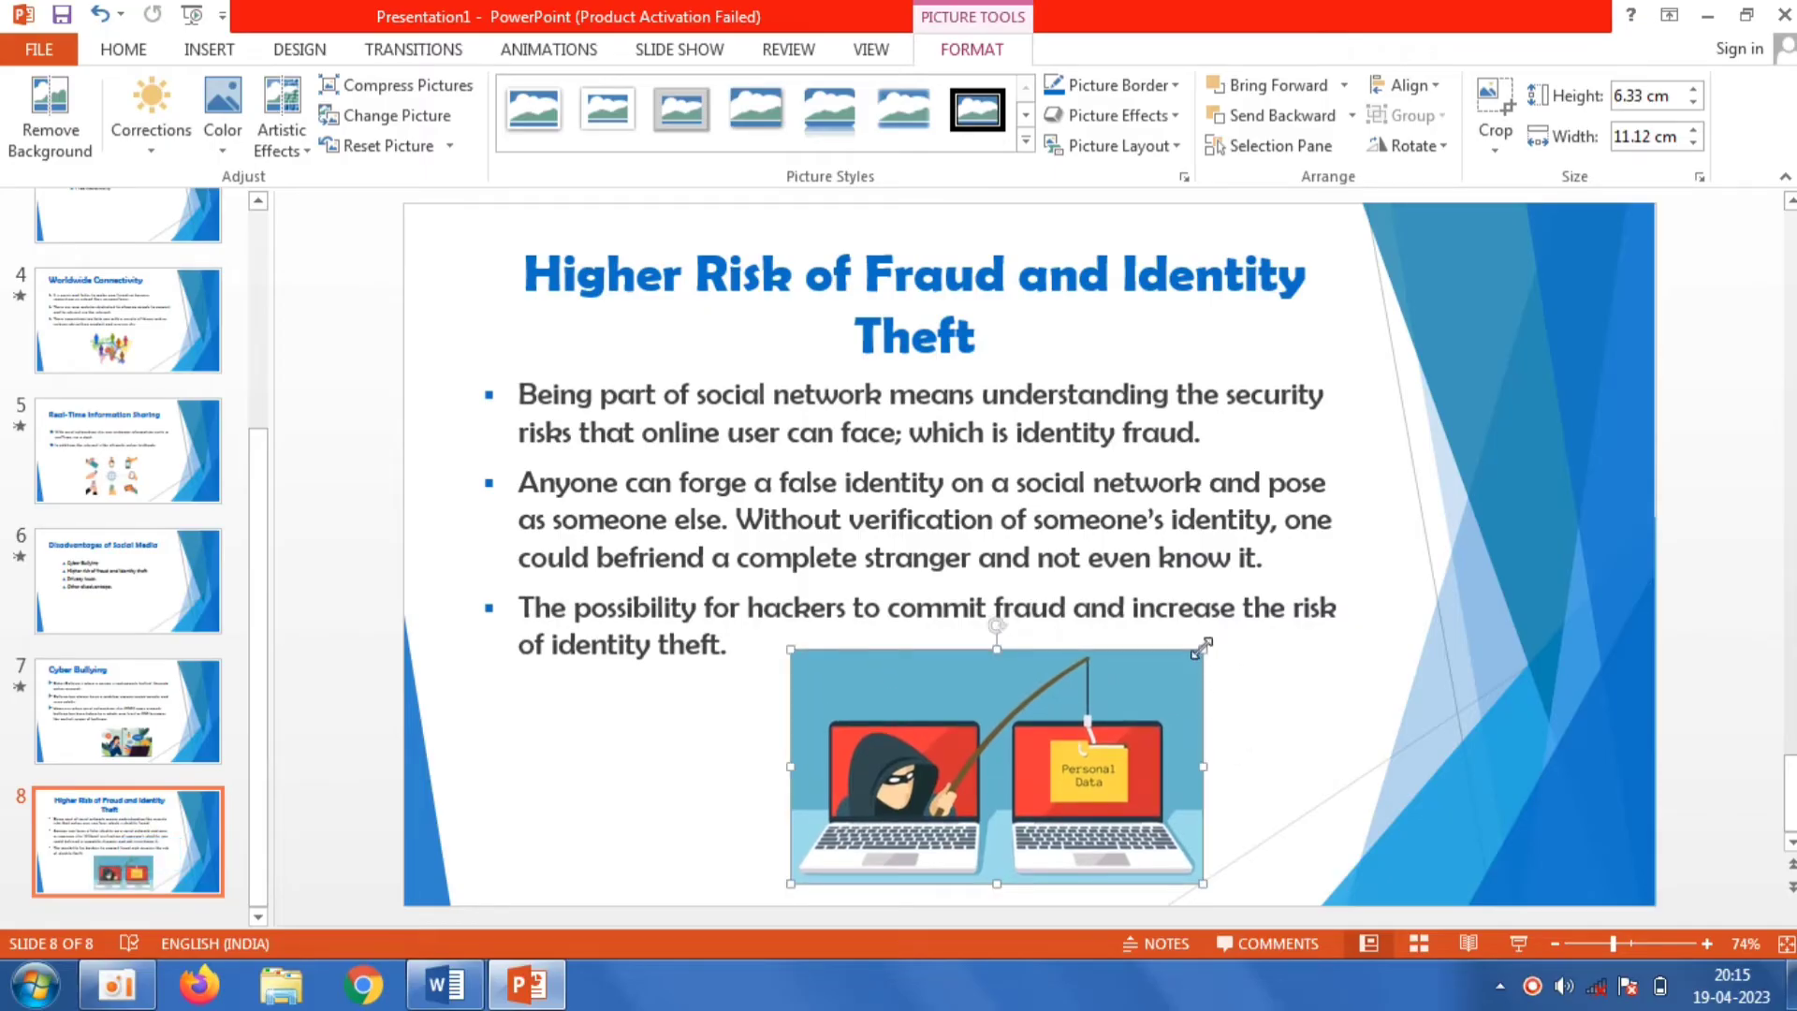
{"action": "left_click_drag", "start_coordinate": [1201, 647], "coordinate": [1193, 653]}
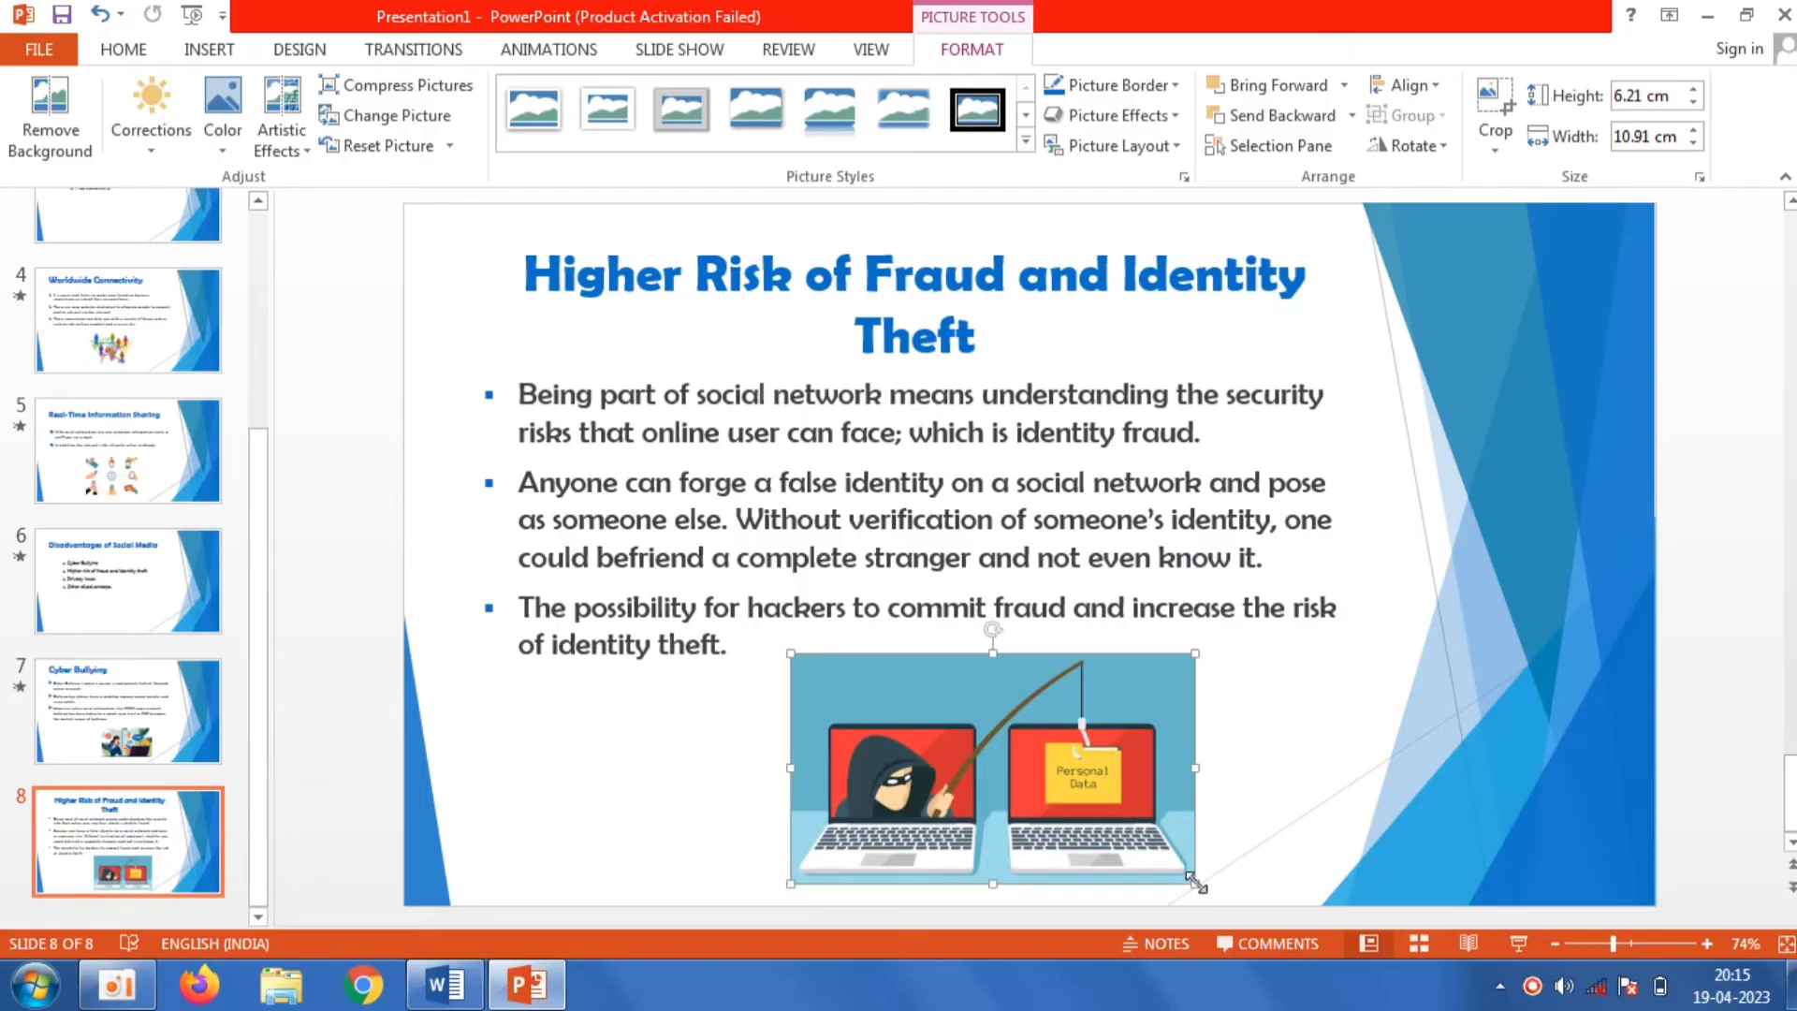
{"action": "left_click_drag", "start_coordinate": [1196, 881], "coordinate": [1184, 876]}
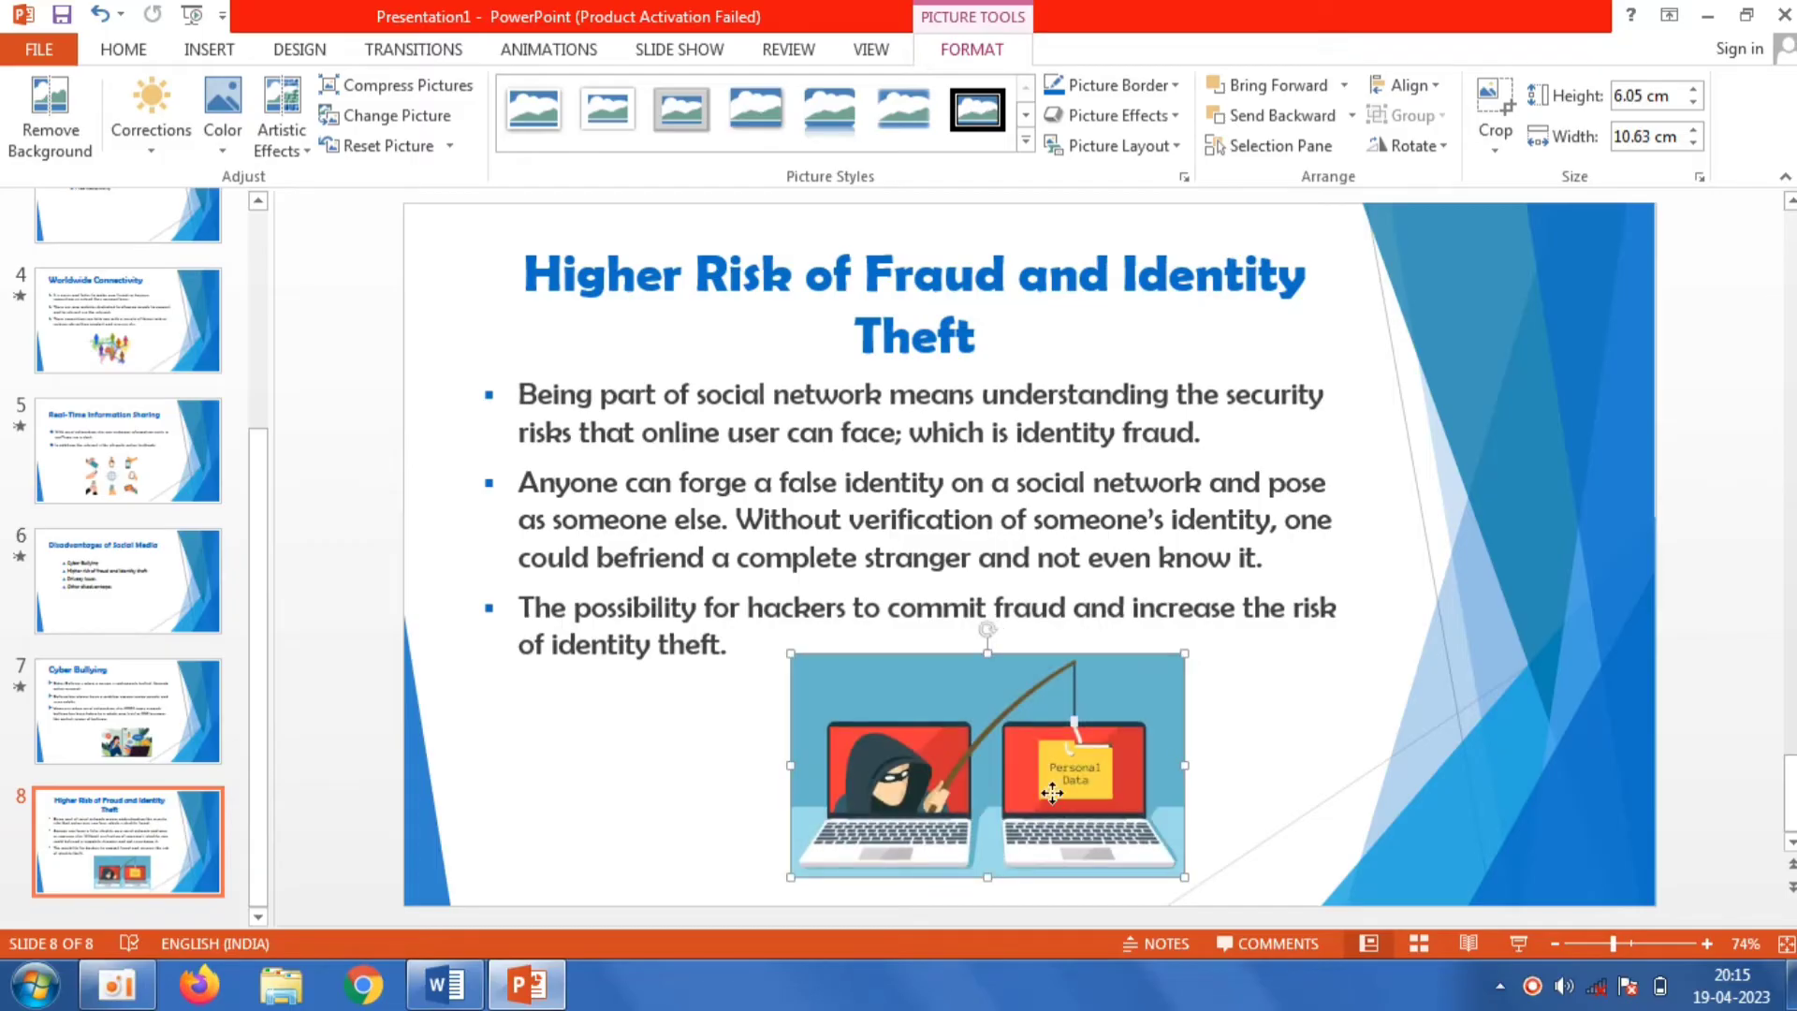
{"action": "left_click_drag", "start_coordinate": [1052, 793], "coordinate": [1049, 811]}
{"action": "left_click", "coordinate": [718, 836]}
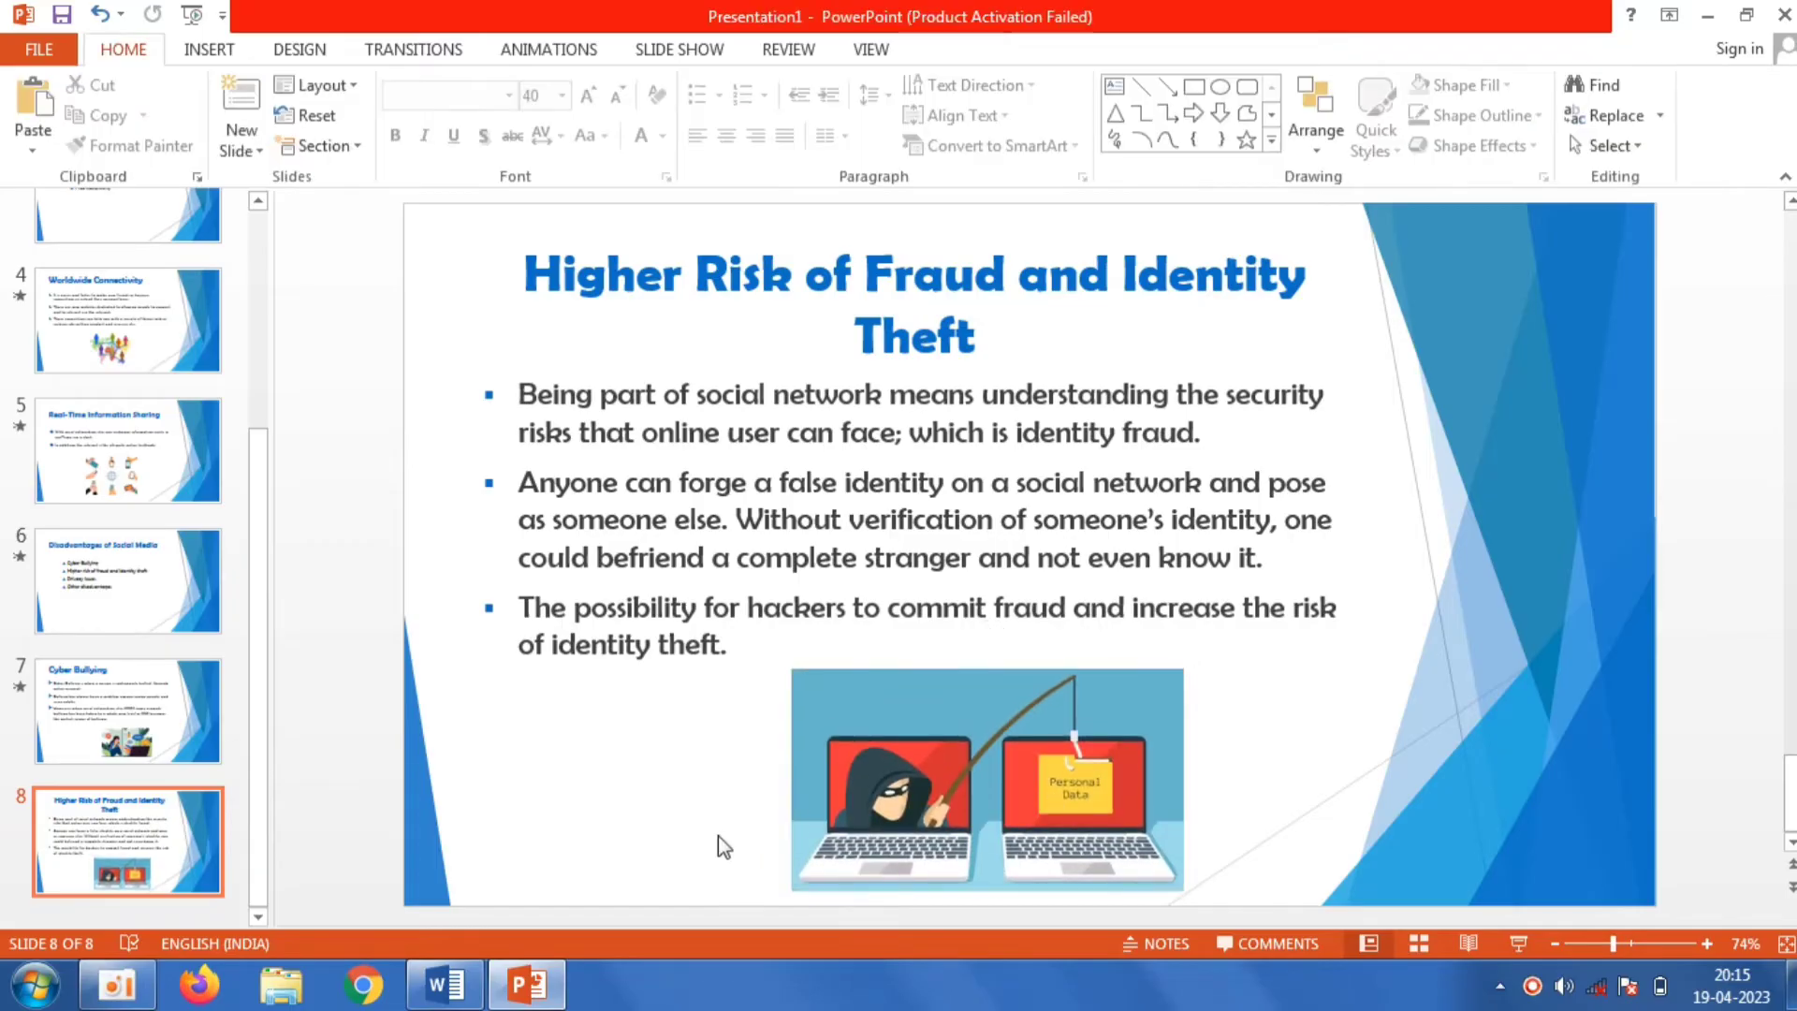
Step: Add slide 9 and paste the 'Lack of Privacy' heading from Word as its title
{"action": "left_click", "coordinate": [242, 103]}
{"action": "left_click", "coordinate": [655, 277]}
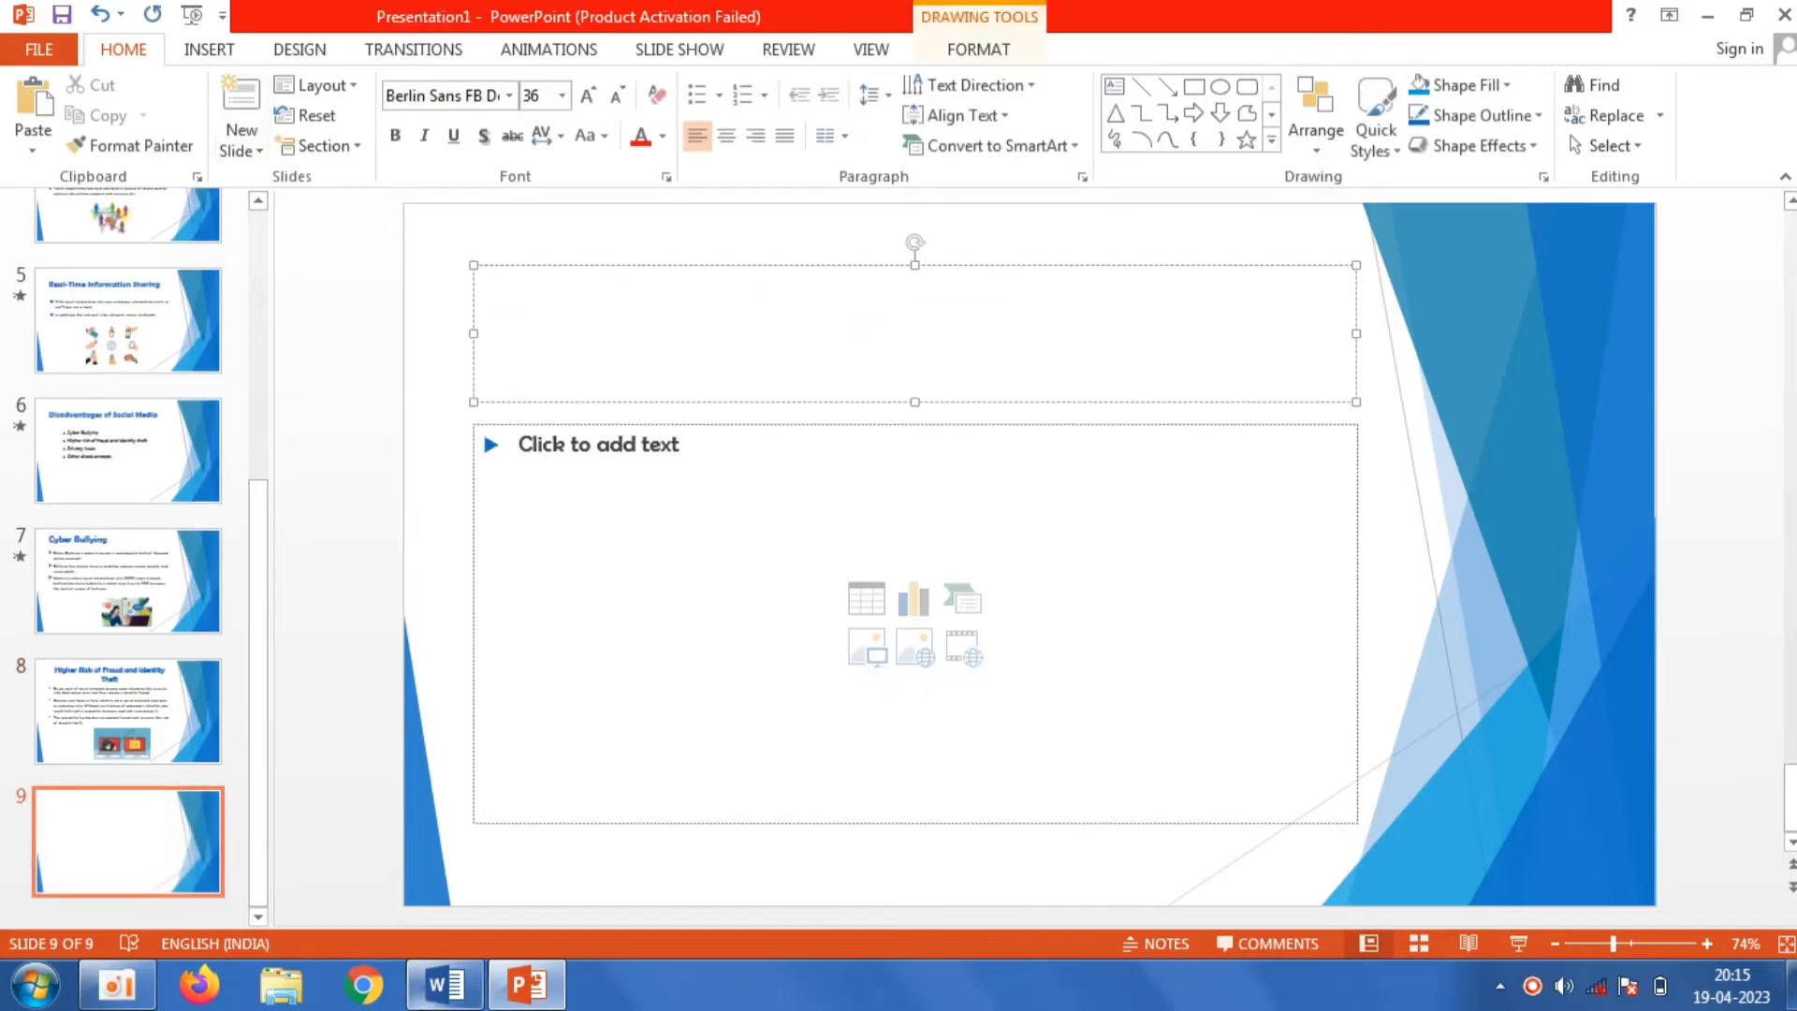
{"action": "left_click", "coordinate": [445, 985]}
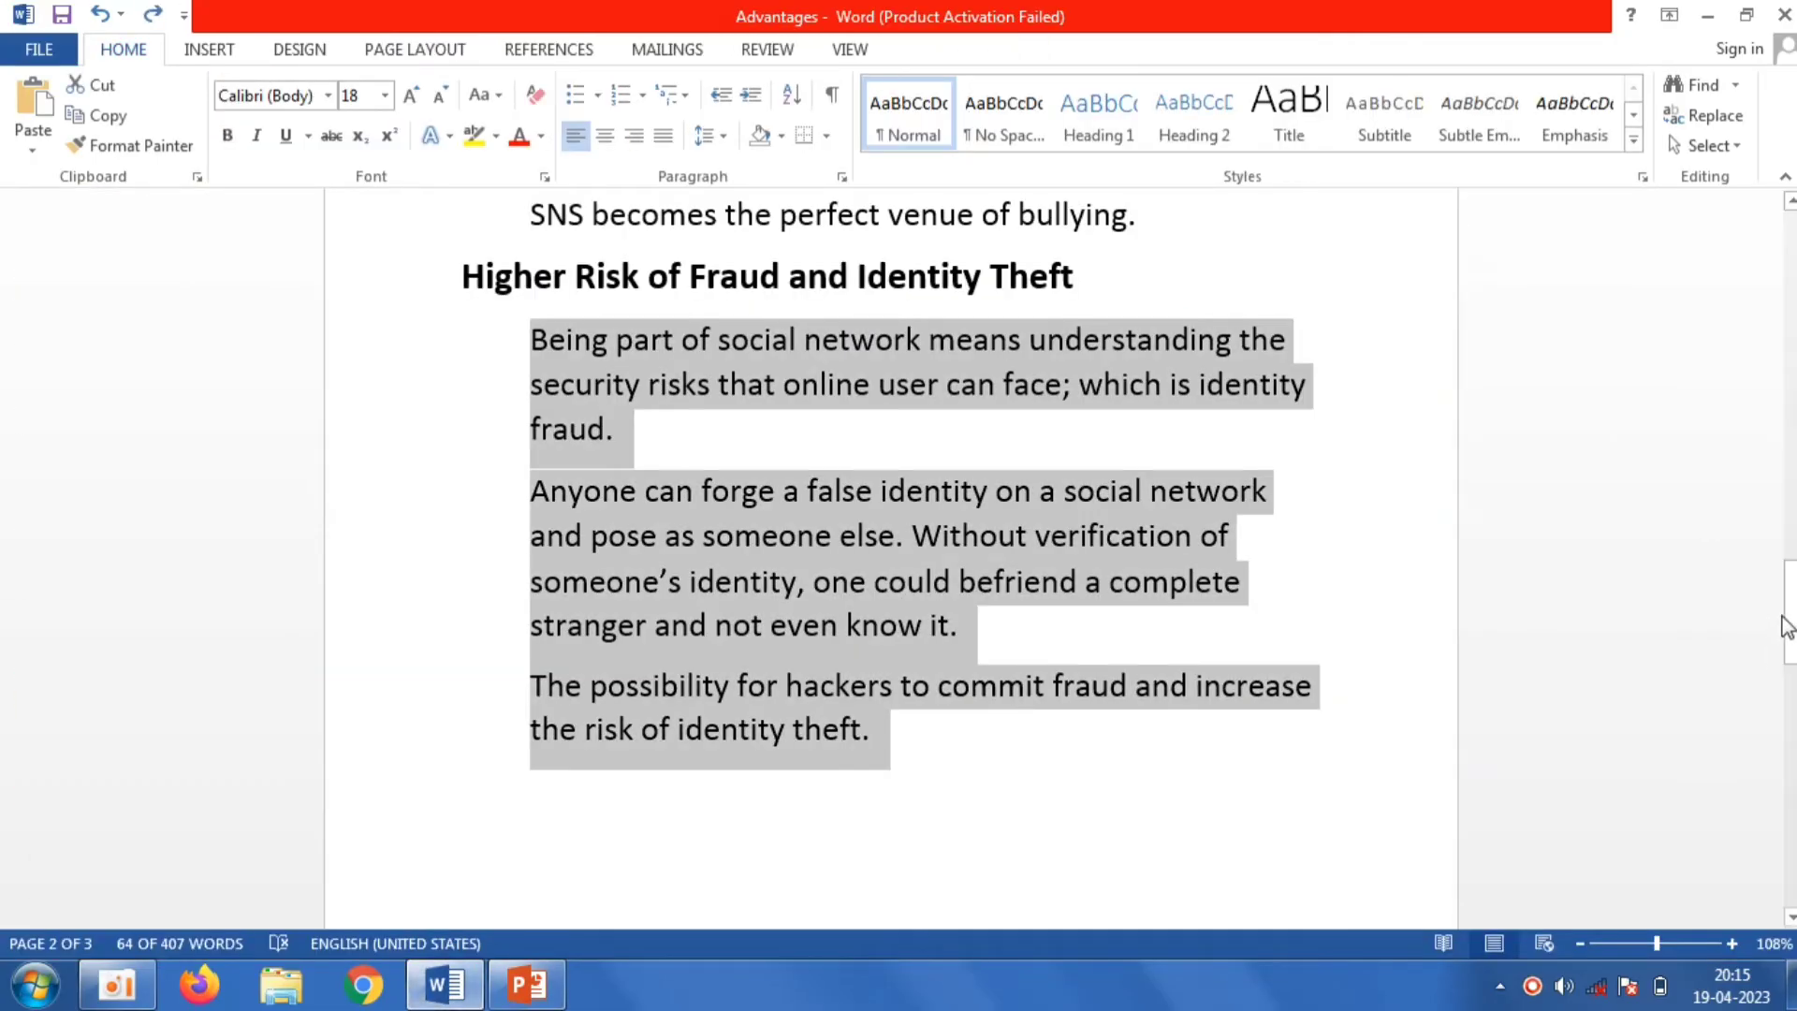
{"action": "left_click_drag", "start_coordinate": [1785, 628], "coordinate": [1786, 721]}
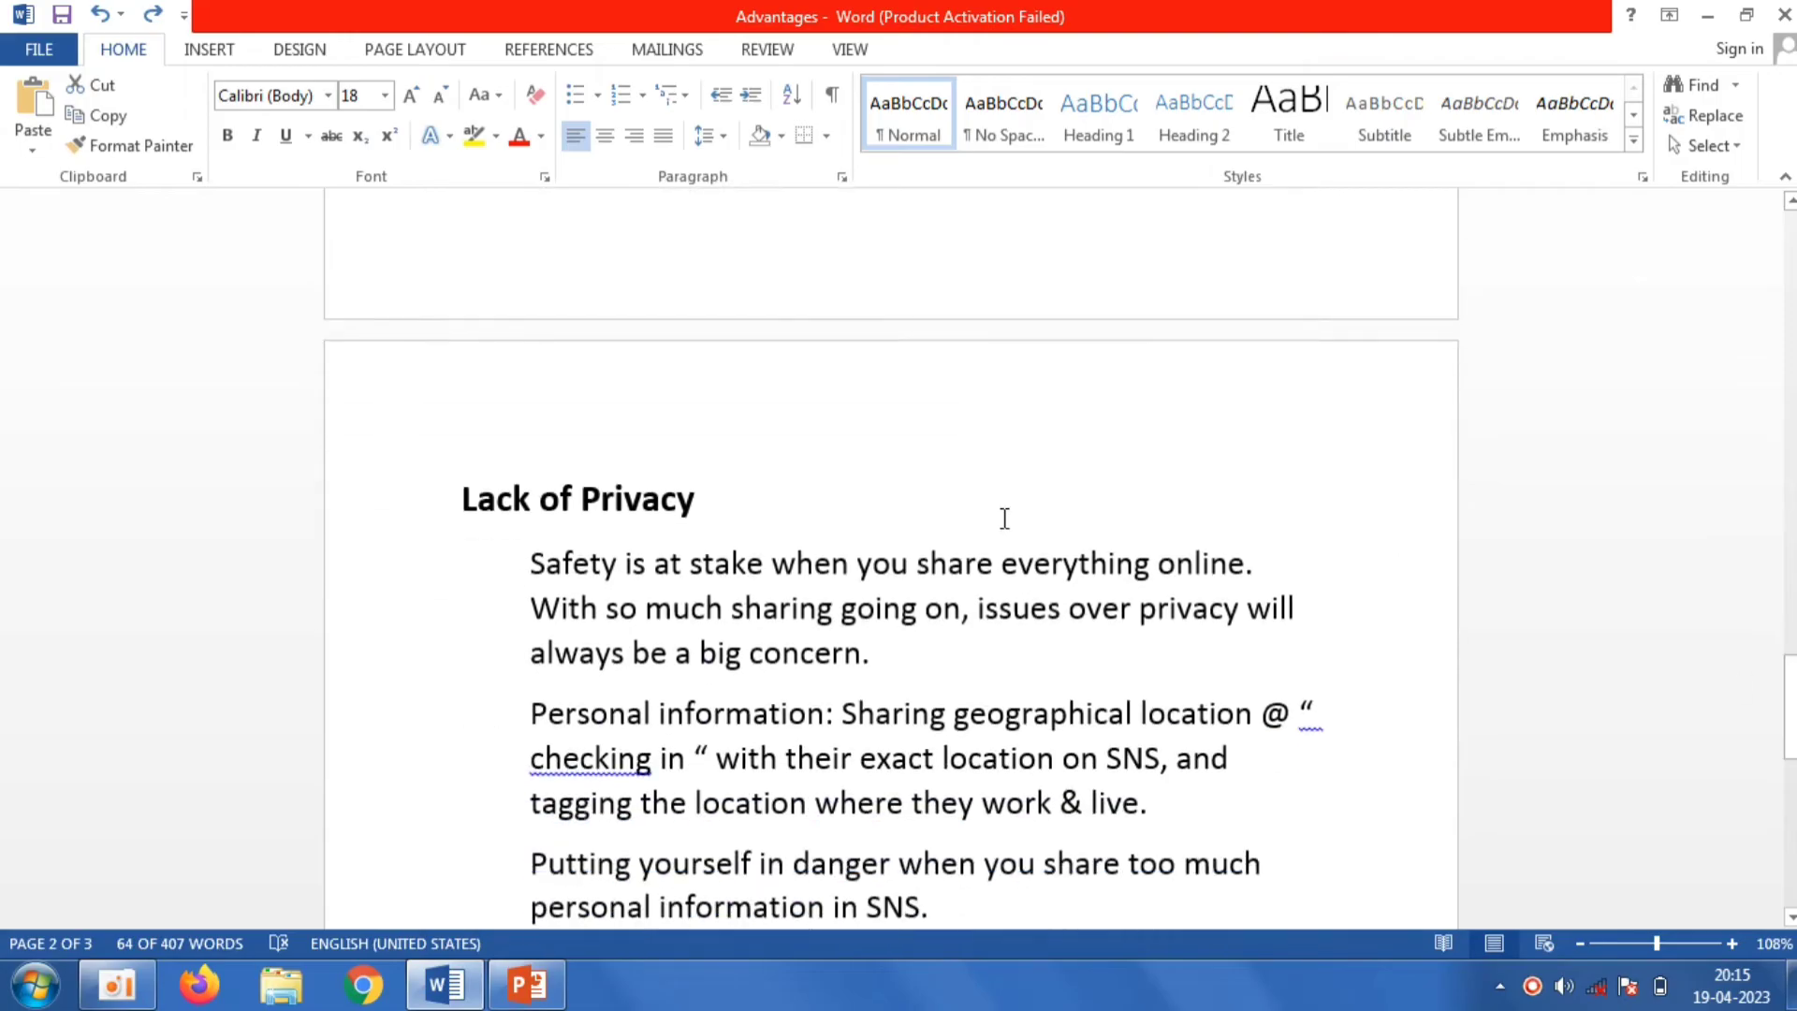
{"action": "left_click_drag", "start_coordinate": [709, 508], "coordinate": [500, 529]}
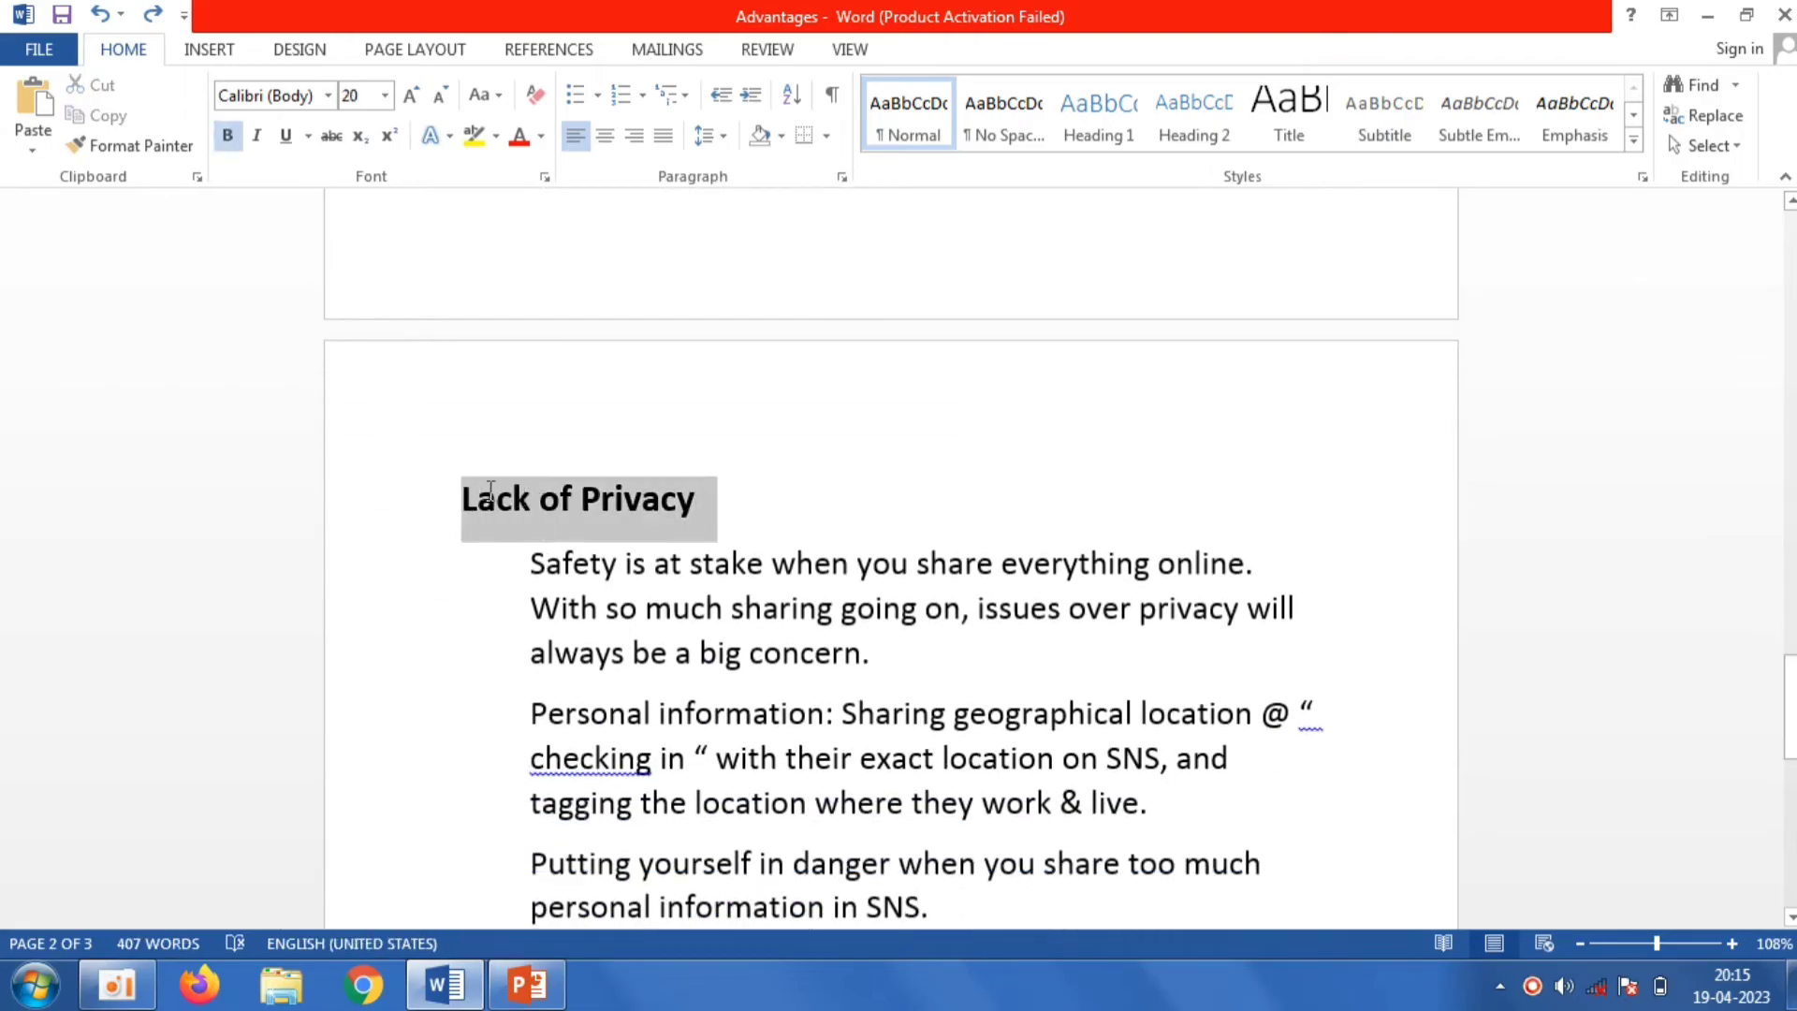
{"action": "right_click", "coordinate": [500, 529]}
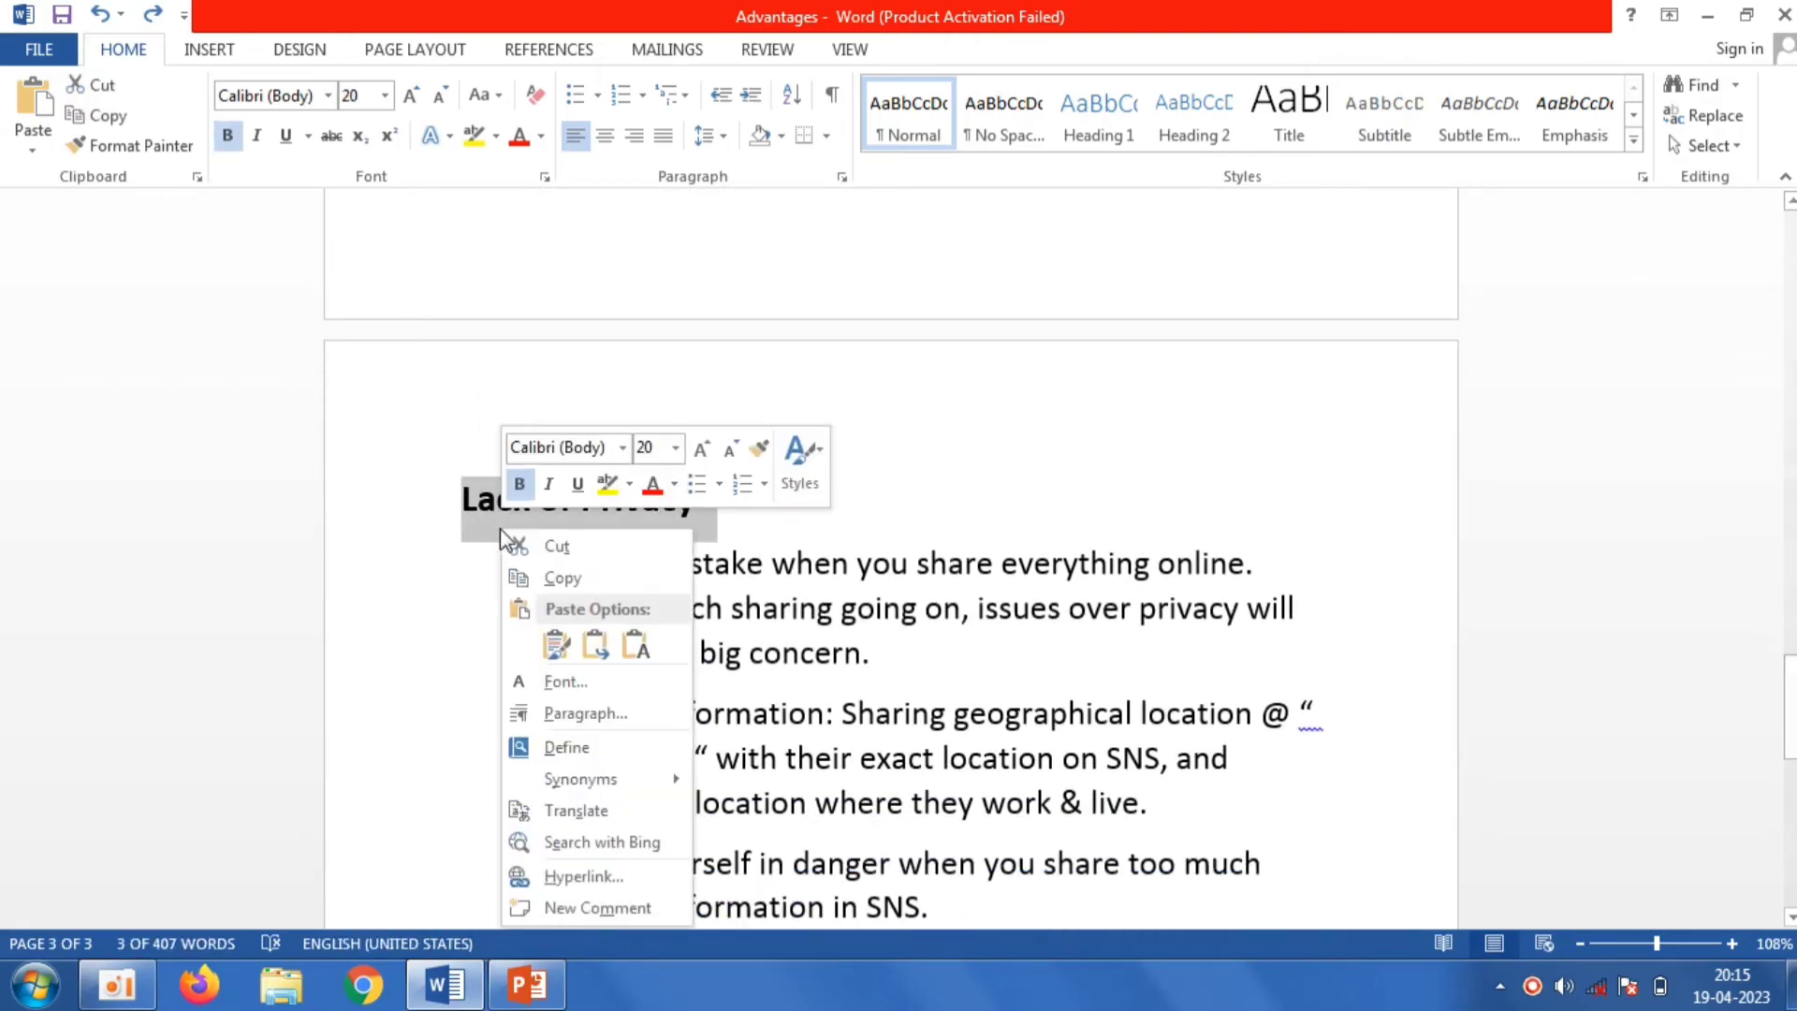
{"action": "left_click", "coordinate": [575, 575]}
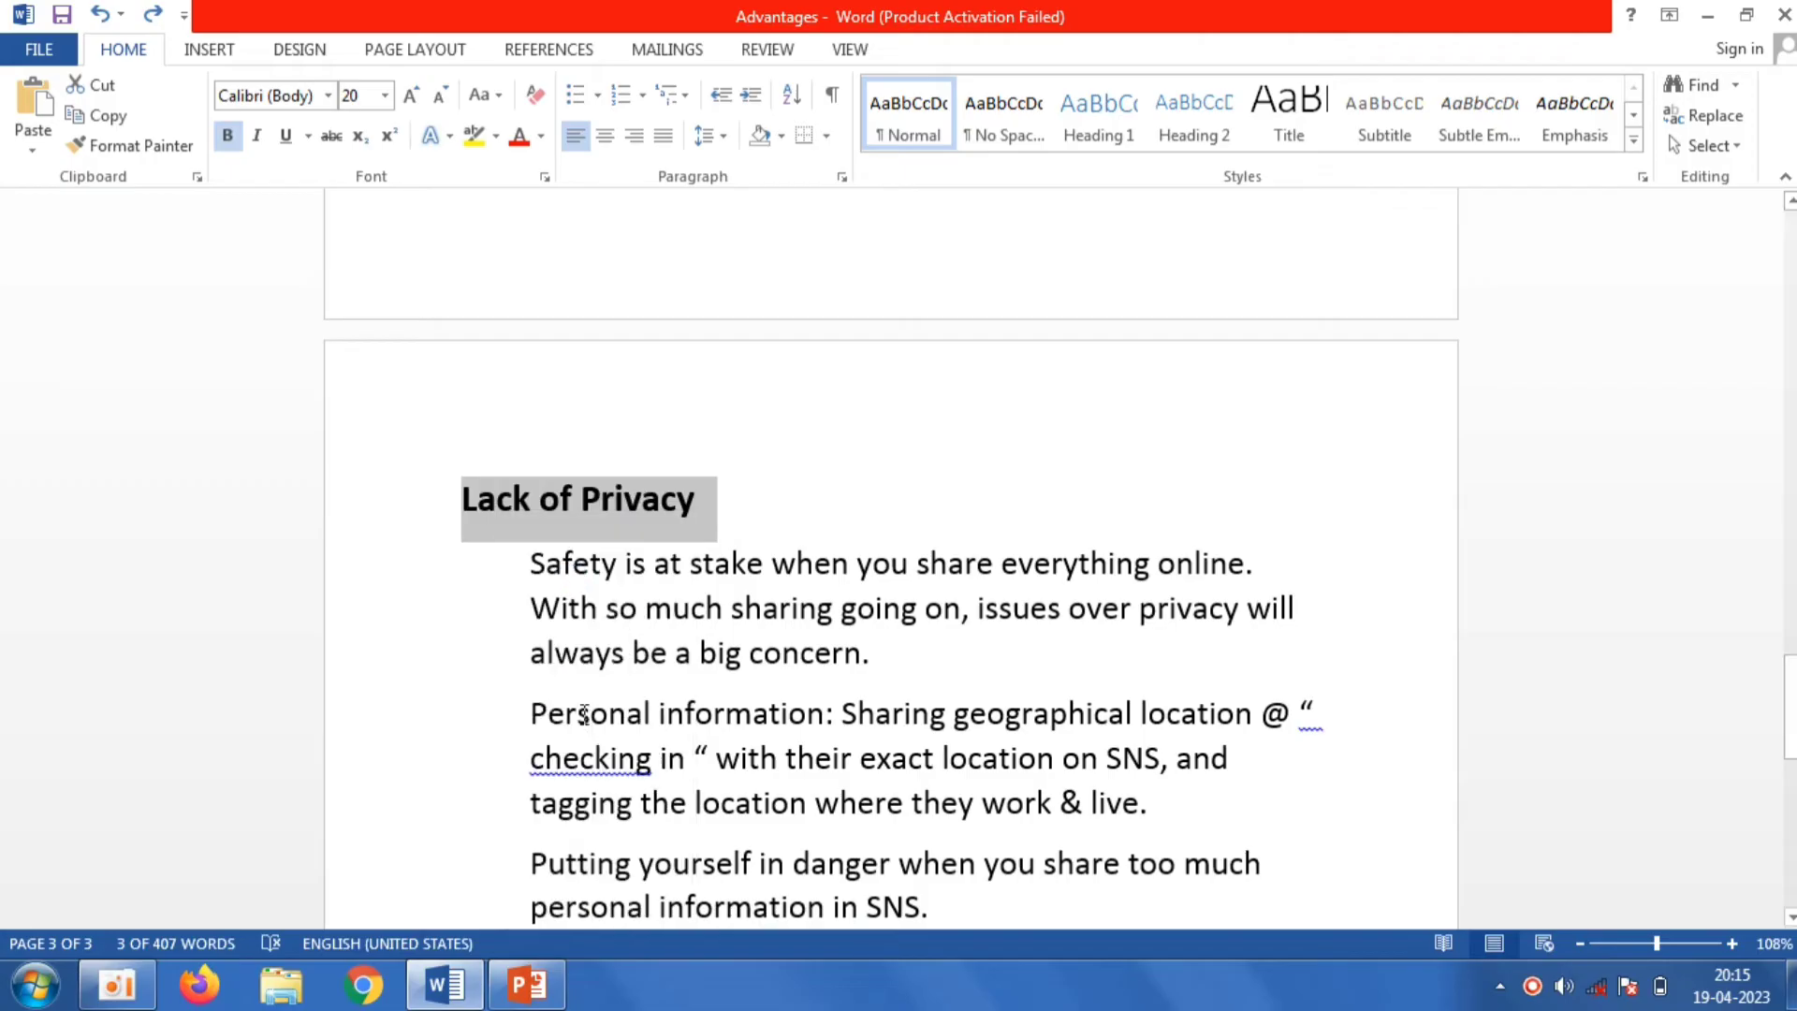
{"action": "left_click", "coordinate": [562, 986]}
{"action": "right_click", "coordinate": [633, 280]}
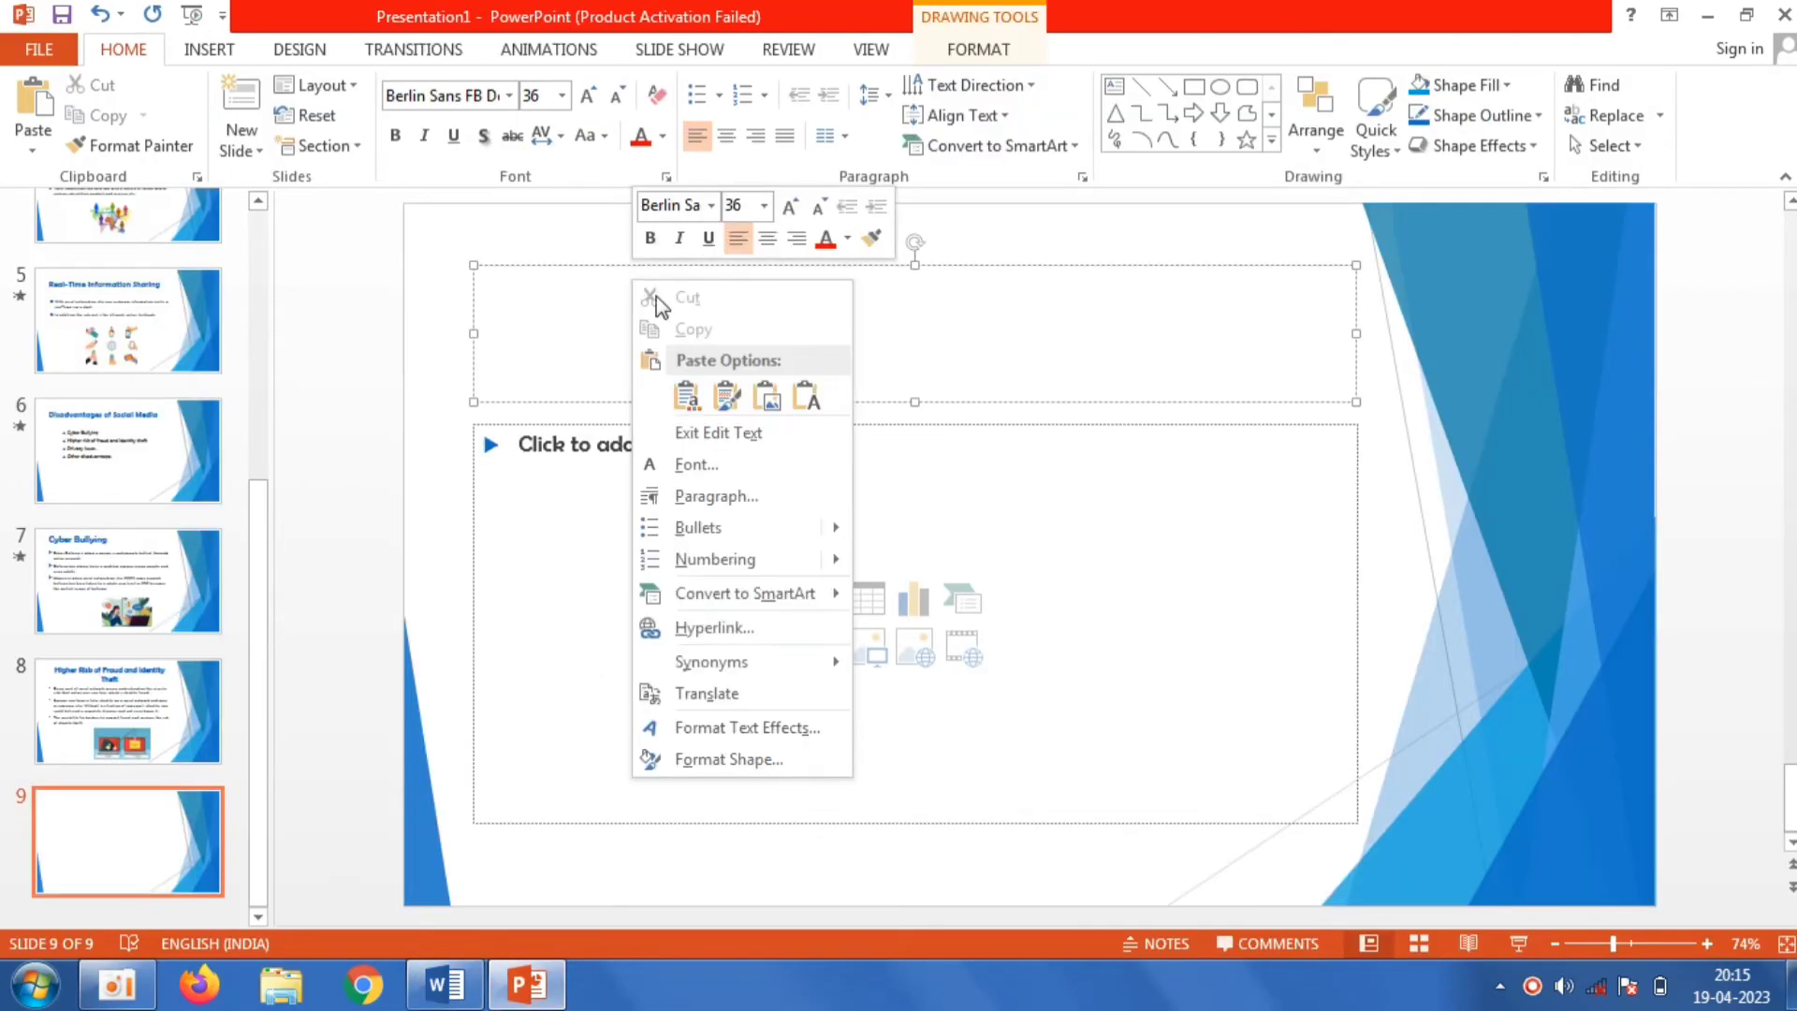
{"action": "left_click", "coordinate": [807, 398]}
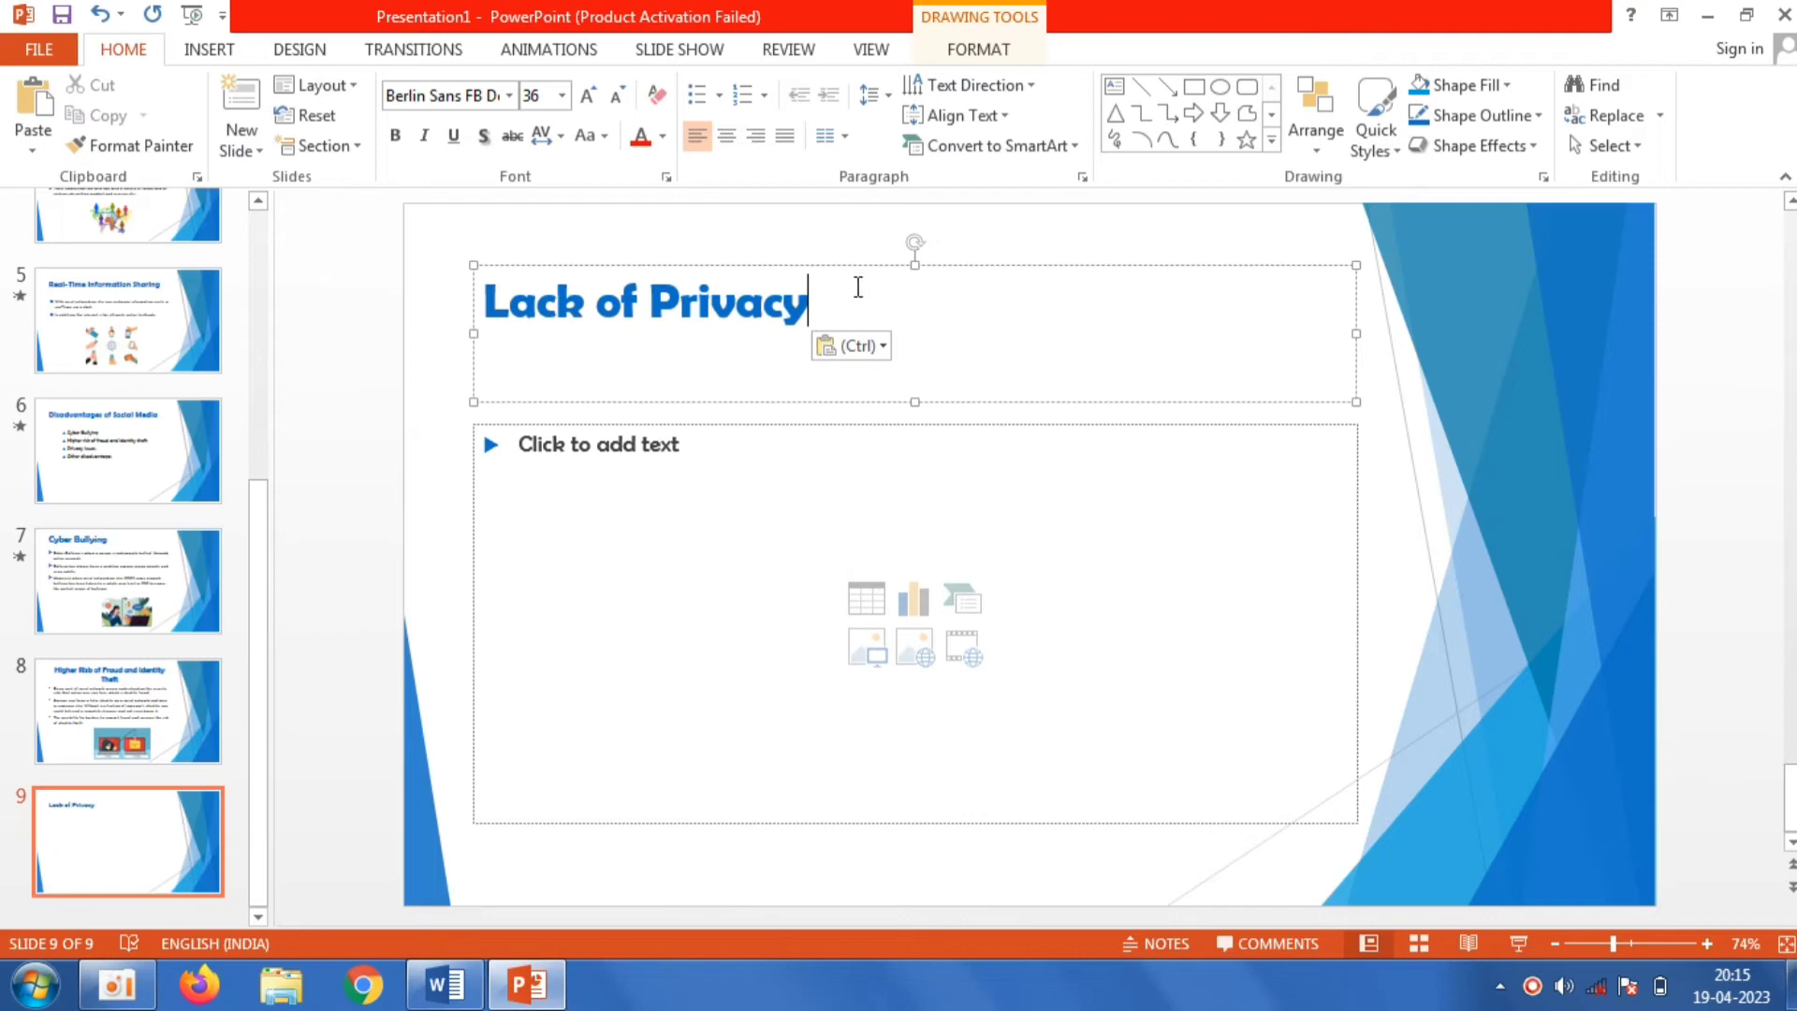
Step: Set the 'Lack of Privacy' title to 48 pt
{"action": "left_click_drag", "start_coordinate": [811, 304], "coordinate": [506, 270]}
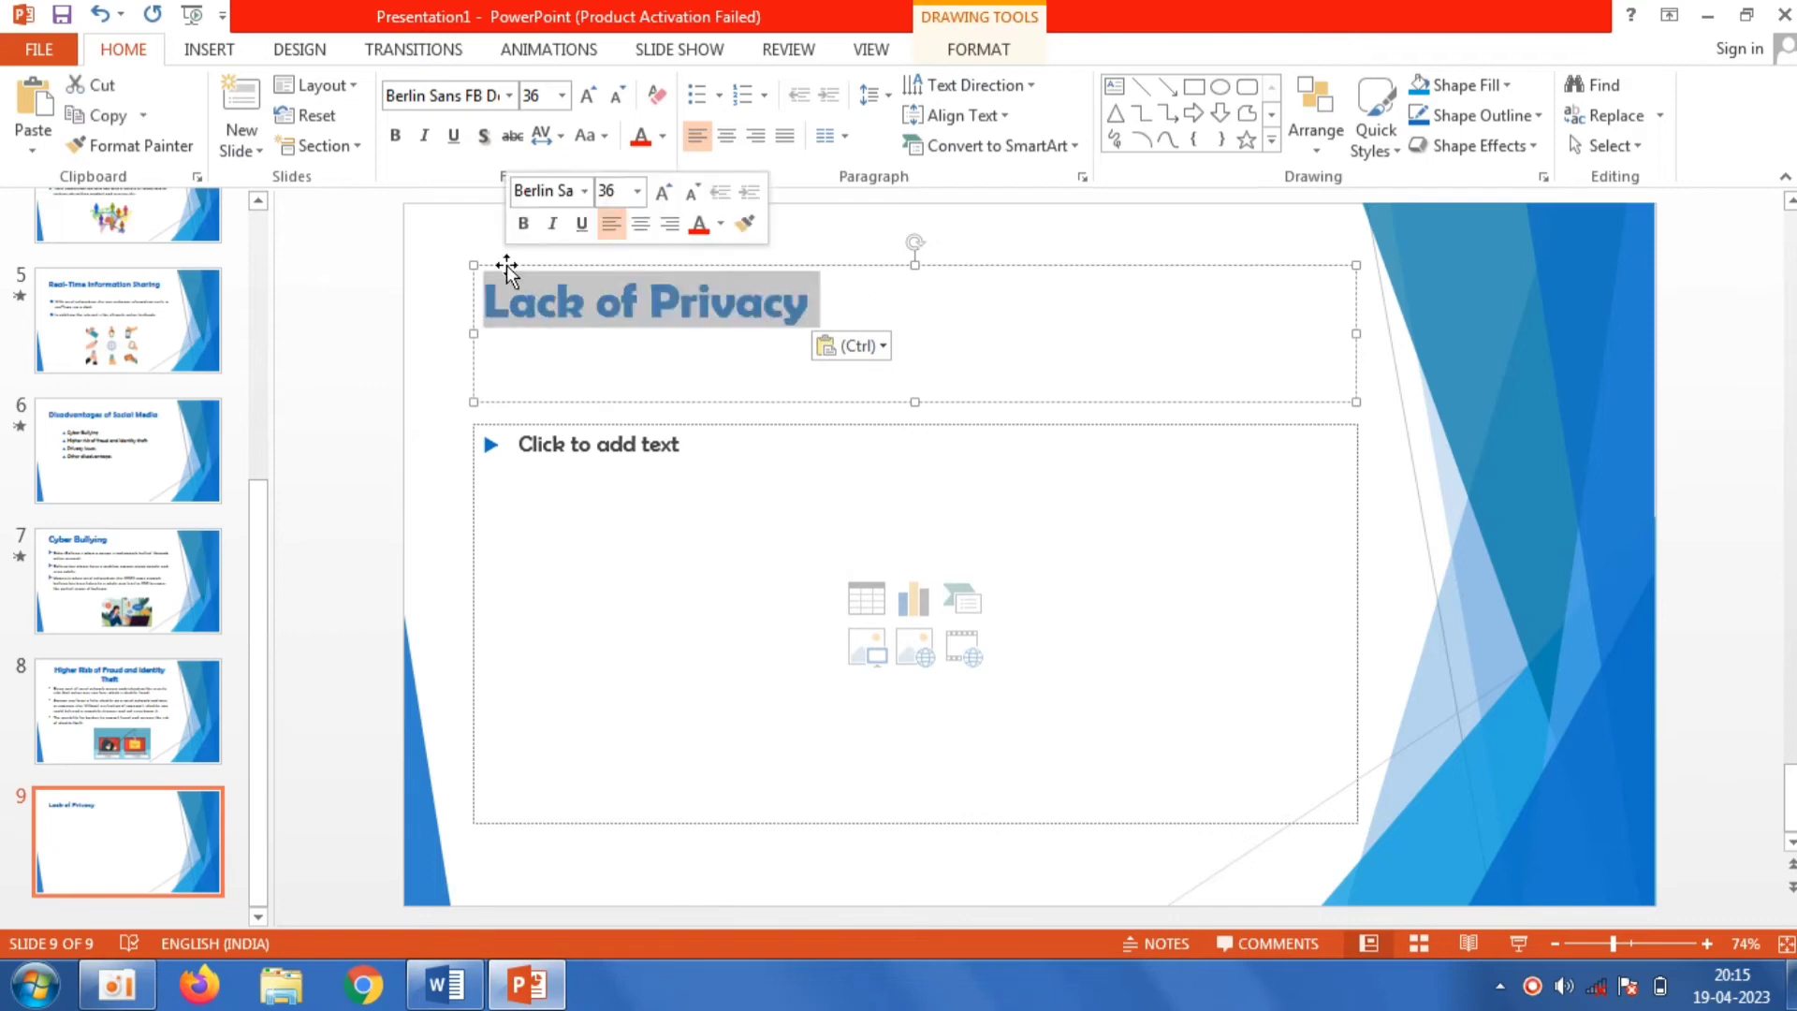
{"action": "left_click", "coordinate": [560, 96]}
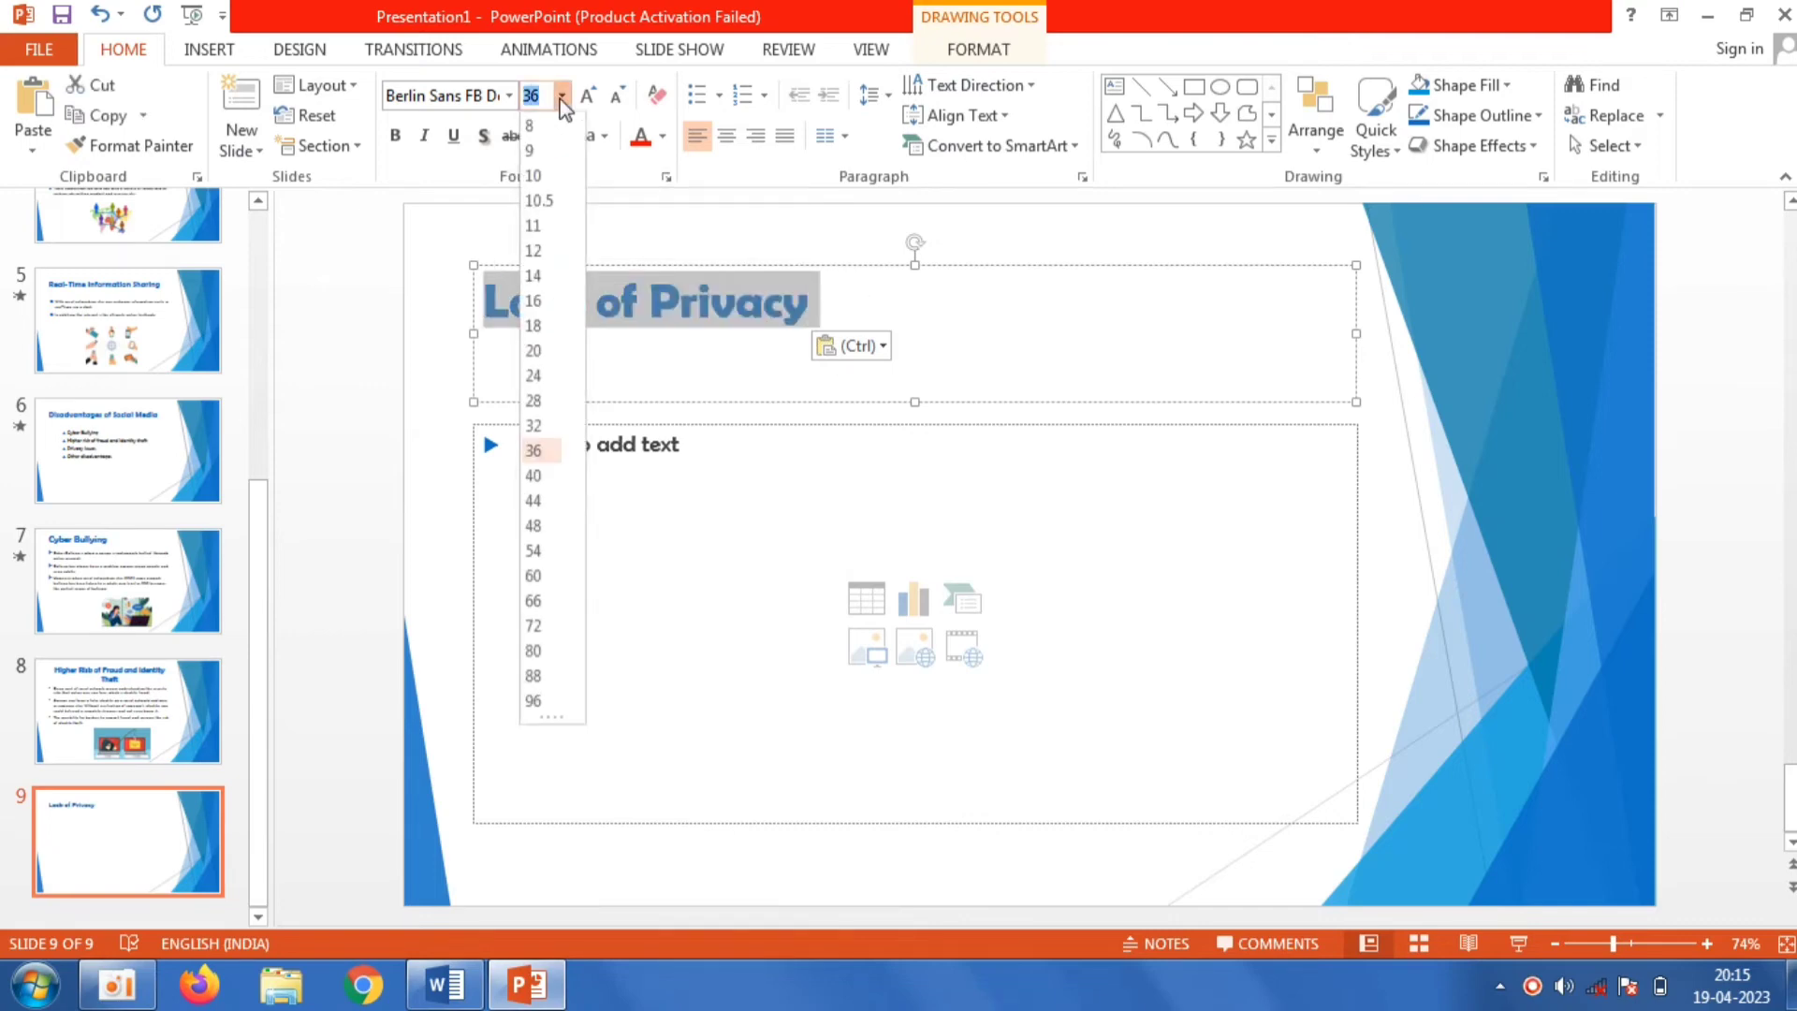
{"action": "left_click", "coordinate": [546, 527]}
{"action": "left_click", "coordinate": [548, 523]}
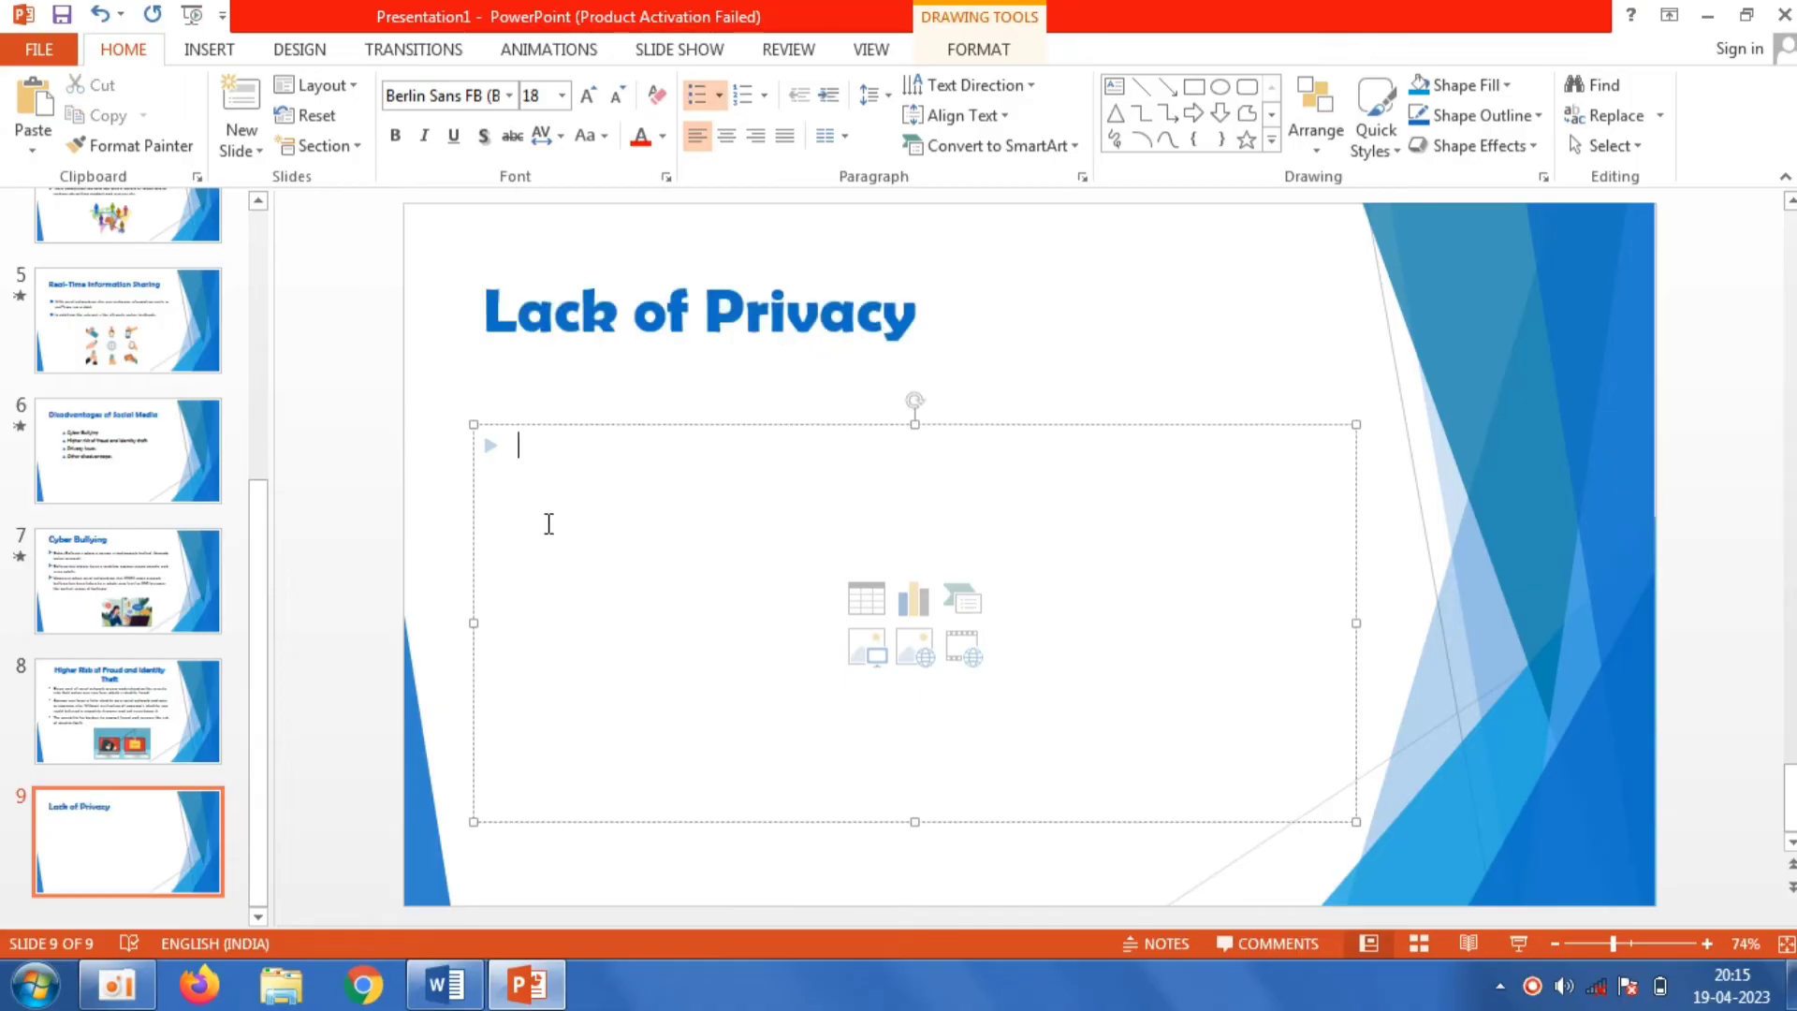
Step: Copy the three Lack of Privacy paragraphs from Word and paste them as plain text on slide 9
{"action": "left_click", "coordinate": [438, 1000]}
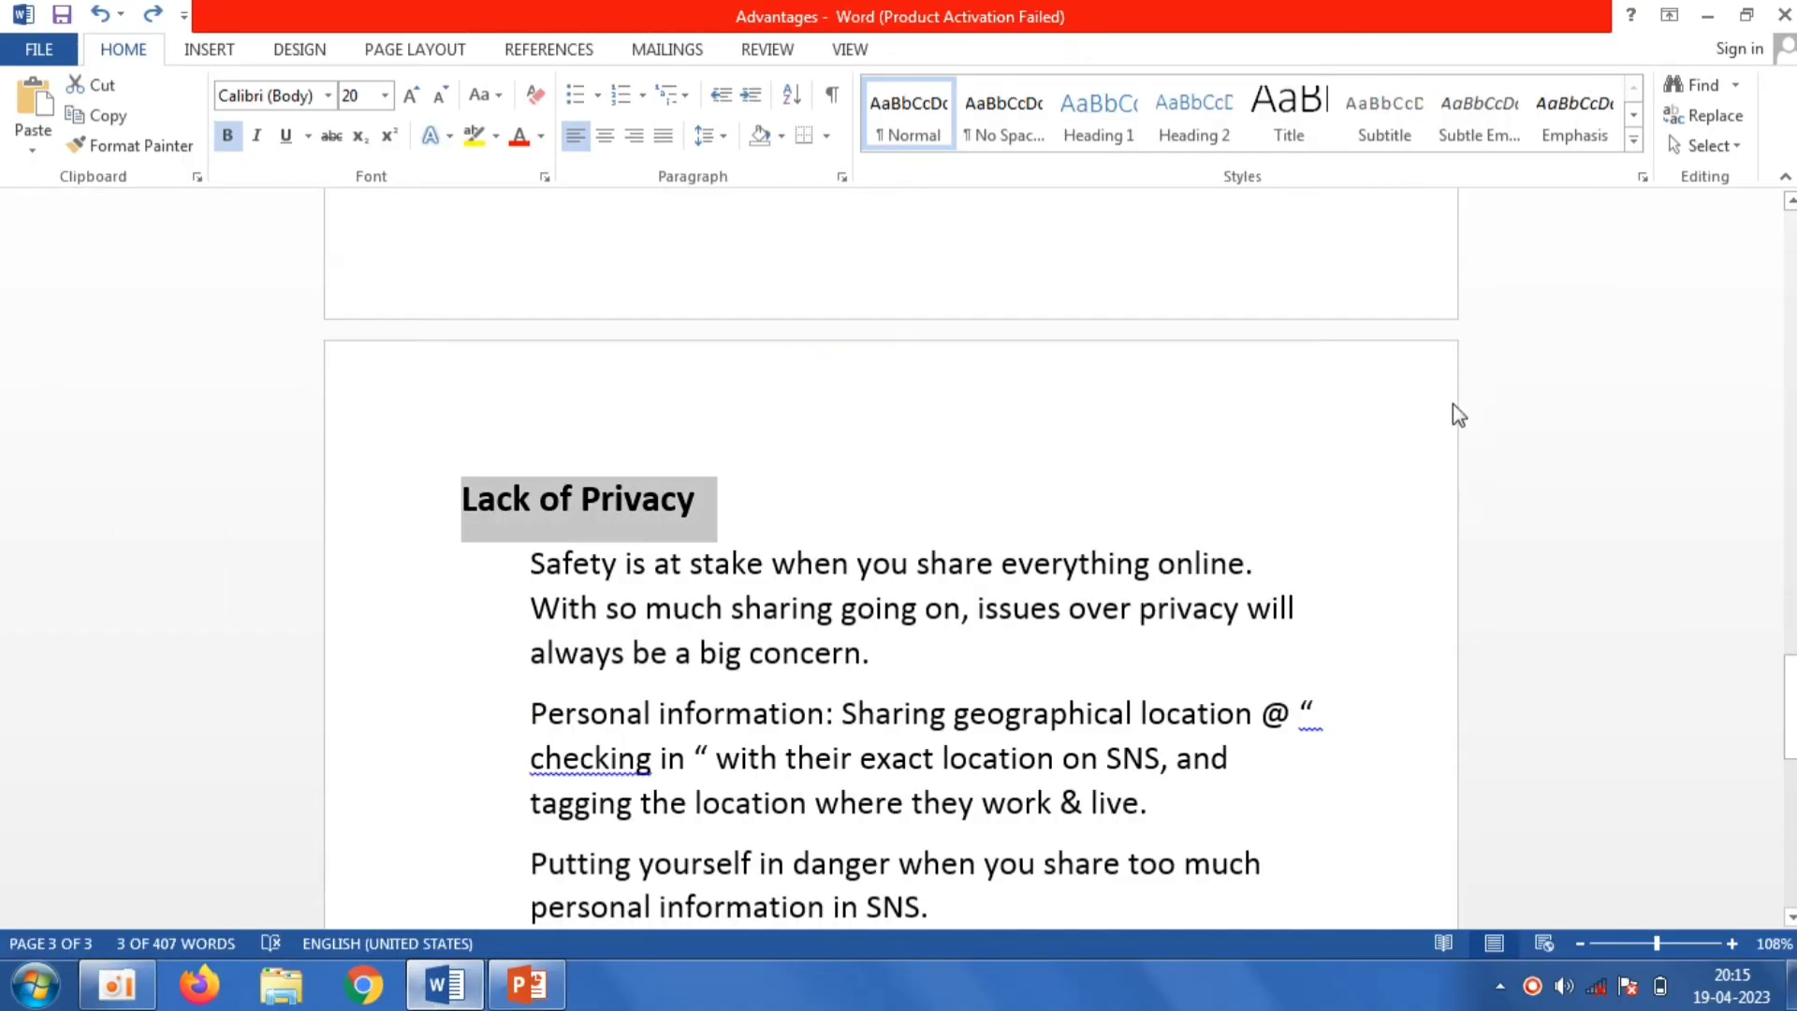
{"action": "left_click_drag", "start_coordinate": [1790, 689], "coordinate": [1792, 739]}
{"action": "left_click_drag", "start_coordinate": [952, 669], "coordinate": [549, 306]}
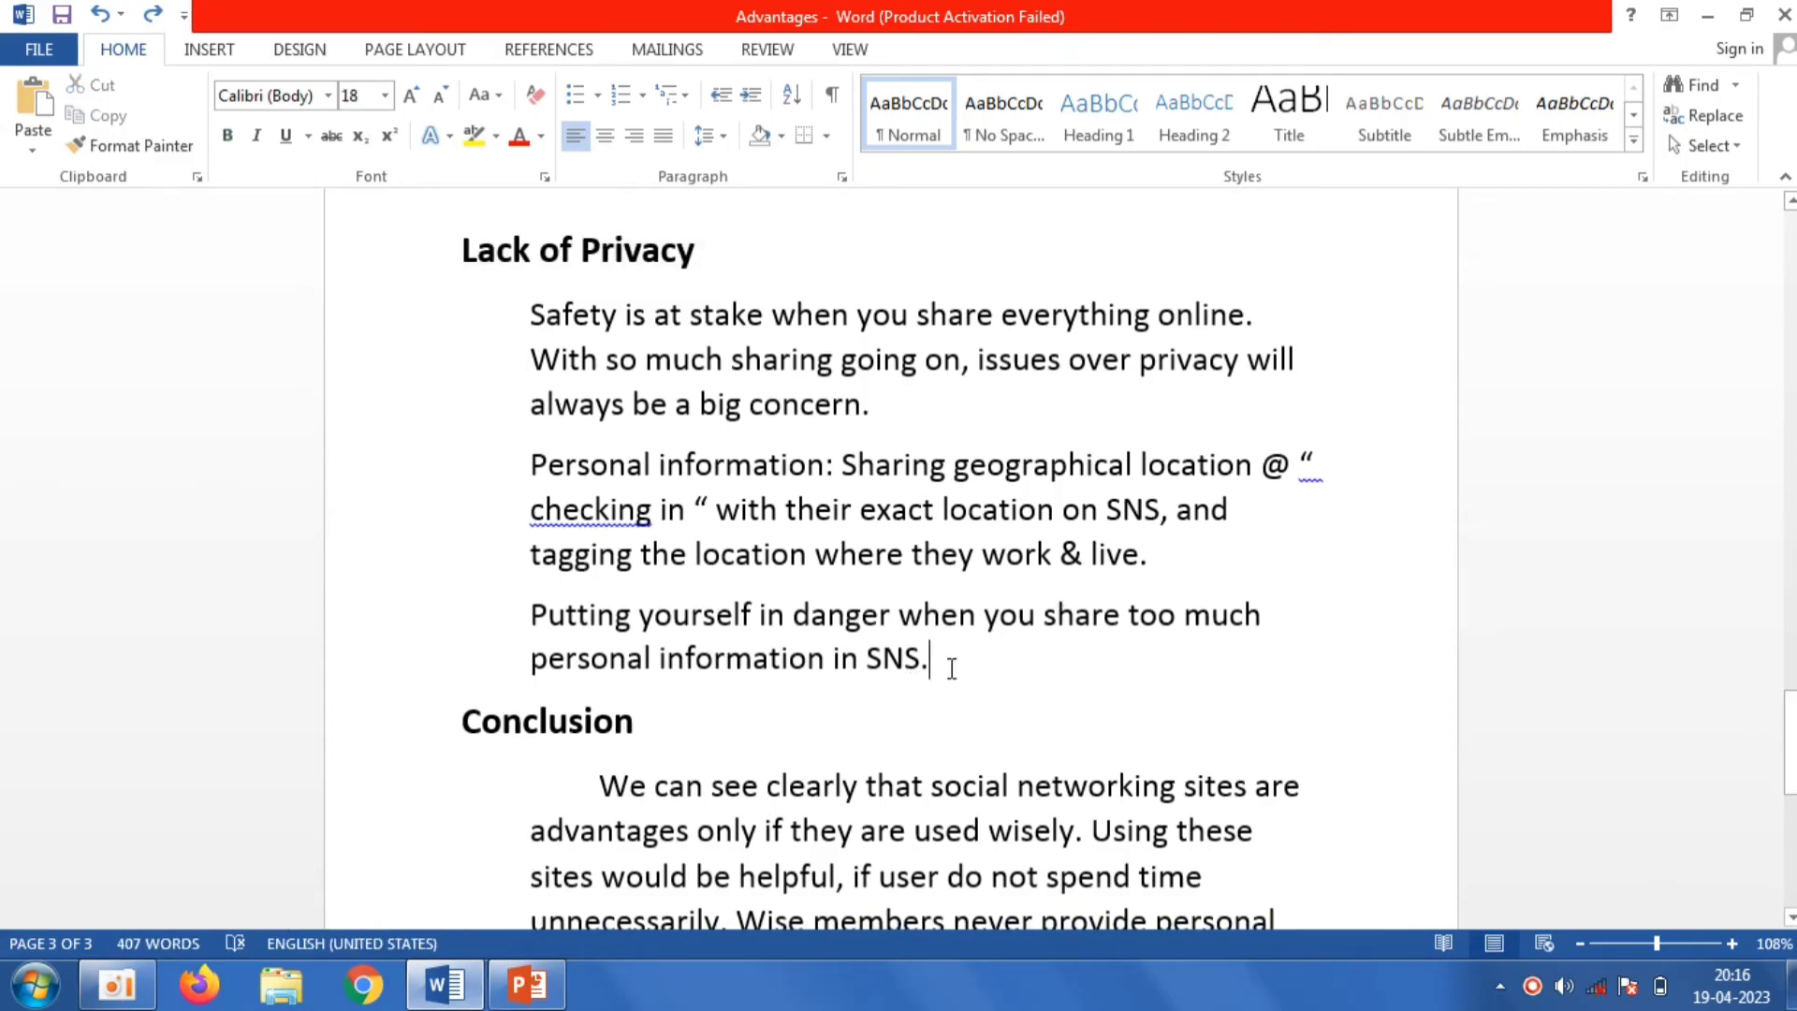
{"action": "right_click", "coordinate": [616, 395]}
{"action": "left_click", "coordinate": [677, 445]}
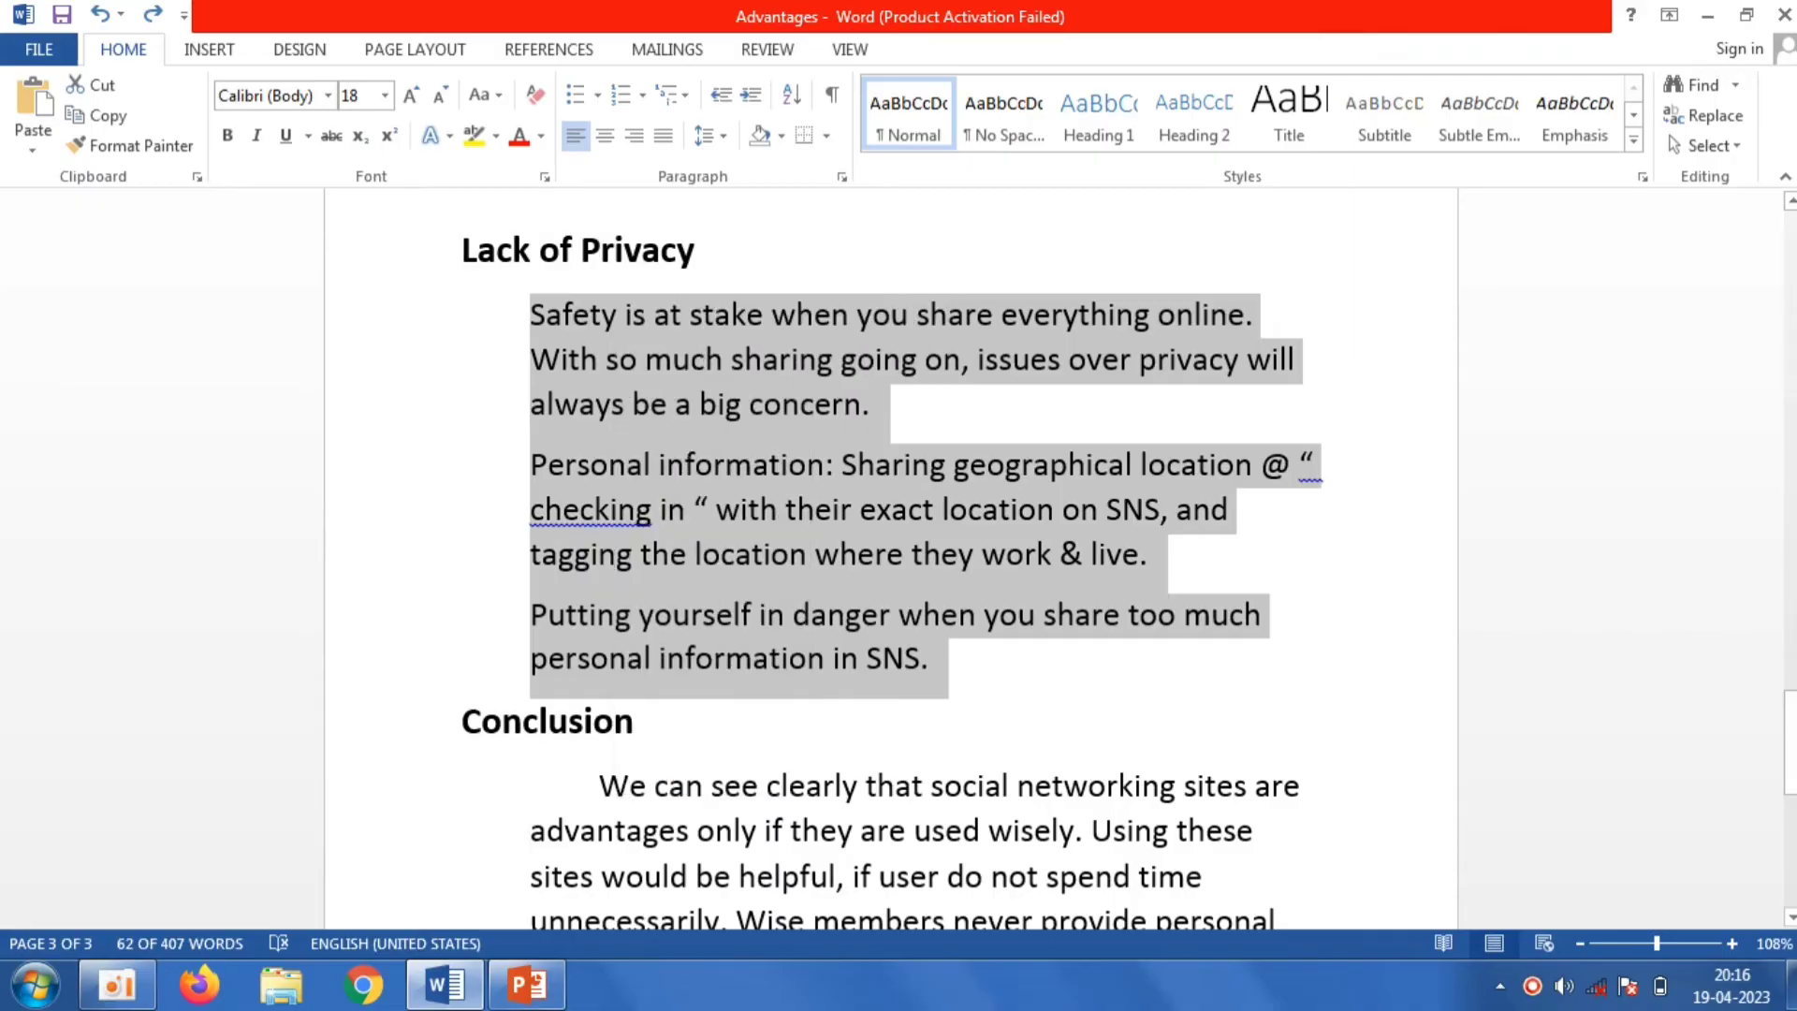
{"action": "left_click", "coordinate": [527, 984]}
{"action": "right_click", "coordinate": [569, 461]}
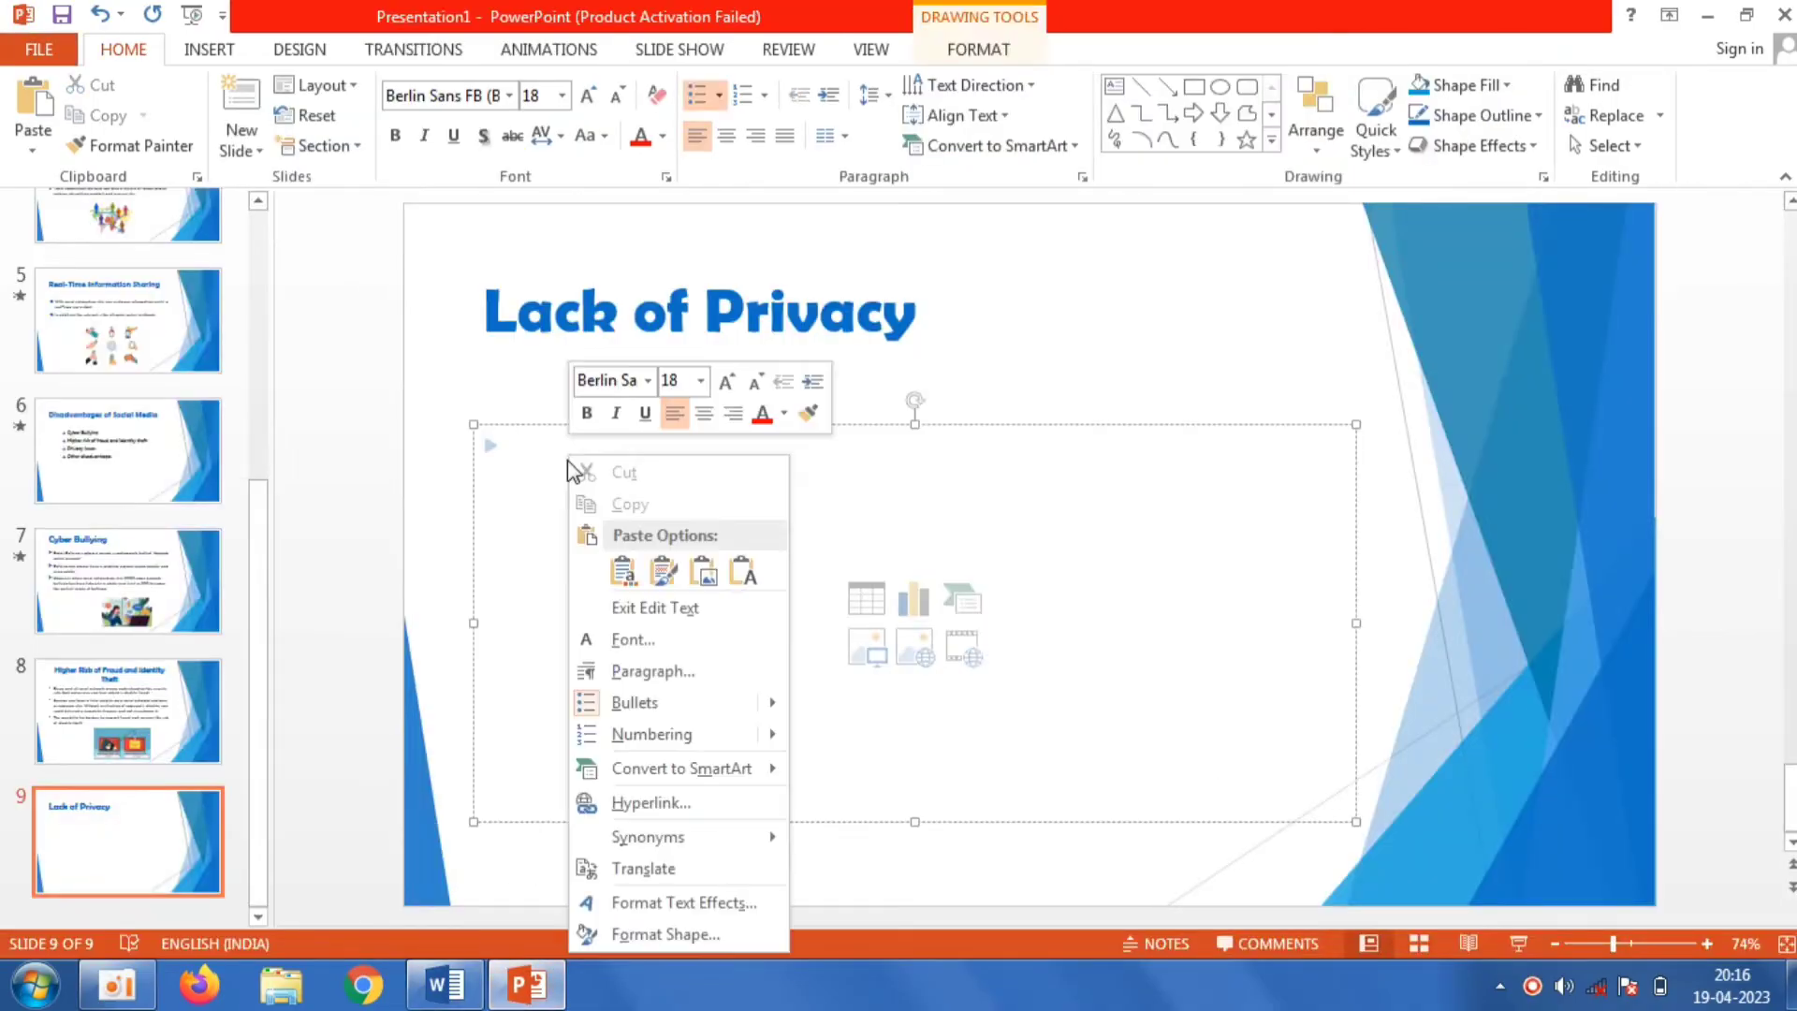
{"action": "left_click", "coordinate": [744, 572]}
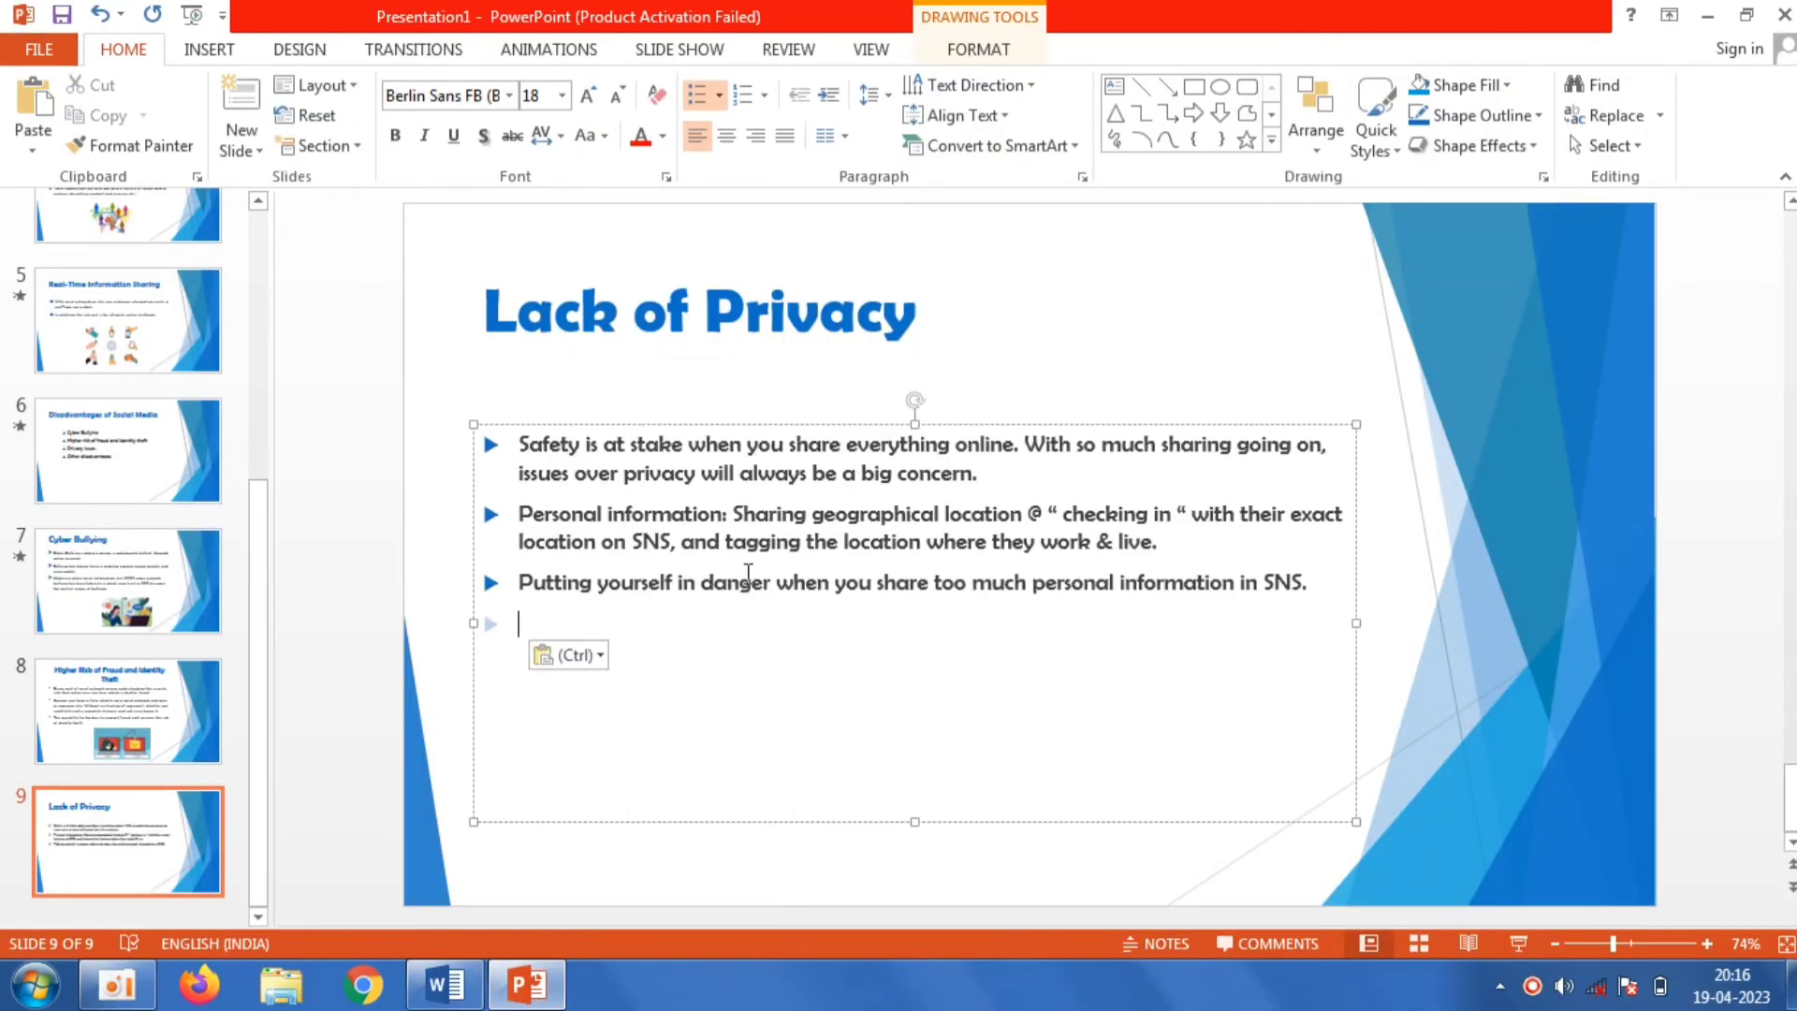
Step: Give slide 9's bullets hollow square markers at 24 pt
{"action": "left_click_drag", "start_coordinate": [1319, 595], "coordinate": [513, 440]}
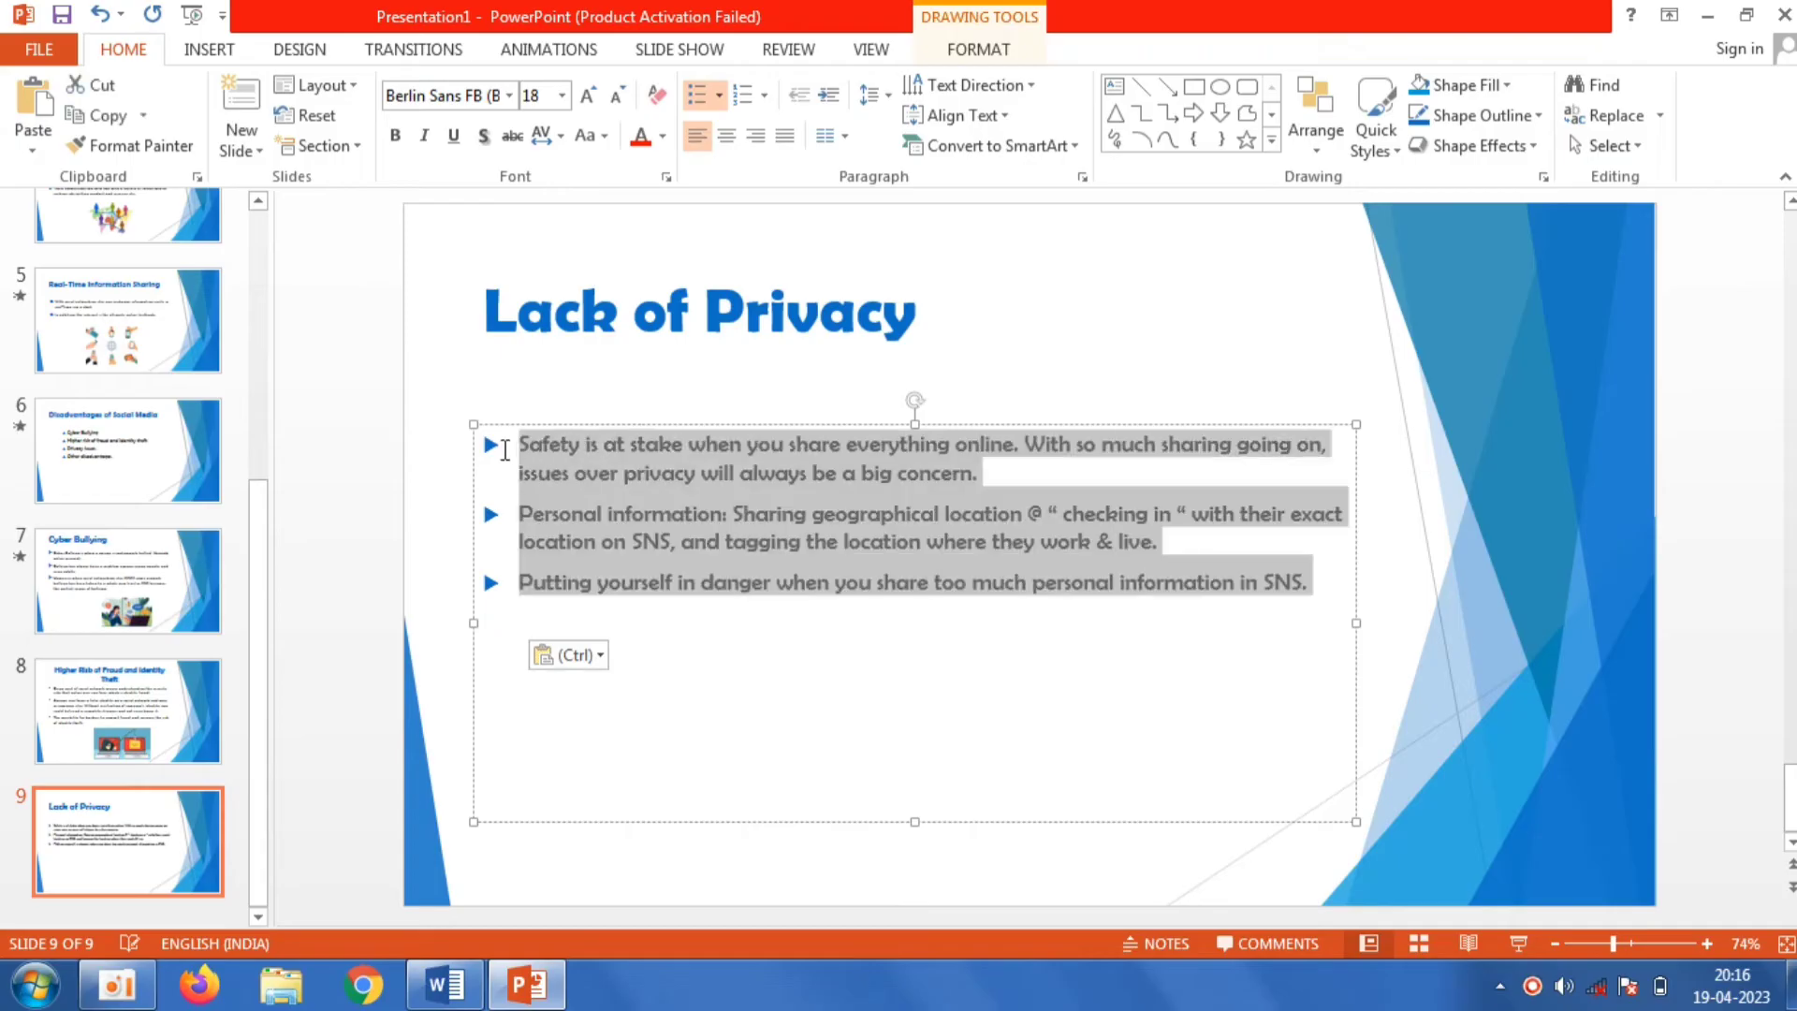
{"action": "left_click", "coordinate": [719, 98]}
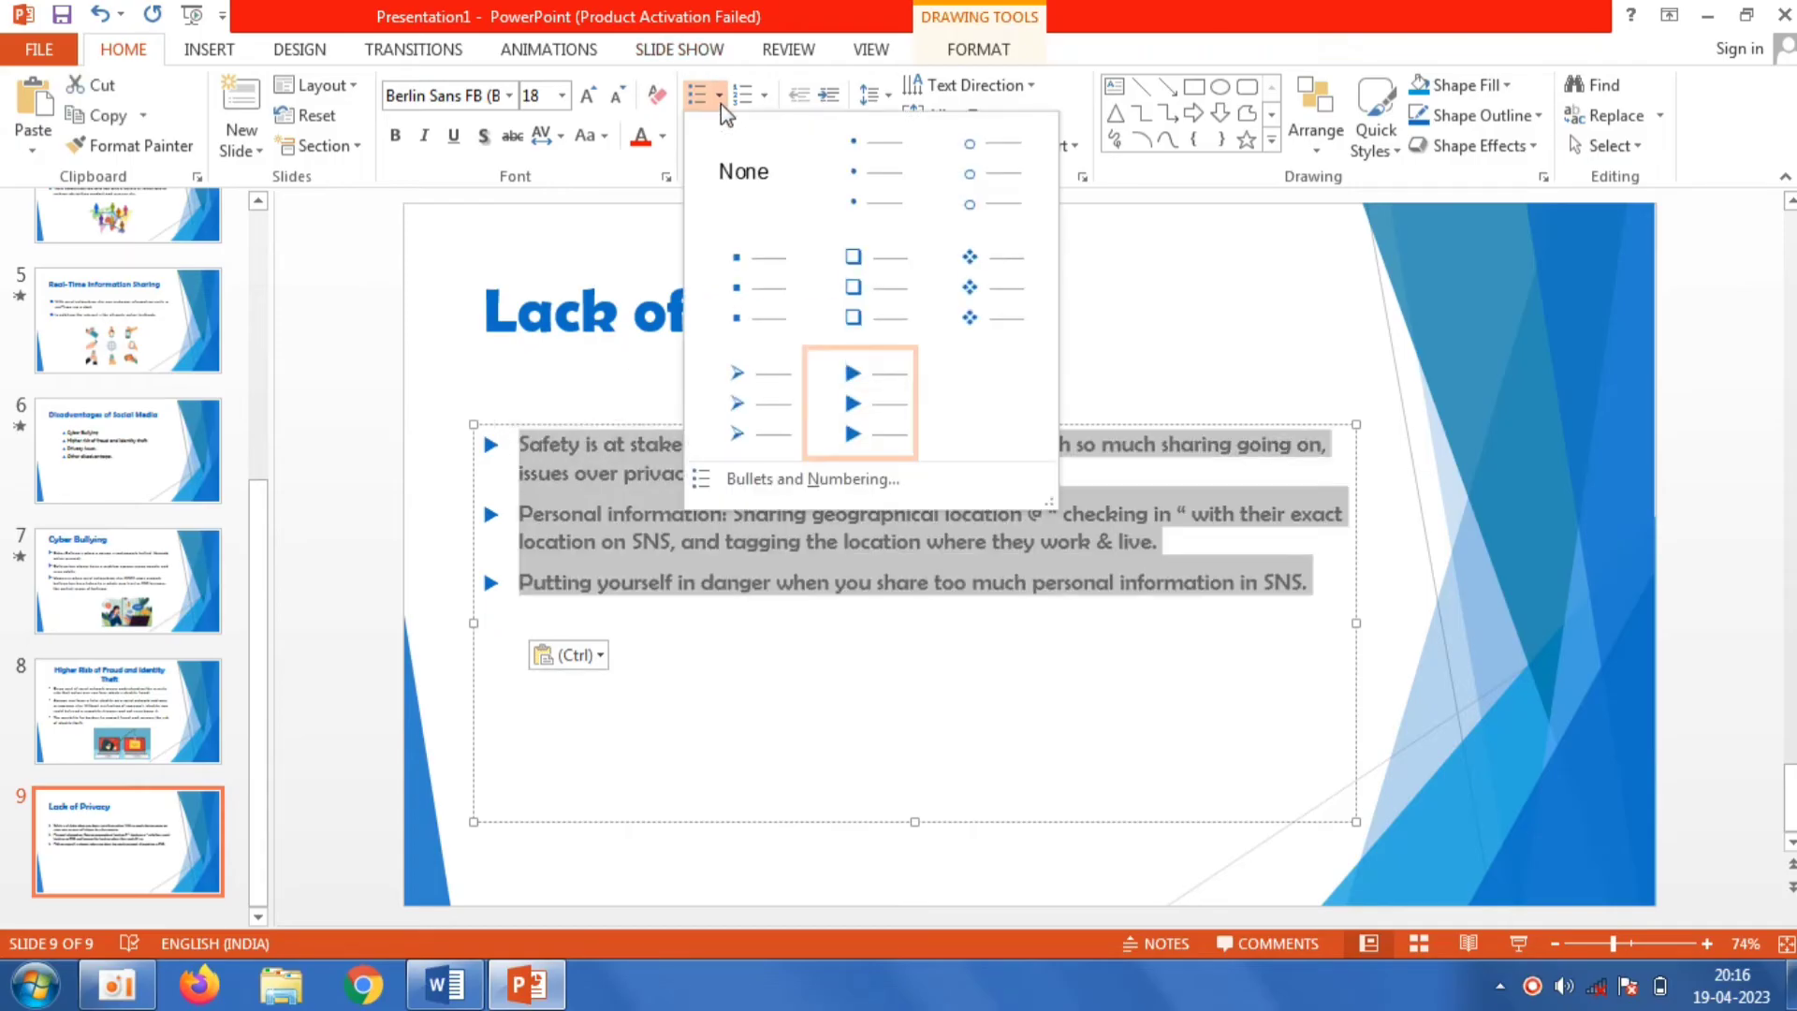
{"action": "left_click", "coordinate": [849, 292]}
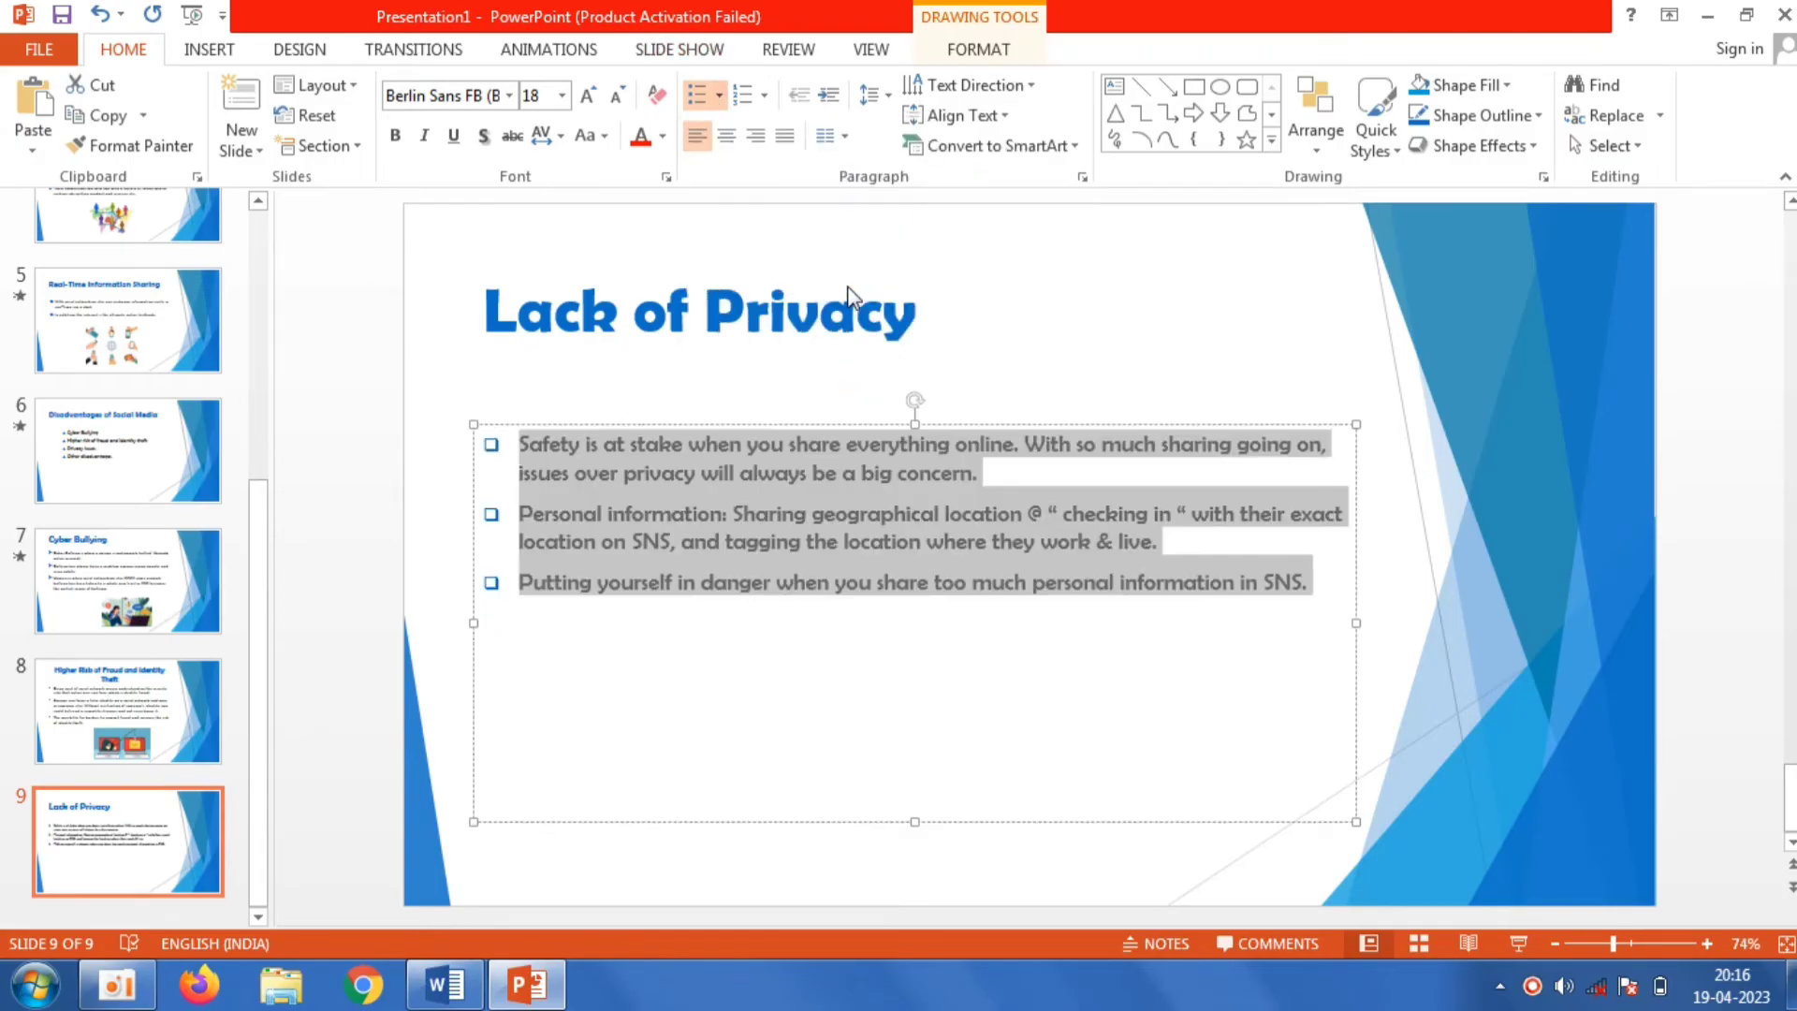
{"action": "left_click", "coordinate": [562, 95]}
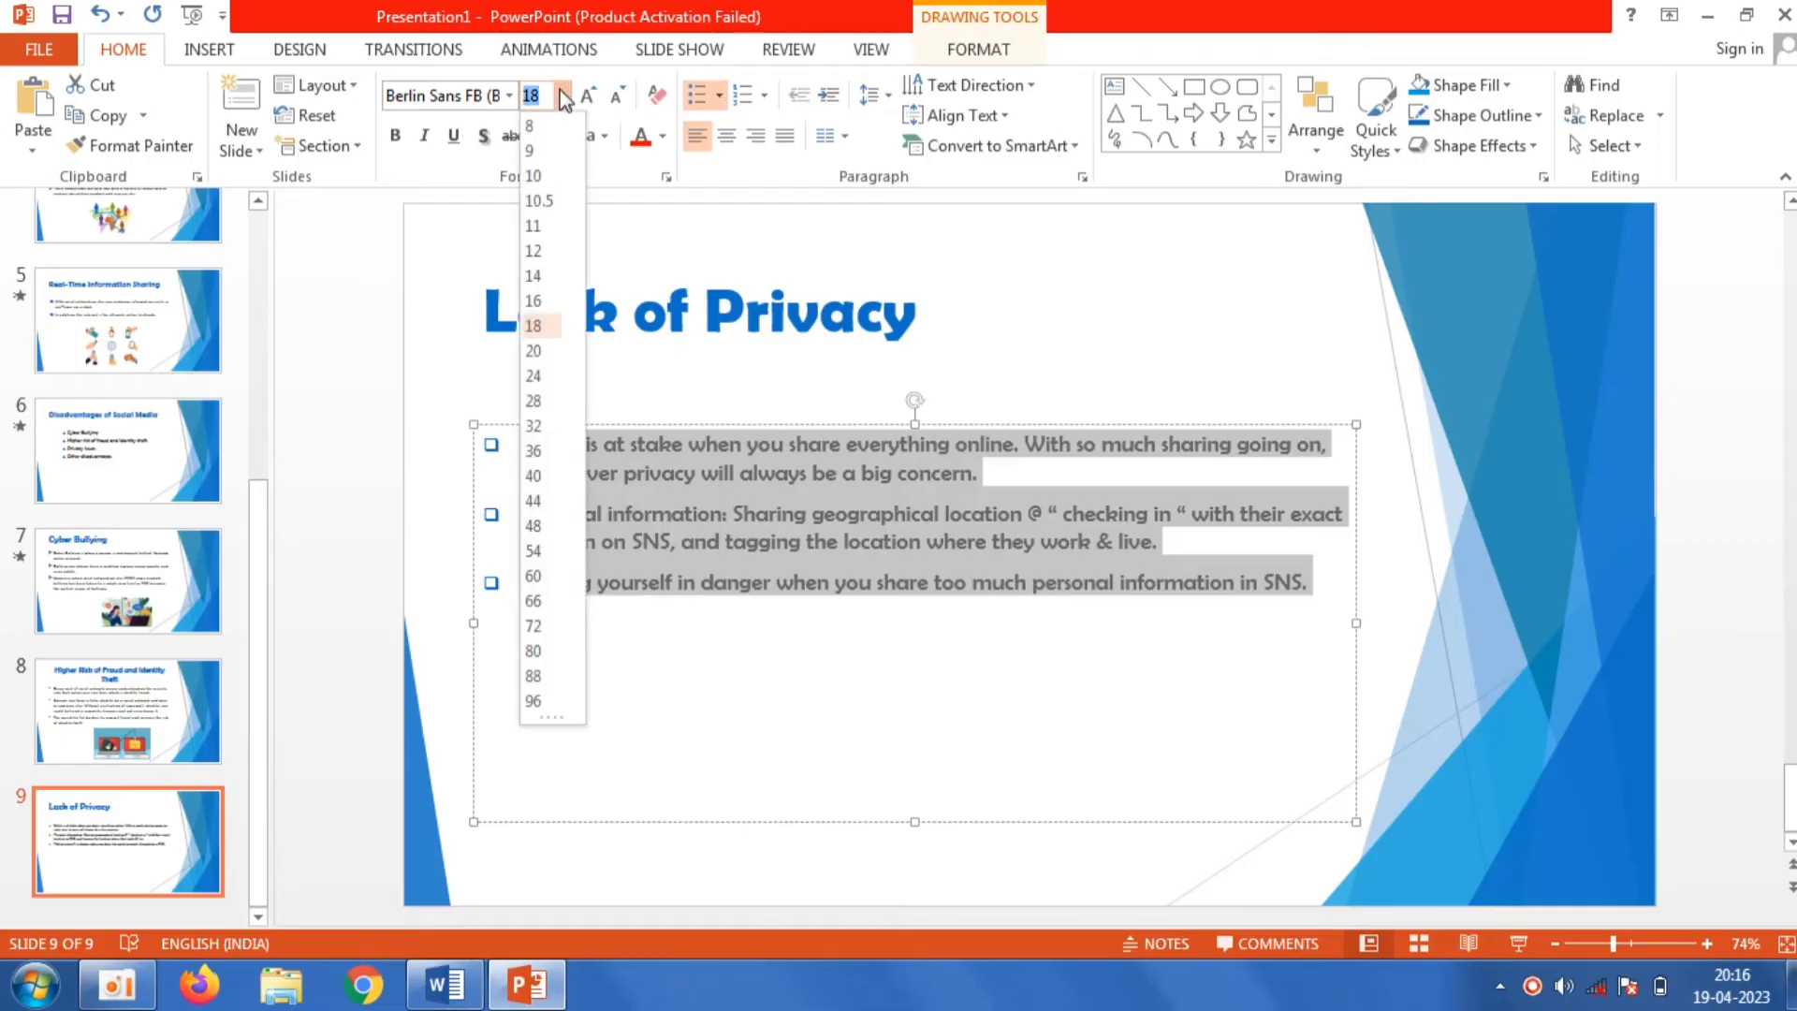
{"action": "left_click", "coordinate": [535, 376]}
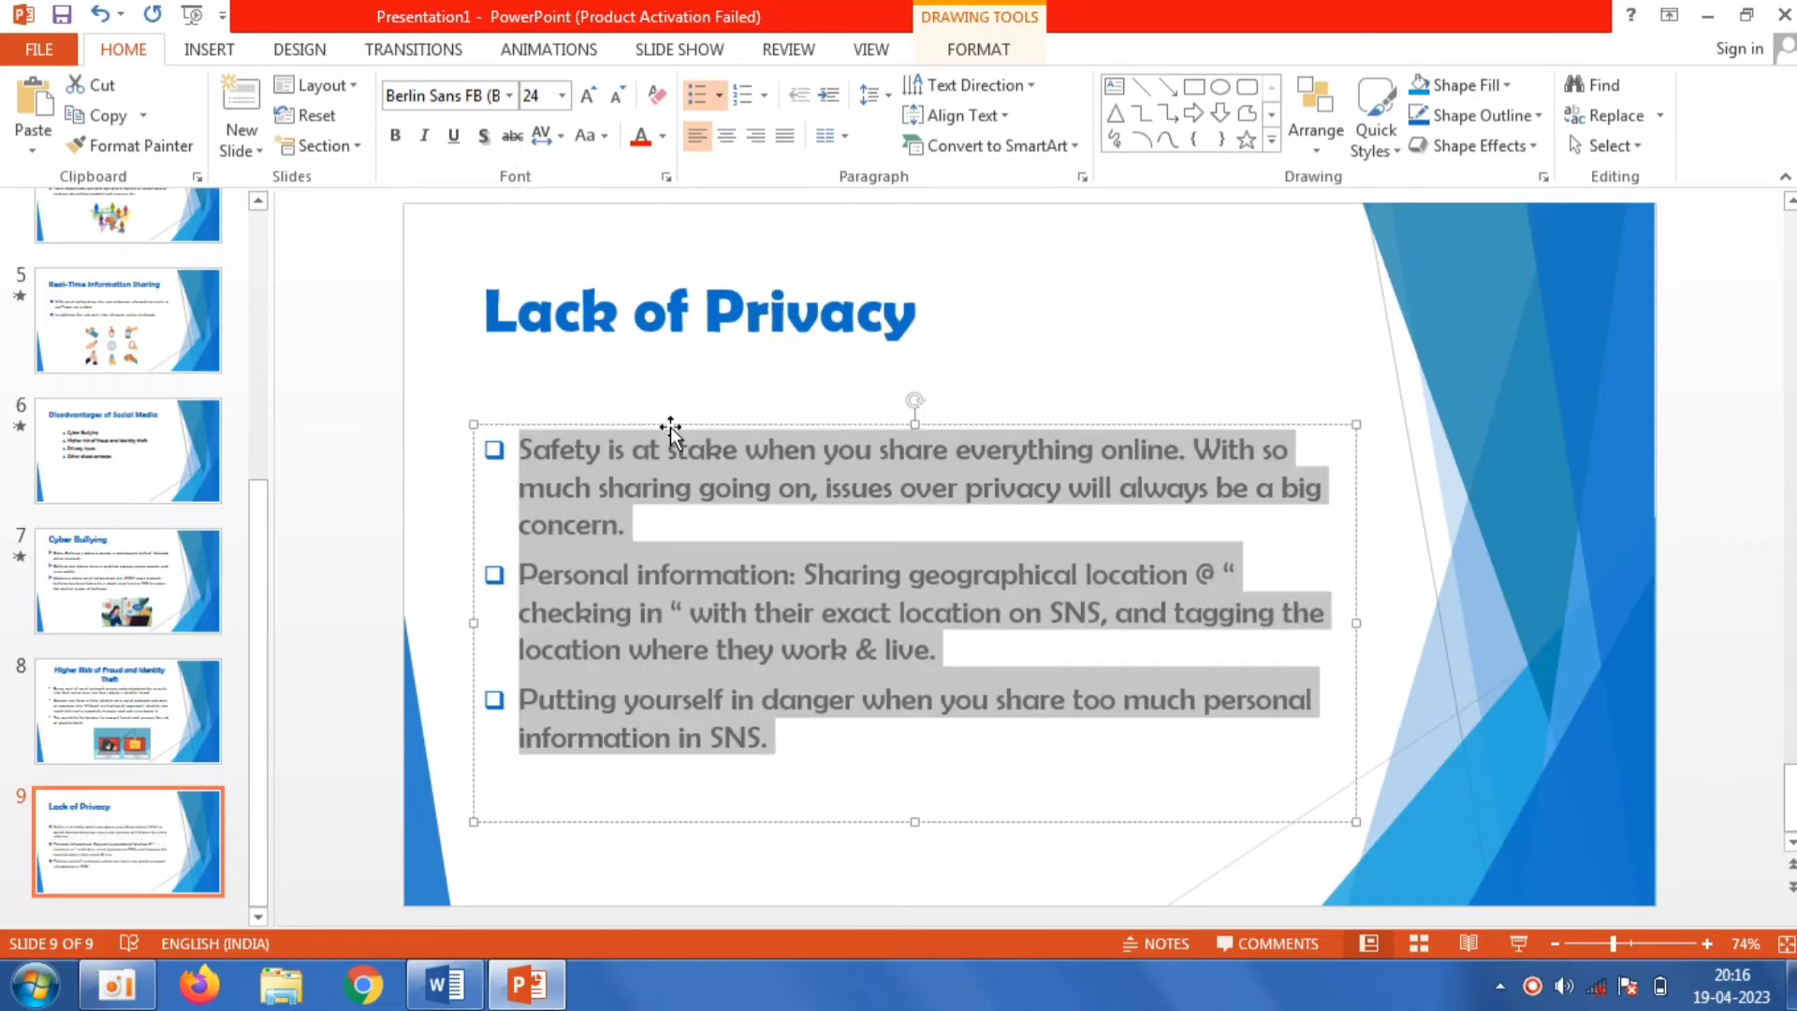
Step: Move slide 9's title and body text boxes higher on the slide
{"action": "left_click_drag", "start_coordinate": [670, 429], "coordinate": [670, 377]}
{"action": "left_click", "coordinate": [709, 277]}
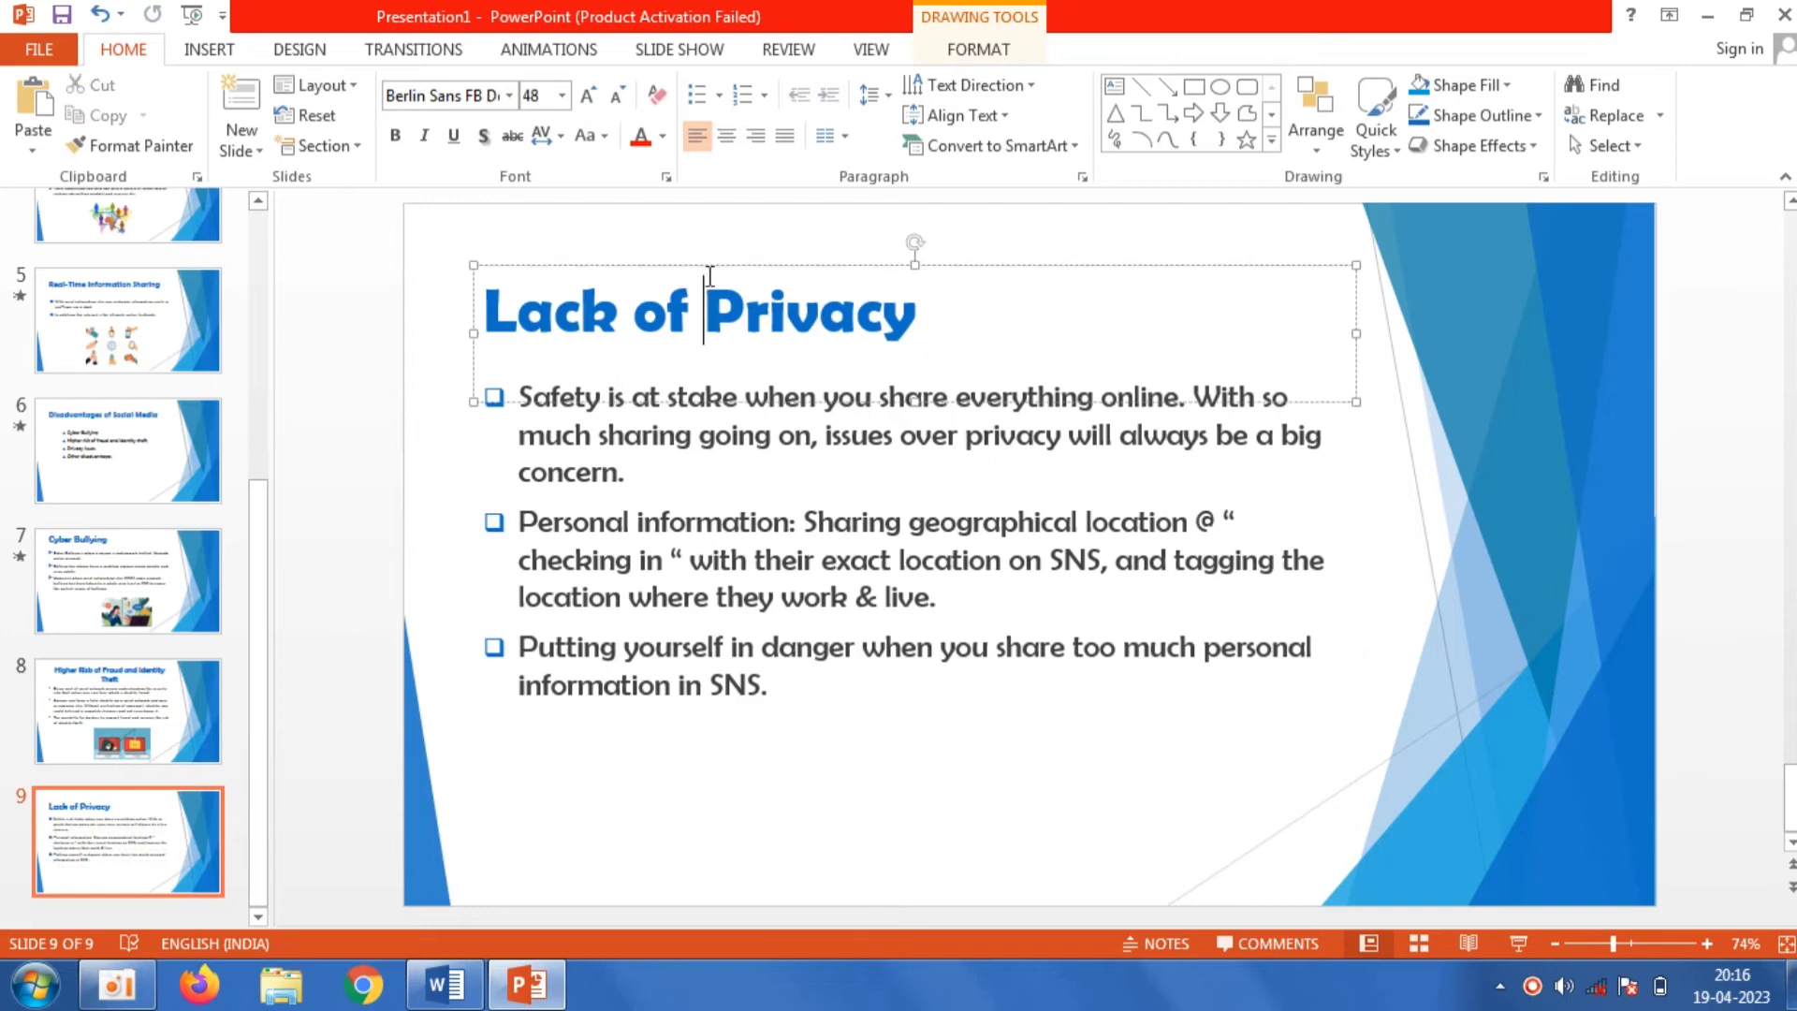
{"action": "left_click_drag", "start_coordinate": [710, 265], "coordinate": [710, 235]}
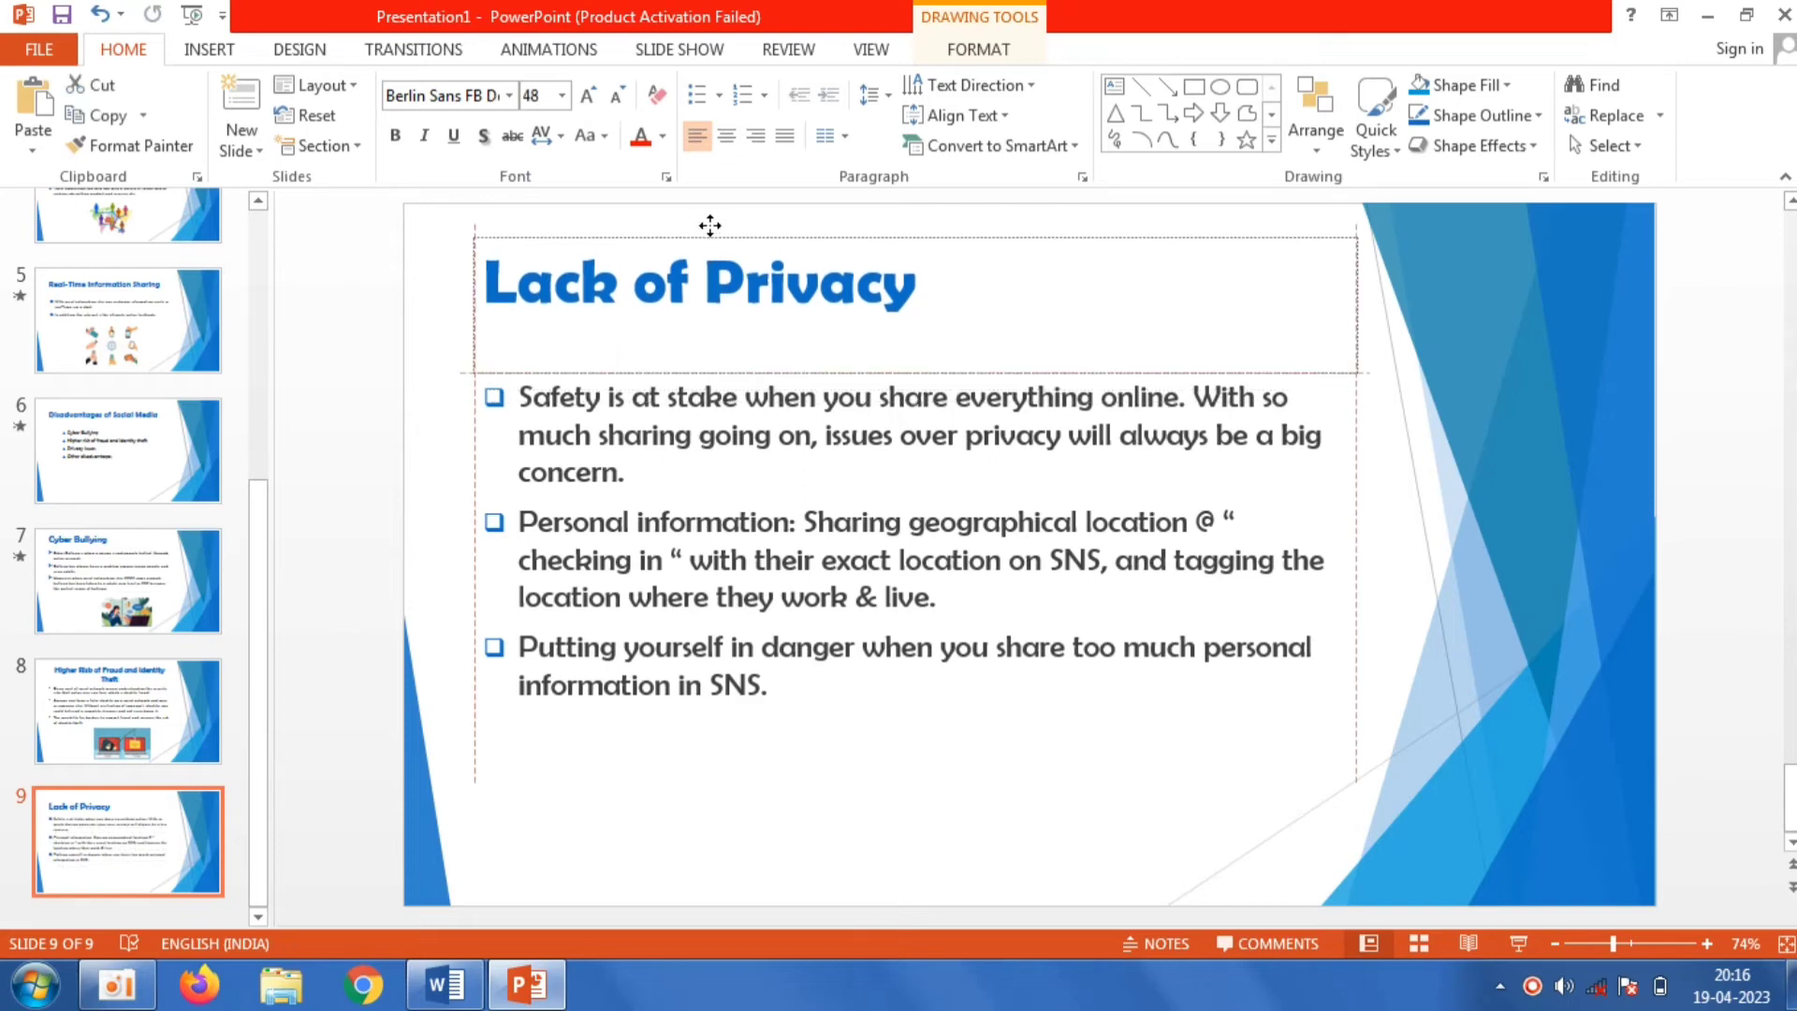
{"action": "left_click", "coordinate": [699, 435]}
{"action": "left_click_drag", "start_coordinate": [715, 373], "coordinate": [715, 353]}
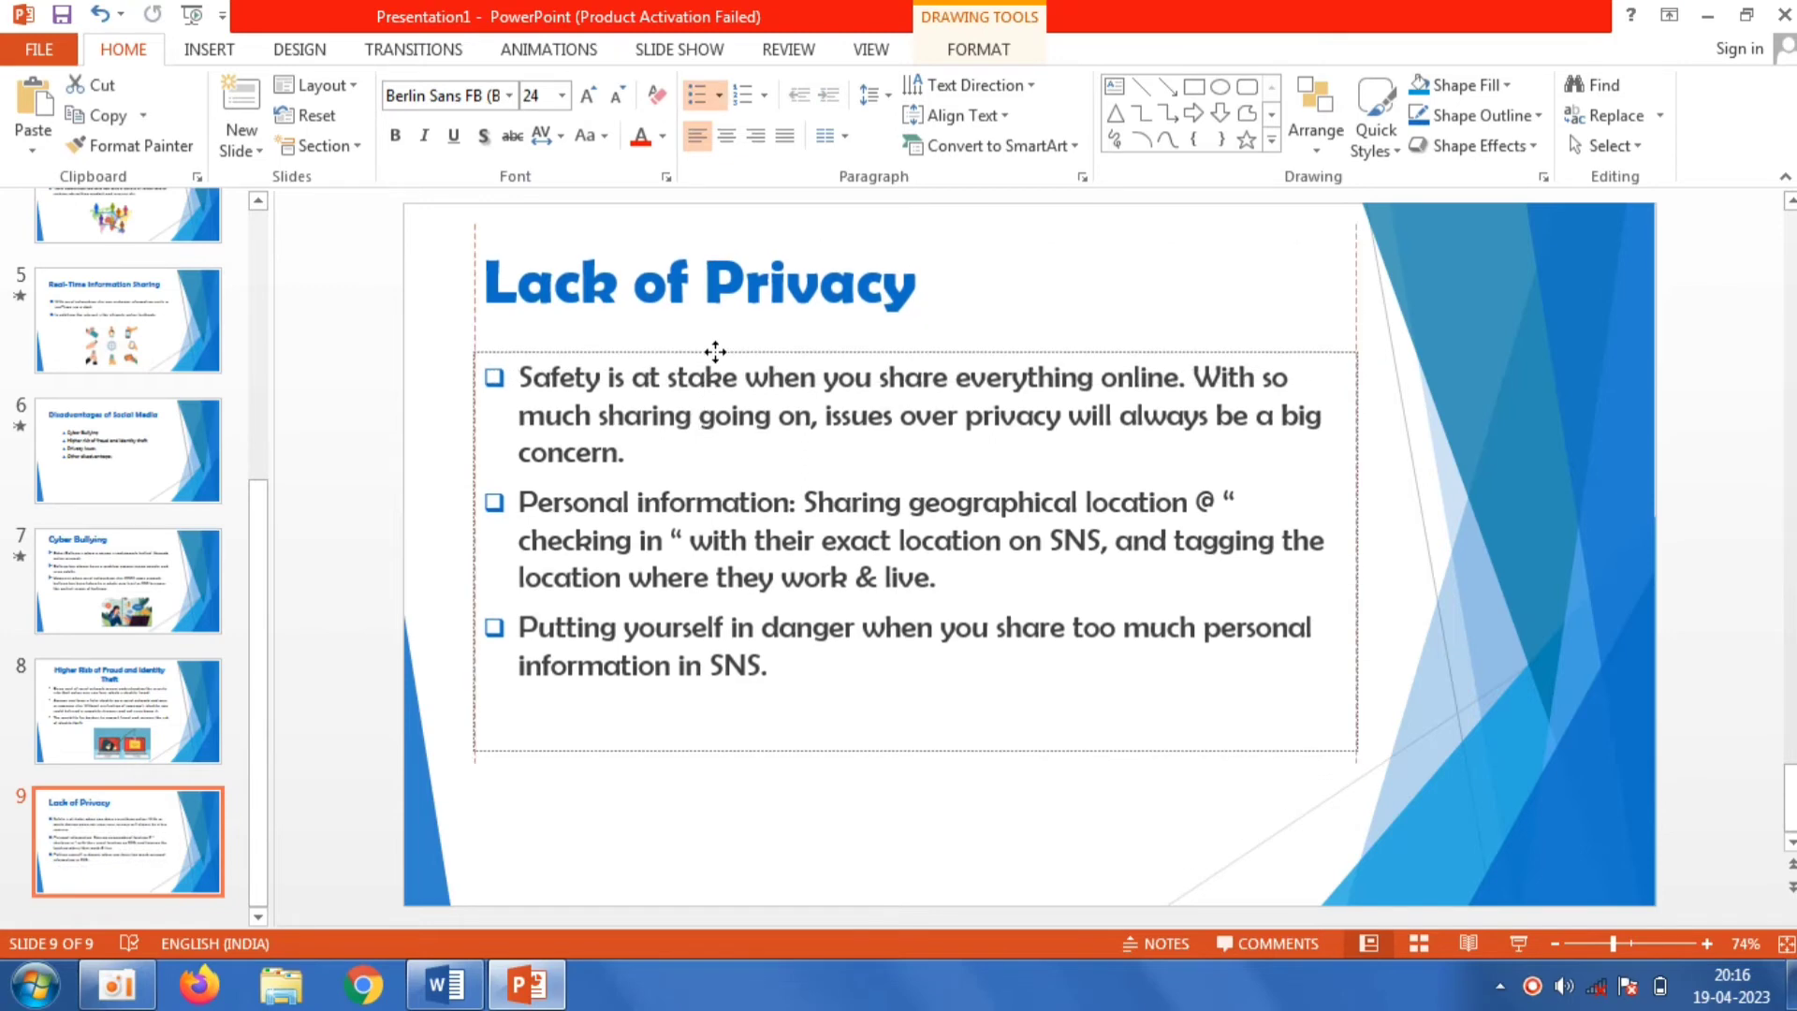
{"action": "left_click", "coordinate": [446, 310]}
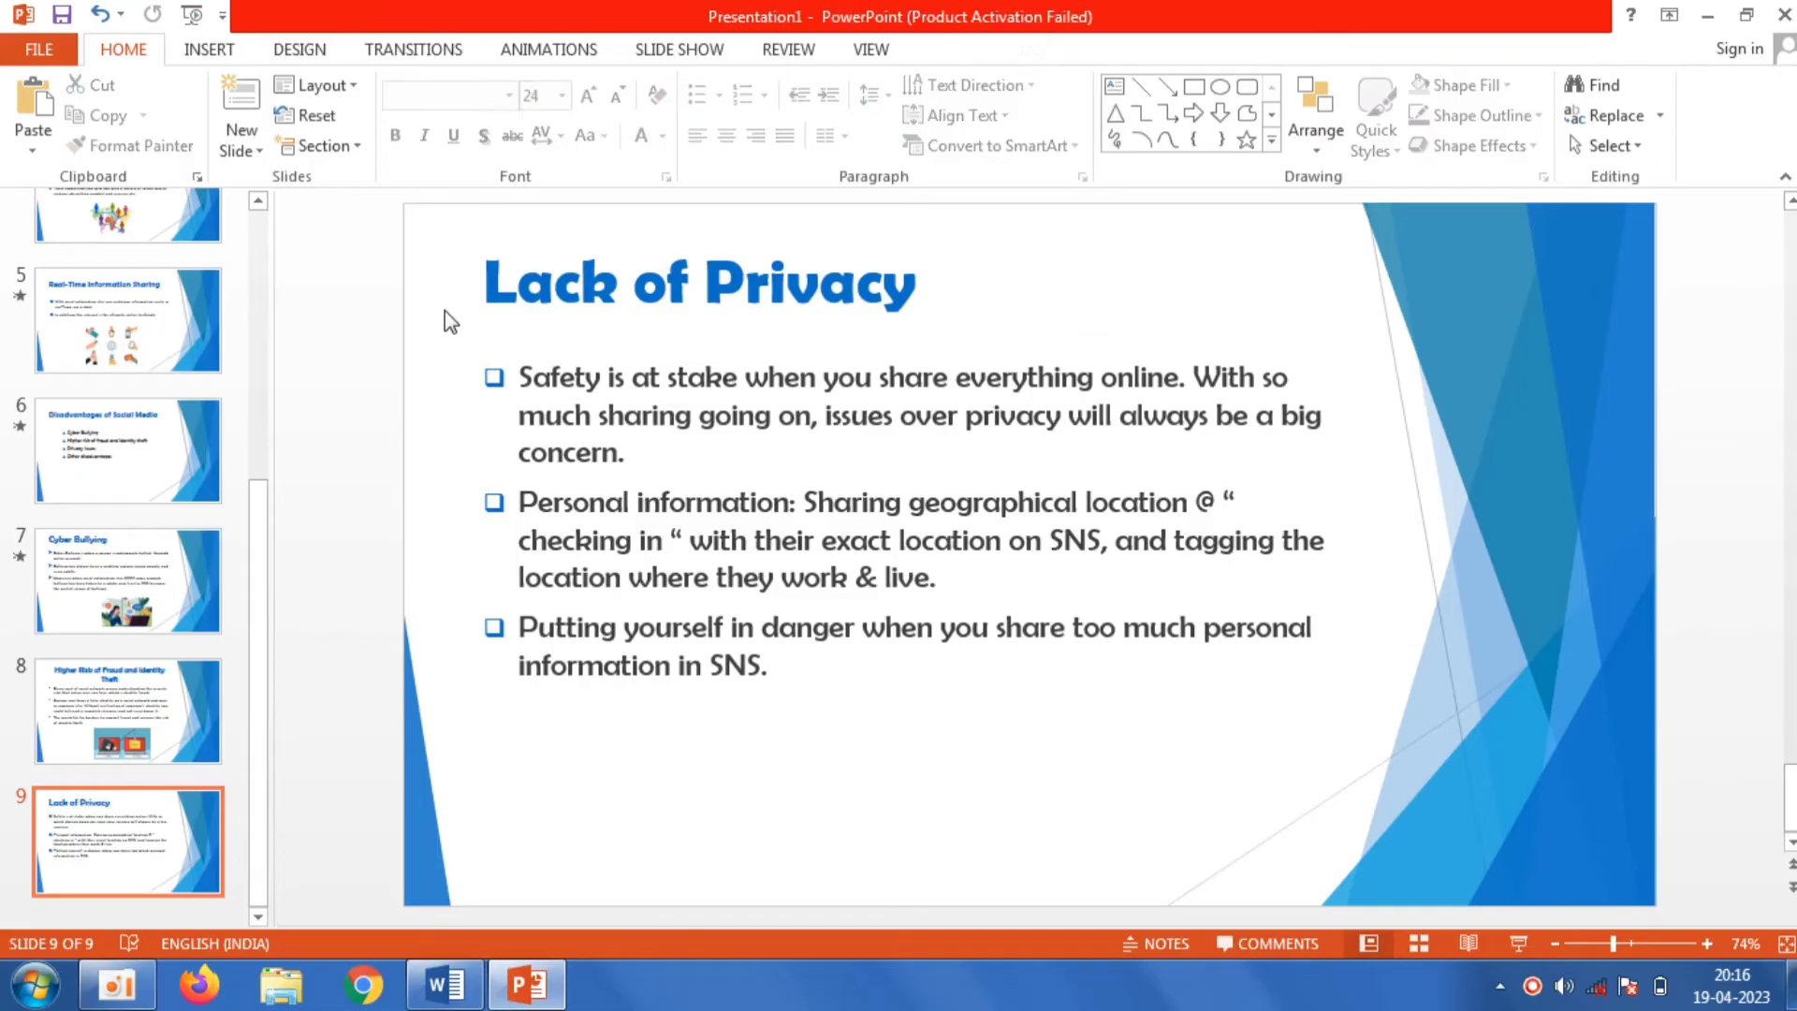
Step: Insert the padlocked-screen picture (images (9)) at about 6.38 × 8.94 cm below slide 9's bullets
{"action": "left_click", "coordinate": [208, 51]}
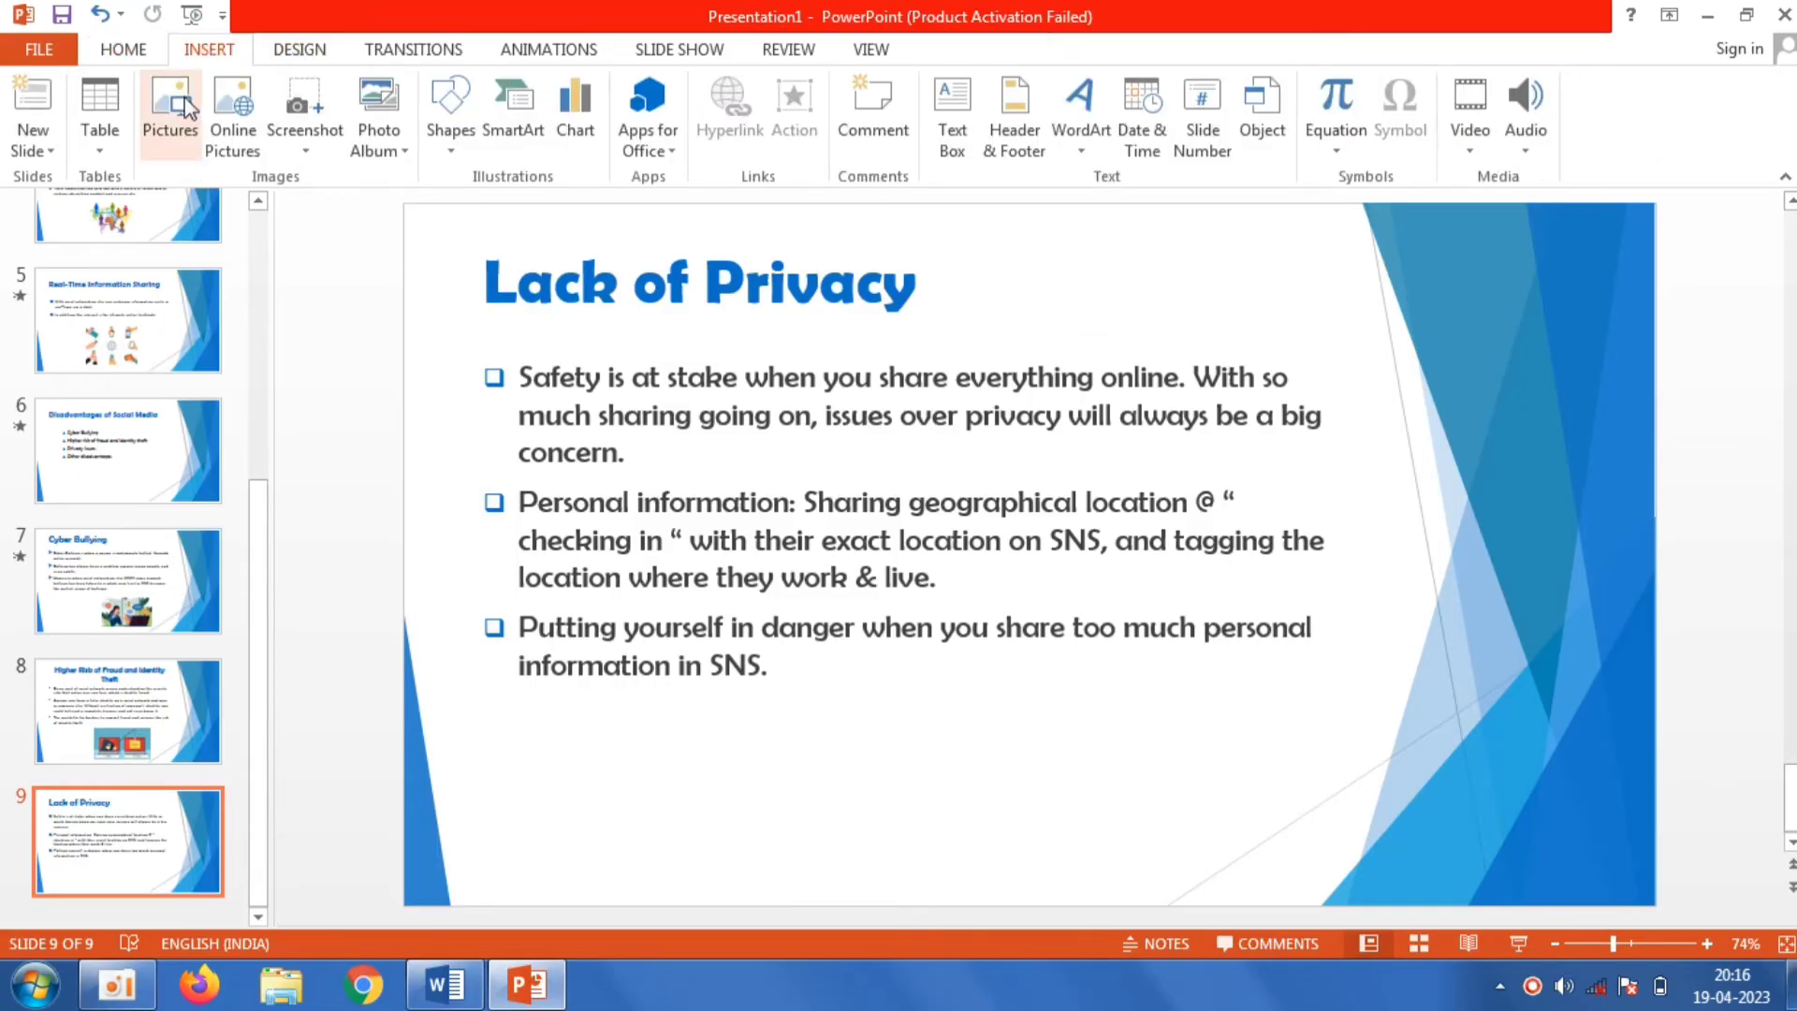
{"action": "left_click", "coordinate": [185, 100]}
{"action": "left_click", "coordinate": [587, 305]}
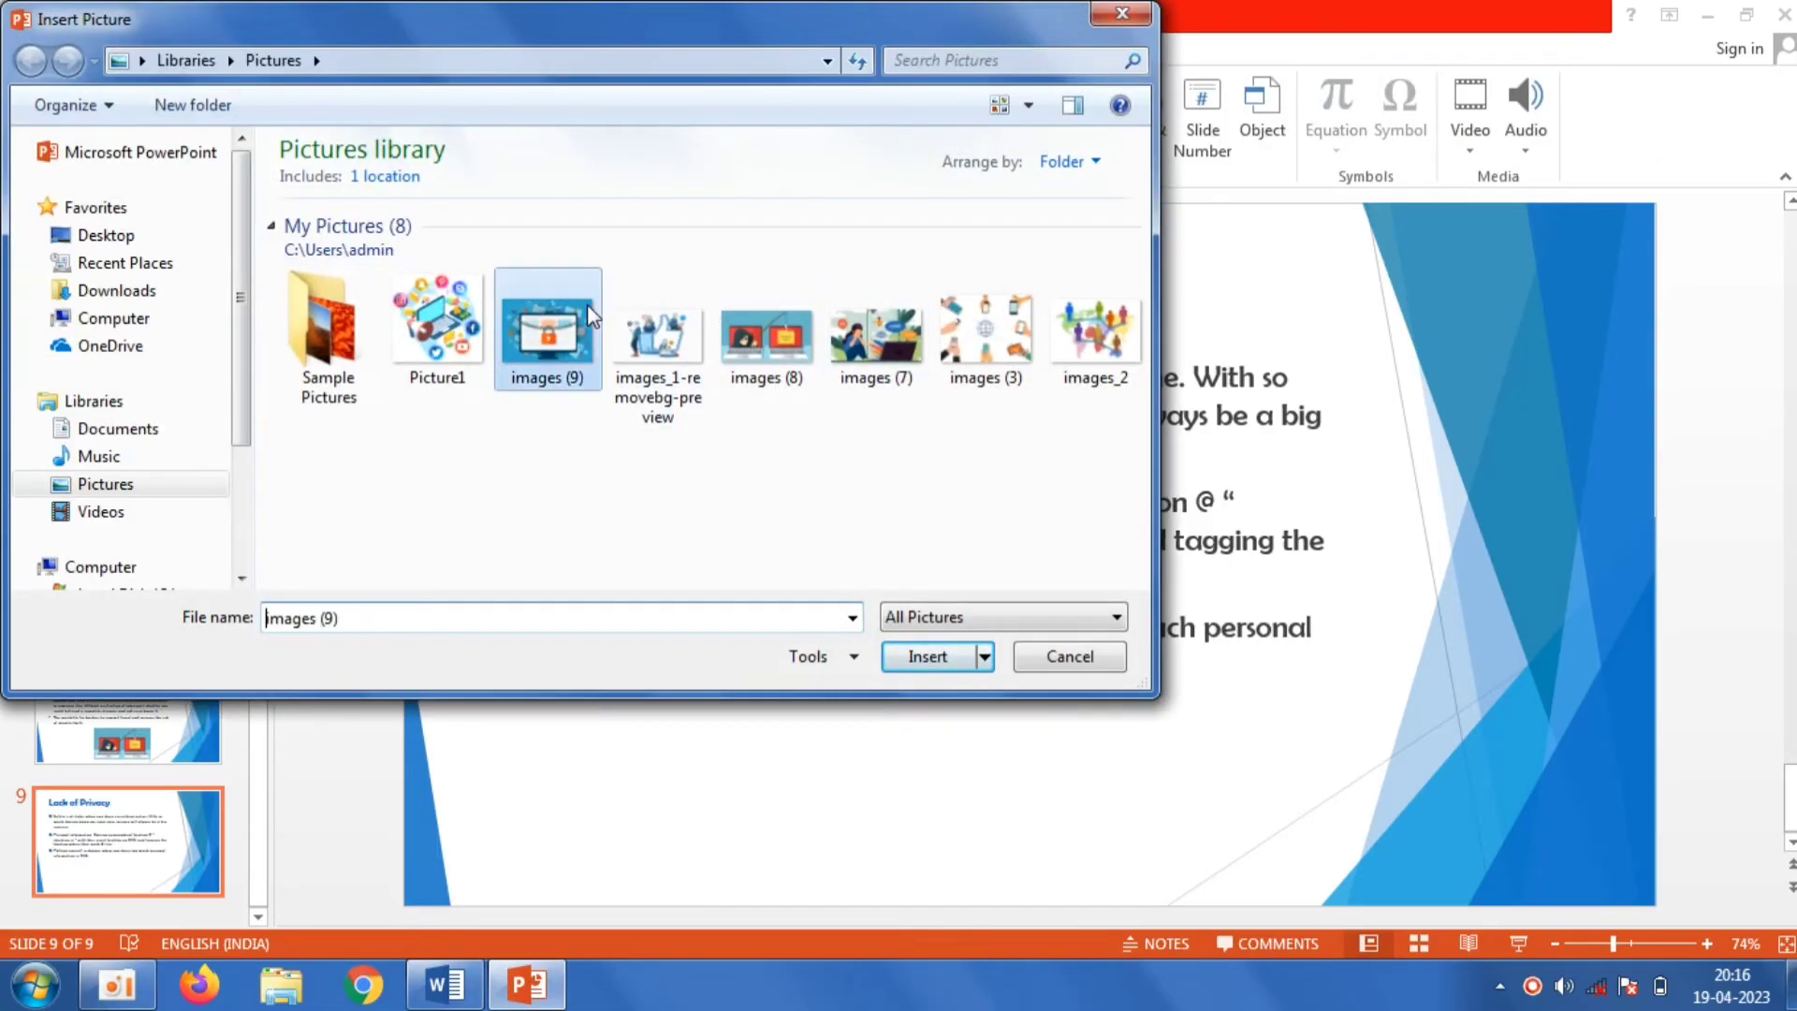
{"action": "double_click", "coordinate": [587, 305]}
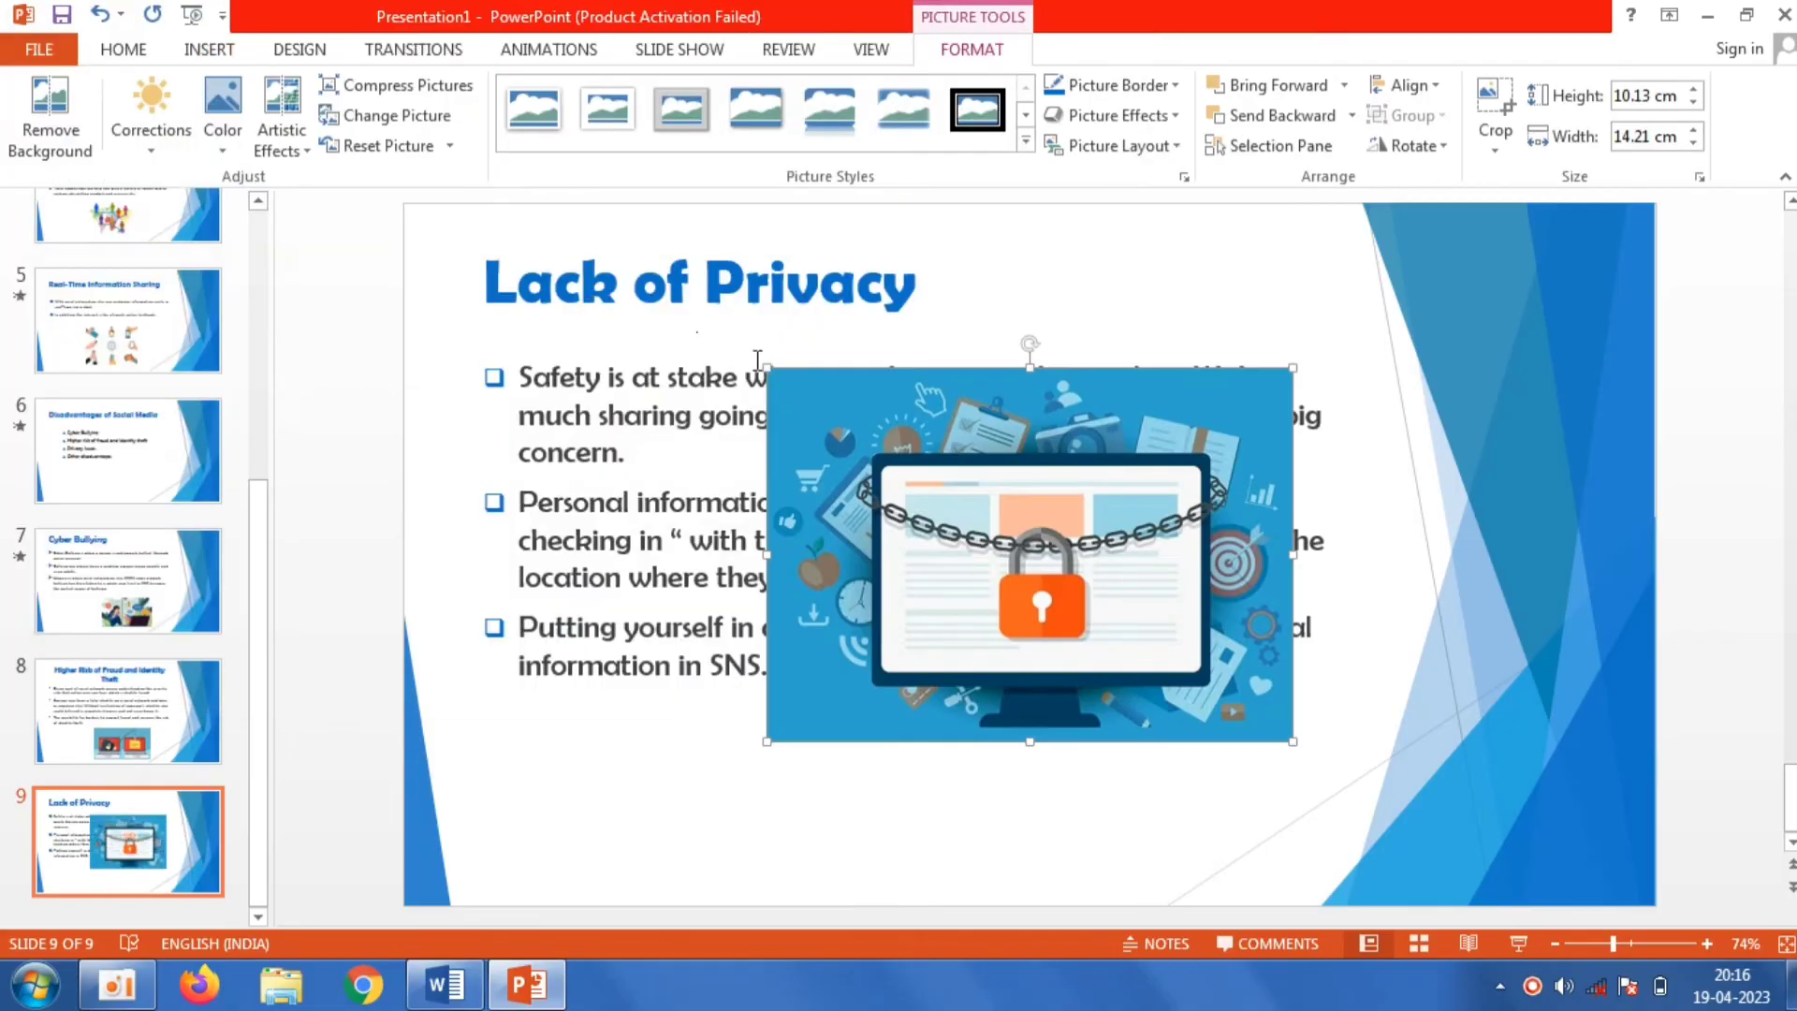
{"action": "left_click_drag", "start_coordinate": [766, 363], "coordinate": [961, 505]}
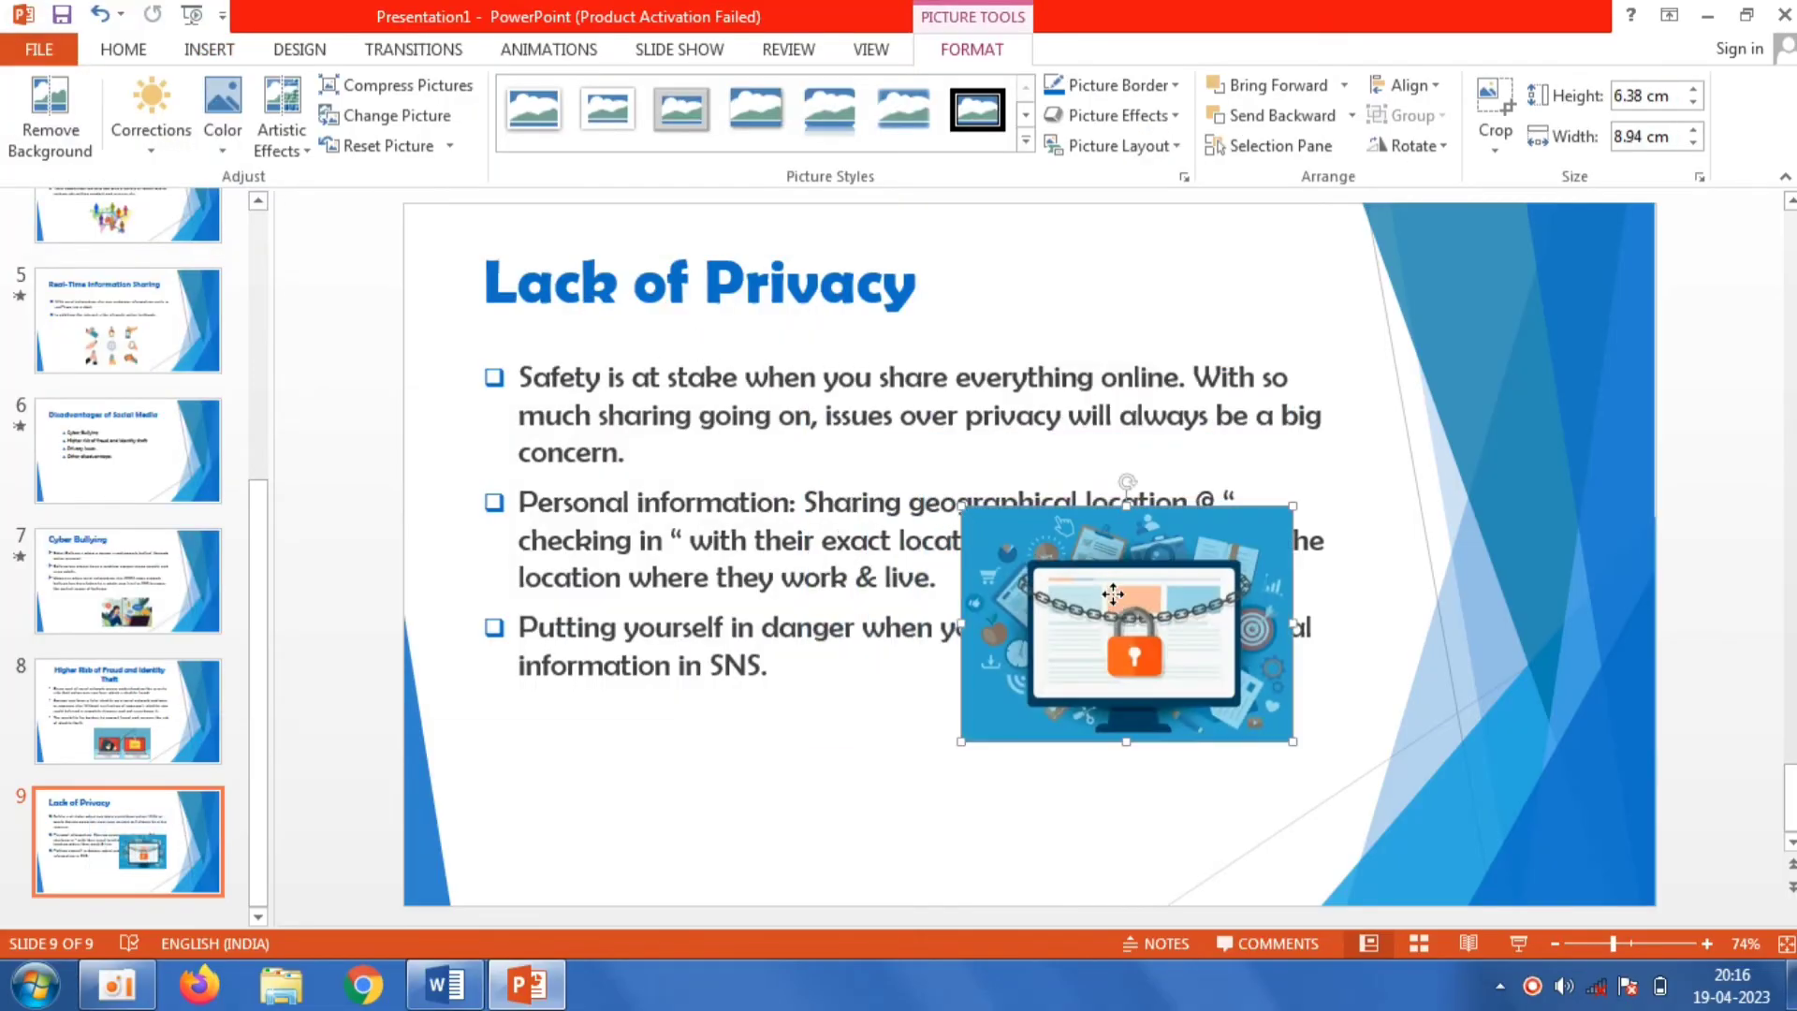
{"action": "mouse_move", "coordinate": [1112, 584]}
{"action": "left_mouse_down"}
{"action": "mouse_move", "coordinate": [982, 710]}
{"action": "mouse_move", "coordinate": [981, 741]}
{"action": "left_mouse_up"}
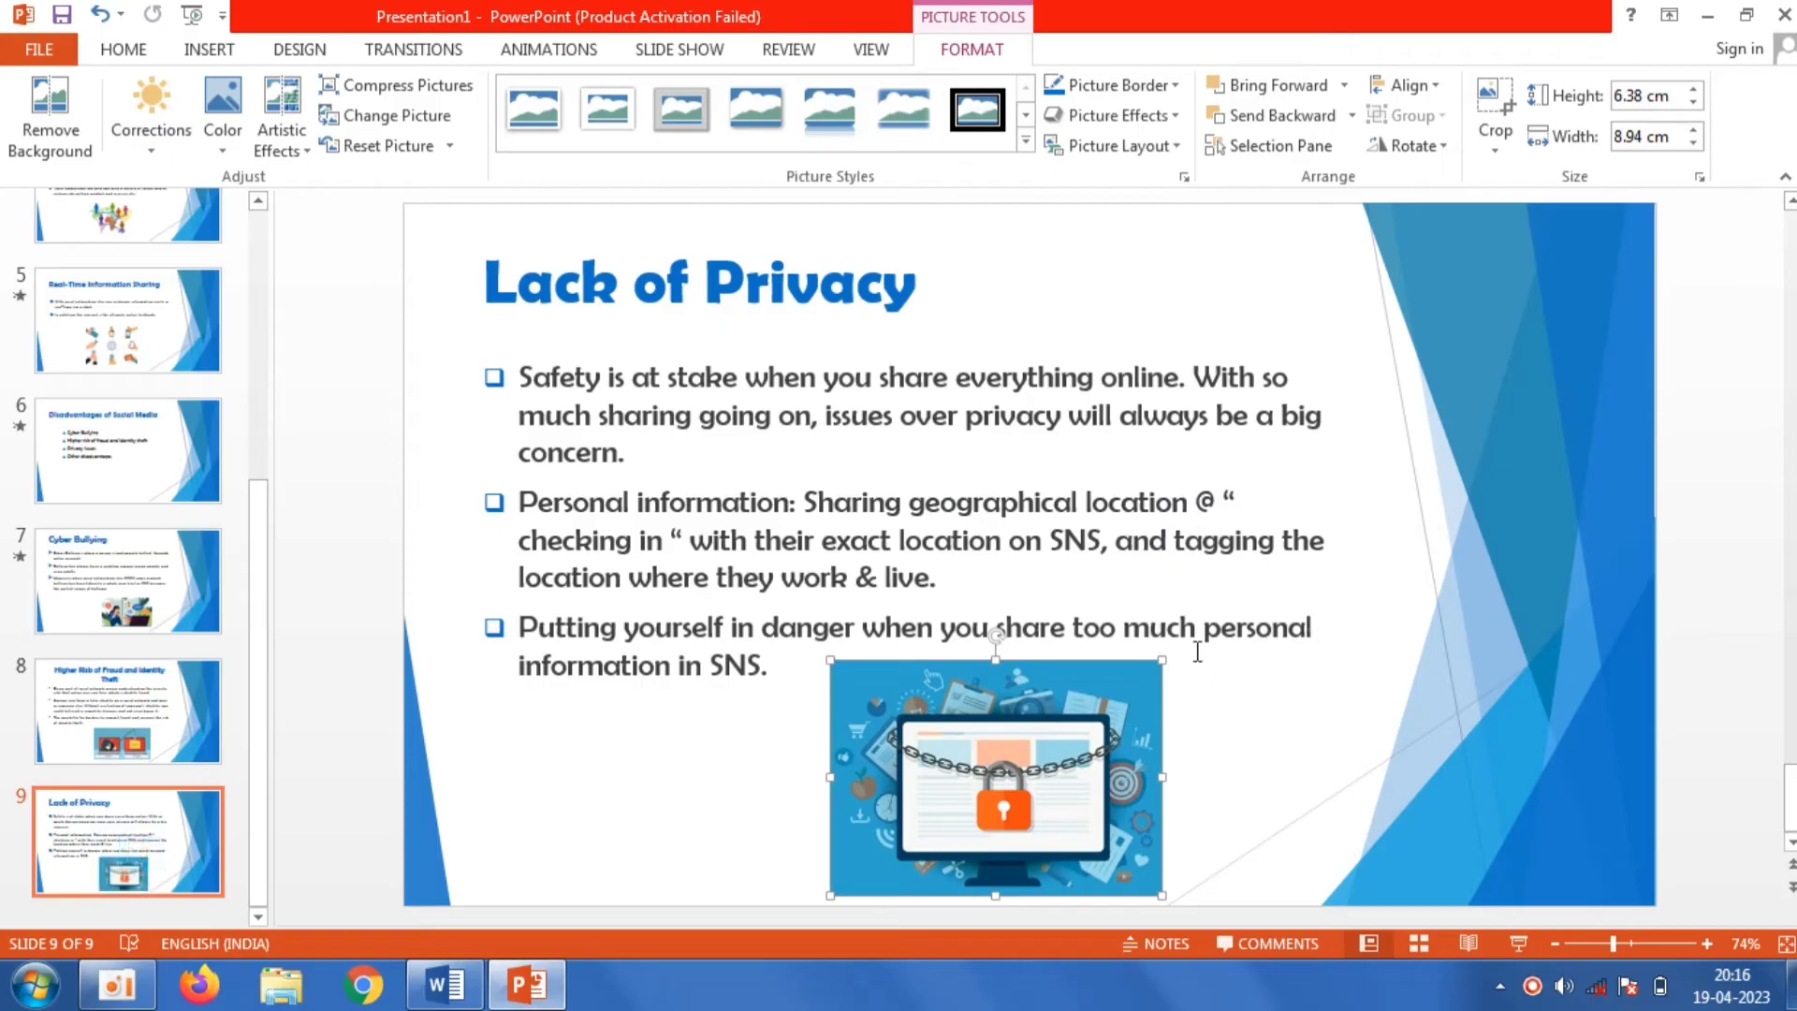
{"action": "left_click_drag", "start_coordinate": [1163, 659], "coordinate": [1130, 682]}
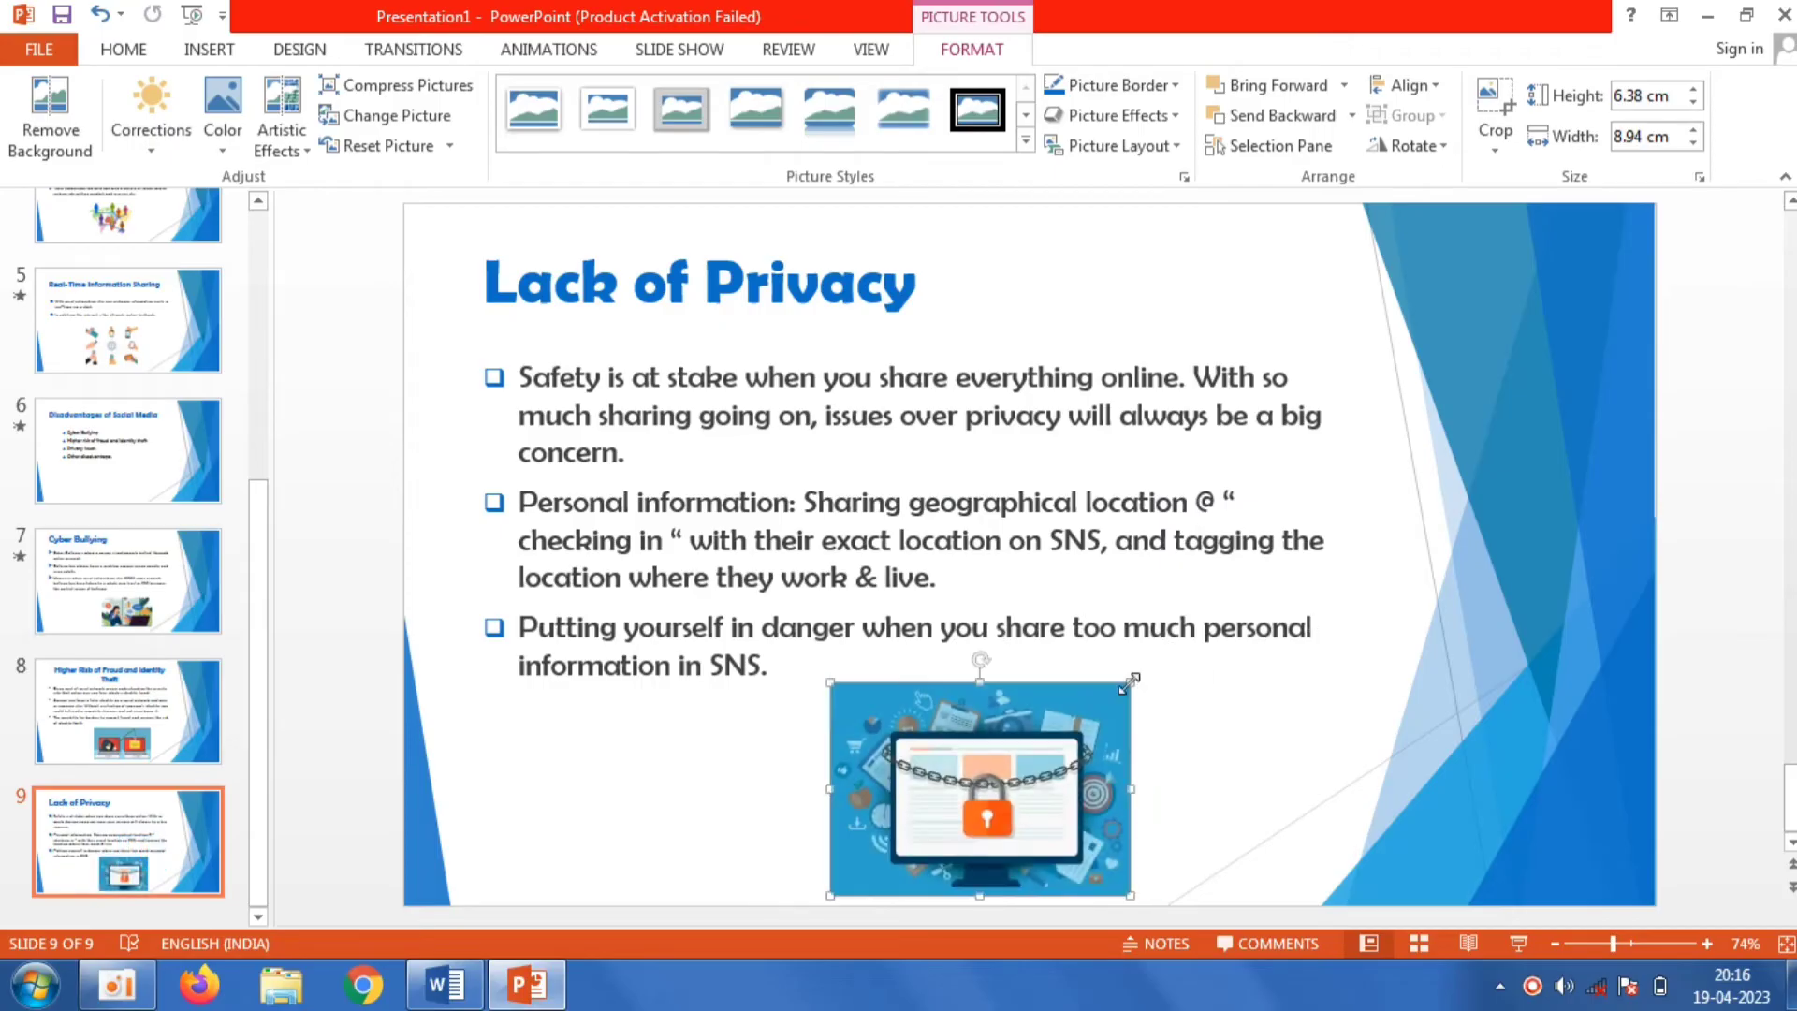
{"action": "left_click", "coordinate": [716, 842]}
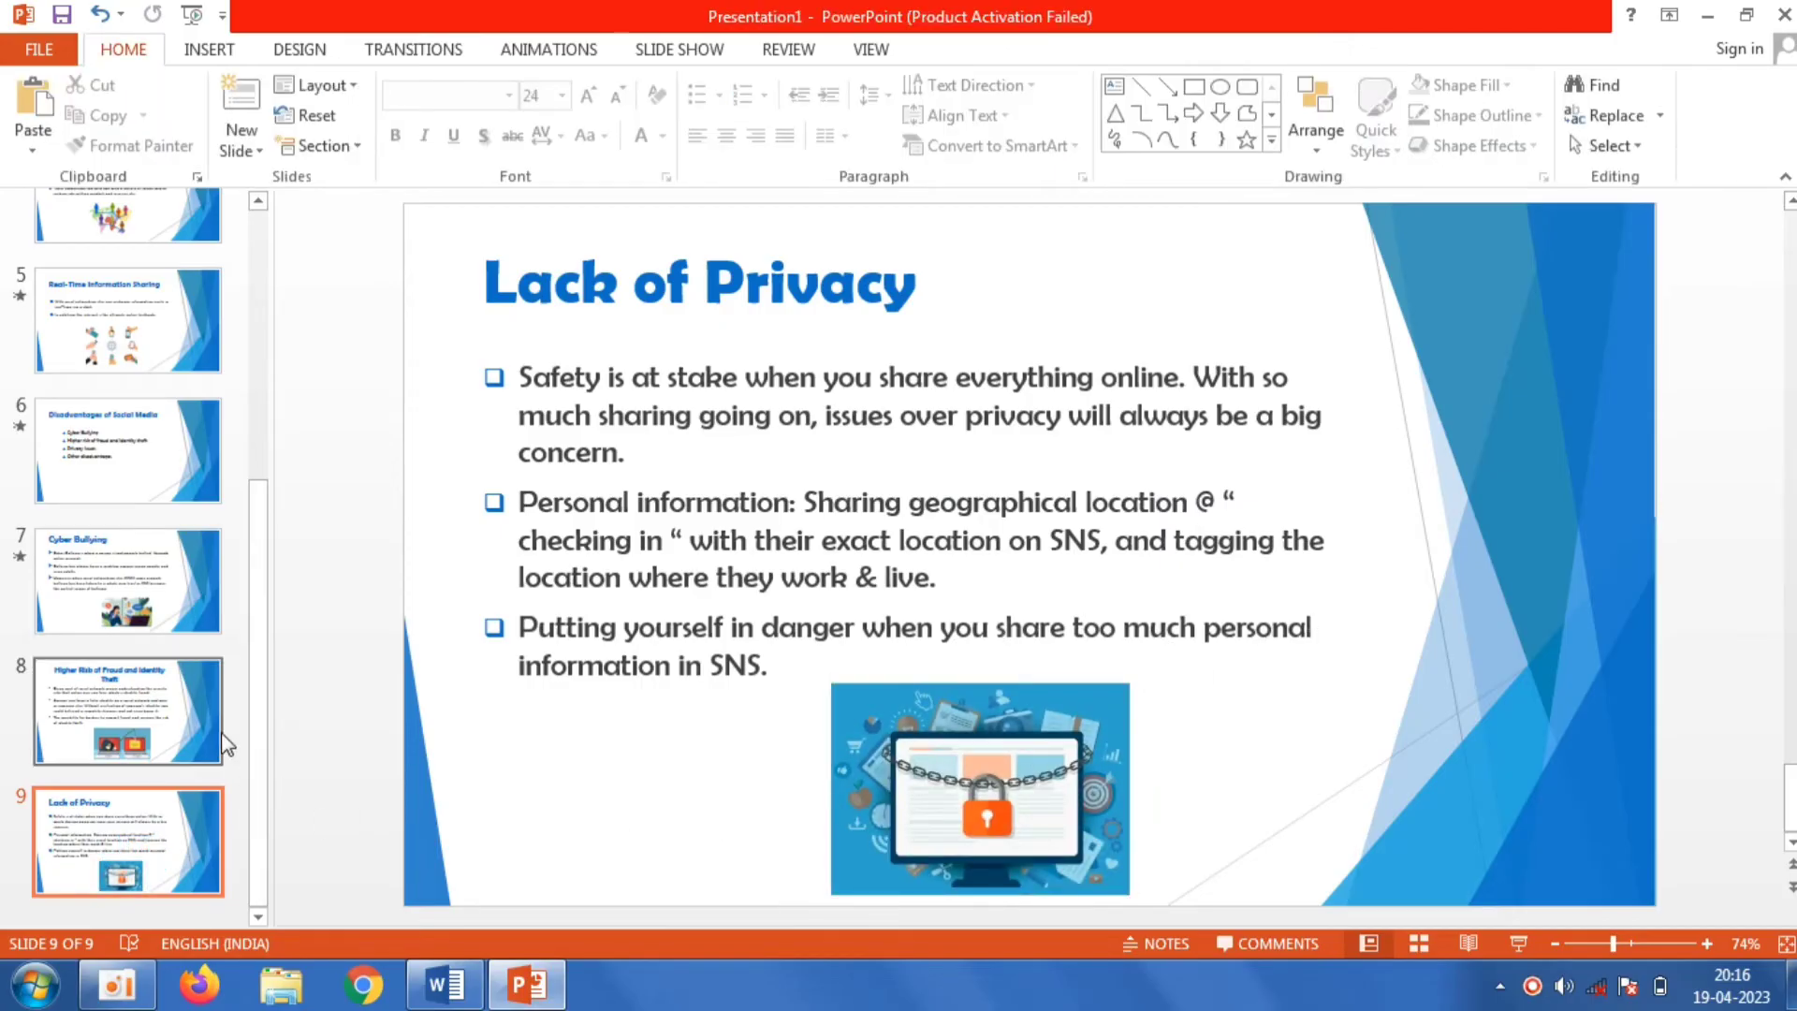
{"action": "left_click", "coordinate": [175, 714]}
Step: Apply the Checkerboard transition to slide 8
{"action": "left_click", "coordinate": [404, 52]}
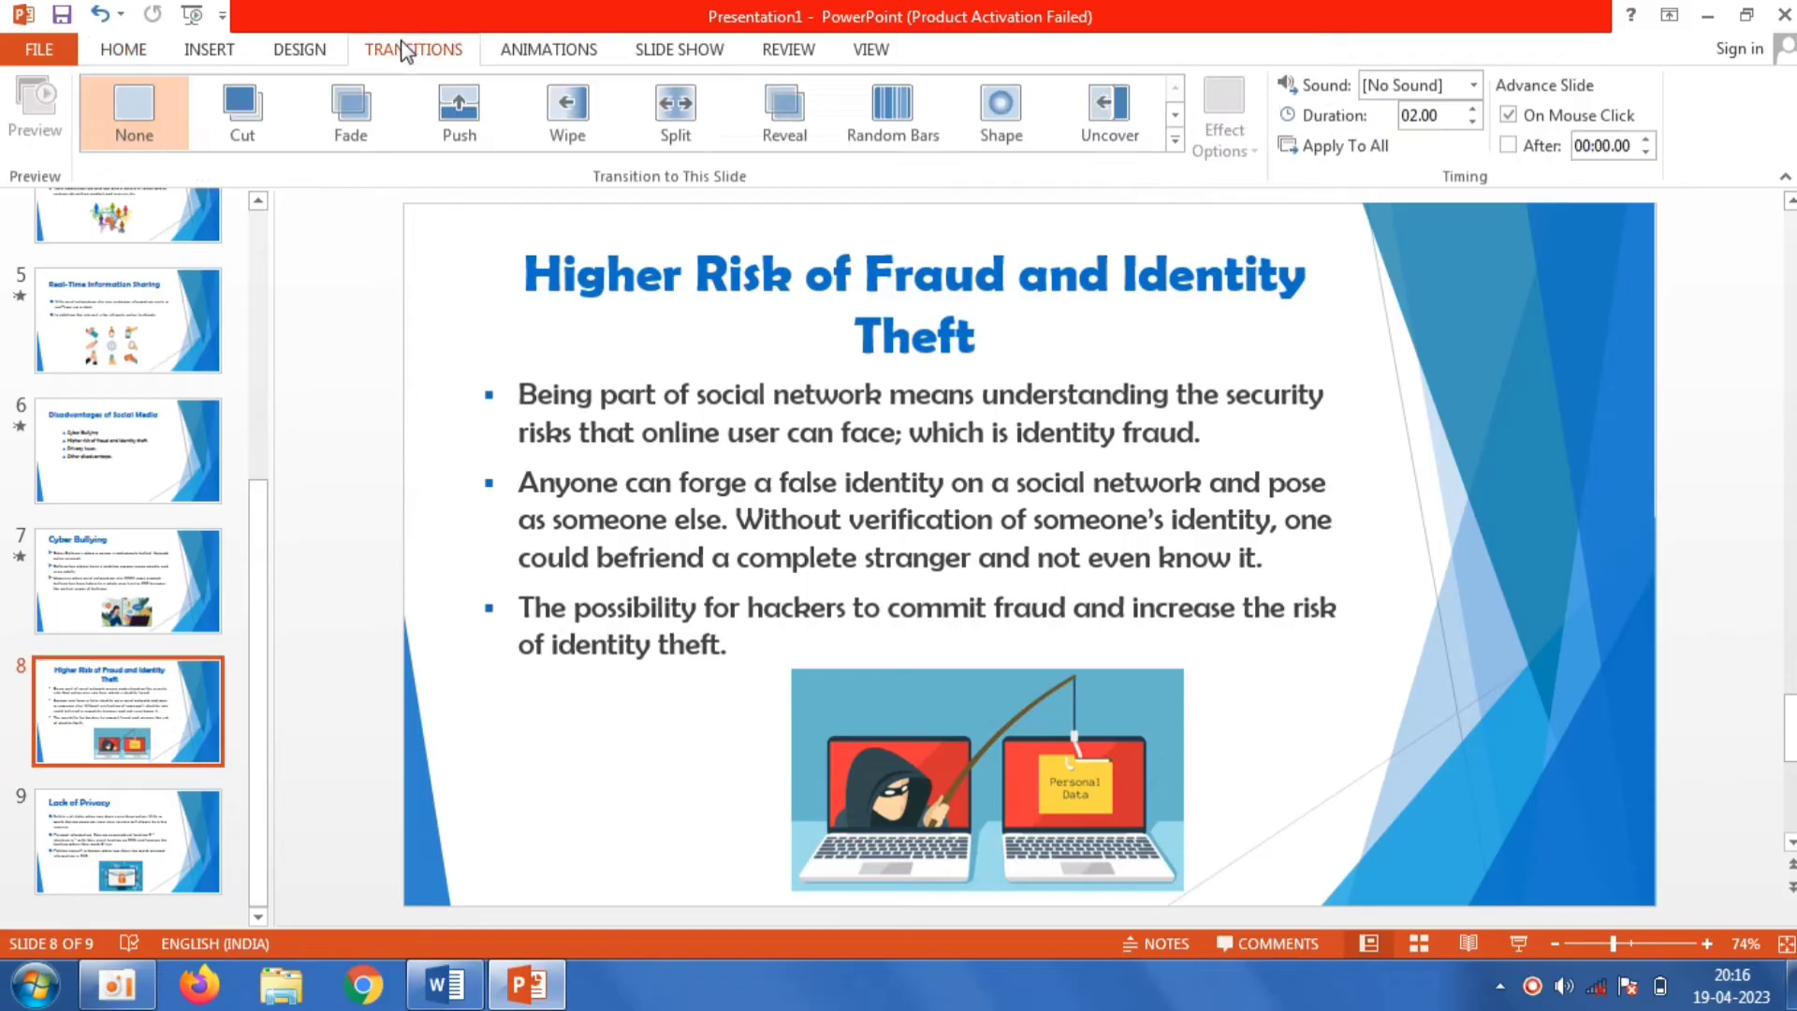
{"action": "left_click", "coordinate": [1174, 140]}
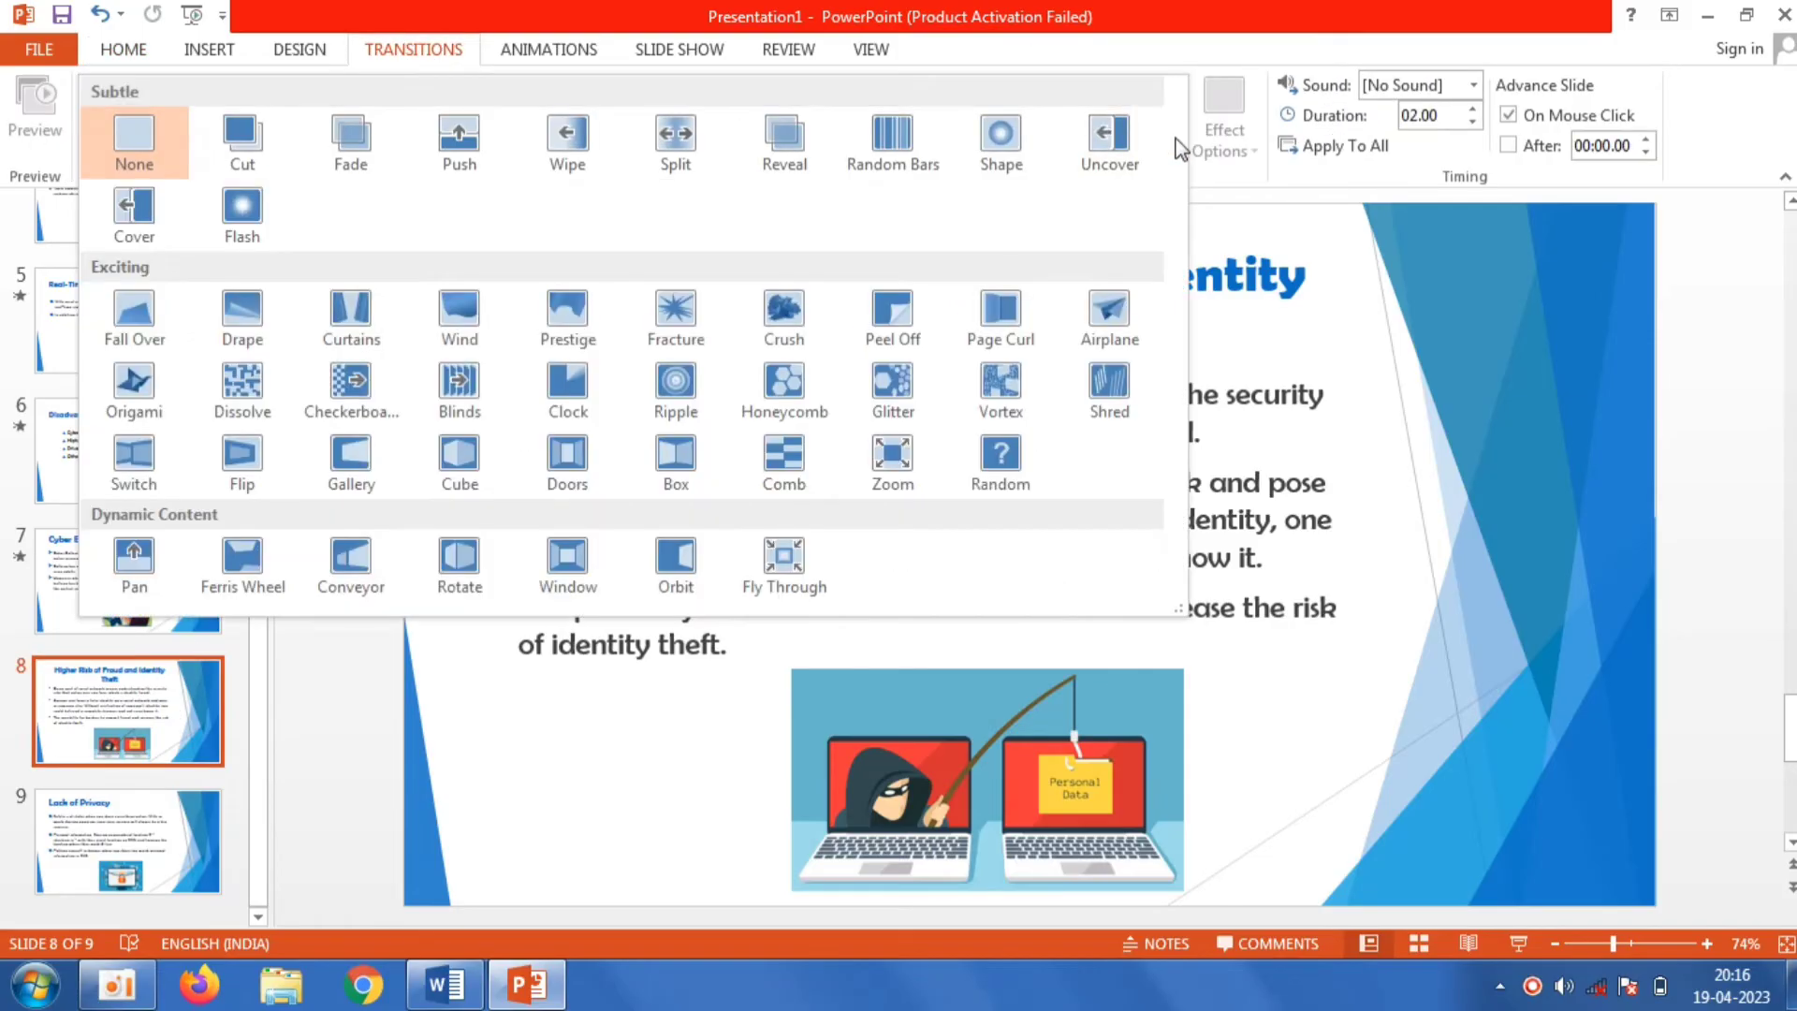
{"action": "left_click", "coordinate": [355, 397]}
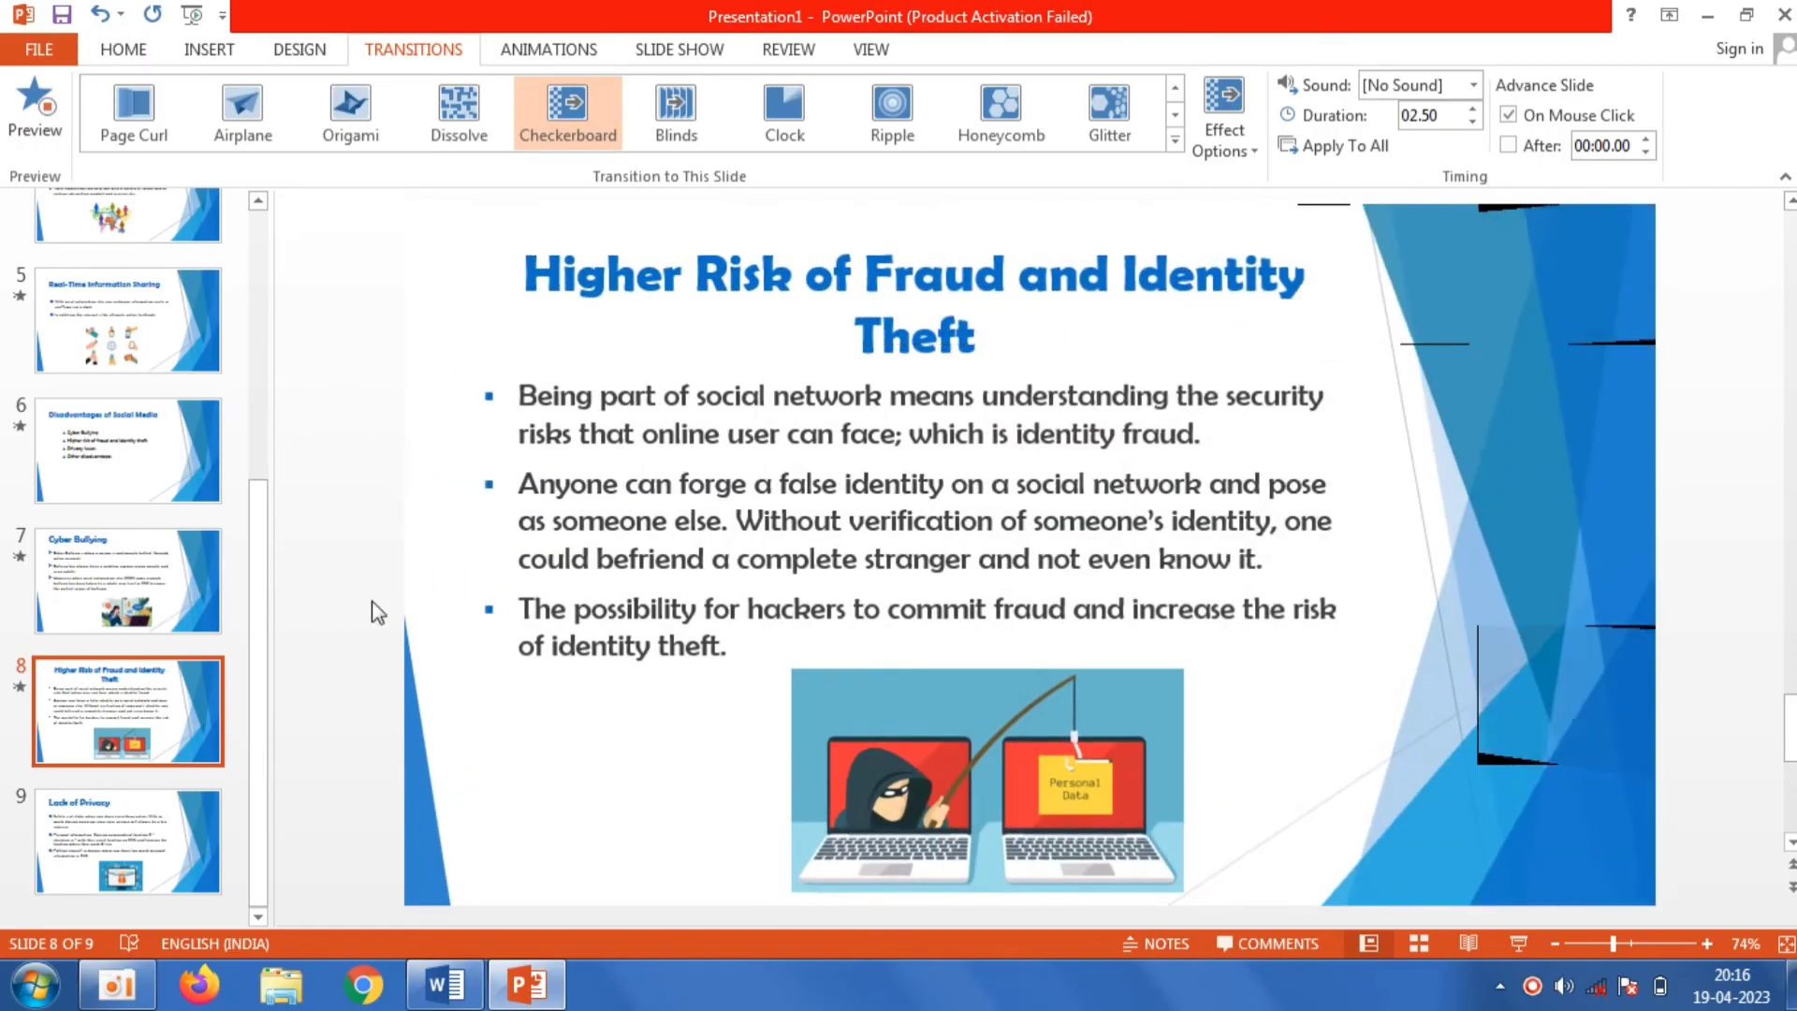
Step: Give slide 9 the Shred transition and add a blank slide 10
{"action": "left_click", "coordinate": [131, 842]}
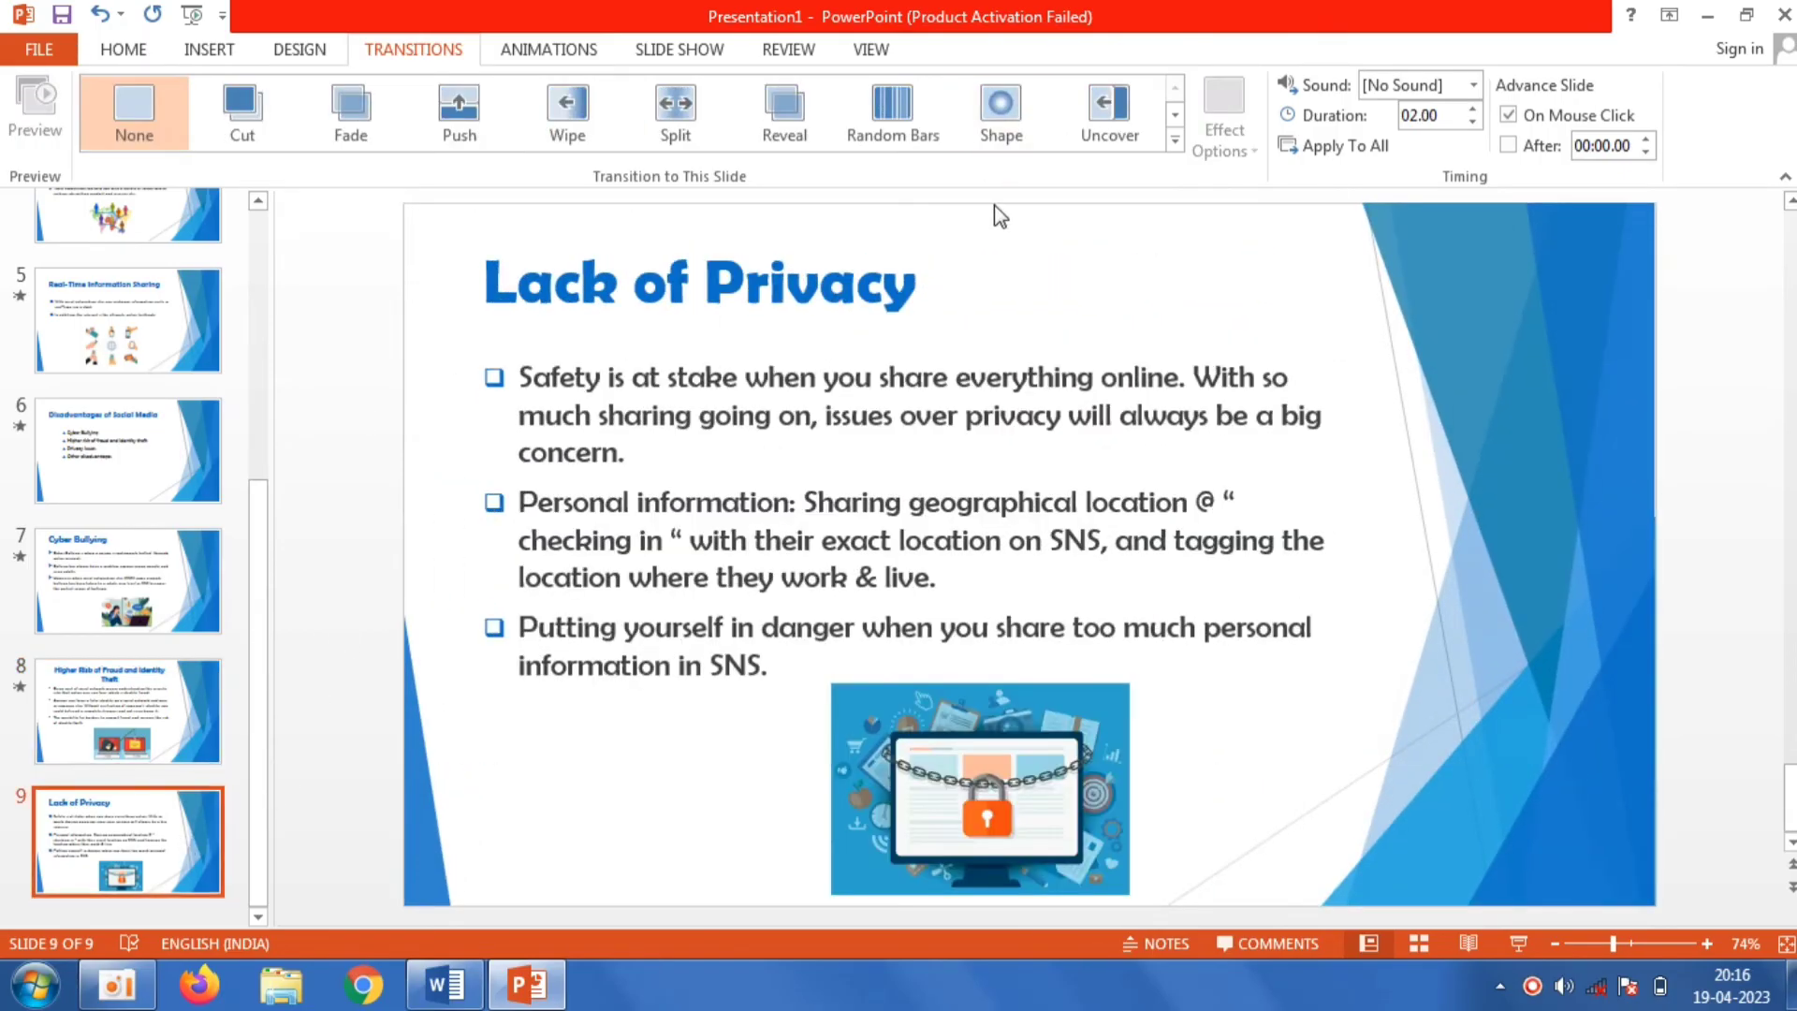
{"action": "left_click", "coordinate": [1176, 140]}
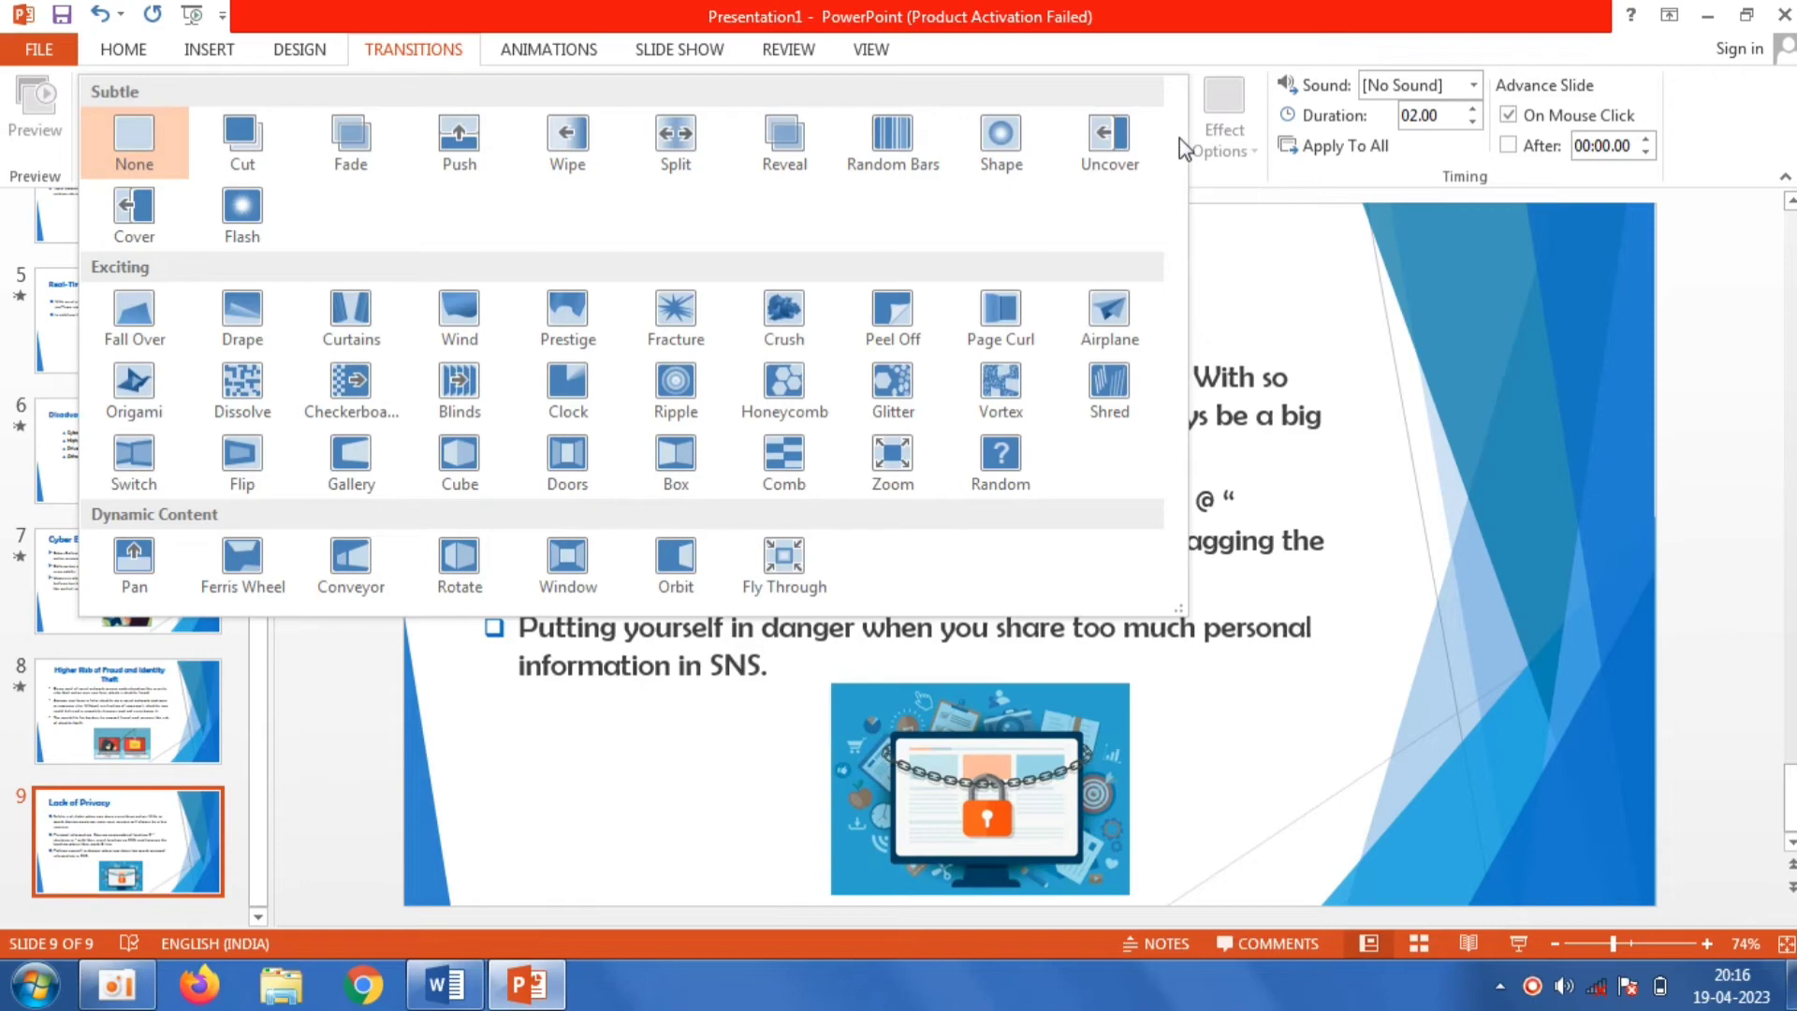
{"action": "left_click", "coordinate": [1109, 384]}
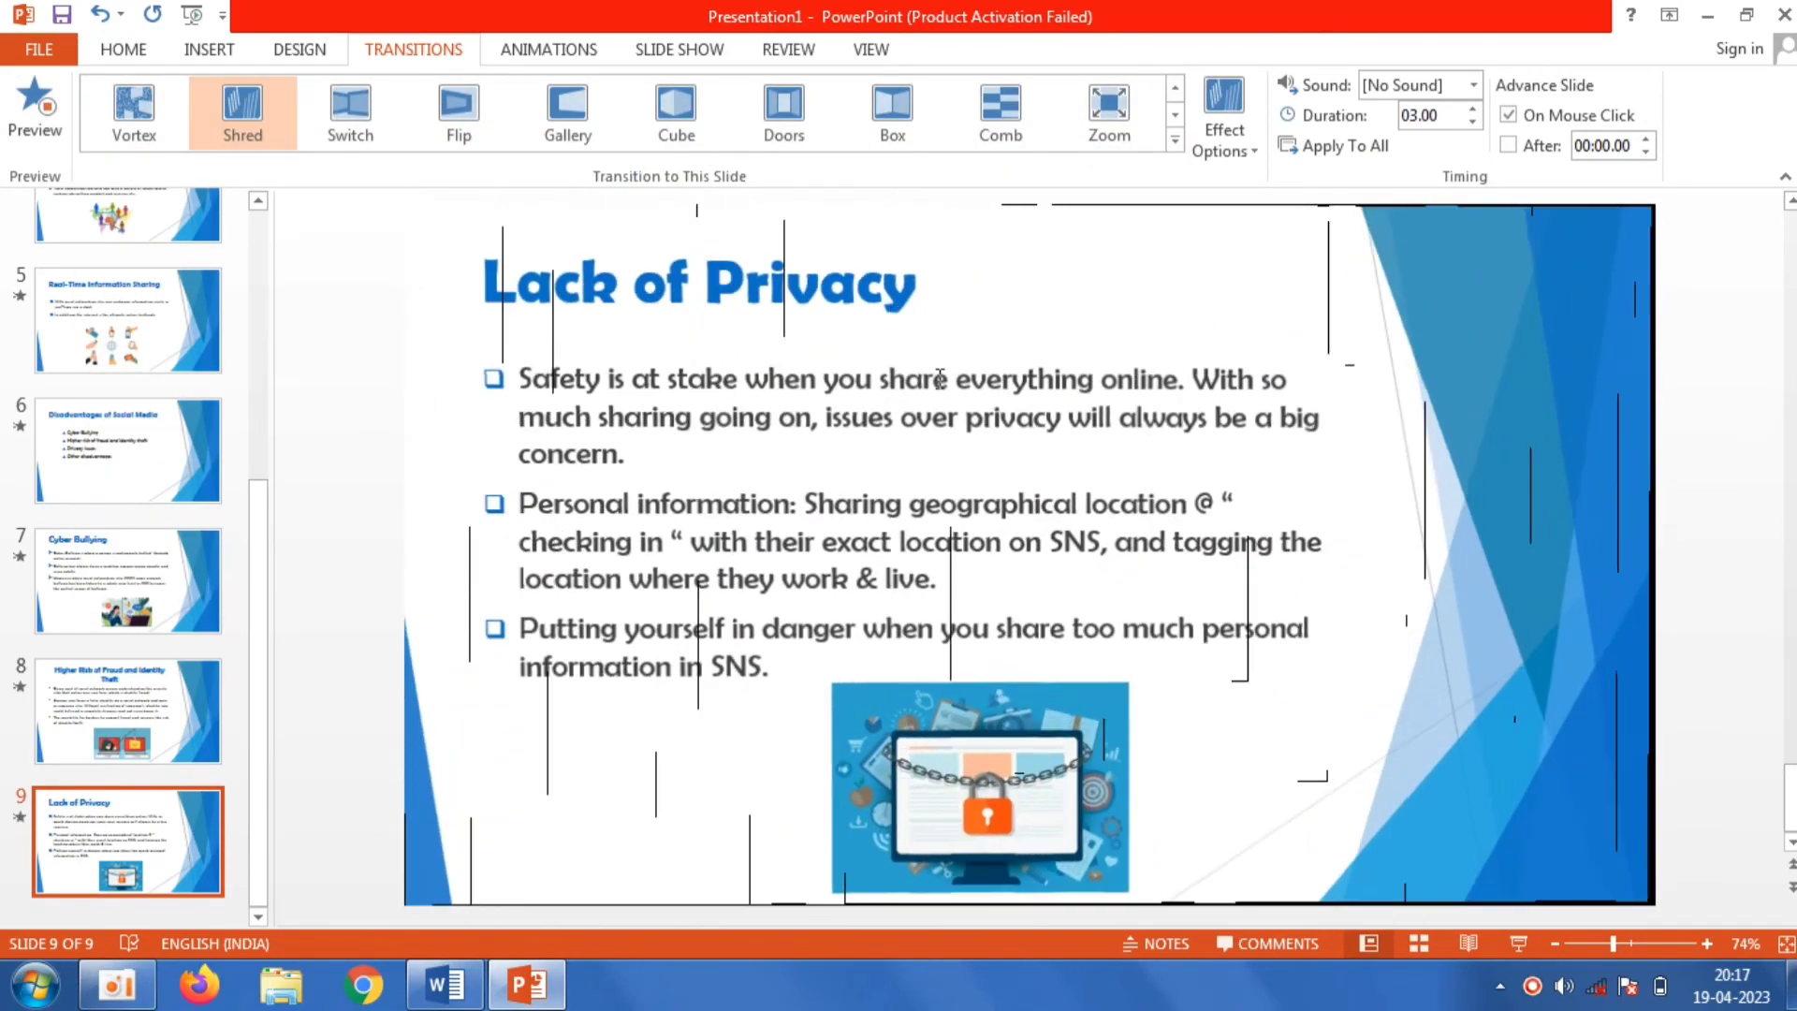
{"action": "left_click", "coordinate": [123, 52]}
{"action": "left_click", "coordinate": [240, 99]}
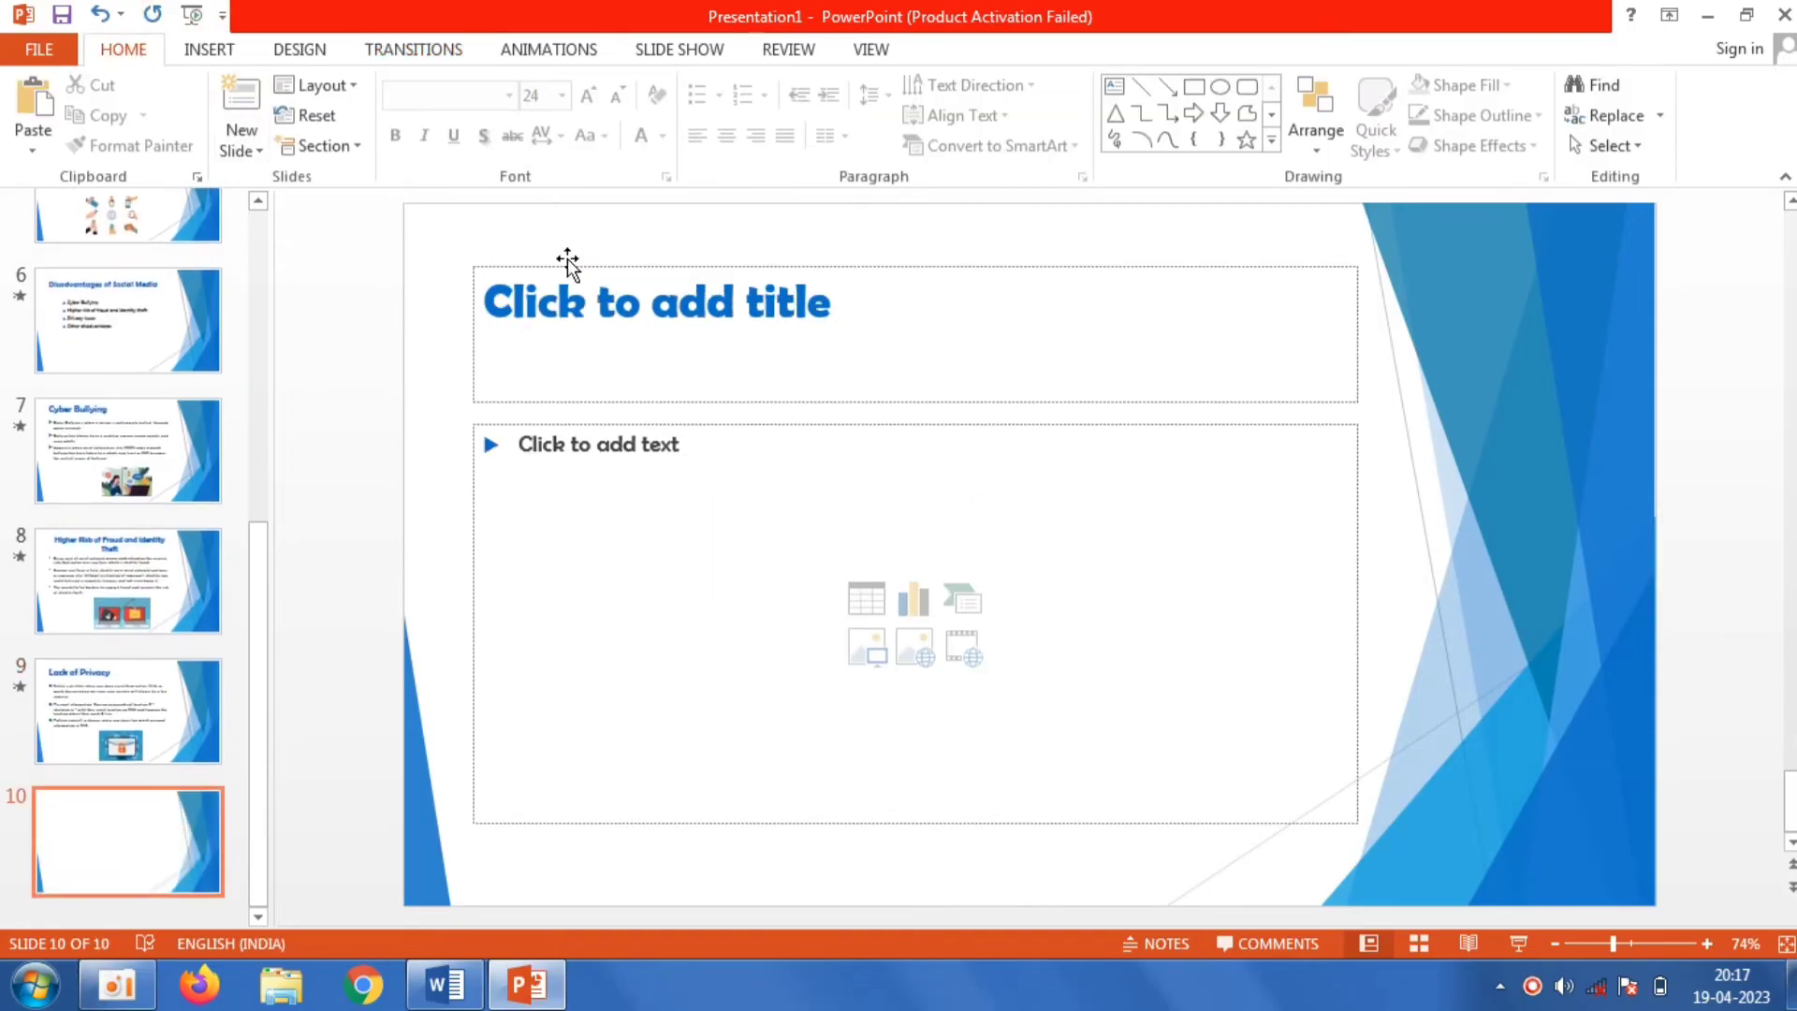
Step: Copy the Conclusion heading from Word into slide 10's title as plain text and make it 48 pt
{"action": "left_click", "coordinate": [542, 337]}
{"action": "left_click", "coordinate": [446, 985]}
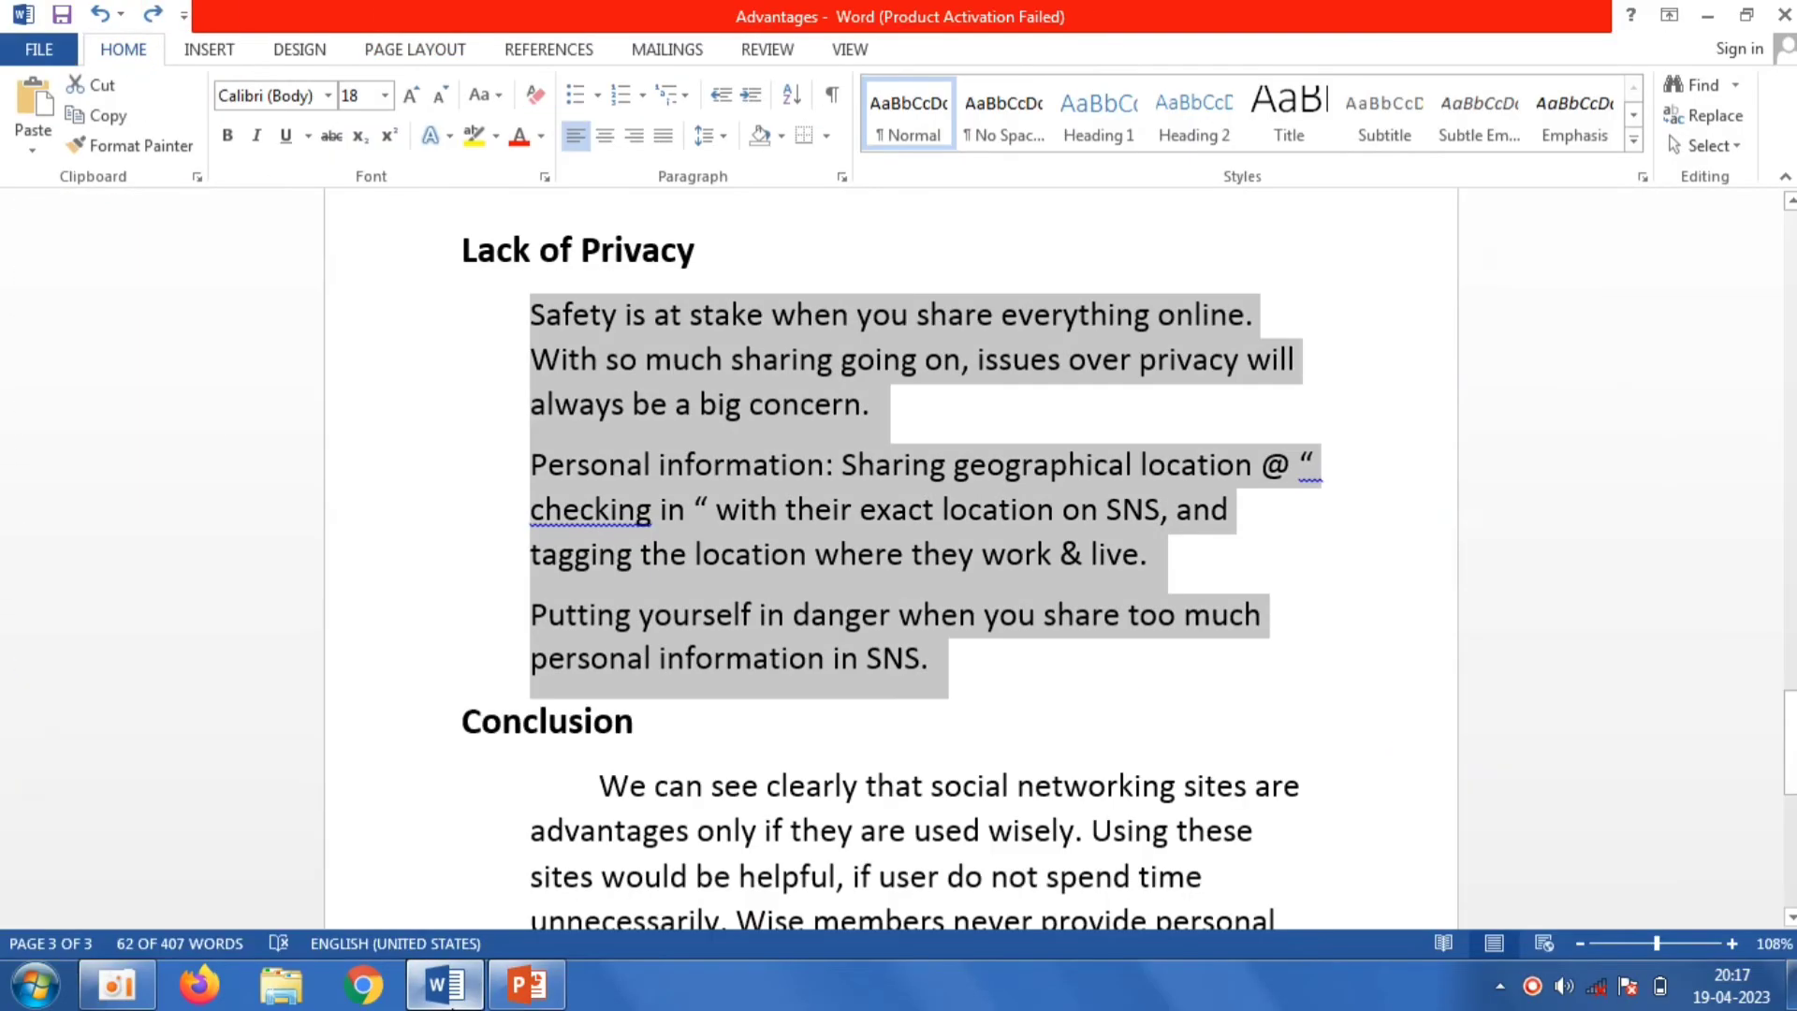
{"action": "left_click", "coordinate": [670, 719]}
{"action": "left_click_drag", "start_coordinate": [636, 721], "coordinate": [471, 721]}
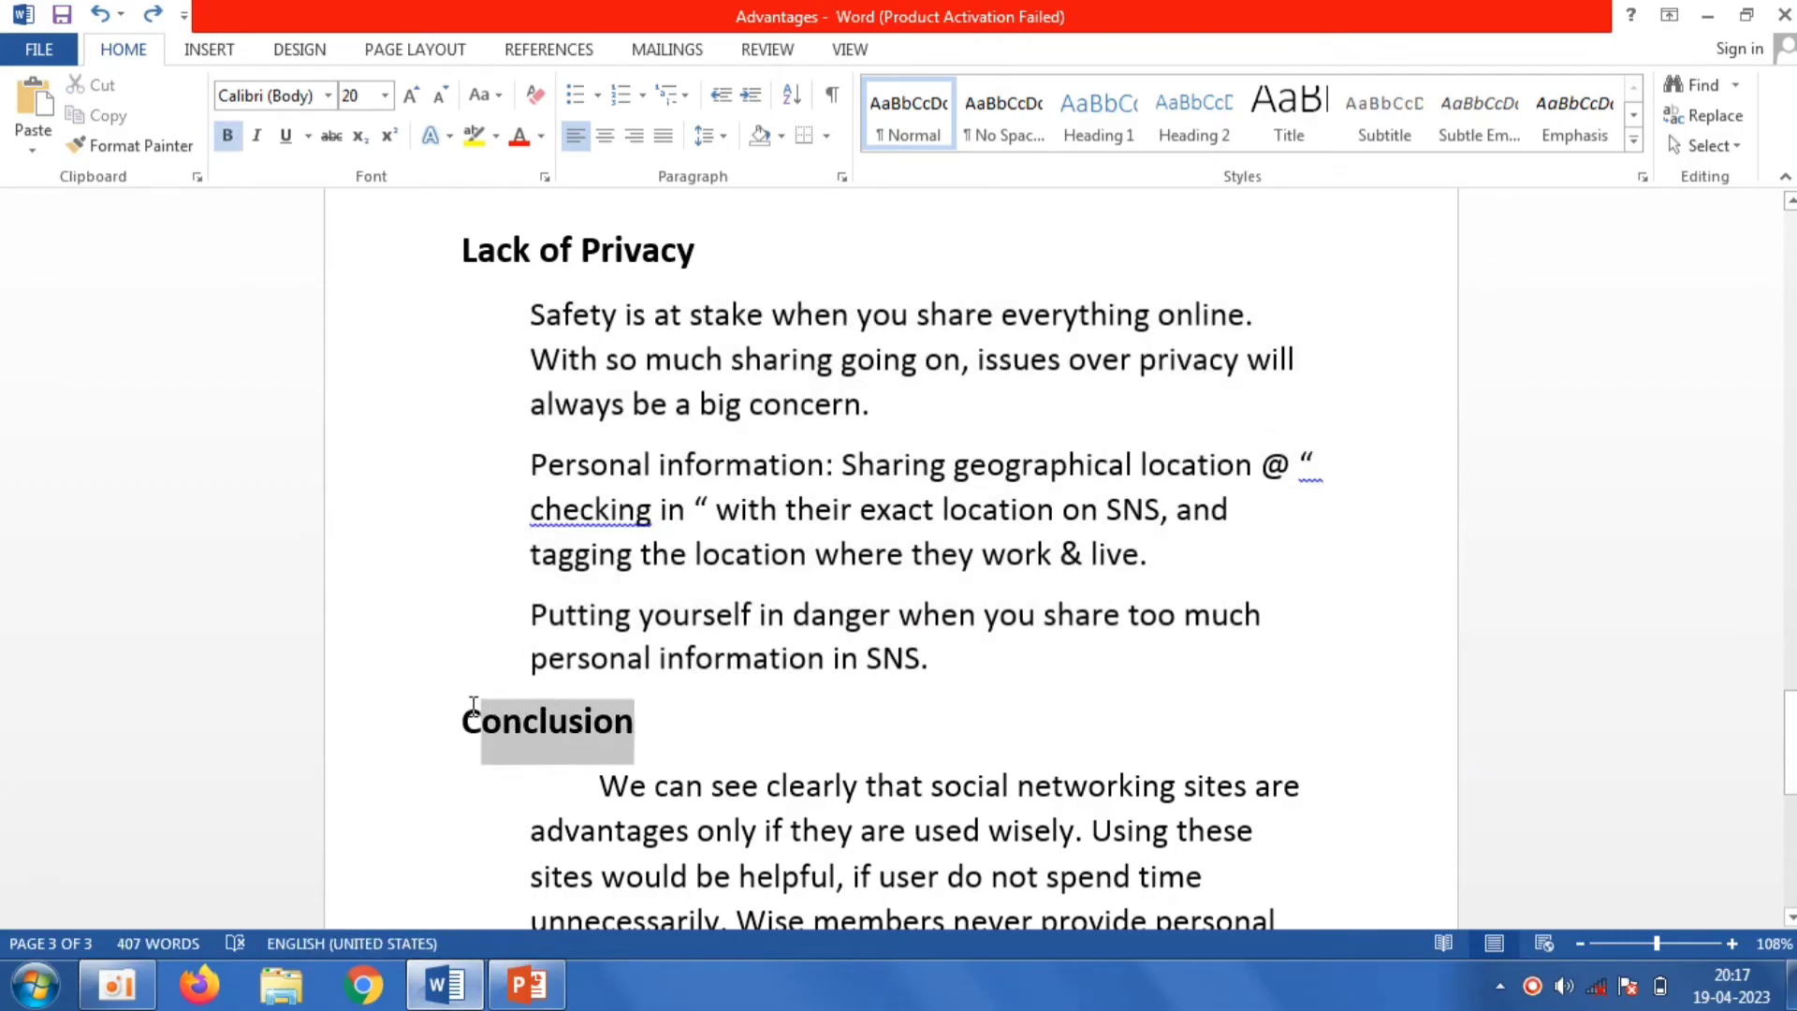
{"action": "right_click", "coordinate": [496, 739]}
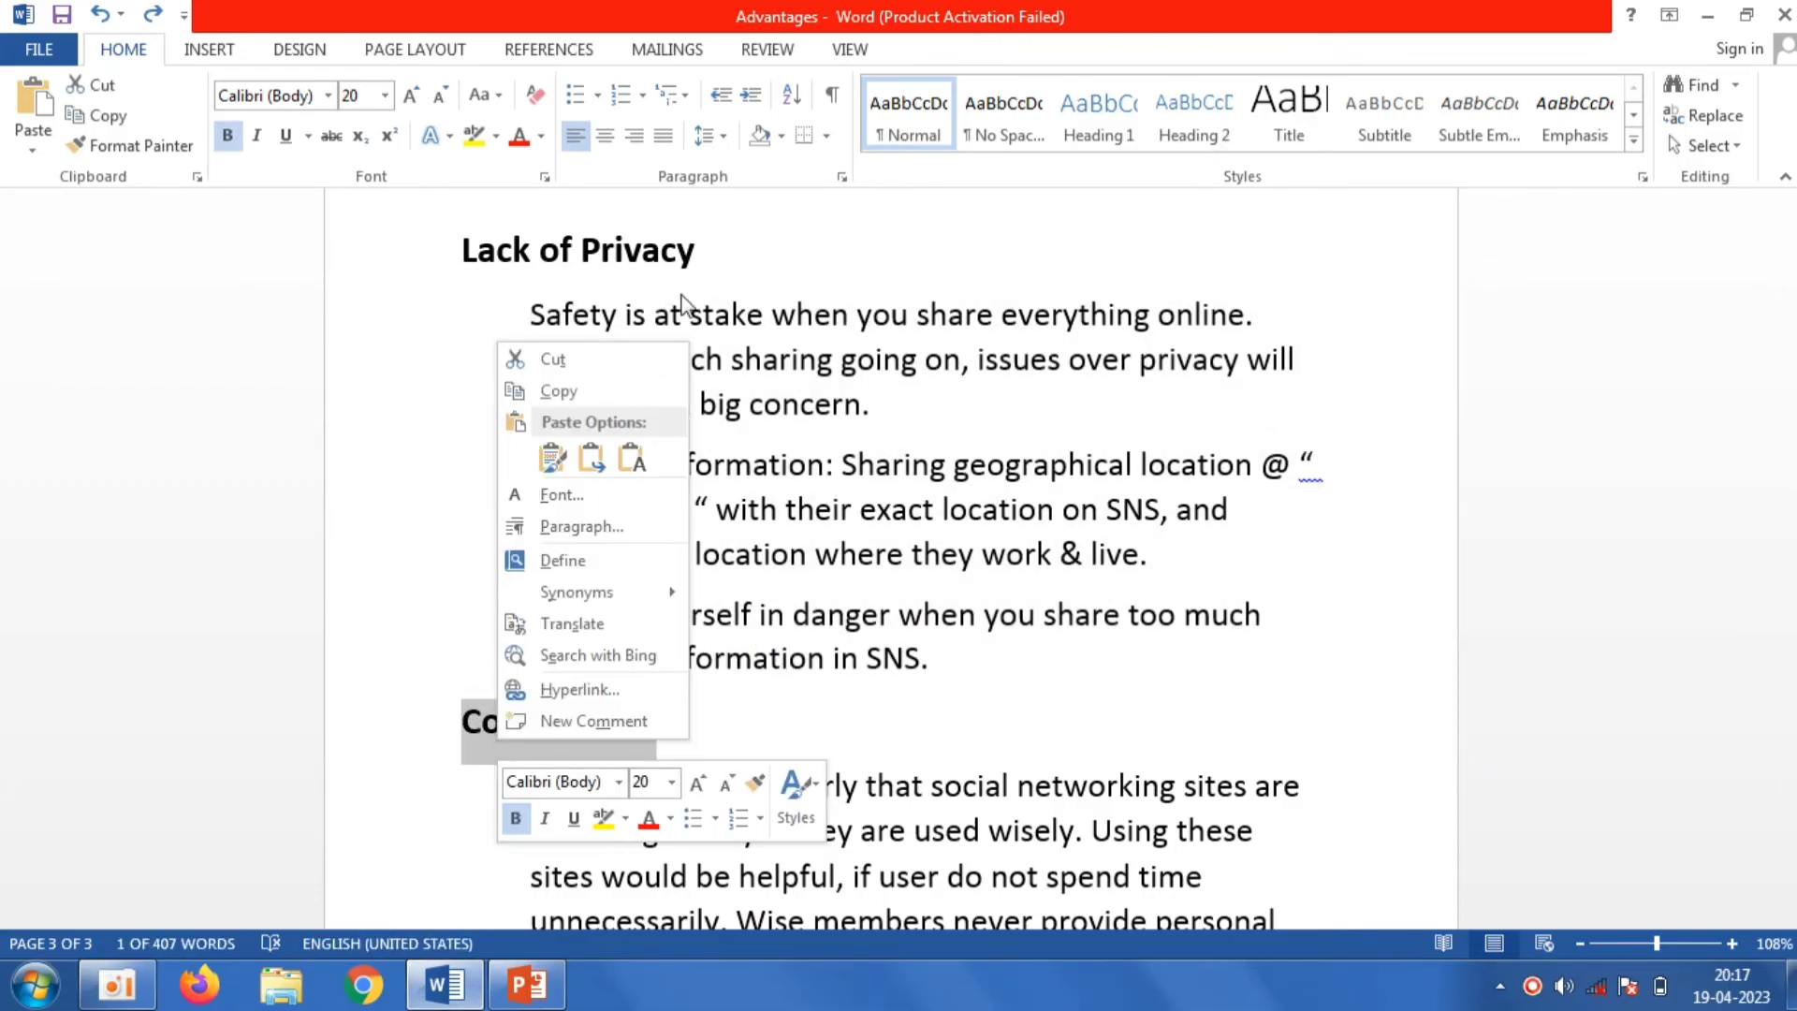
{"action": "left_click", "coordinate": [625, 391]}
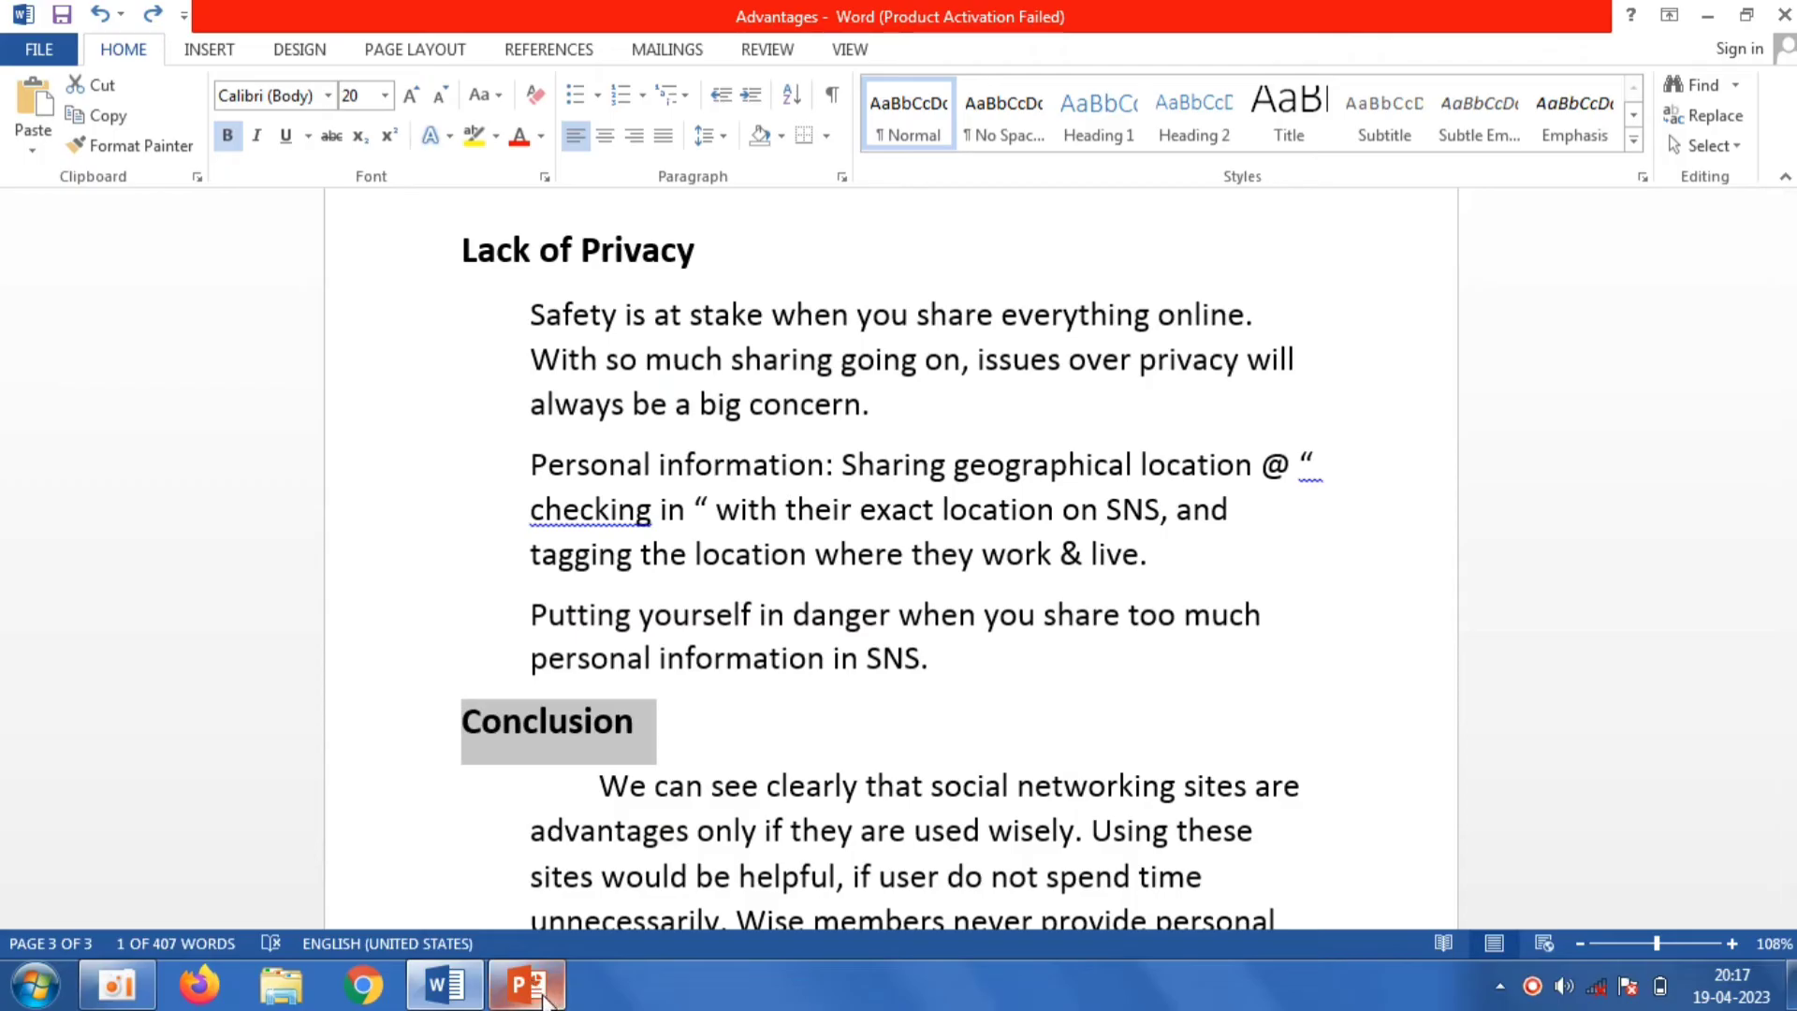
{"action": "left_click", "coordinate": [527, 985]}
{"action": "right_click", "coordinate": [603, 312]}
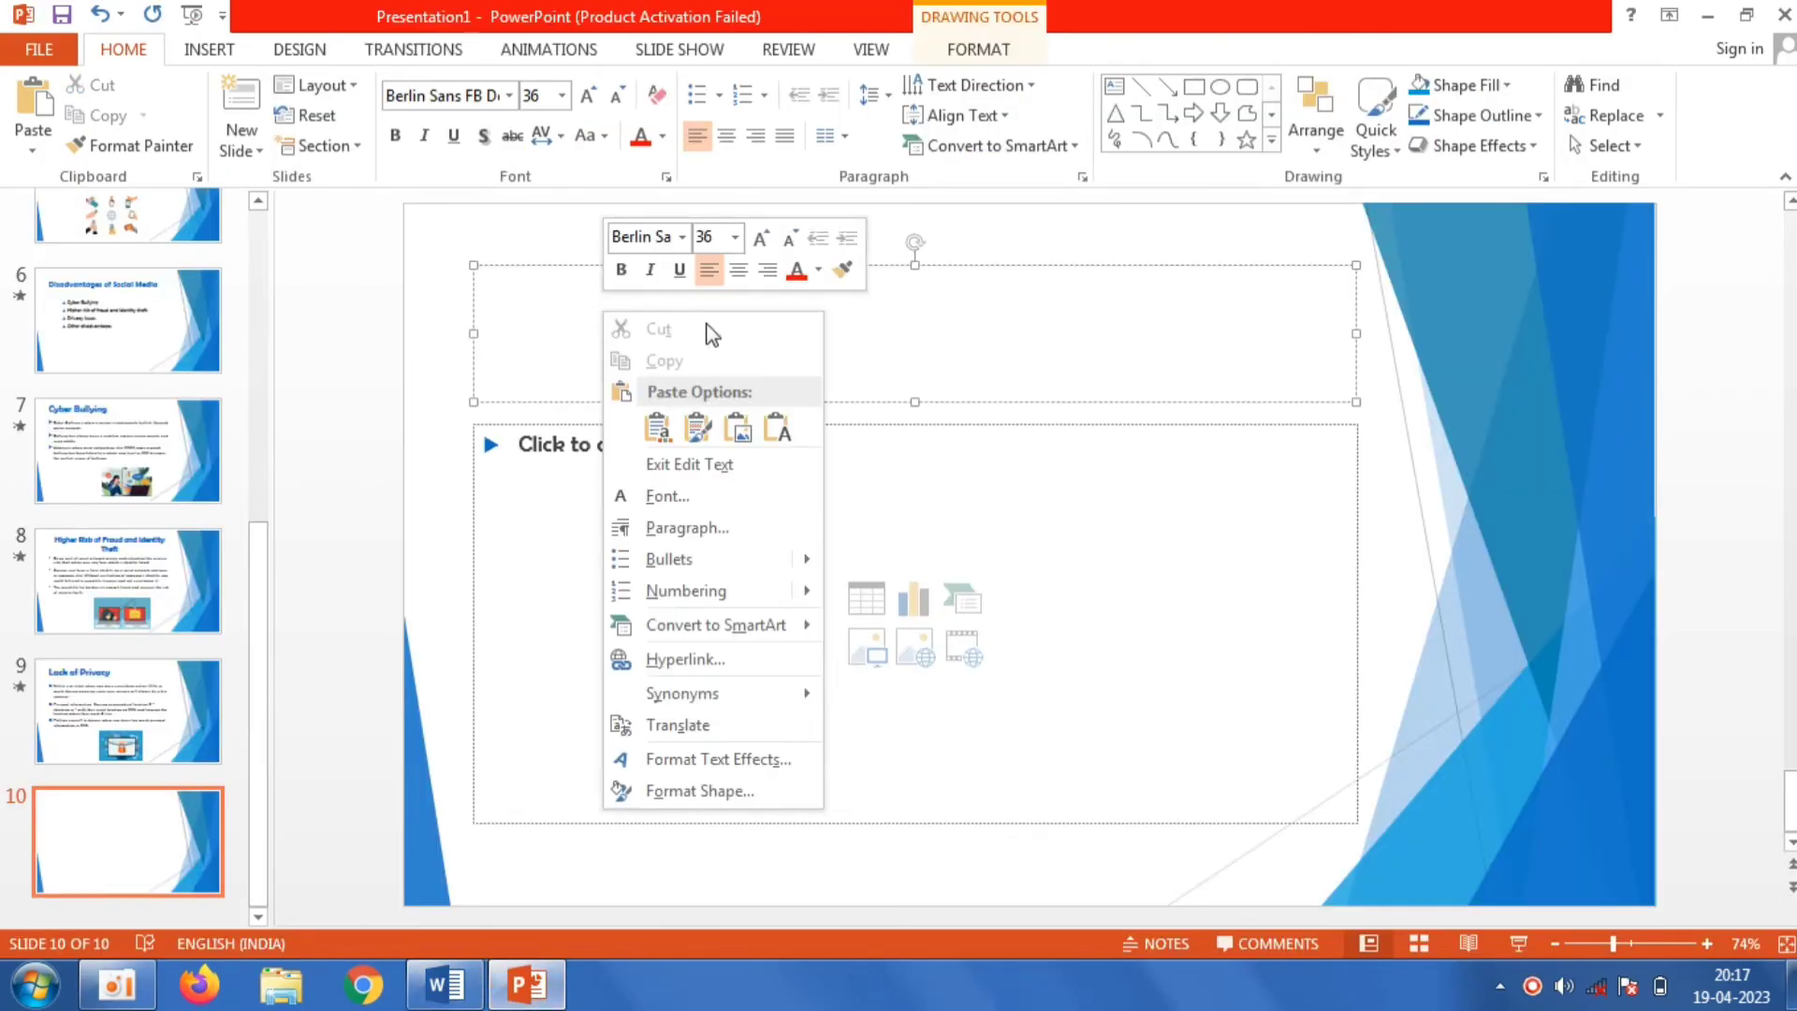
{"action": "left_click", "coordinate": [780, 431]}
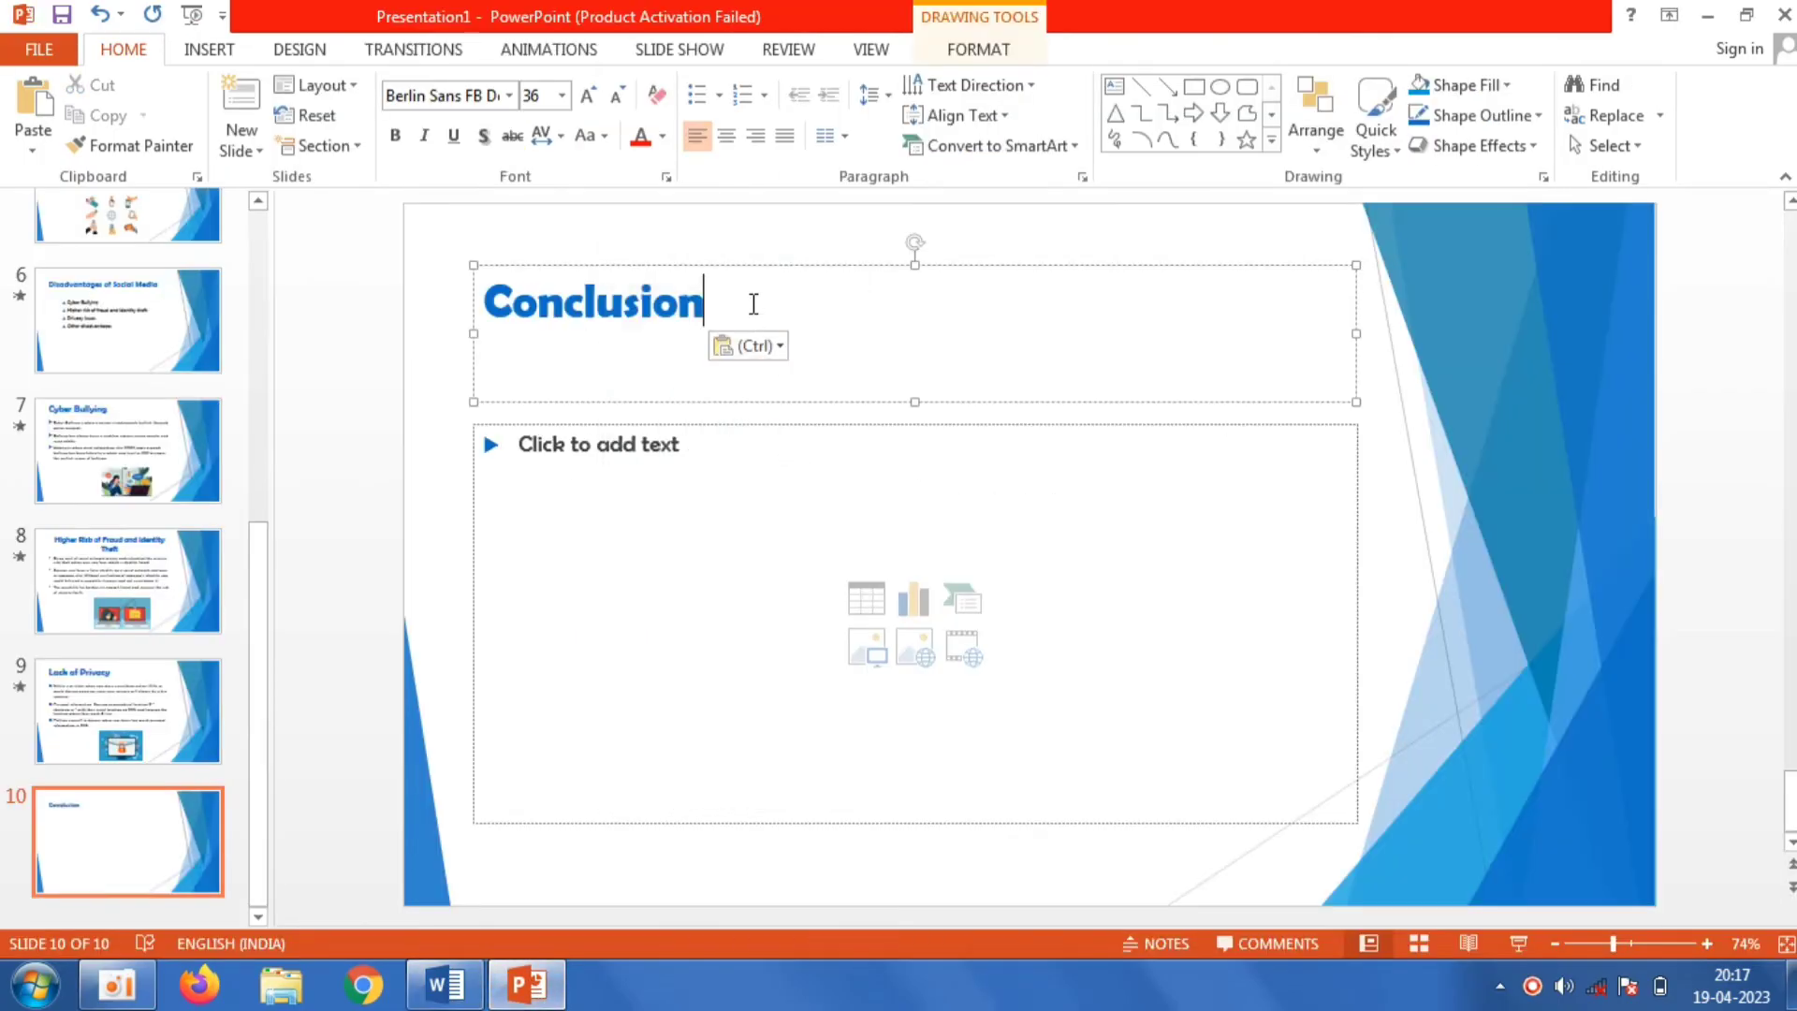
{"action": "left_click_drag", "start_coordinate": [754, 303], "coordinate": [434, 309]}
{"action": "left_click", "coordinate": [561, 96]}
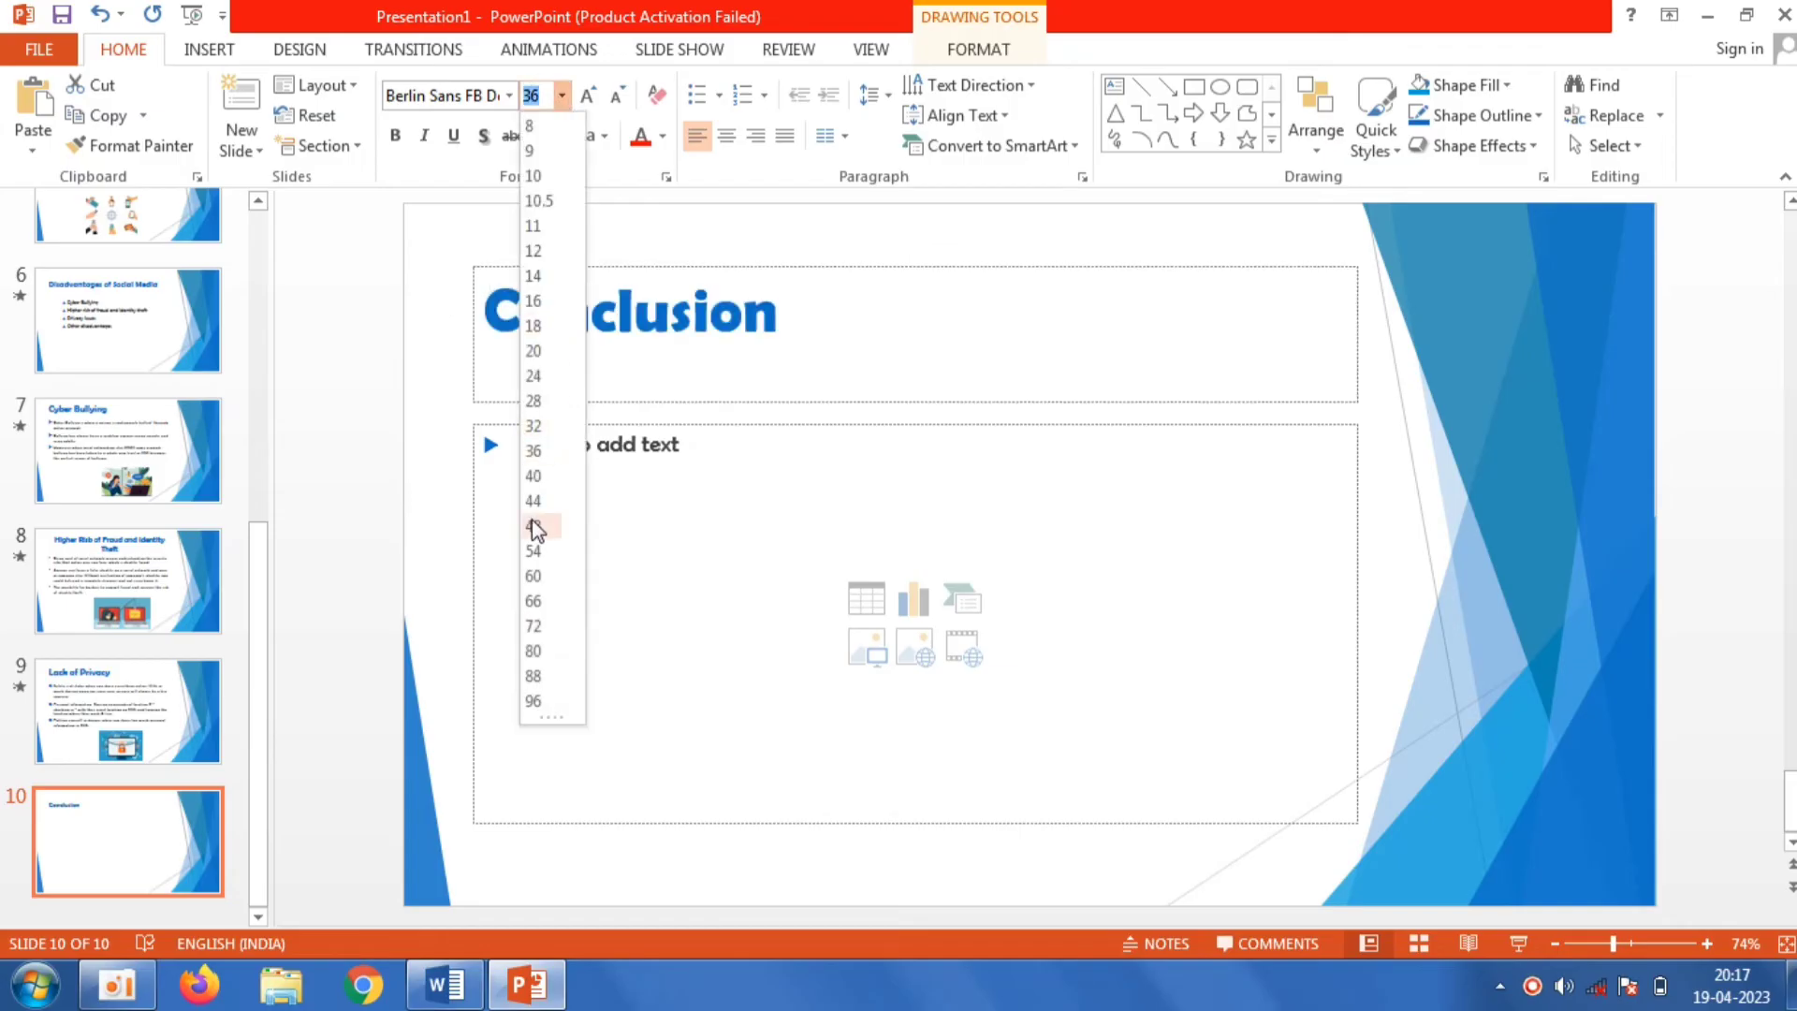
{"action": "left_click", "coordinate": [533, 526]}
Step: Copy the conclusion paragraph from Word and paste it into slide 10's body placeholder
{"action": "left_click", "coordinate": [533, 521]}
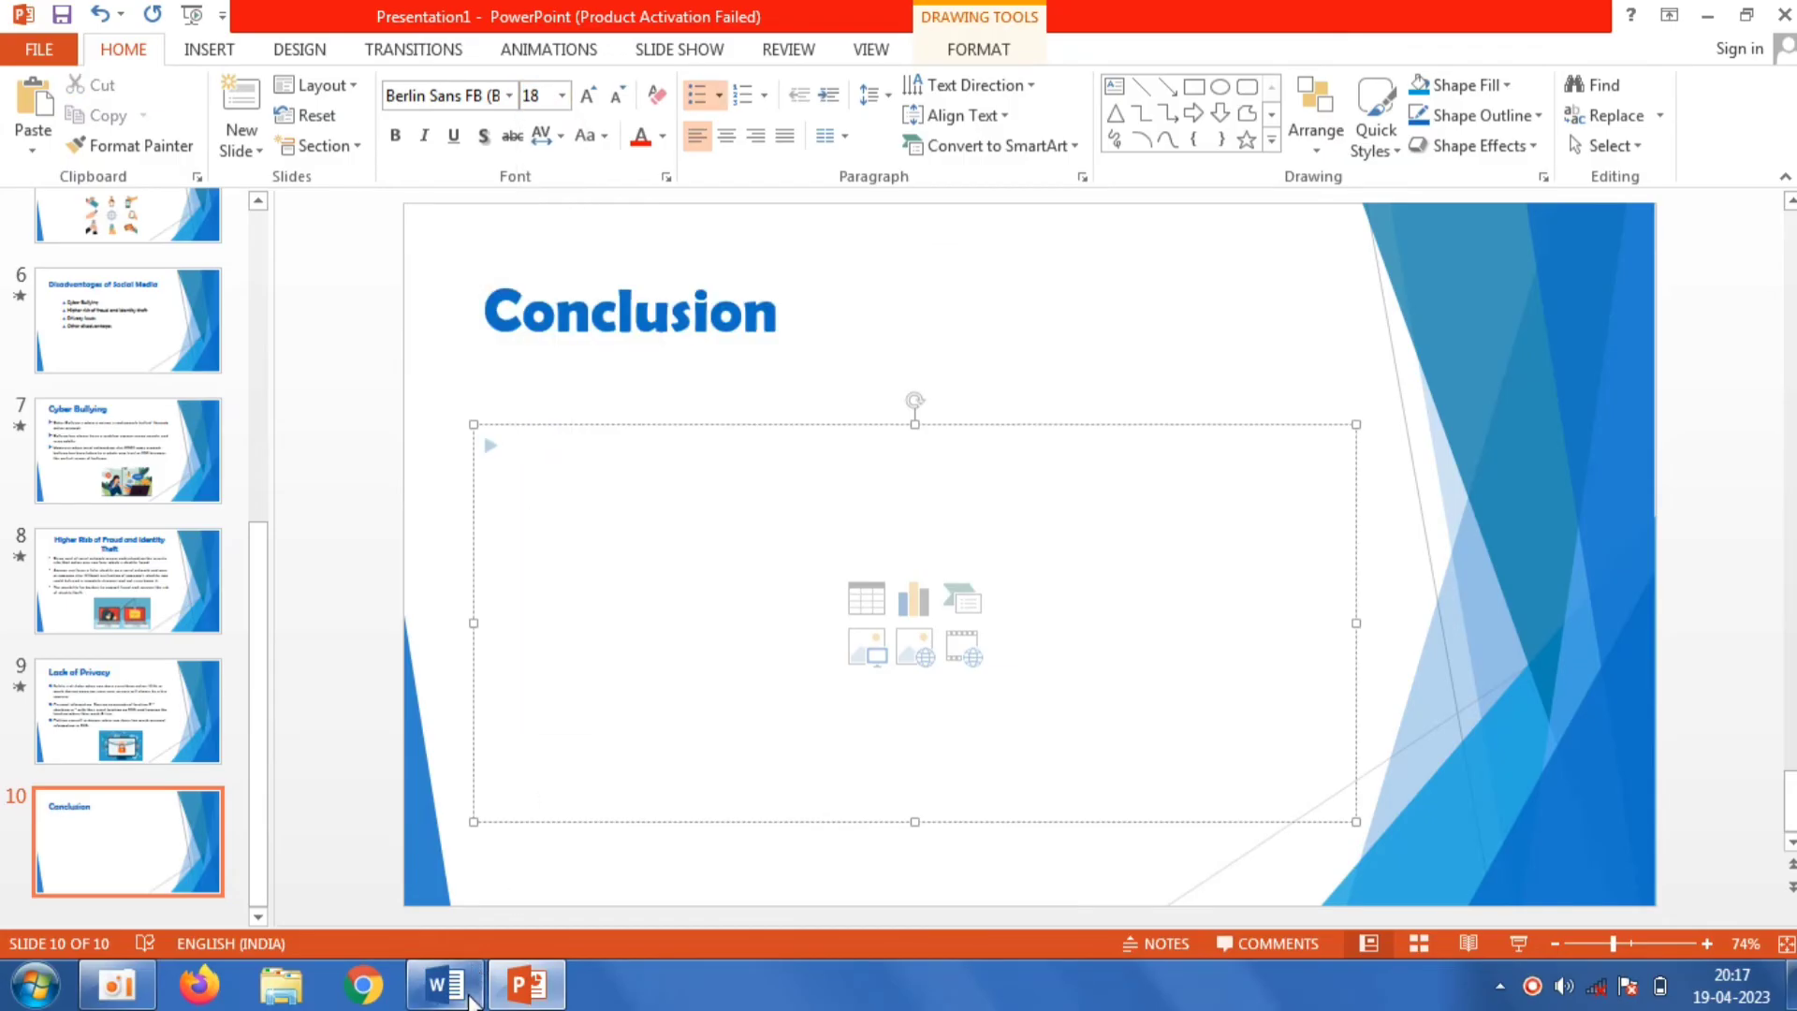
{"action": "left_click", "coordinate": [445, 984]}
{"action": "left_click_drag", "start_coordinate": [1788, 722], "coordinate": [1788, 798]}
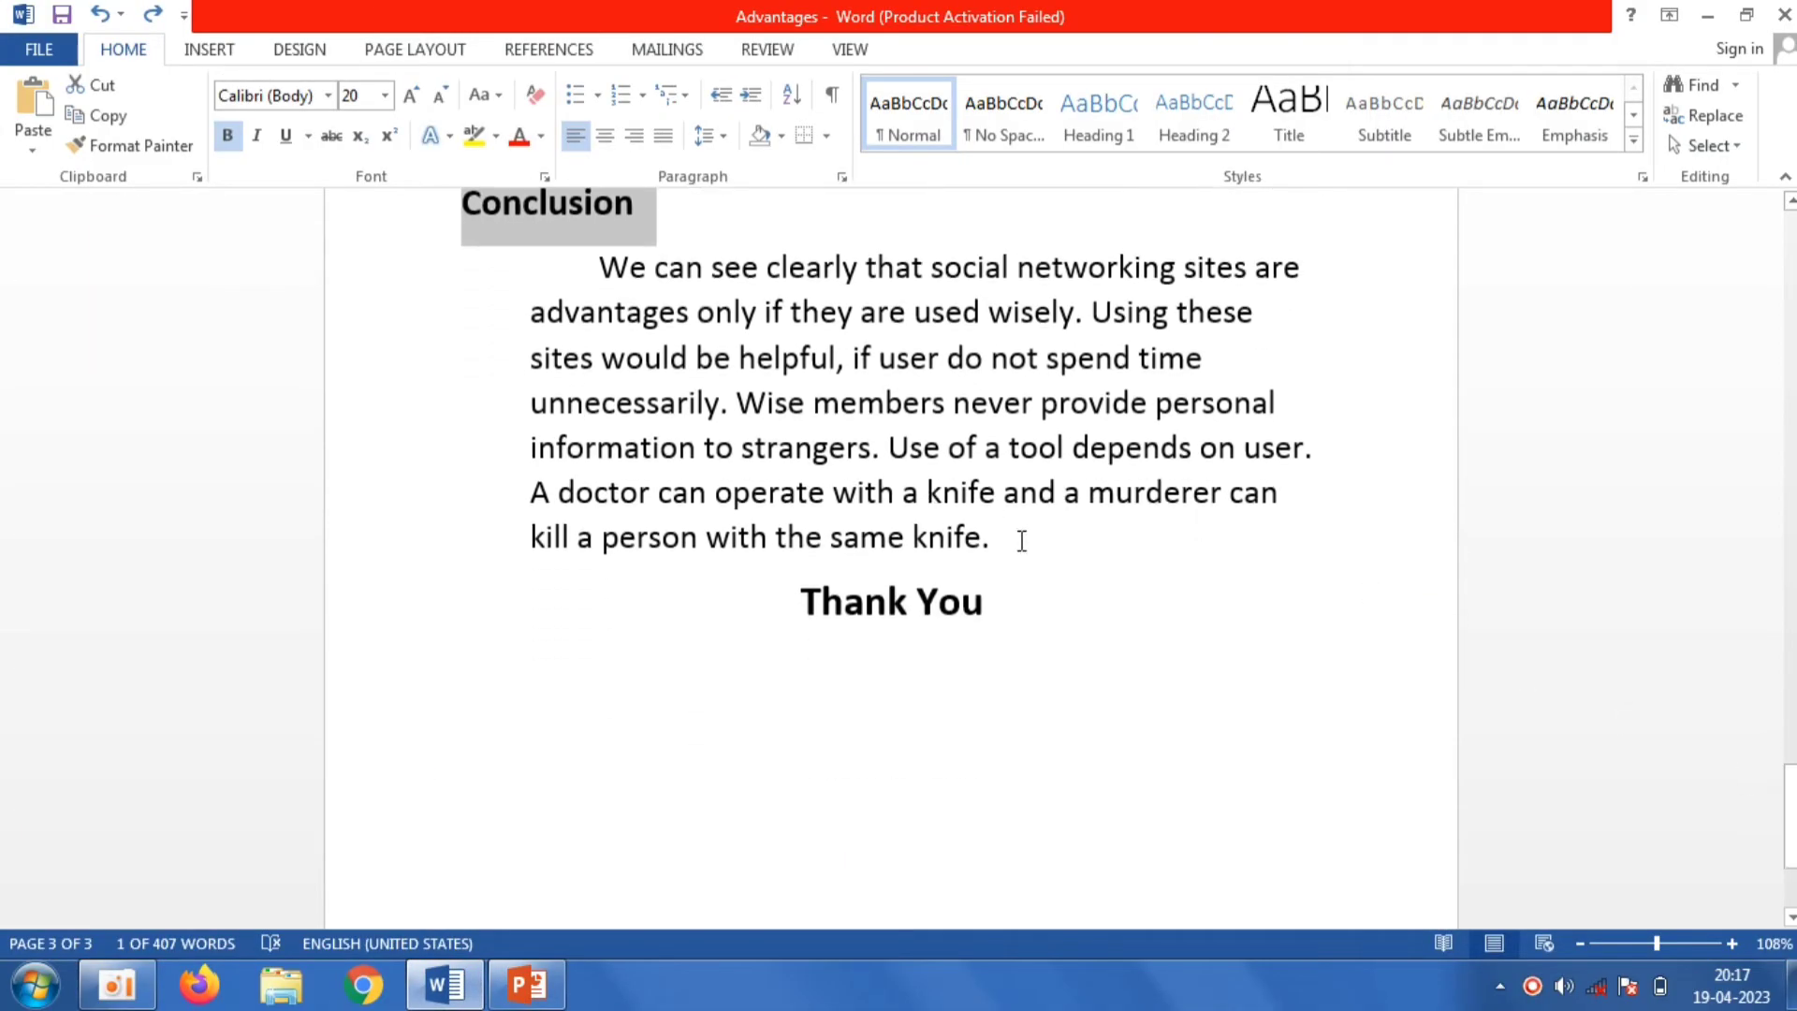
{"action": "left_click_drag", "start_coordinate": [1021, 541], "coordinate": [623, 285]}
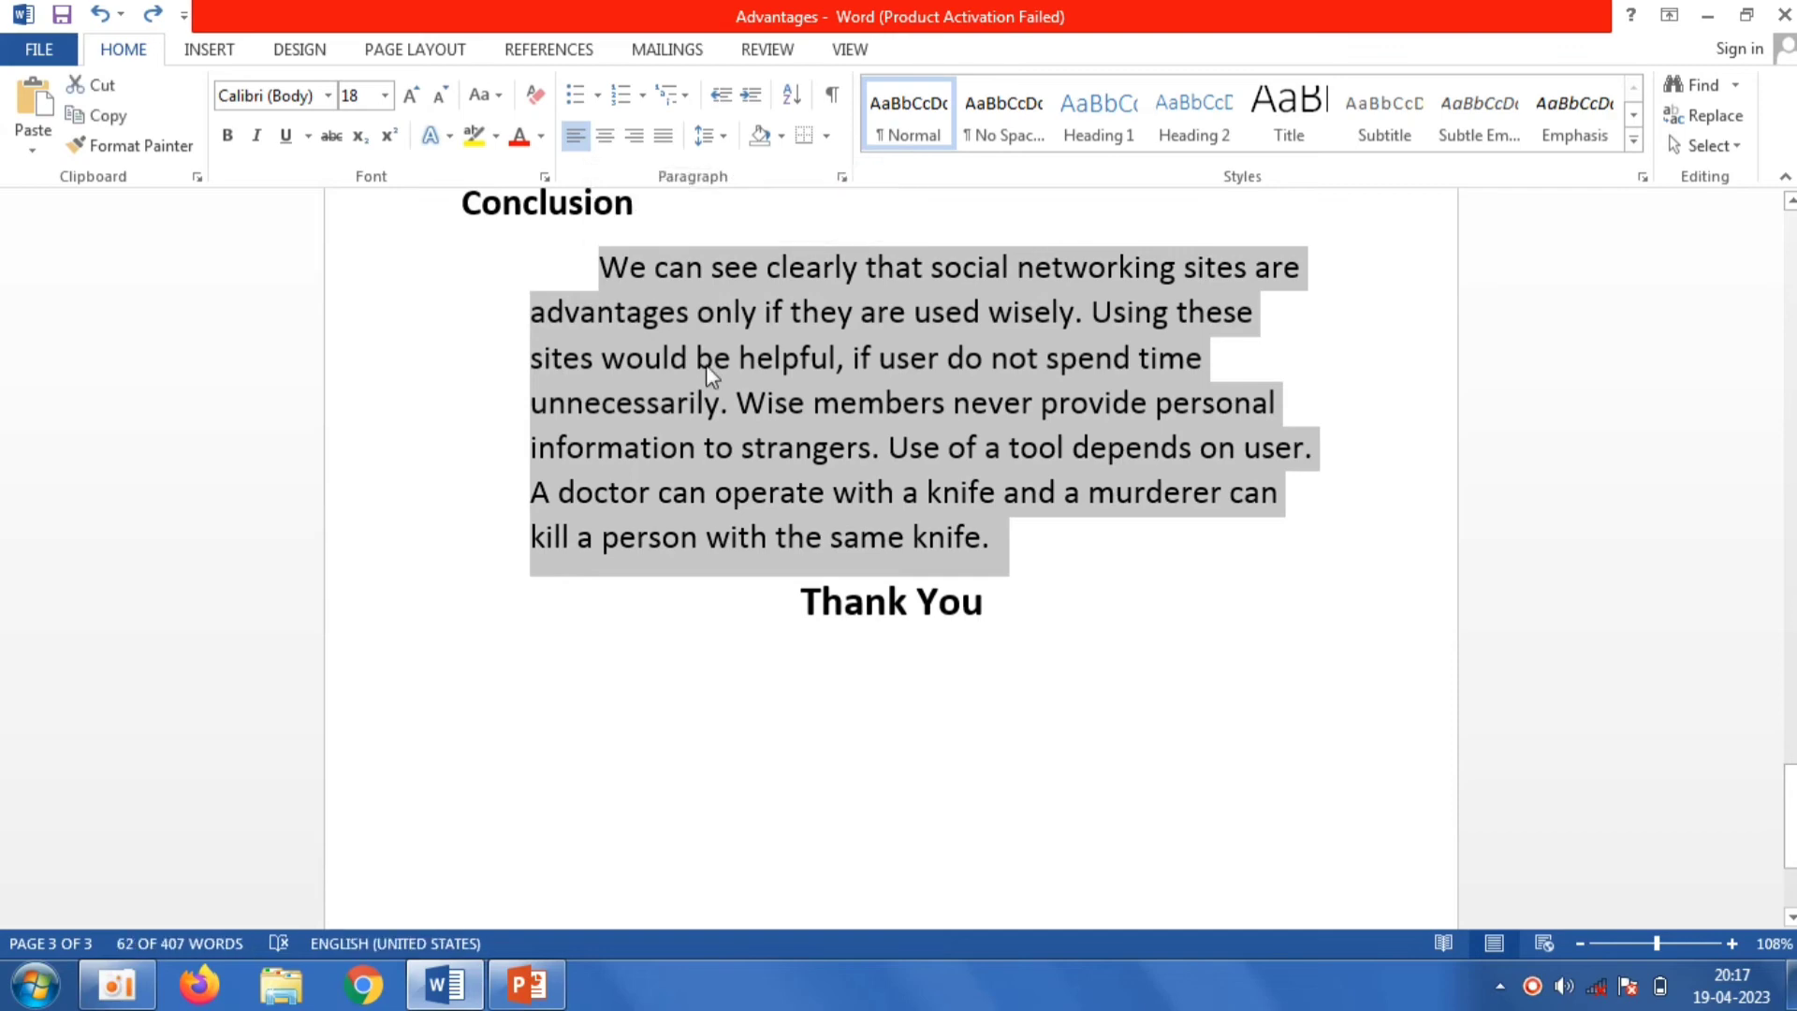
{"action": "right_click", "coordinate": [706, 364]}
{"action": "left_click", "coordinate": [747, 414]}
{"action": "left_click", "coordinate": [527, 983]}
{"action": "right_click", "coordinate": [594, 483]}
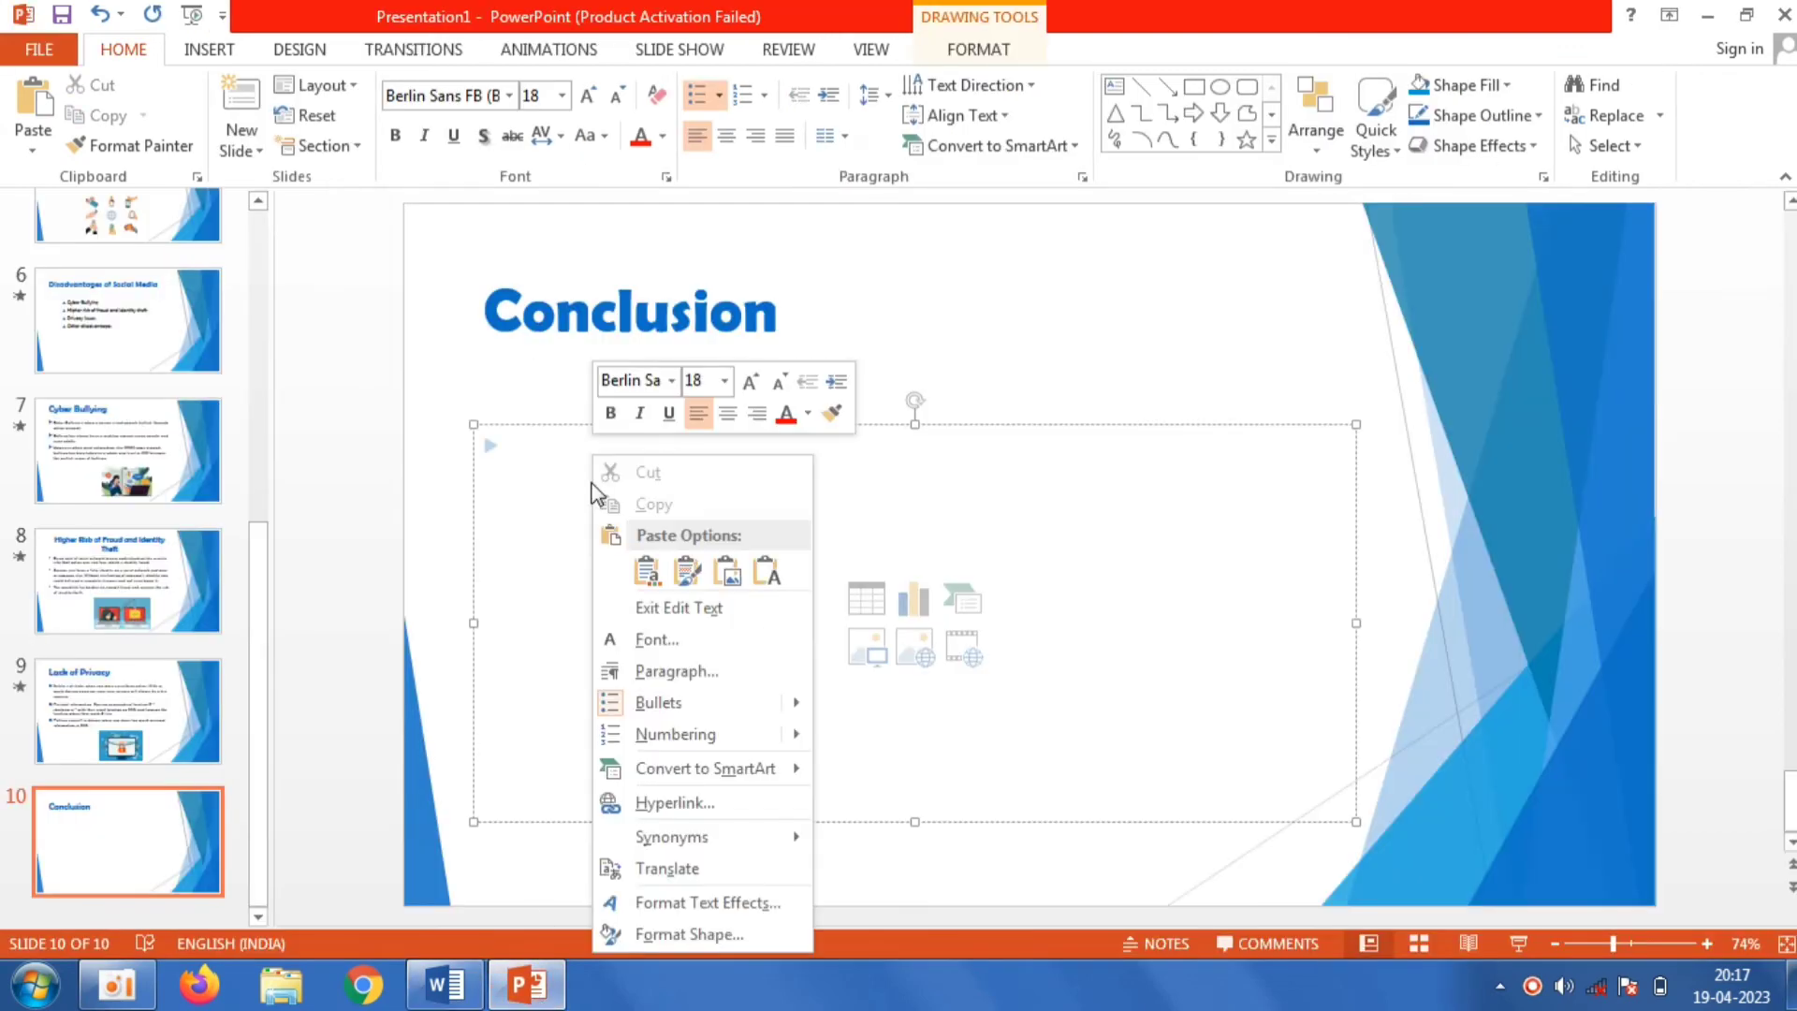
{"action": "left_click", "coordinate": [766, 572]}
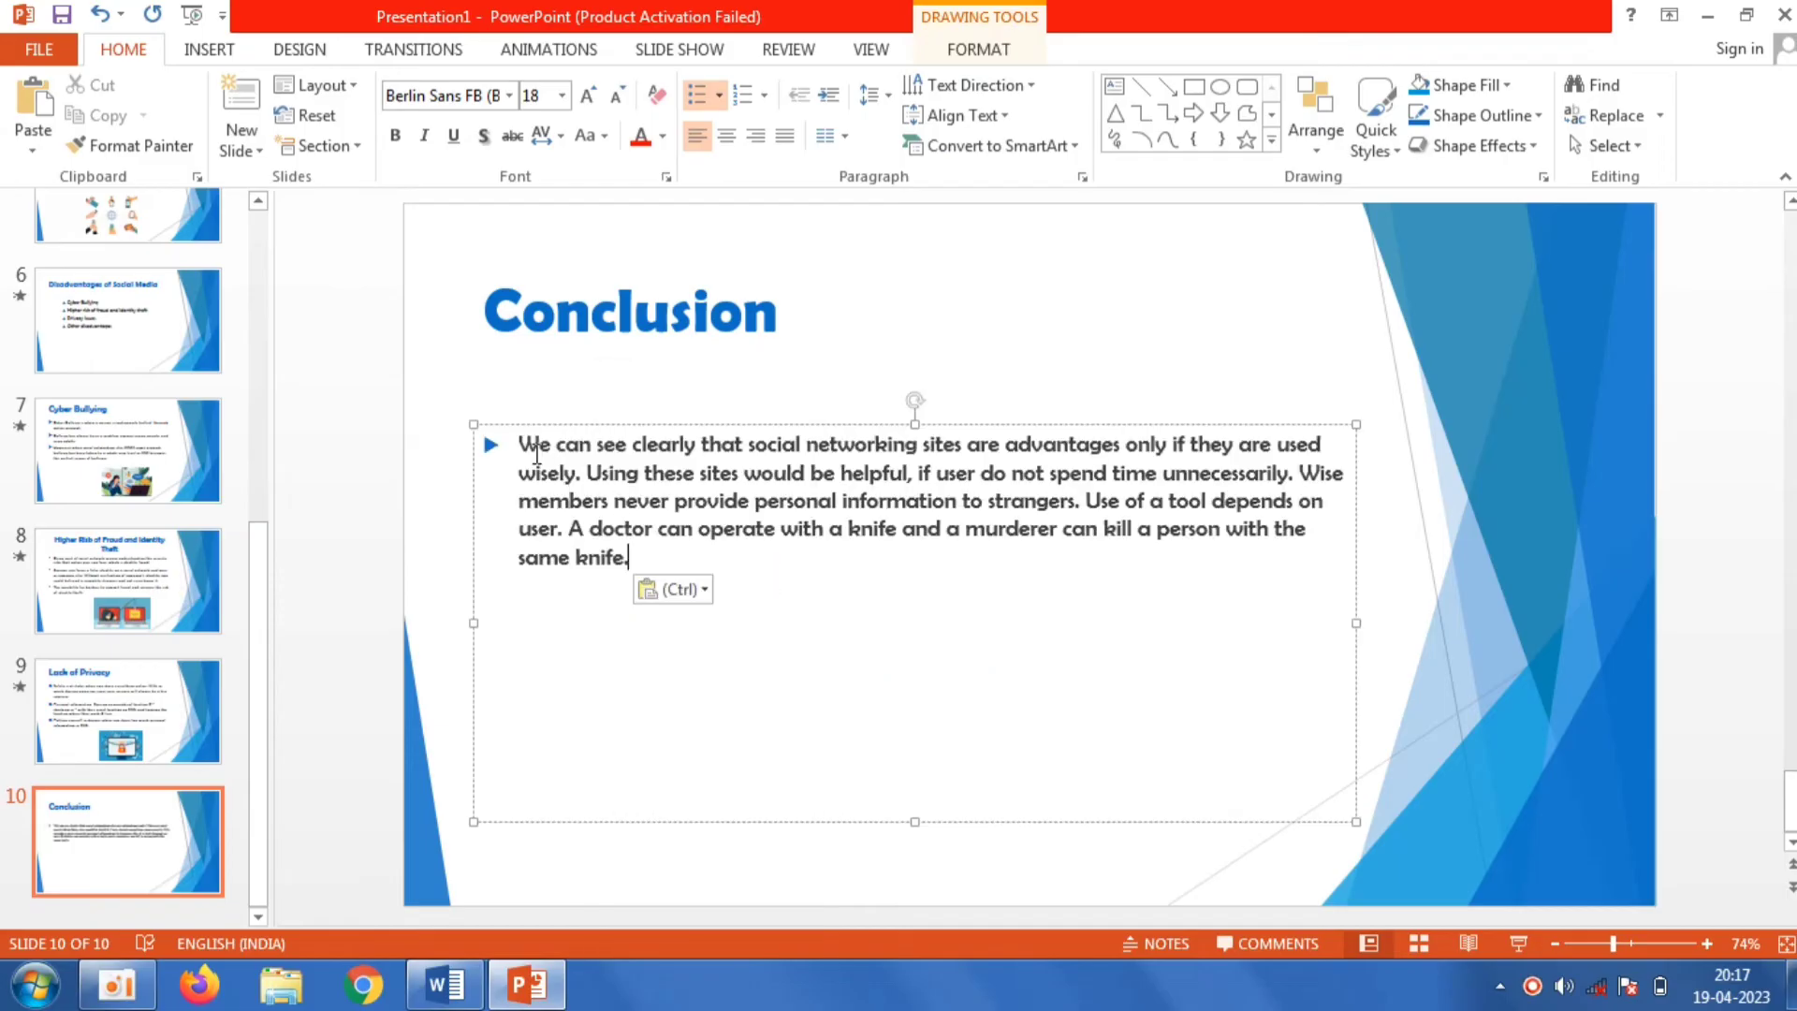
Step: Remove the paragraph's bullet, indent its first line, set it to 24 pt, and centre the title
{"action": "key", "text": "BackSpace"}
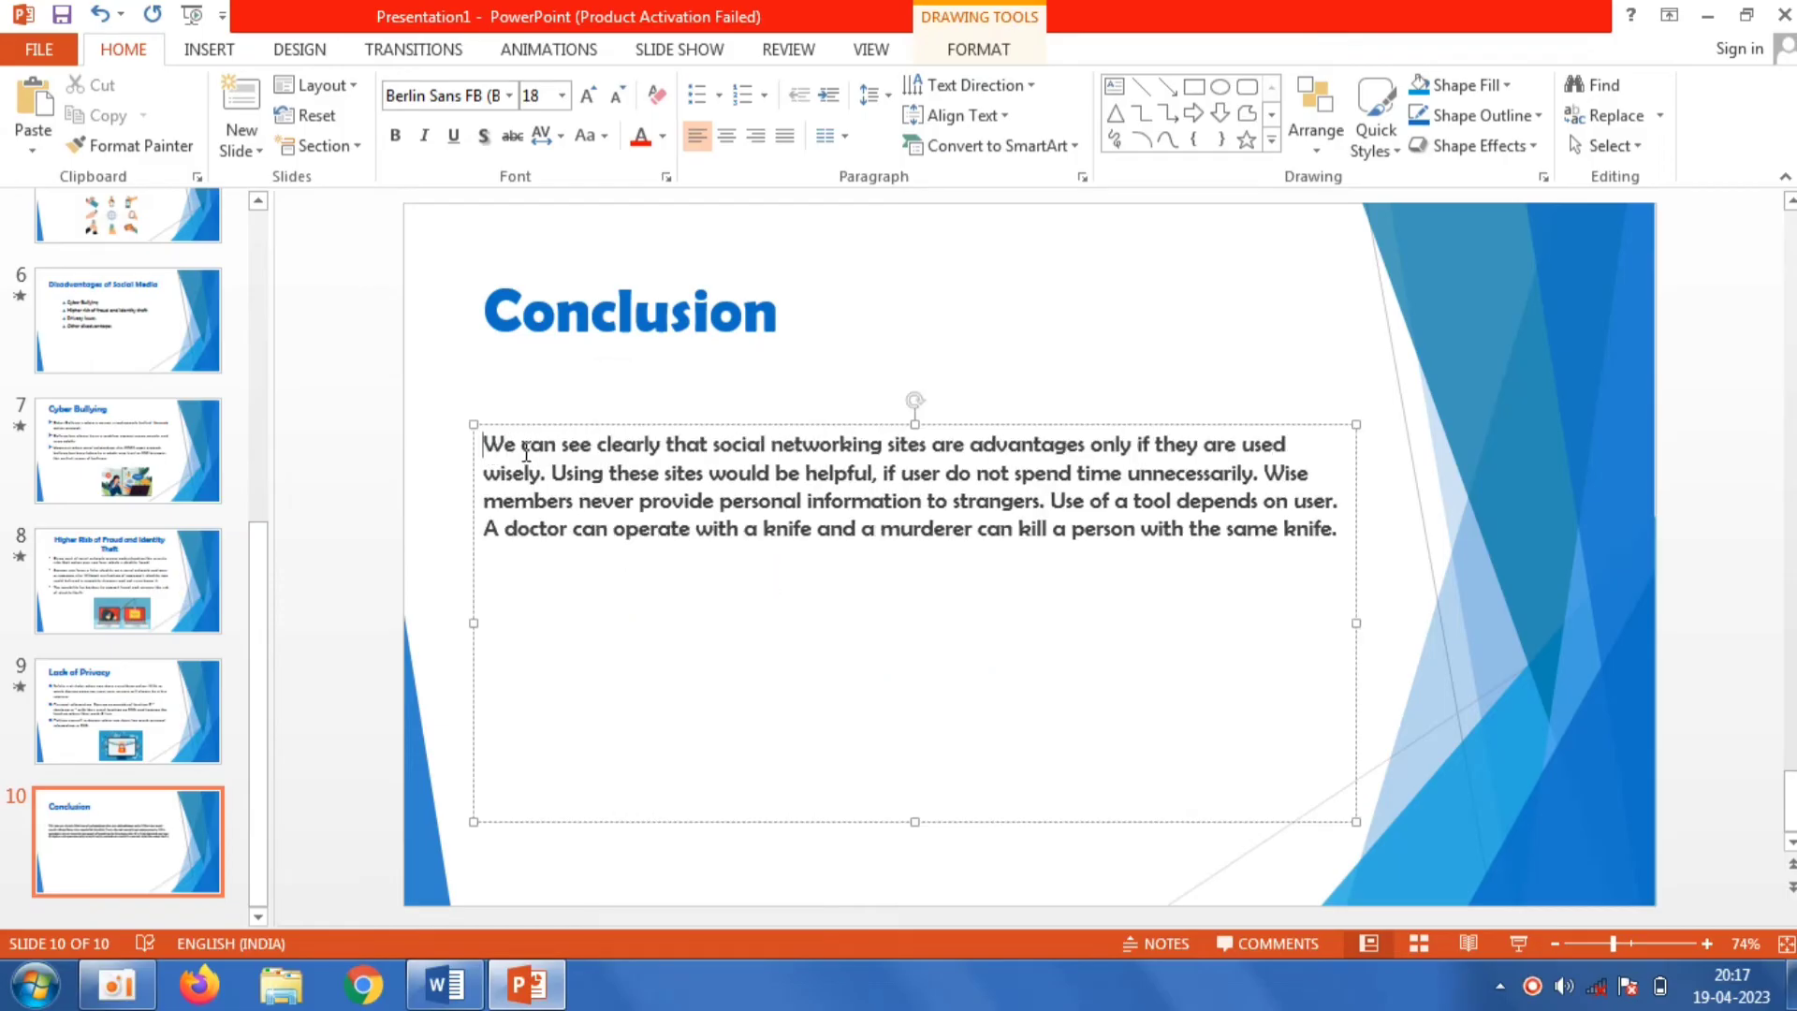
{"action": "key", "text": "Tab"}
{"action": "key", "text": "Tab"}
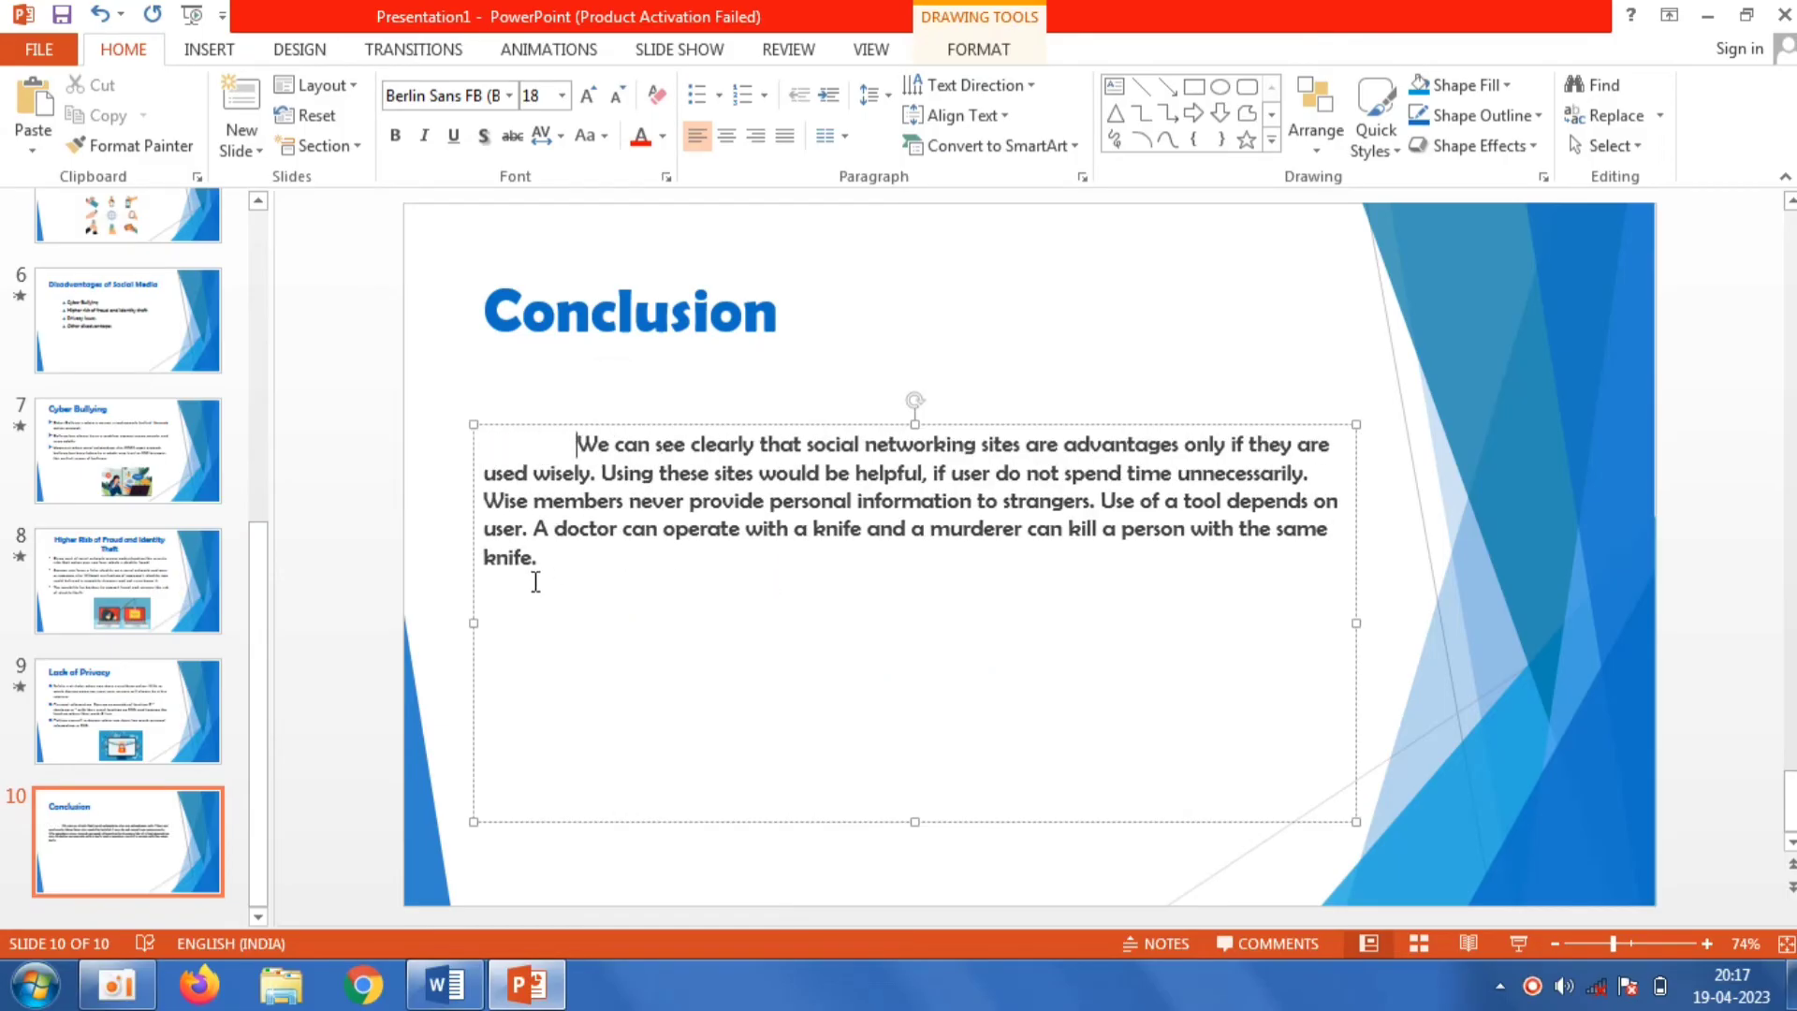
{"action": "left_click_drag", "start_coordinate": [552, 569], "coordinate": [542, 441]}
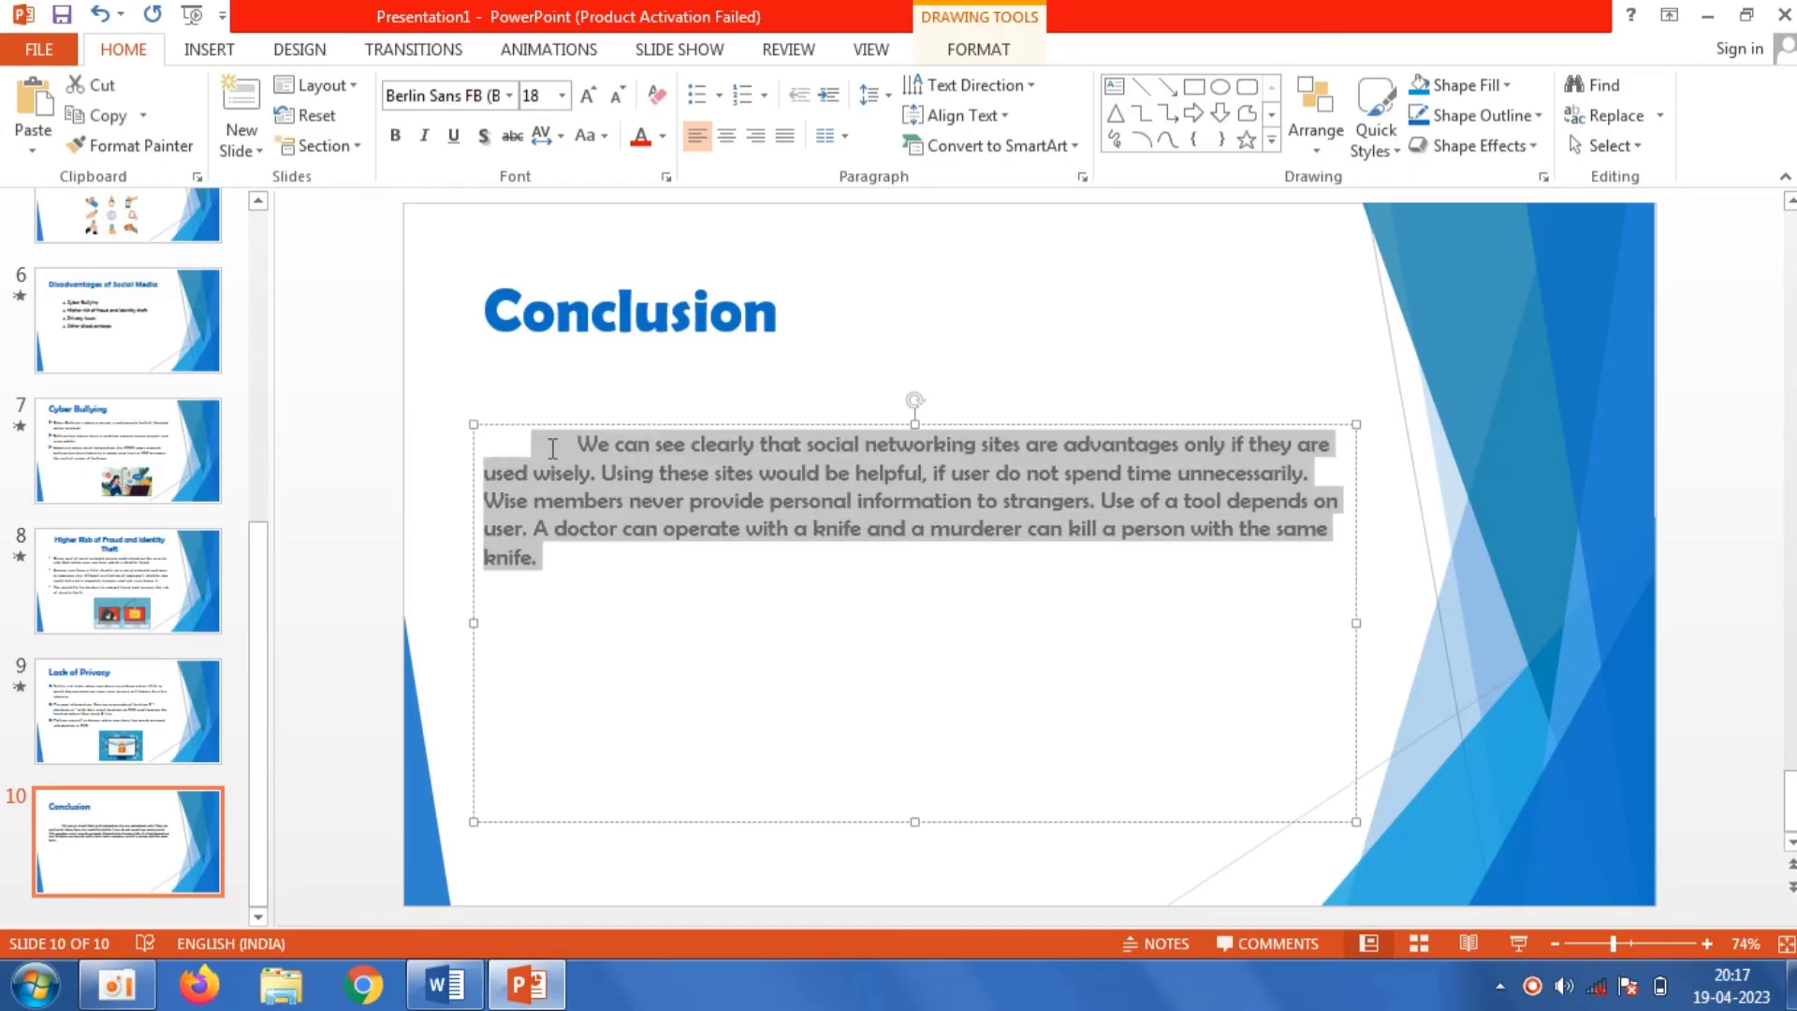
{"action": "left_click", "coordinate": [563, 98]}
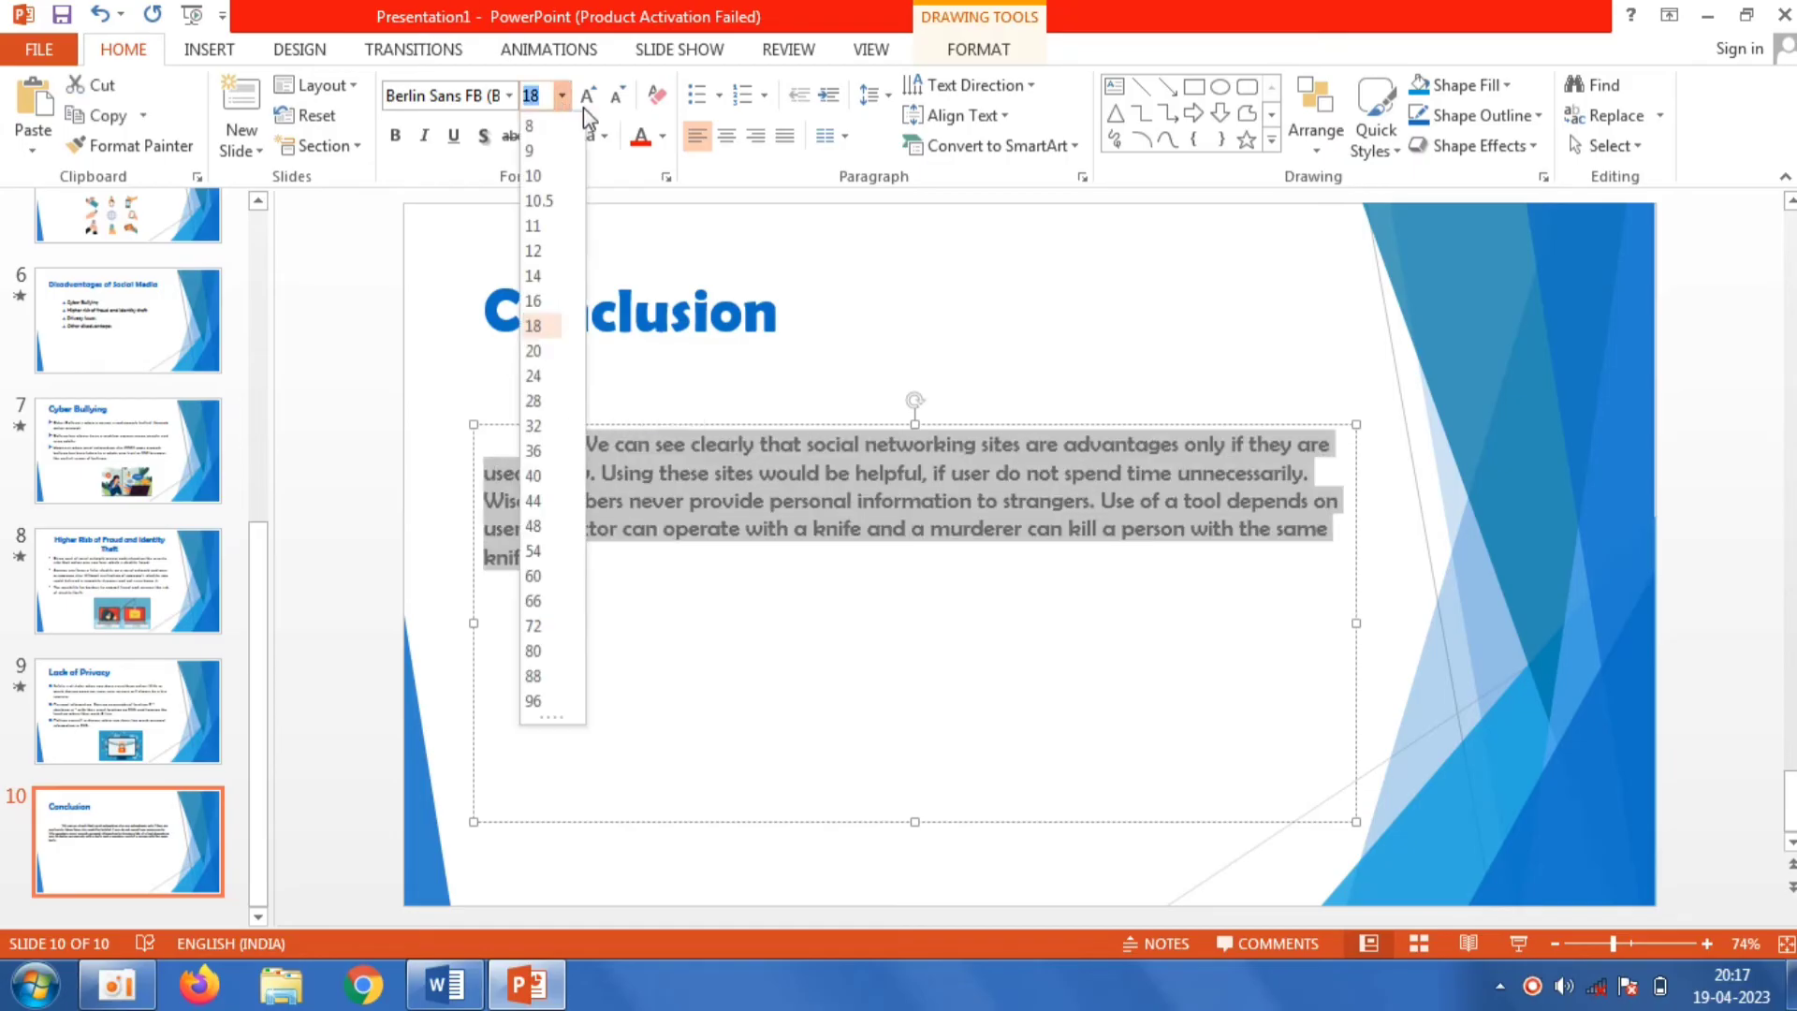
{"action": "left_click", "coordinate": [560, 379]}
{"action": "triple_click", "coordinate": [605, 429]}
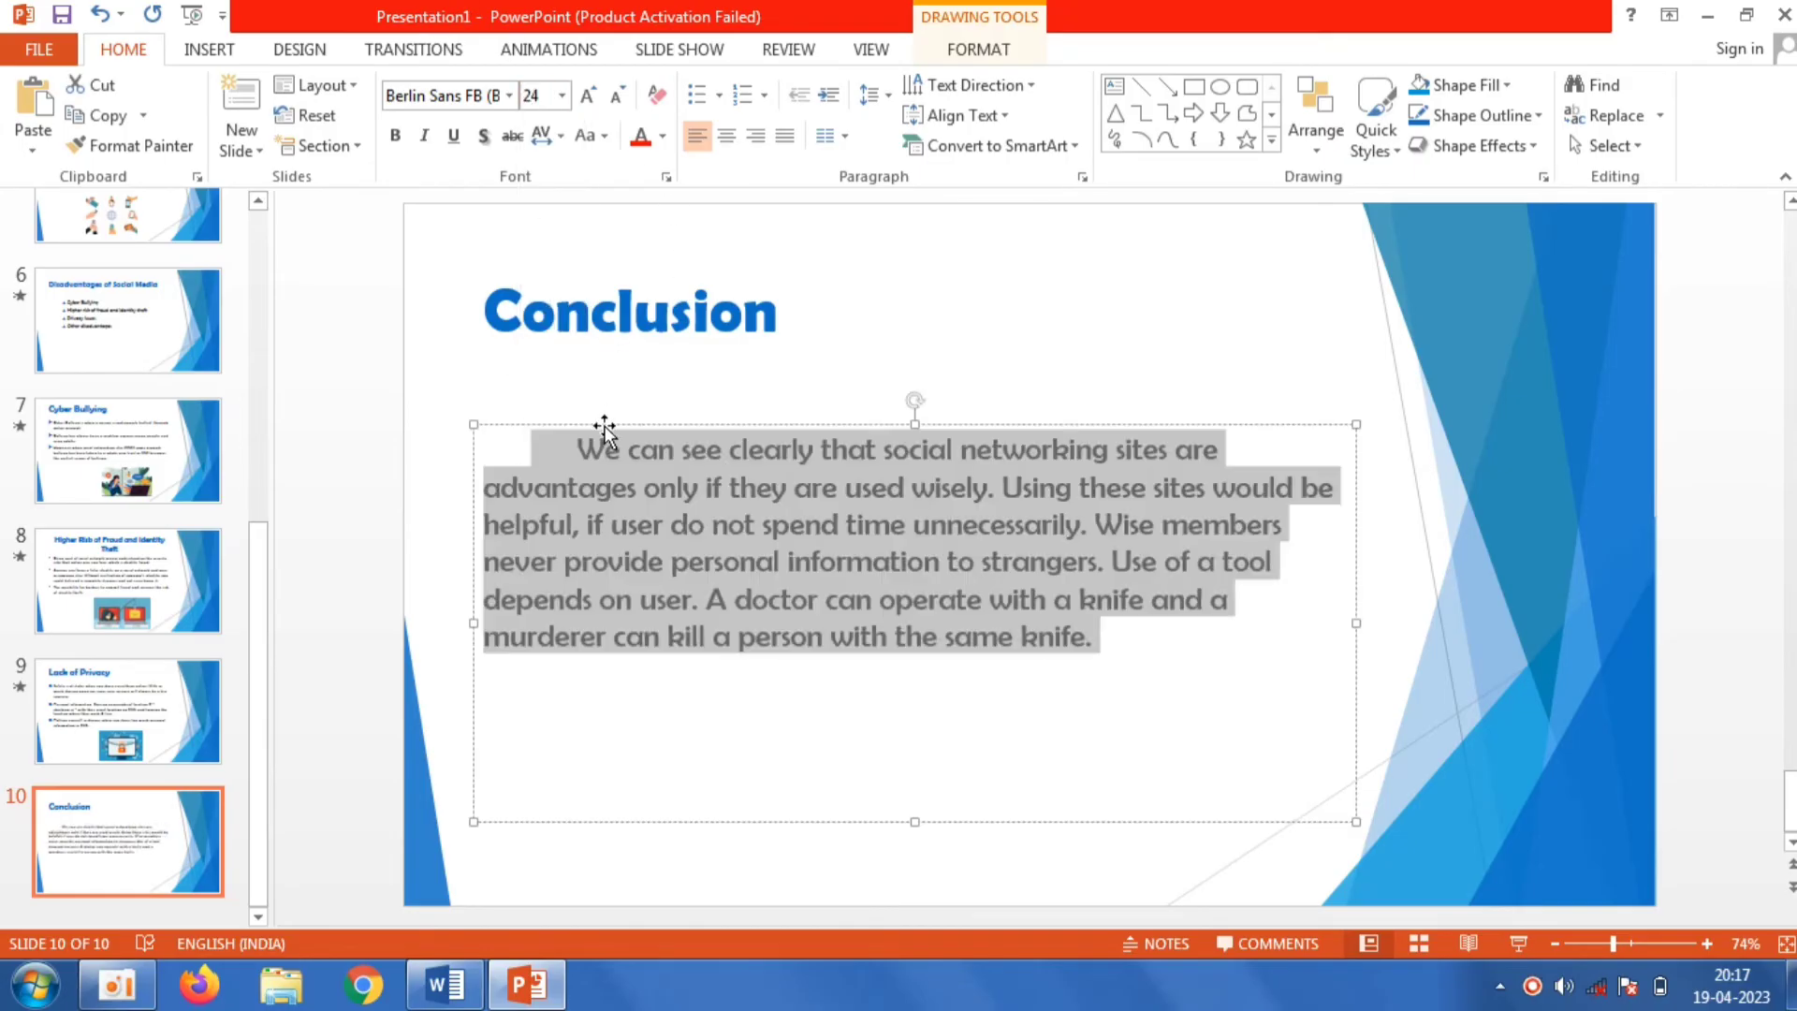
{"action": "left_click", "coordinate": [599, 319]}
{"action": "left_click", "coordinate": [721, 144]}
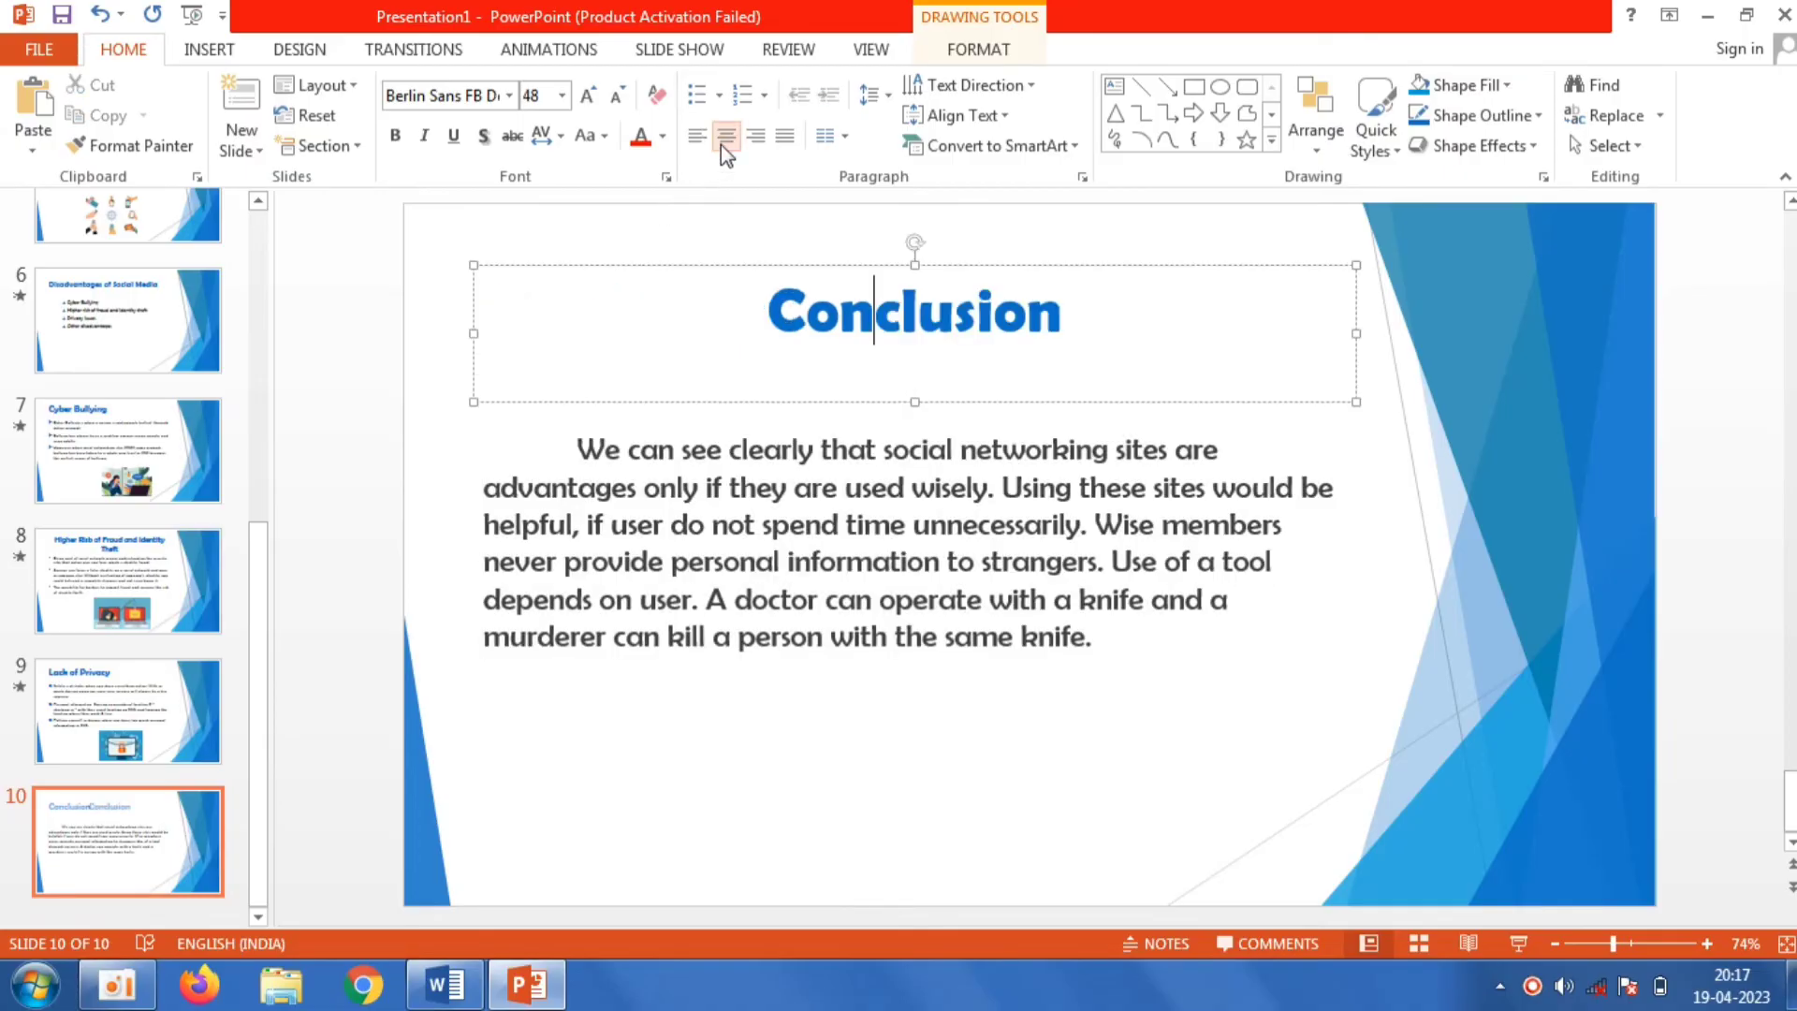
{"action": "left_click", "coordinate": [423, 288]}
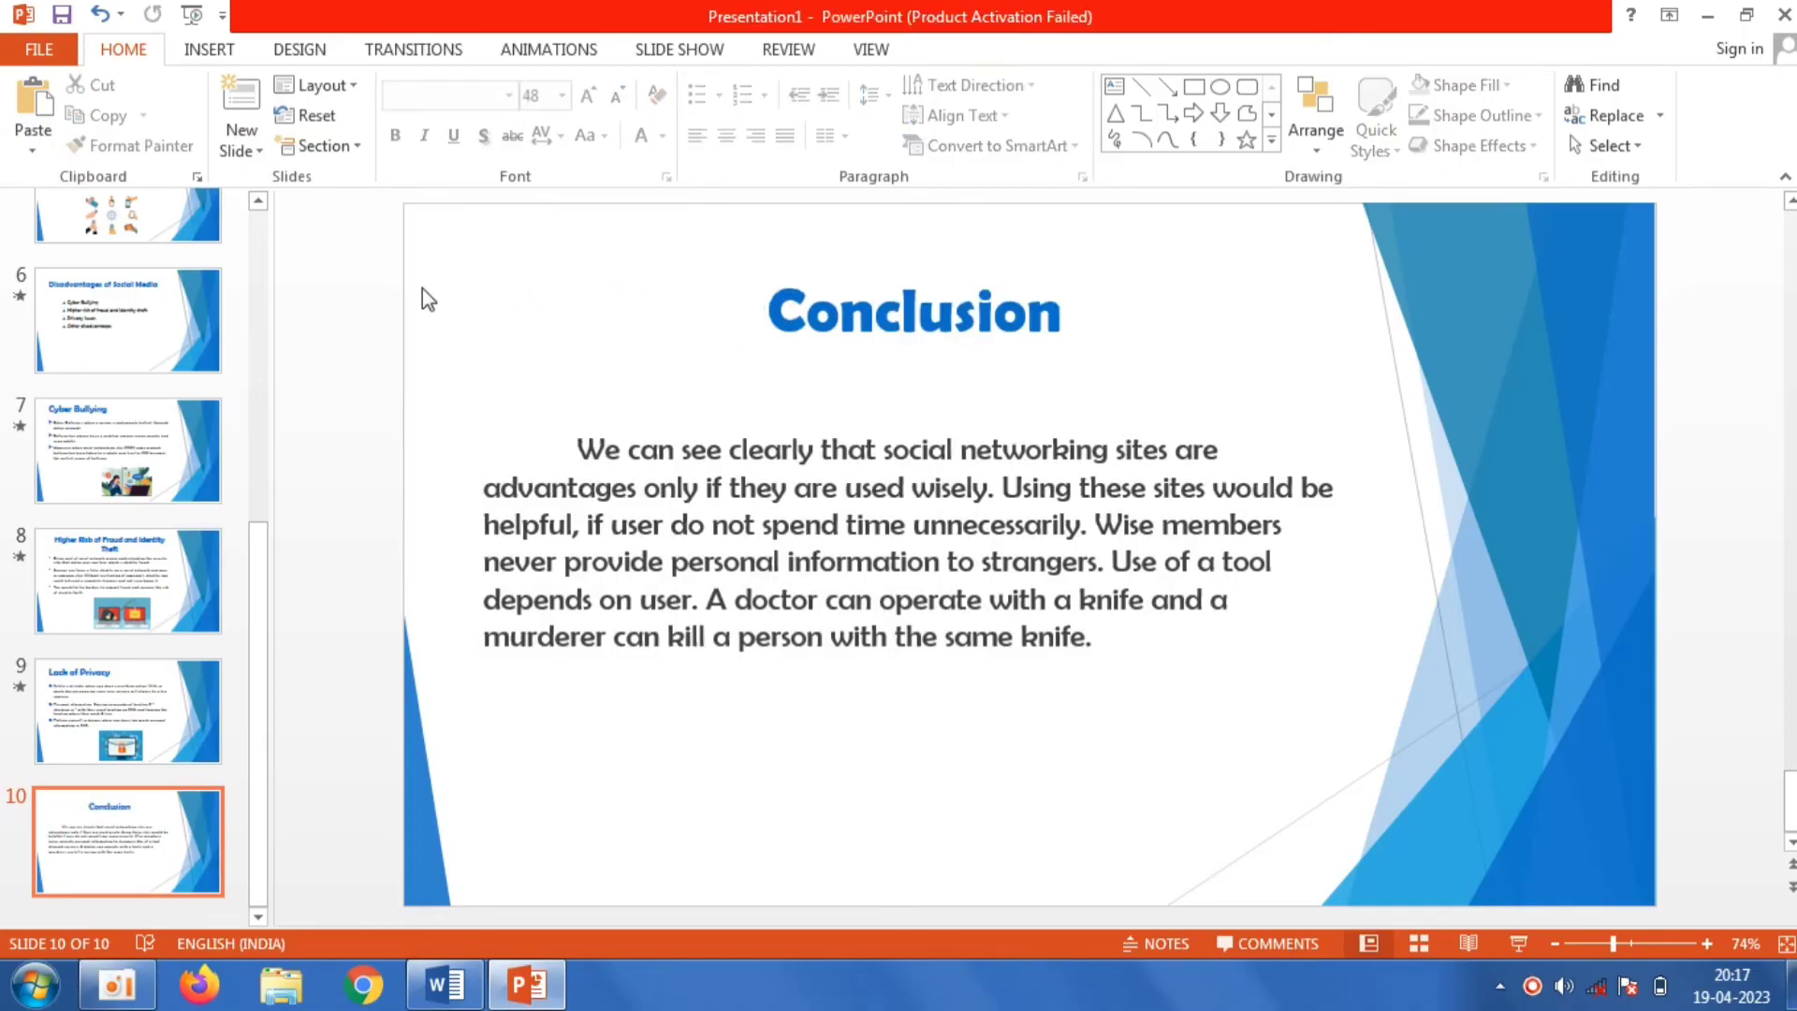
Step: Apply the Crush transition to slide 10
{"action": "left_click", "coordinate": [402, 50]}
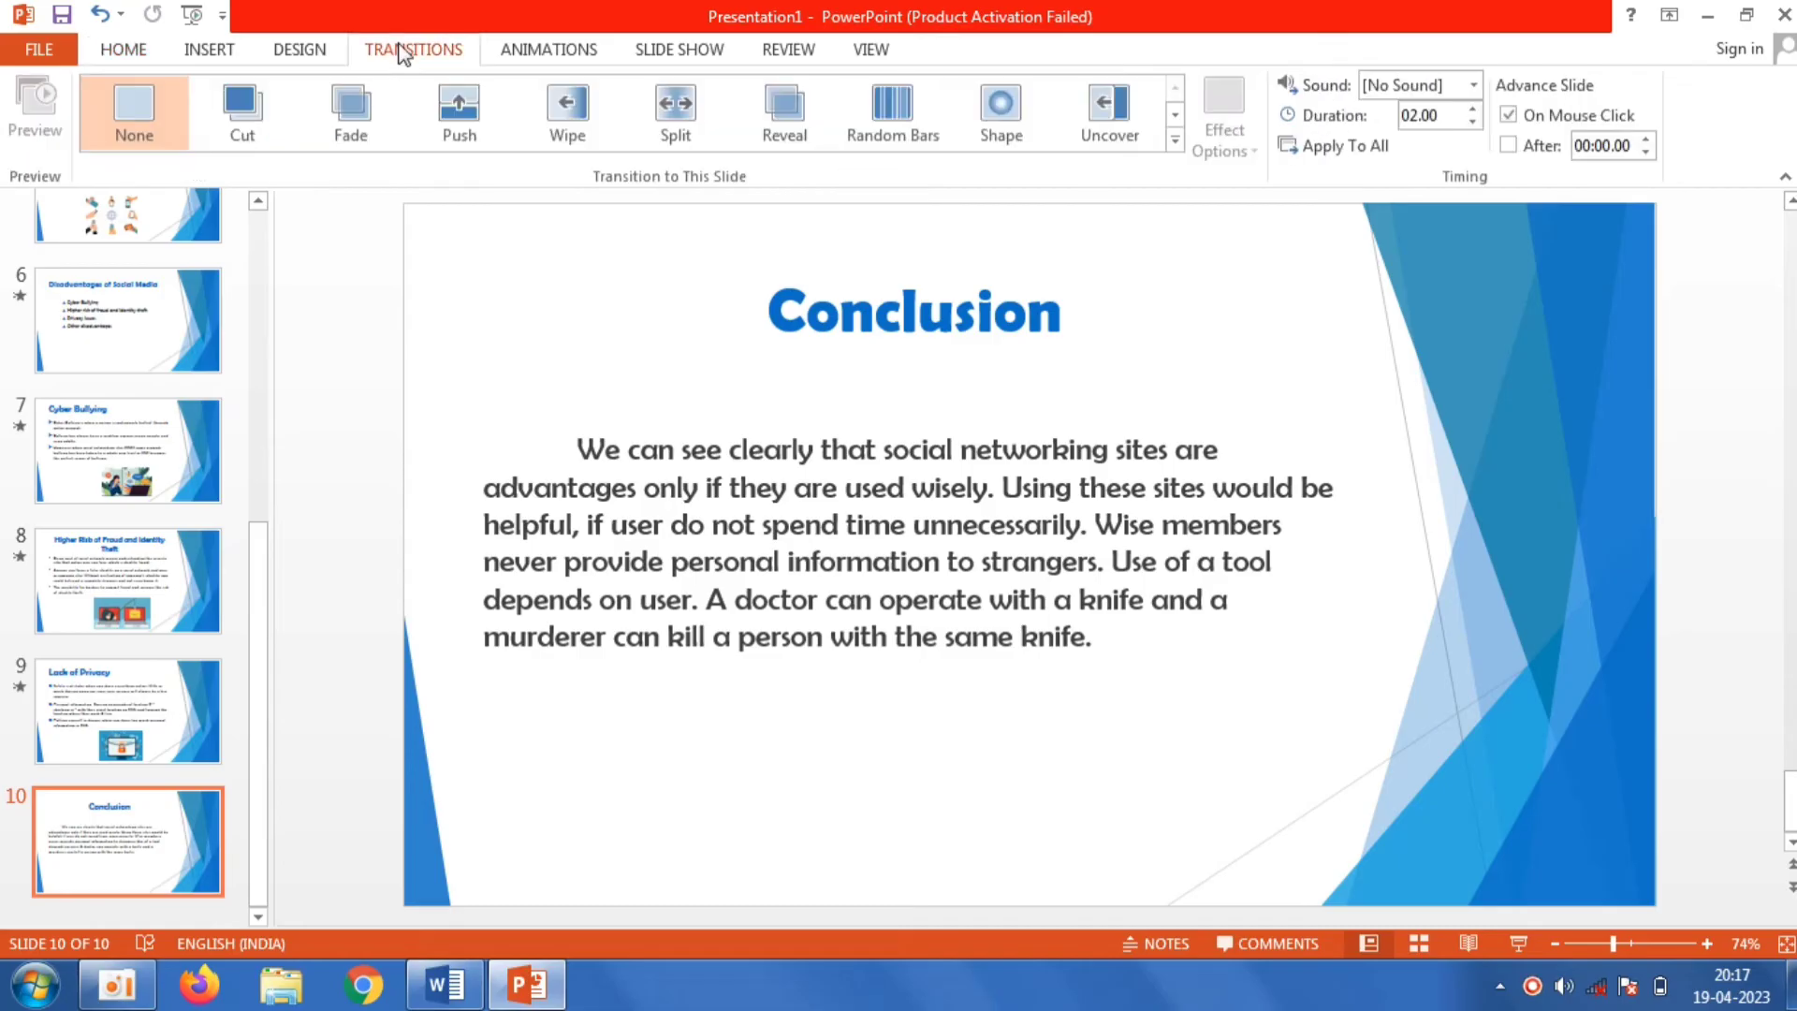
{"action": "left_click", "coordinate": [1176, 136]}
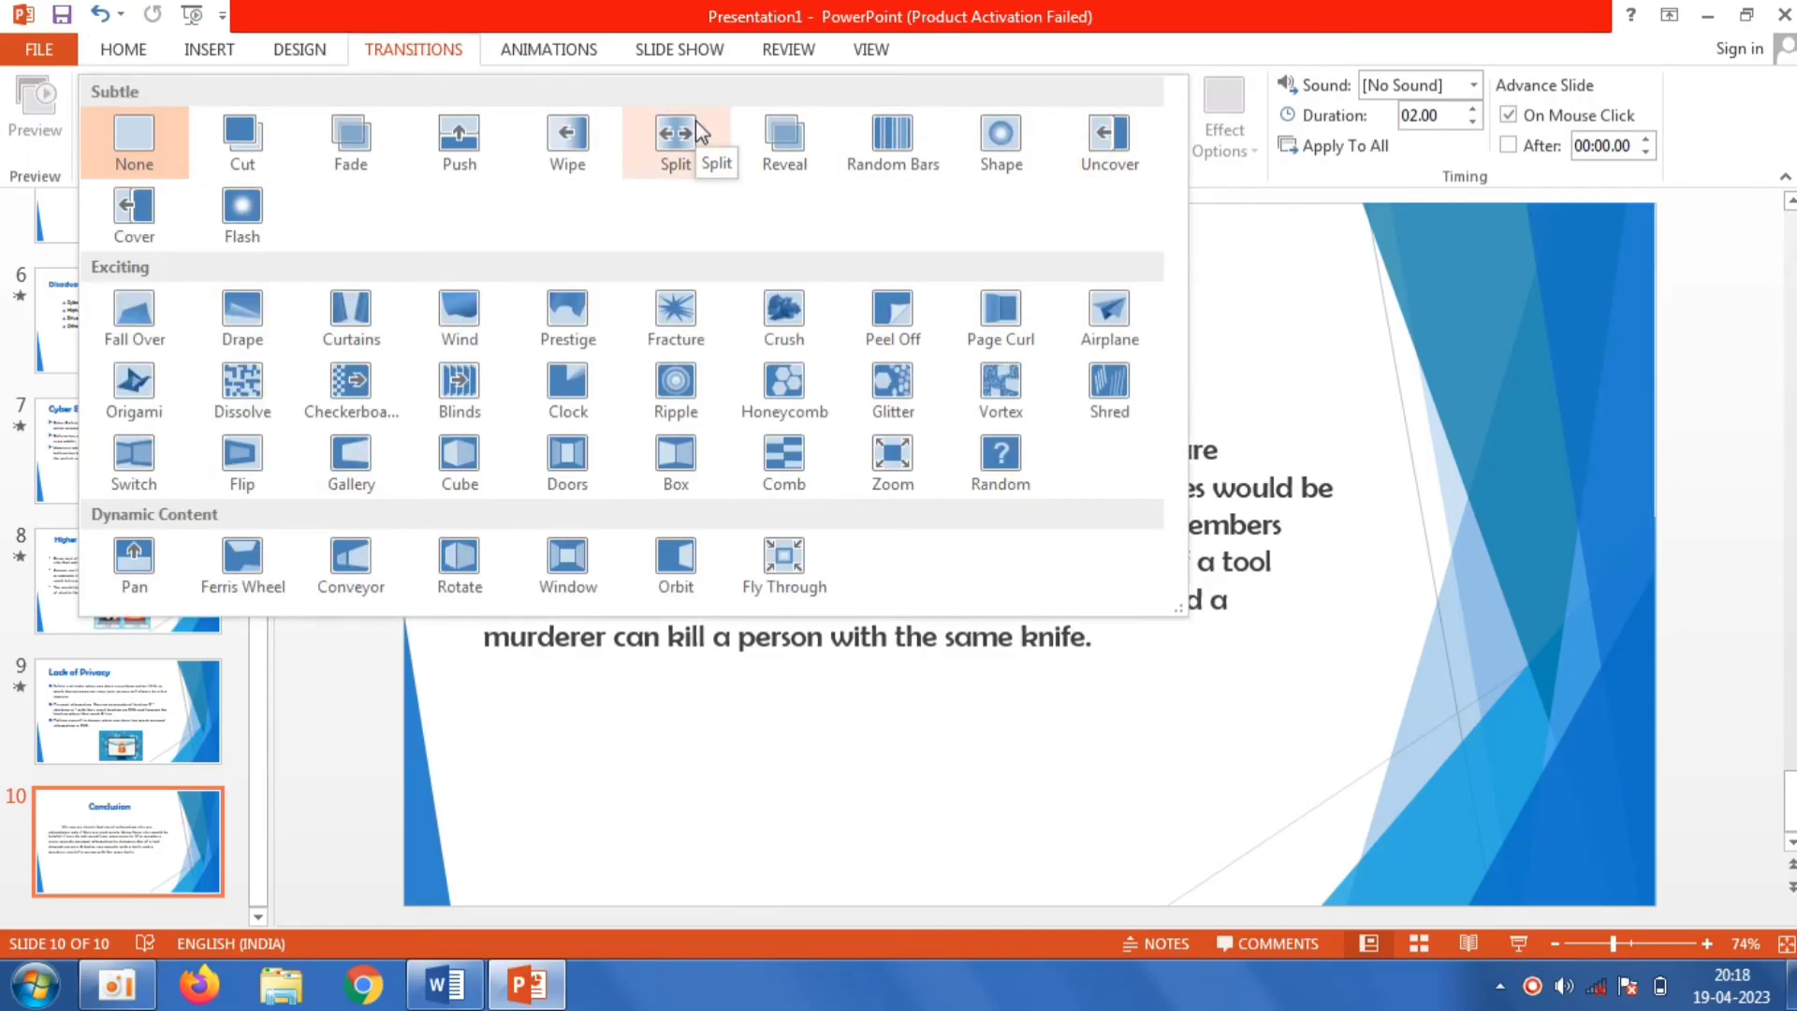
{"action": "left_click", "coordinate": [747, 312]}
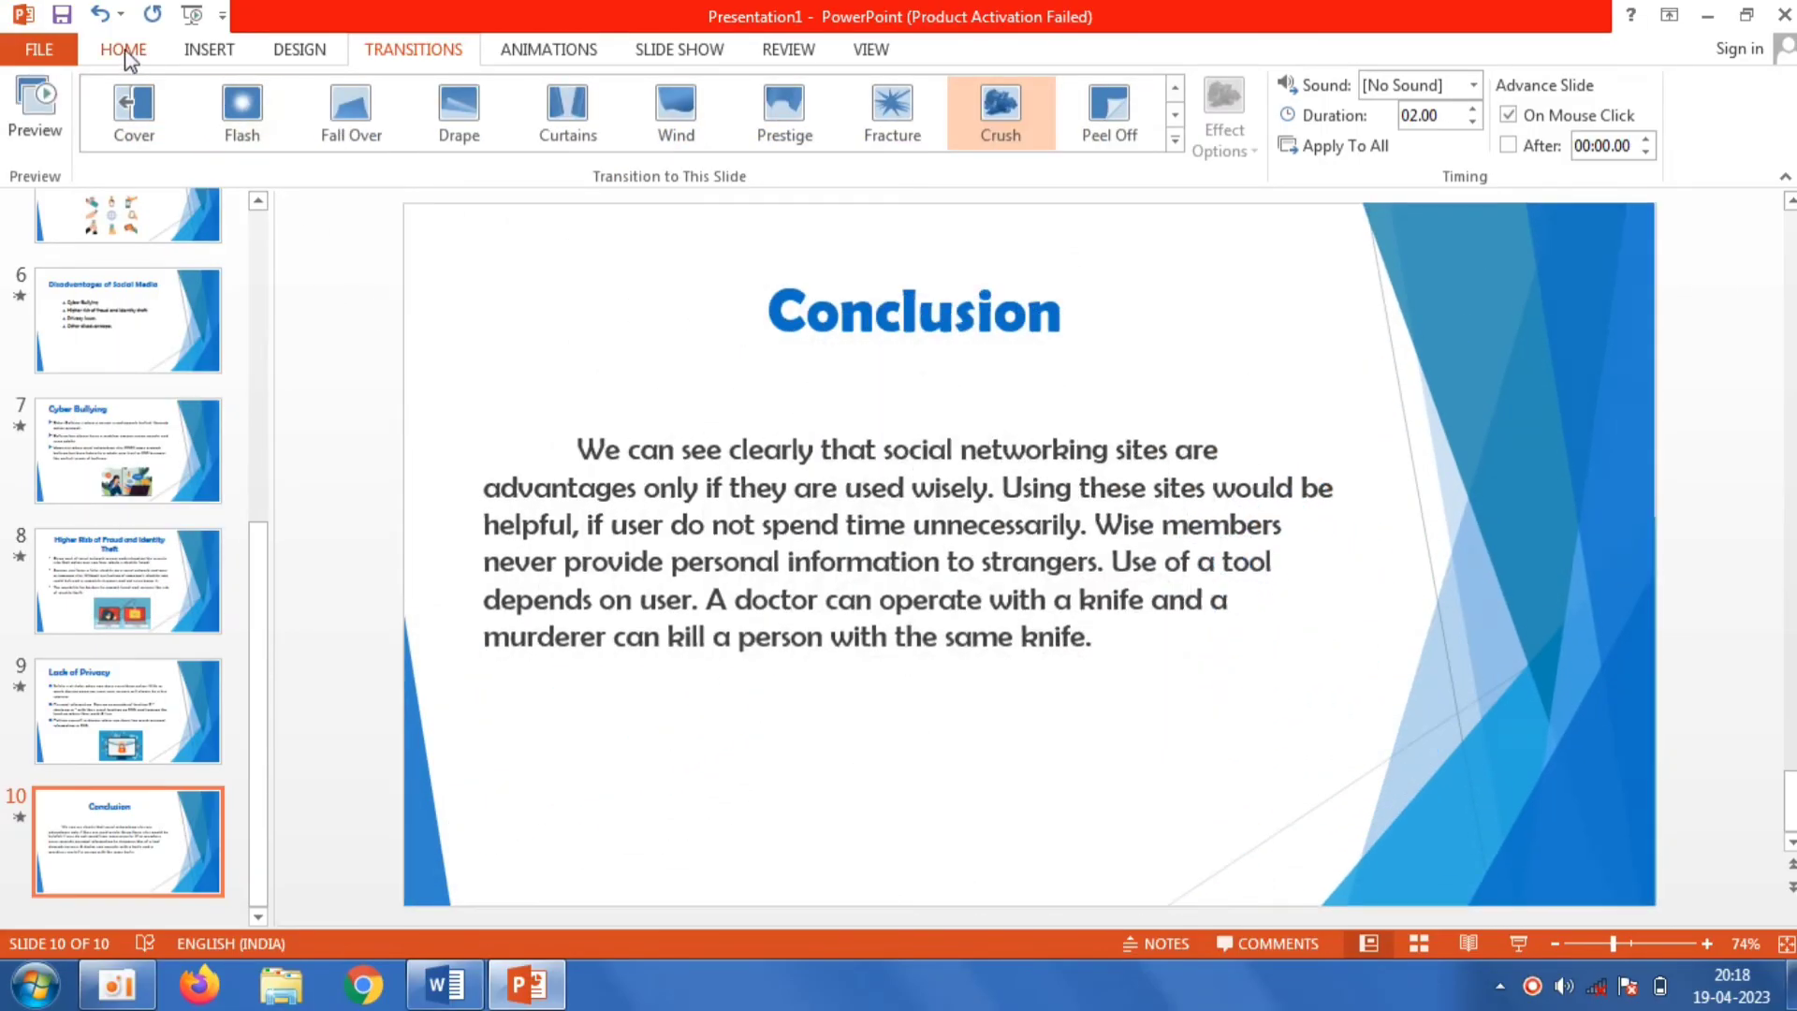
{"action": "left_click", "coordinate": [125, 52]}
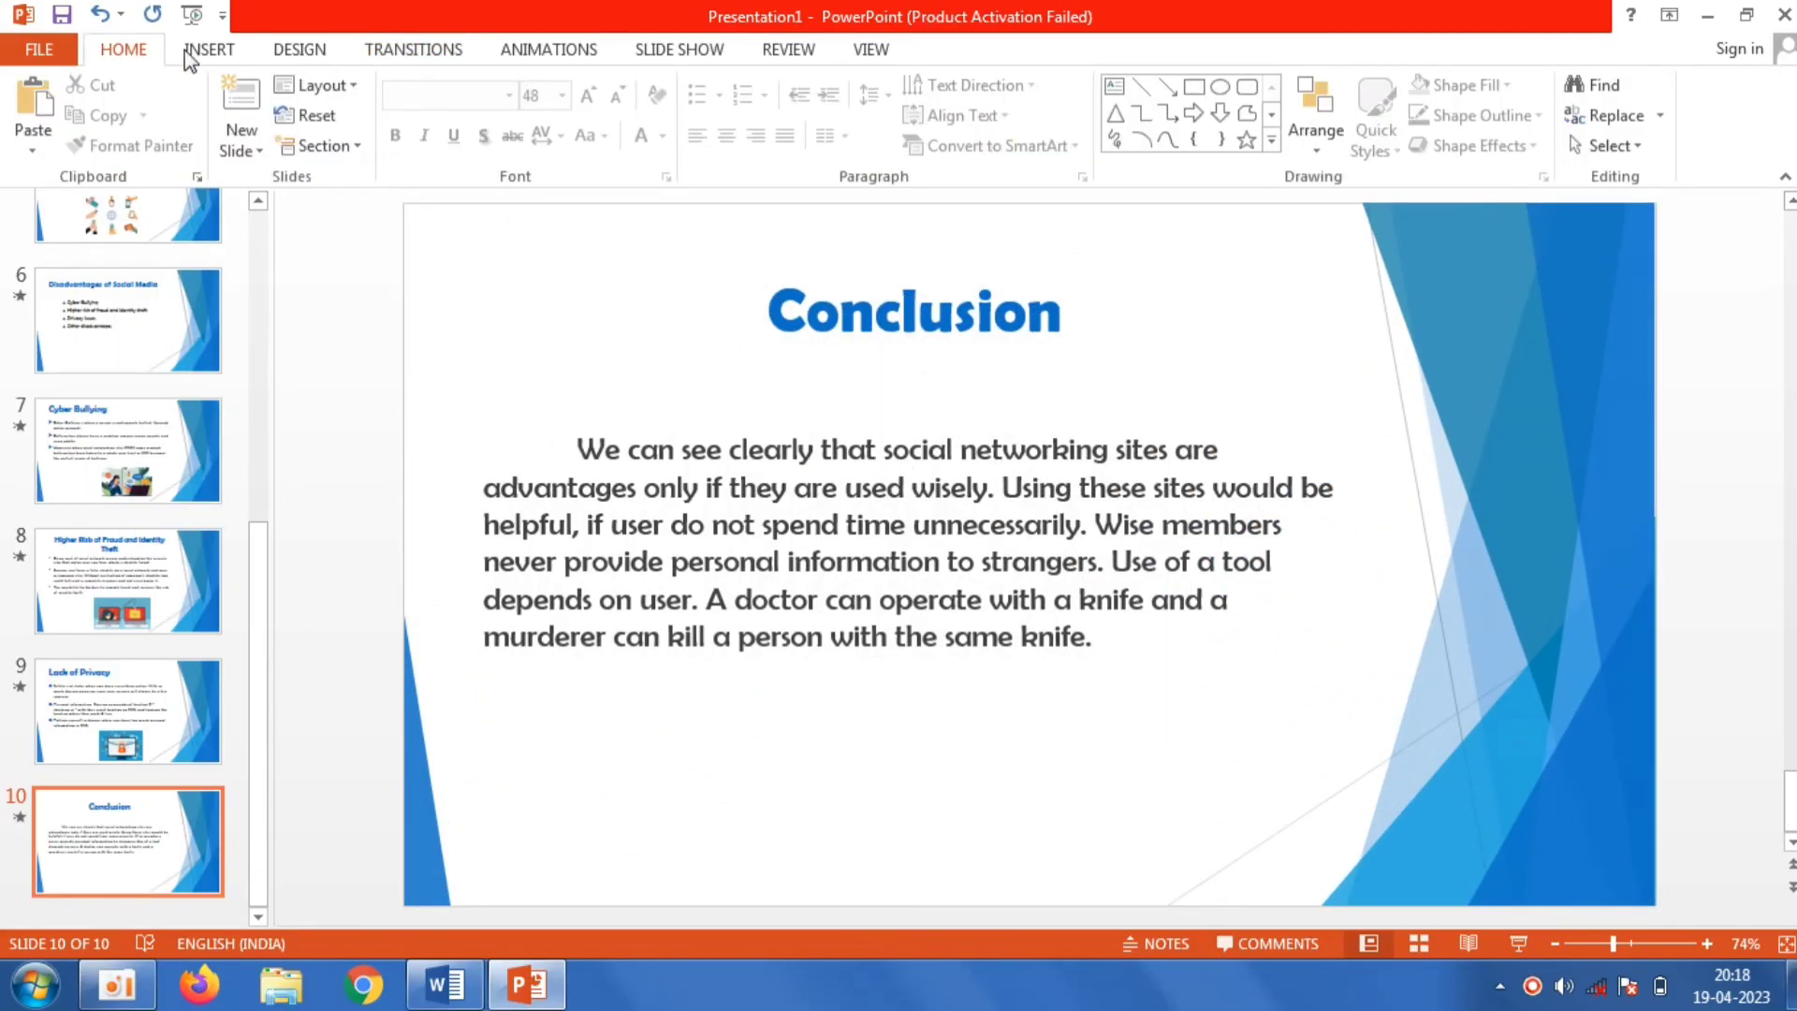
Step: Add a new slide after Conclusion and delete its content placeholder
{"action": "left_click", "coordinate": [245, 101]}
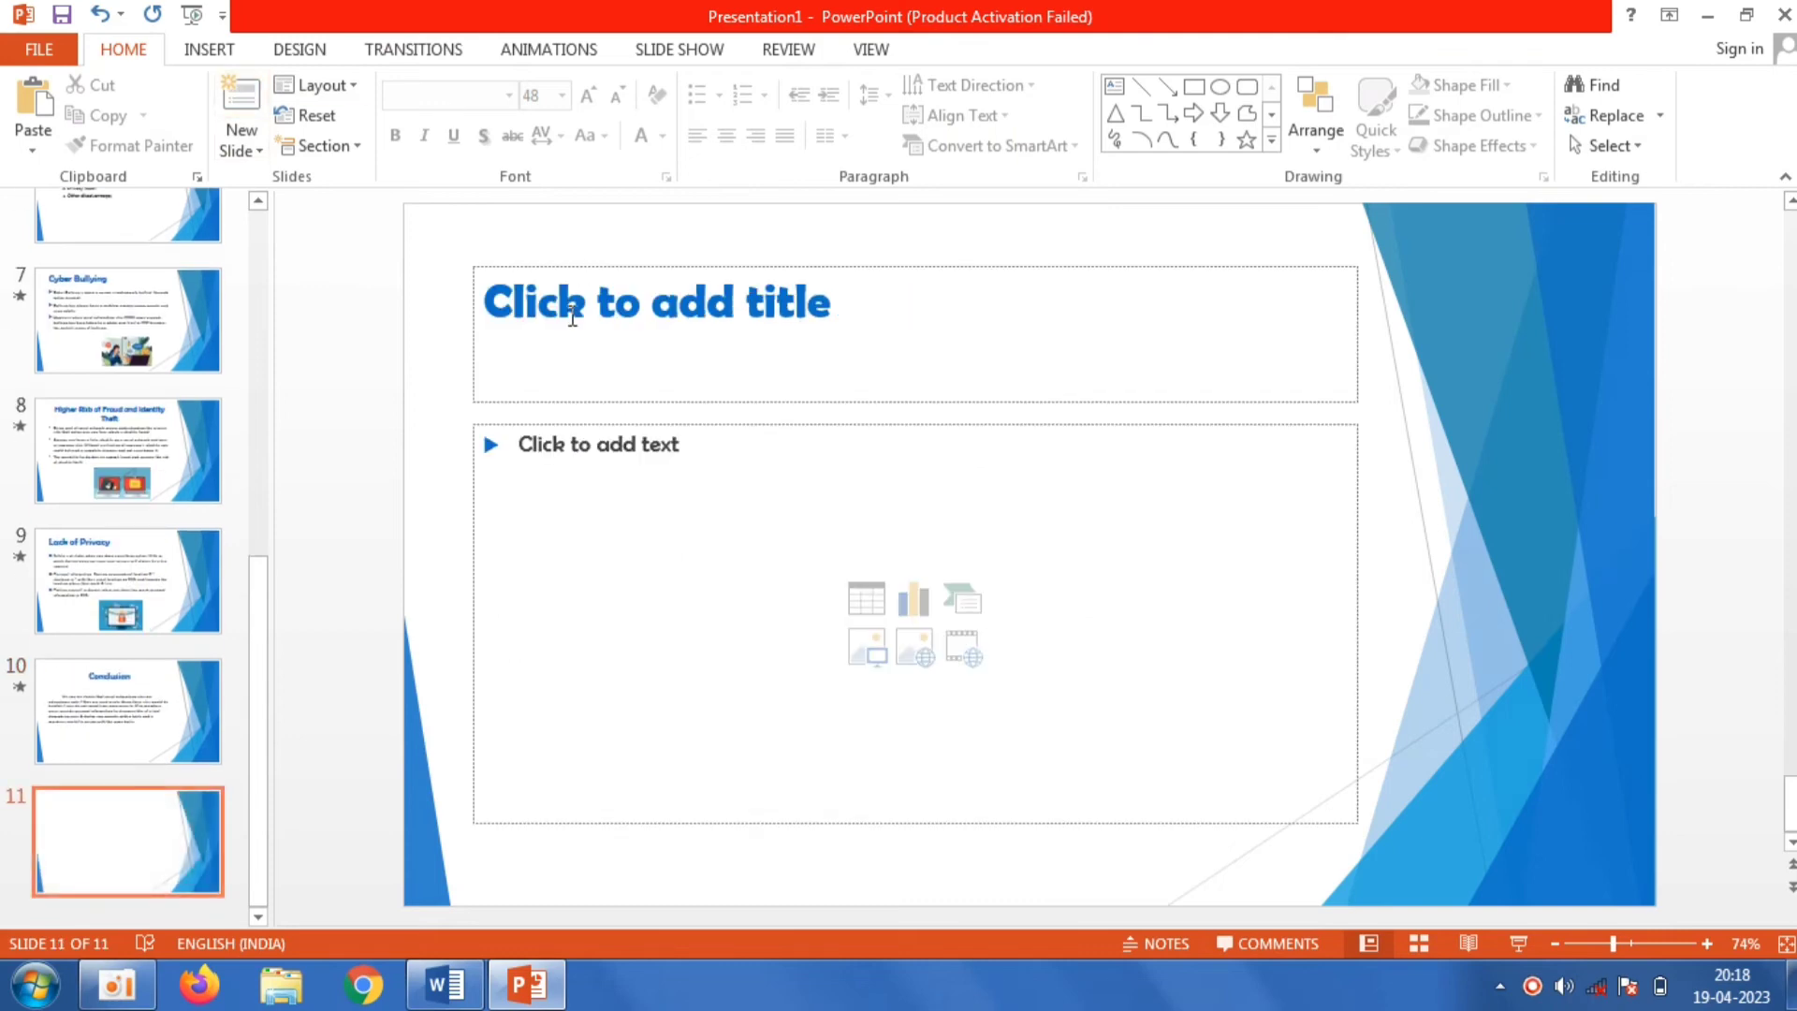
{"action": "left_click", "coordinate": [595, 292]}
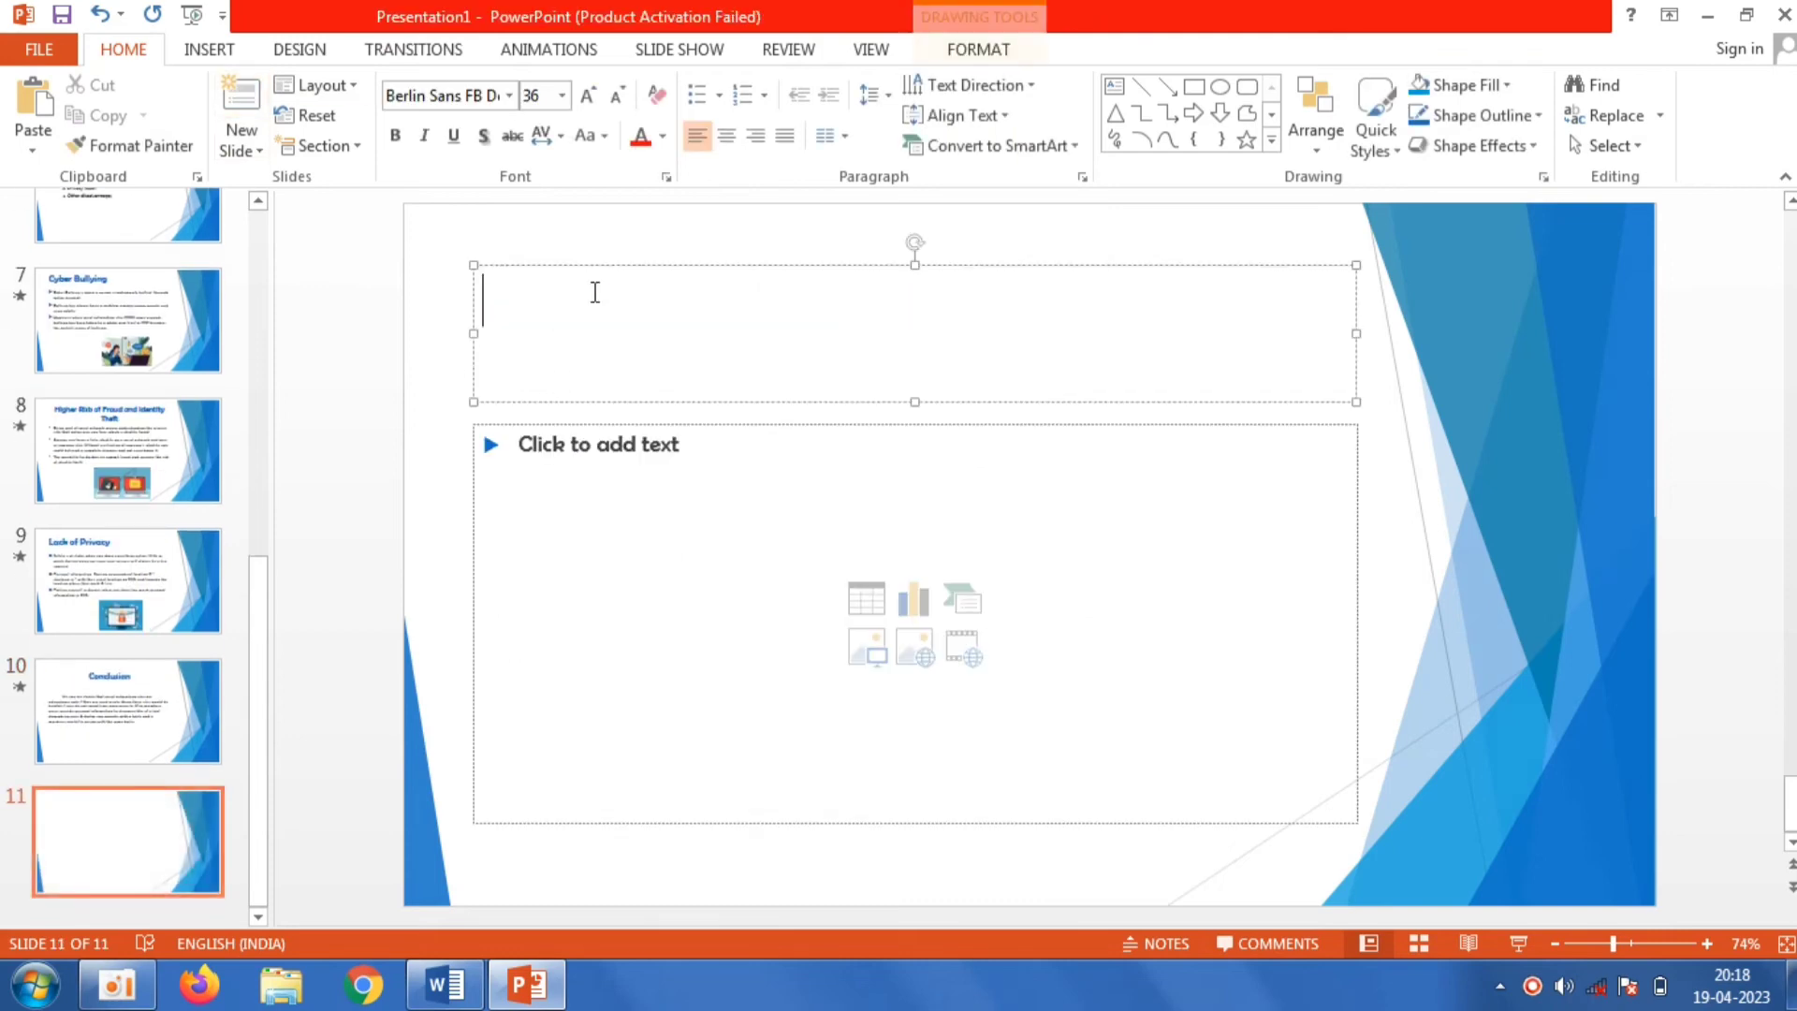
{"action": "left_click", "coordinate": [560, 435]}
{"action": "right_click", "coordinate": [557, 425]}
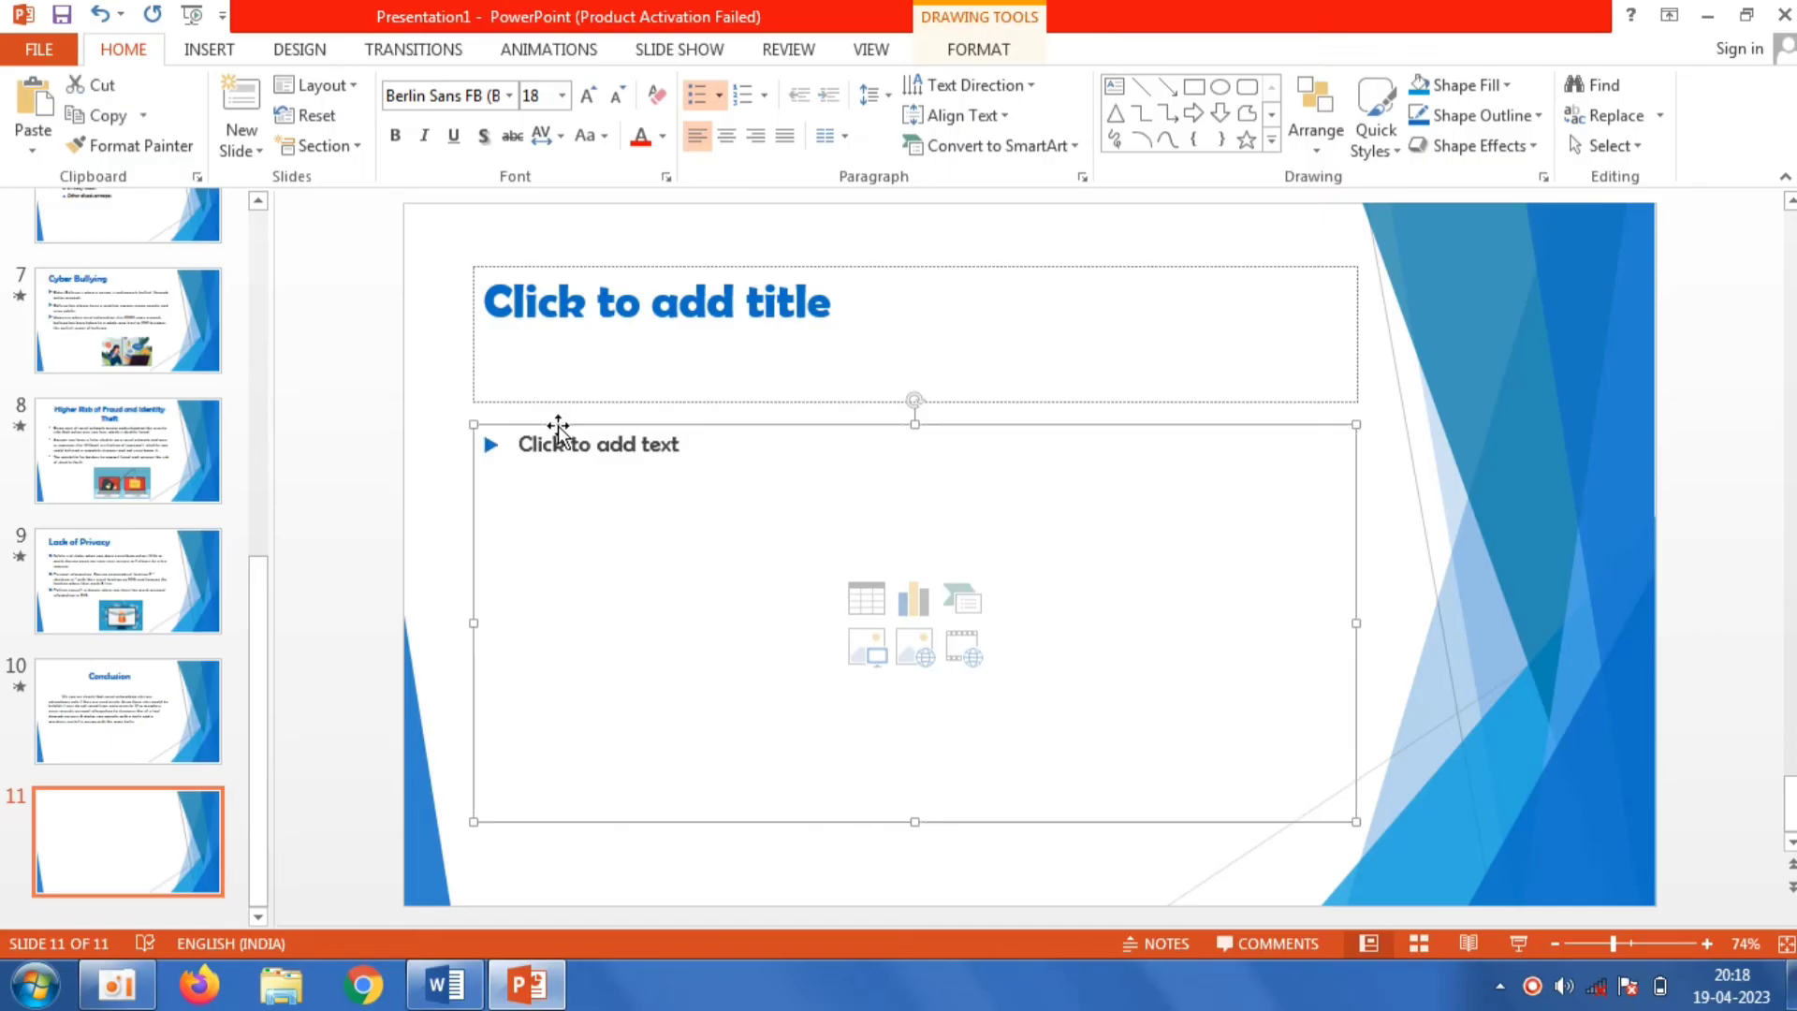
{"action": "left_click", "coordinate": [599, 444]}
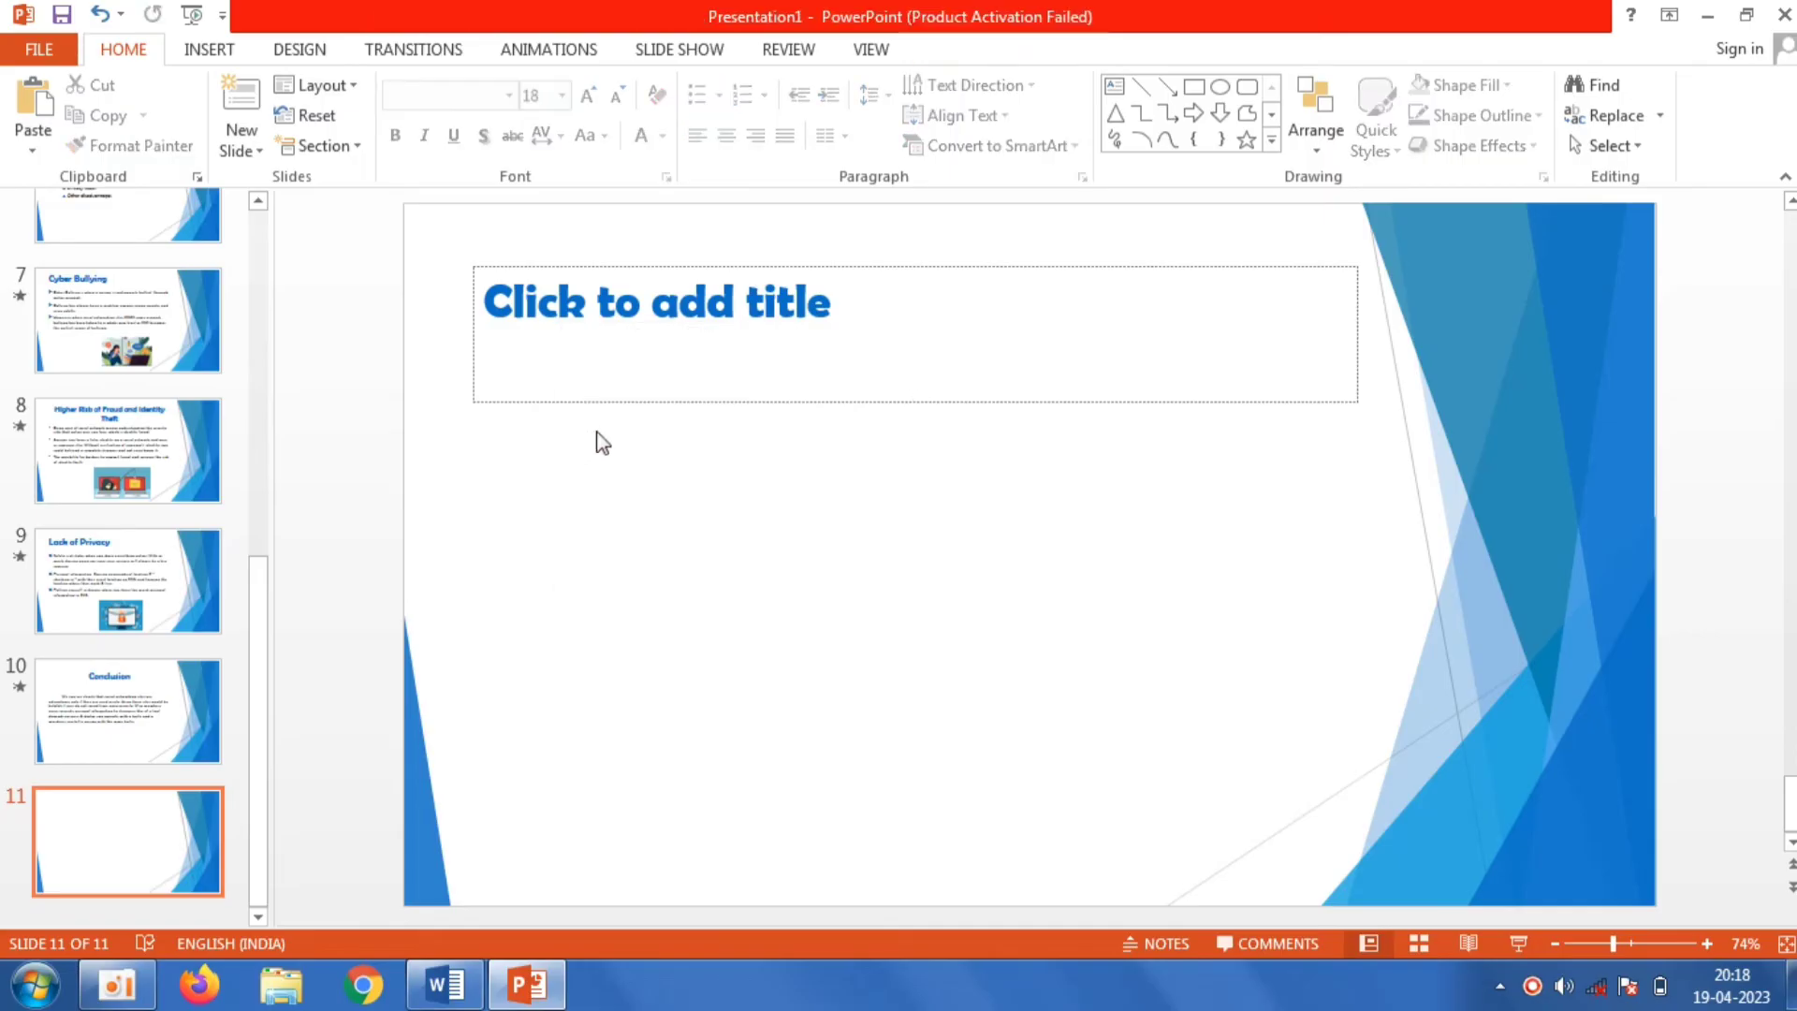
Step: Type 'Thank You' as the new slide's title
{"action": "left_click", "coordinate": [663, 357]}
{"action": "type", "text": "T"}
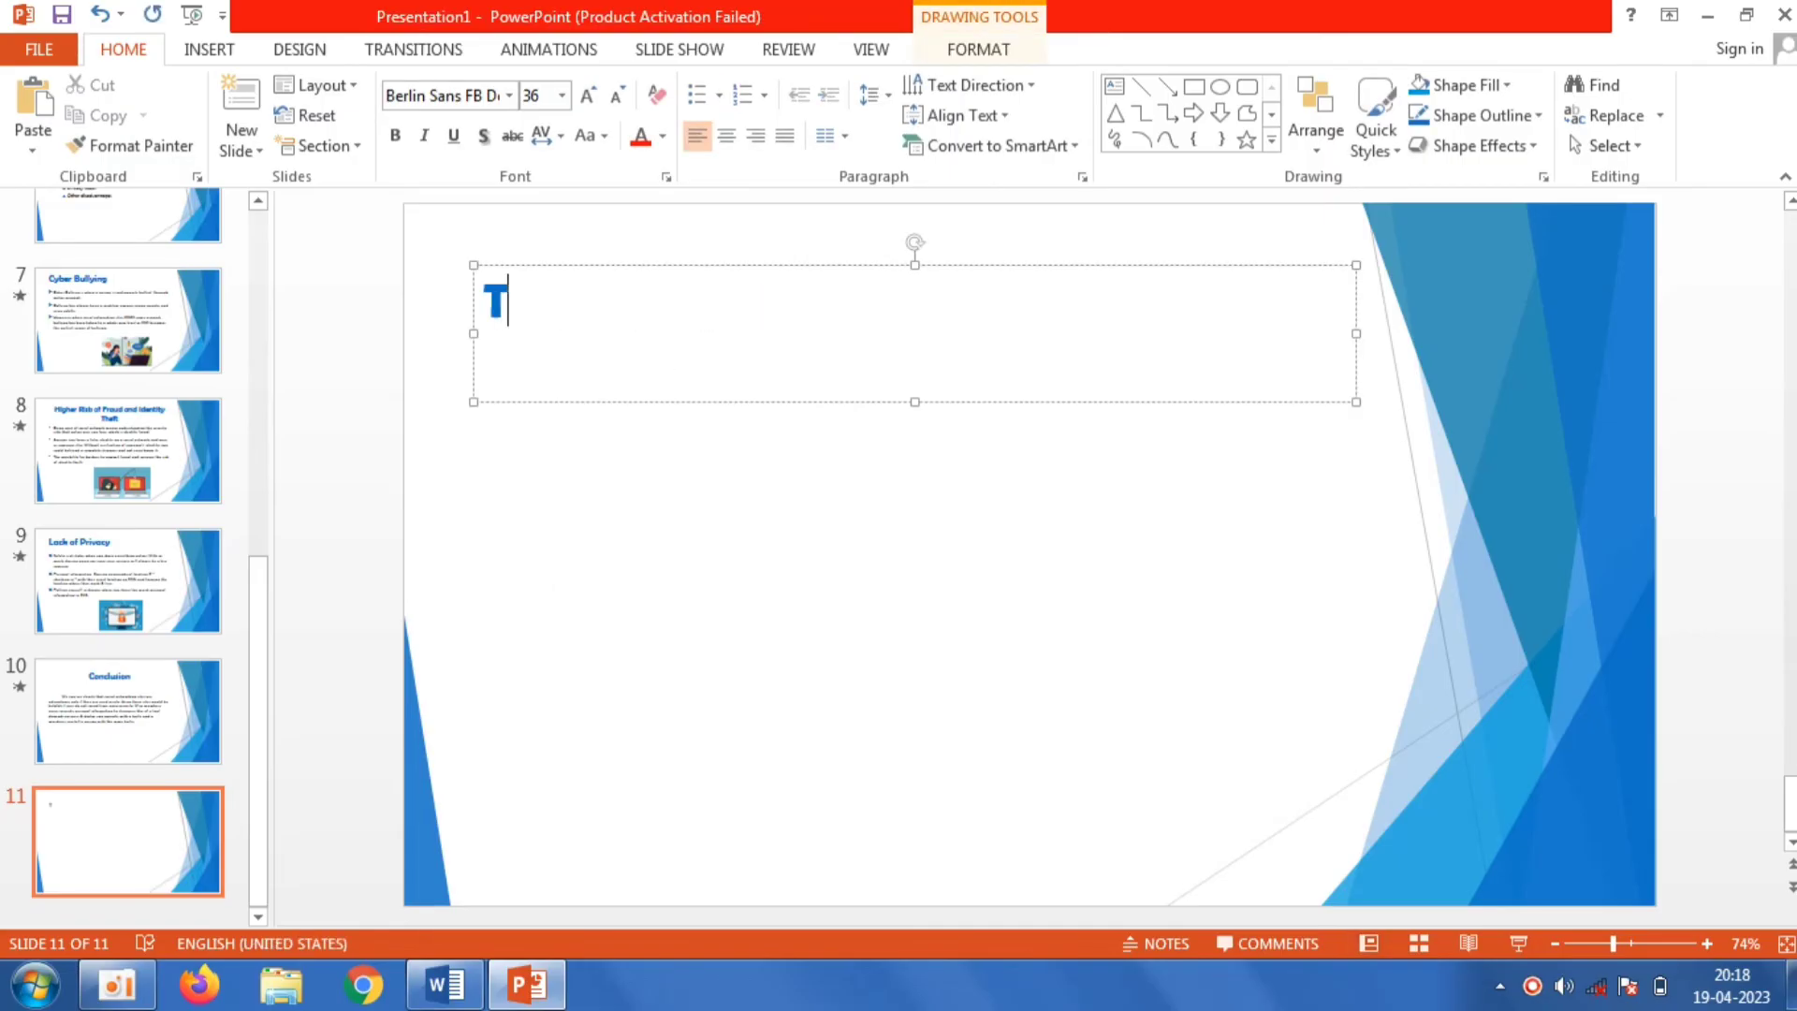
{"action": "type", "text": "H"}
{"action": "key", "text": "BackSpace"}
{"action": "type", "text": "h"}
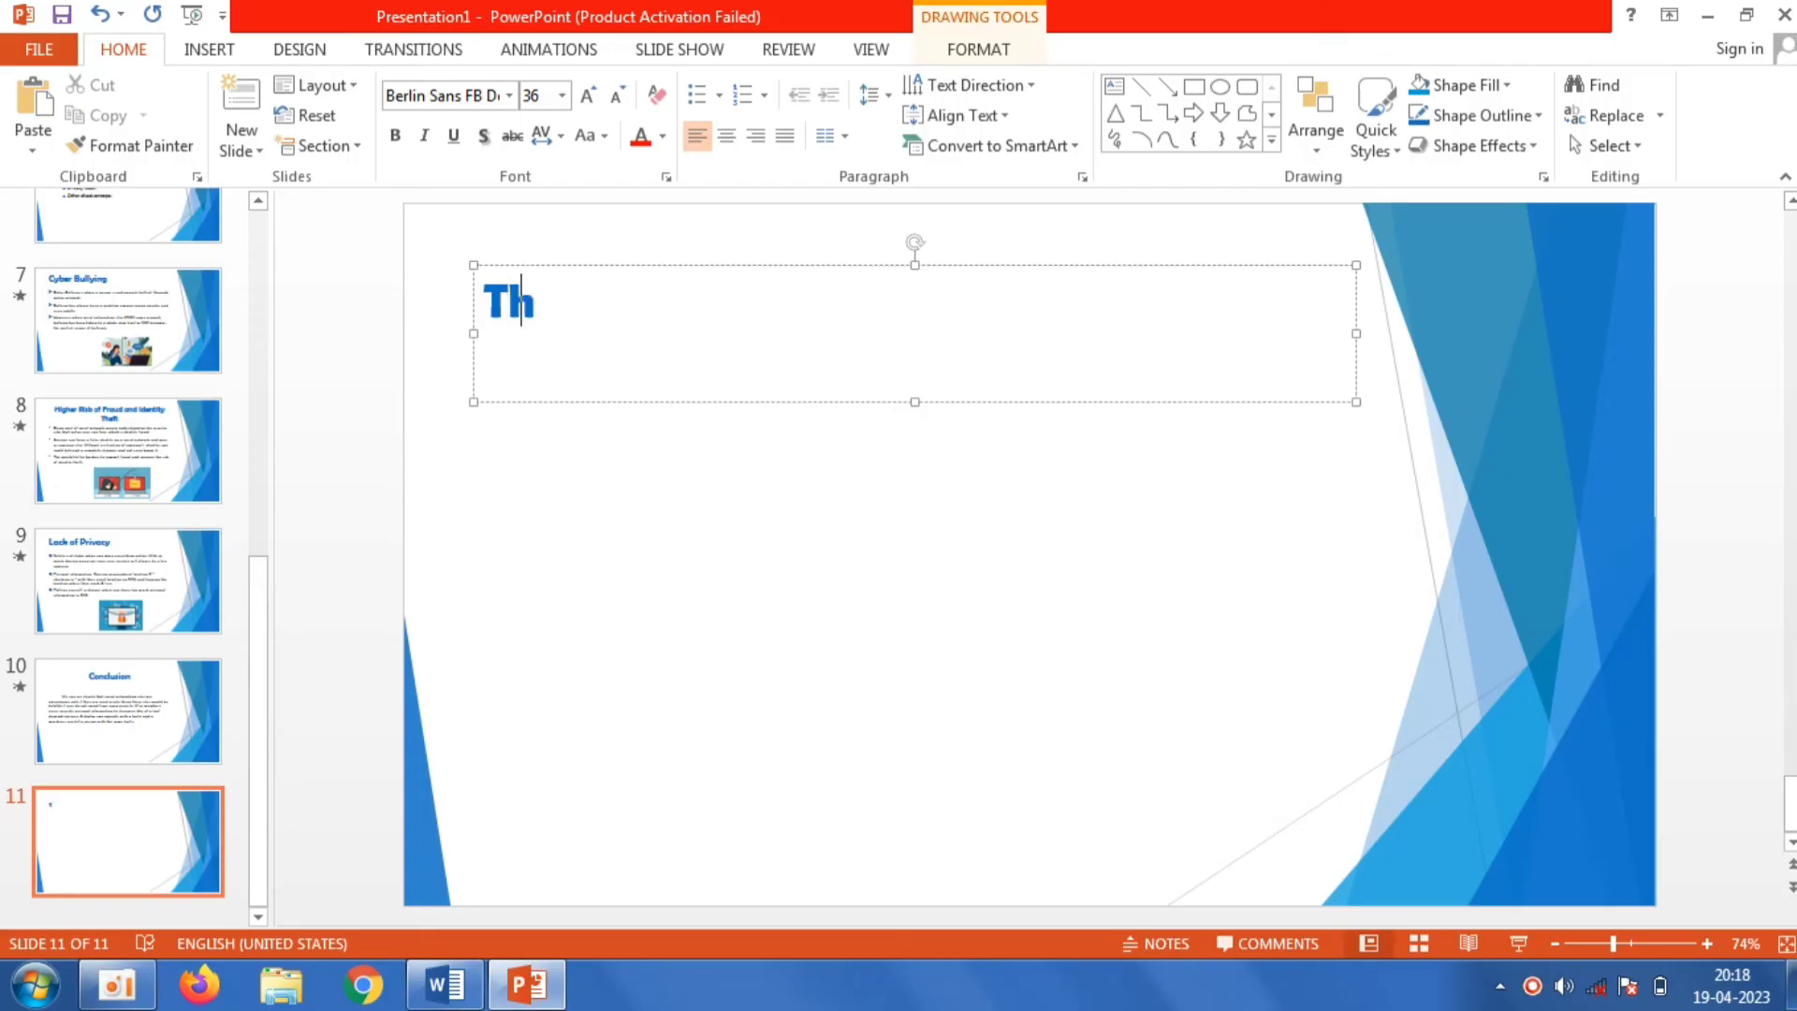
{"action": "type", "text": "ank Y"}
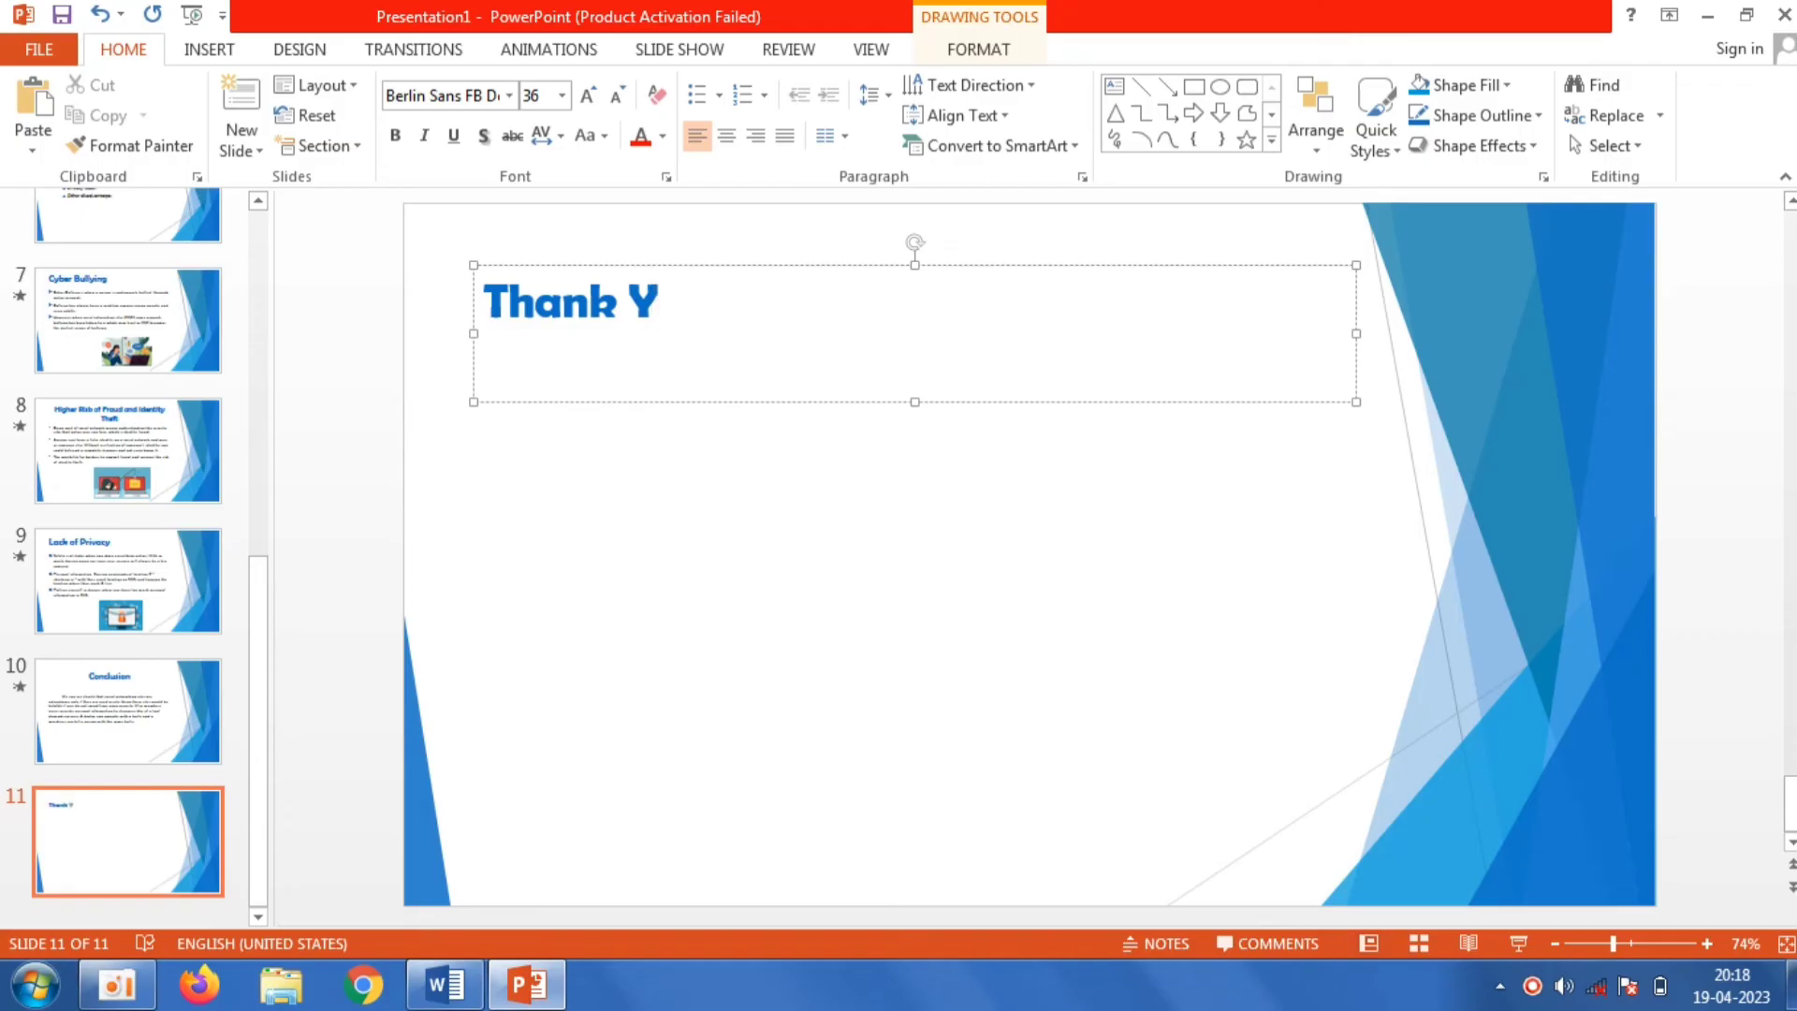
{"action": "type", "text": "ou"}
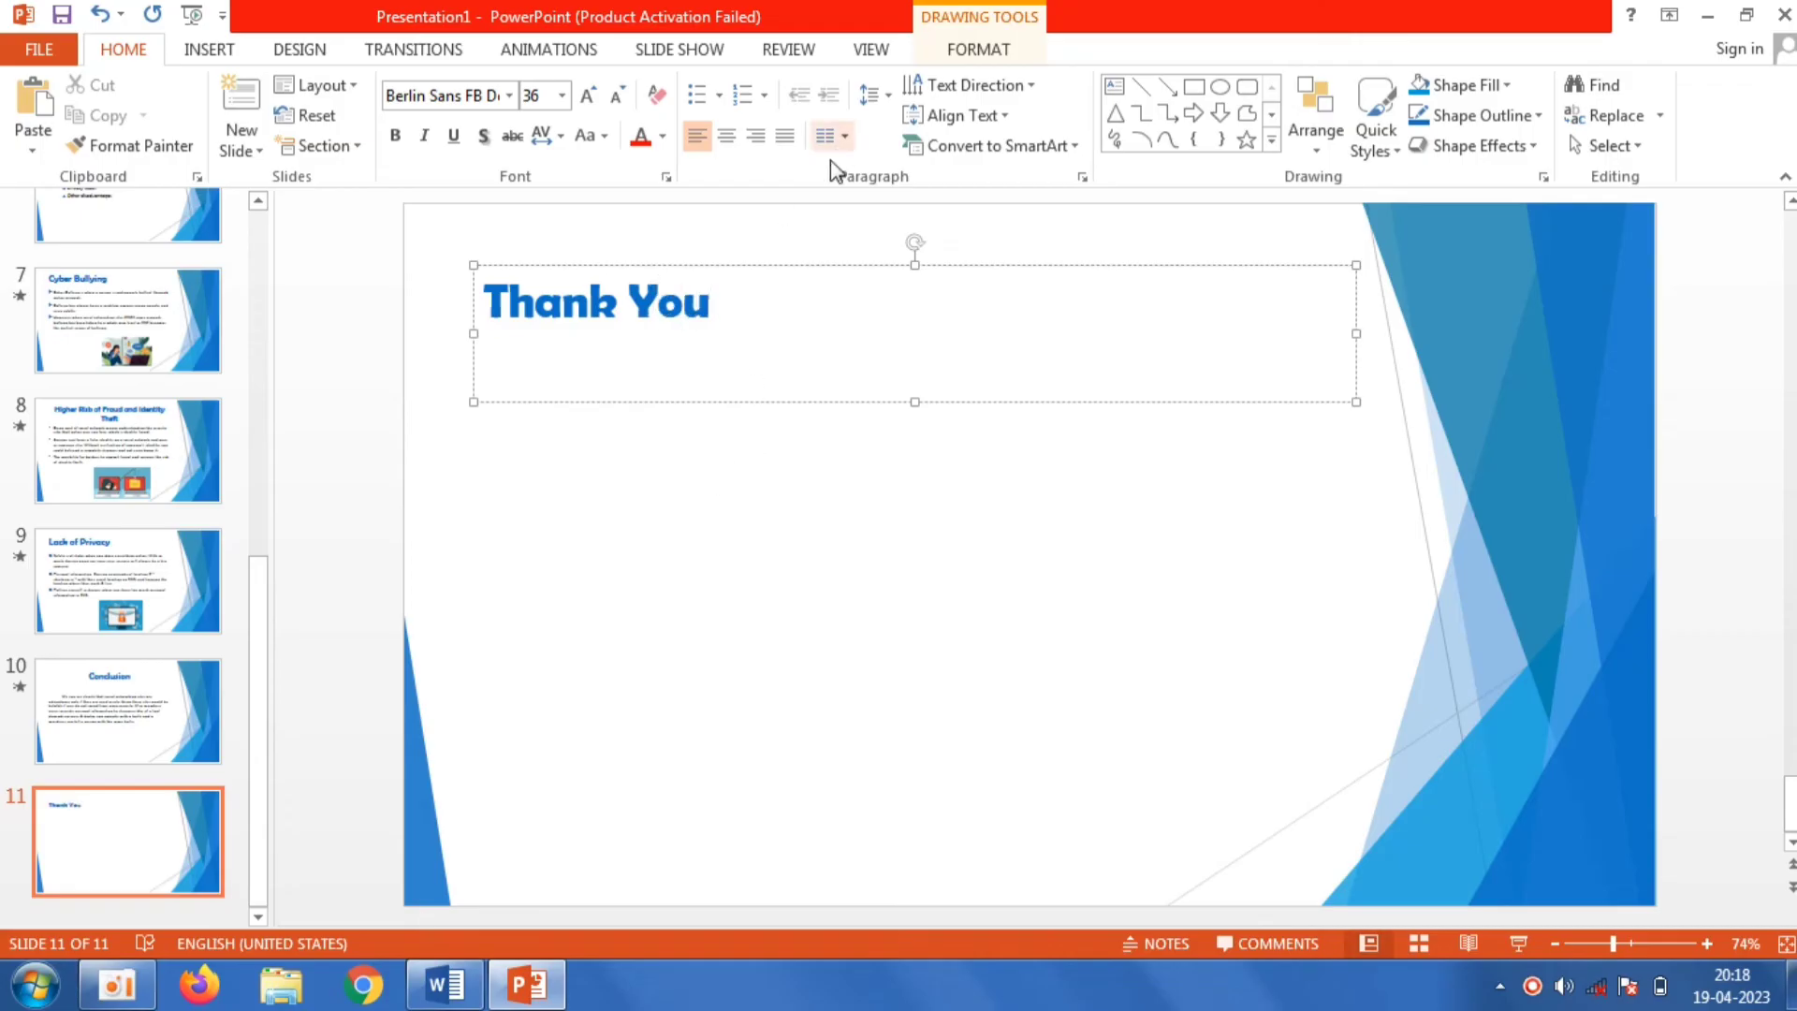
Step: Centre the Thank You title, size it to 72 pt, and move it down to mid-slide
{"action": "left_click", "coordinate": [723, 140]}
{"action": "left_click_drag", "start_coordinate": [1045, 313], "coordinate": [803, 321]}
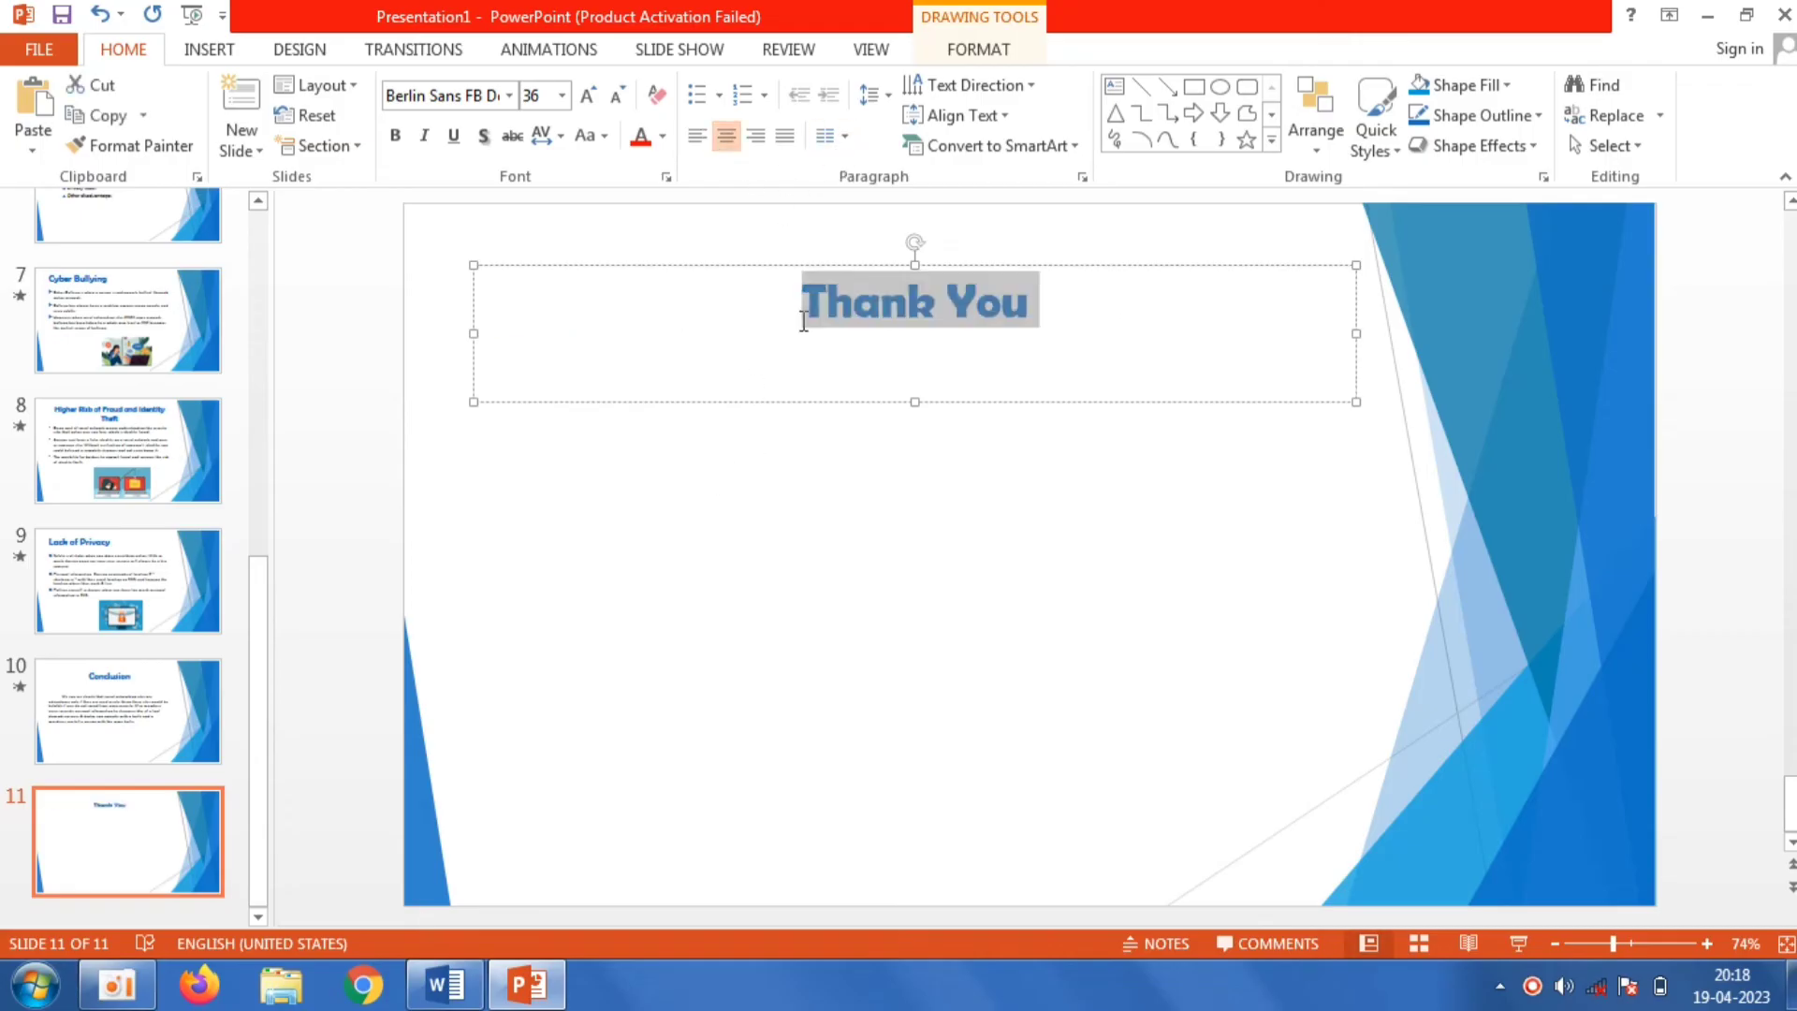
{"action": "left_click", "coordinate": [561, 94]}
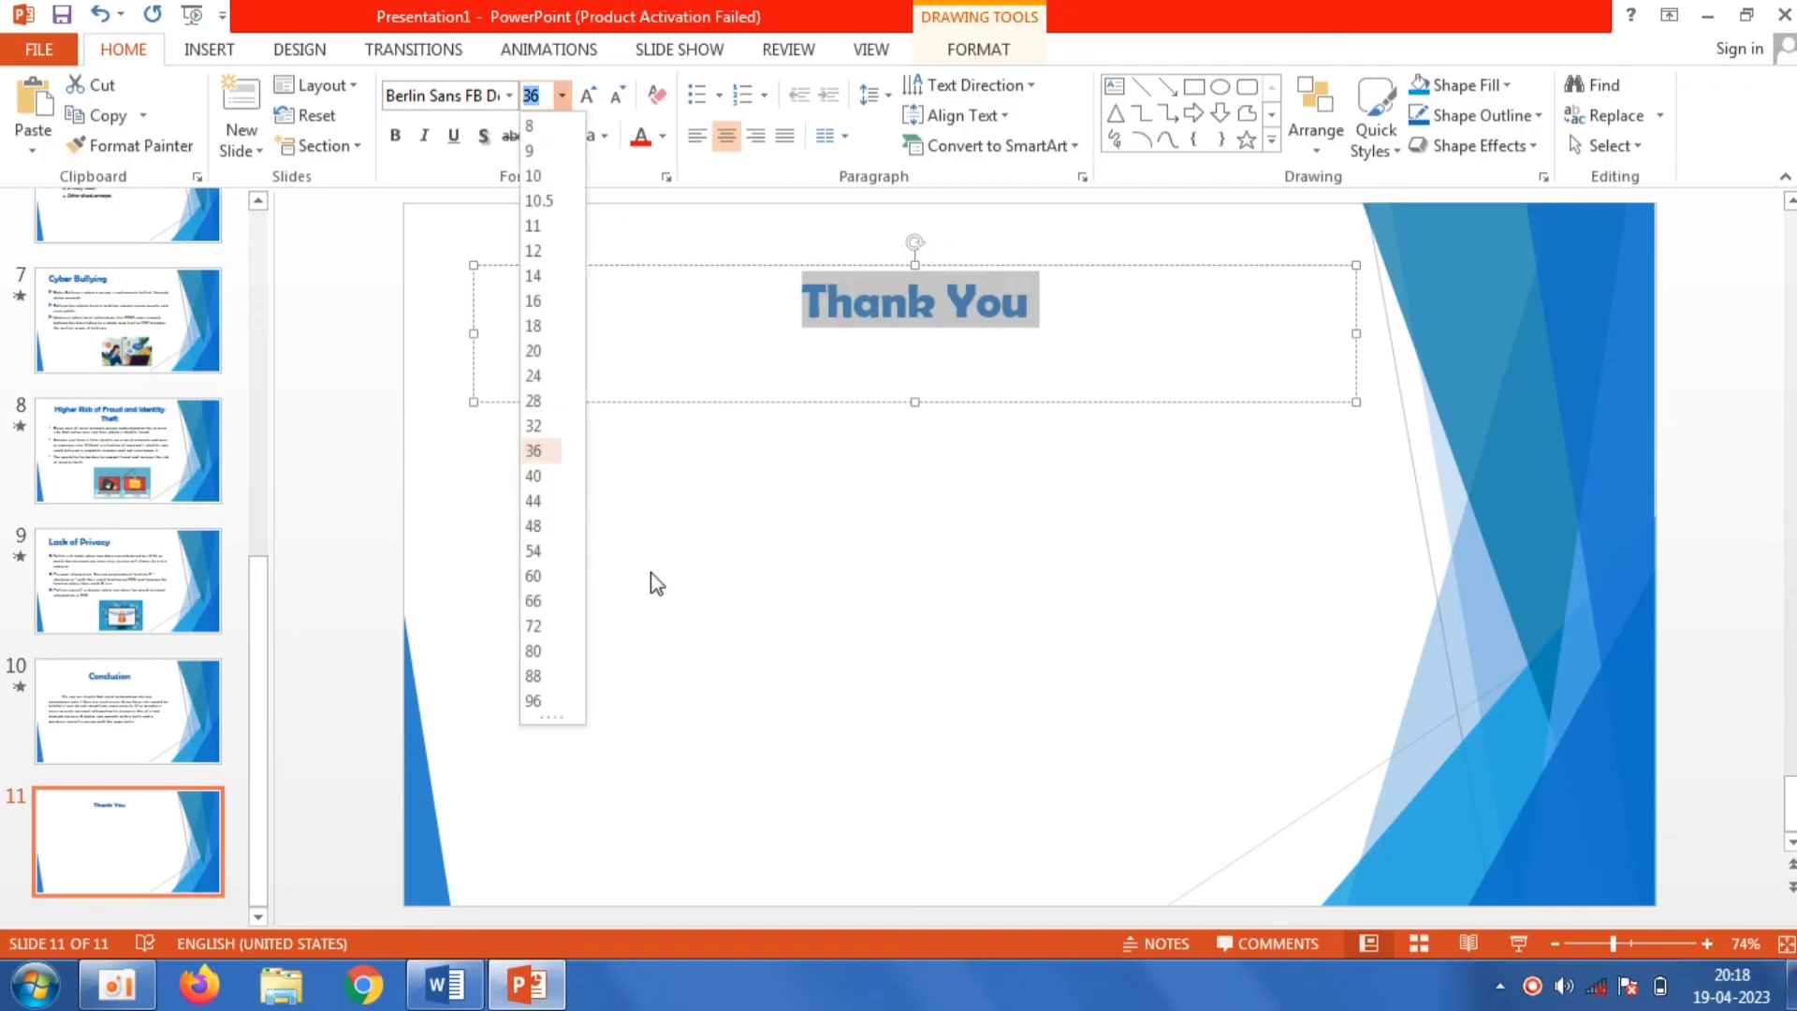
{"action": "left_click", "coordinate": [532, 626]}
{"action": "left_click_drag", "start_coordinate": [792, 265], "coordinate": [791, 404]}
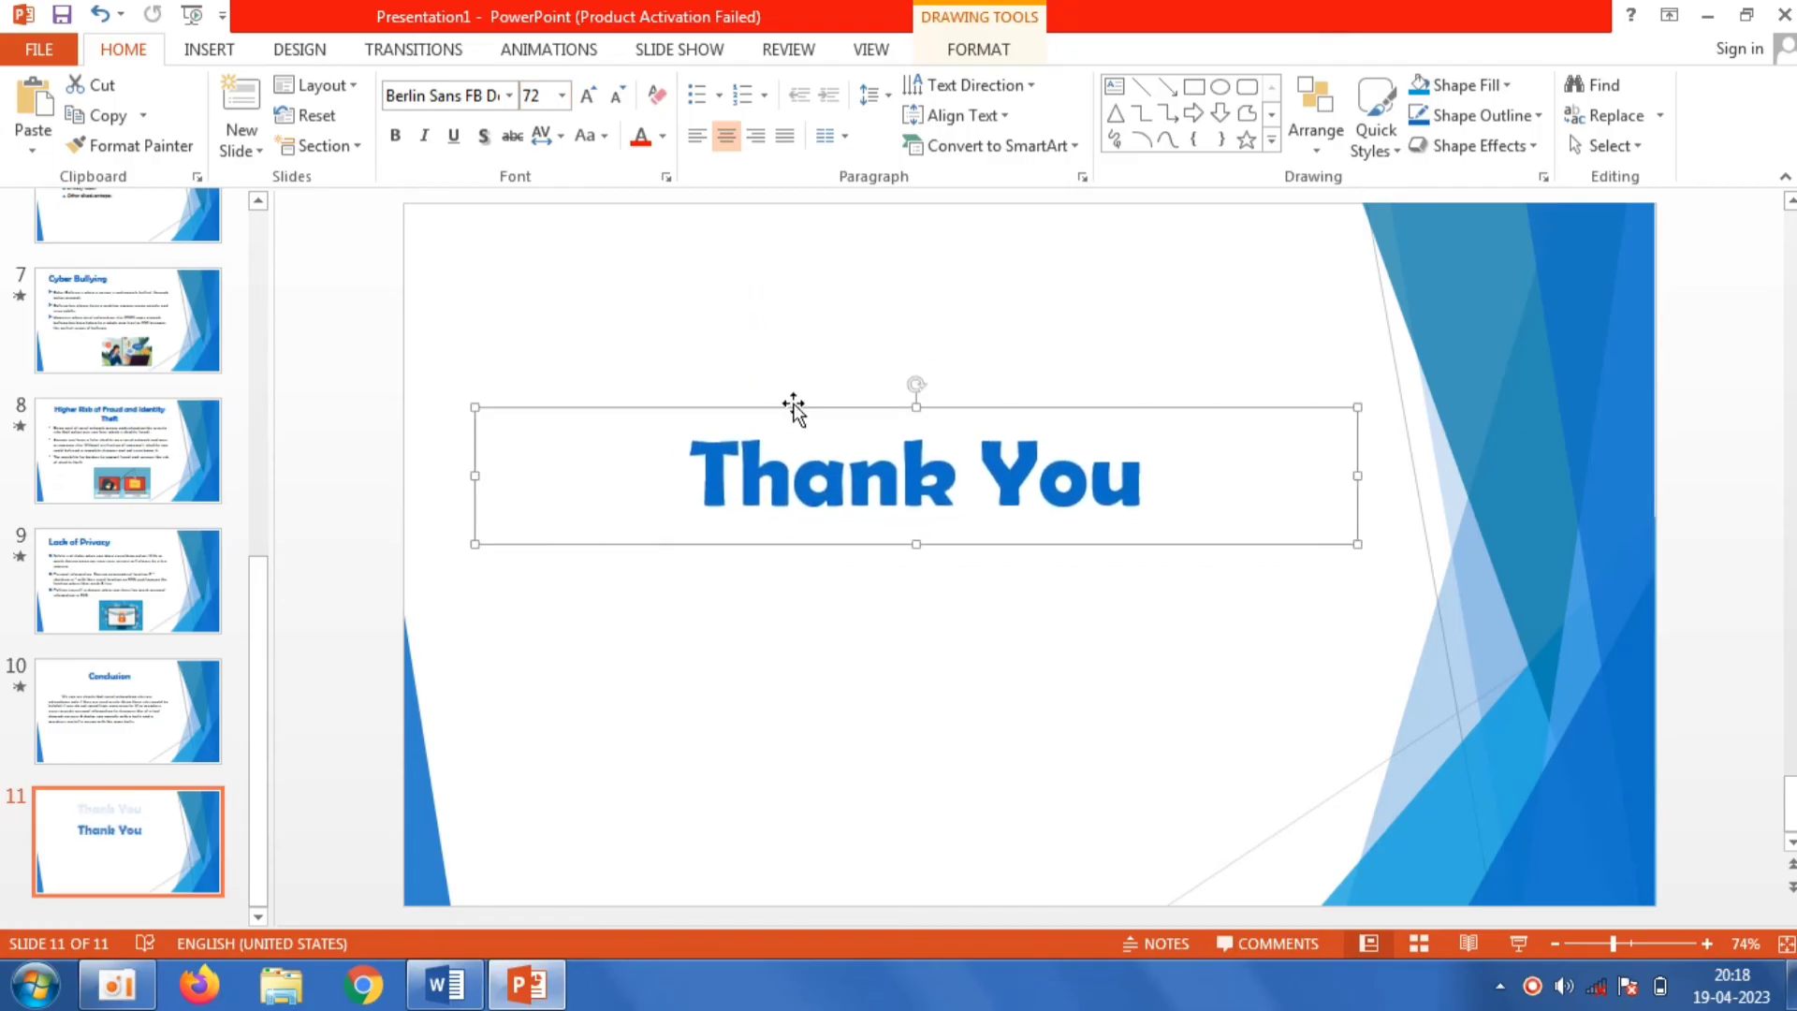
{"action": "left_click", "coordinate": [800, 578]}
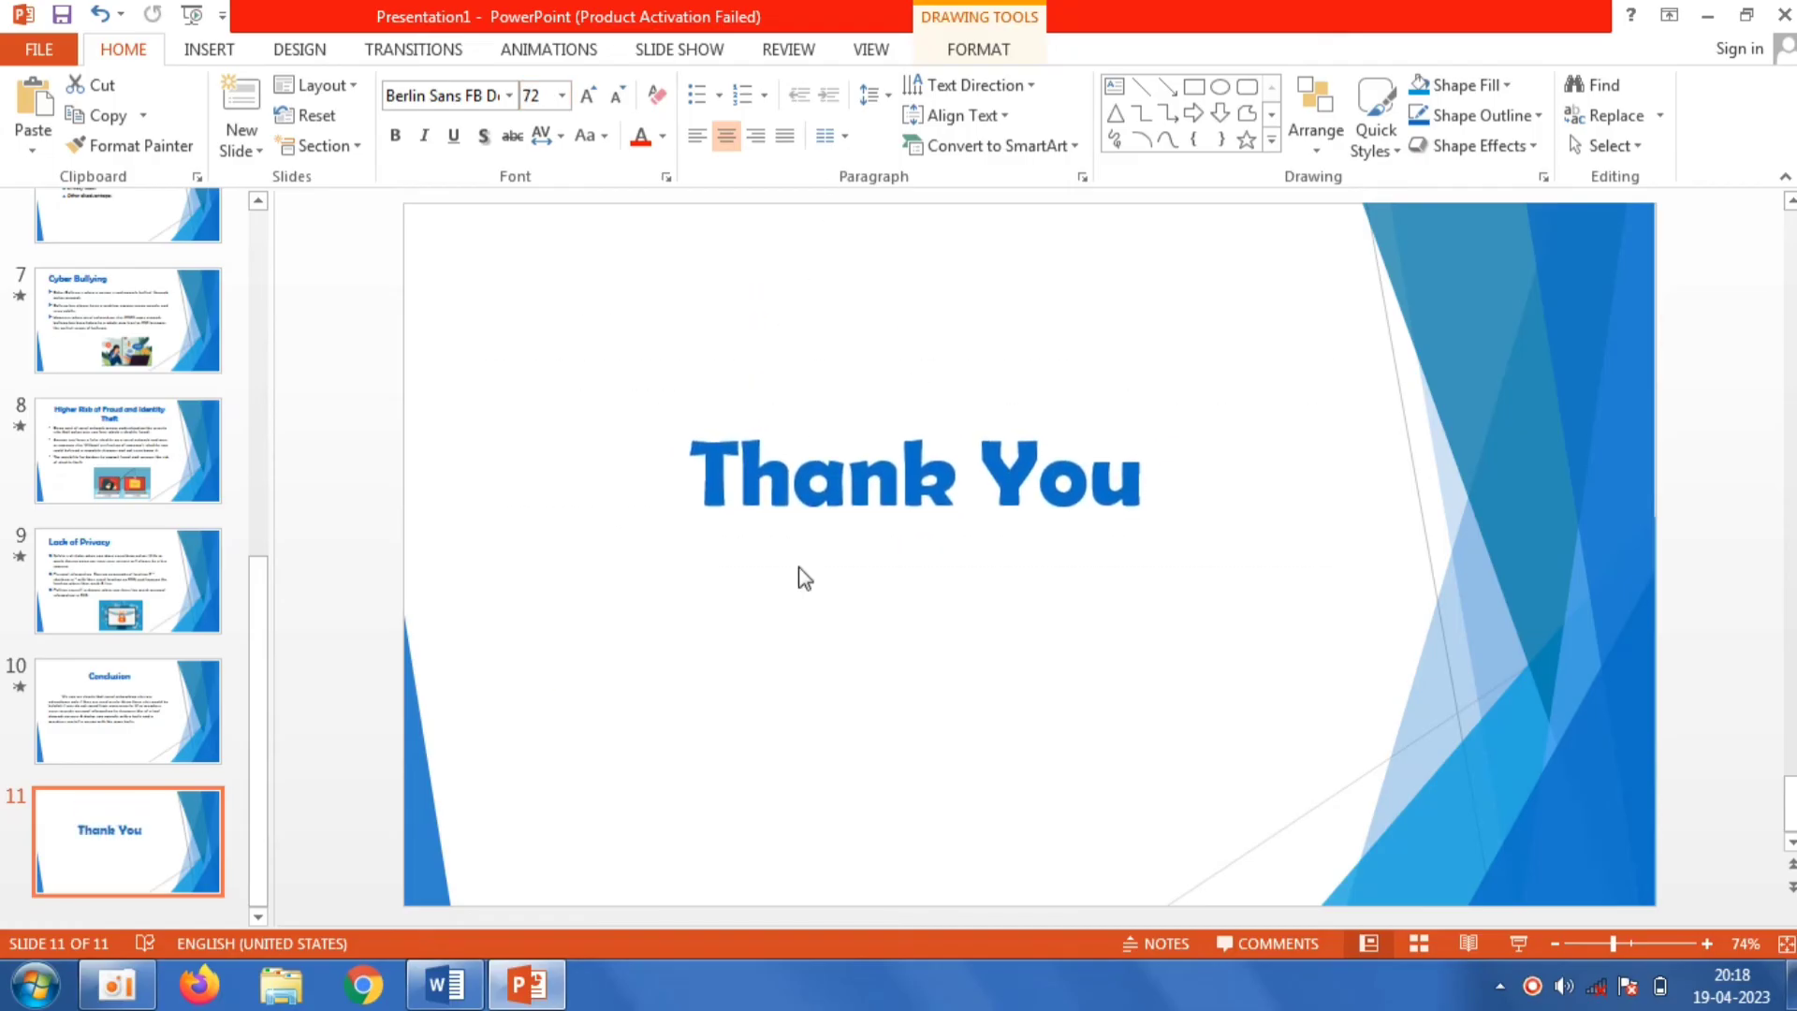
Step: Apply the Fracture transition to the Thank You slide
{"action": "left_click", "coordinate": [178, 672]}
{"action": "left_click", "coordinate": [412, 50]}
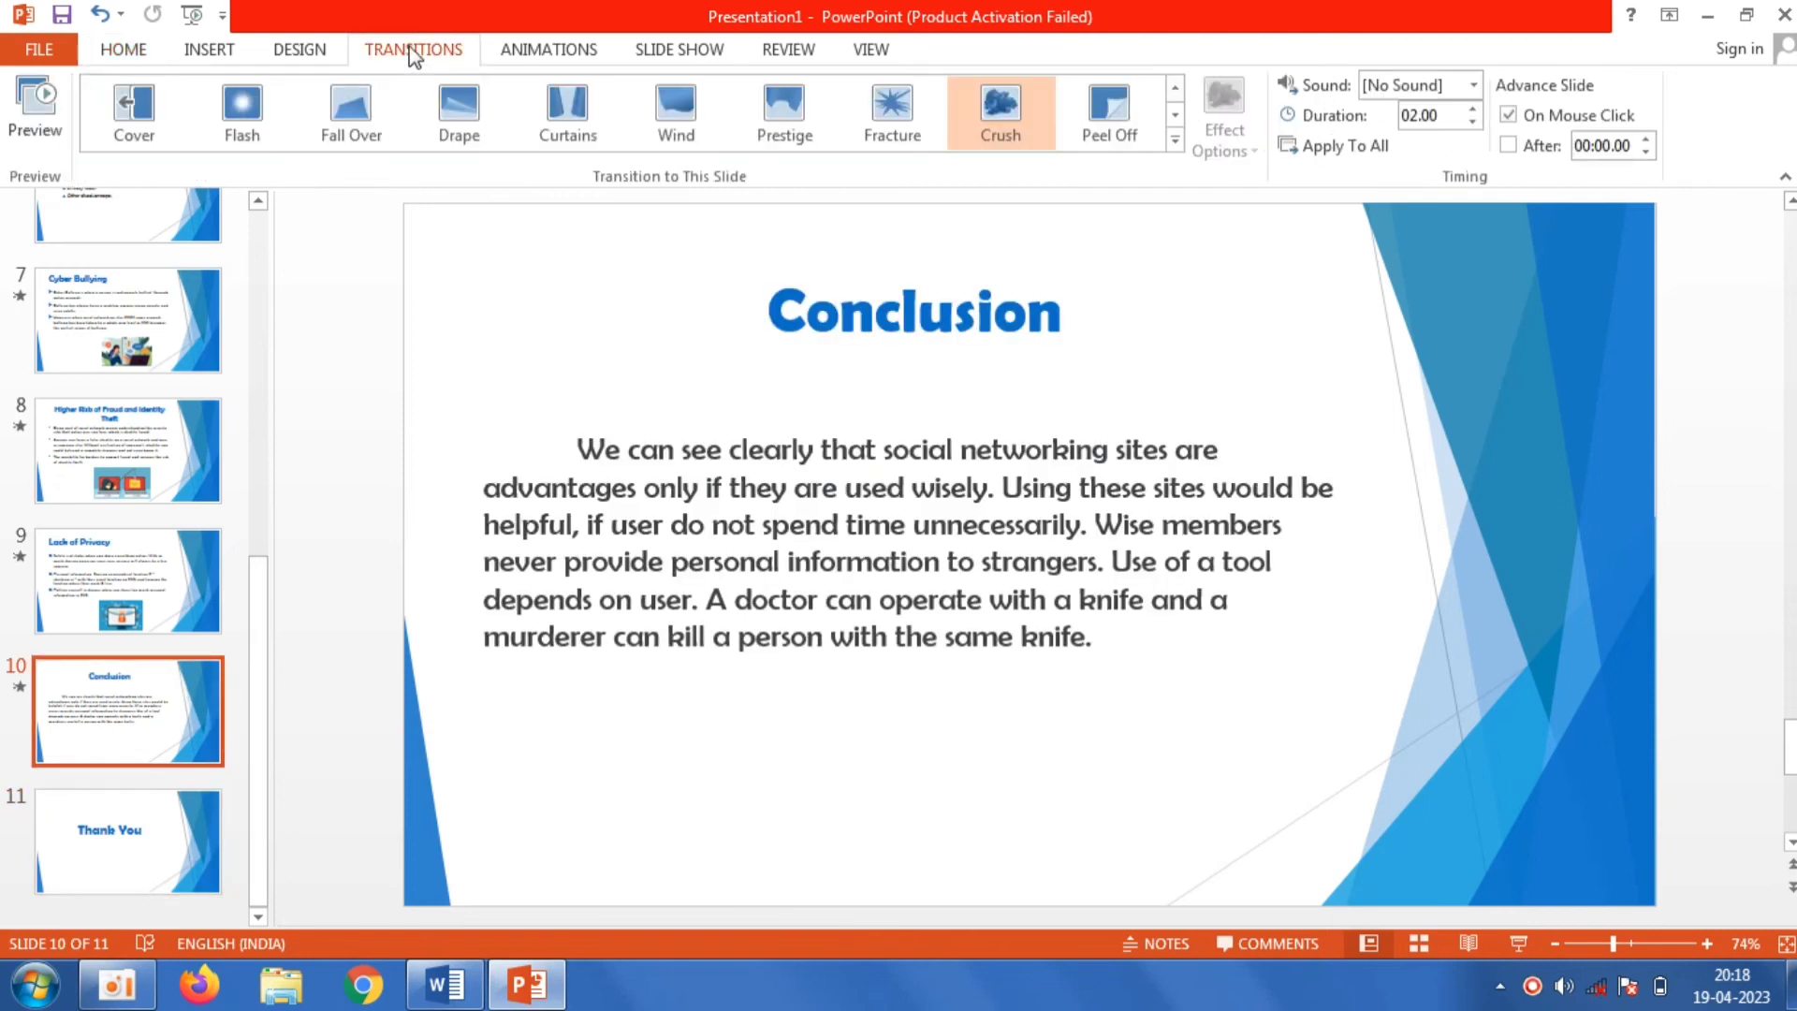
{"action": "left_click", "coordinate": [155, 866]}
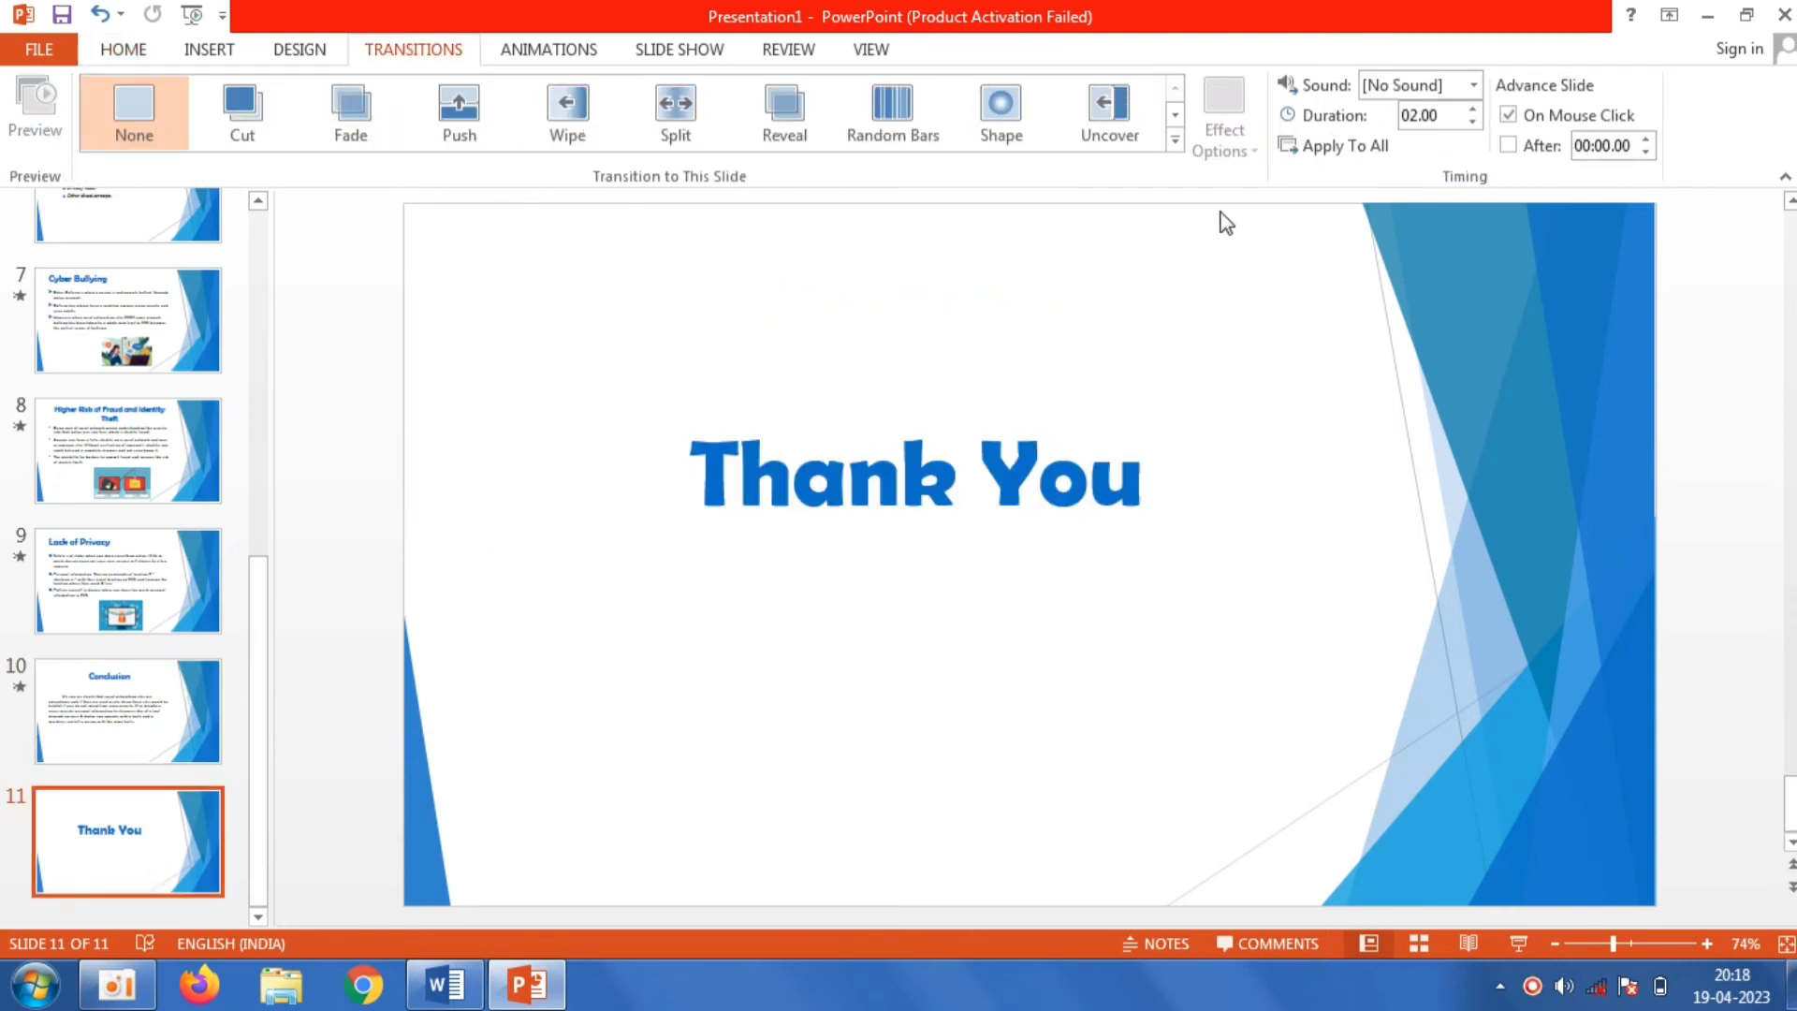
{"action": "left_click", "coordinate": [1175, 142]}
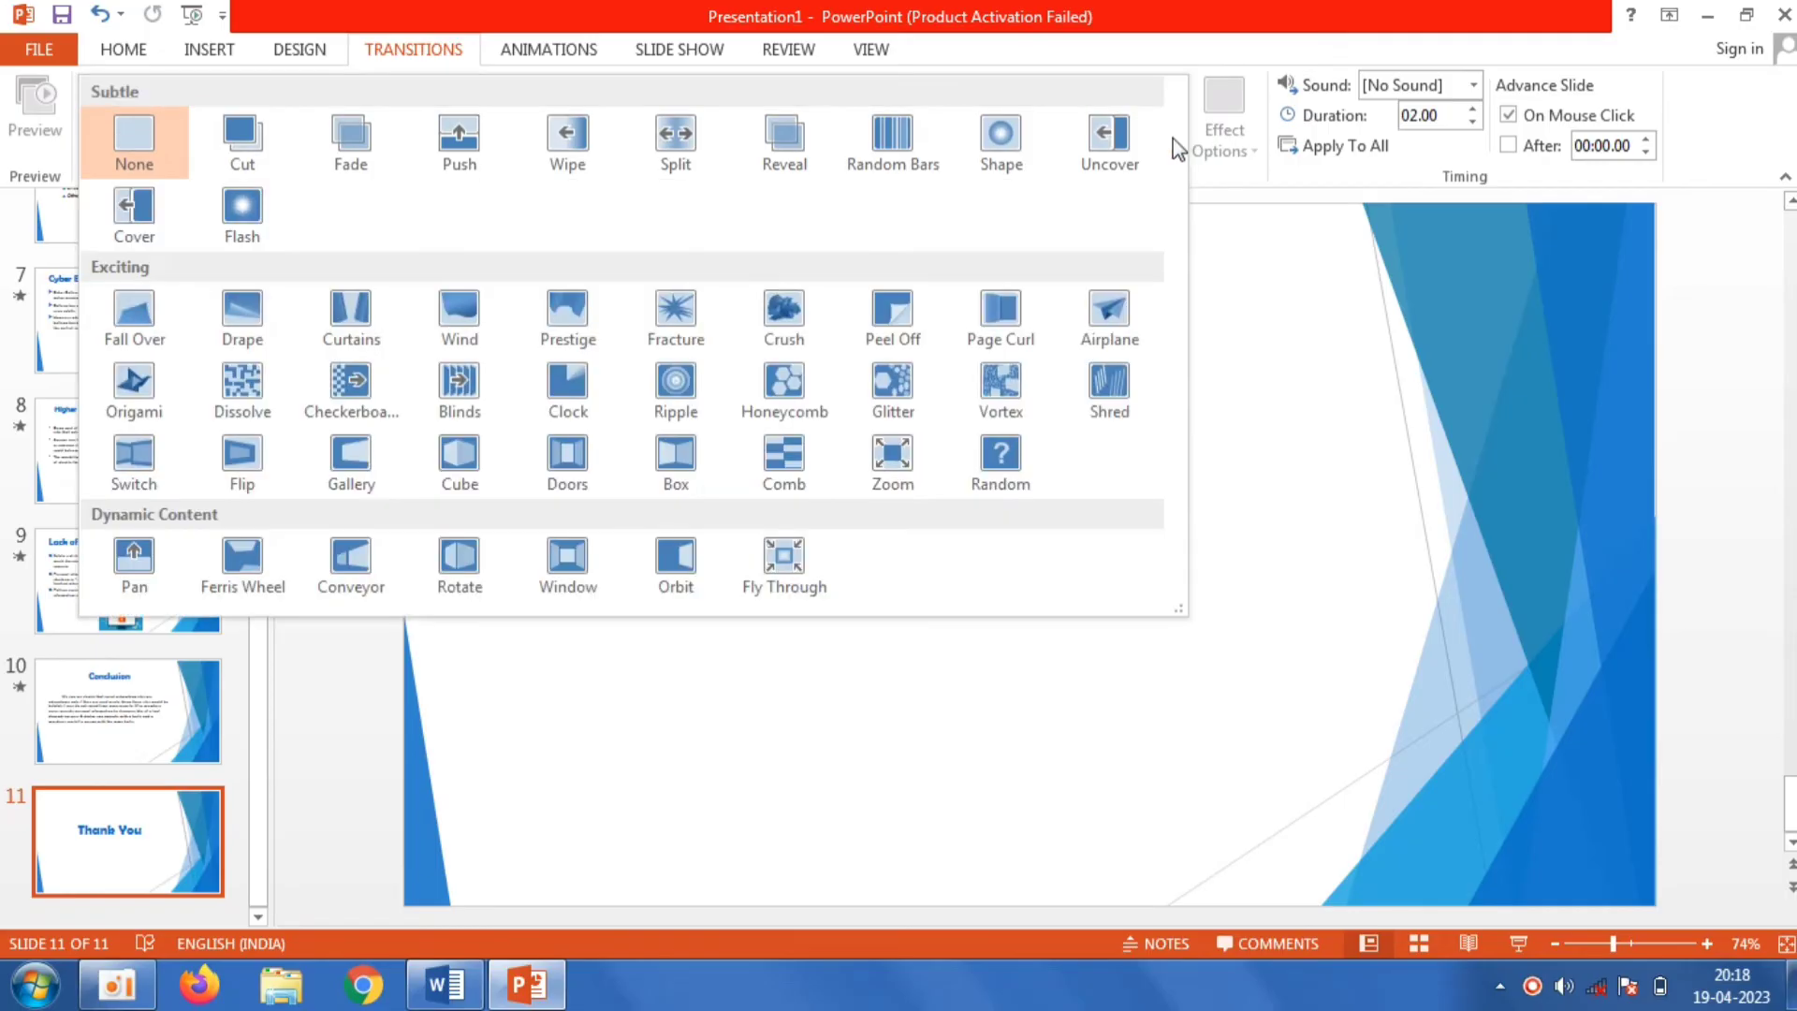
{"action": "left_click", "coordinate": [673, 332]}
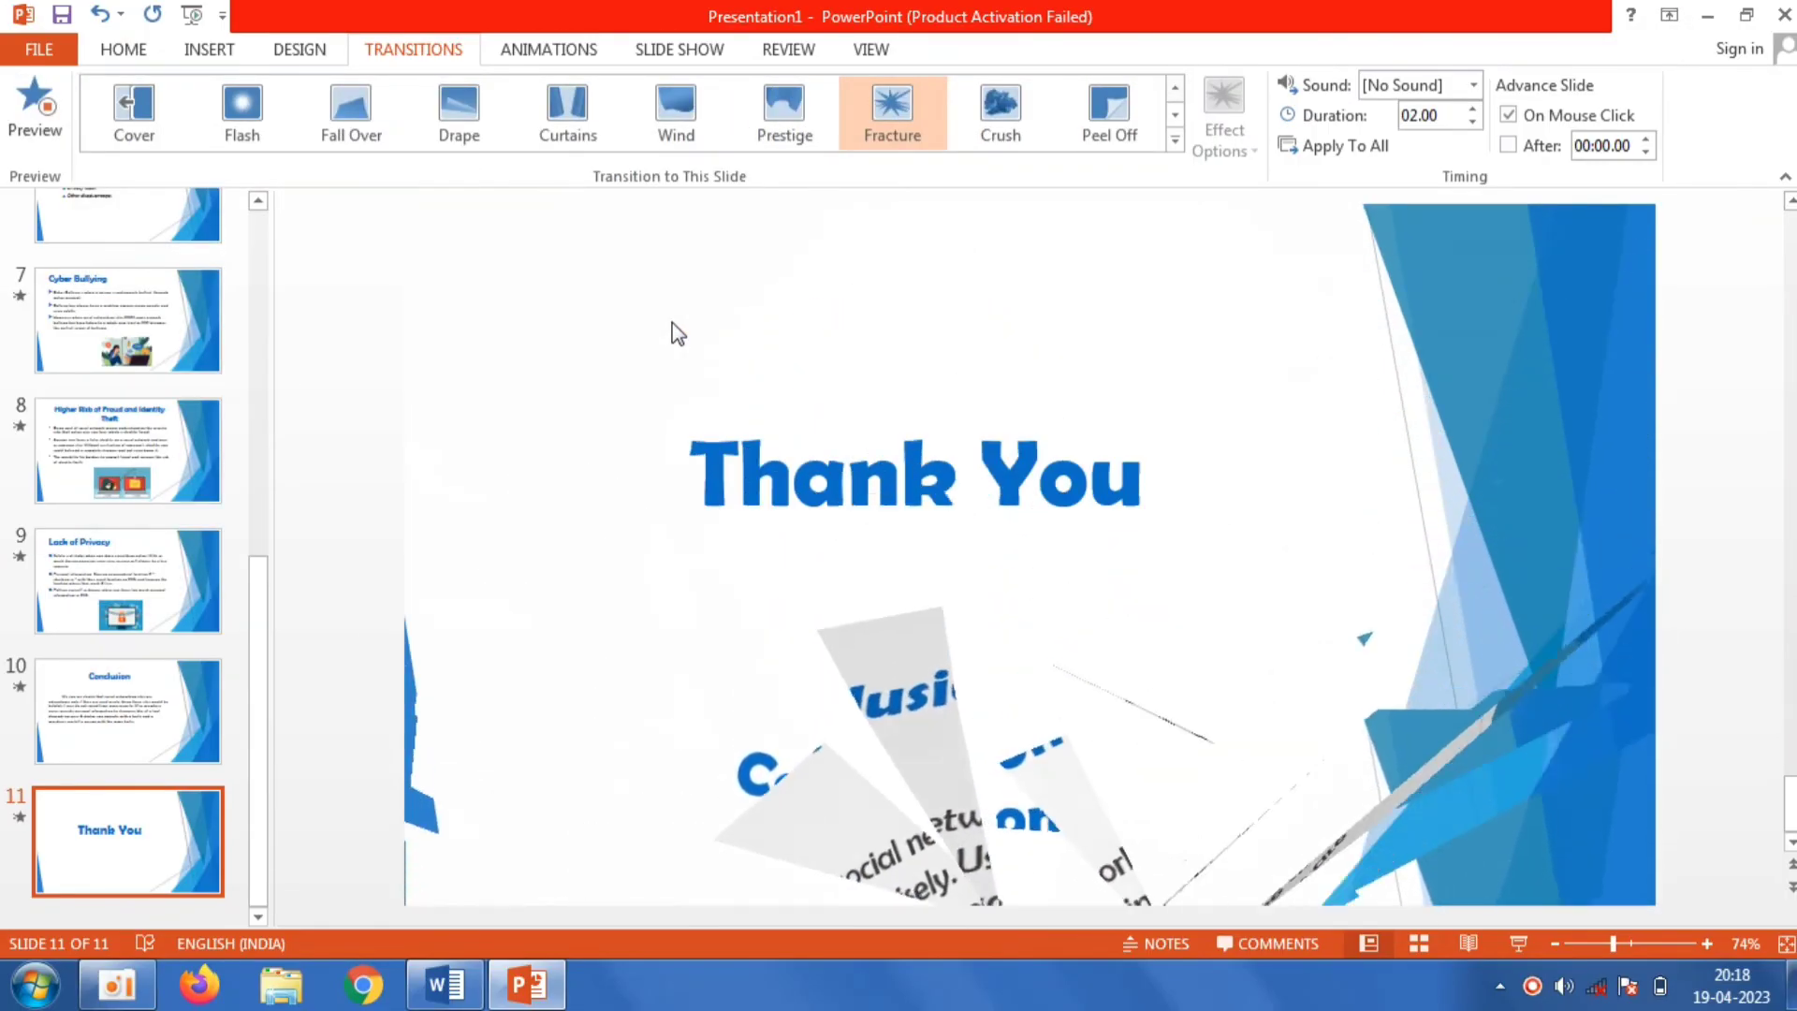
Step: Add a Fly In entrance animation to the Thank You title
{"action": "left_click", "coordinate": [966, 500]}
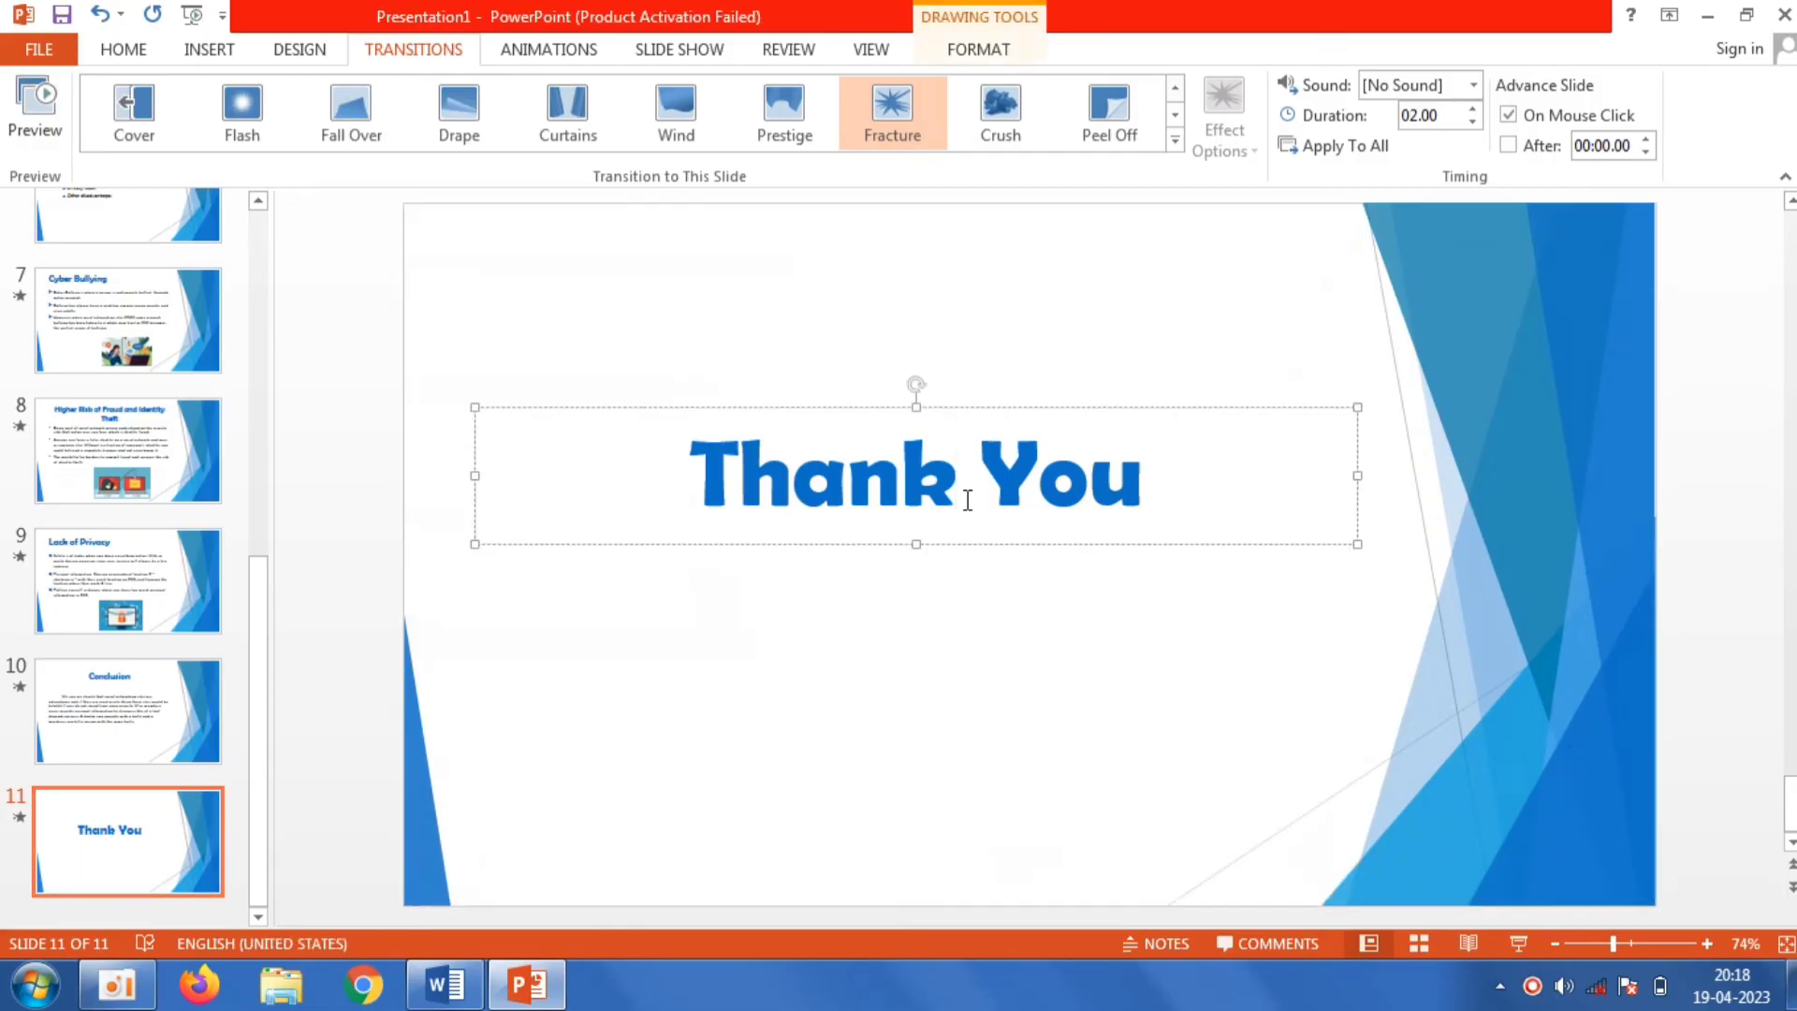
{"action": "left_click", "coordinate": [513, 52]}
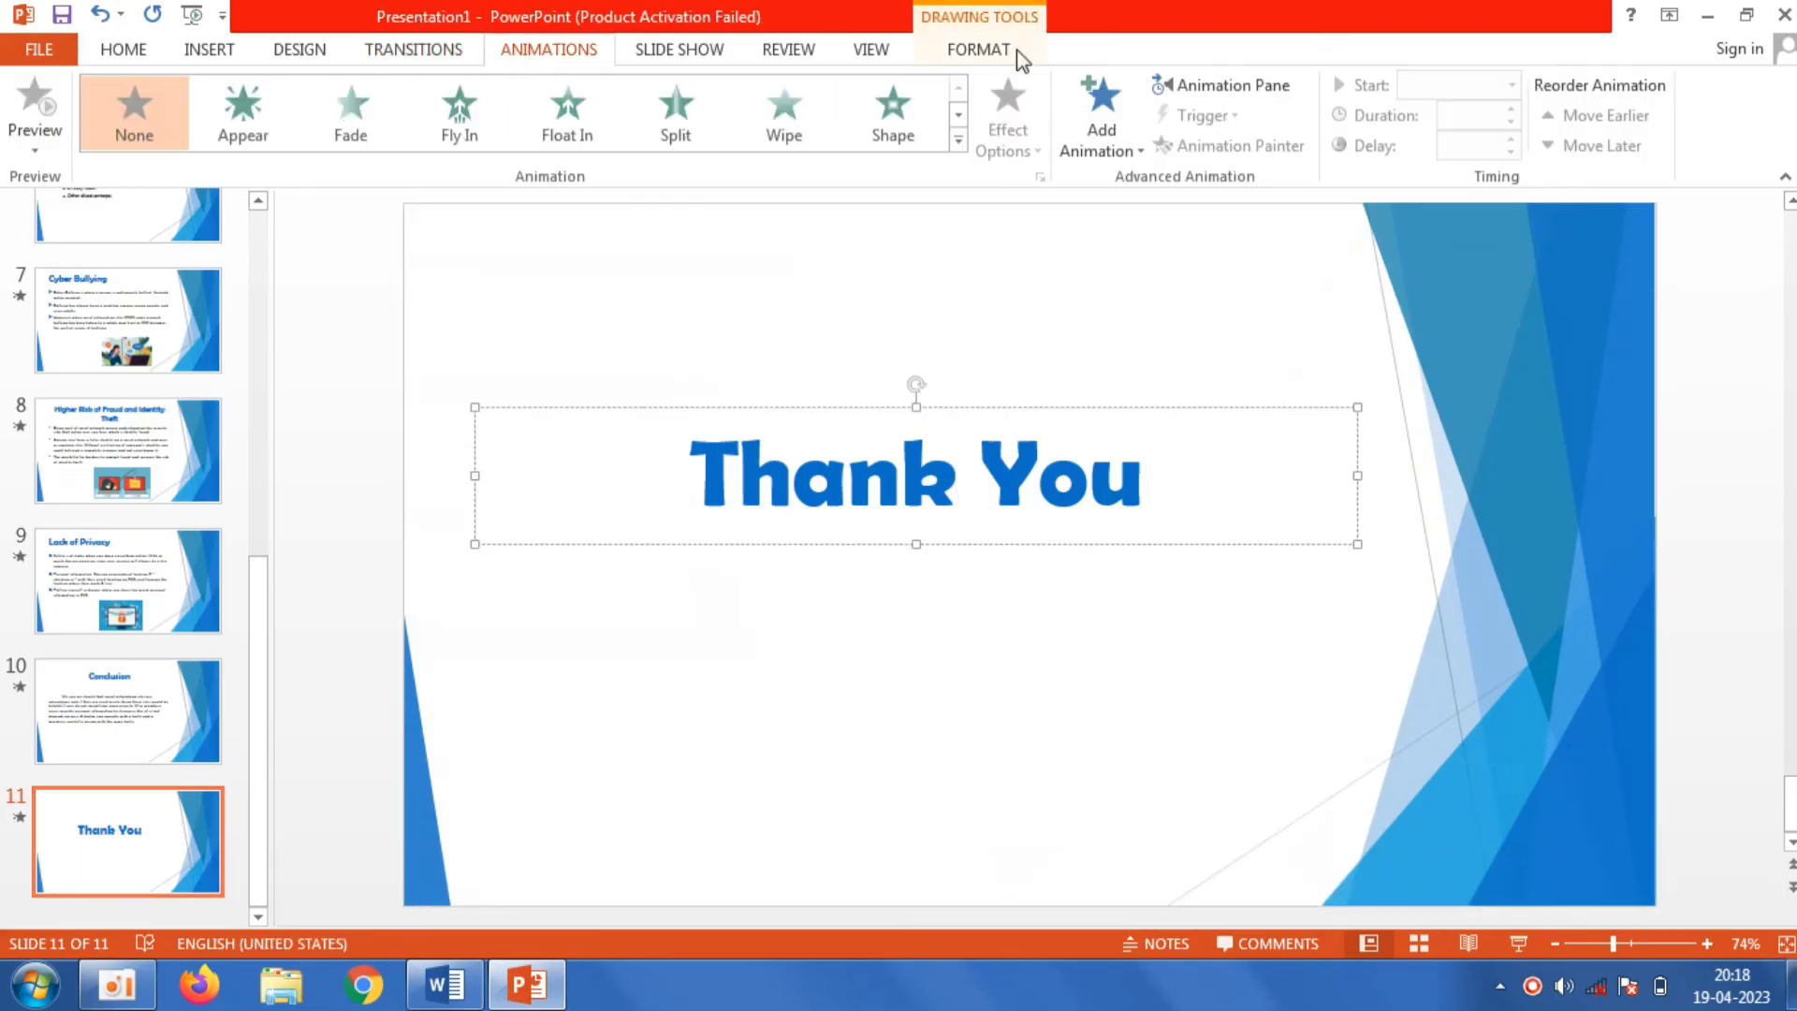
{"action": "left_click", "coordinate": [1236, 84]}
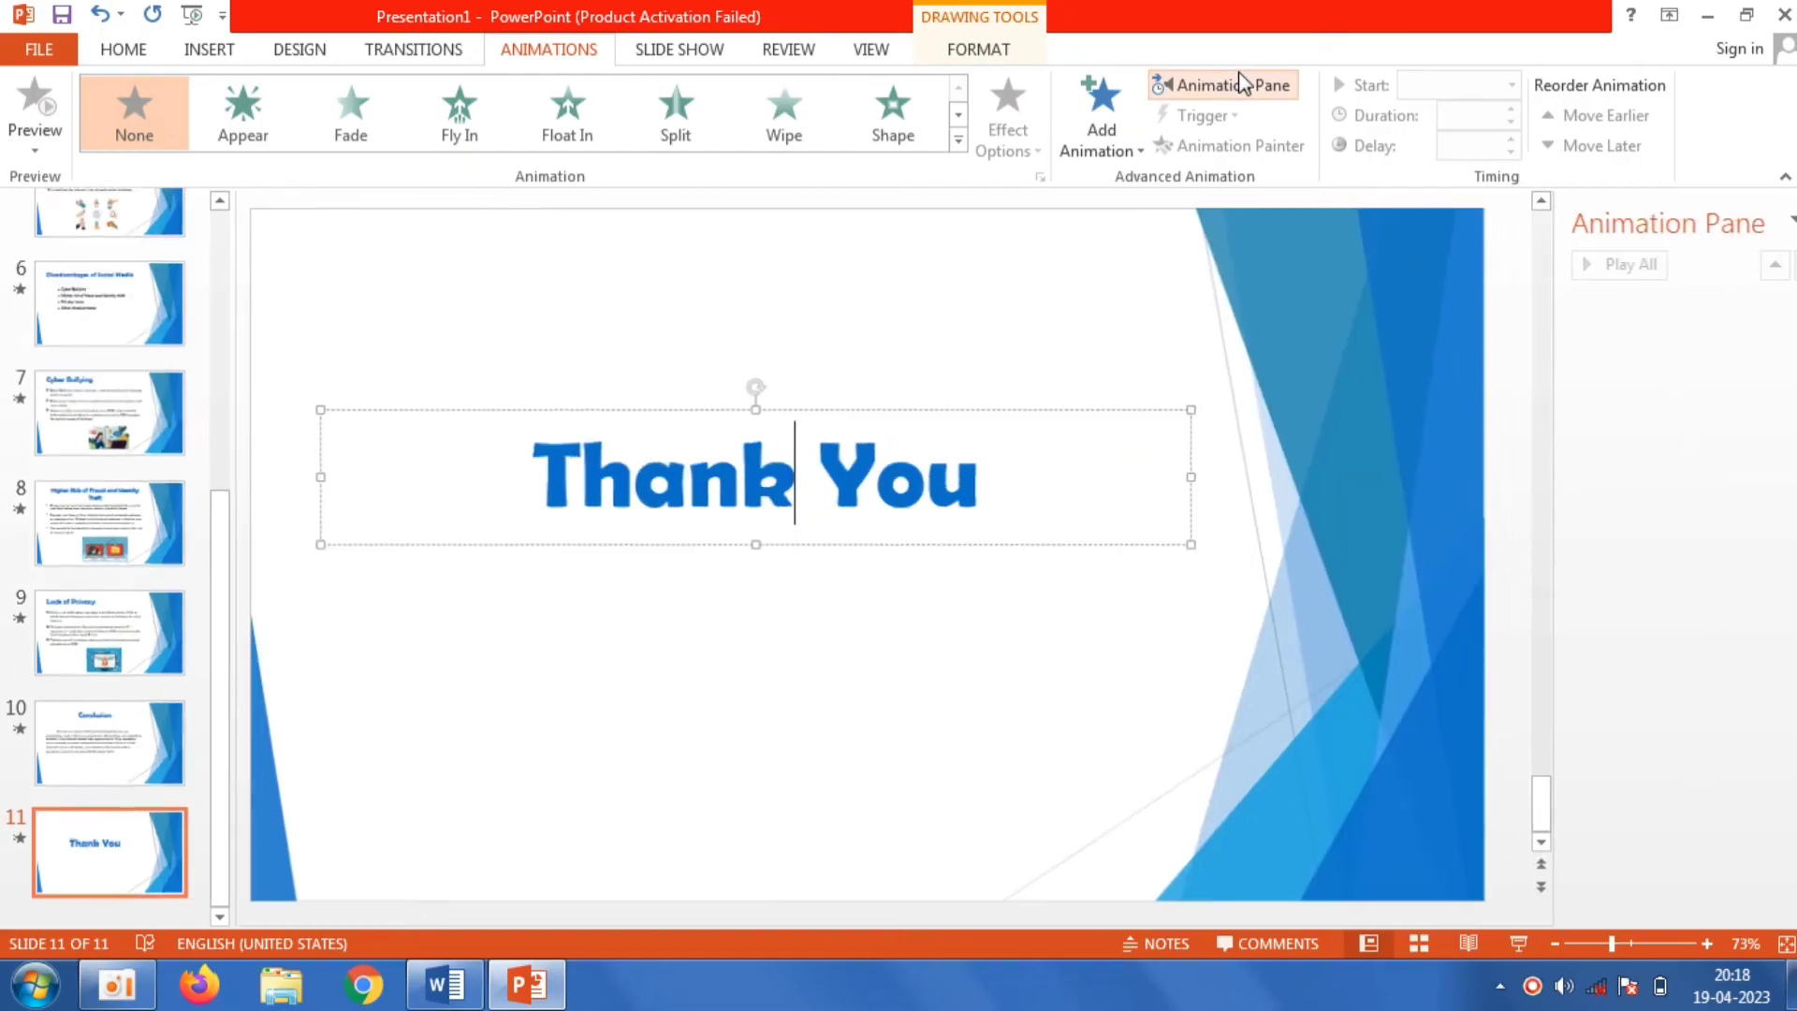
{"action": "left_click", "coordinate": [1081, 145]}
{"action": "left_click", "coordinate": [1260, 795]}
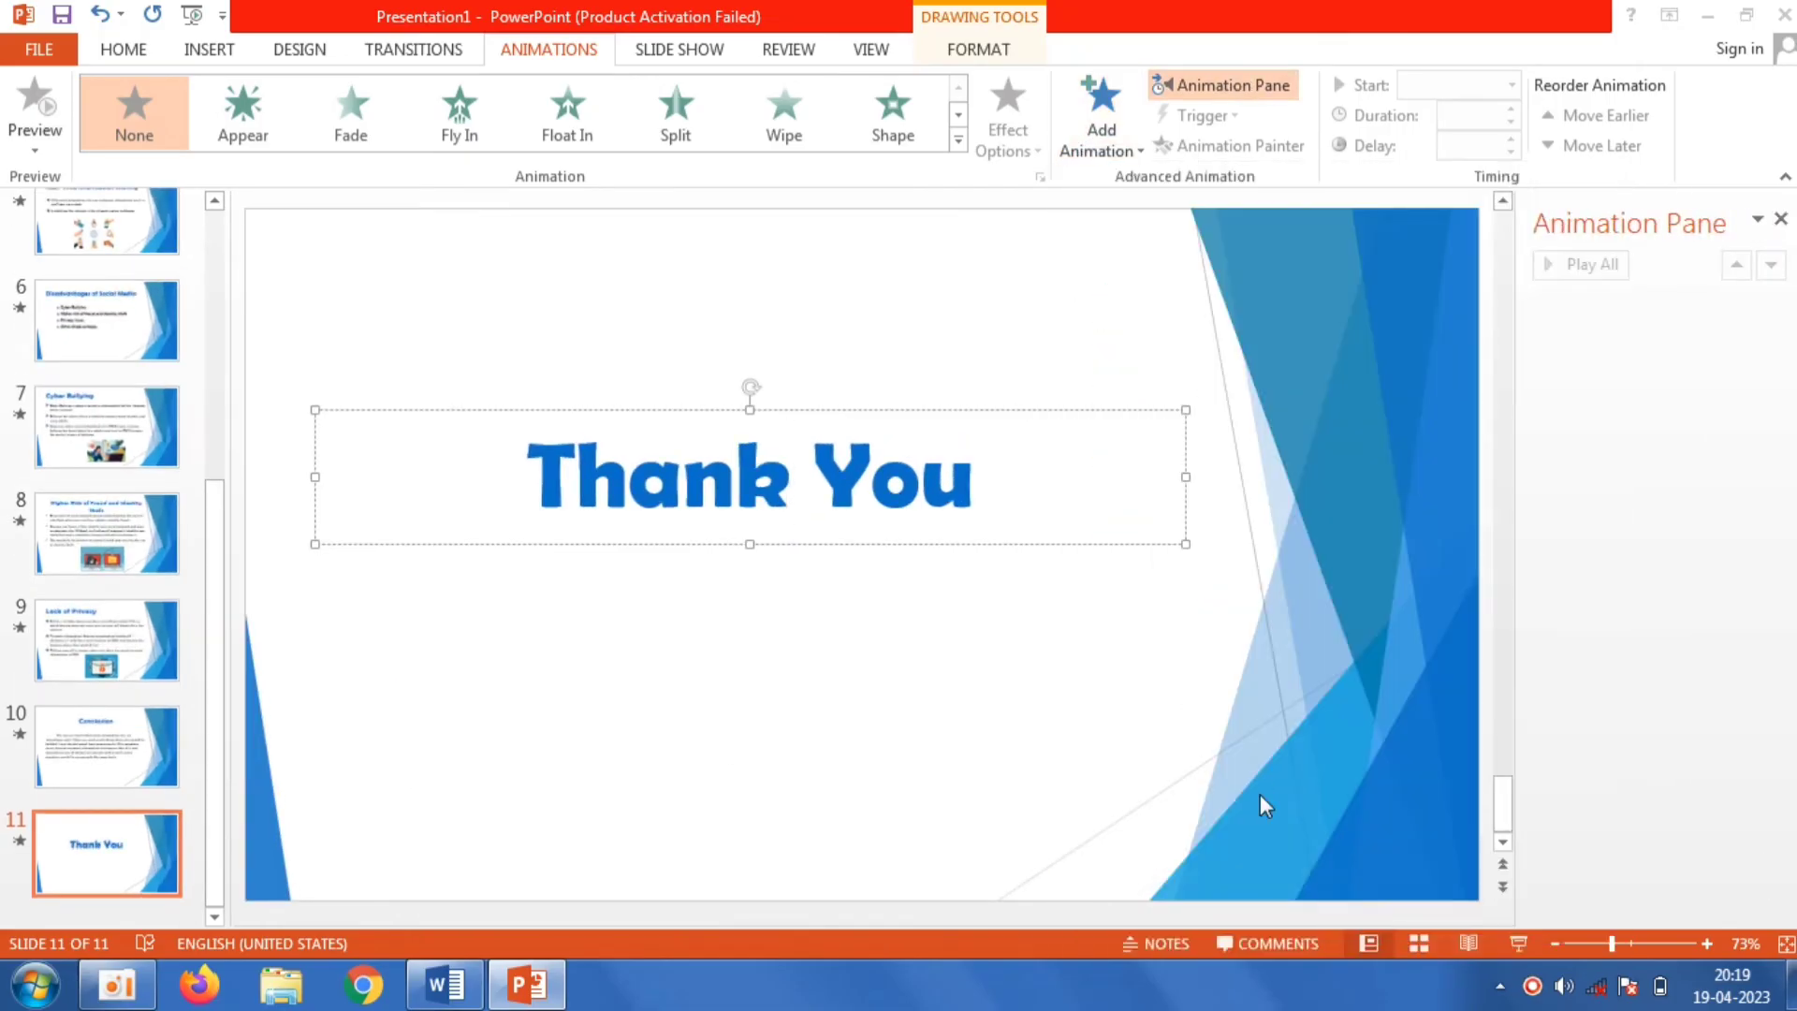
{"action": "left_click", "coordinate": [954, 518]}
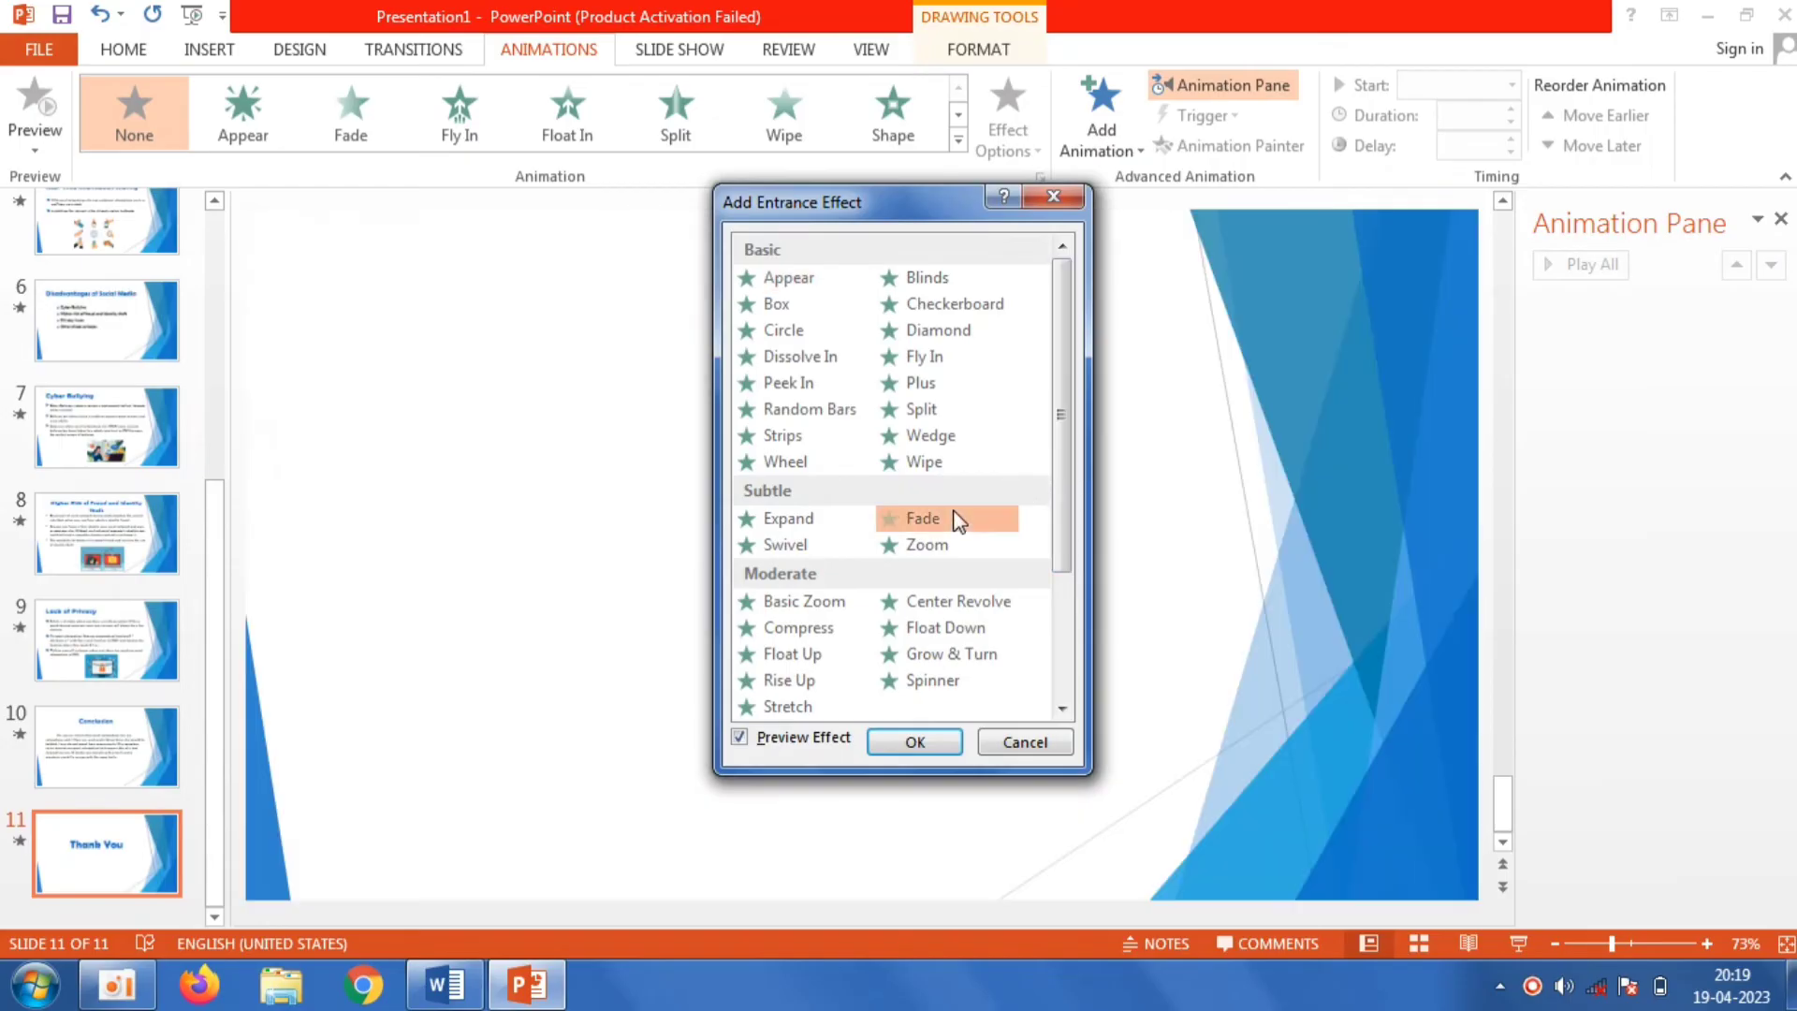
{"action": "left_click", "coordinate": [964, 348]}
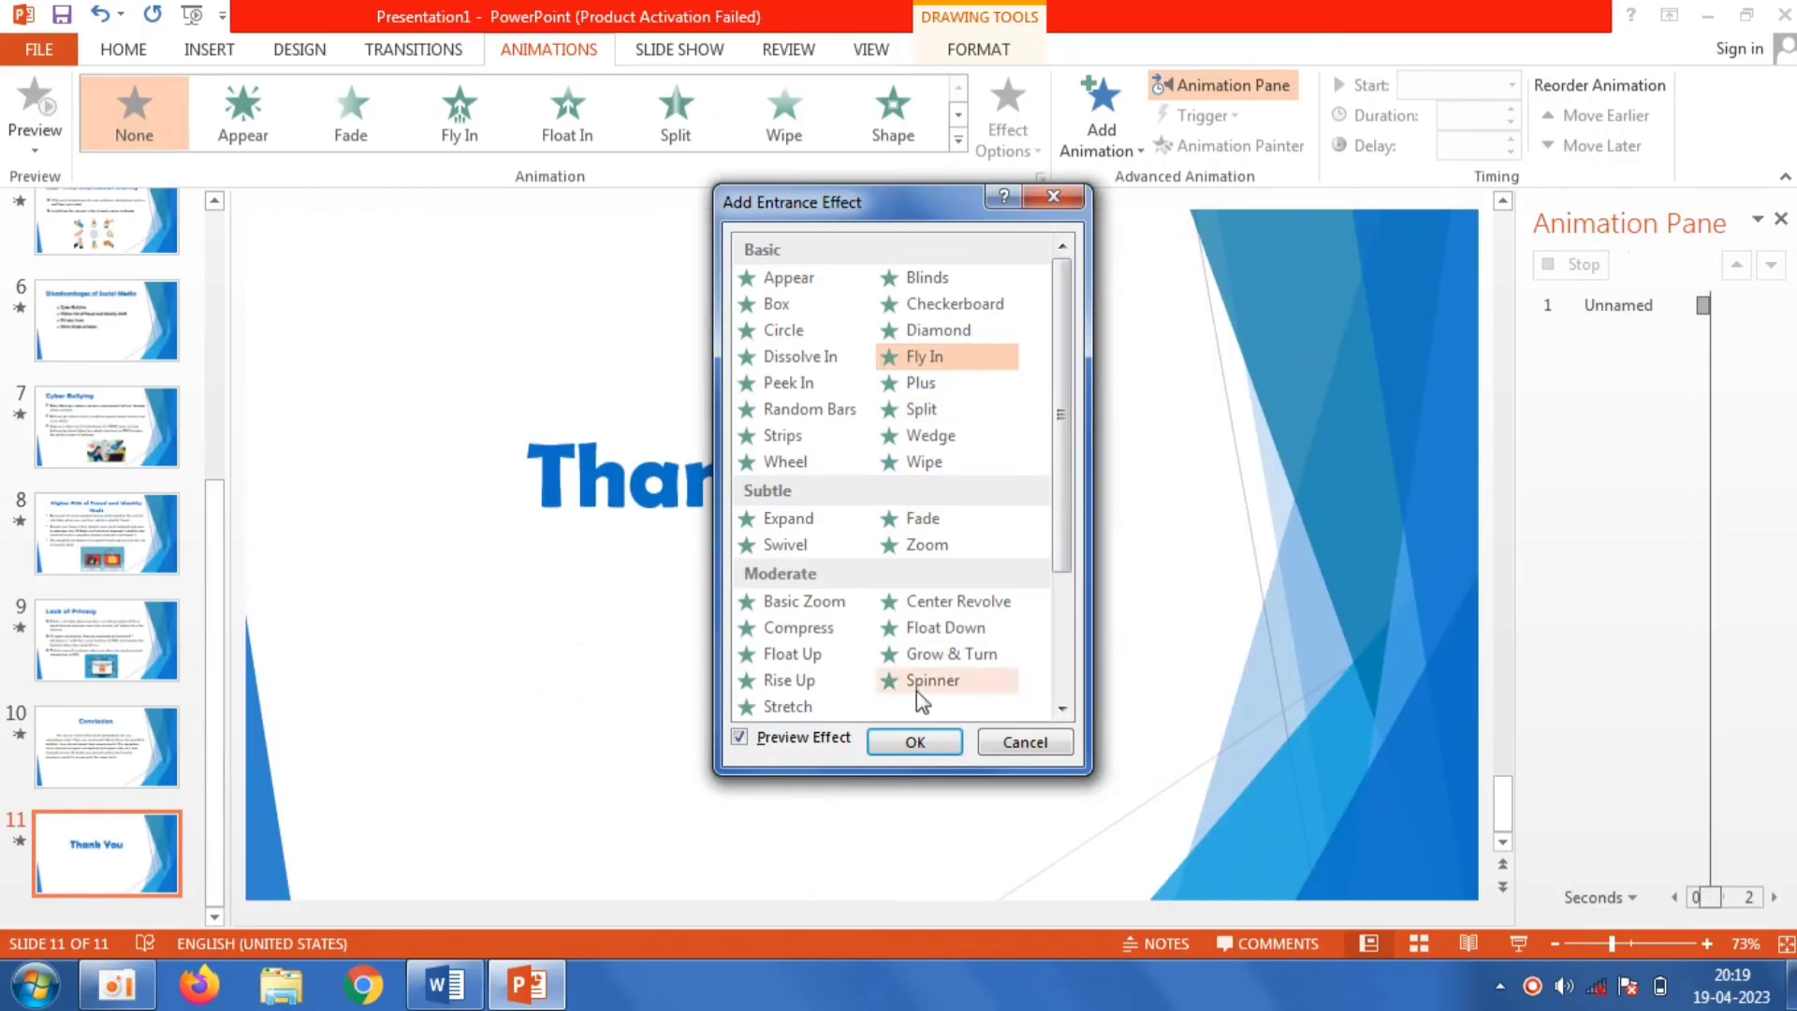
{"action": "left_click", "coordinate": [915, 739]}
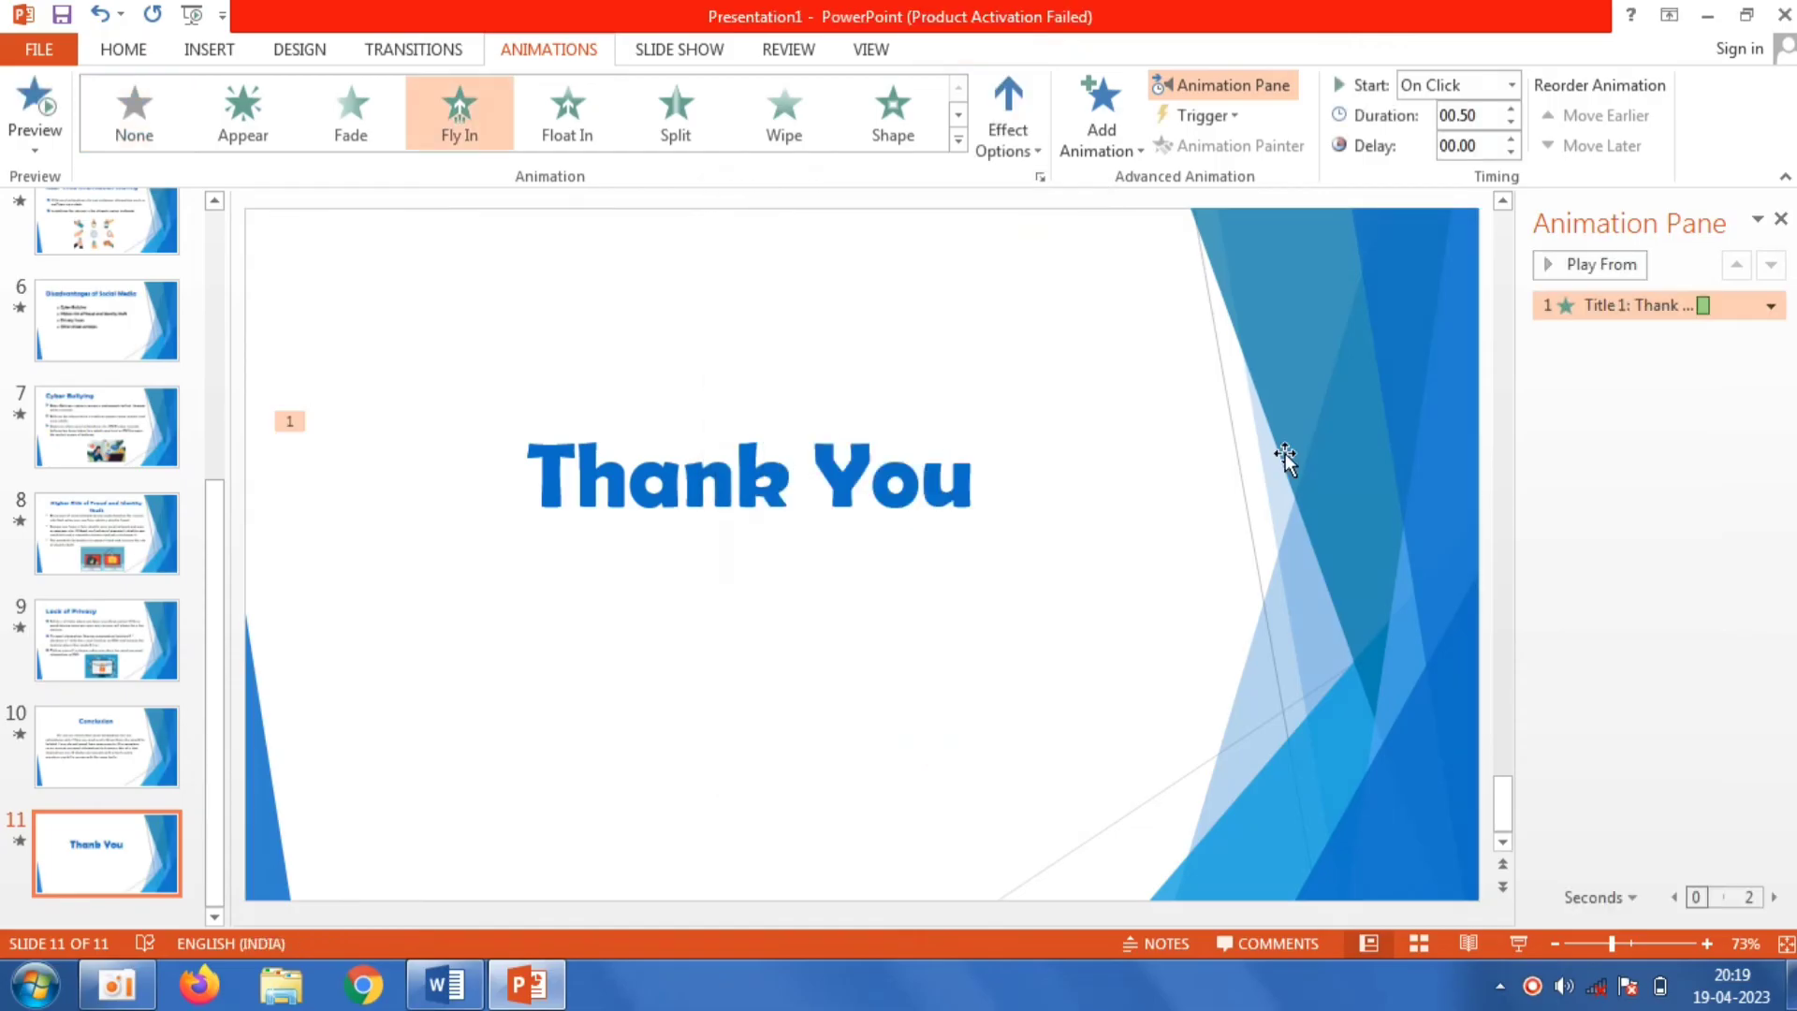
Step: Set the Fly In animation to start After Previous with a 2-second duration
{"action": "left_click", "coordinate": [1770, 306]}
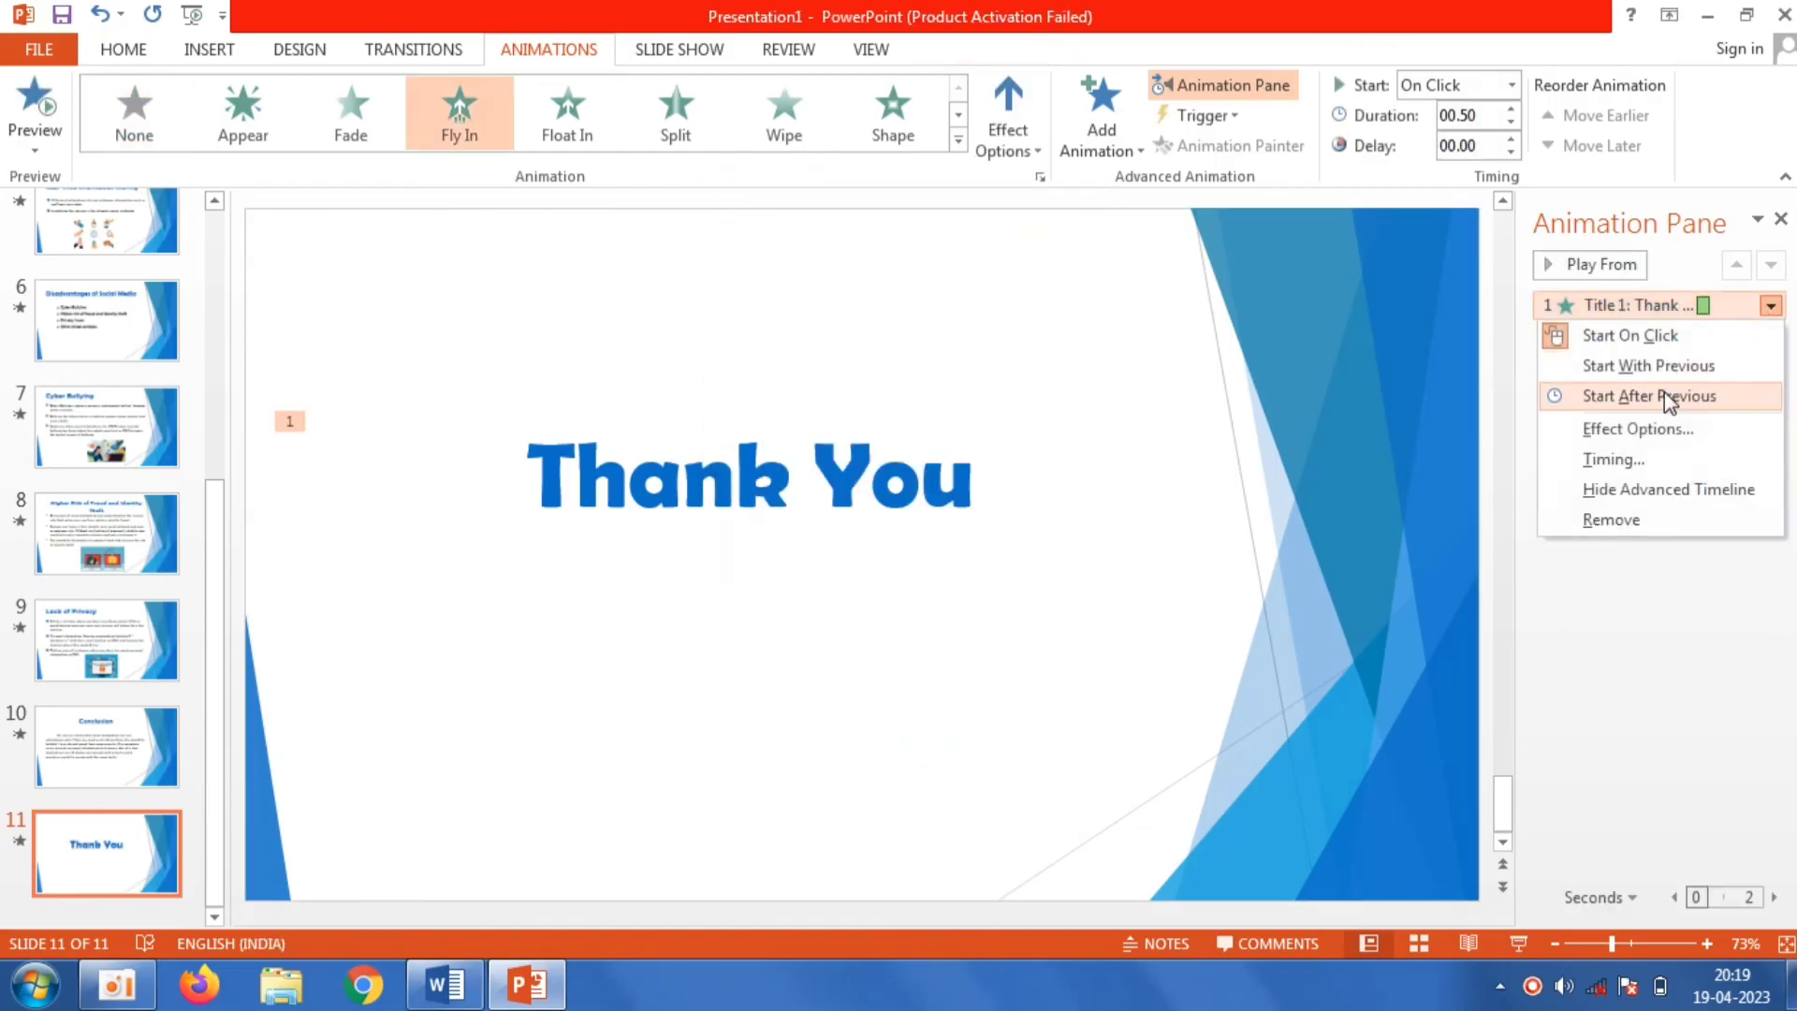
{"action": "left_click", "coordinate": [1665, 397]}
{"action": "left_click", "coordinate": [1771, 306]}
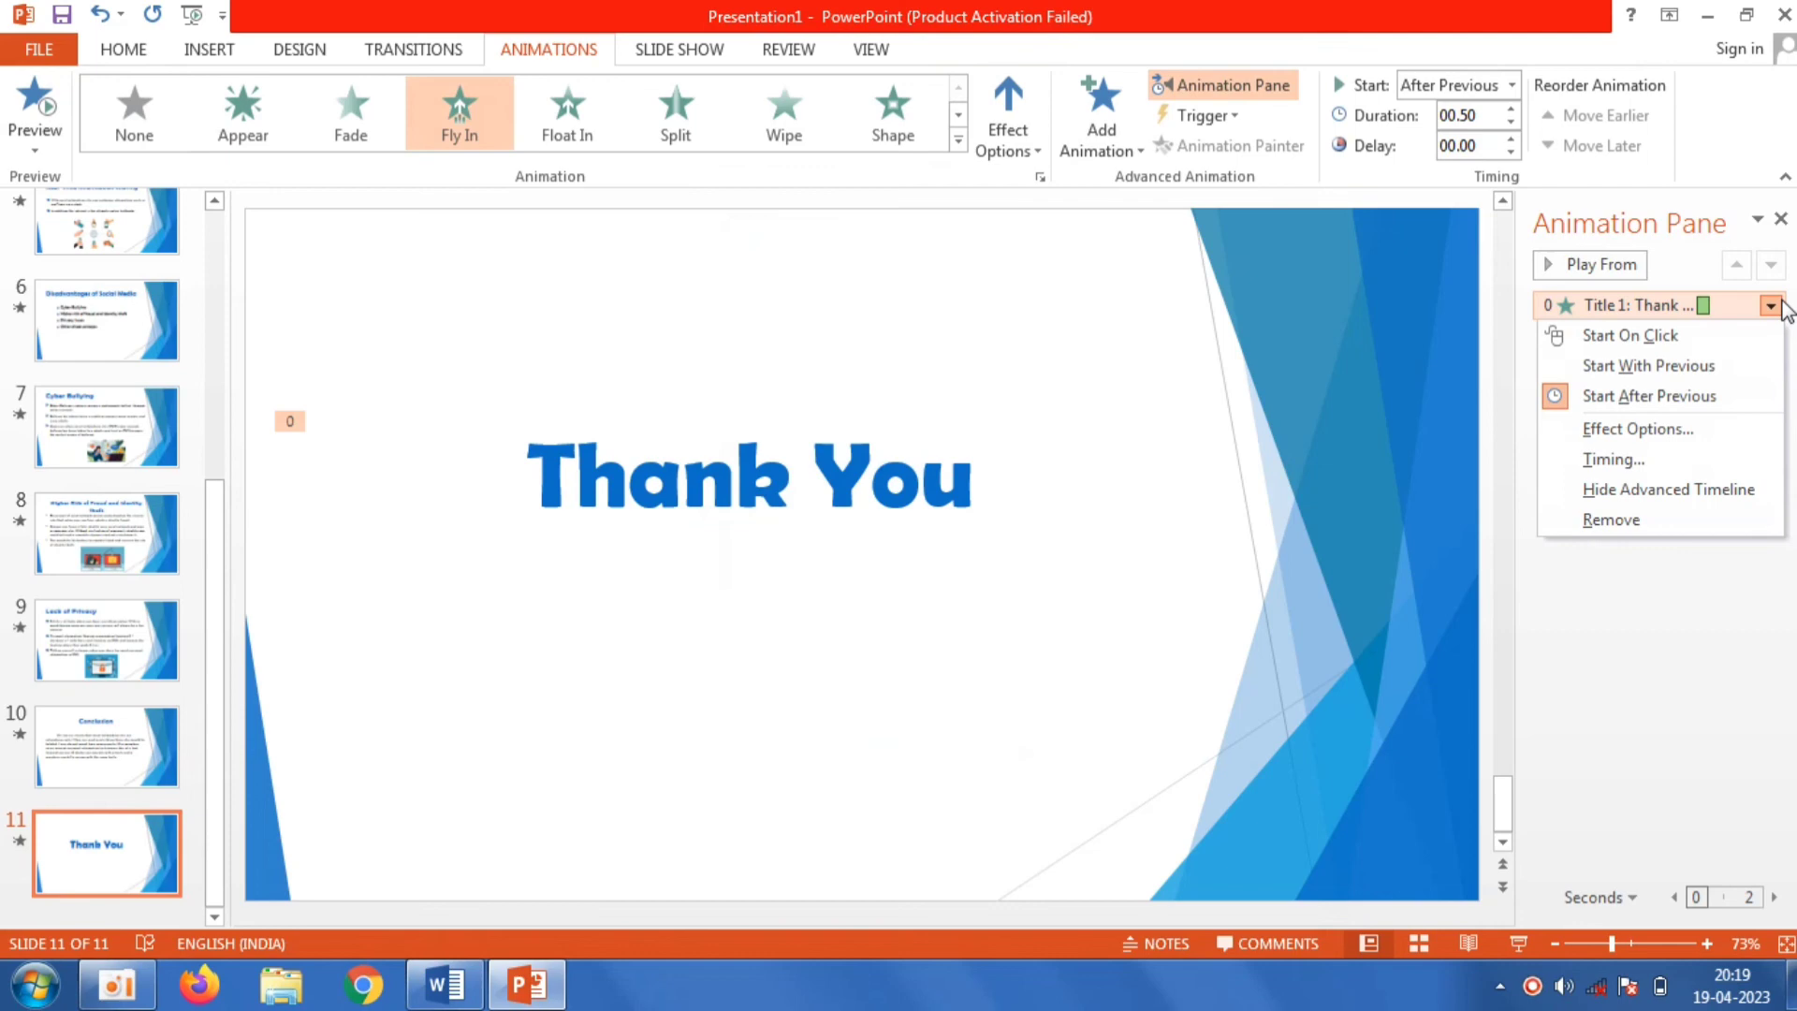
{"action": "left_click", "coordinate": [1682, 429]}
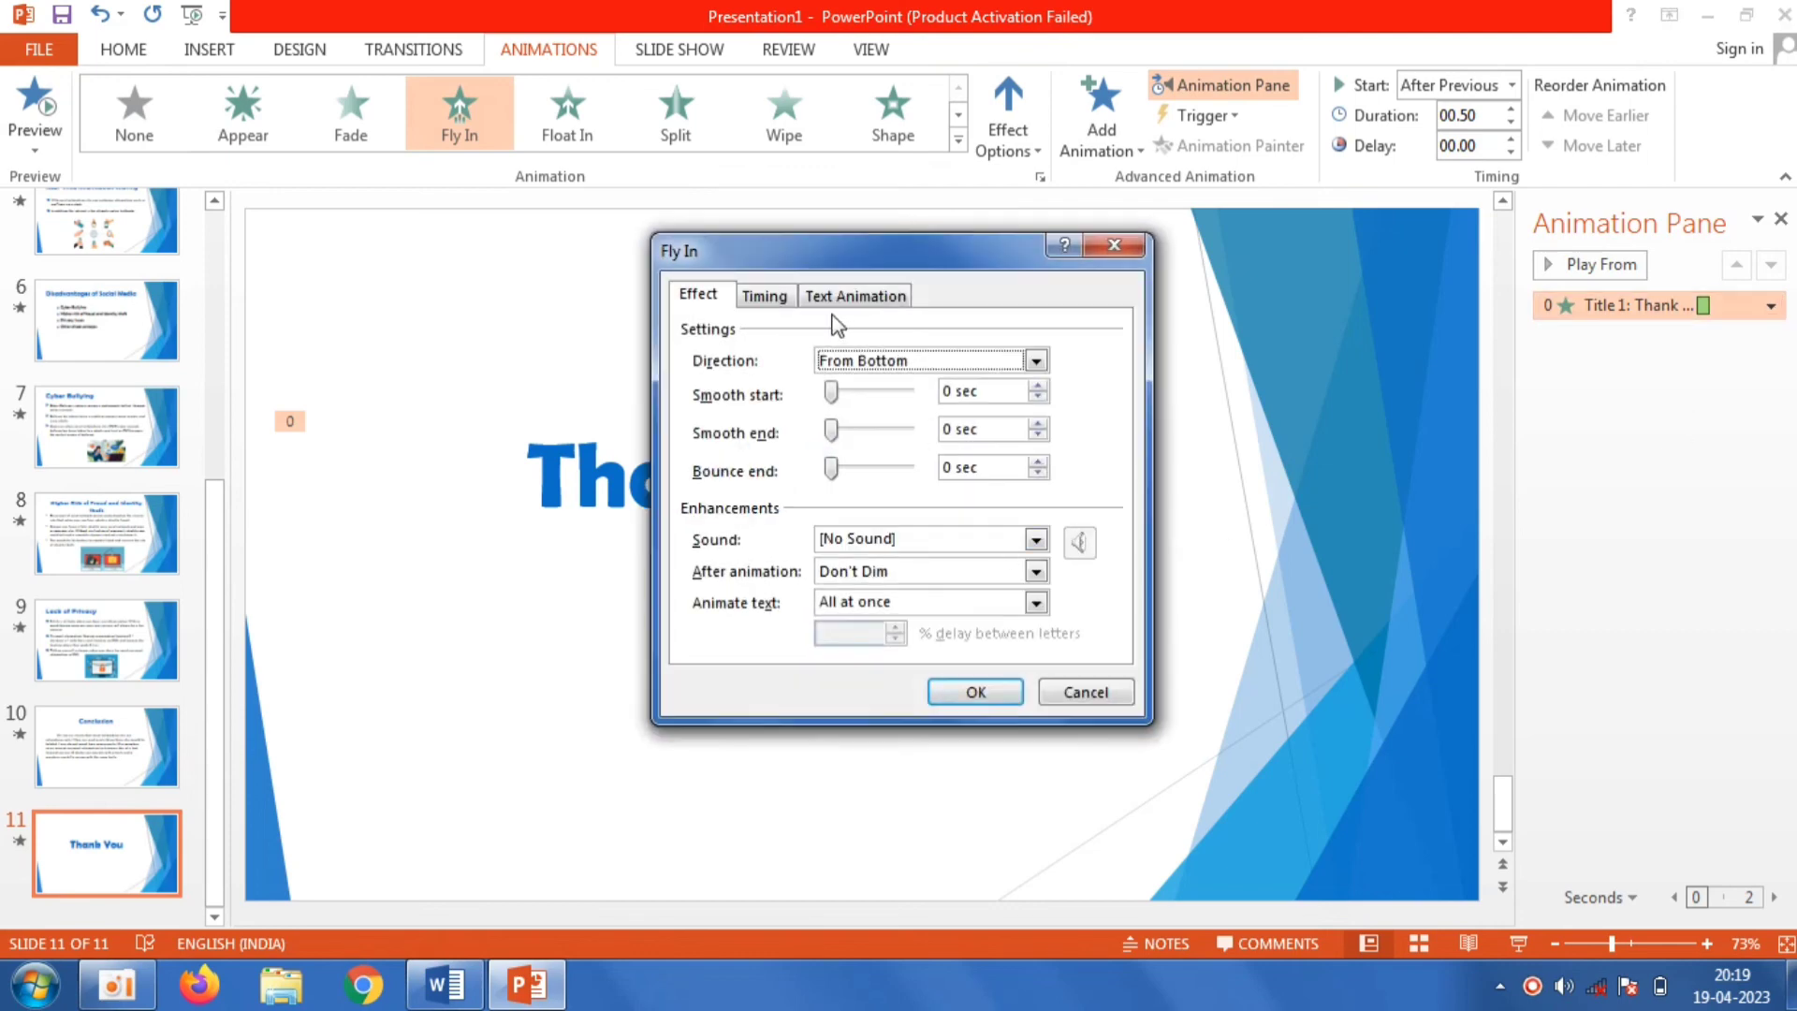
{"action": "left_click", "coordinate": [769, 296]}
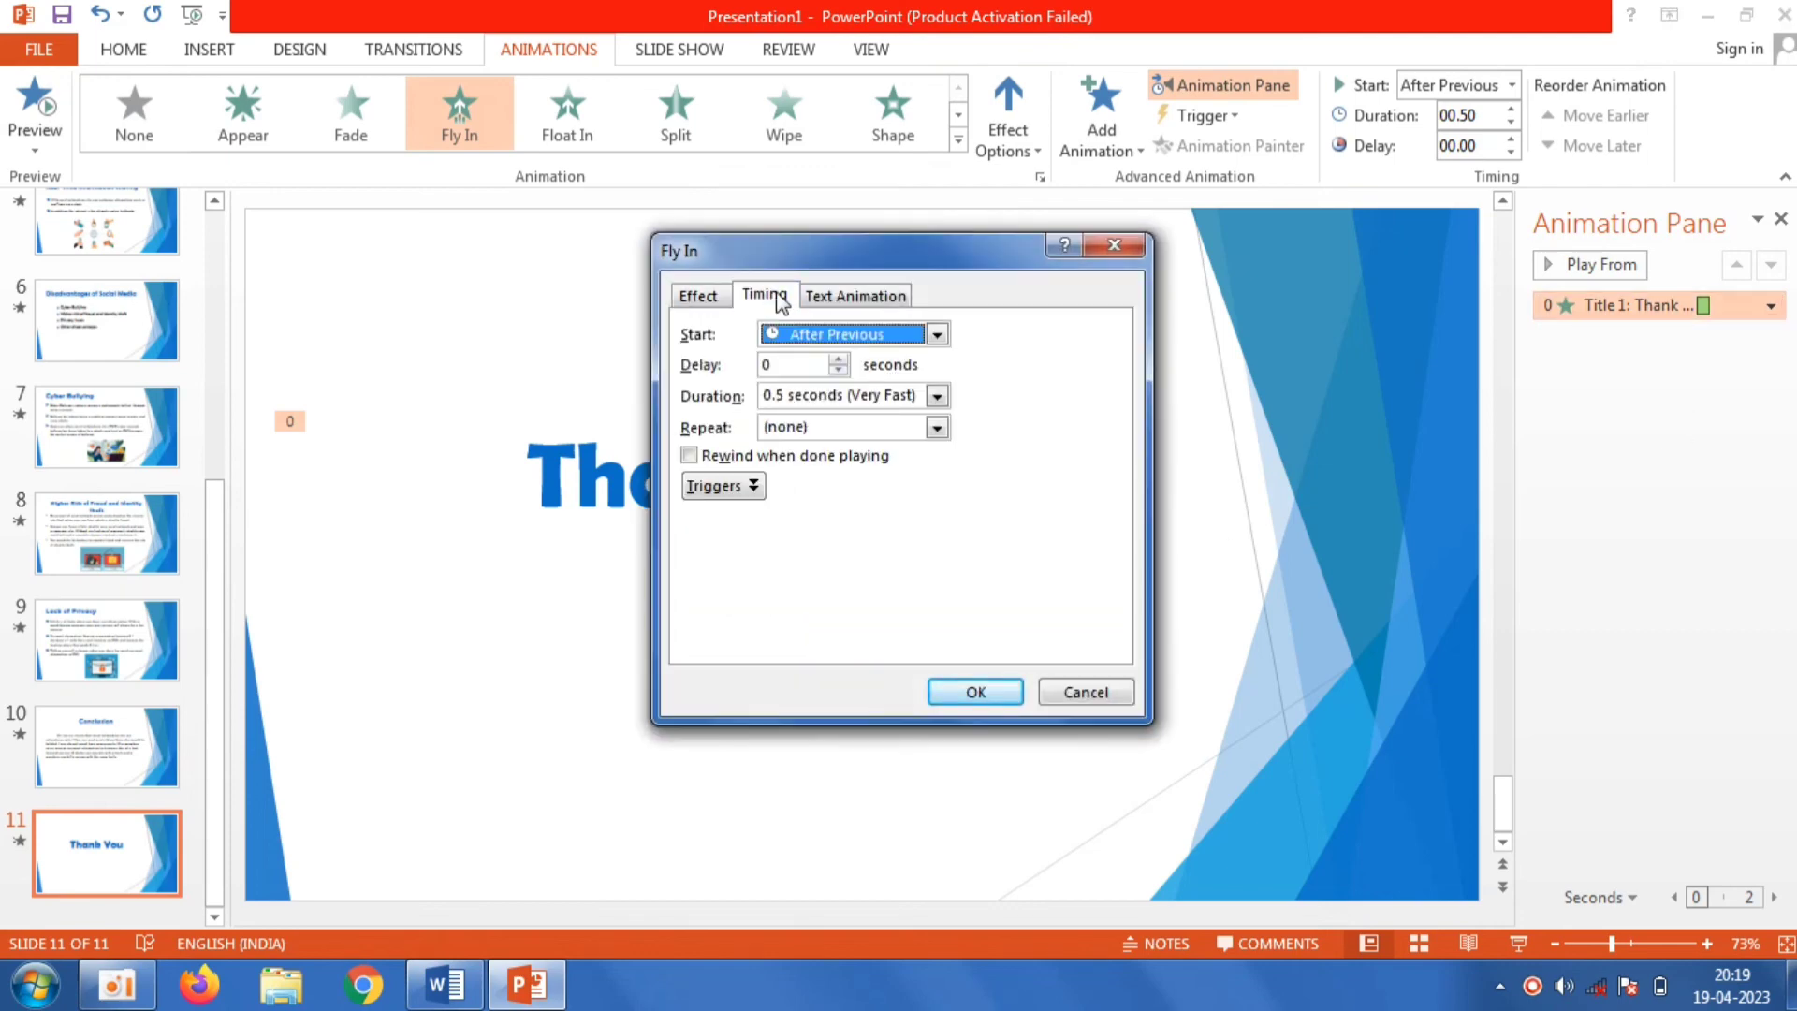
{"action": "left_click", "coordinate": [935, 395]}
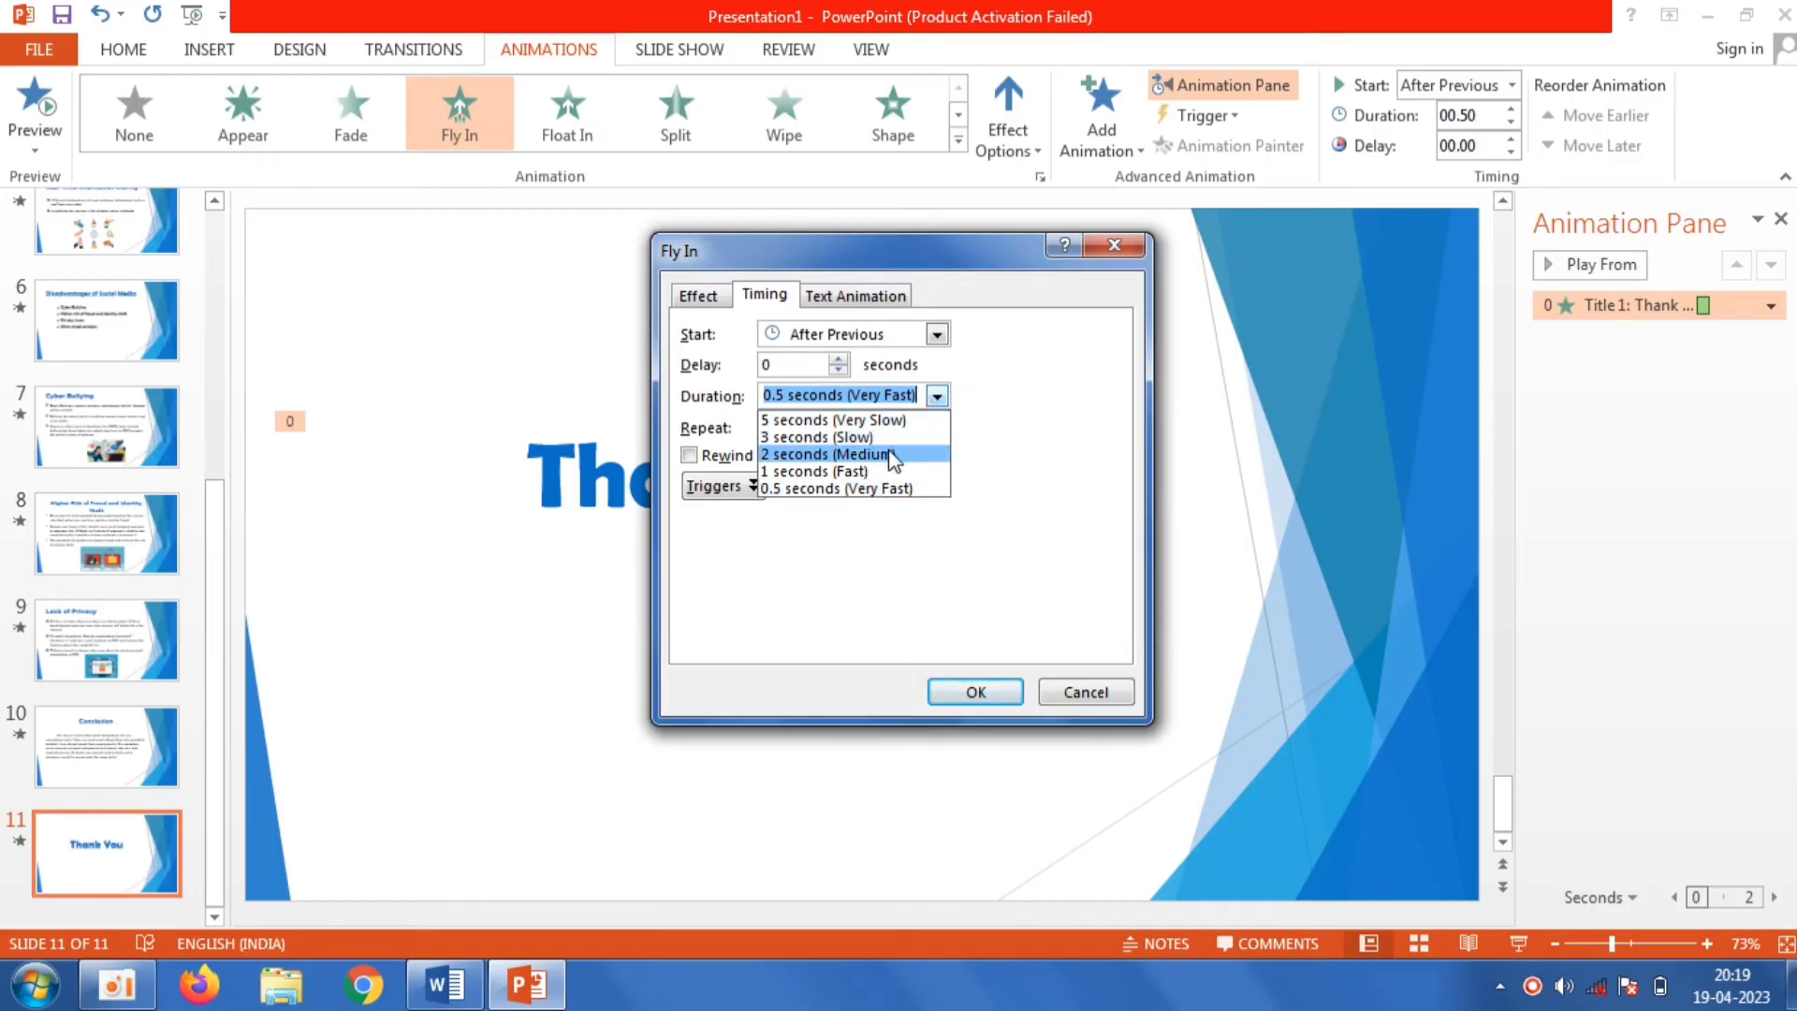
{"action": "left_click", "coordinate": [894, 454]}
{"action": "left_click", "coordinate": [1009, 690]}
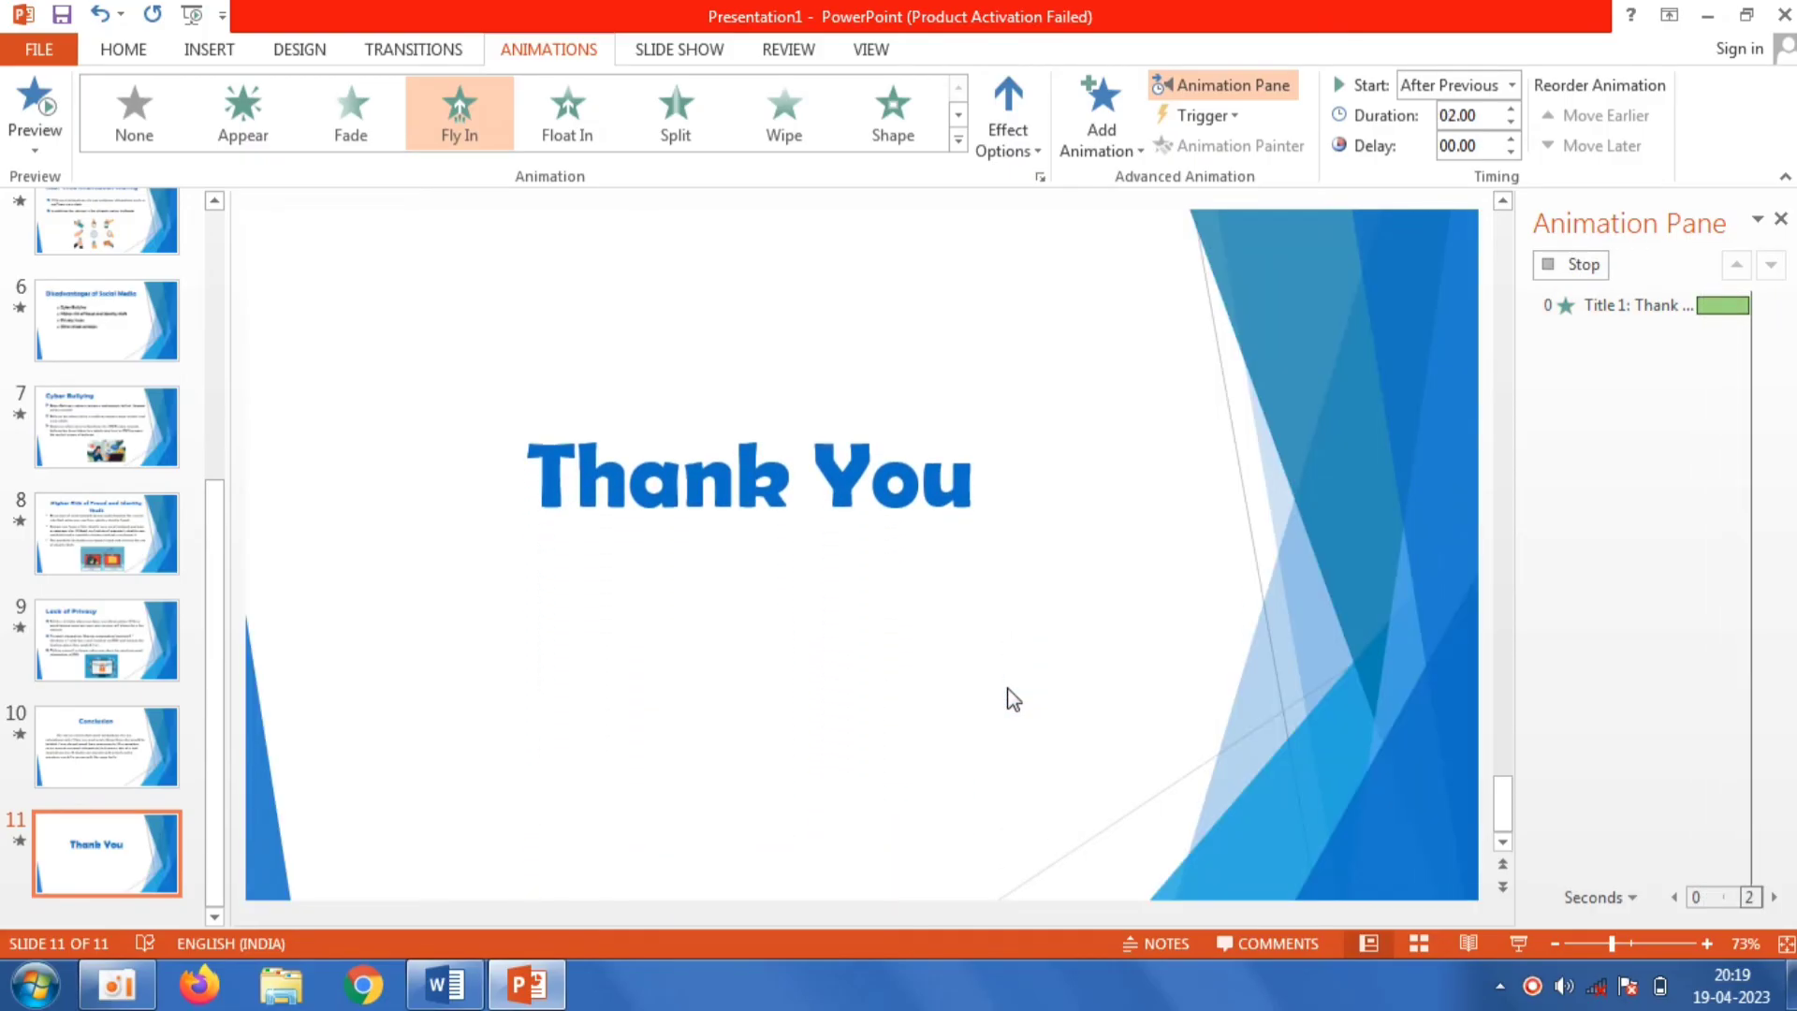
{"action": "left_click", "coordinate": [1781, 221]}
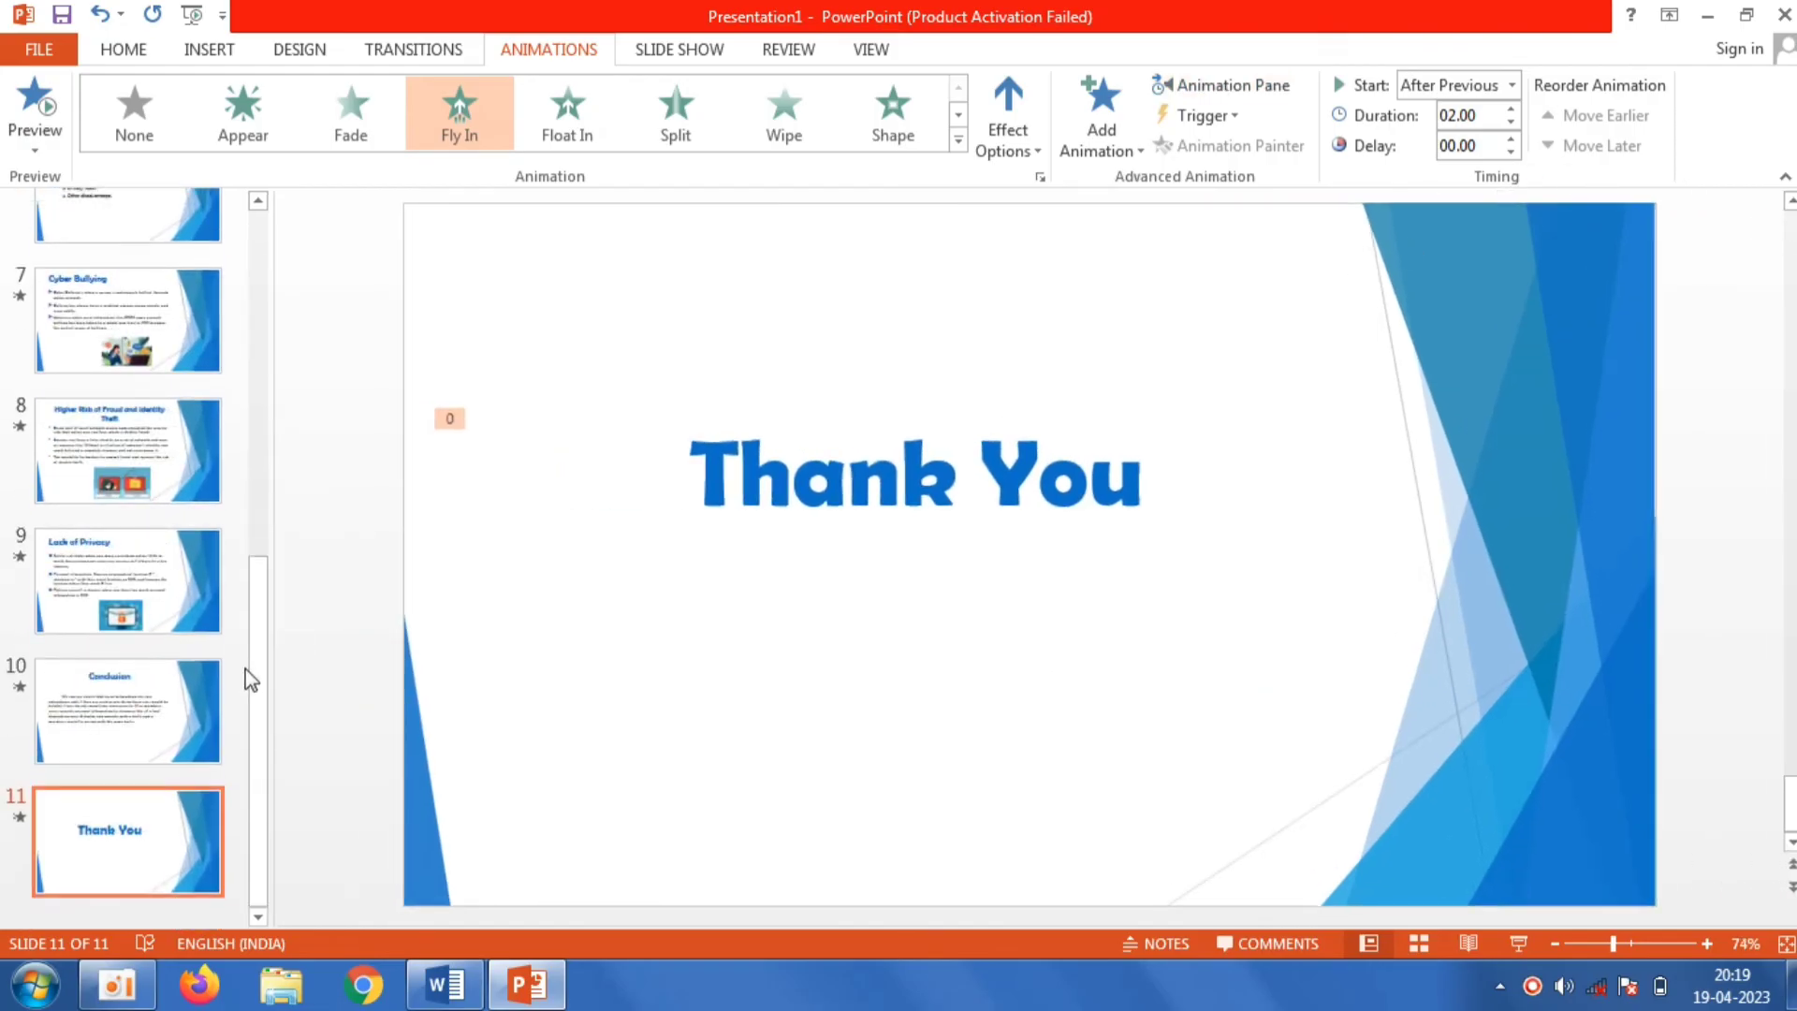
{"action": "left_click_drag", "start_coordinate": [256, 670], "coordinate": [269, 229]}
Step: Run the 11-slide show from slide 1 to the Thank You slide, then end it
{"action": "left_click", "coordinate": [200, 267]}
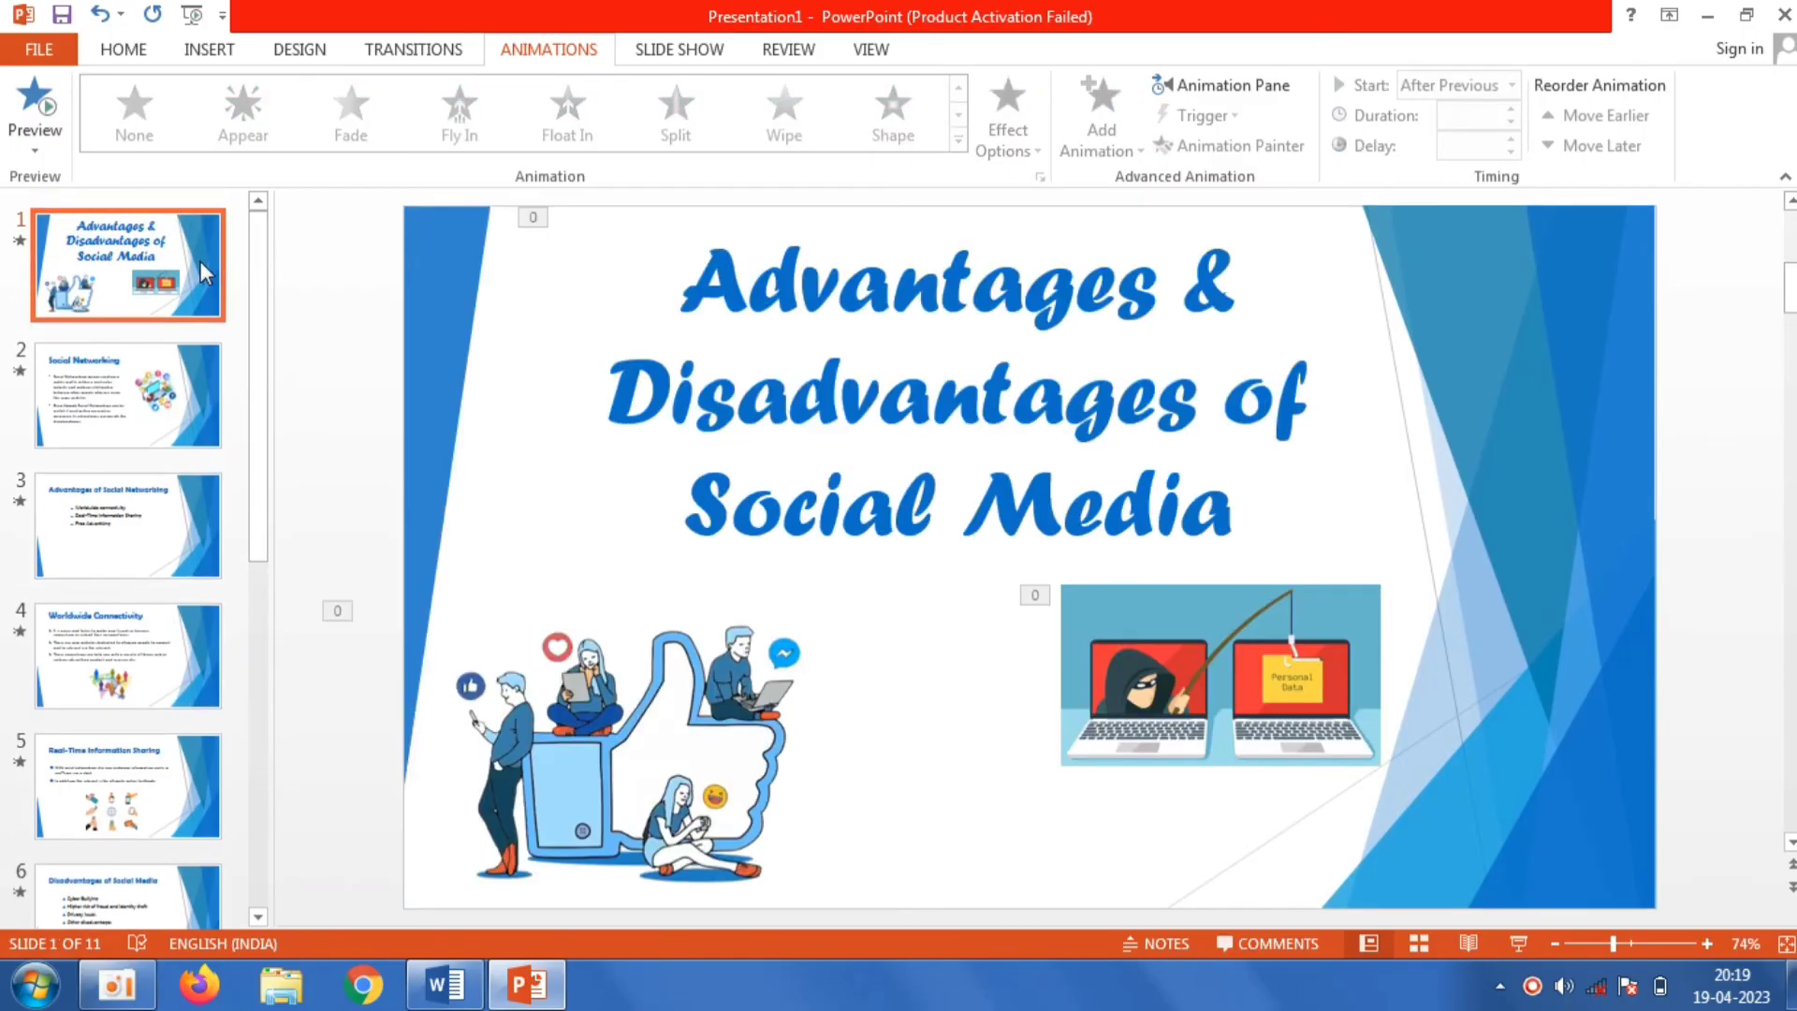
{"action": "left_click", "coordinate": [674, 57]}
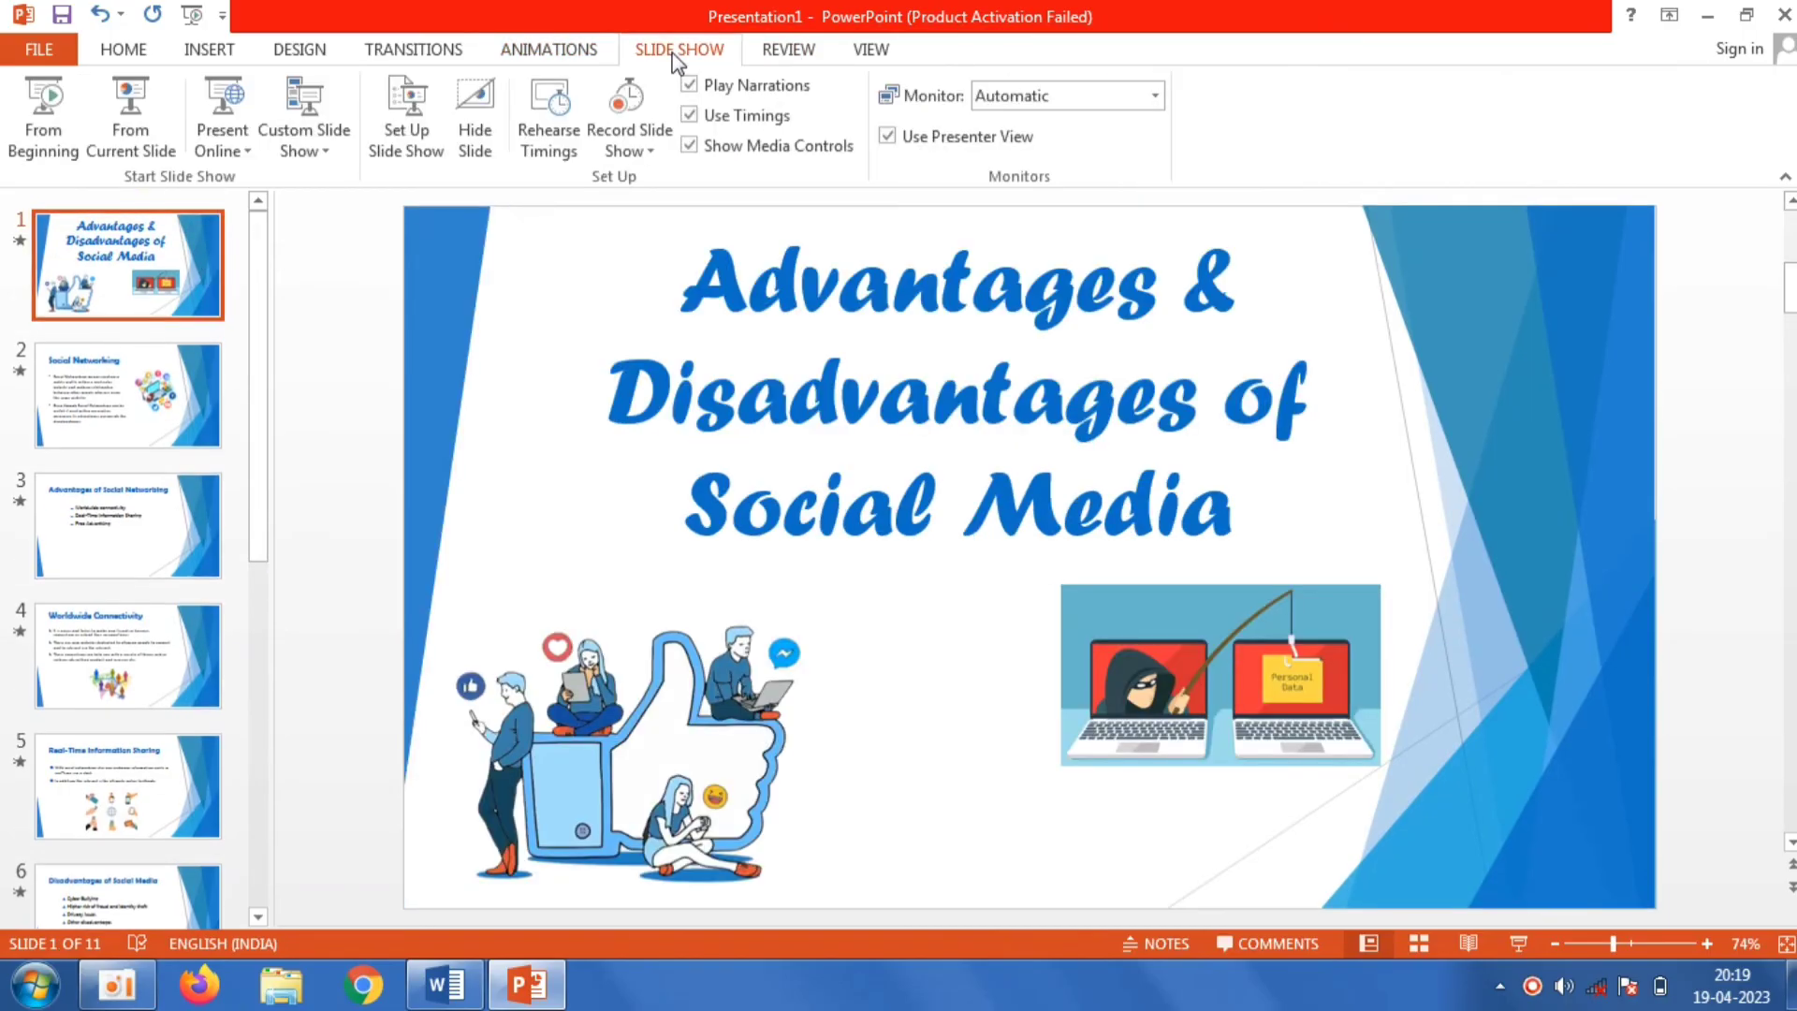
{"action": "left_click", "coordinate": [44, 112]}
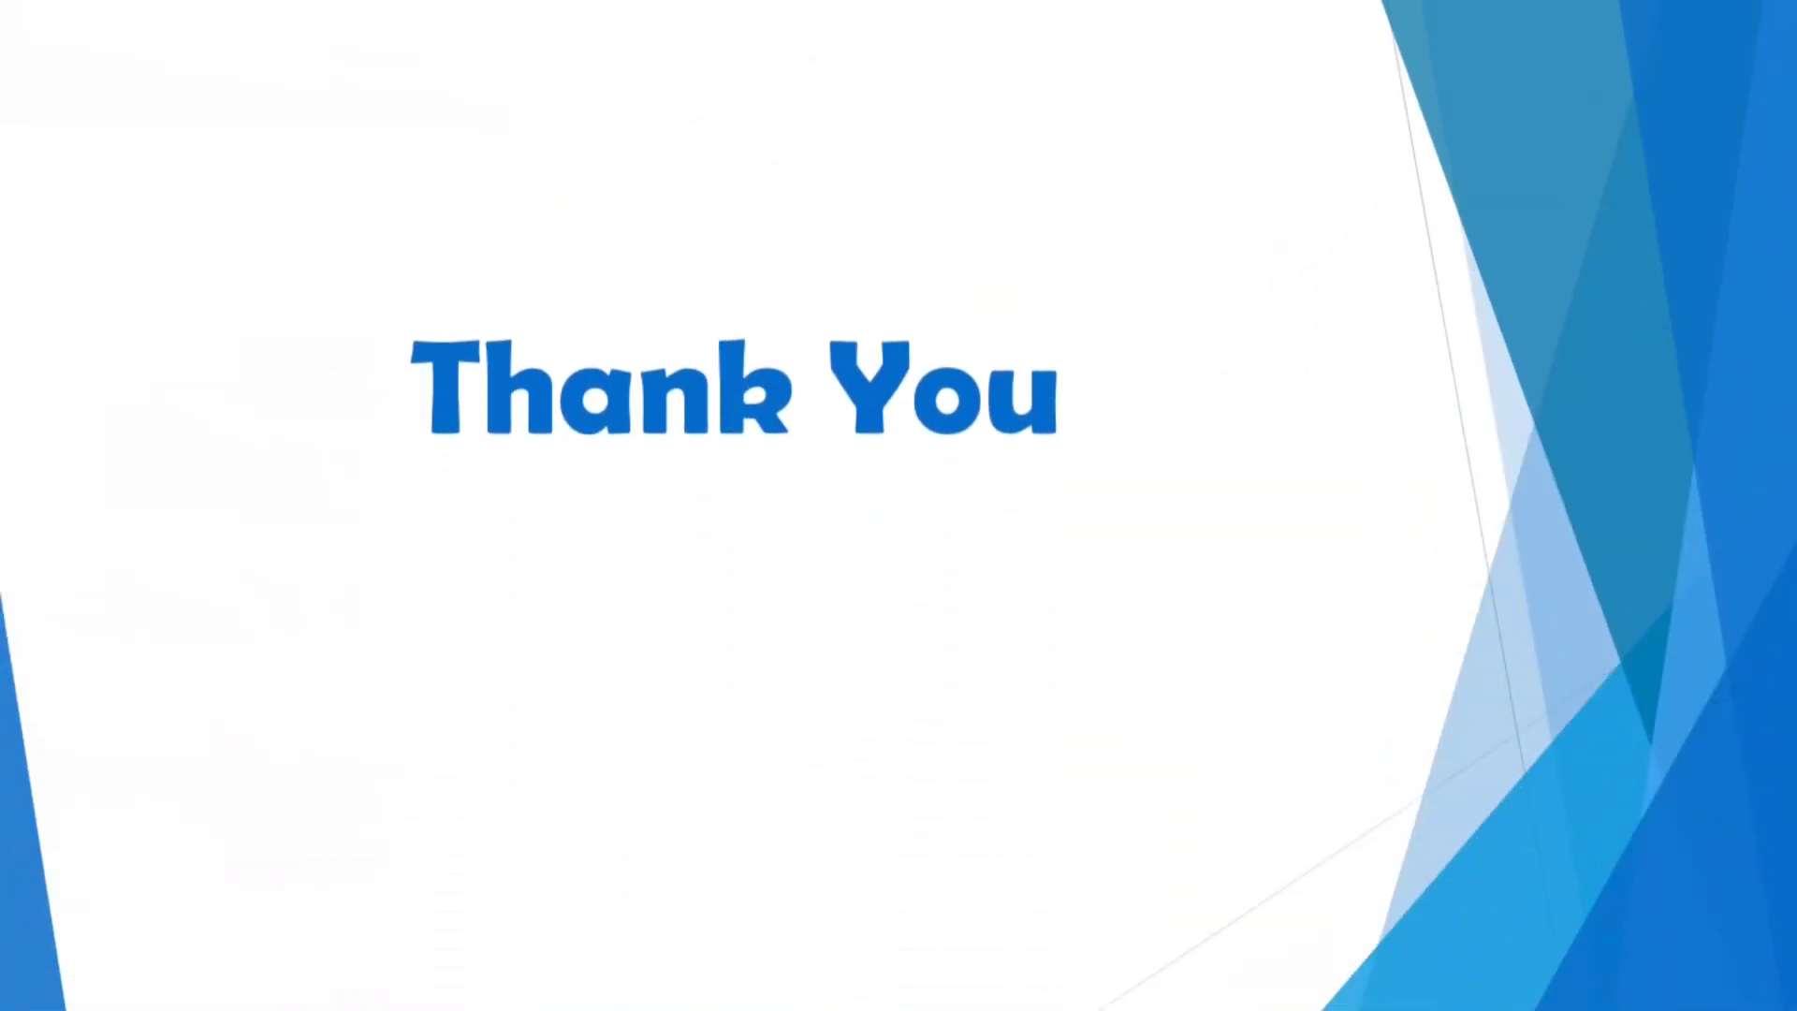
{"action": "key", "text": "Right"}
{"action": "key", "text": "Right"}
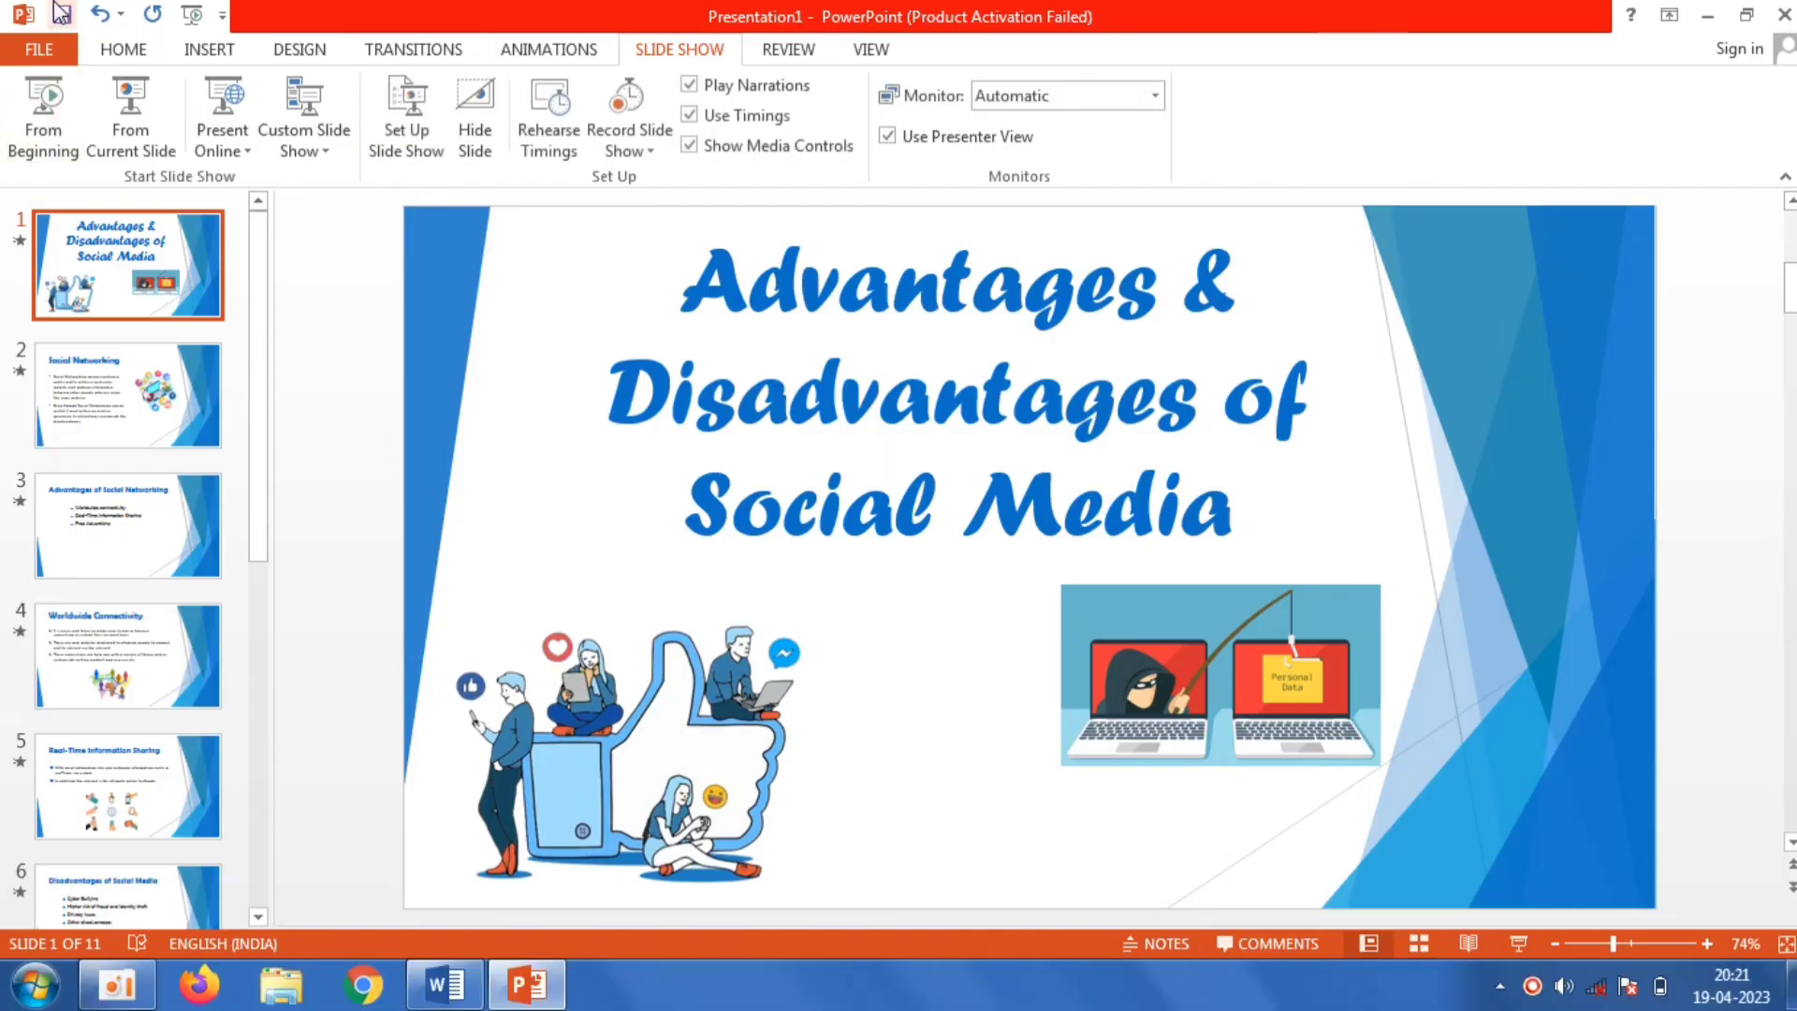